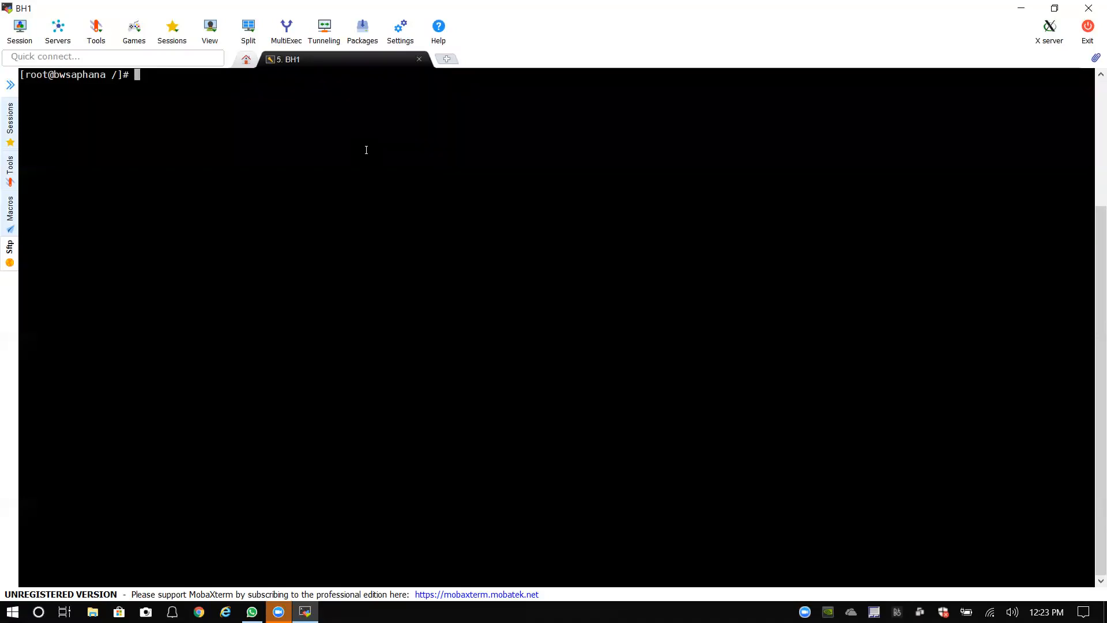
Step: Run df -h to show disk usage and point out the root and system filesystem rows
text(df -h)
key(Return)
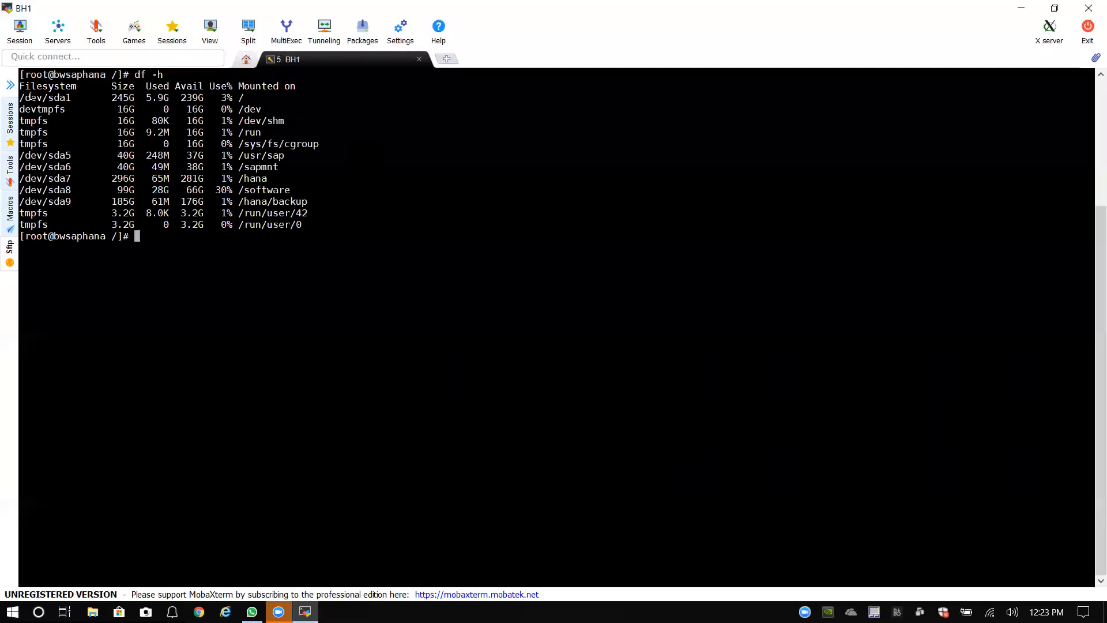
drag(20, 96, 324, 142)
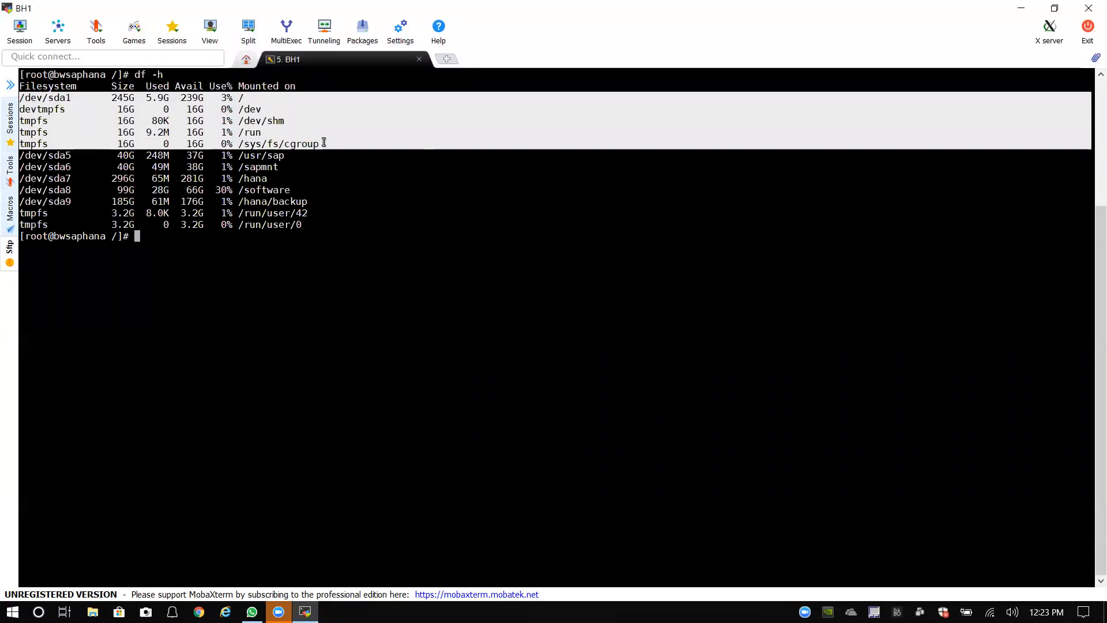
click(21, 155)
Step: Point out the /usr/sap, /sapmnt, /hana, /software and /hana/backup mounts, then cd to /
drag(21, 156, 295, 152)
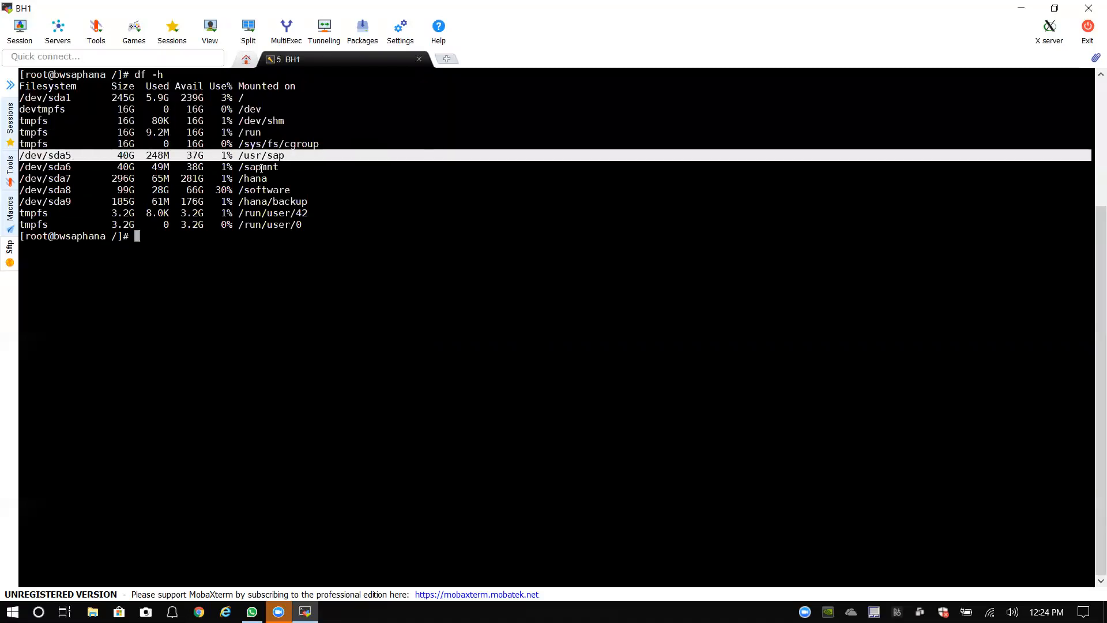
drag(21, 167, 257, 169)
drag(21, 179, 280, 178)
drag(21, 189, 299, 191)
drag(21, 202, 317, 202)
click(318, 202)
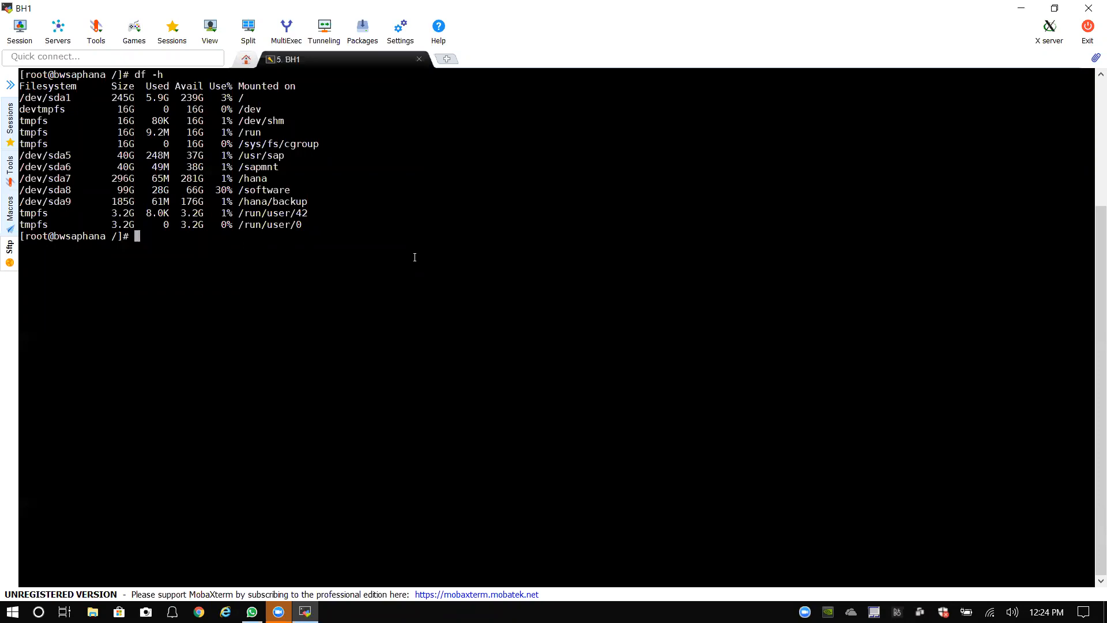
text(cd /)
key(Return)
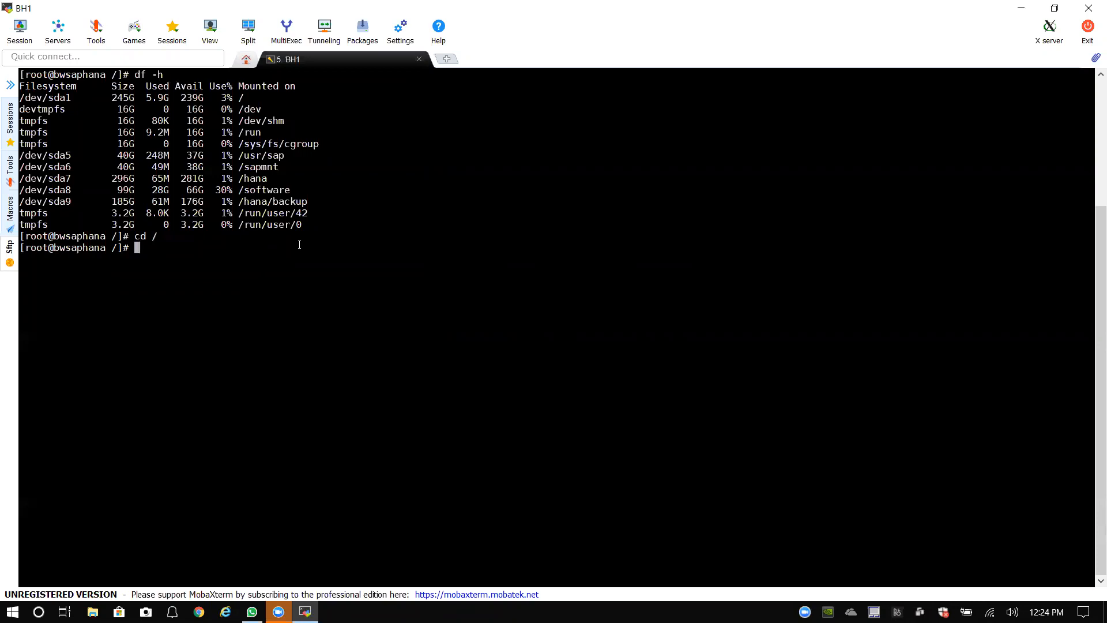
Step: Enter /software, list it, and point out the HDB_2_SP03 and HDB_CLNT_20 folders
text(cd so)
key(Tab)
key(Return)
text(ll)
key(Return)
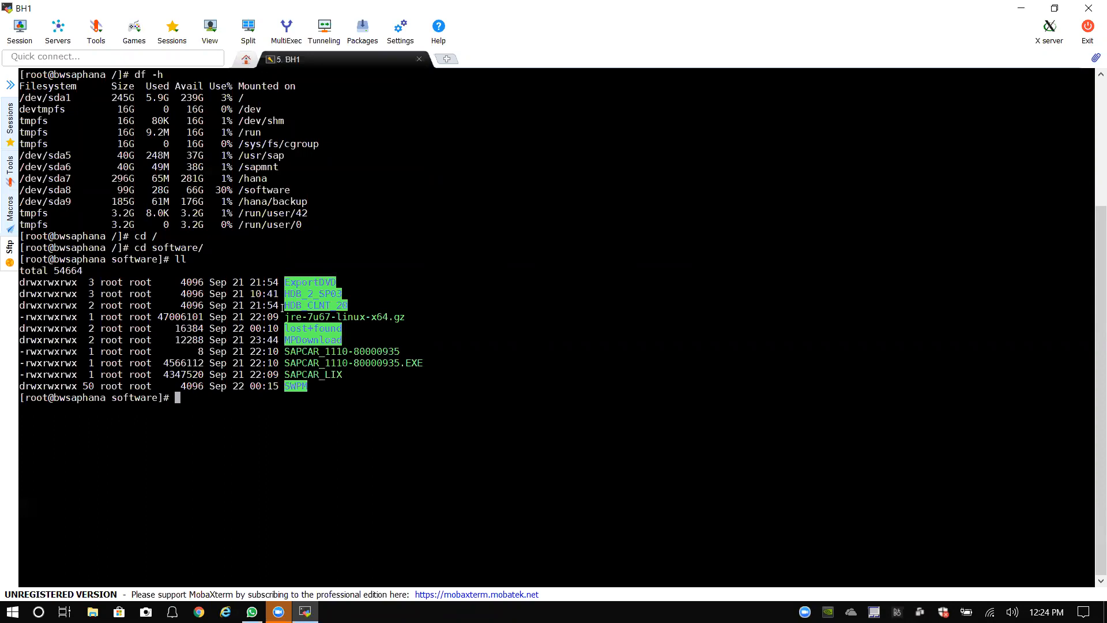
drag(286, 294, 342, 295)
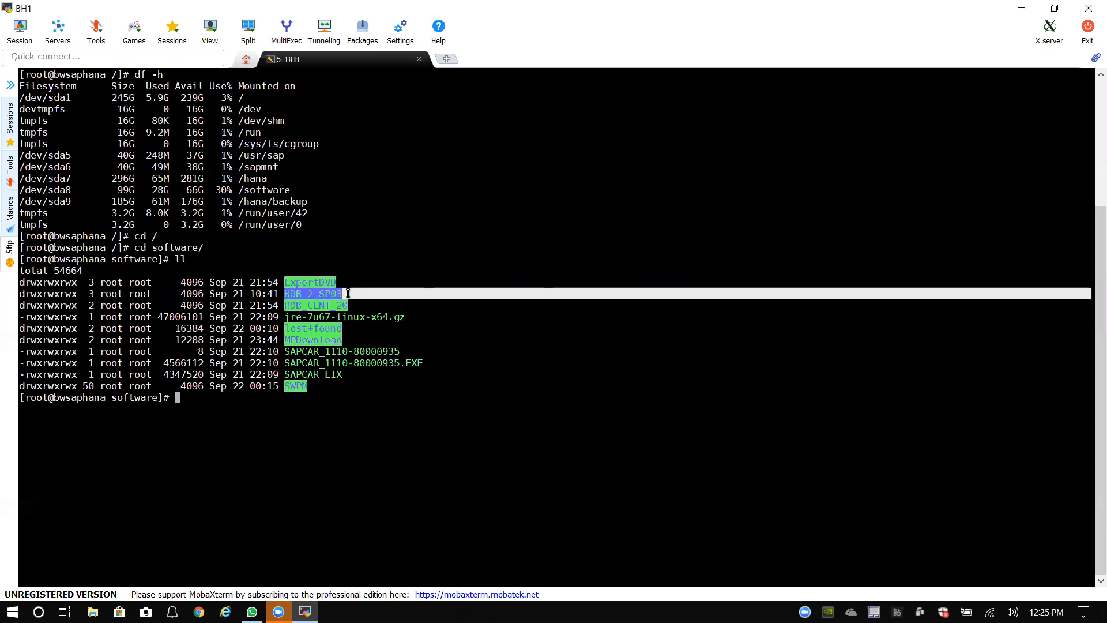
click(289, 304)
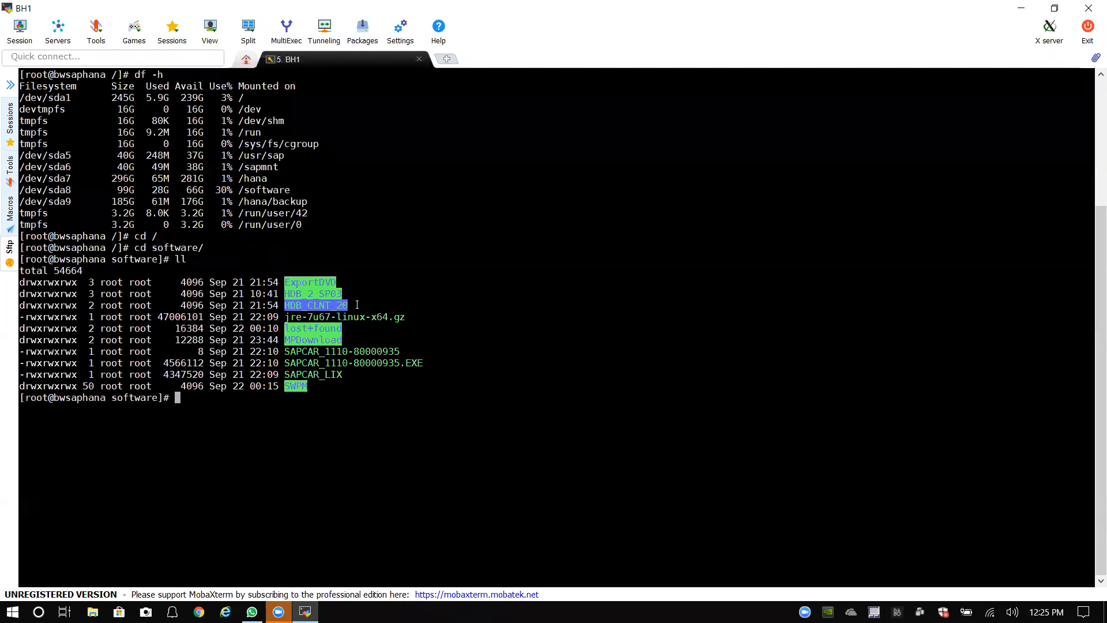
drag(286, 295, 346, 294)
click(356, 299)
Step: Move into HDB_2_SP03 and list its DATA_UNITS, LABEL and MD5FILE contents
text(cd )
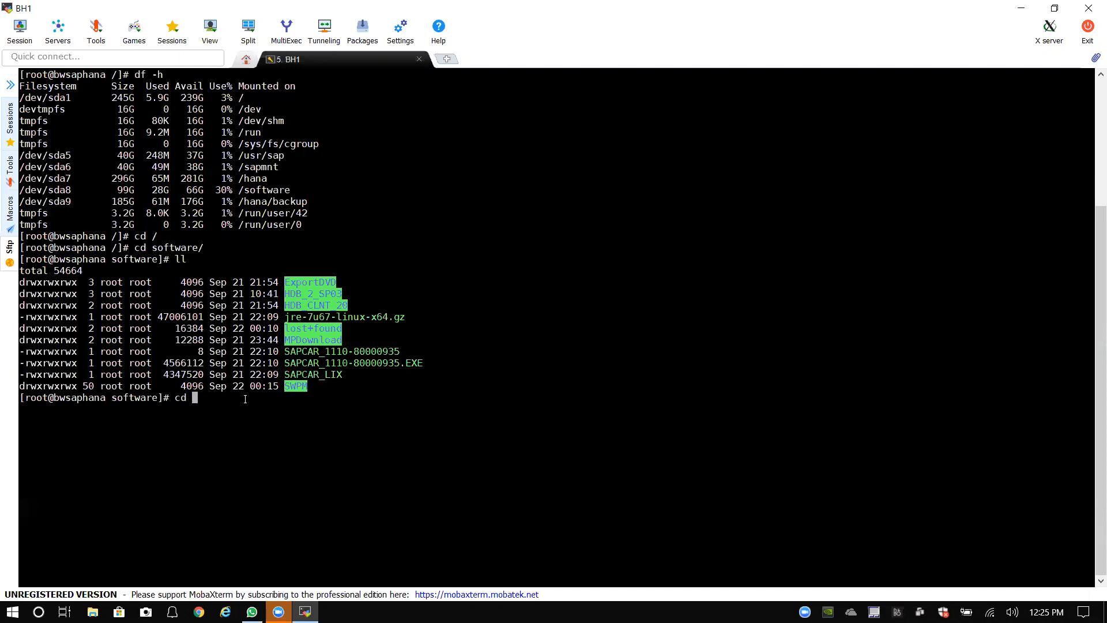
text(HDB_@)
key(BackSpace)
text(2)
key(Tab)
key(Return)
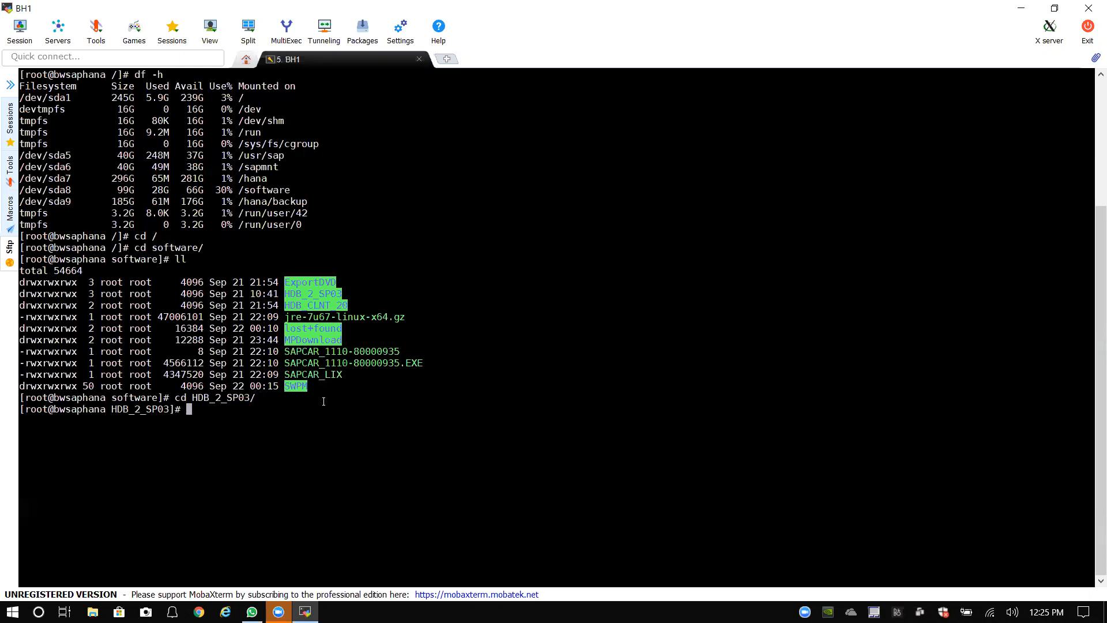
text(ll)
key(Return)
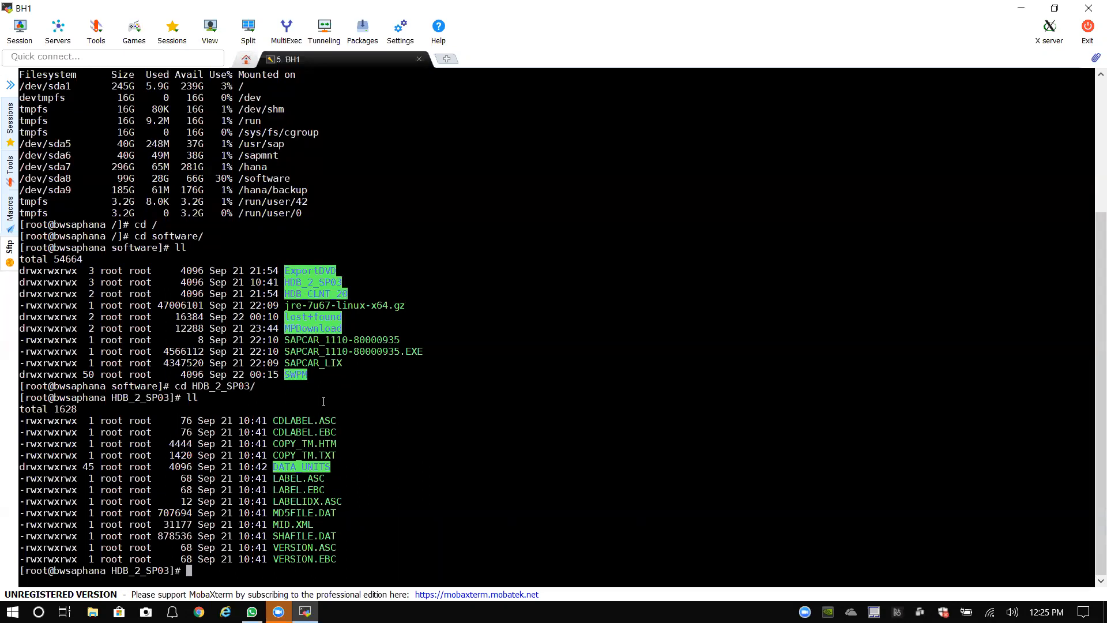
Step: Enter DATA_UNITS and list its packages
text(cd DATA)
key(Tab)
key(Return)
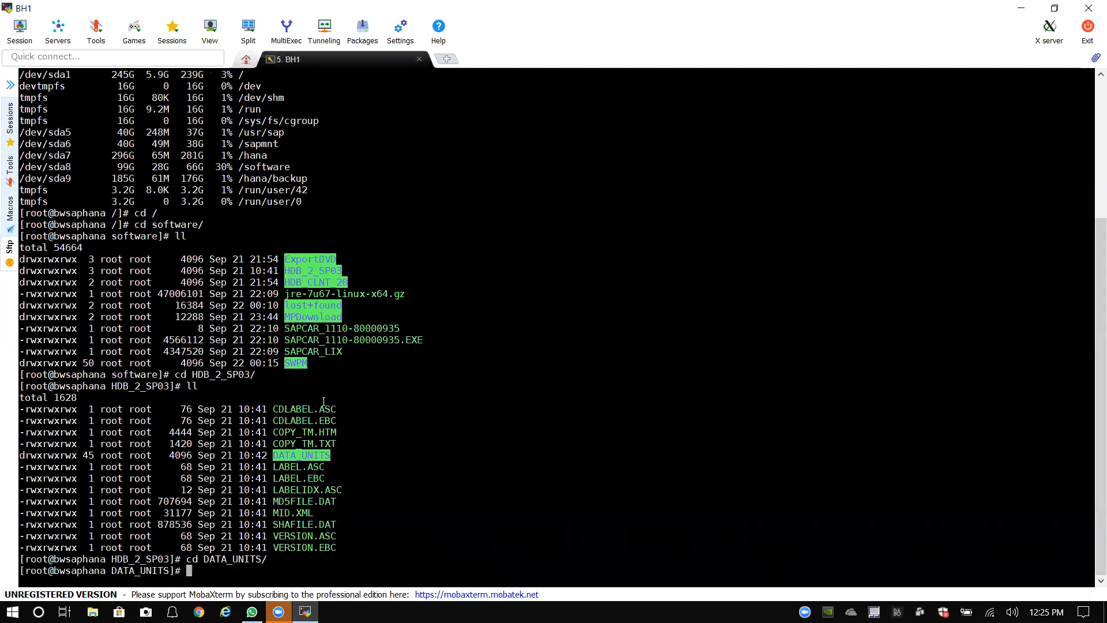
text(ll)
key(Return)
Step: Enter HDB_CLIENT_LINUX_X86_64 and list its hdbinst, hdbsetup and hdbuninst files
text(cd HDB_)
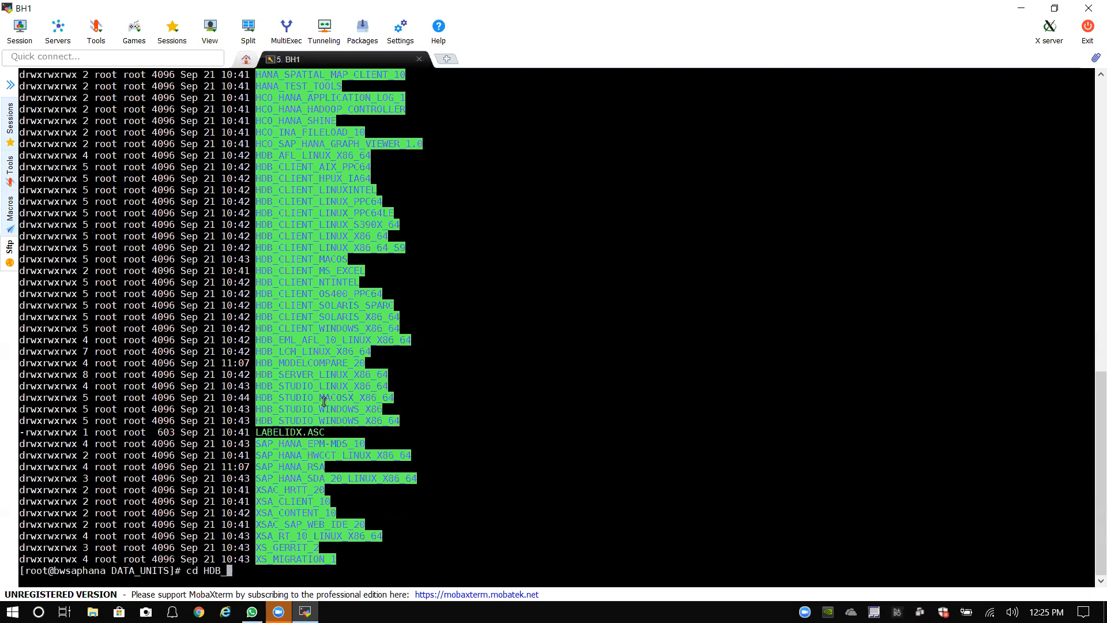
text(CLIENT_LINUX)
key(BackSpace)
key(BackSpace)
key(BackSpace)
key(BackSpace)
text(C)
key(BackSpace)
key(BackSpace)
key(BackSpace)
key(BackSpace)
key(BackSpace)
key(BackSpace)
key(BackSpace)
key(BackSpace)
key(BackSpace)
key(BackSpace)
key(BackSpace)
key(BackSpace)
key(BackSpace)
text(SER)
key(BackSpace)
key(BackSpace)
key(BackSpace)
key(BackSpace)
text(HDB_C)
key(Tab)
text(L)
key(Tab)
text(_X)
key(Tab)
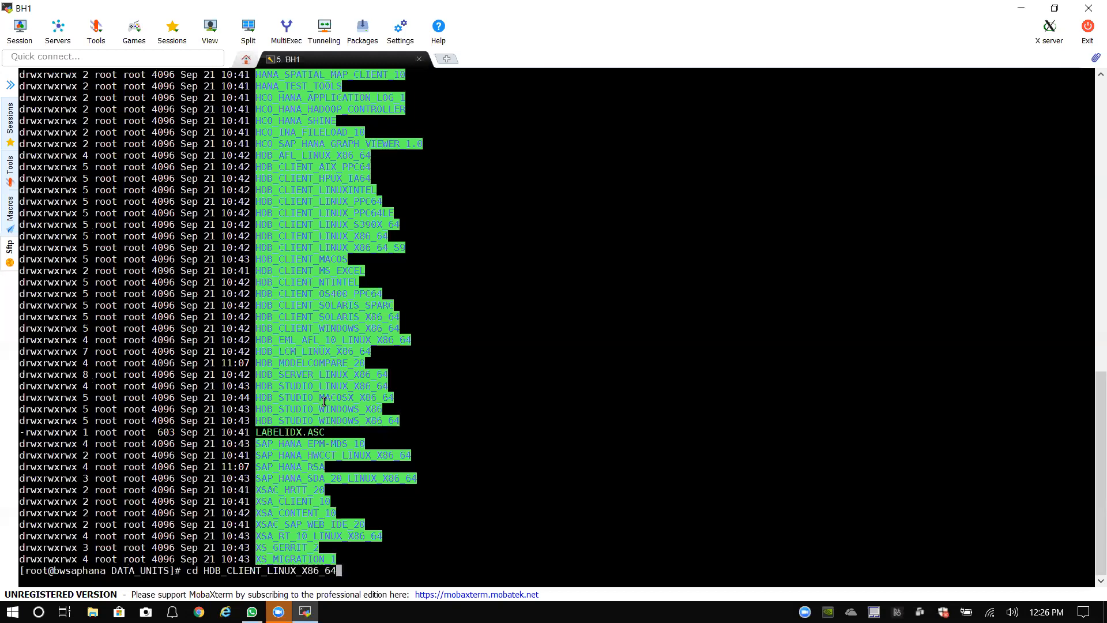
key(Return)
text(ll)
key(Return)
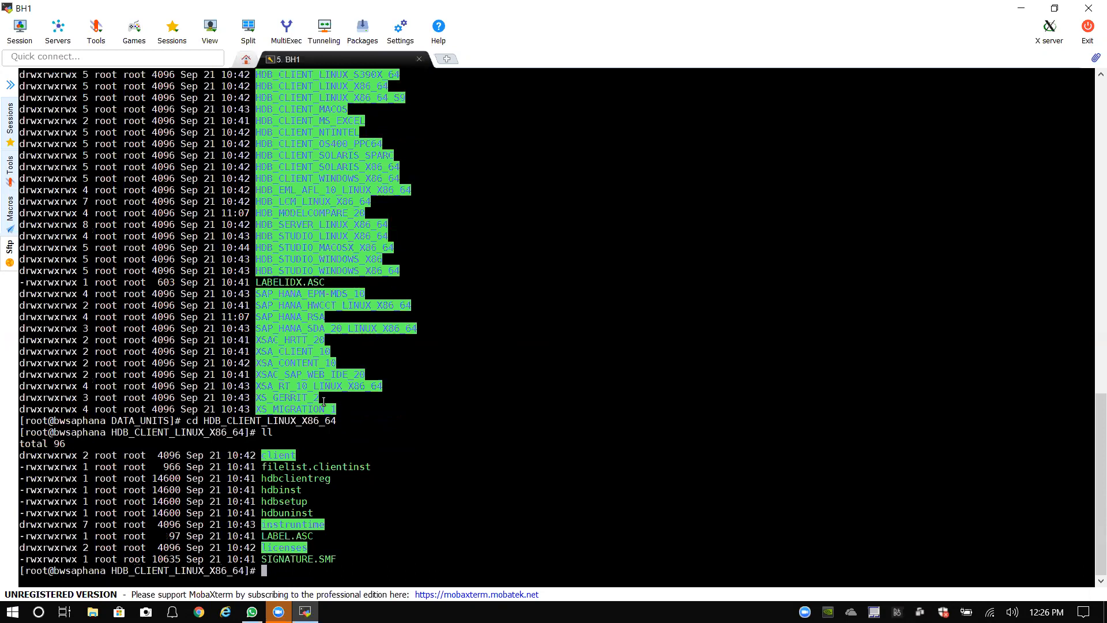
drag(315, 496, 256, 492)
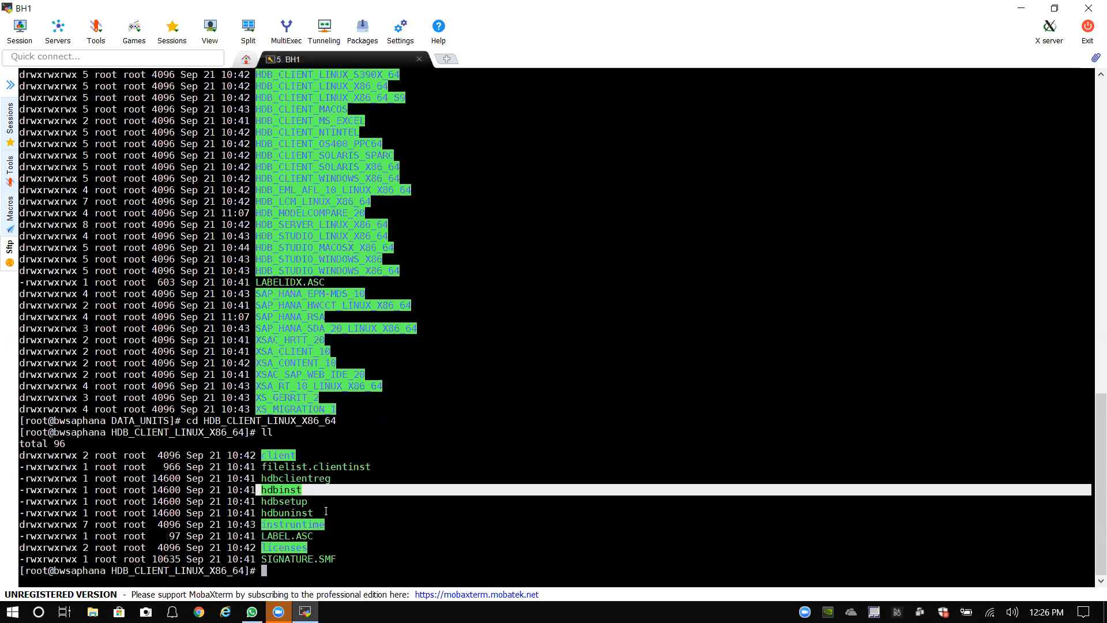
click(323, 489)
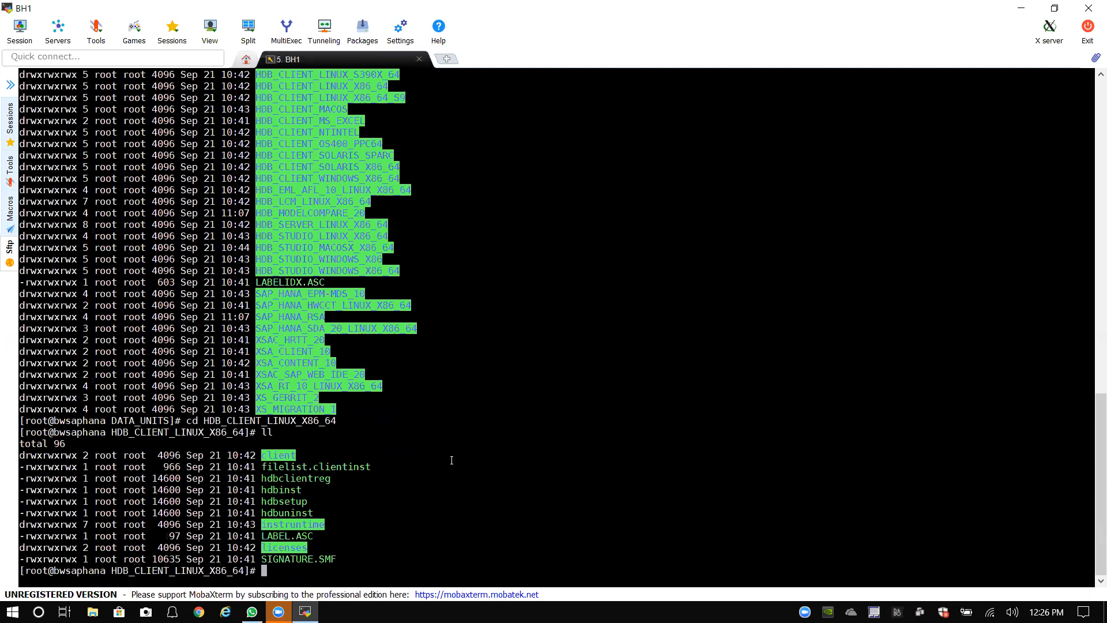
Step: Go back up to DATA_UNITS with cd .
text(cd ..)
key(Return)
text(cd)
key(BackSpace)
key(BackSpace)
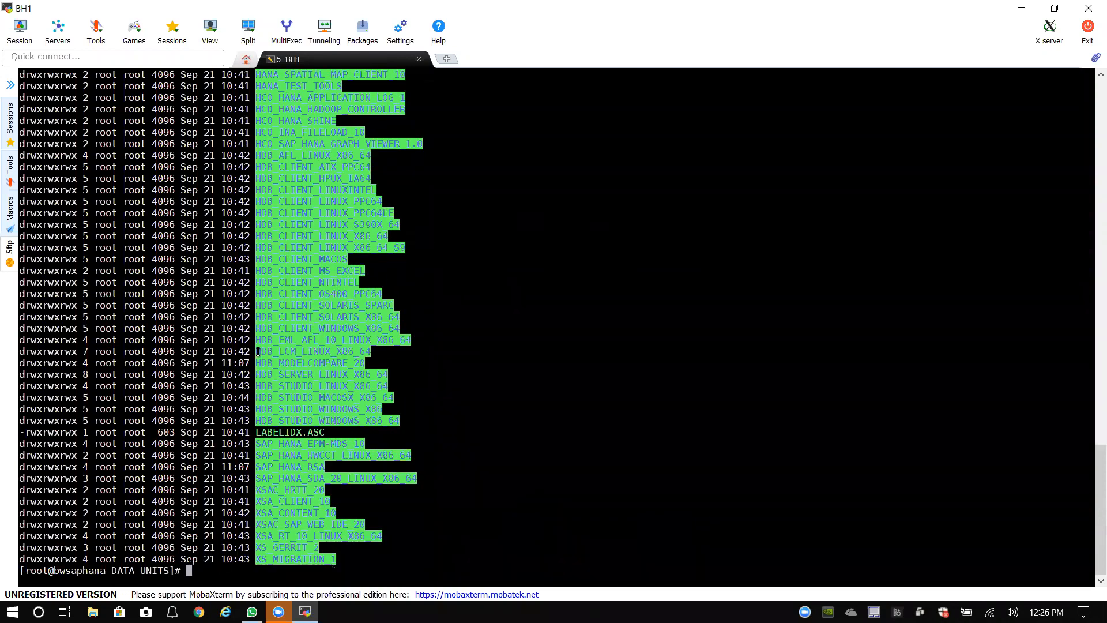
Step: Enter HDB_LCM_LINUX_X86_64 and list its contents
double_click(306, 353)
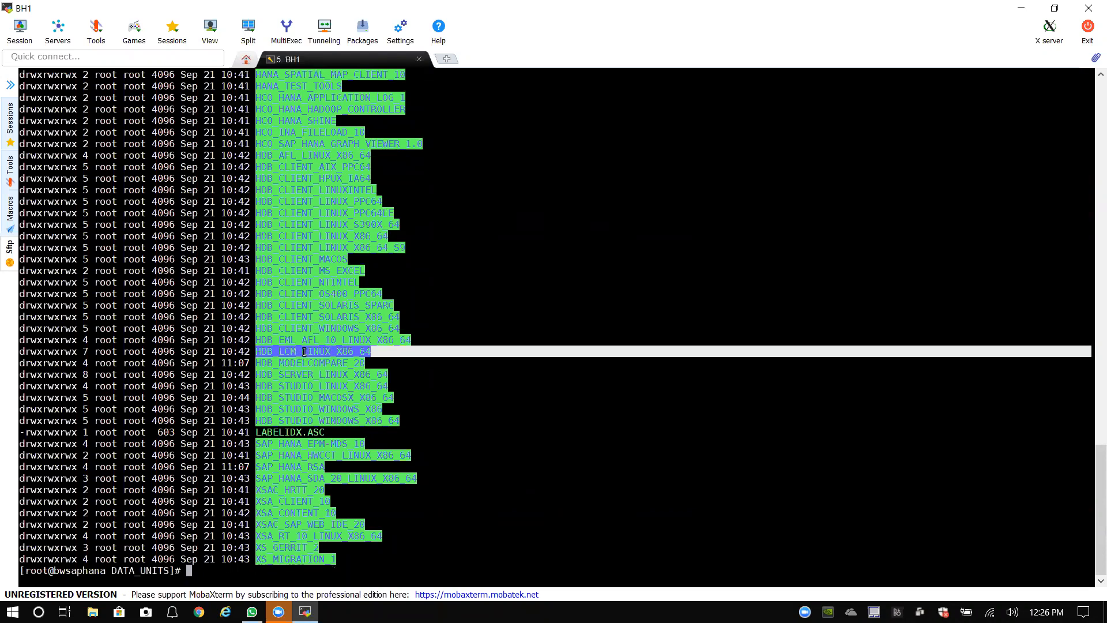
click(231, 573)
text(cd)
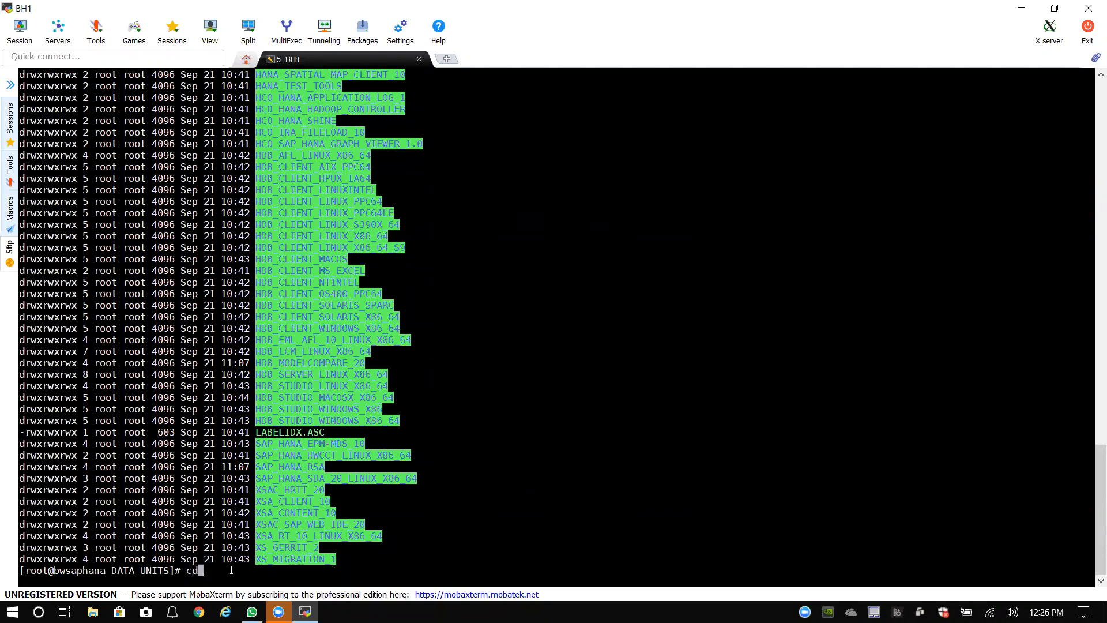
text( HDB_L)
key(Tab)
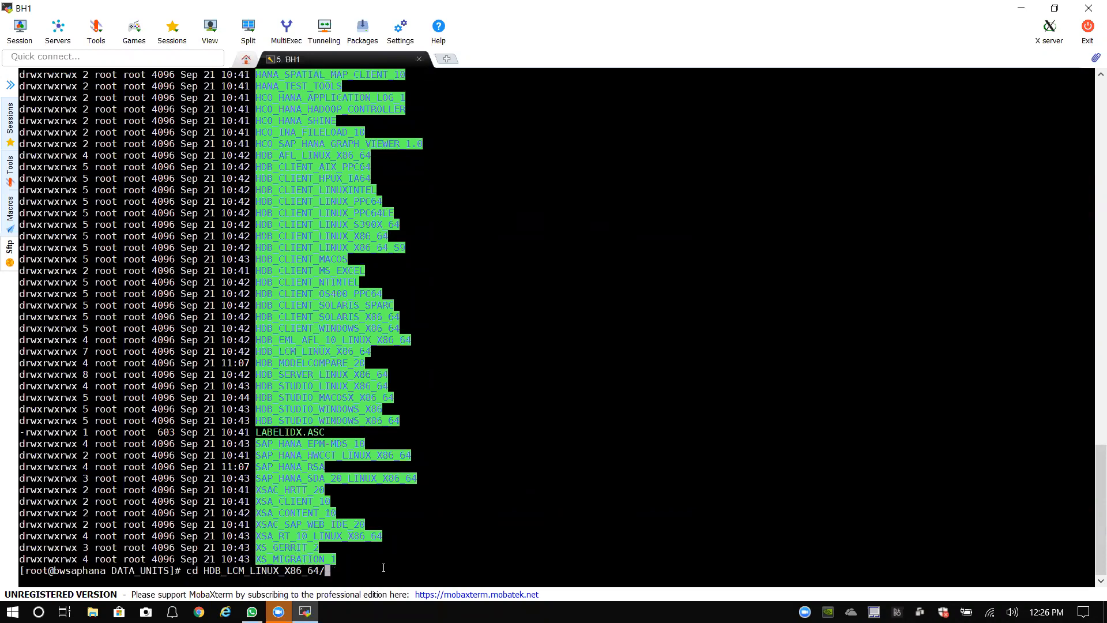
key(Return)
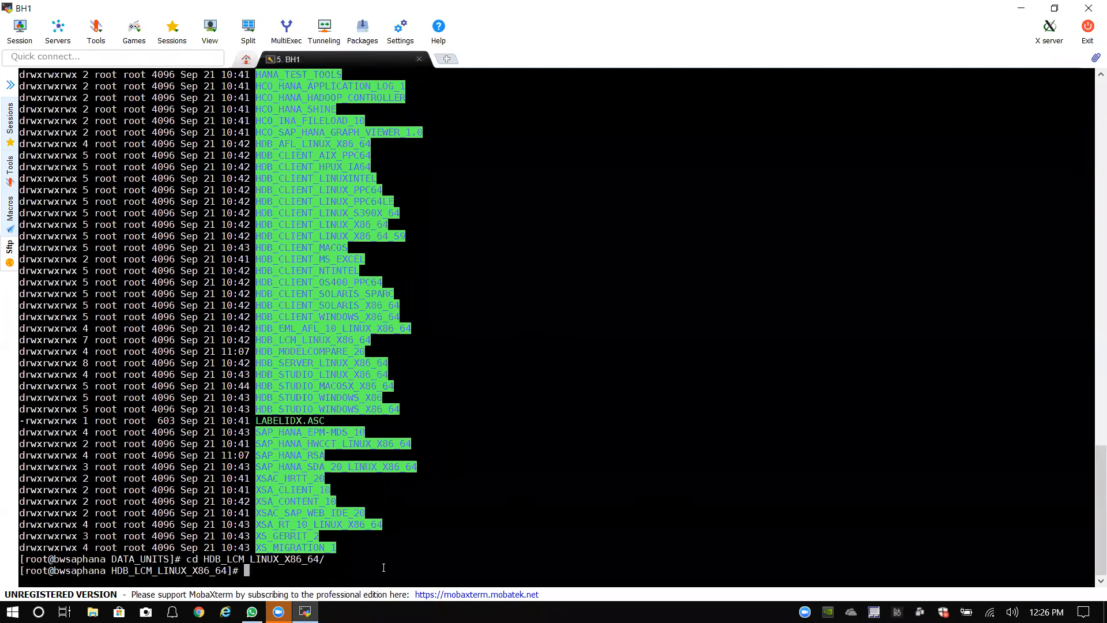
text(ll)
key(Return)
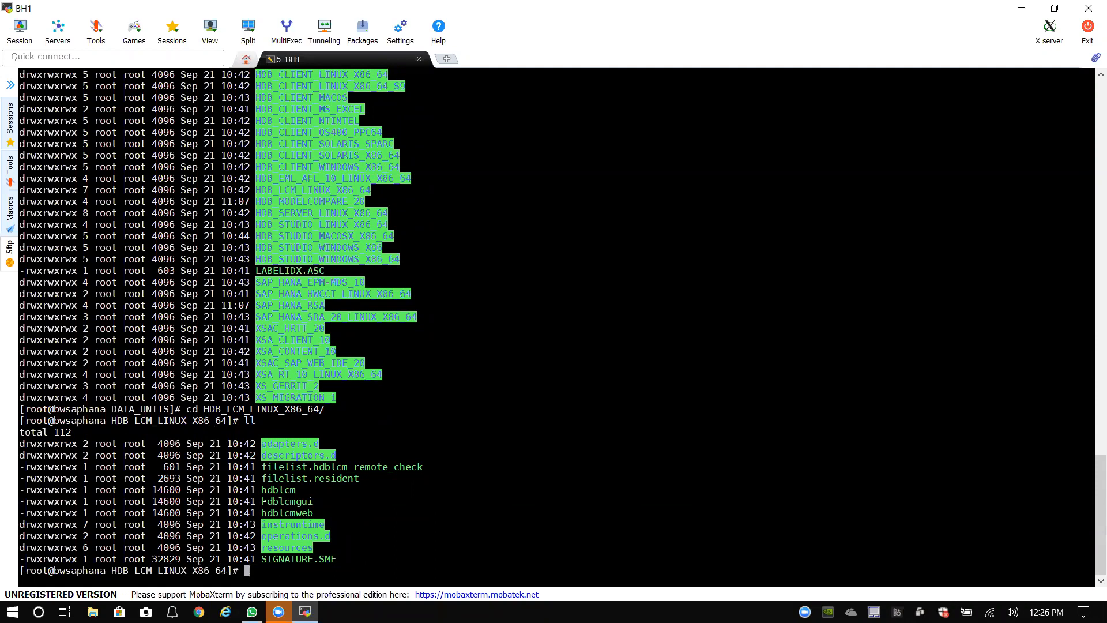
Step: Run ./hdblcmgui to launch the SAP HANA Lifecycle Management installer
drag(263, 501, 318, 505)
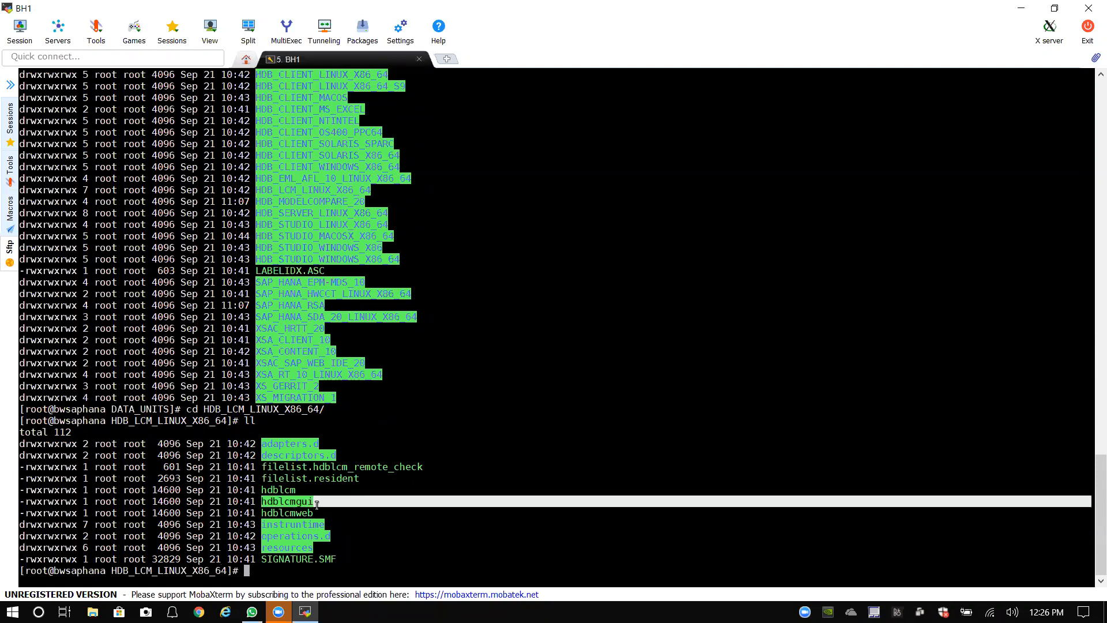
click(275, 574)
text(./)
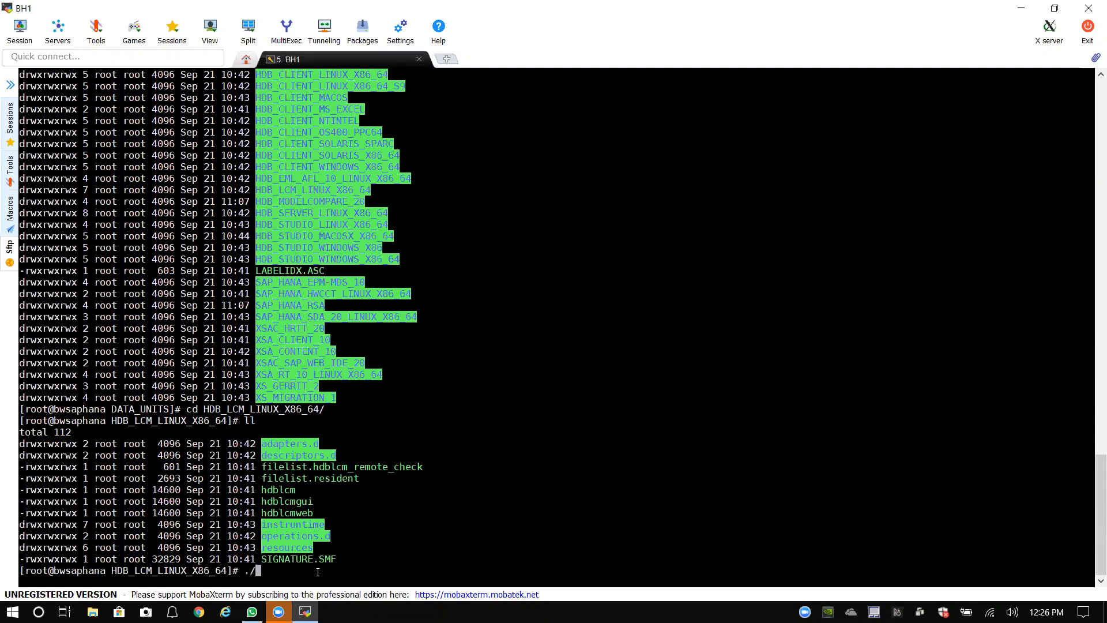
text(hdblcmgui)
key(Return)
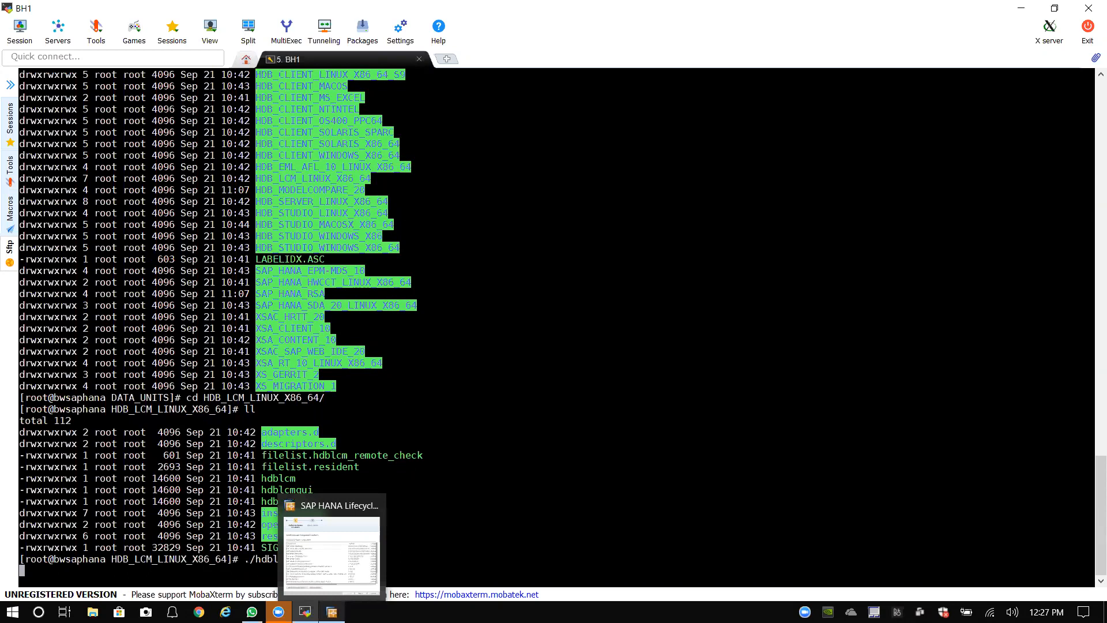
Step: Reposition and enlarge the installer, review the Detected Software Components list, and continue to Select Activity
click(332, 612)
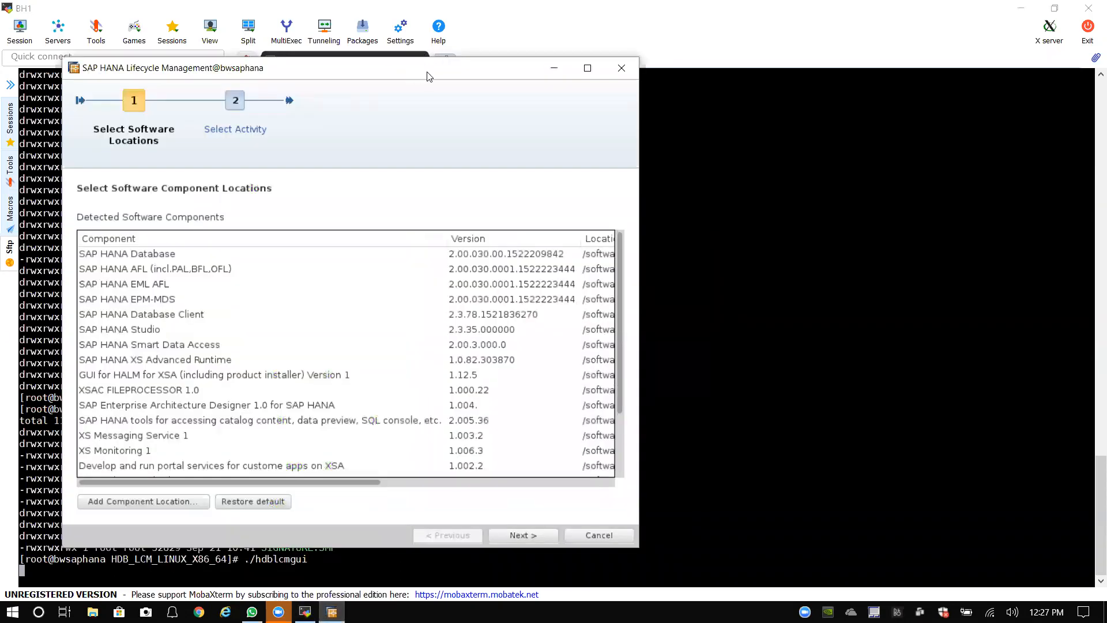
drag(428, 72, 567, 64)
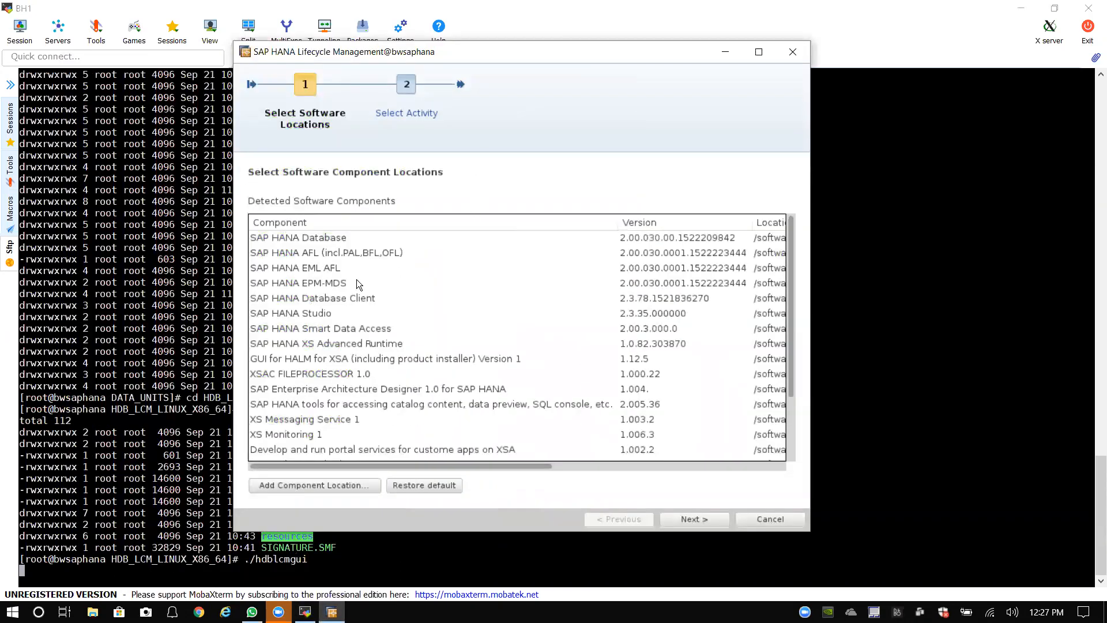
scroll(355, 323, down, 2)
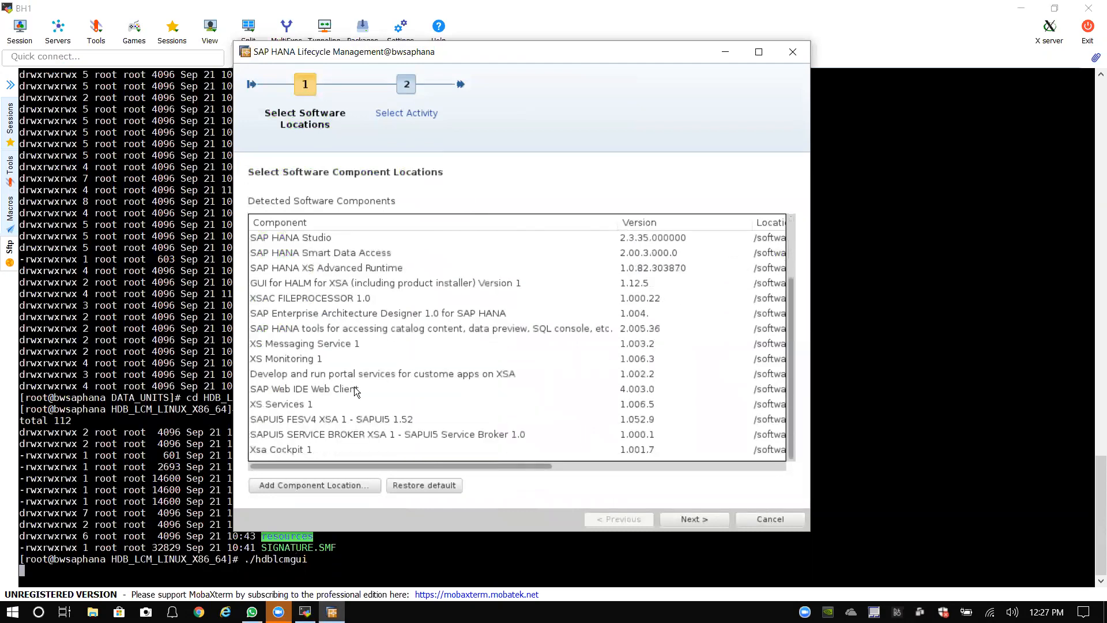
scroll(355, 391, up, 2)
scroll(371, 326, down, 1)
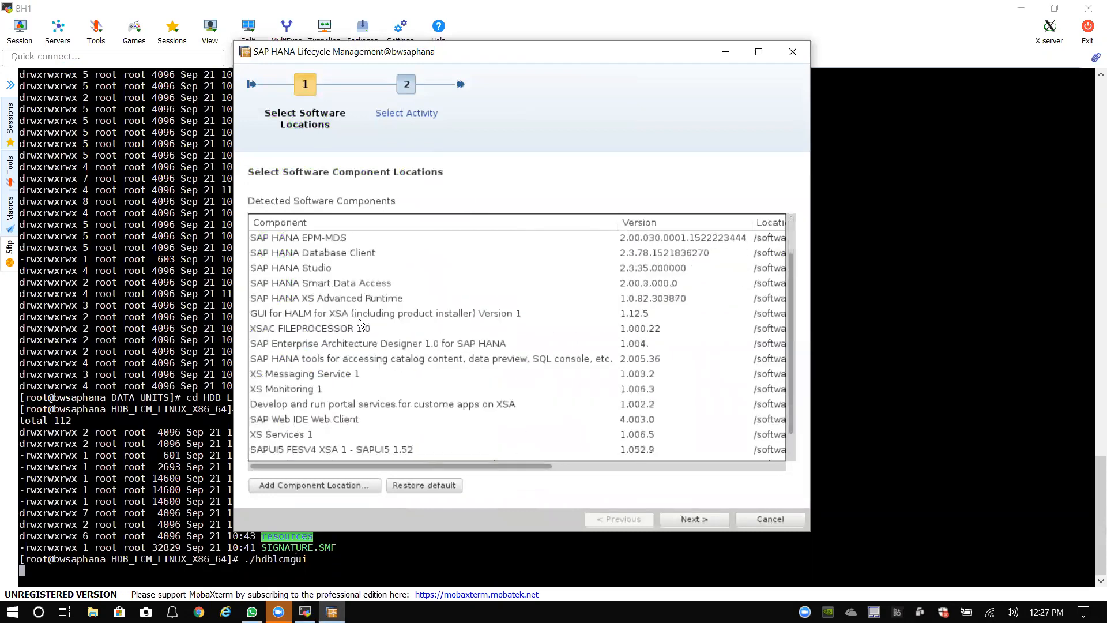
scroll(302, 439, down, 1)
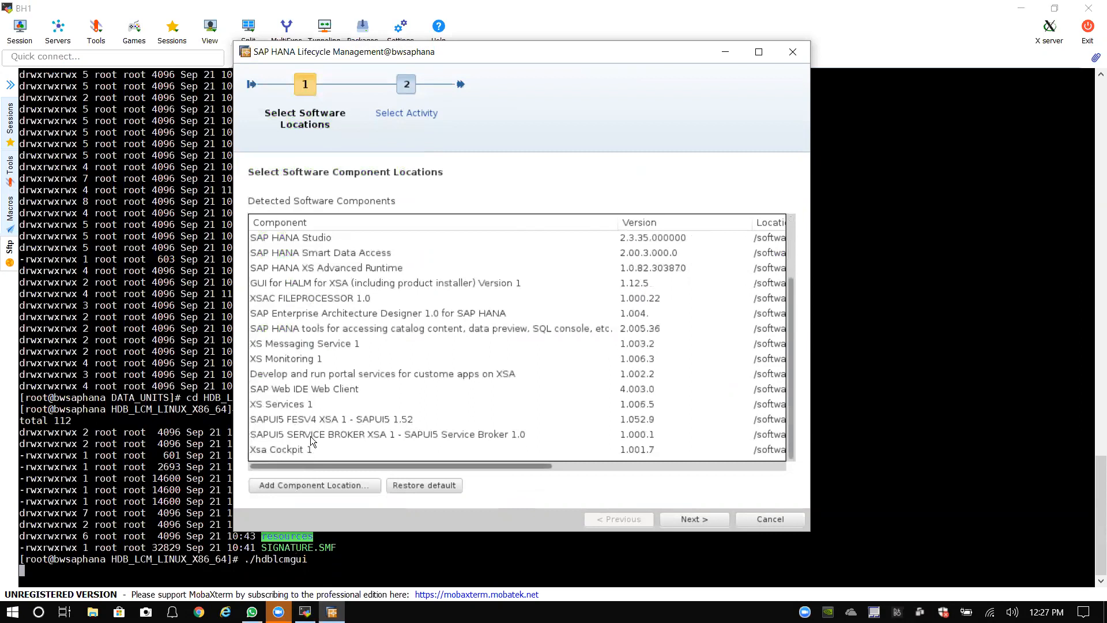
scroll(321, 405, up, 2)
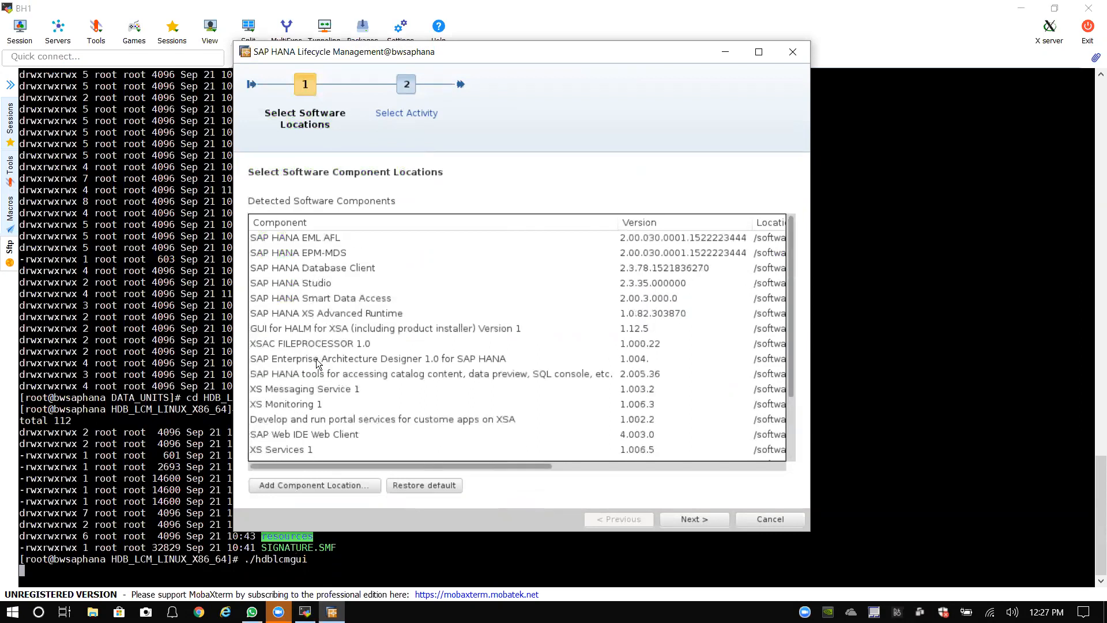
scroll(333, 455, up, 1)
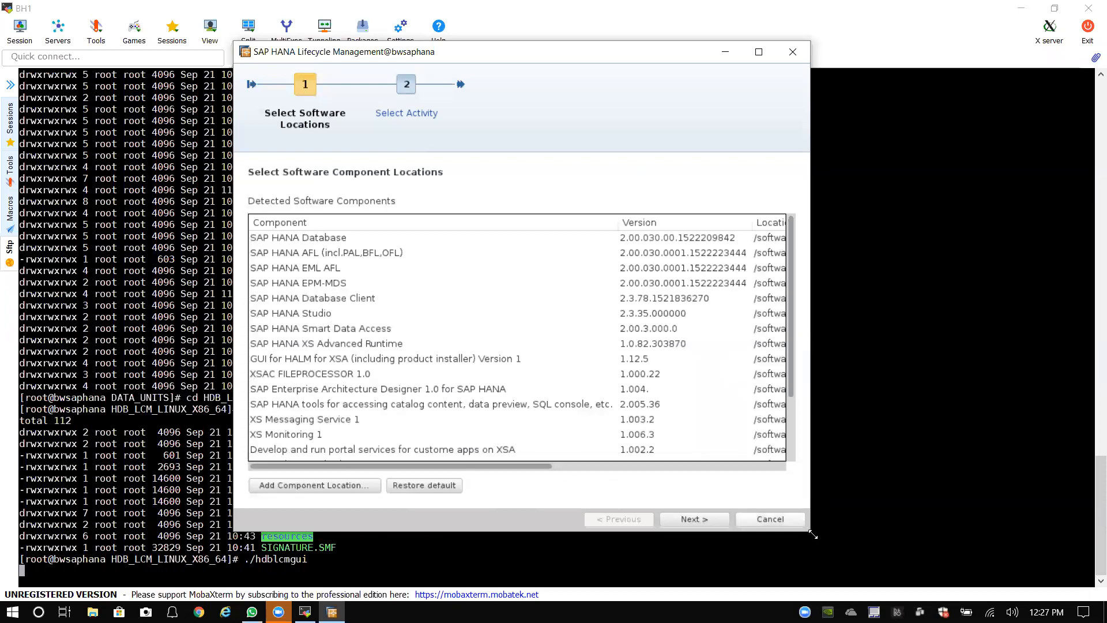
drag(809, 533, 882, 563)
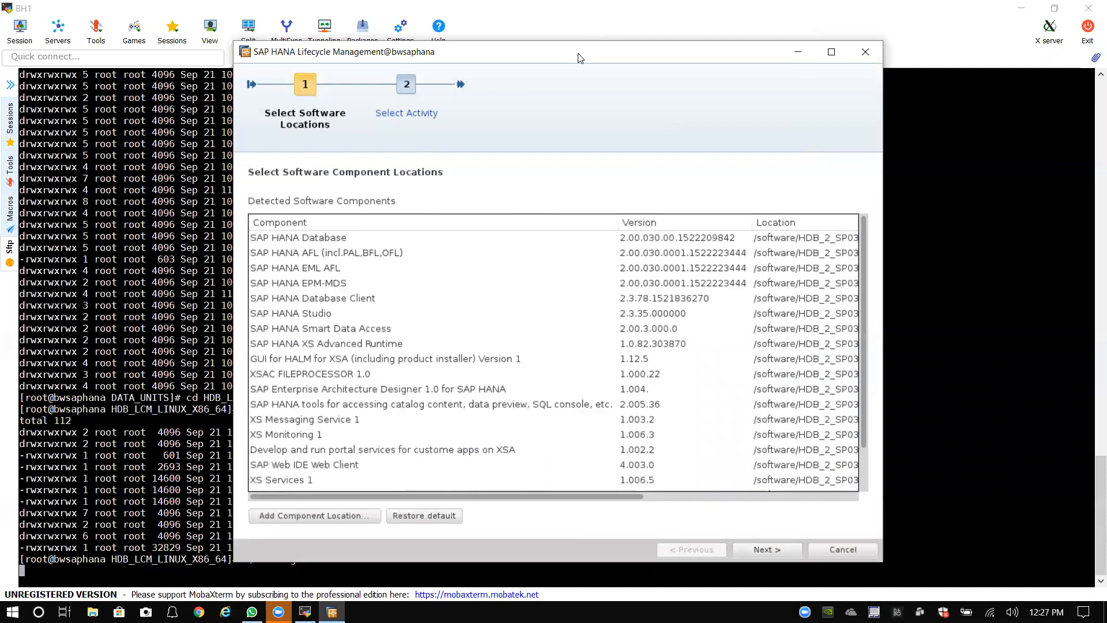
drag(579, 58, 561, 36)
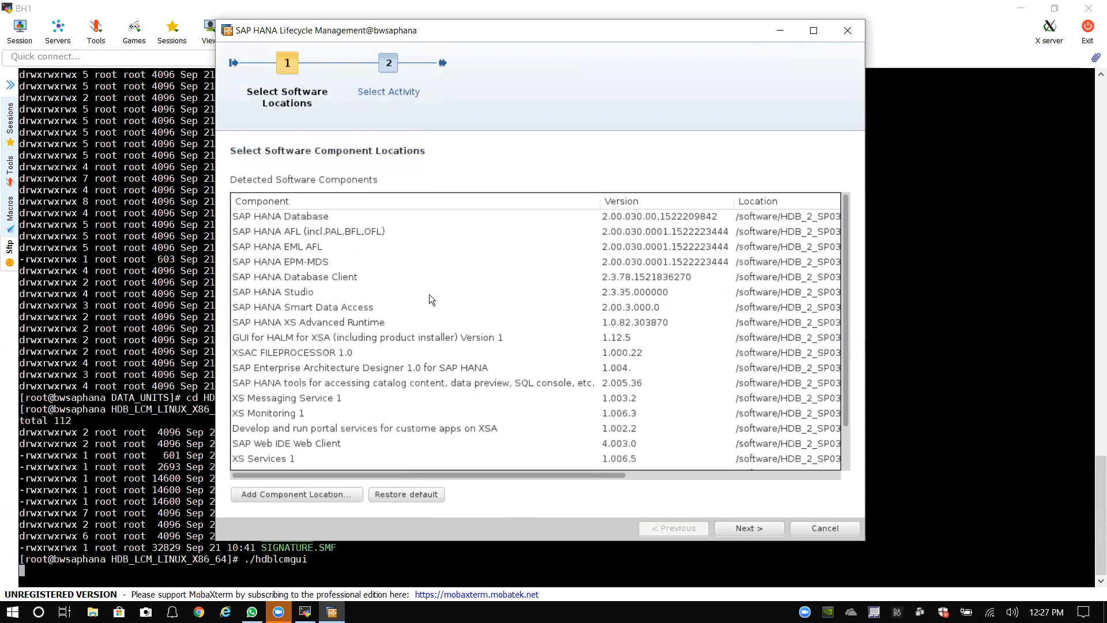
click(741, 530)
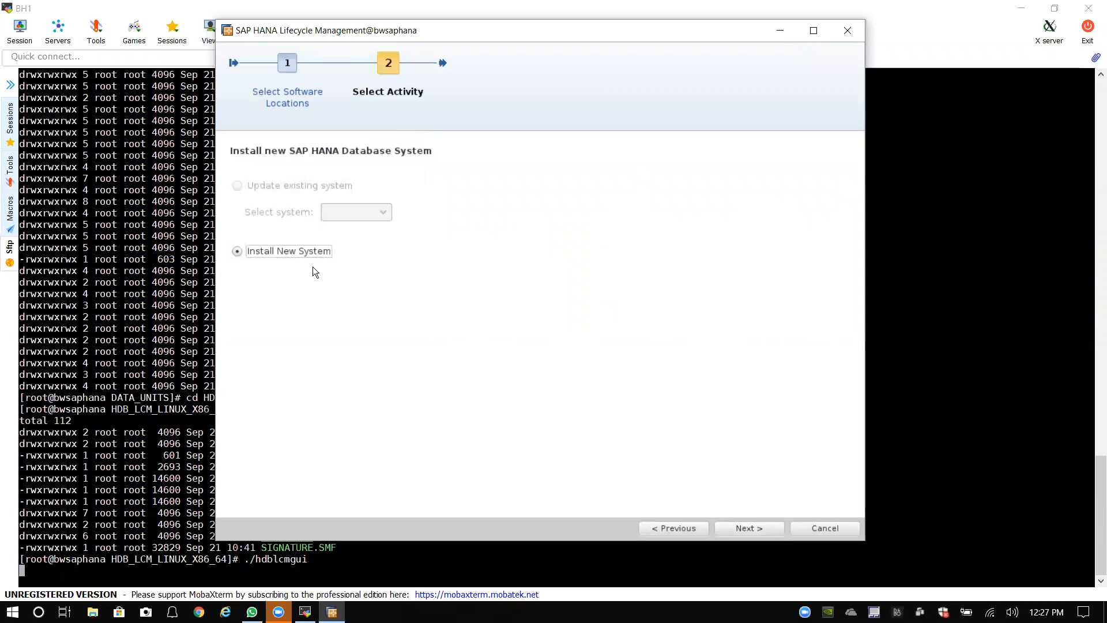
Step: Advance to Select Components, keep Database Client and XS Advanced Runtime ticked, and minimise the installer
click(739, 528)
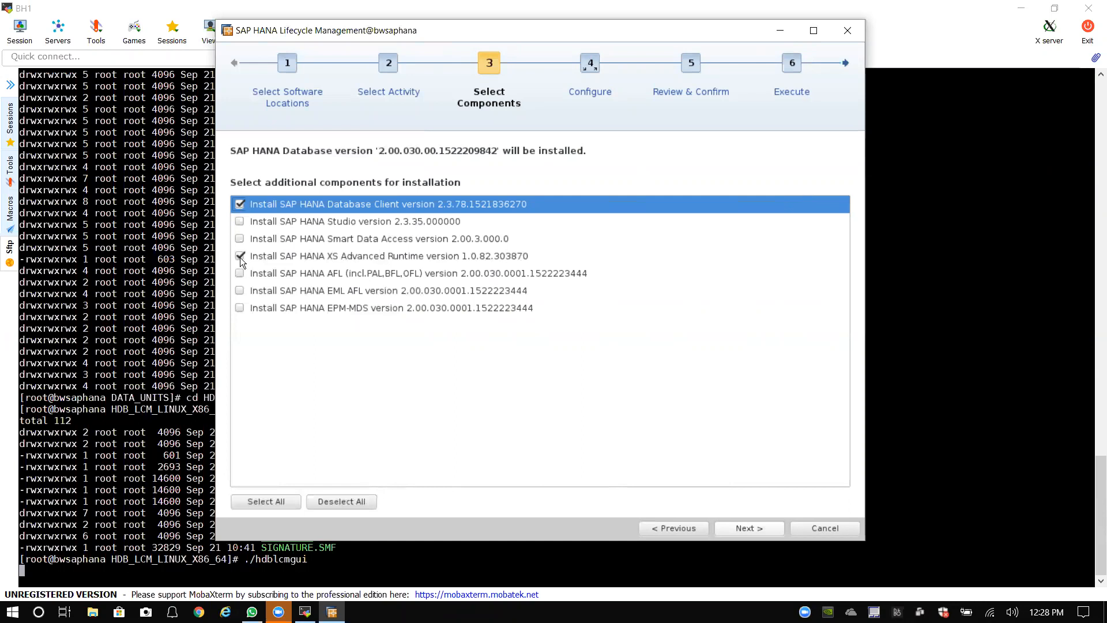
click(340, 500)
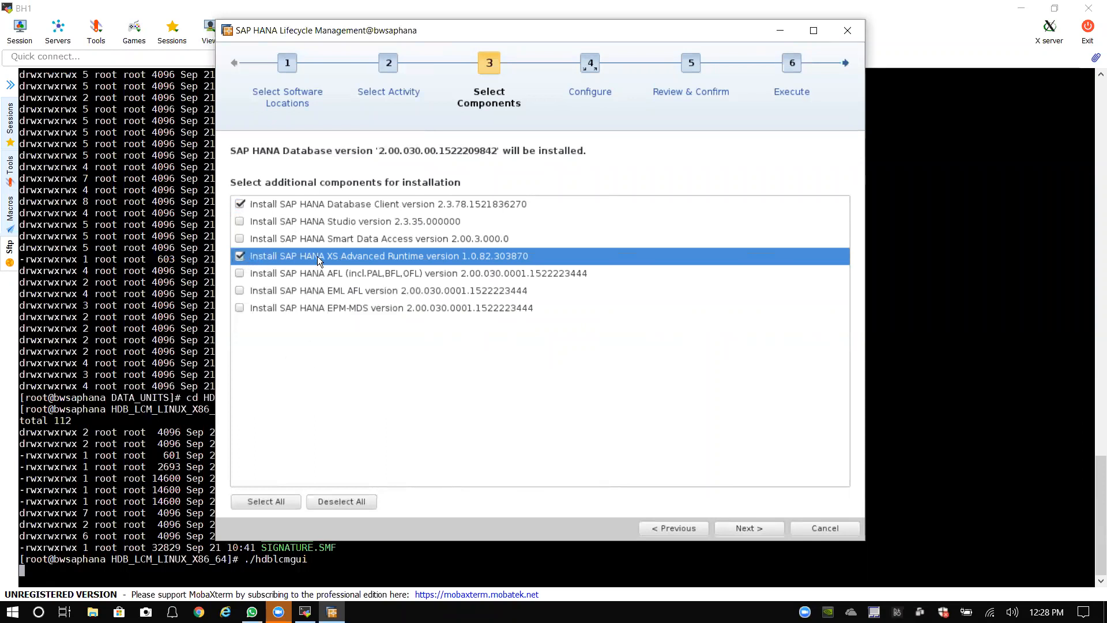
click(239, 256)
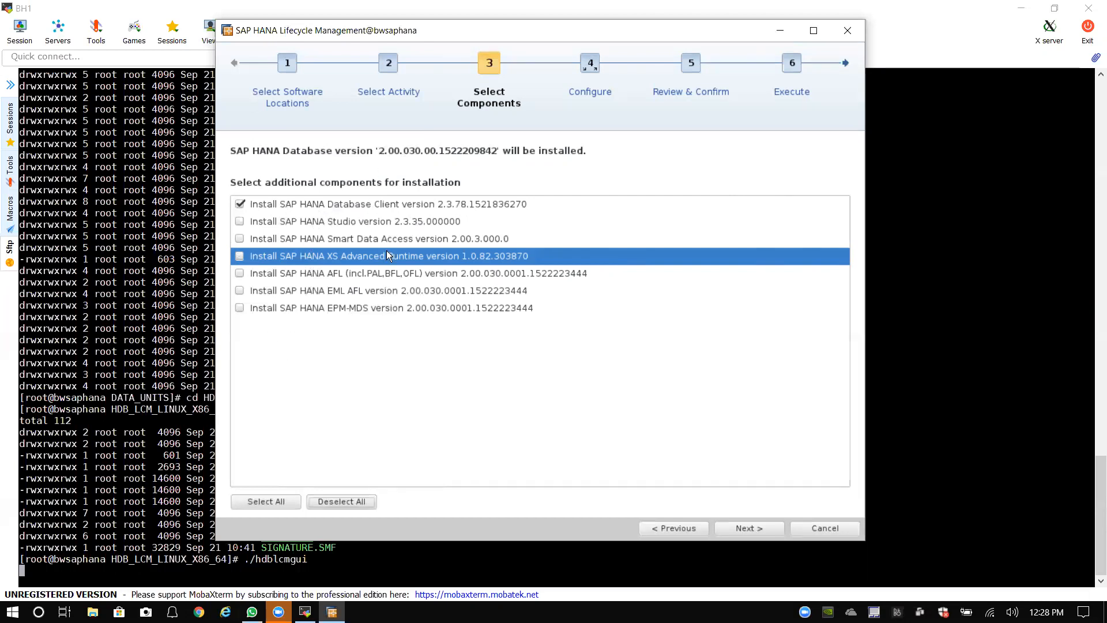
click(334, 256)
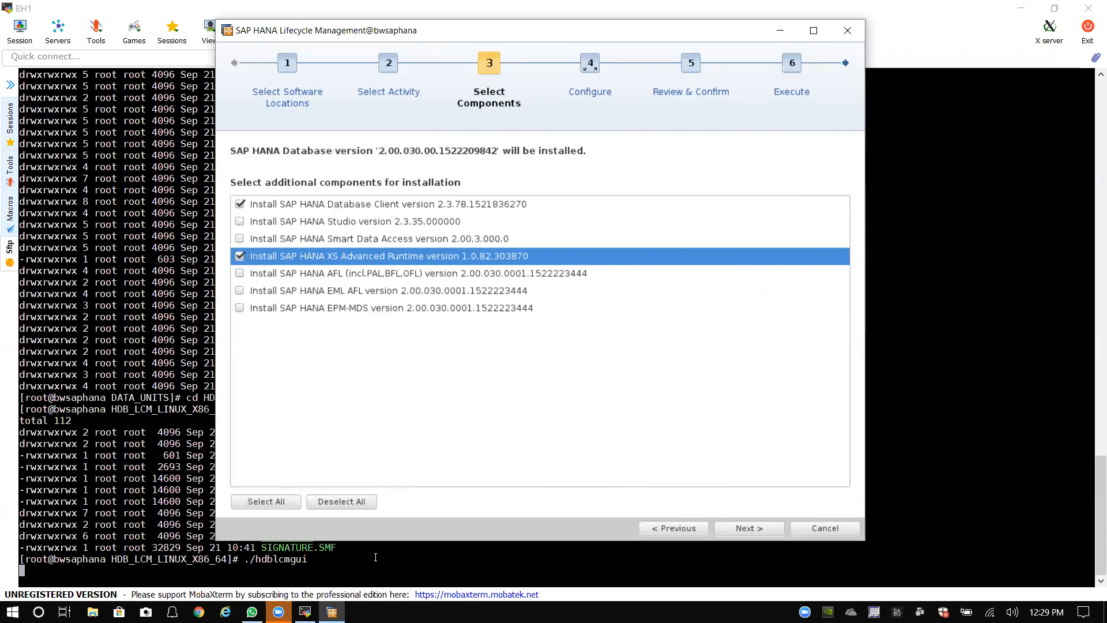
click(780, 31)
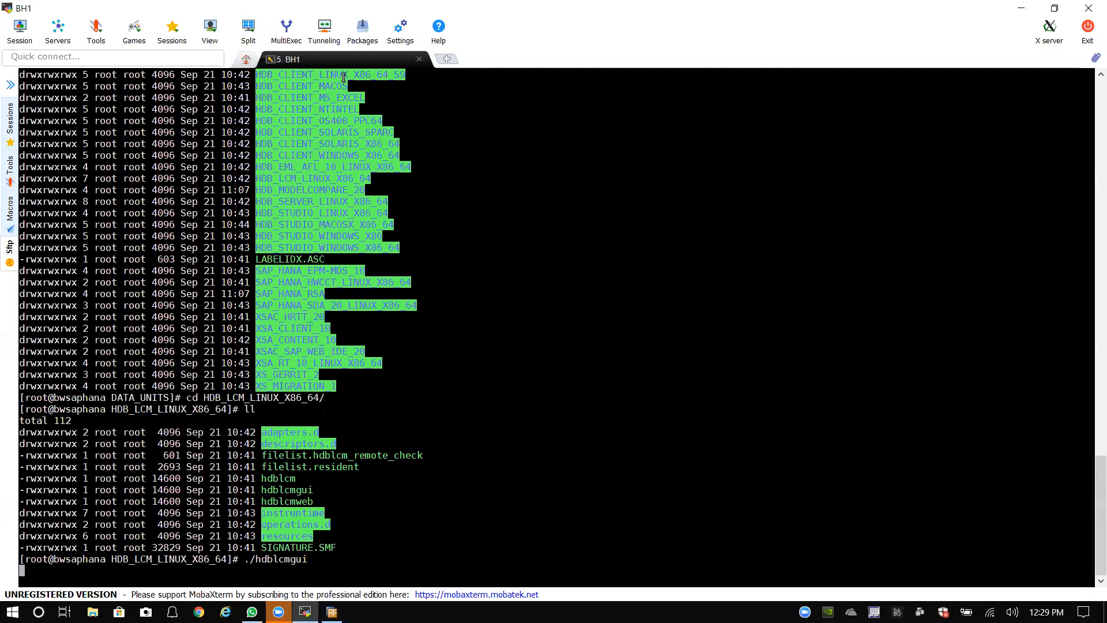
Step: Duplicate the 5. BH1 tab and log in as root
right_click(305, 60)
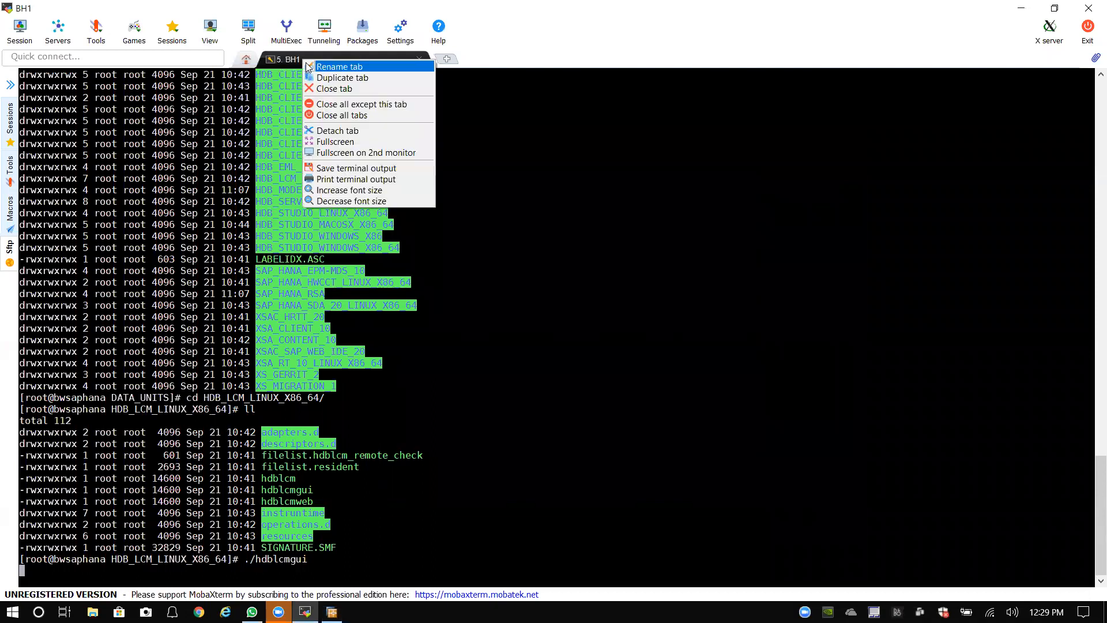
click(344, 78)
text(root)
key(Return)
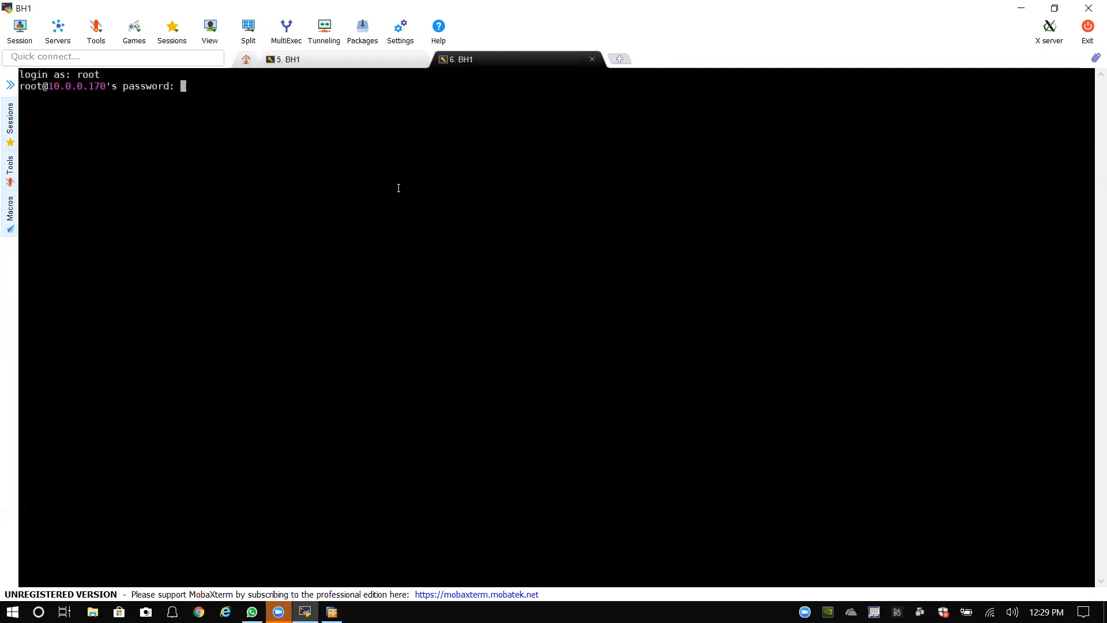
key(Return)
Step: Change to /software and list its contents
text(cd /)
key(Return)
text(cd sof)
key(Tab)
key(Return)
text(ll)
key(Return)
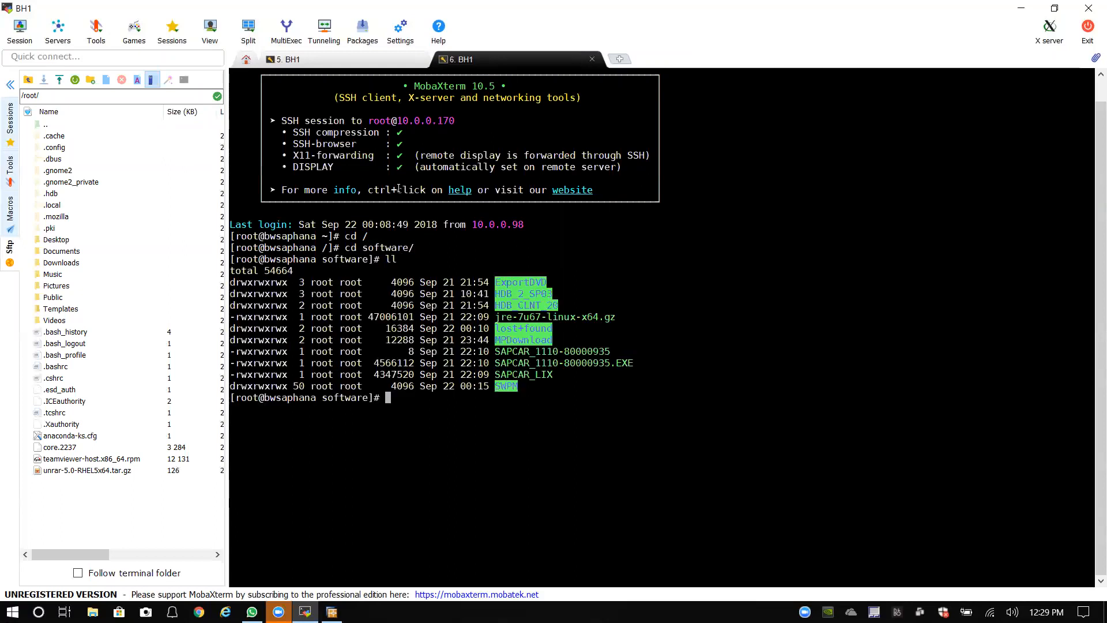
Step: Hide the SFTP side panel, then enter HDB_2_SP03 and list it
click(10, 85)
drag(342, 295, 286, 291)
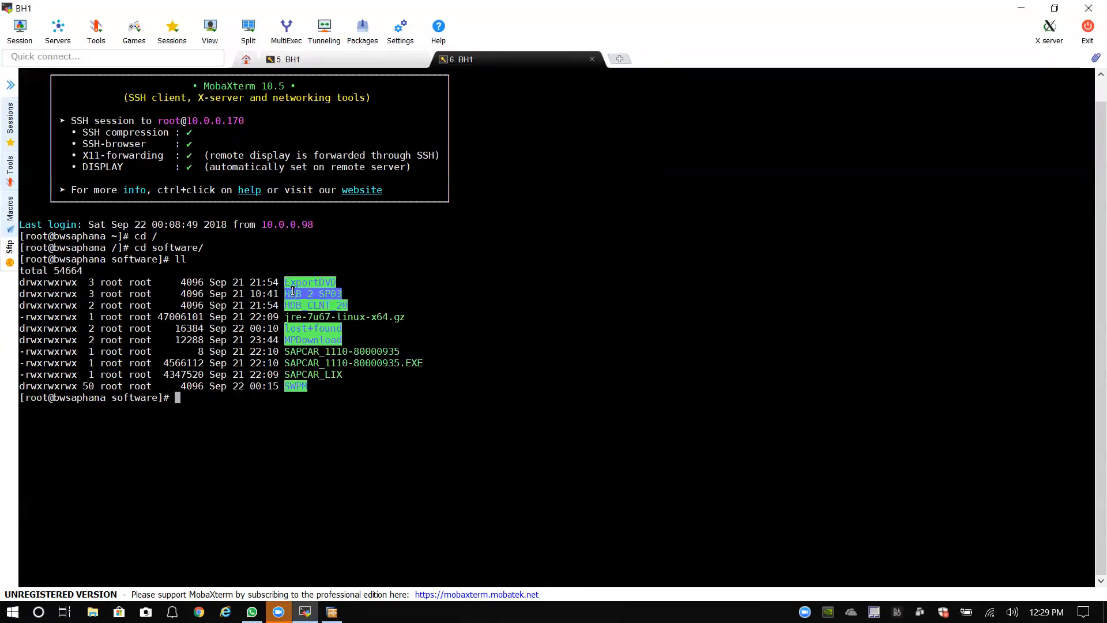
click(361, 296)
text(cd HDB_2)
key(Tab)
key(Return)
text(ll)
key(Return)
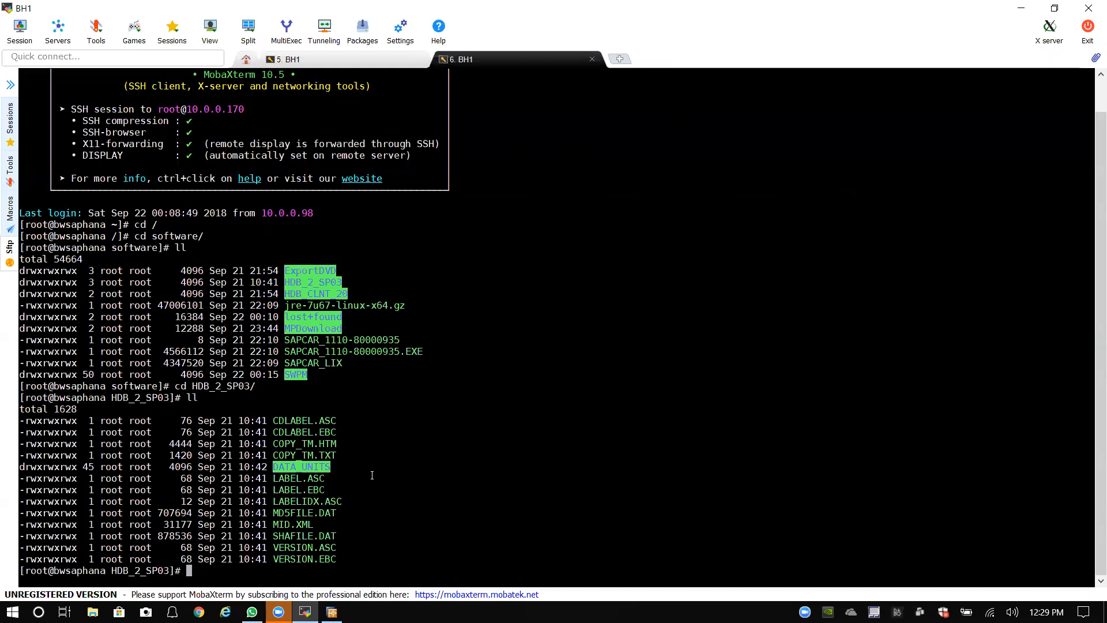
Step: Enter DATA_UNITS, list it, and point out the HDB_SERVER_LINUX_X86_64 folder
text(cd DAT)
key(Tab)
key(Return)
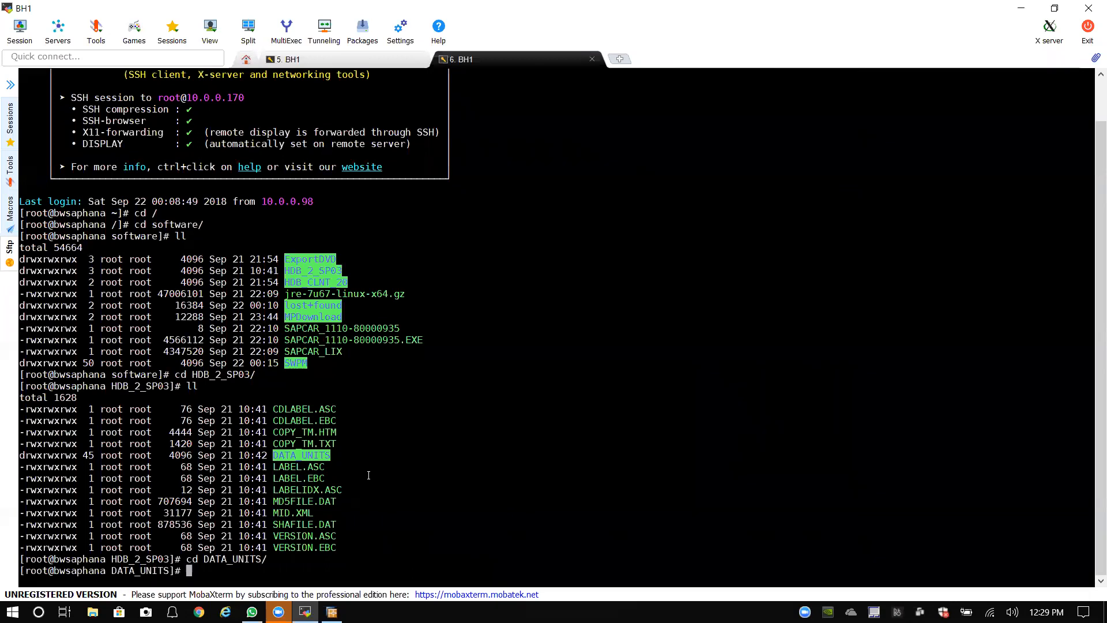
text(ll)
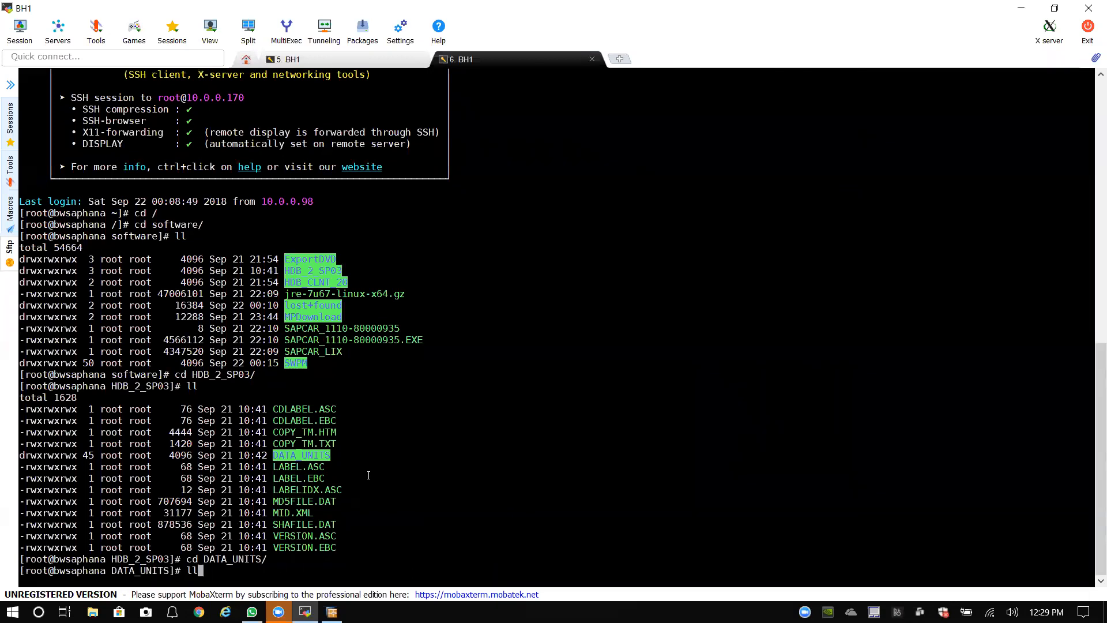
key(Return)
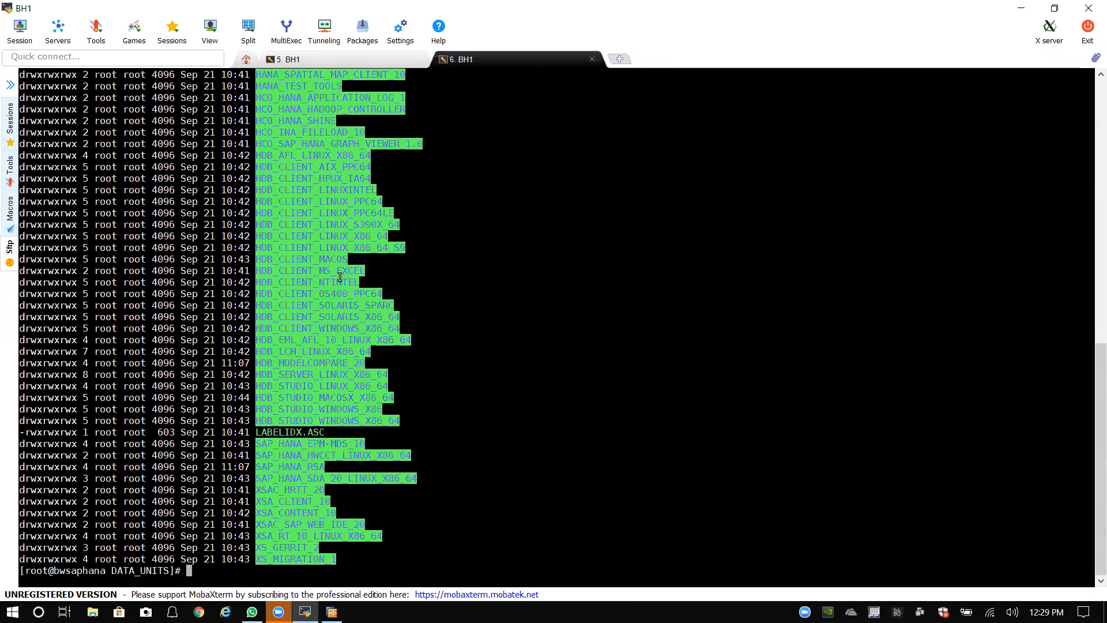
scroll(335, 291, up, 1)
drag(258, 376, 314, 375)
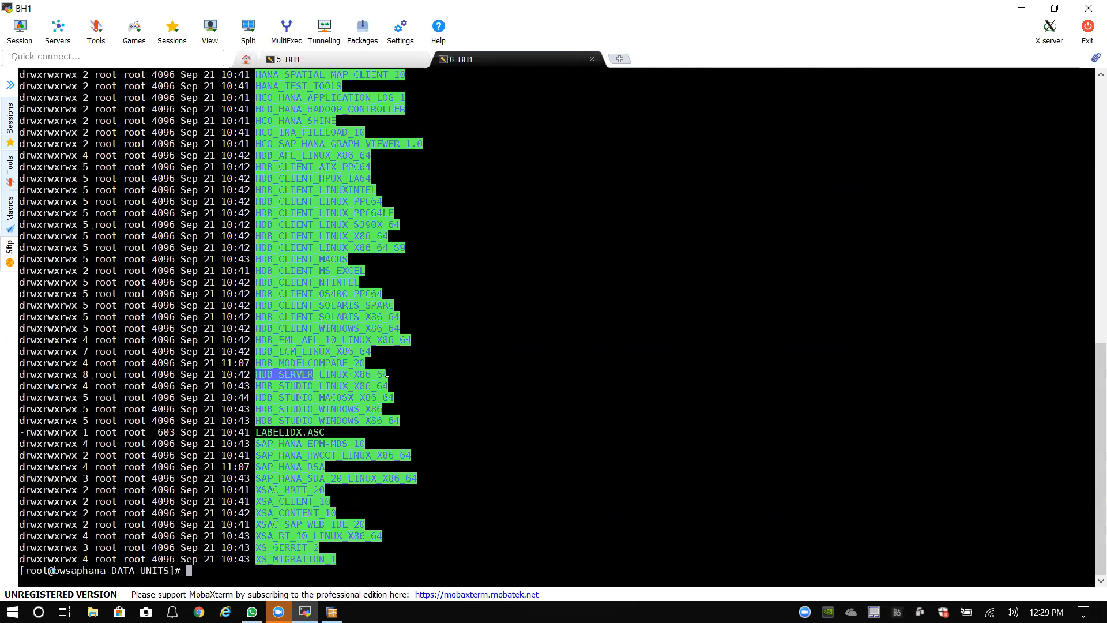
double_click(261, 375)
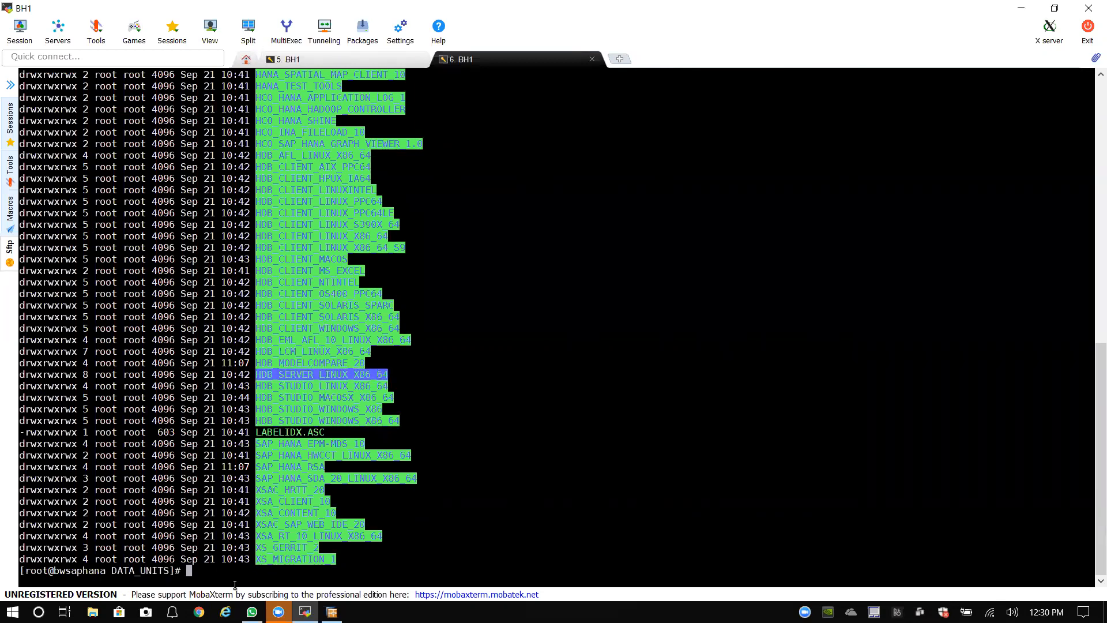
click(251, 570)
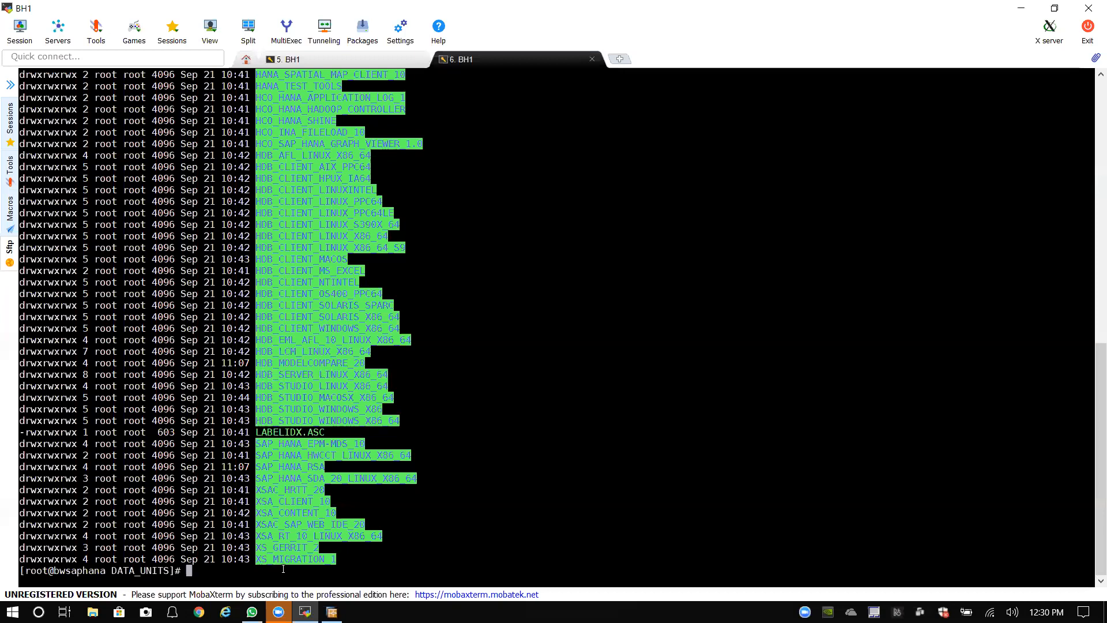
Step: Enter HDB_SERVER_LINUX_X86_64 and list hdbinst, hdblcm, hdbsetup, hdbuninst and server
text(cd HDB_SE)
key(Tab)
key(Return)
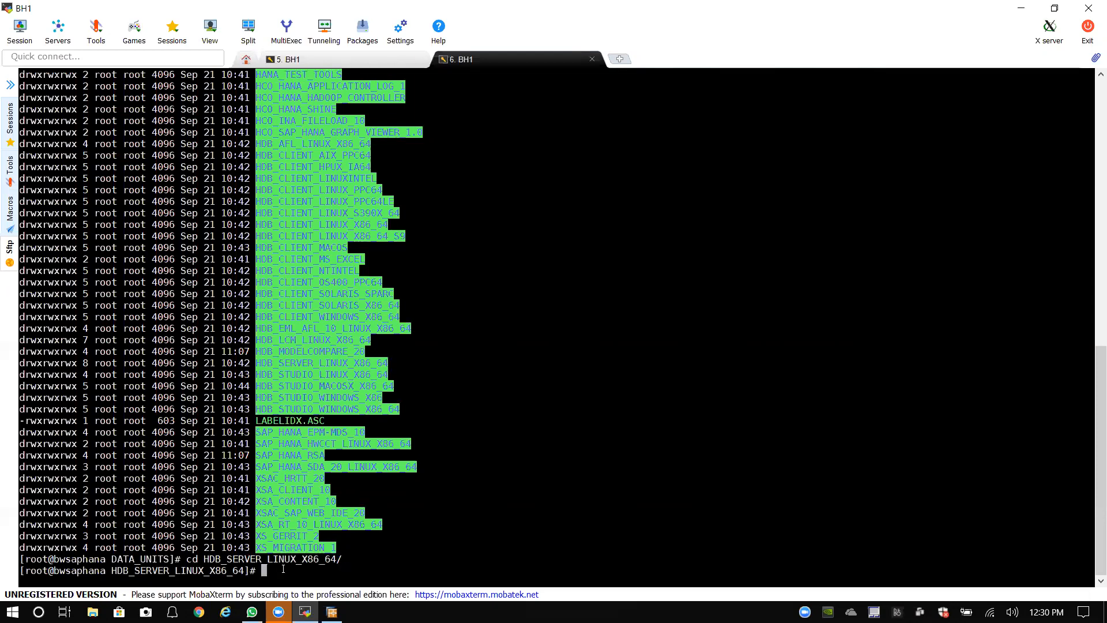
text(ll)
key(Return)
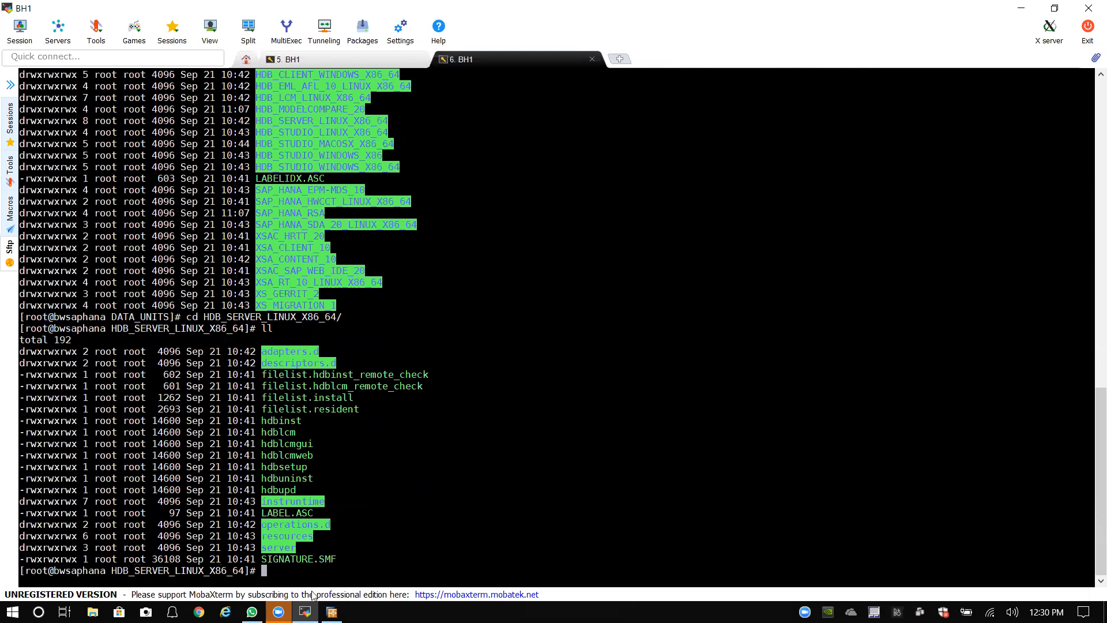
Step: Cancel the install wizard, confirm Yes to exit, then close the 5. BH1 tab
click(369, 60)
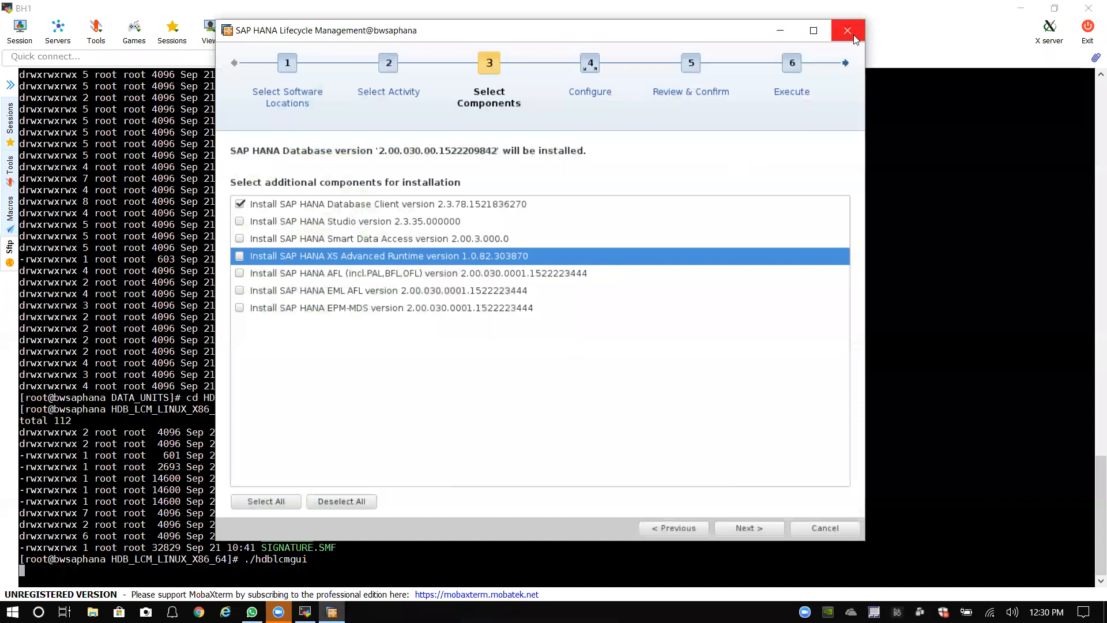
click(813, 529)
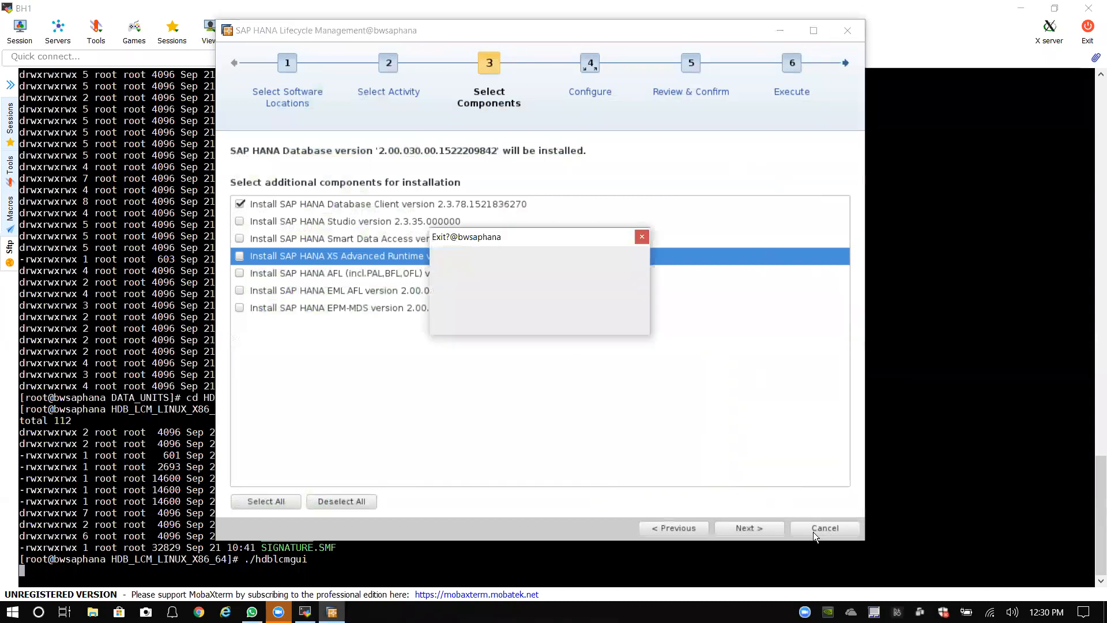
click(609, 317)
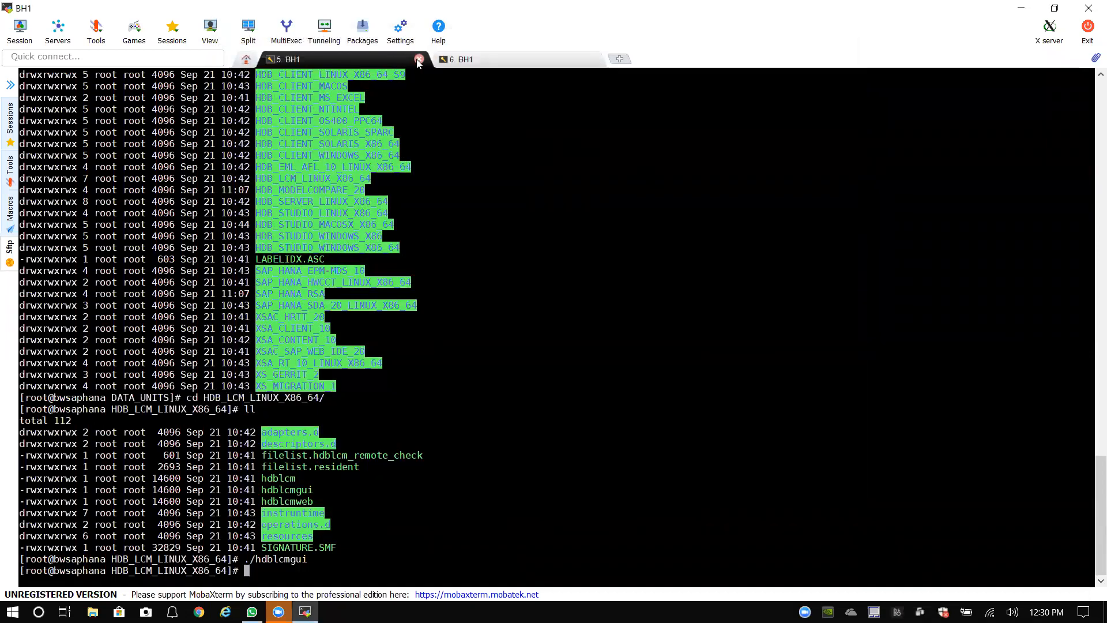
click(416, 58)
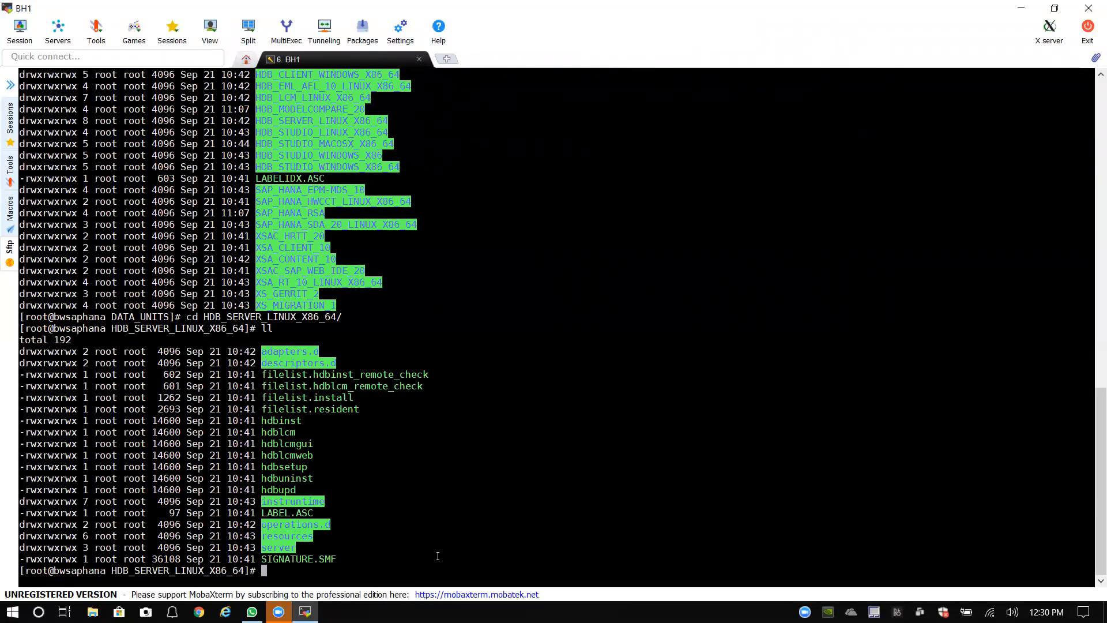
Step: Relaunch ./hdblcmgui from HDB_SERVER_LINUX_X86_64 and review the detected components list
text(./hdblcmgui)
key(Return)
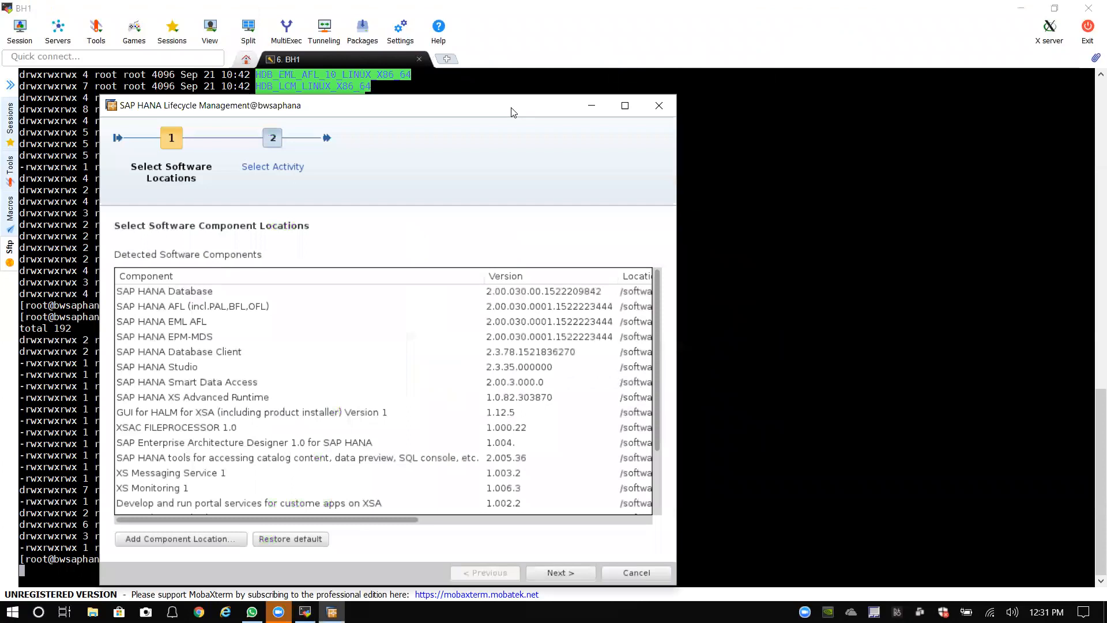
drag(513, 112, 630, 92)
scroll(375, 393, down, 2)
scroll(375, 394, up, 2)
scroll(380, 404, down, 2)
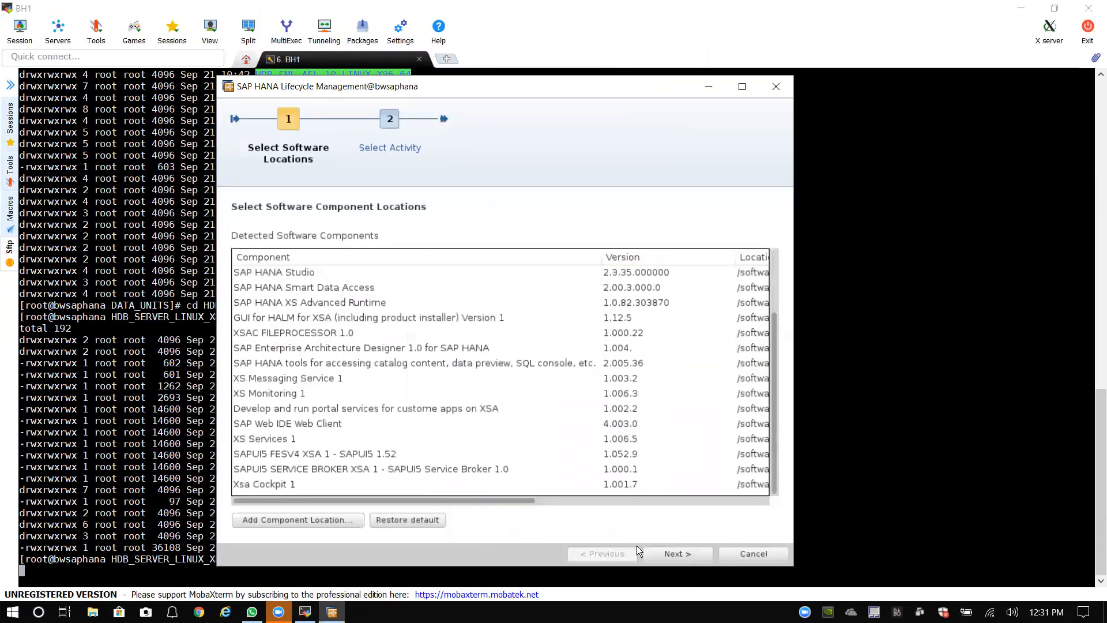
scroll(558, 337, up, 2)
scroll(619, 488, down, 1)
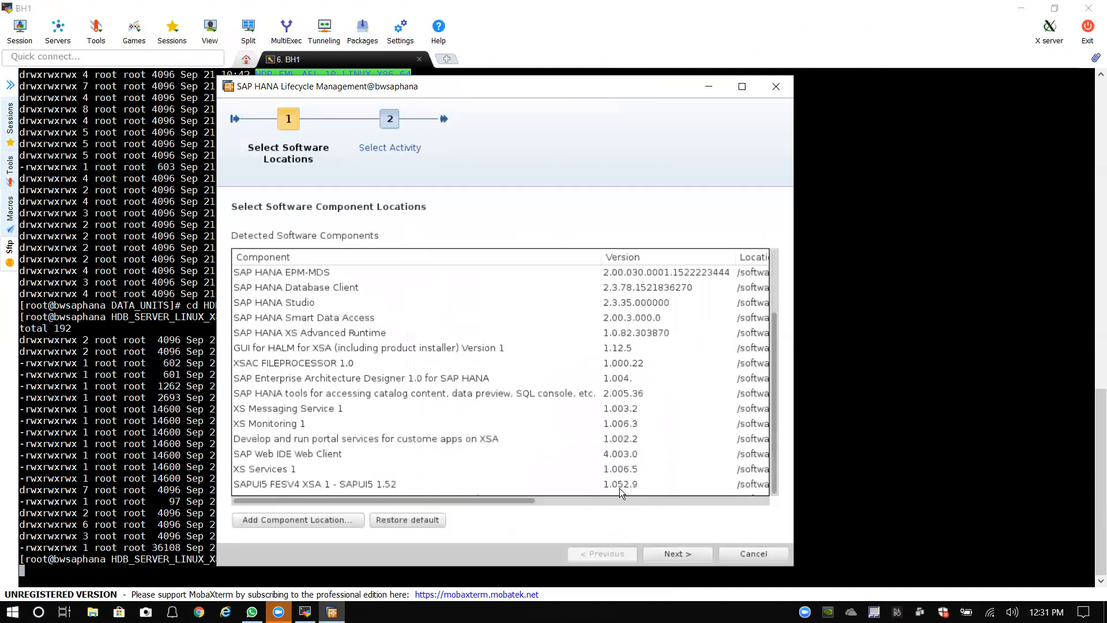
scroll(619, 488, down, 1)
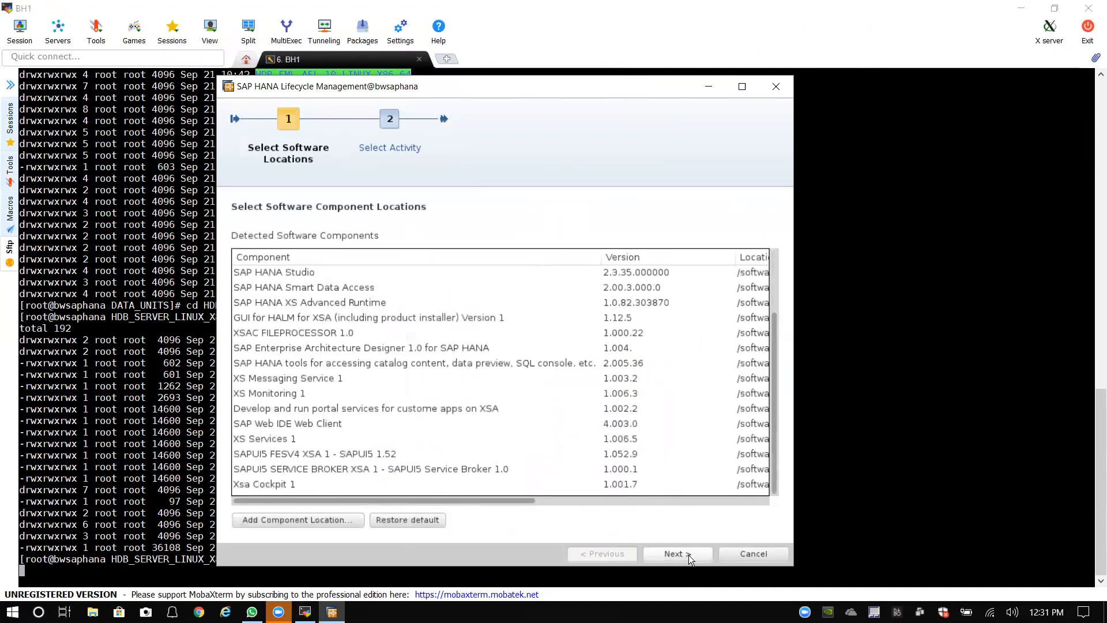
Step: Continue through Select Activity with Install New System to Select Components
click(689, 555)
click(667, 555)
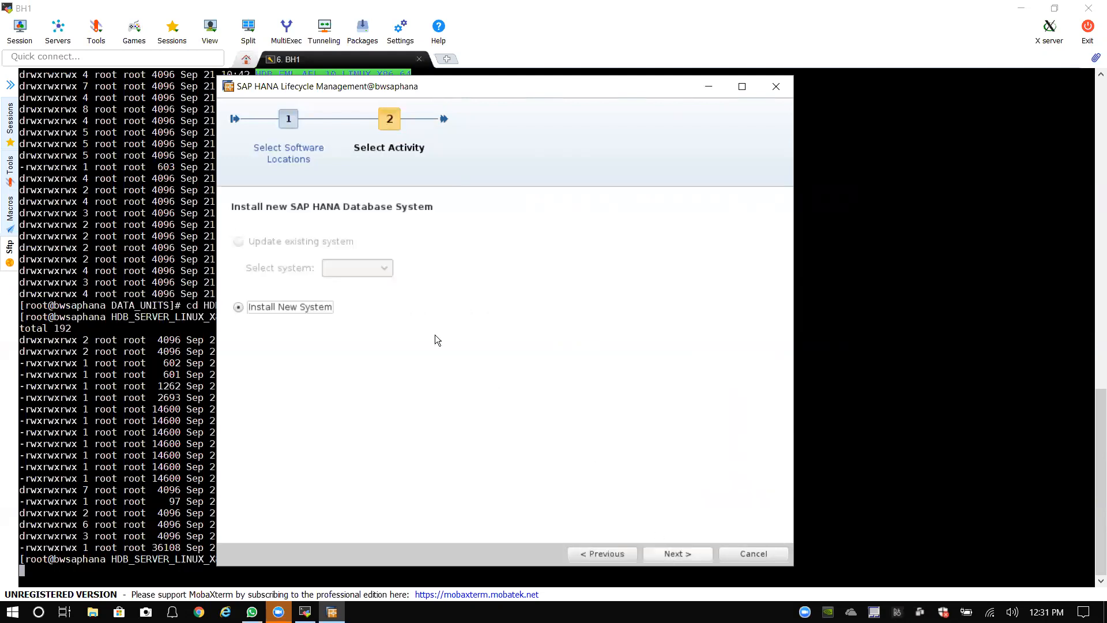
click(691, 557)
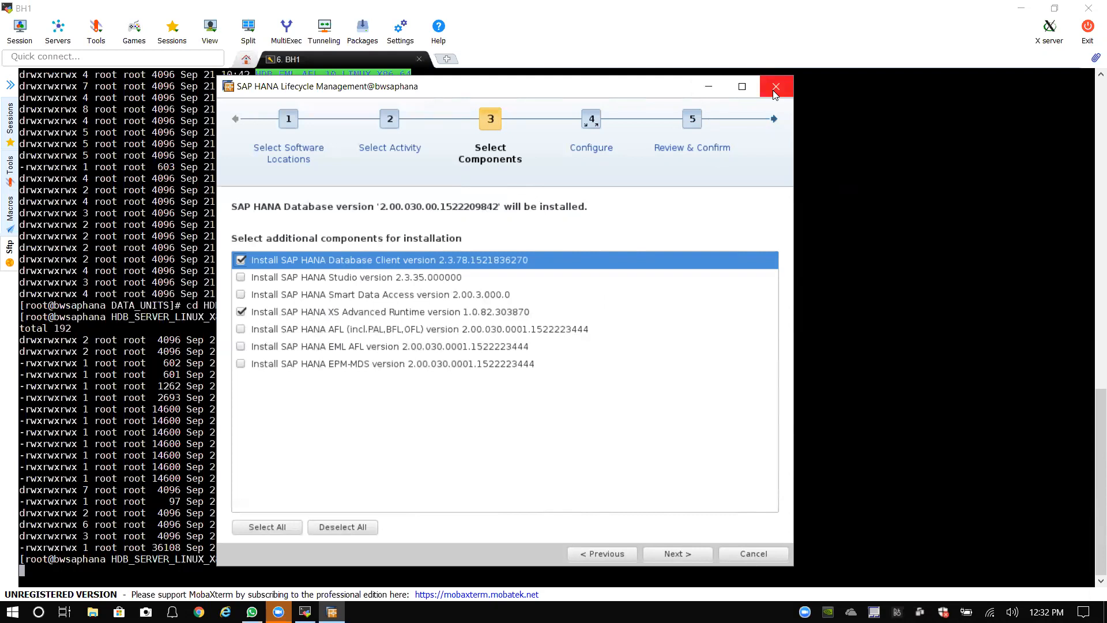
Step: Quit the lifecycle wizard and switch the shell to the root directory with 'cd /'
click(742, 553)
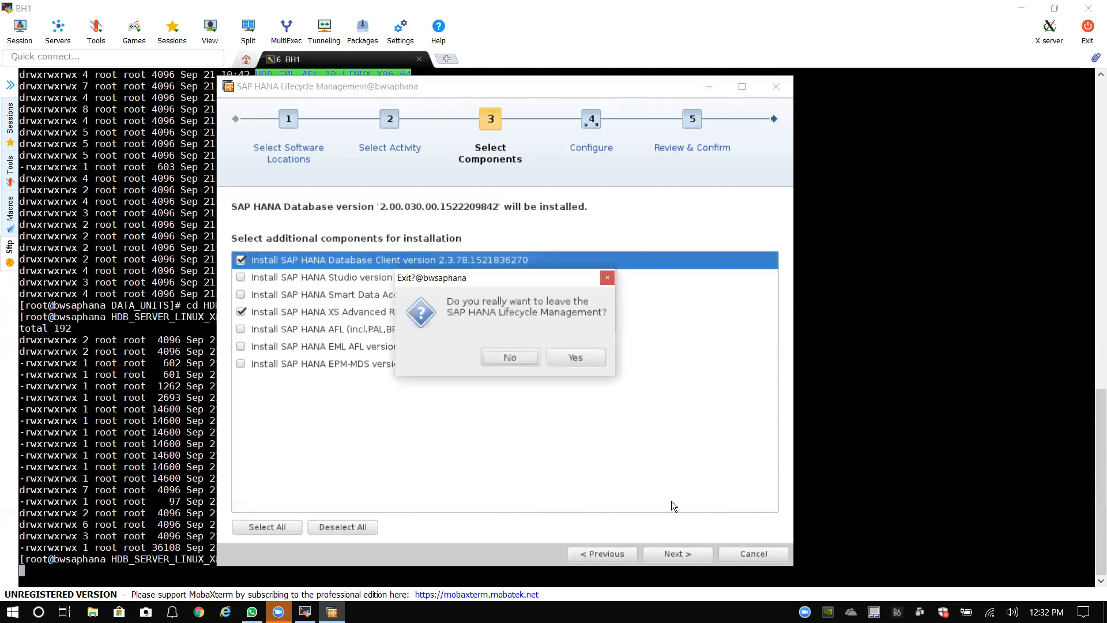
click(577, 358)
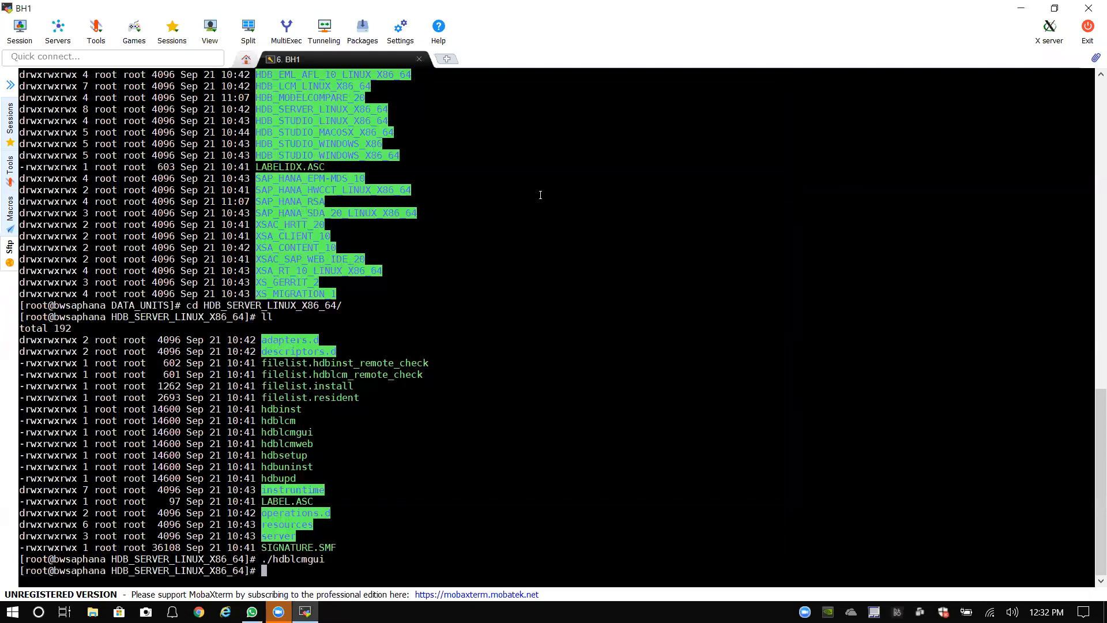
text(cd /)
key(Return)
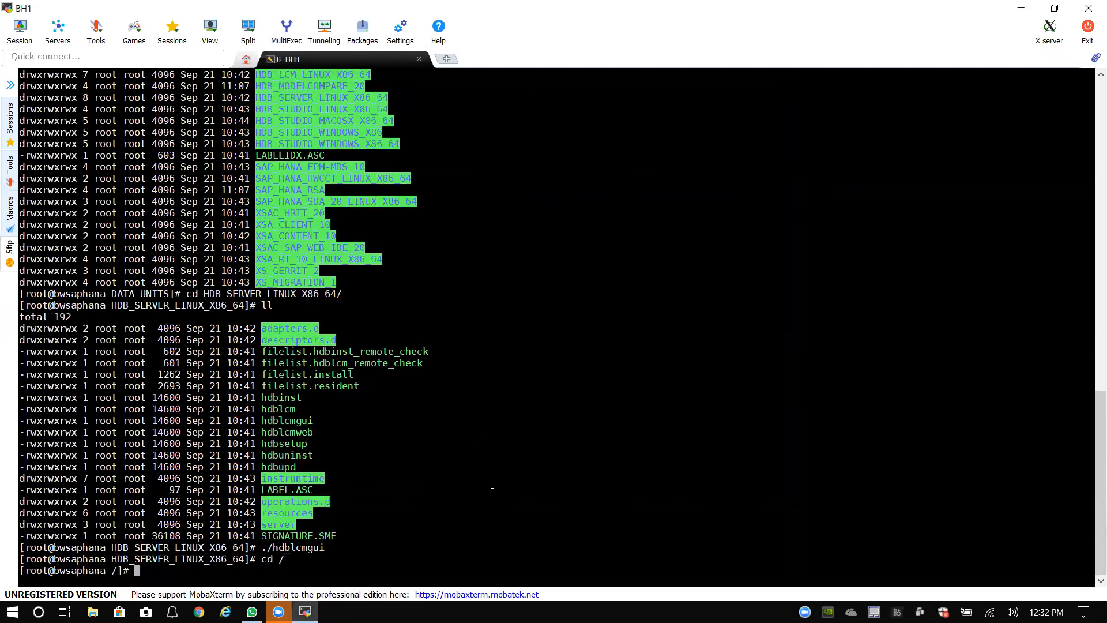
Step: Clear the terminal and list the root directory's contents with 'll'
text(clear)
key(Return)
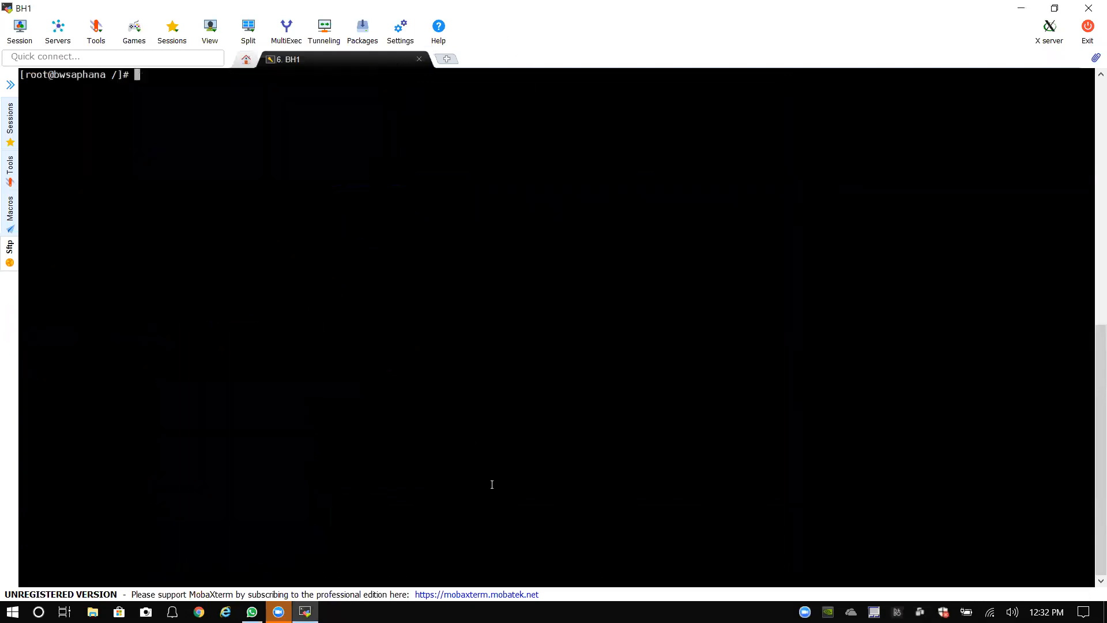
text(ll)
key(Return)
Step: Enter the software folder and list its contents
text(cd s)
key(Tab)
key(Return)
text(ll)
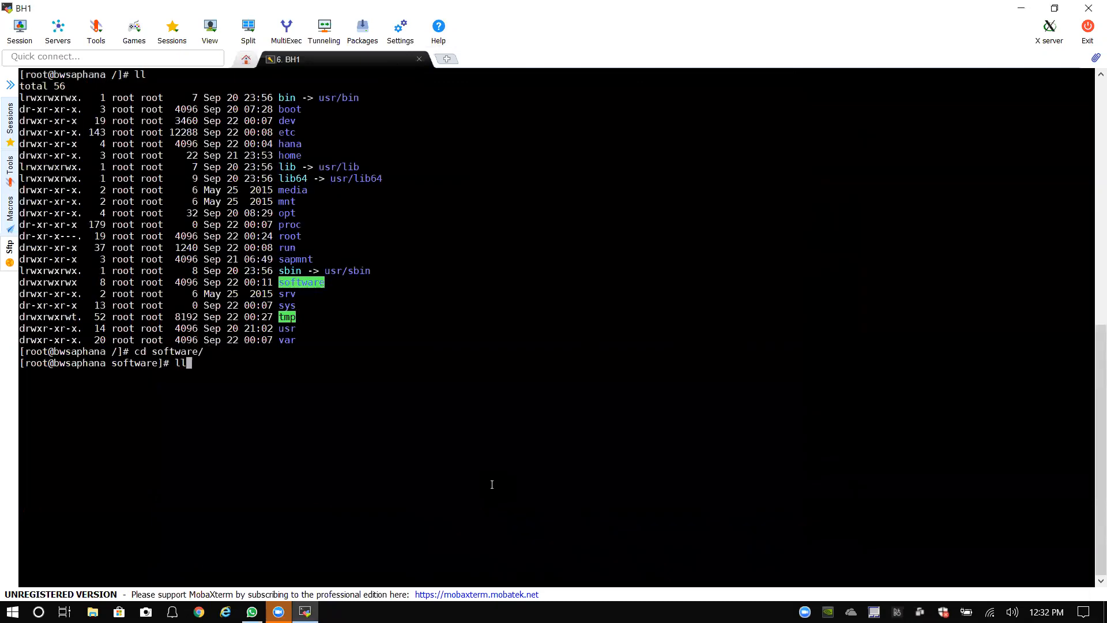
key(Return)
Step: Enter the HDB_2_SP03 folder and list its contents
text(cd )
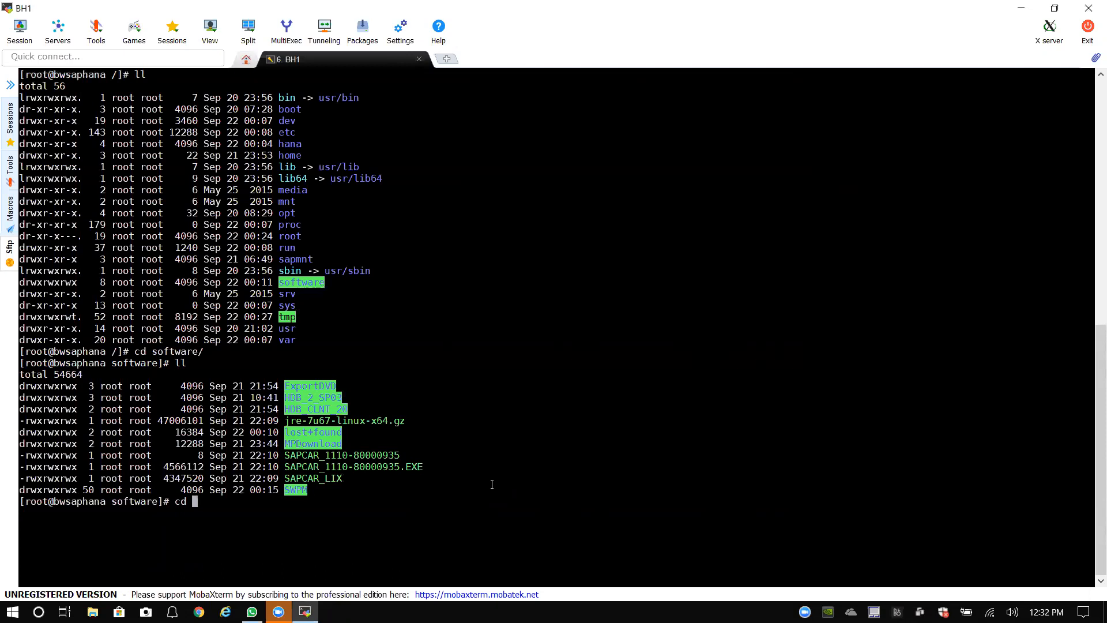
text(HDB_2)
key(Tab)
key(Return)
text(ll)
key(Return)
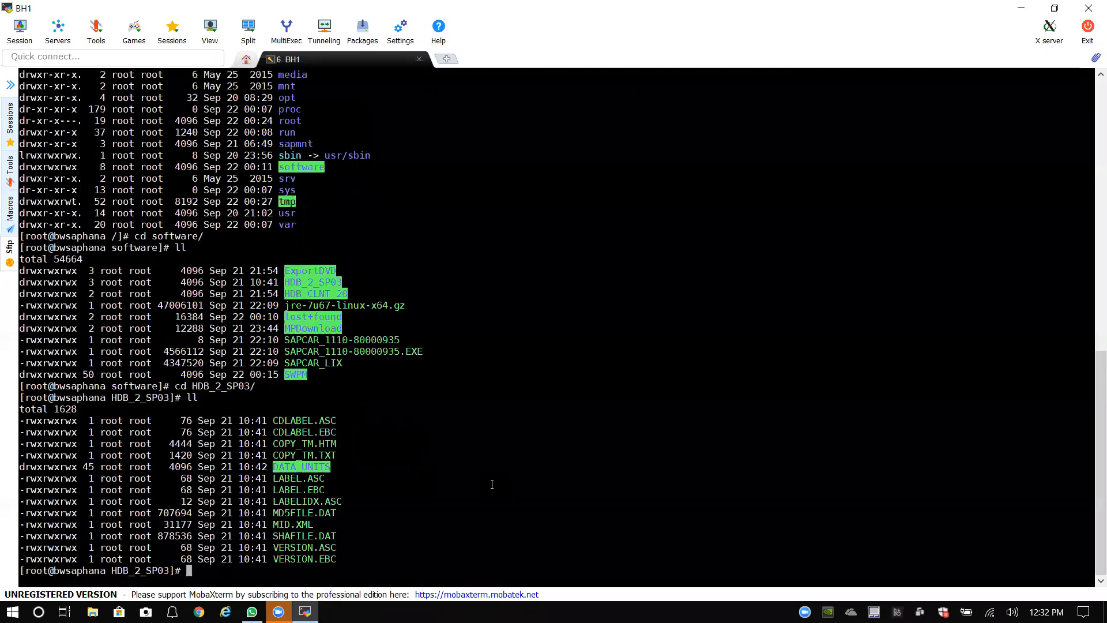
Step: Enter DATA_UNITS and list its installation component folders
text(cd DATA)
key(Tab)
key(Return)
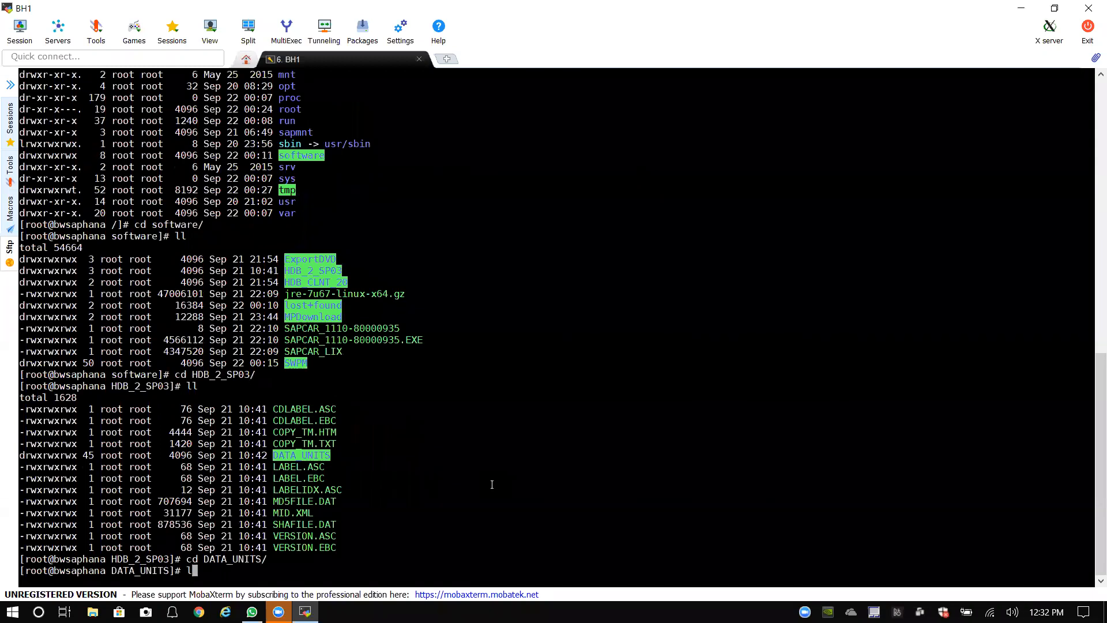
text(ll)
key(Return)
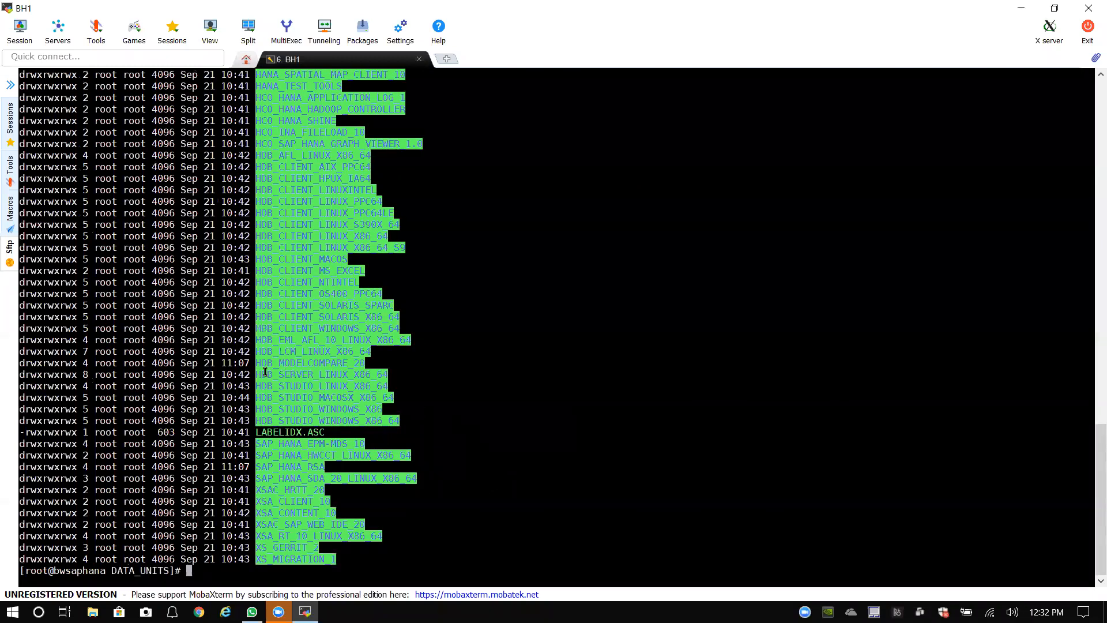
drag(257, 374, 388, 374)
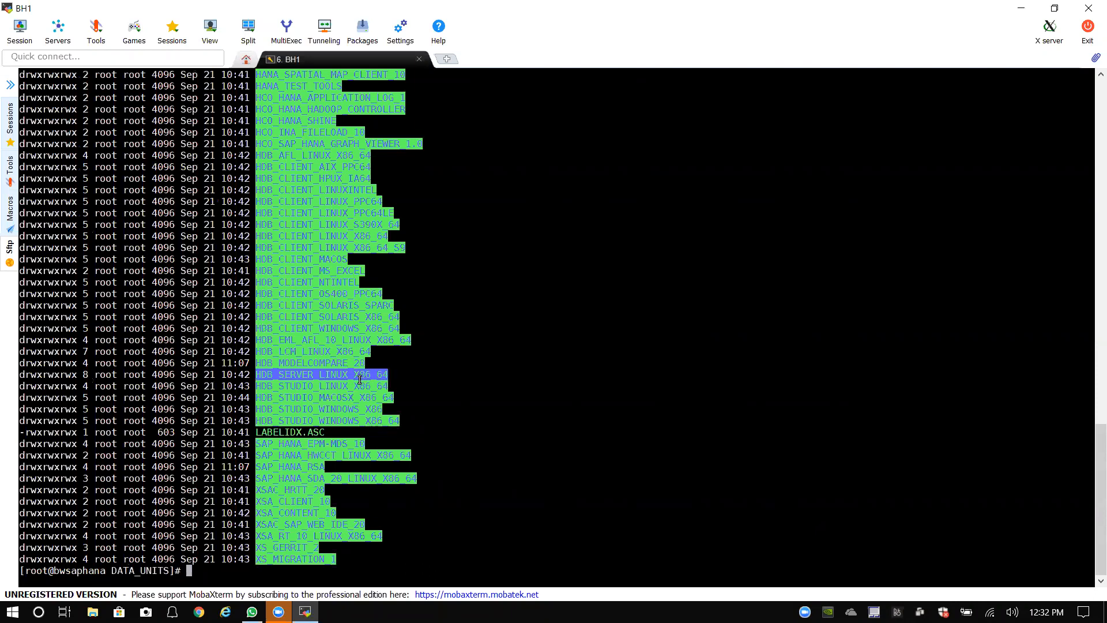
click(260, 350)
drag(260, 350, 368, 350)
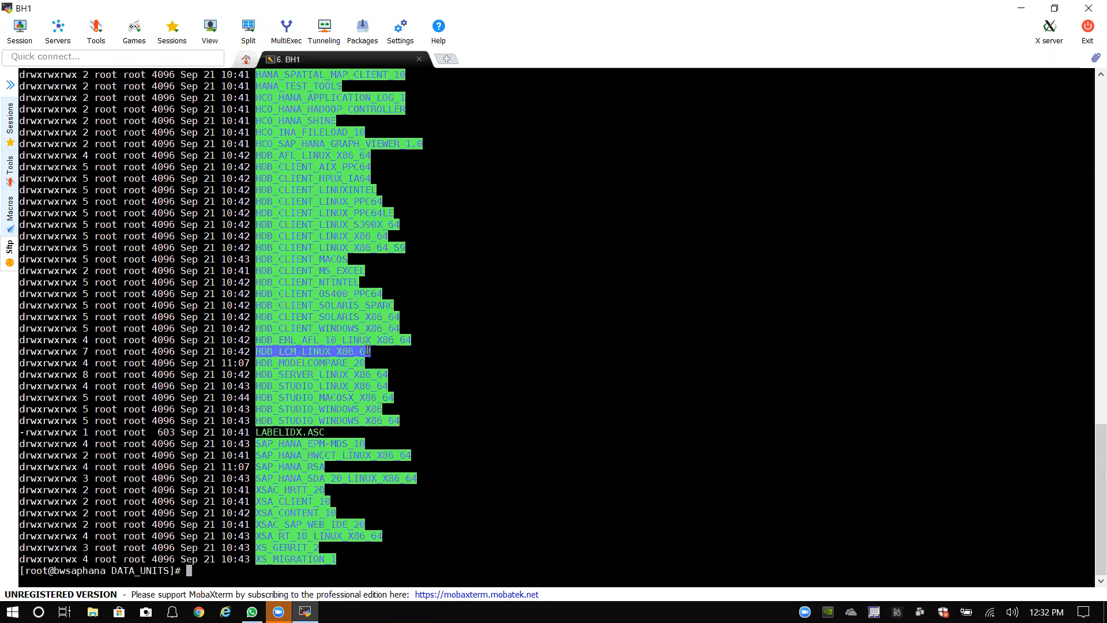
click(269, 375)
drag(269, 375, 378, 375)
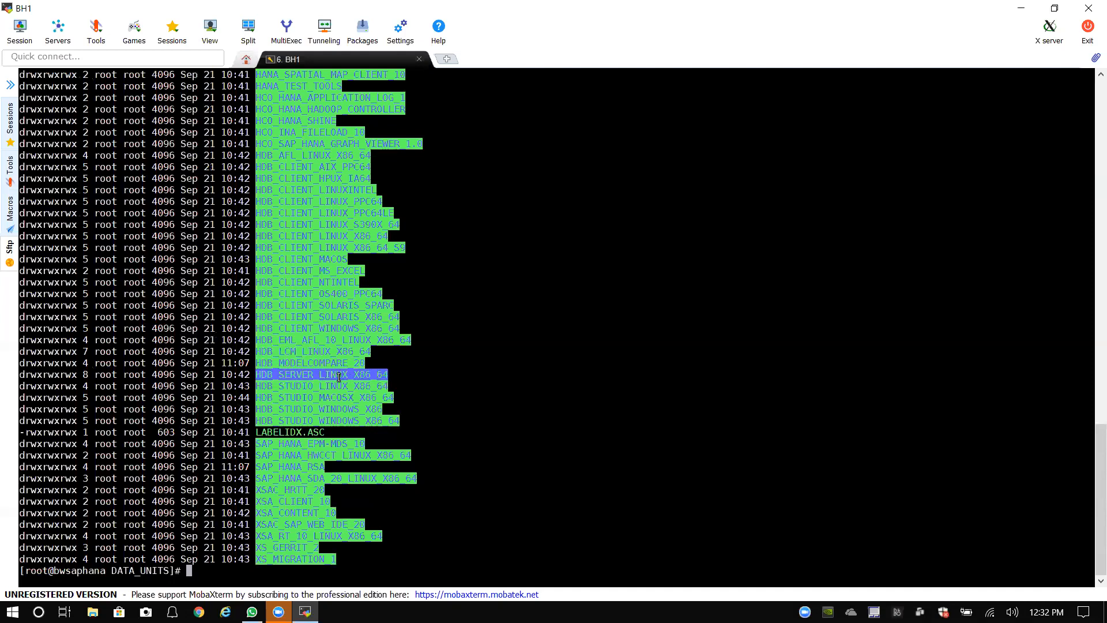
drag(258, 353, 369, 354)
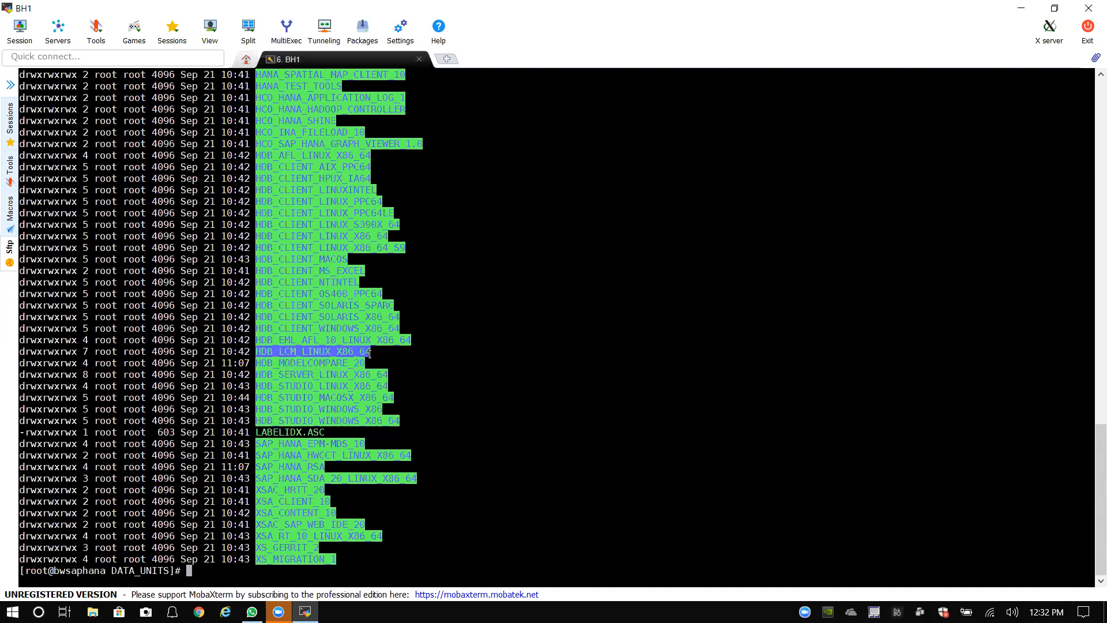
drag(257, 376, 388, 375)
click(335, 375)
drag(257, 375, 403, 375)
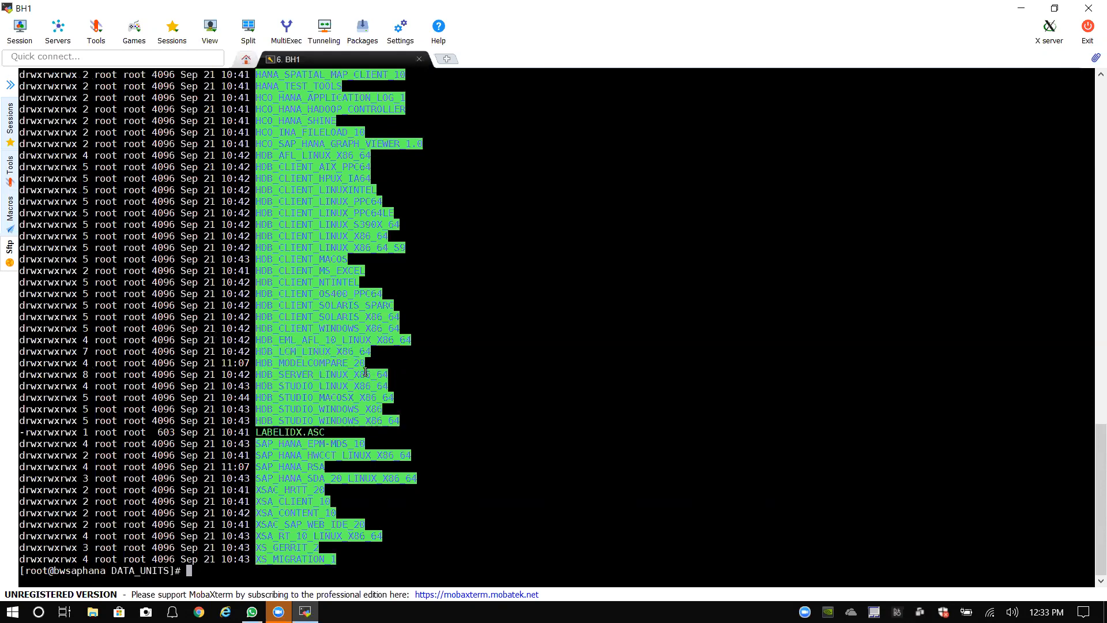
drag(257, 352, 386, 351)
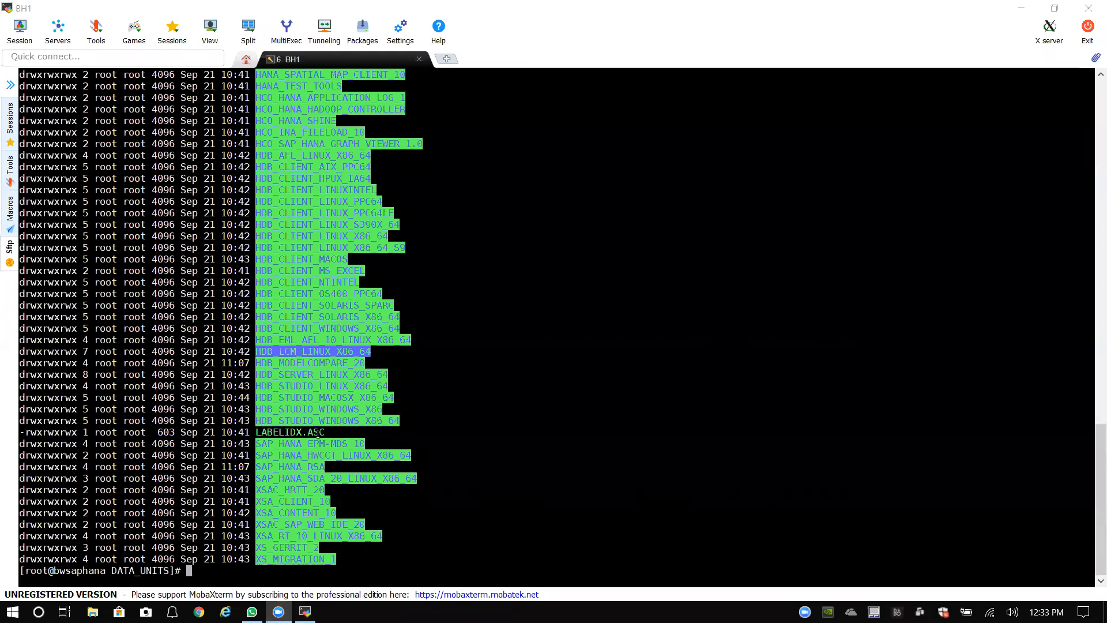
click(290, 373)
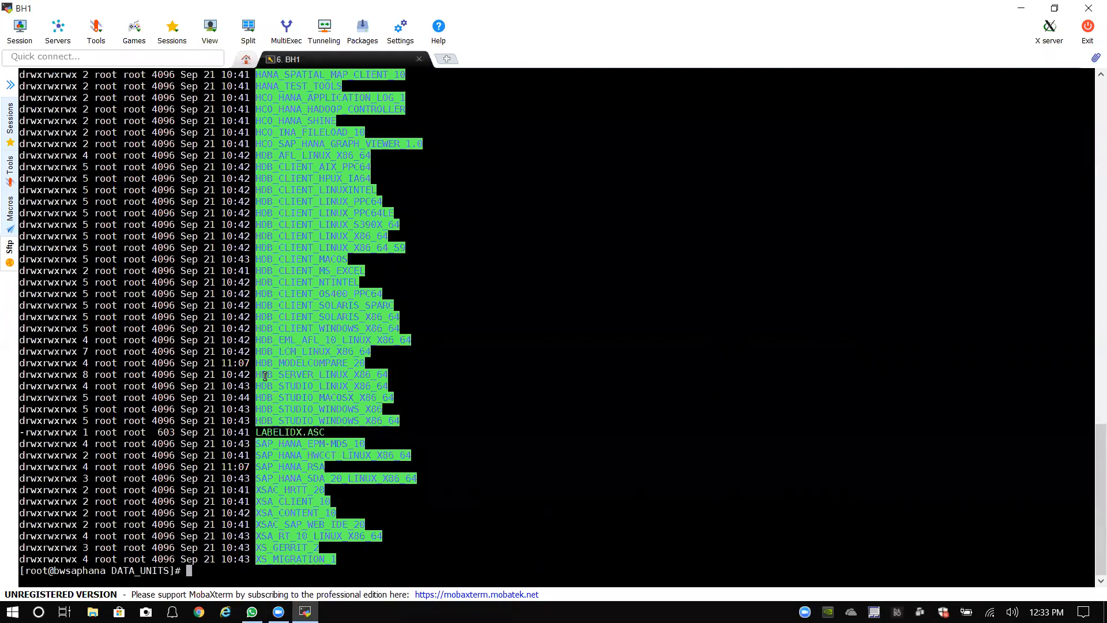
drag(256, 375, 392, 370)
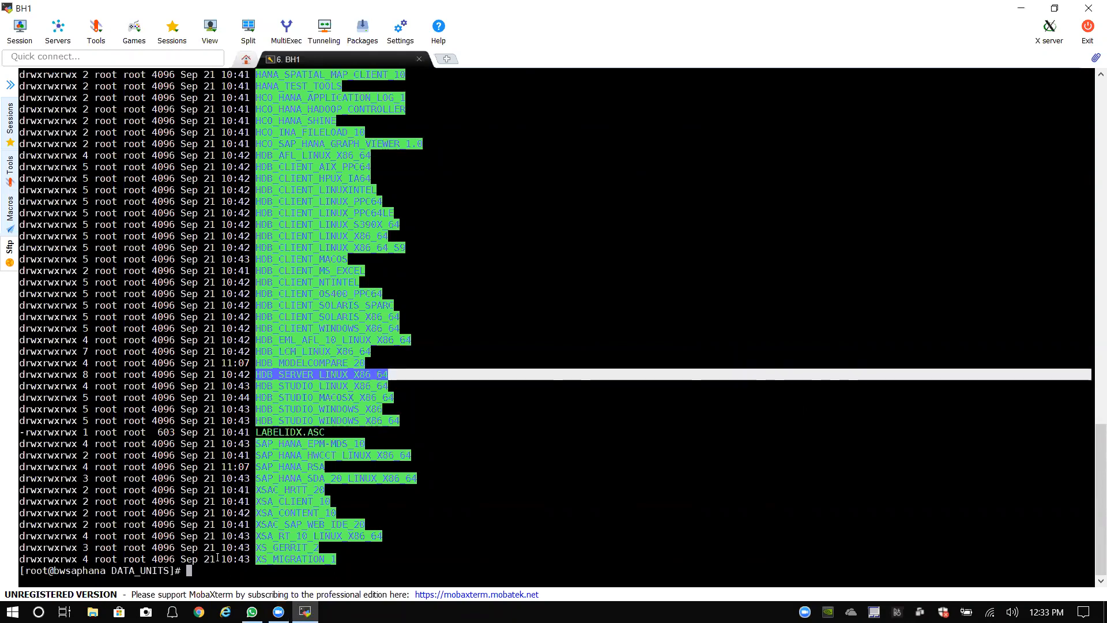
click(215, 580)
Step: Enter the HDB_SERVER_LINUX_X86_64 folder and list its installer files
text(cd)
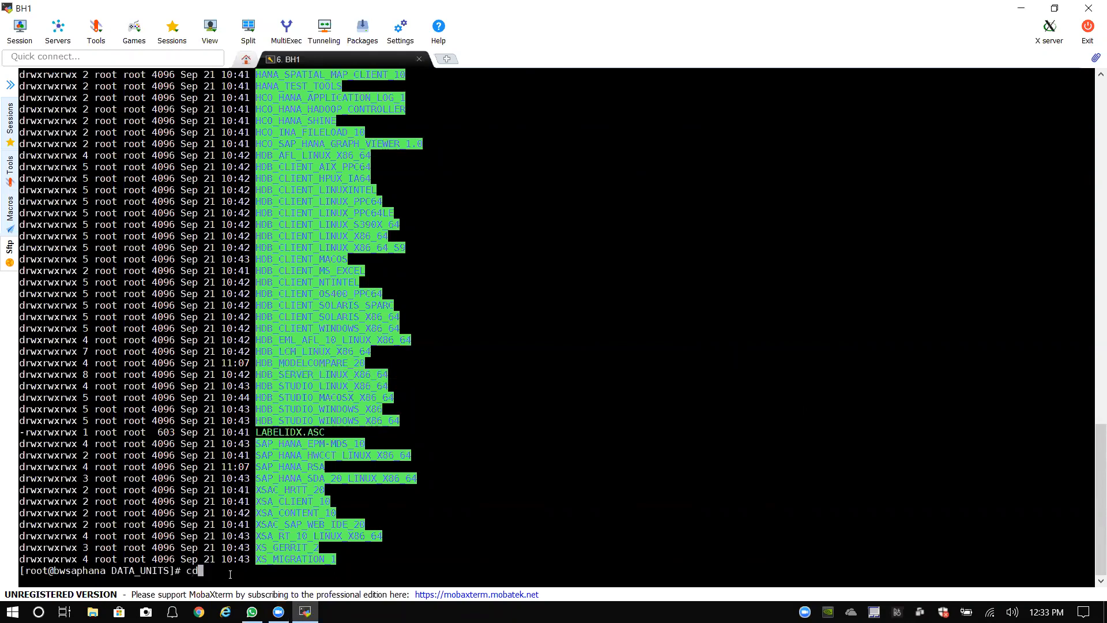
text( HDB_S)
text(E)
key(Tab)
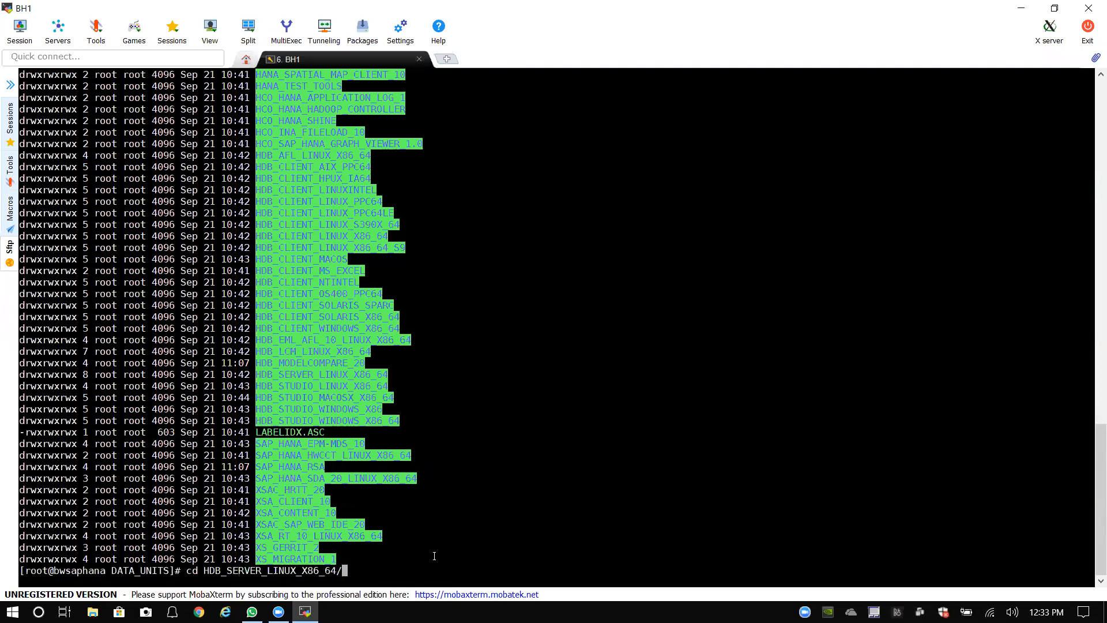
key(Return)
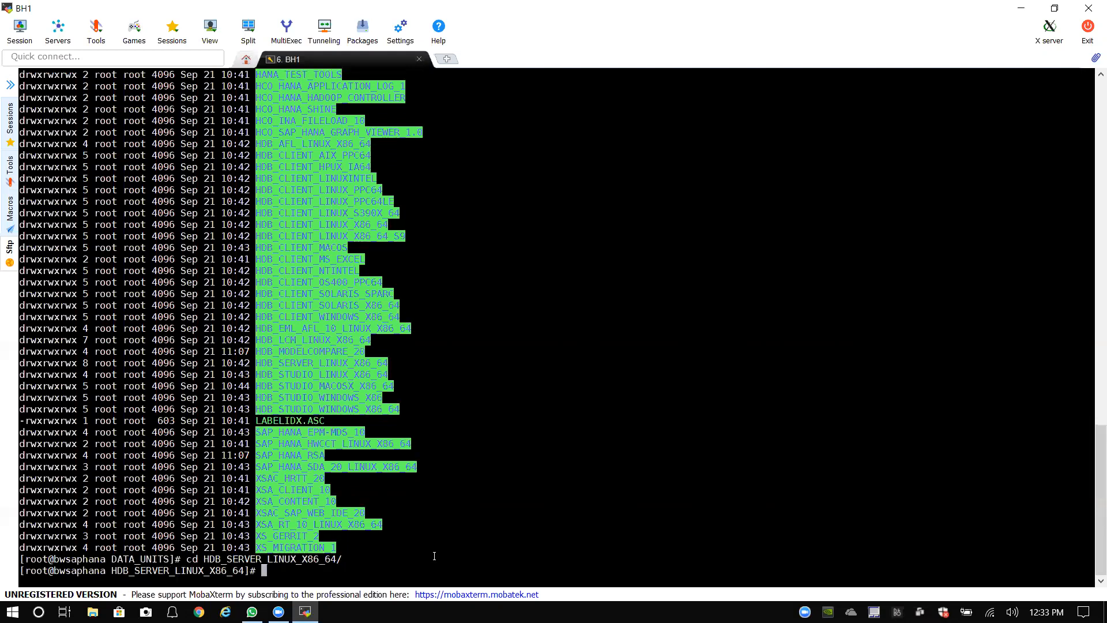
text(ll)
key(Return)
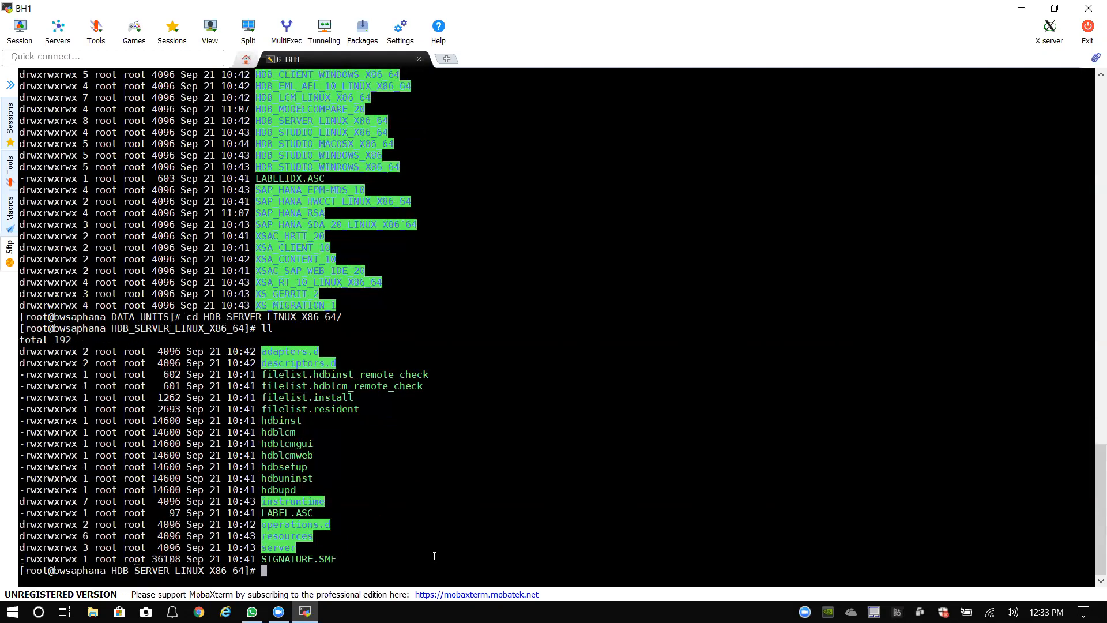
Step: Relist the installer files and type ./hdblcmgui at the prompt
click(796, 2)
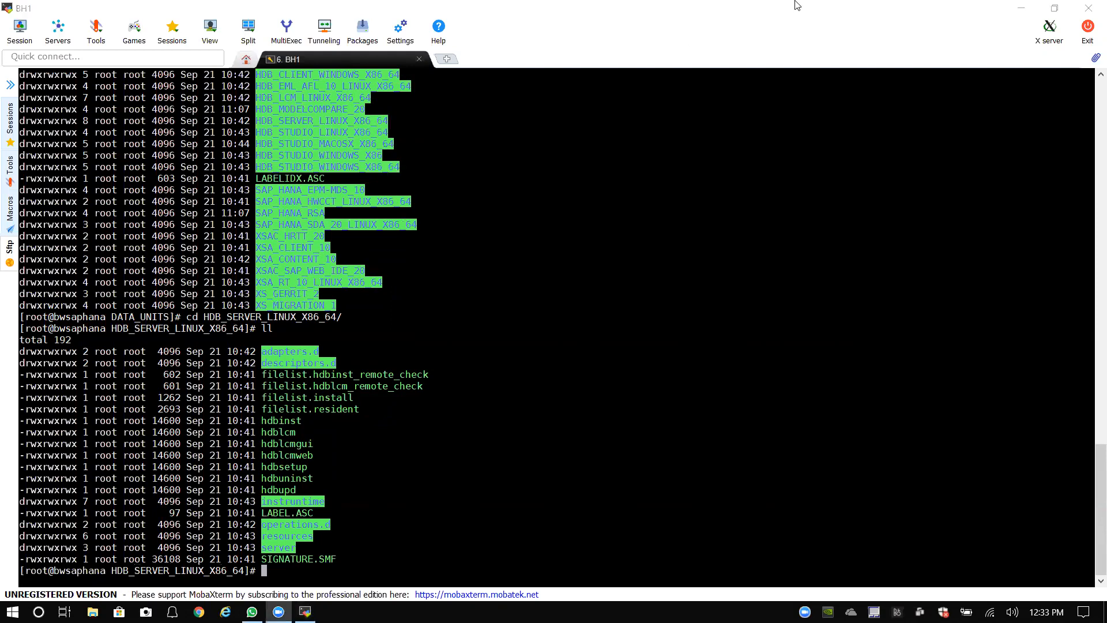
click(769, 231)
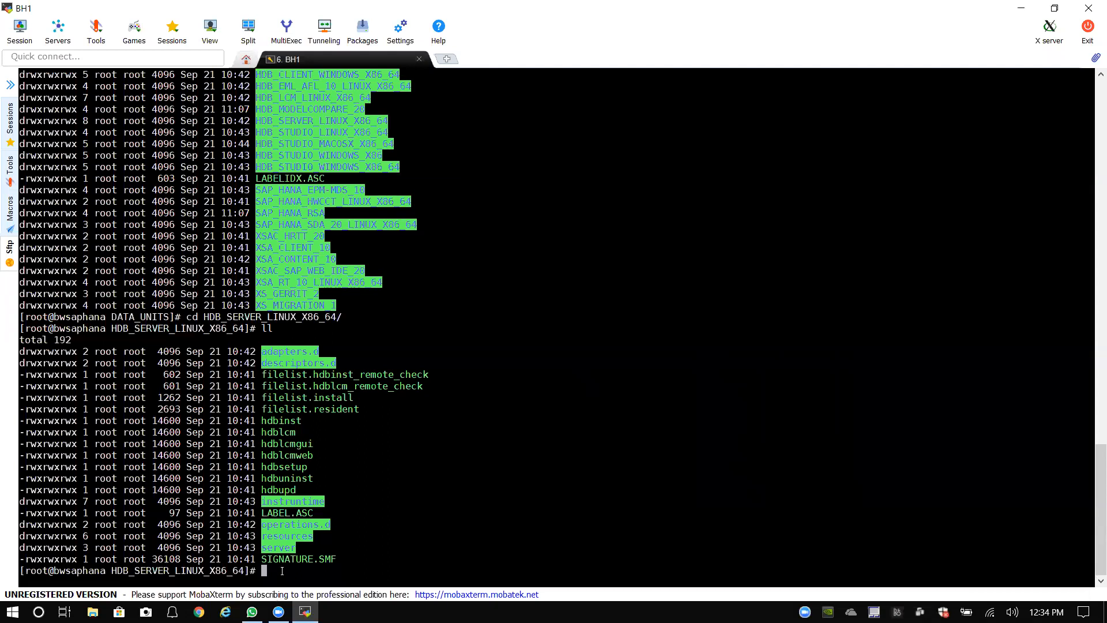
text(ll)
key(Return)
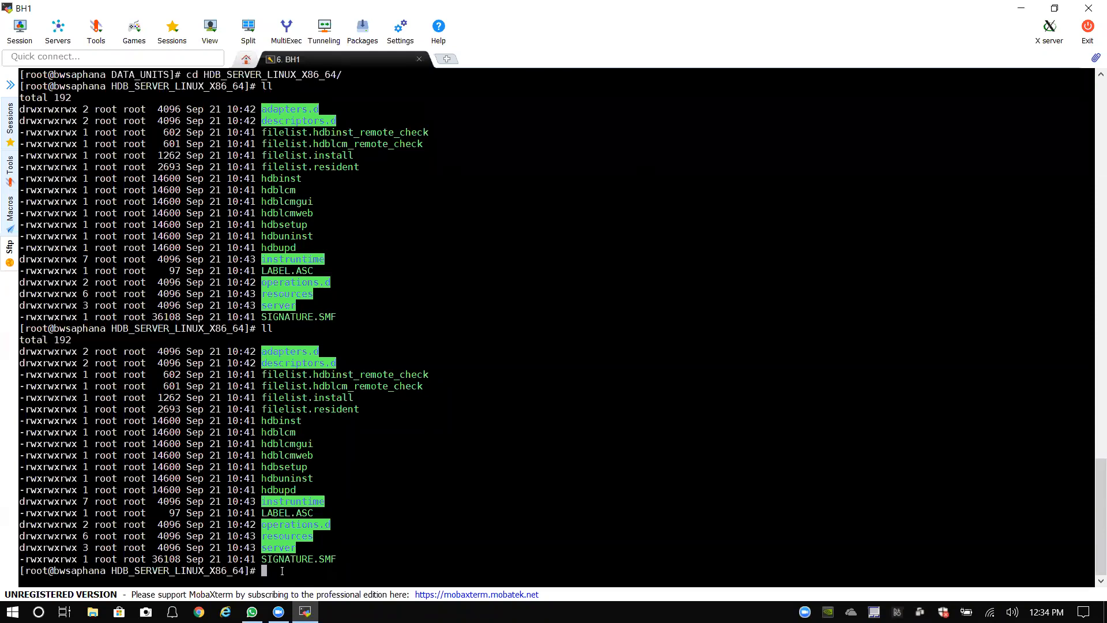
text(./hdblcmgui)
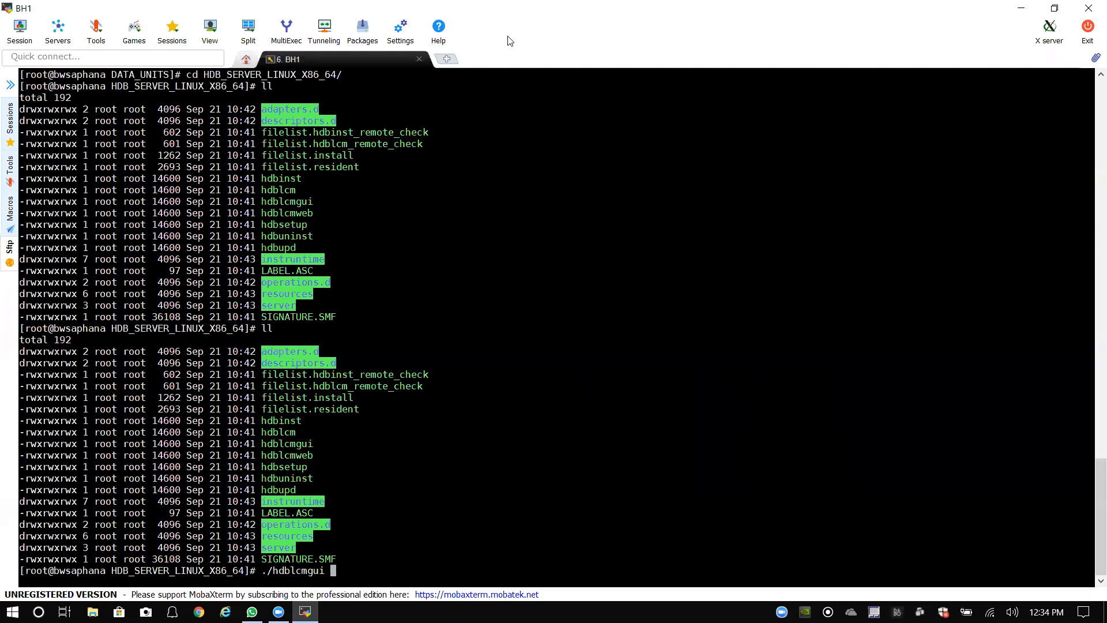
Step: Run ./hdblcmgui and advance past software locations with Install New System to Select Components
click(375, 519)
key(Return)
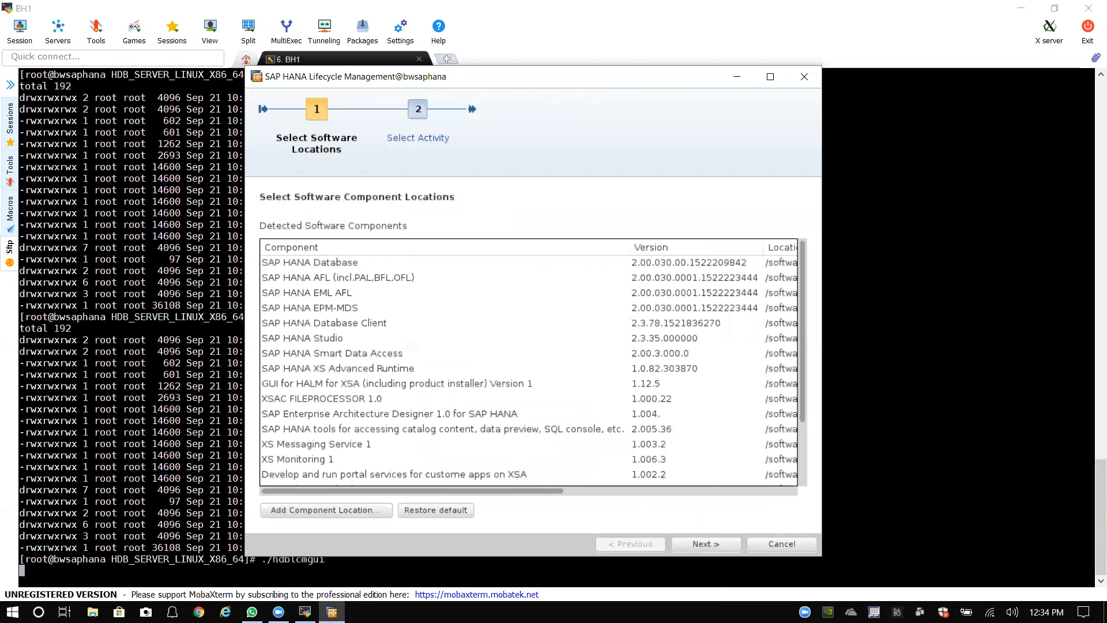
click(717, 545)
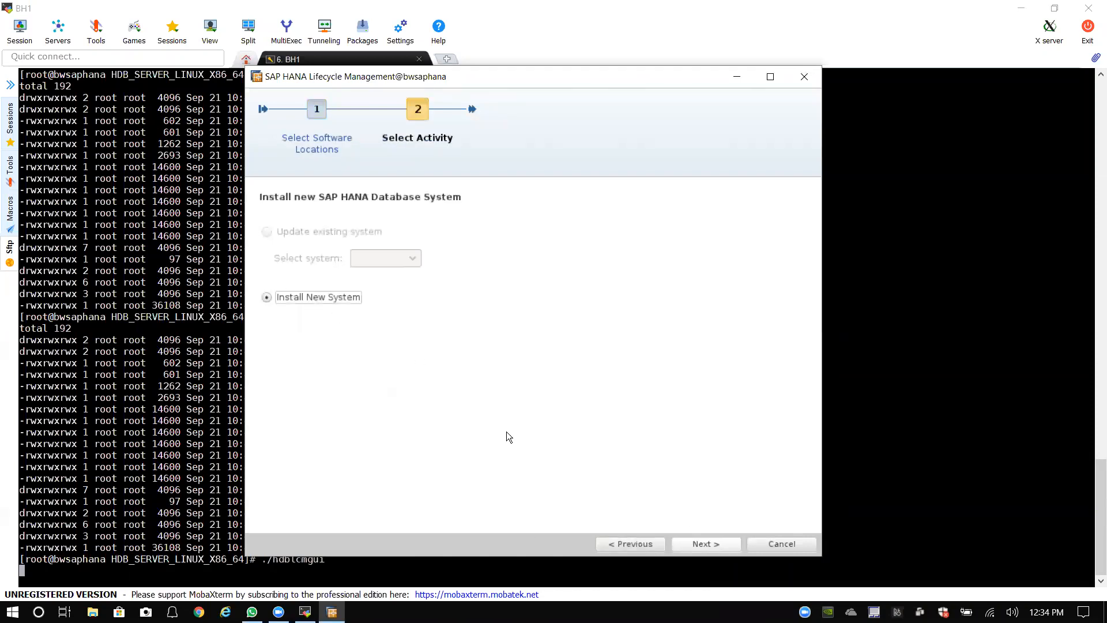
click(688, 543)
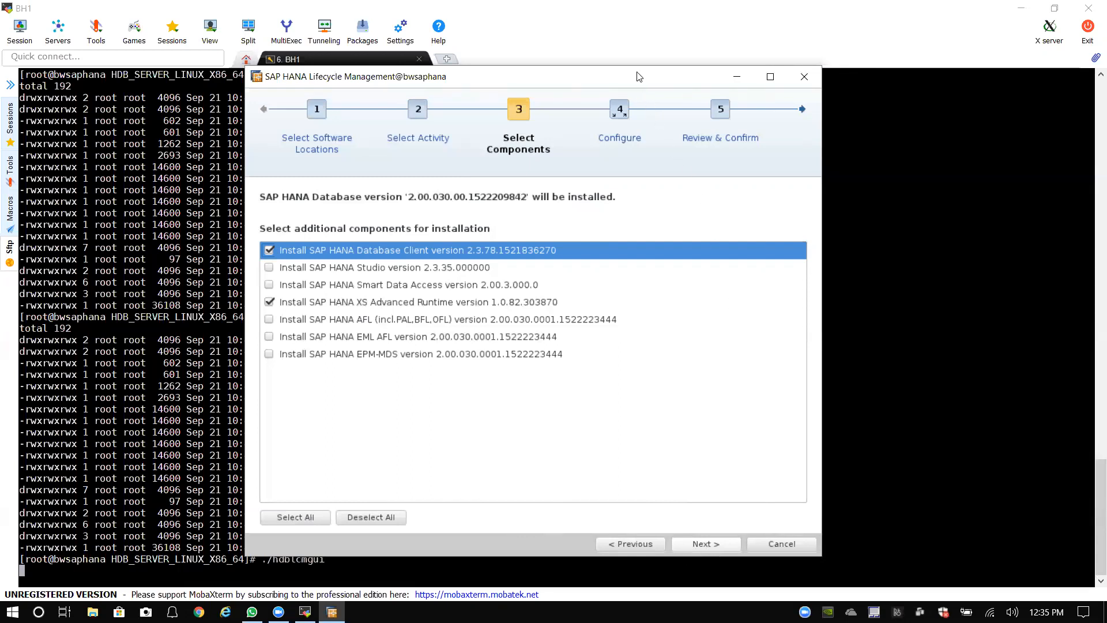
drag(635, 74, 603, 68)
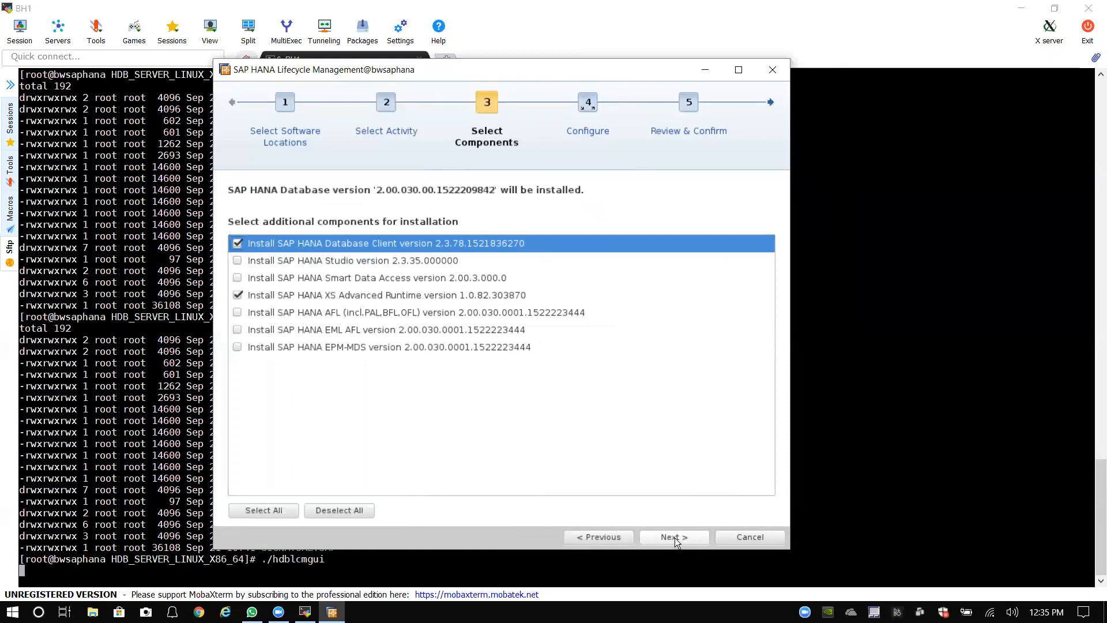
drag(531, 70, 558, 71)
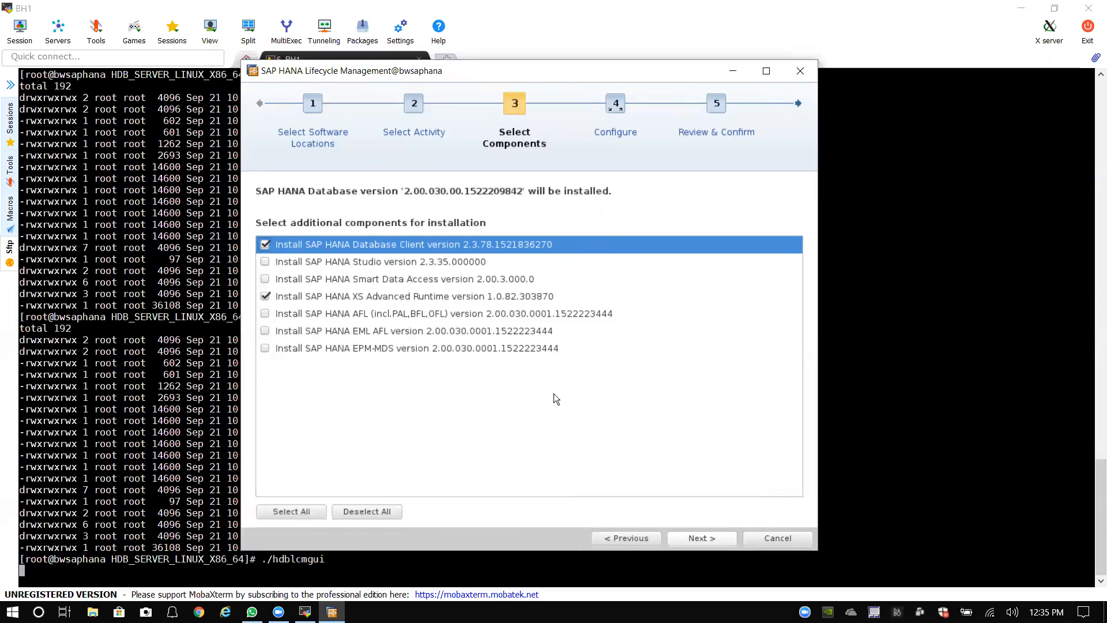
click(703, 537)
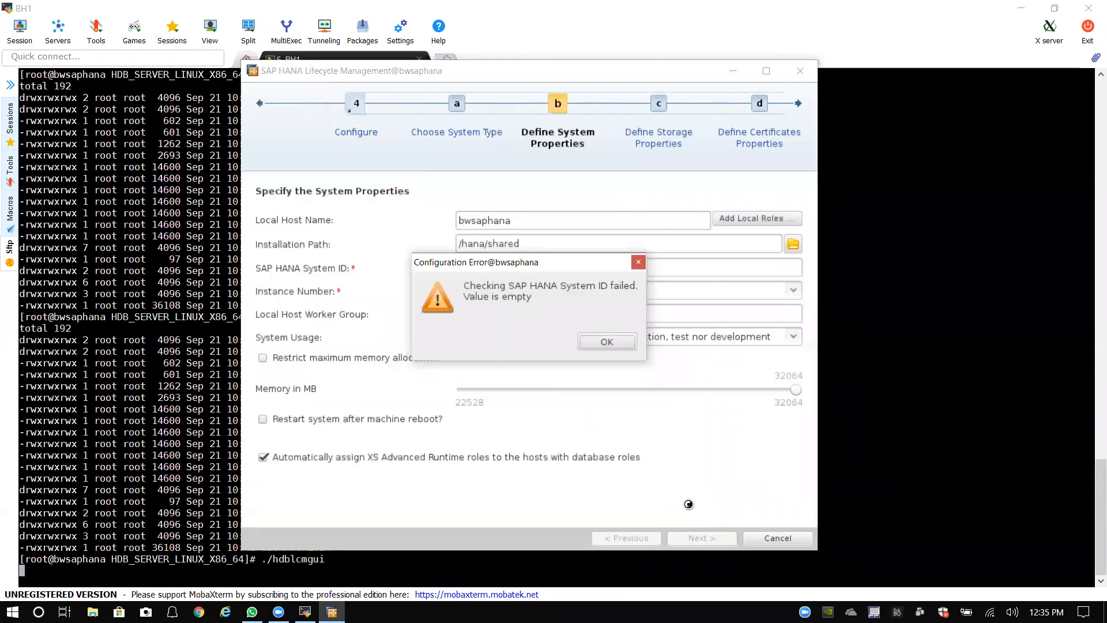
click(605, 342)
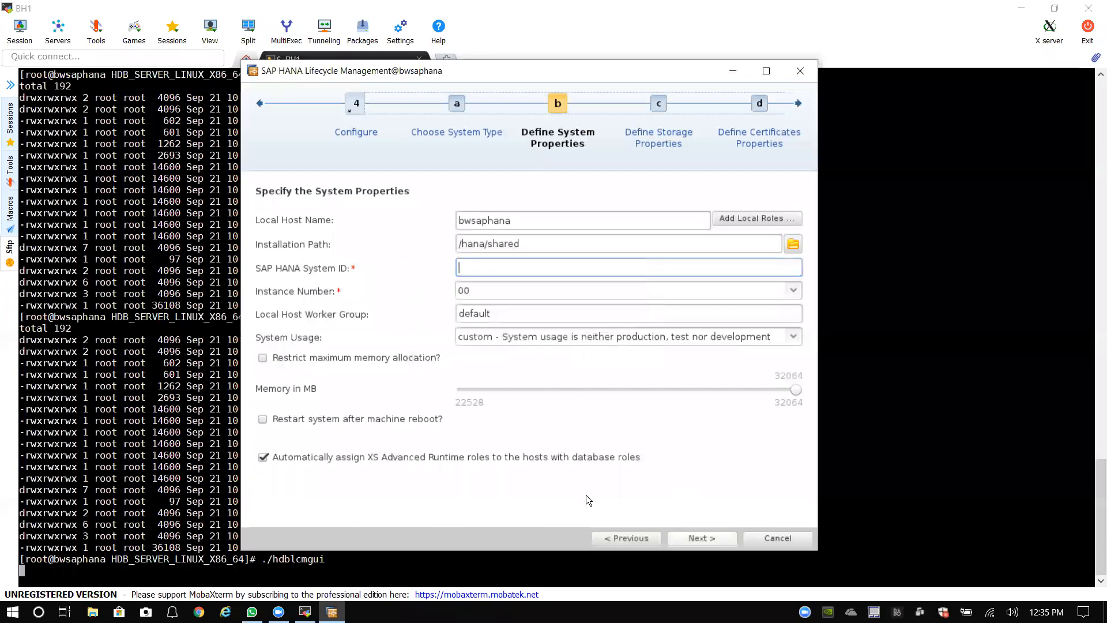
click(627, 538)
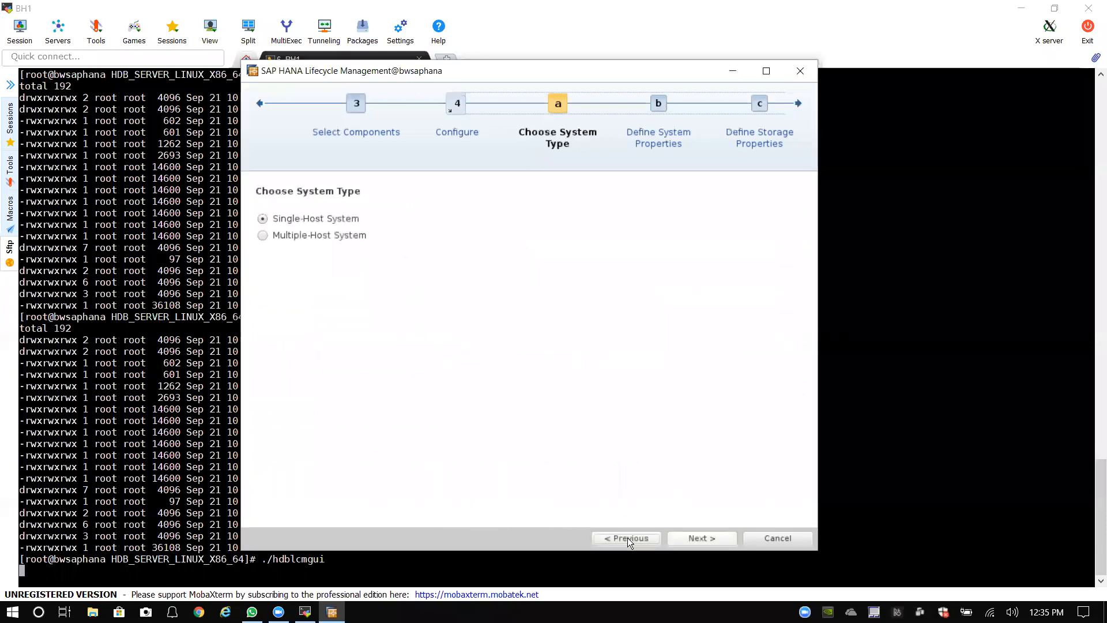
click(627, 538)
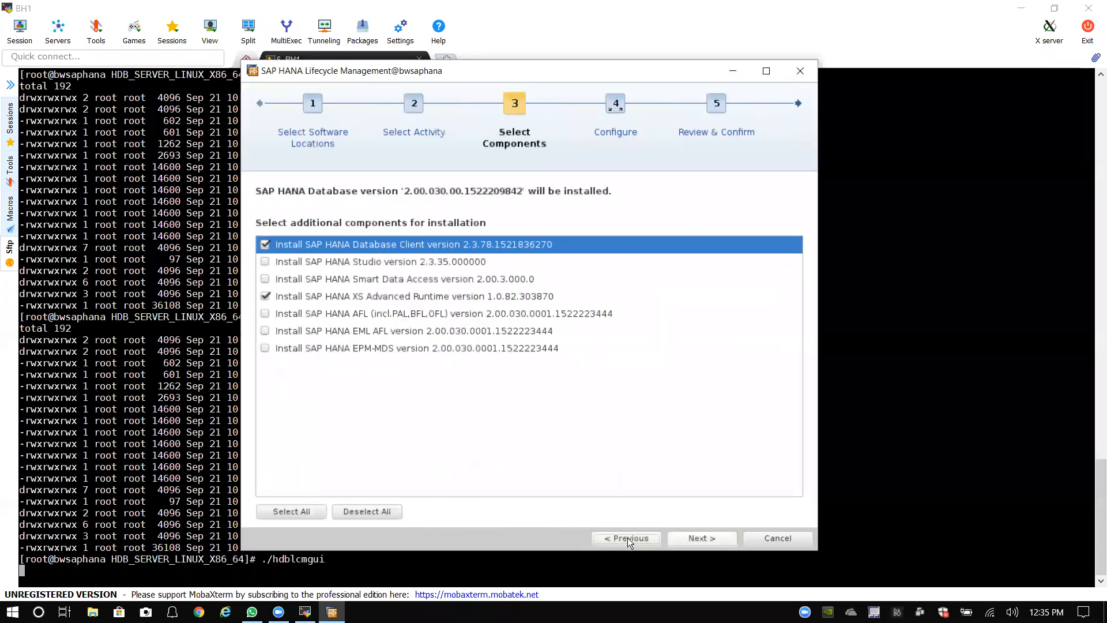
click(701, 538)
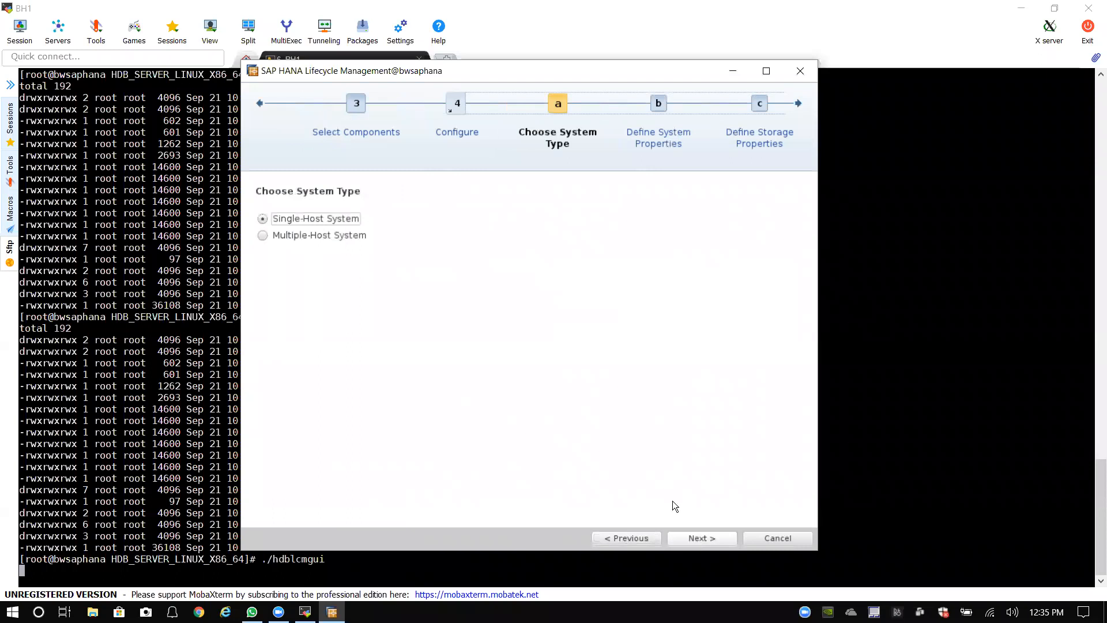
click(641, 540)
click(641, 540)
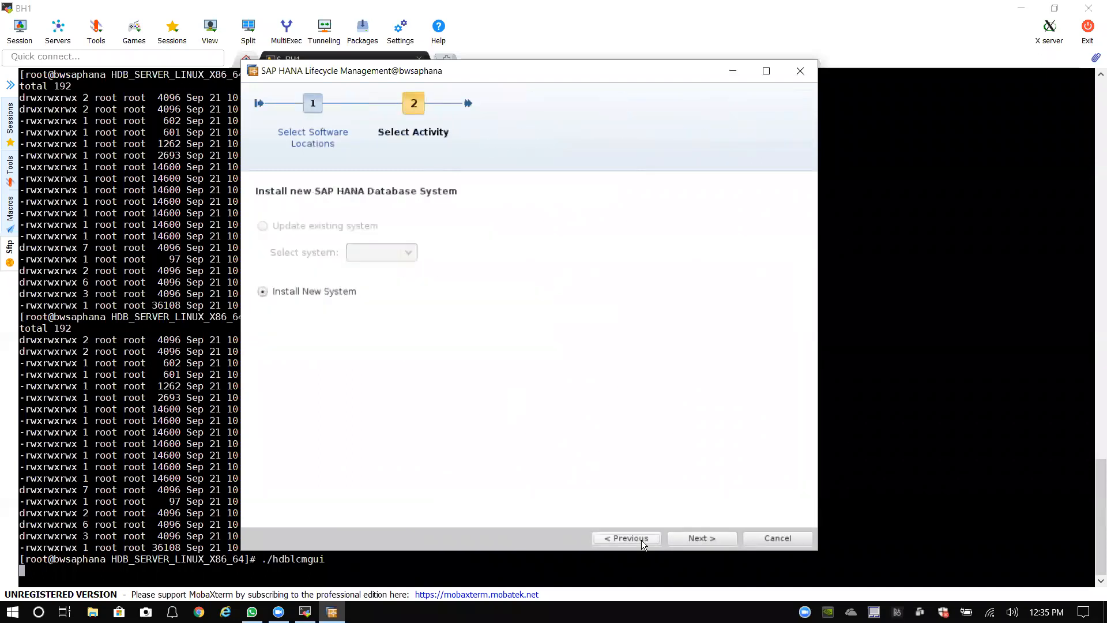
click(686, 539)
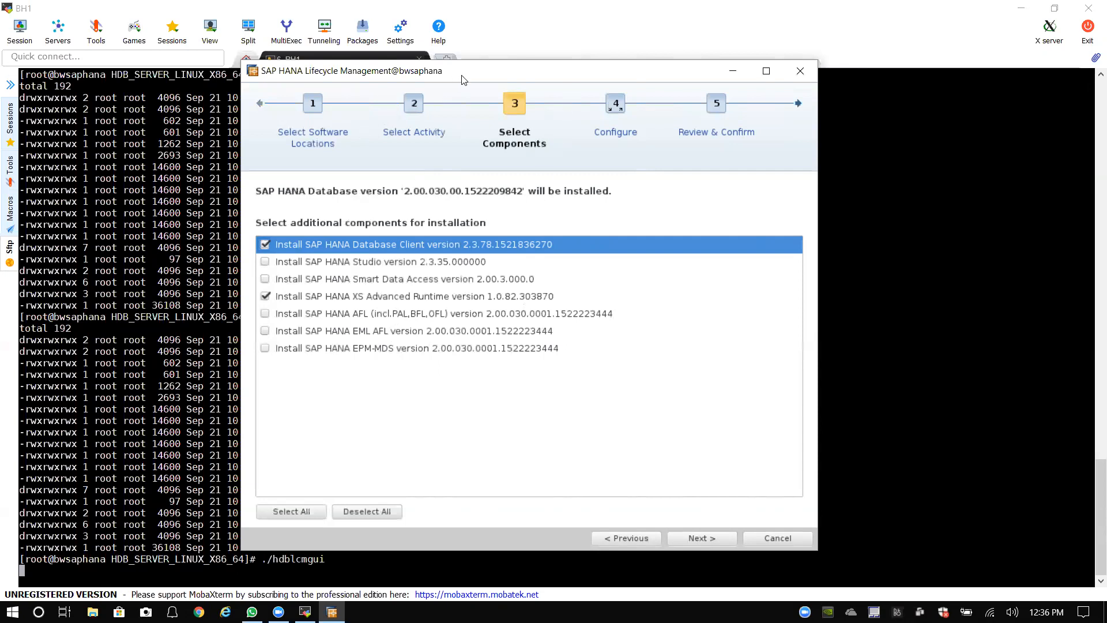
Step: Leave Select Components for Choose System Type, keeping Single-Host System
drag(459, 71, 466, 87)
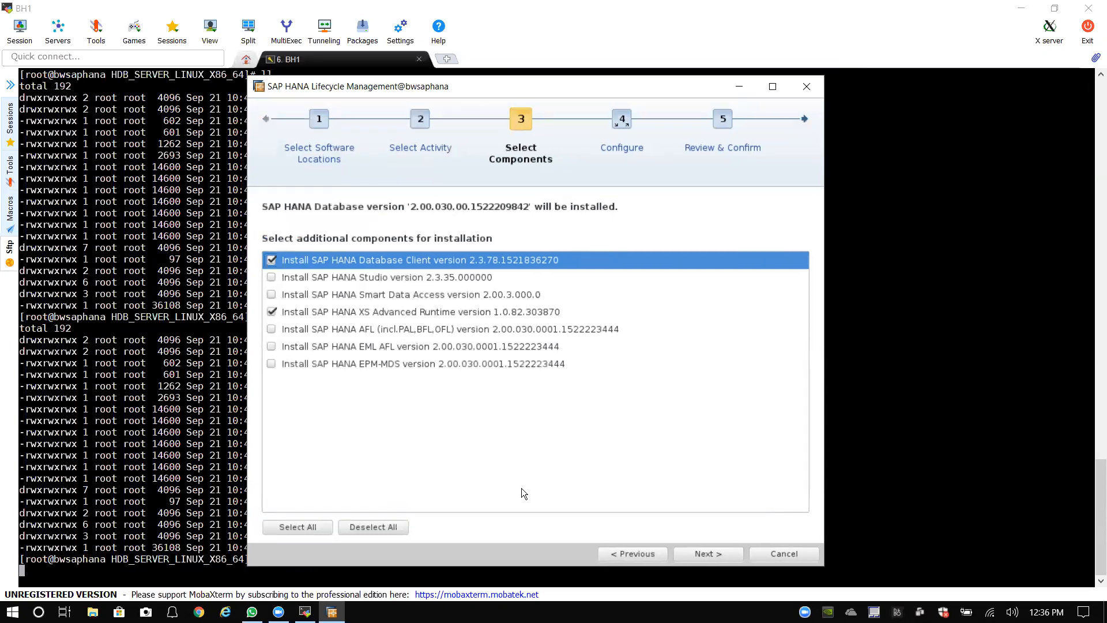
click(706, 554)
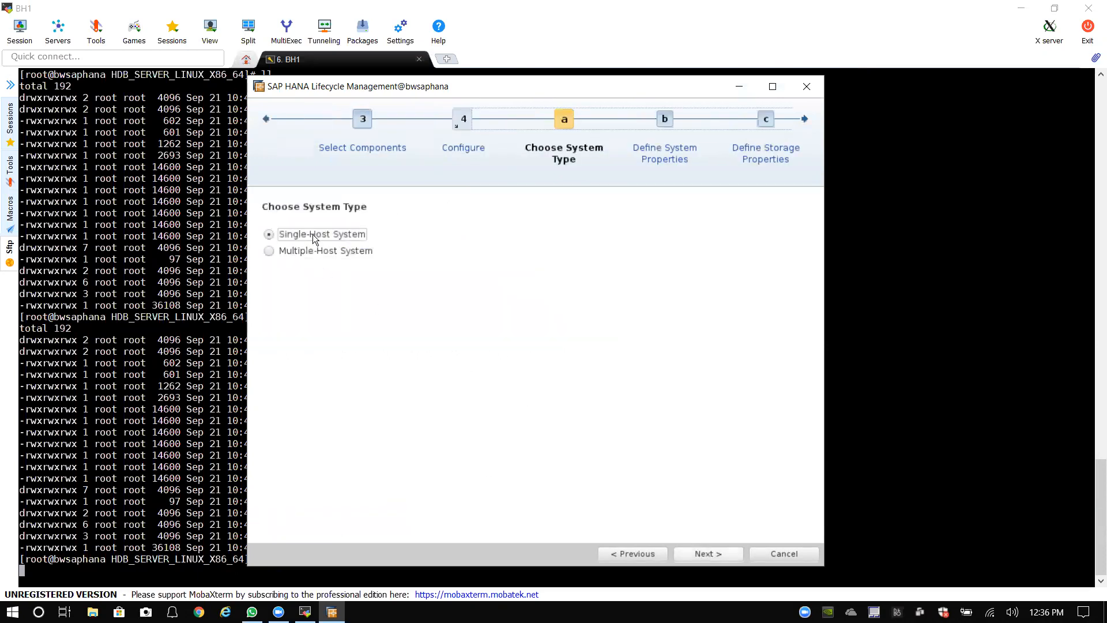
Step: Enter HDB as the SAP HANA System ID, keep custom system usage, and continue
click(706, 555)
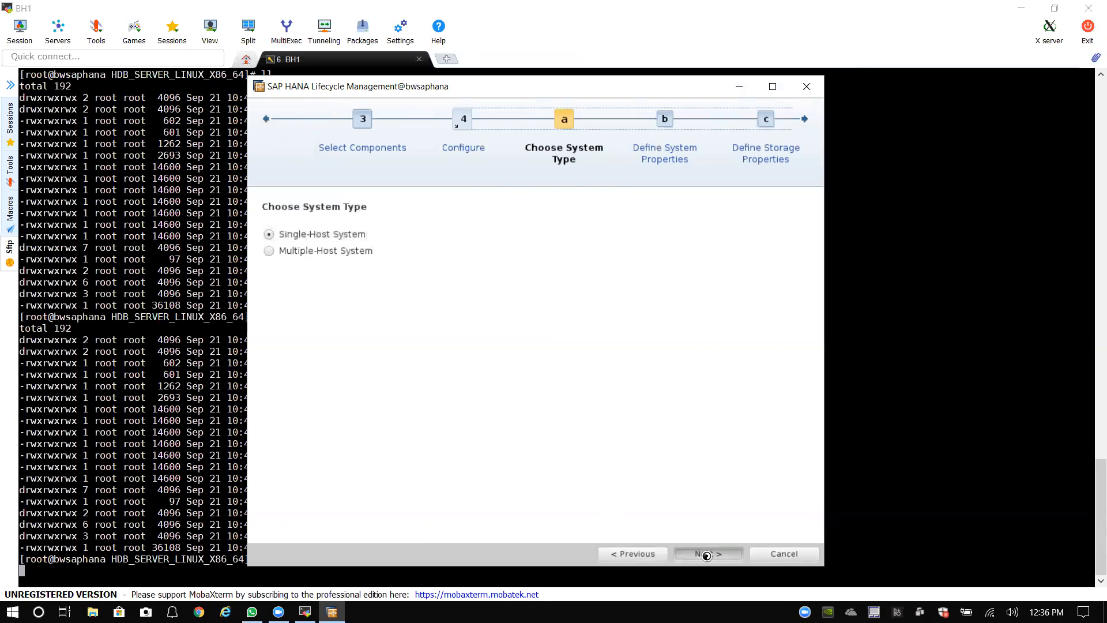
click(552, 235)
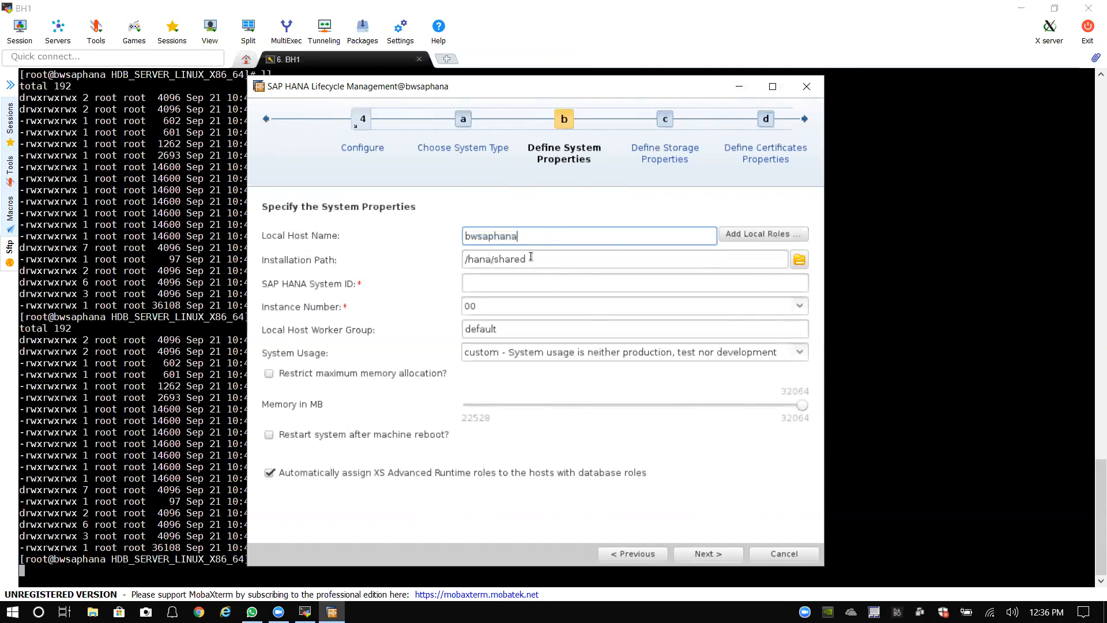
click(499, 283)
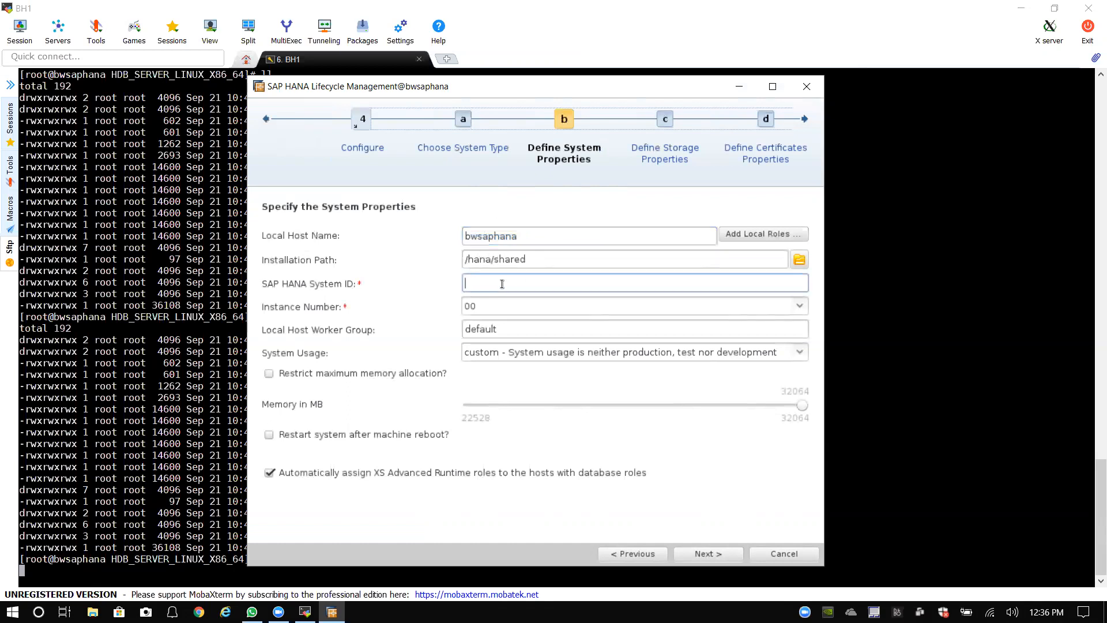
text(HDB)
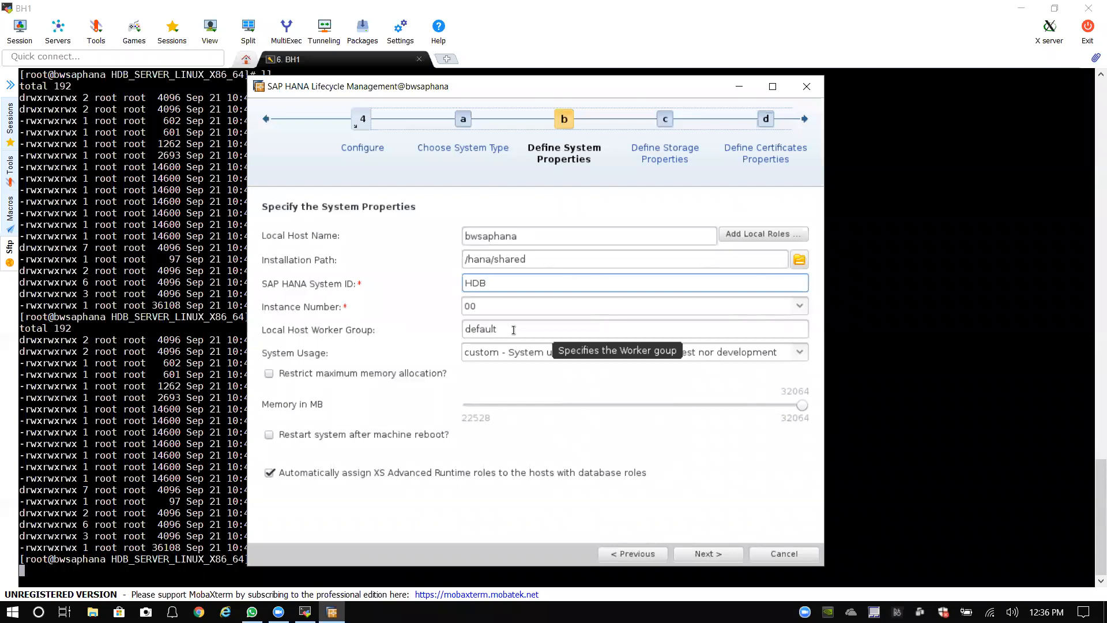
click(799, 354)
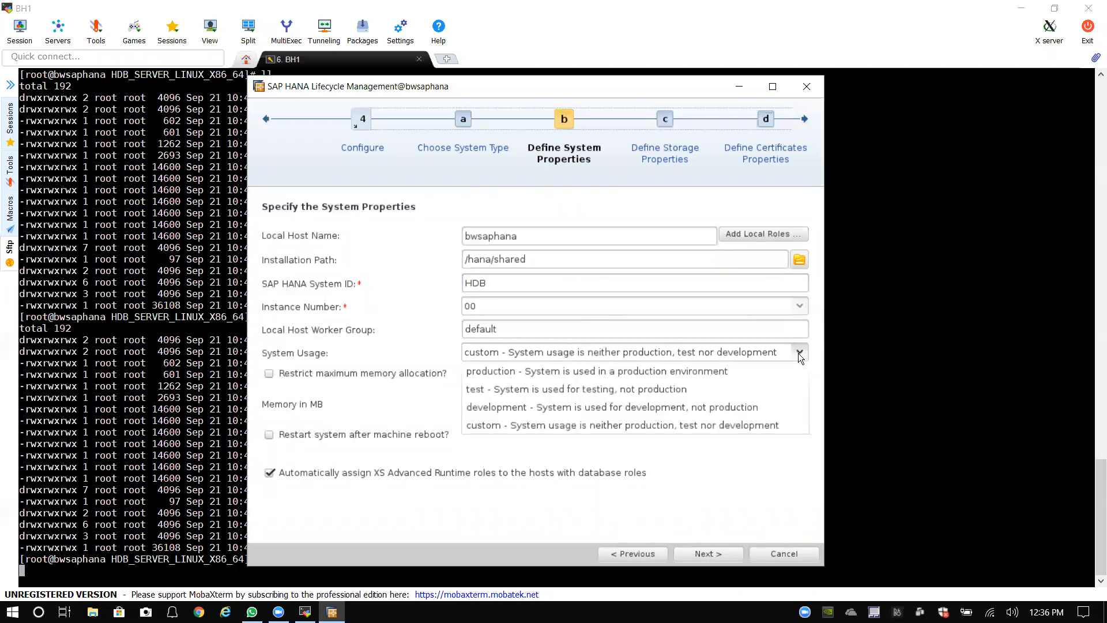
click(459, 355)
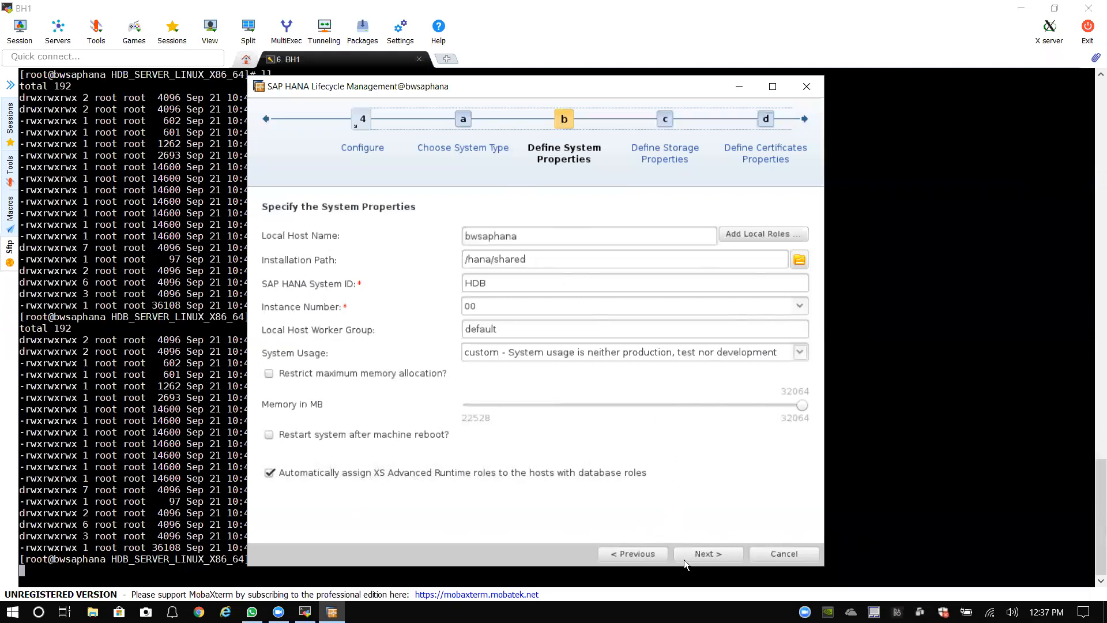
click(704, 554)
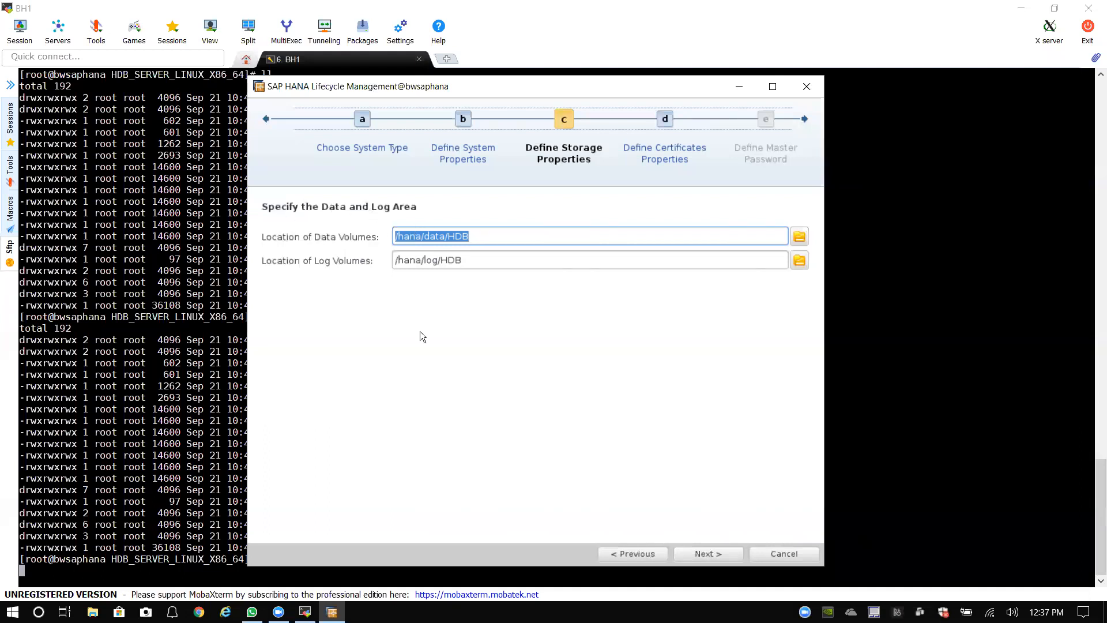
Step: Accept data at /hana/data/HDB and logs at /hana/log/HDB, then pass the certificate hosts
click(710, 553)
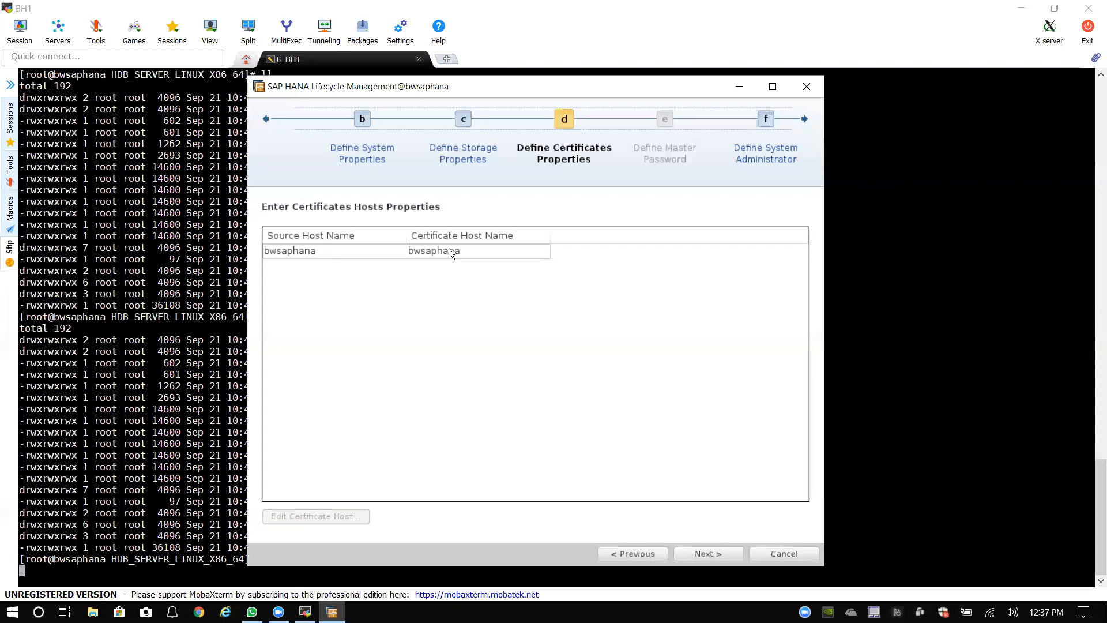
click(712, 553)
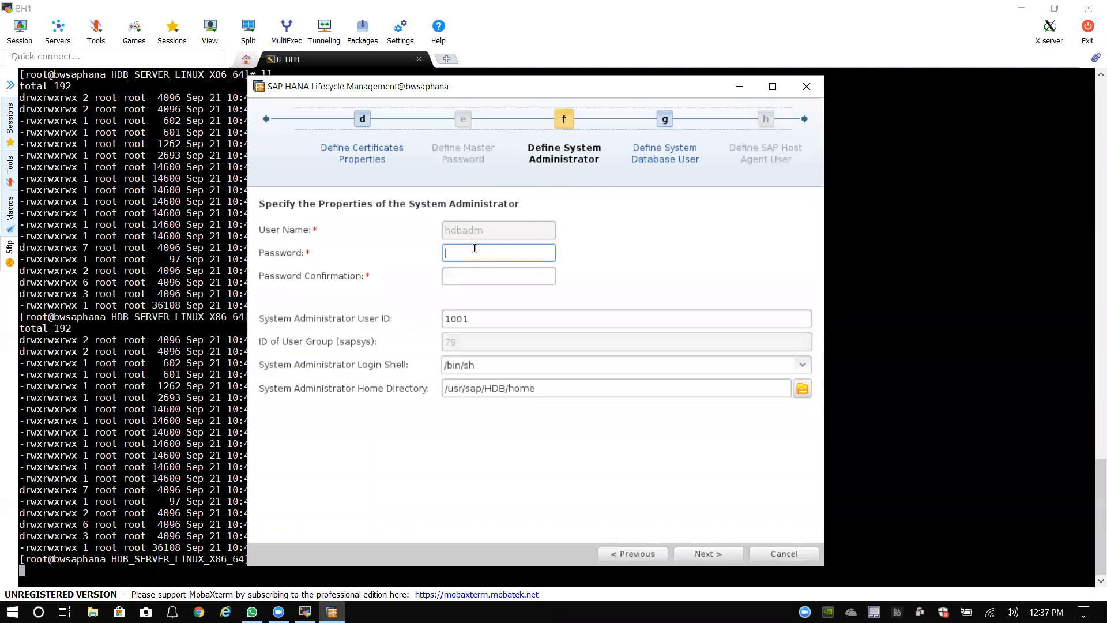
Step: Set and confirm the hdbadm password, keeping user ID 1001
text(•••••••••••)
key(Tab)
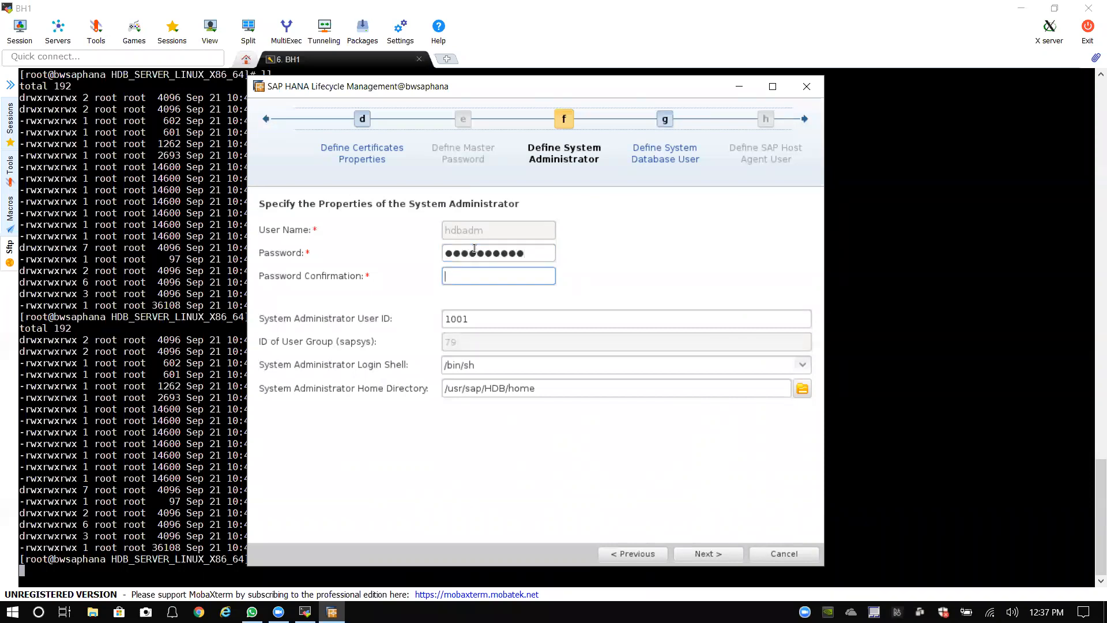
text(•••••••••••)
click(471, 322)
double_click(450, 319)
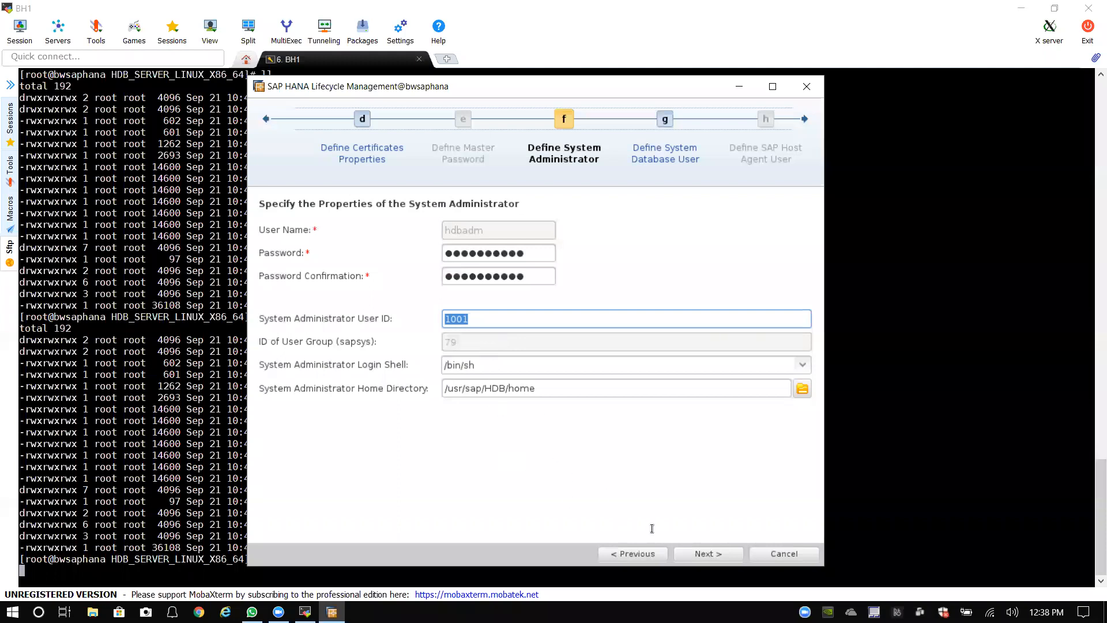
click(709, 556)
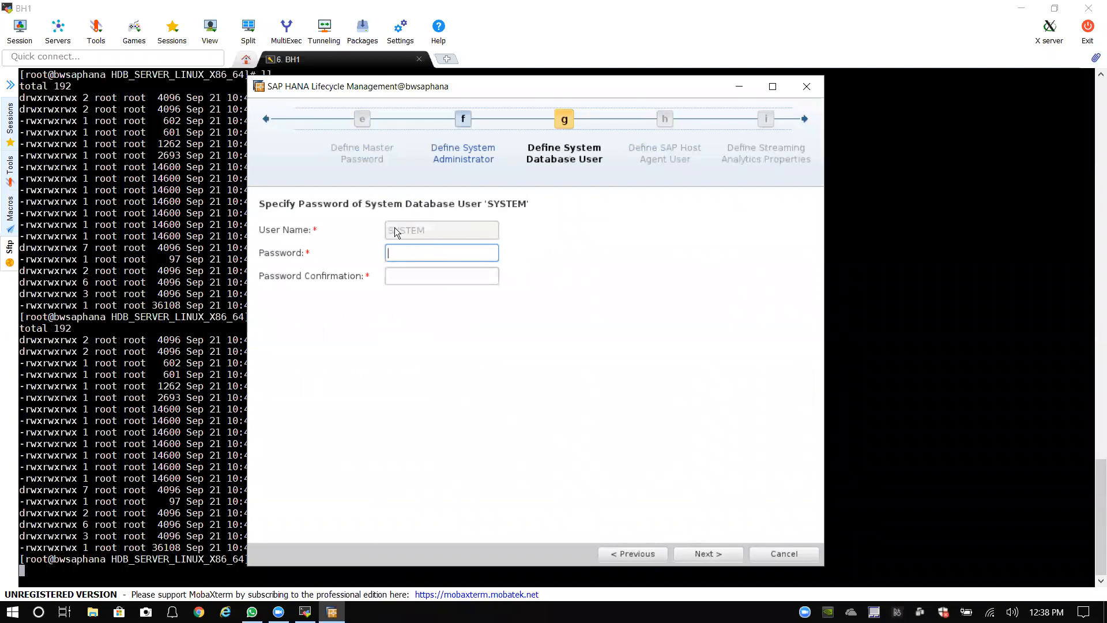
Step: Set and confirm the SYSTEM database user password and continue
text(***********)
key(Tab)
text(***)
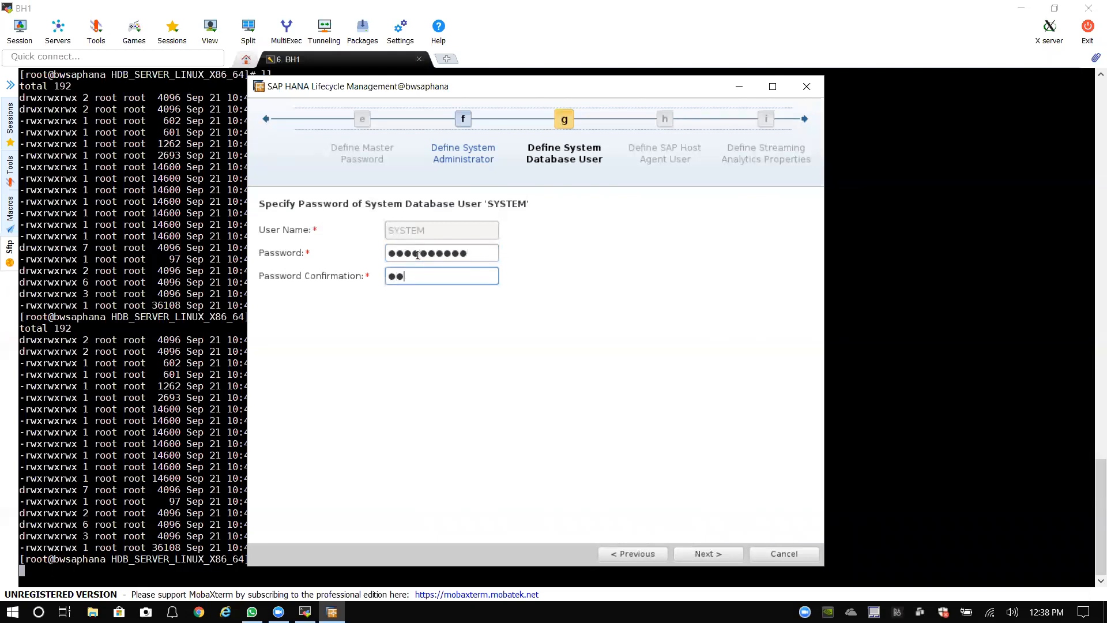
text(********)
click(707, 555)
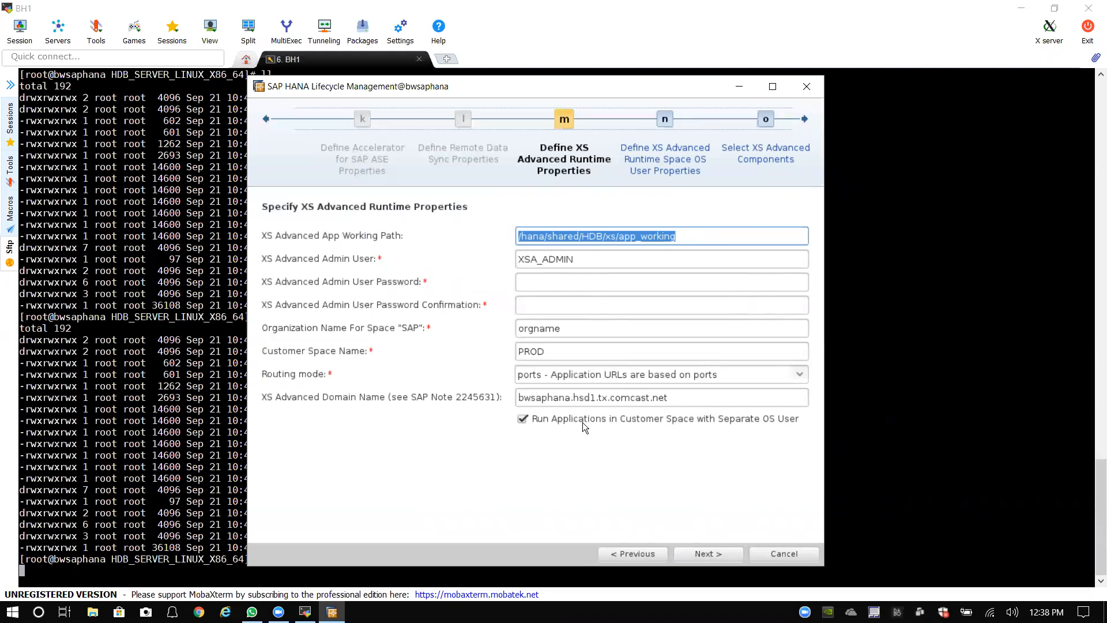
Step: Enter and confirm the XSA_ADMIN password, then try Next, which raises the host-not-accessible error
click(536, 398)
drag(536, 398, 691, 396)
click(680, 397)
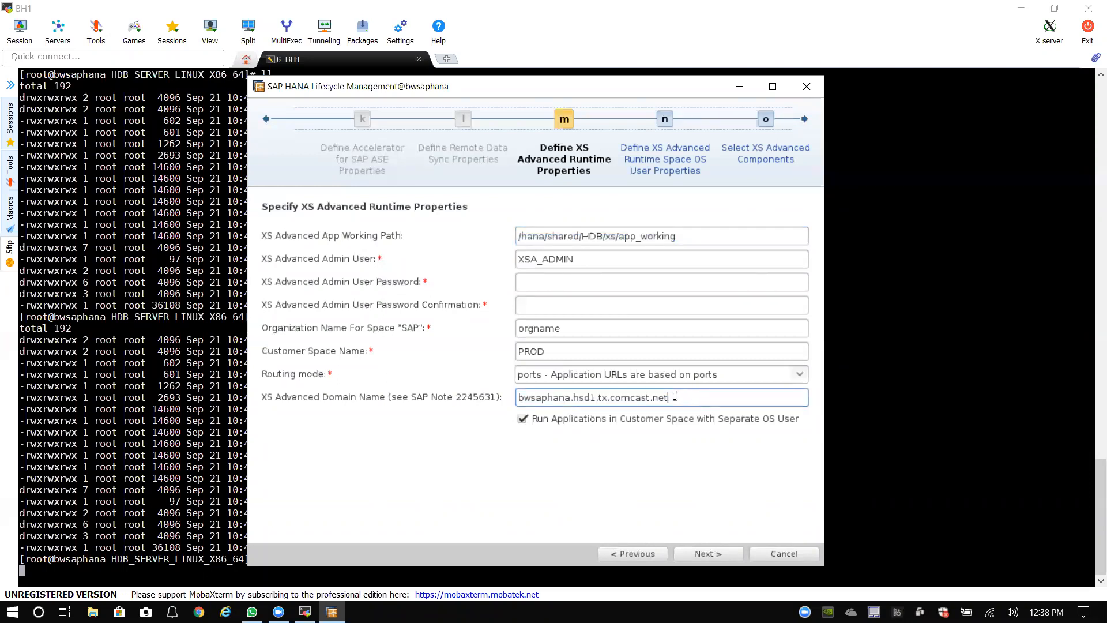
click(570, 281)
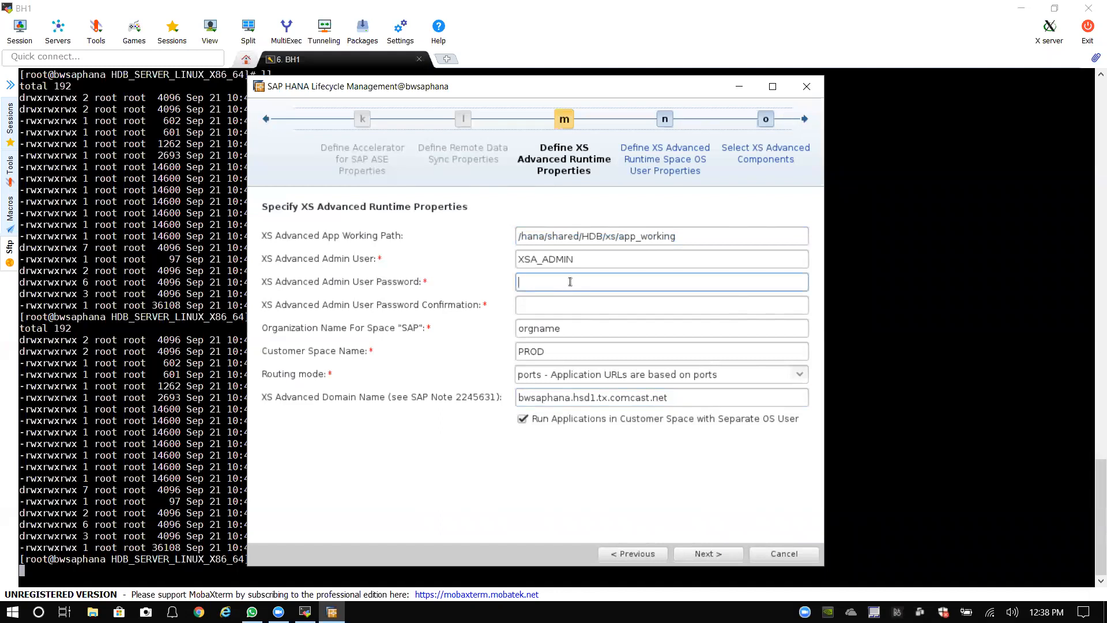
text(**********)
key(Tab)
text(***********)
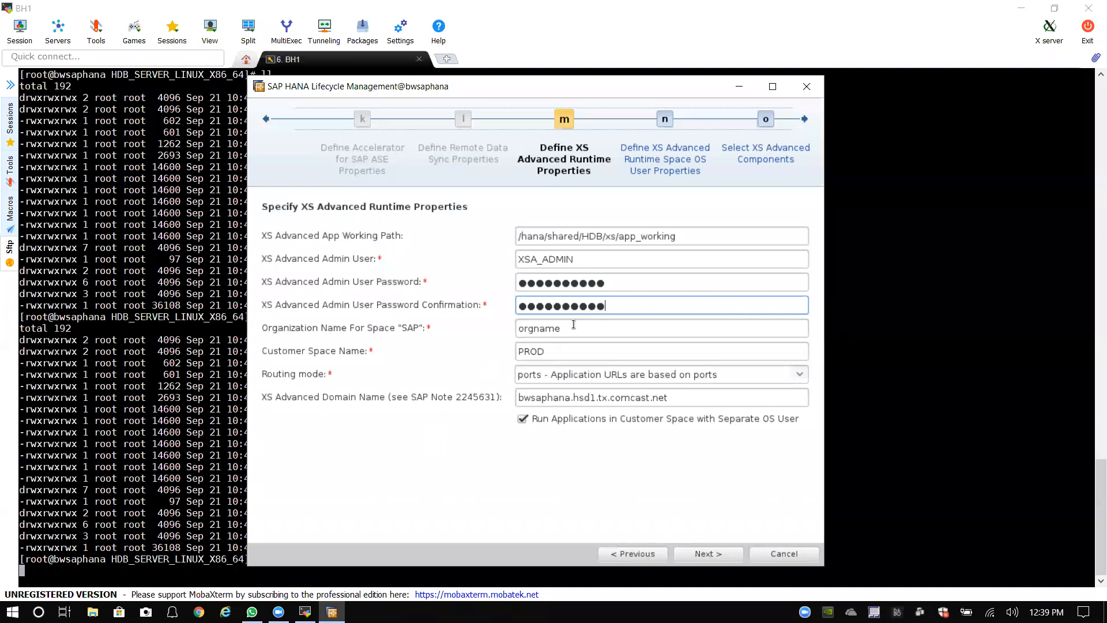
click(681, 396)
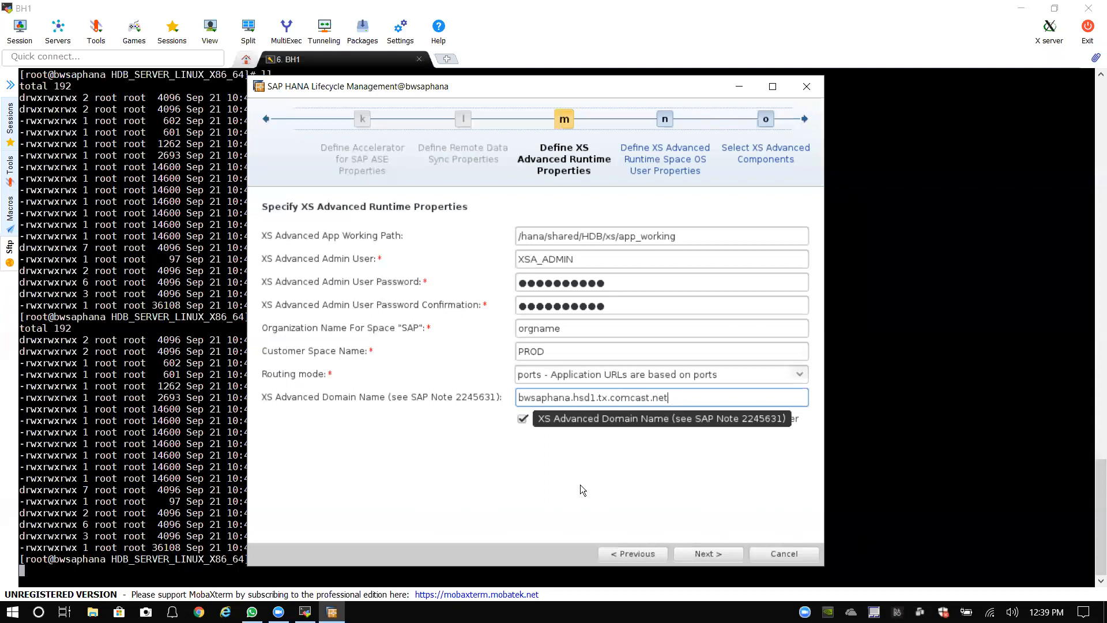
click(699, 555)
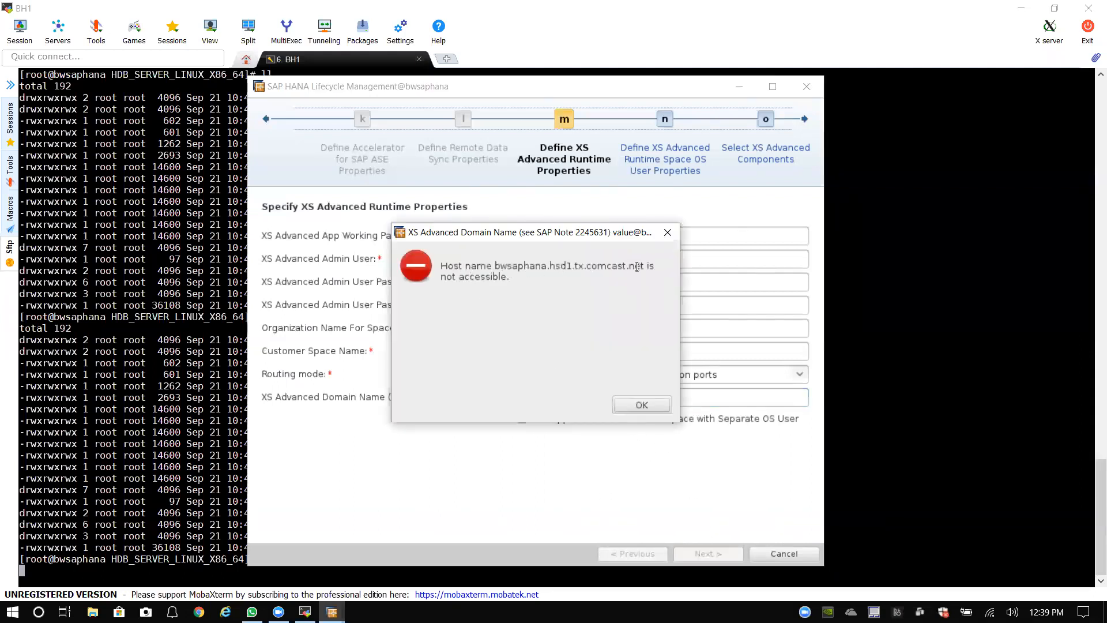
Step: Dismiss the error, trim the domain name to bwsaphana, and move on to Space OS User
click(637, 406)
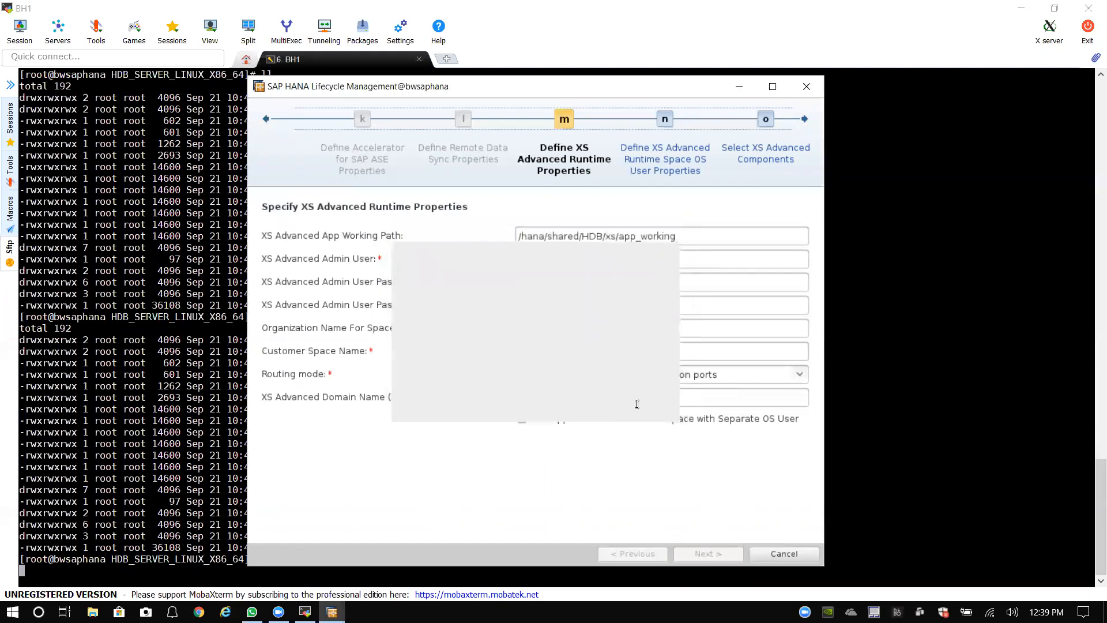
click(679, 398)
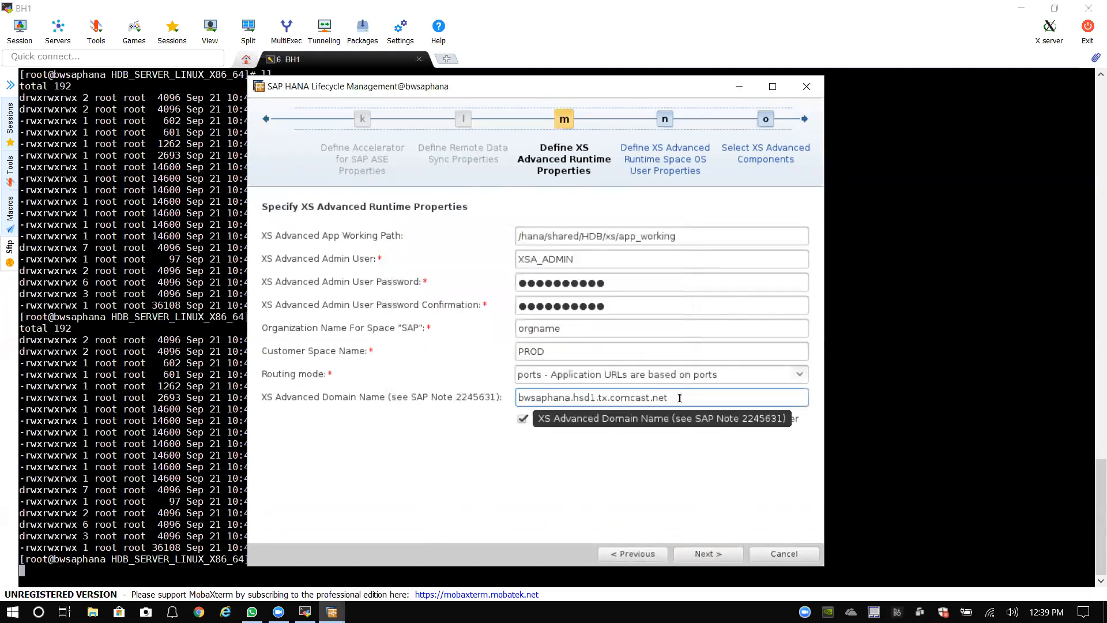
key(BackSpace)
key(BackSpace)
key(BackSpace)
key(BackSpace)
key(BackSpace)
key(BackSpace)
key(BackSpace)
key(BackSpace)
key(BackSpace)
key(BackSpace)
key(BackSpace)
key(BackSpace)
key(BackSpace)
key(BackSpace)
key(BackSpace)
key(BackSpace)
key(BackSpace)
key(BackSpace)
key(BackSpace)
key(BackSpace)
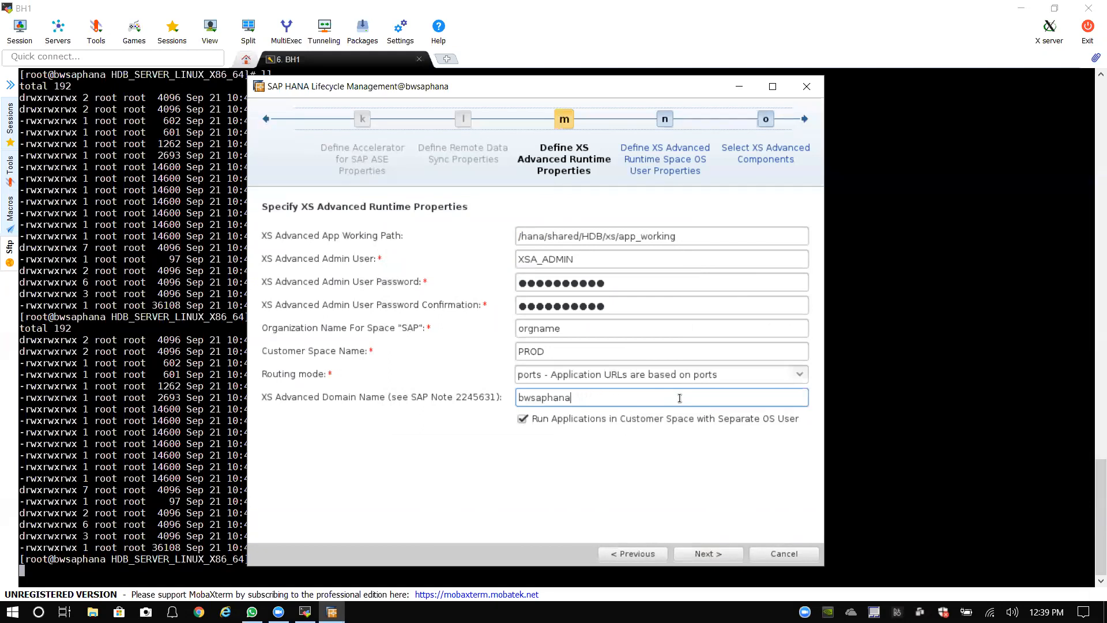
click(719, 556)
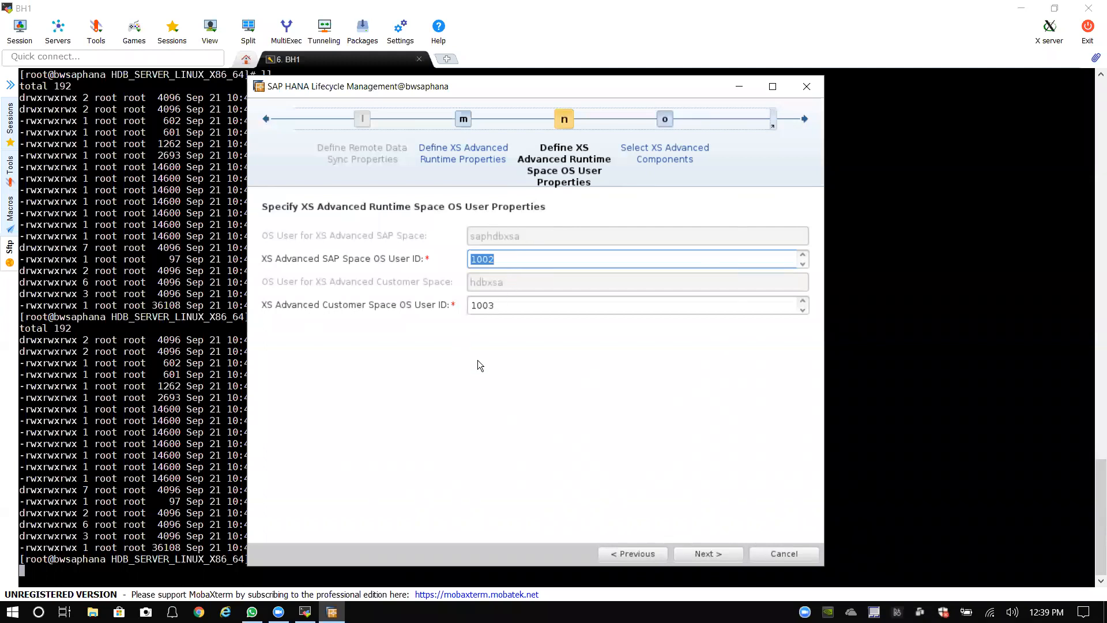
Step: Accept OS user IDs 1002 and 1003 and advance to Select XS Advanced Components
click(709, 555)
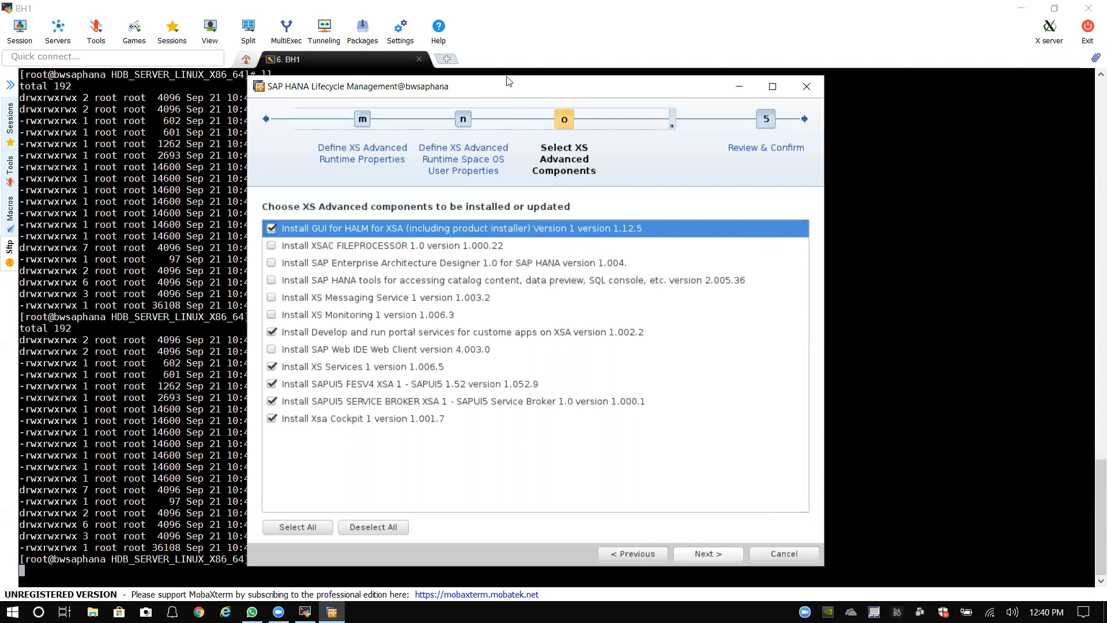
Step: Nudge the installer window upward to reveal the ./hdblcmgui terminal line
drag(508, 81, 507, 66)
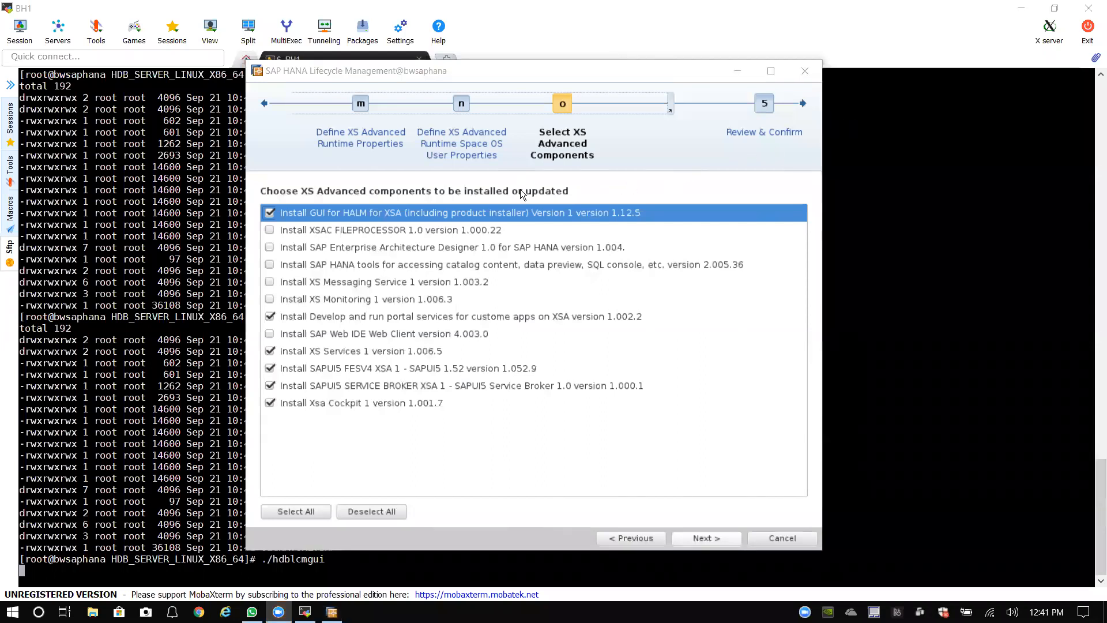
Step: Shift the installer window slightly left and dismiss the speaker volume flyout
click(553, 70)
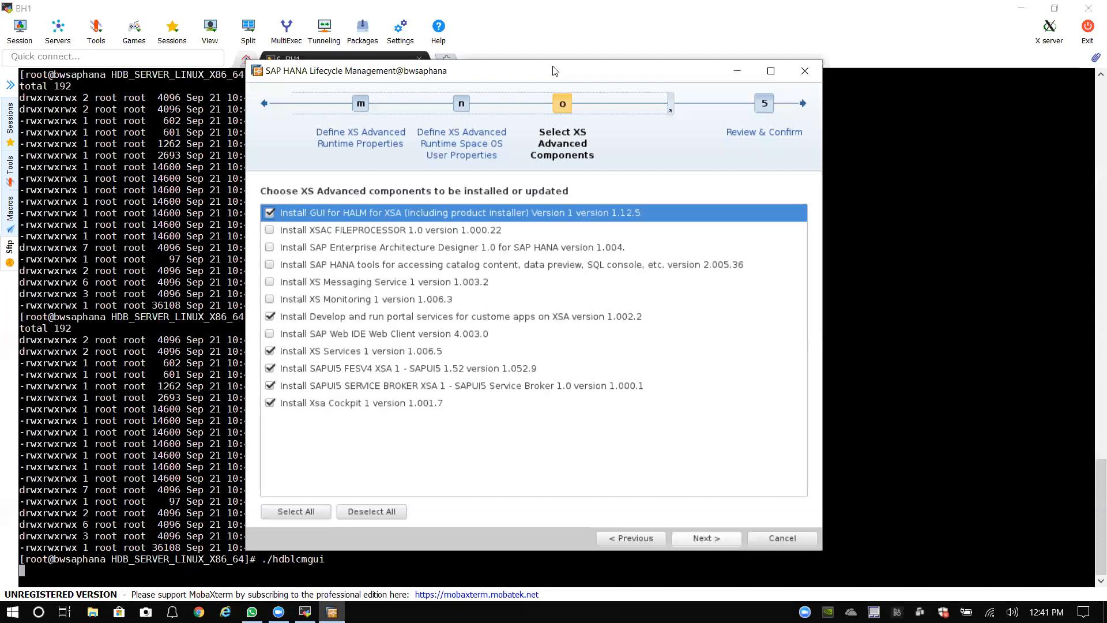
drag(555, 70, 528, 68)
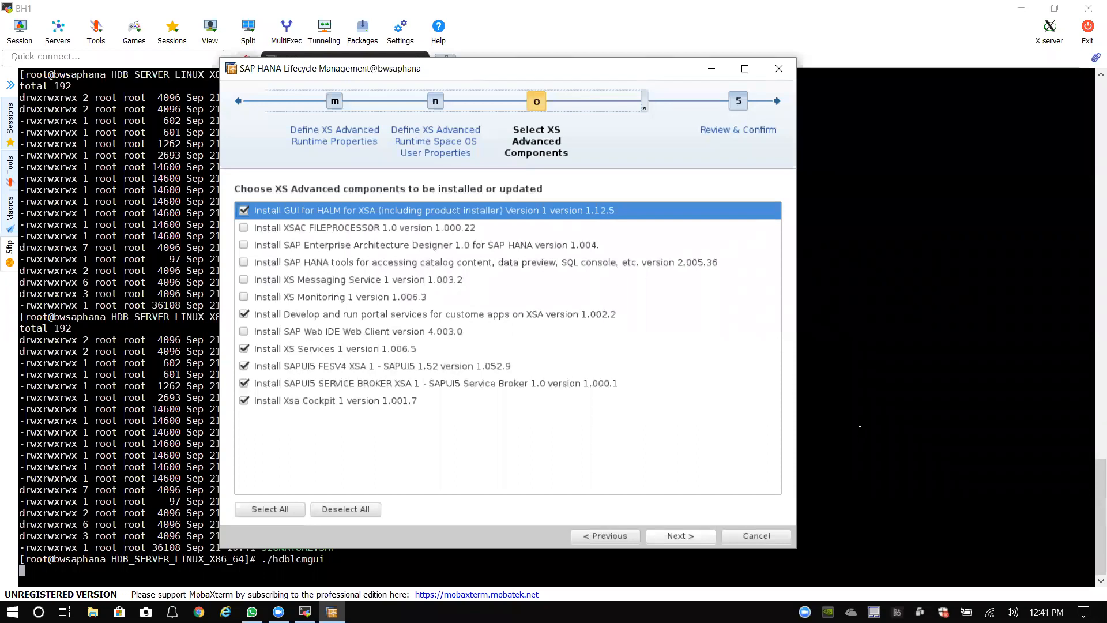
click(1013, 613)
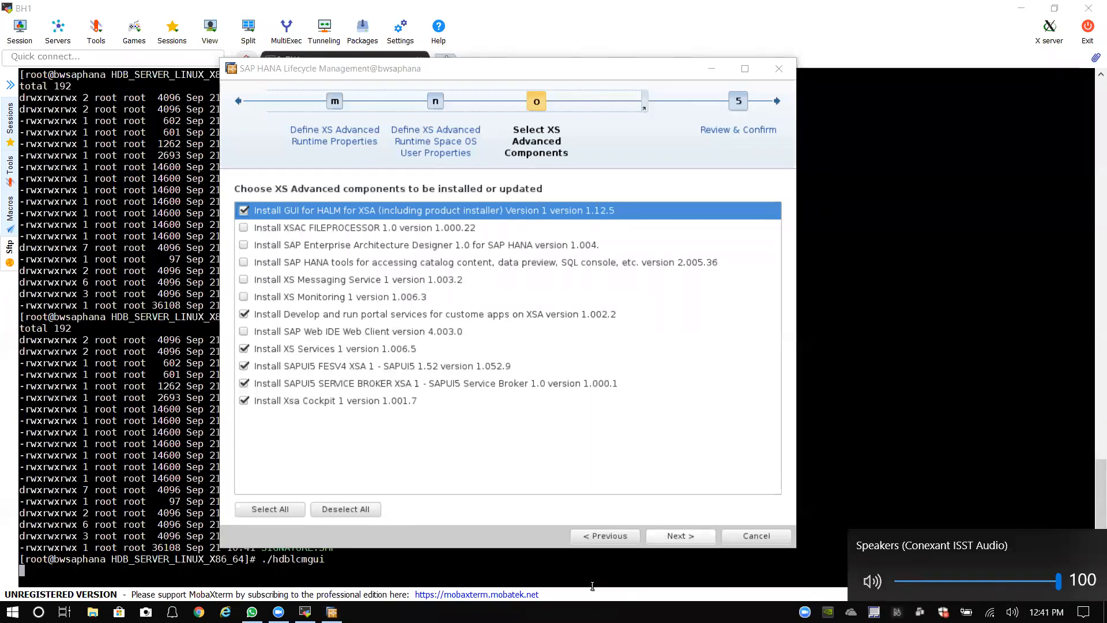
click(582, 91)
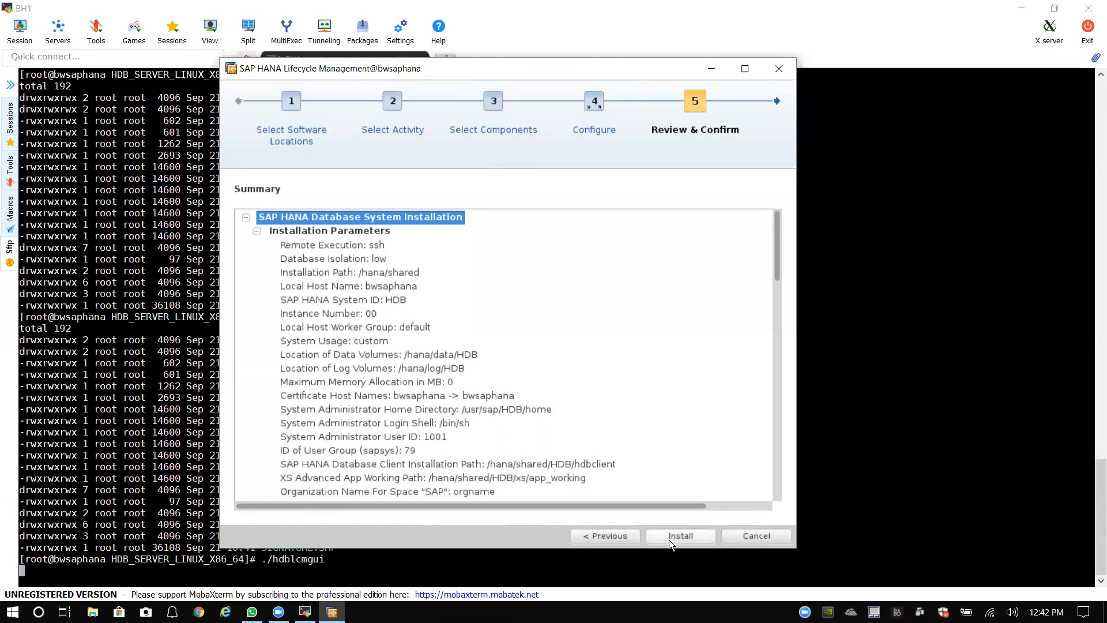
Step: Check the SAP HANA Database version and summary parameters, then launch the HDB installation
drag(777, 272, 783, 330)
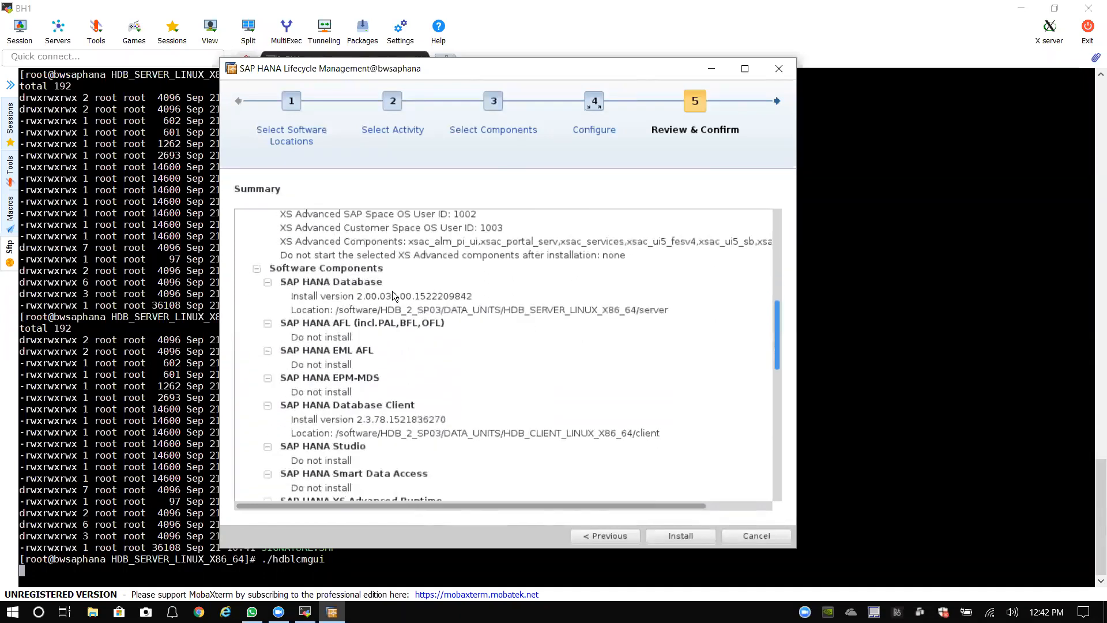
click(303, 297)
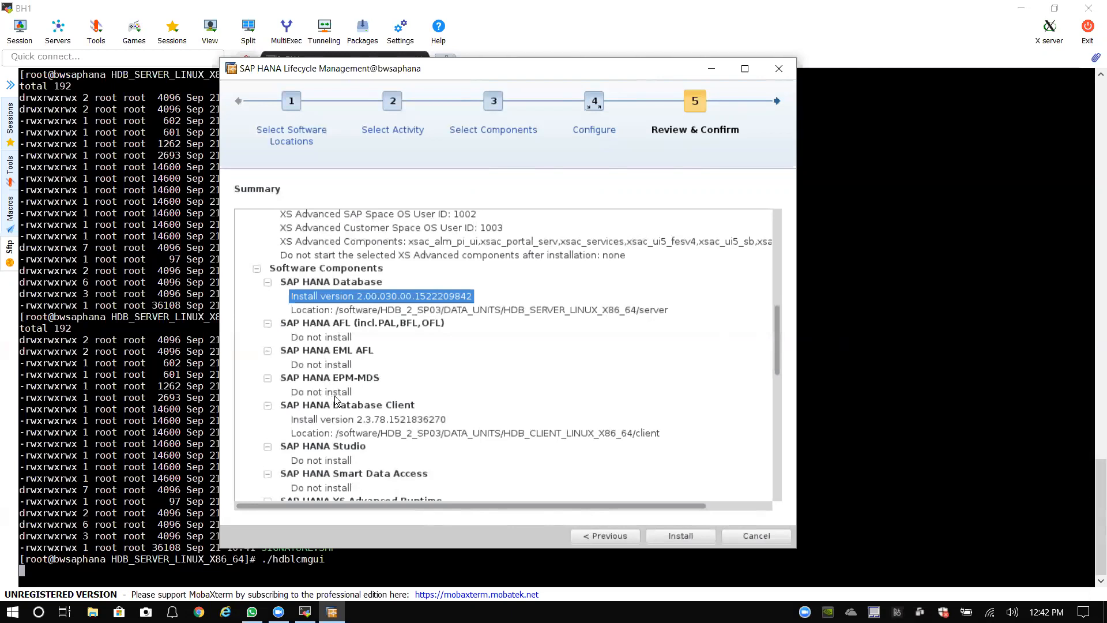
scroll(352, 402, down, 1)
scroll(361, 402, down, 6)
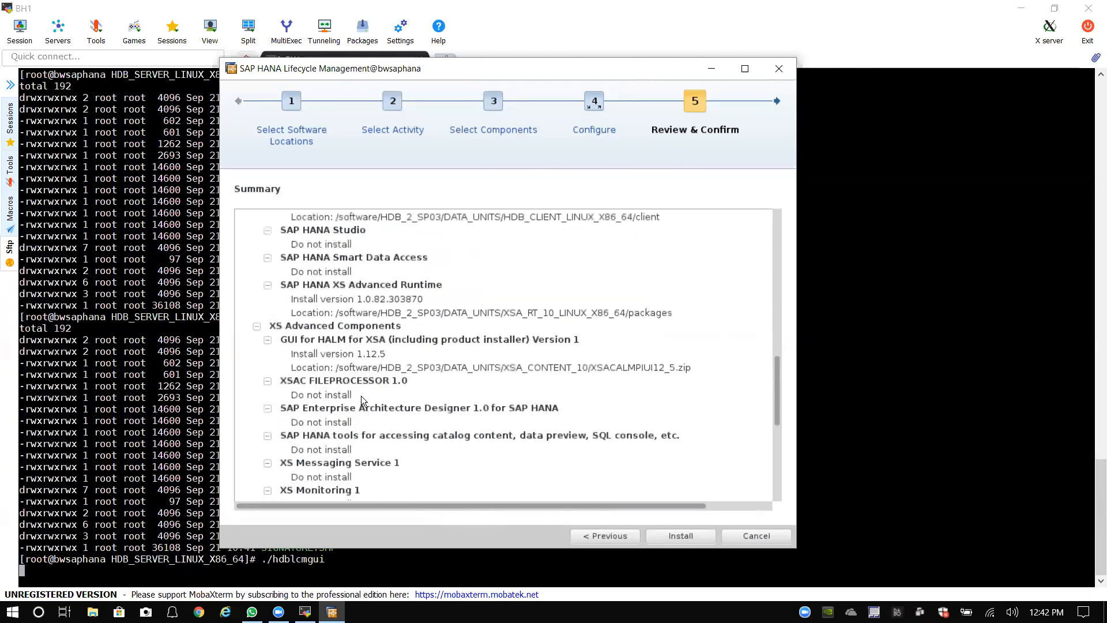
scroll(361, 396, down, 4)
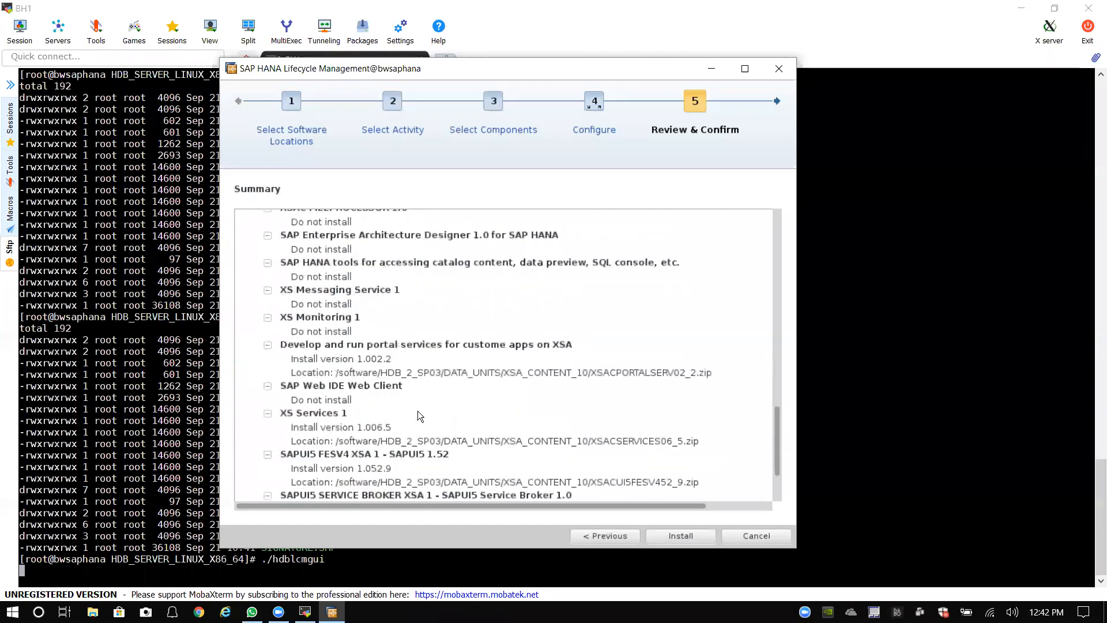
click(680, 538)
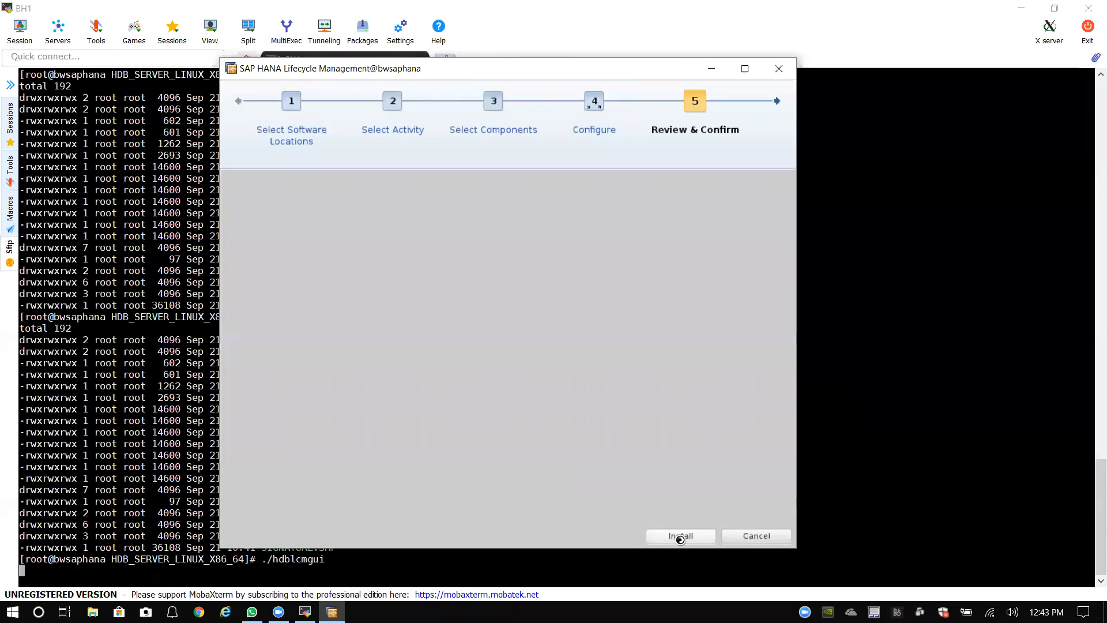
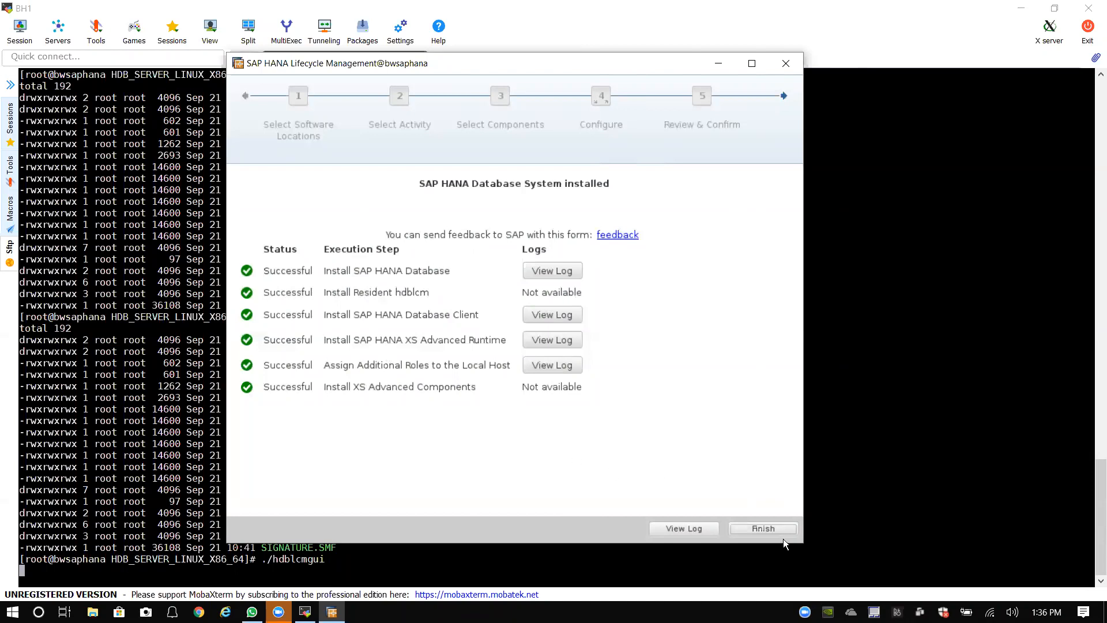
Step: Close the finished HANA installer and switch to the hdbadm user from the root directory
click(769, 528)
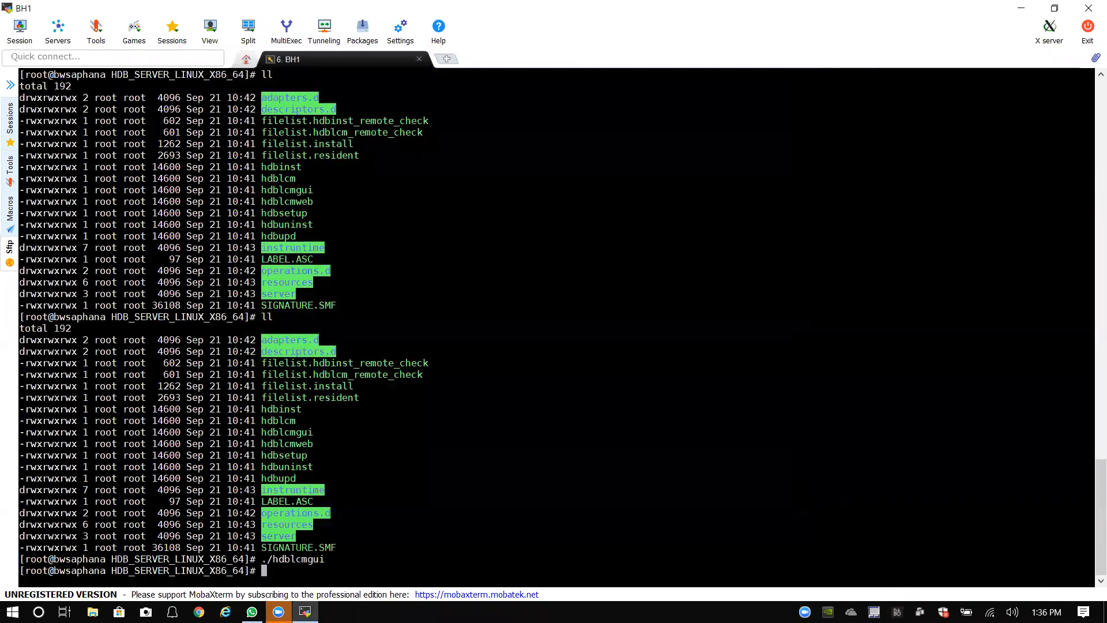
text(cd /)
key(Return)
text(su - hd)
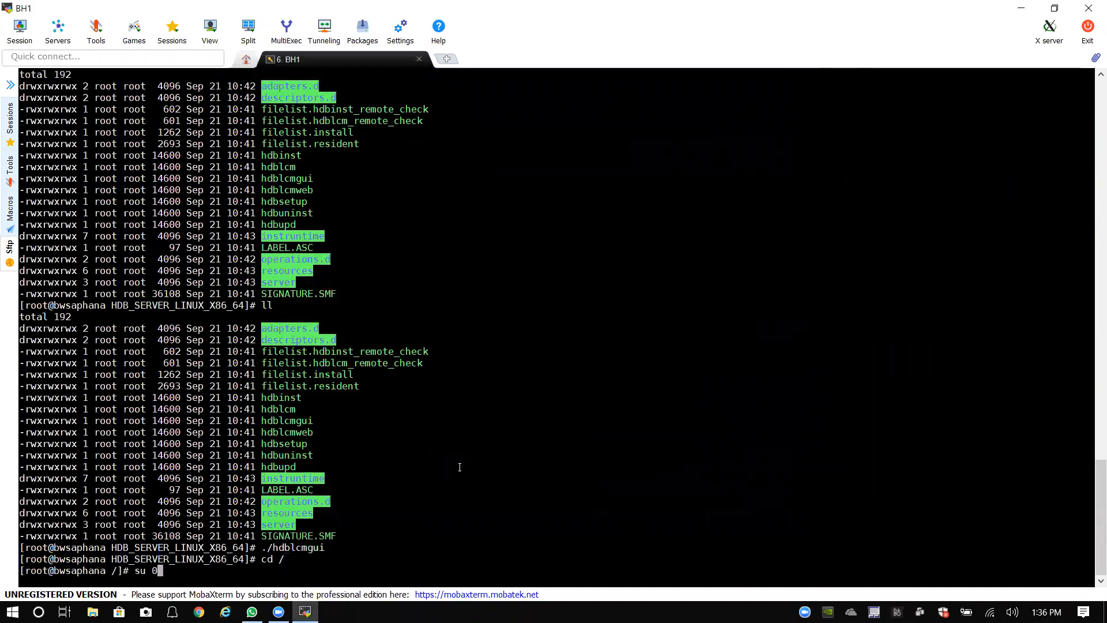
text(badm)
key(Return)
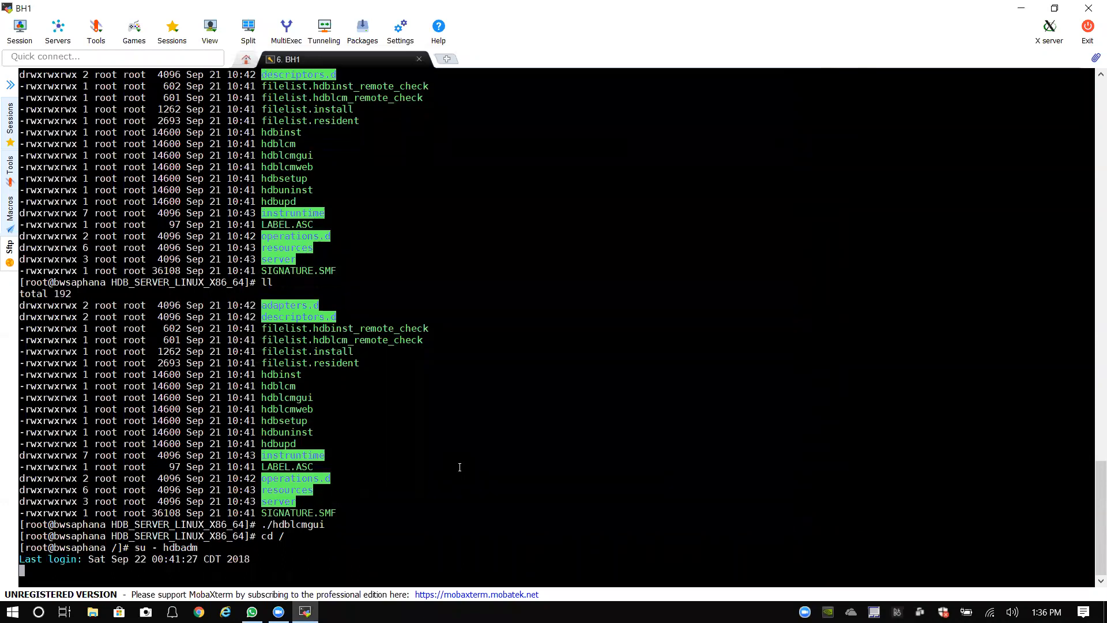
Step: Run HDB info to confirm the HANA database processes are running, then exit back to root
text(HDB infio)
key(Return)
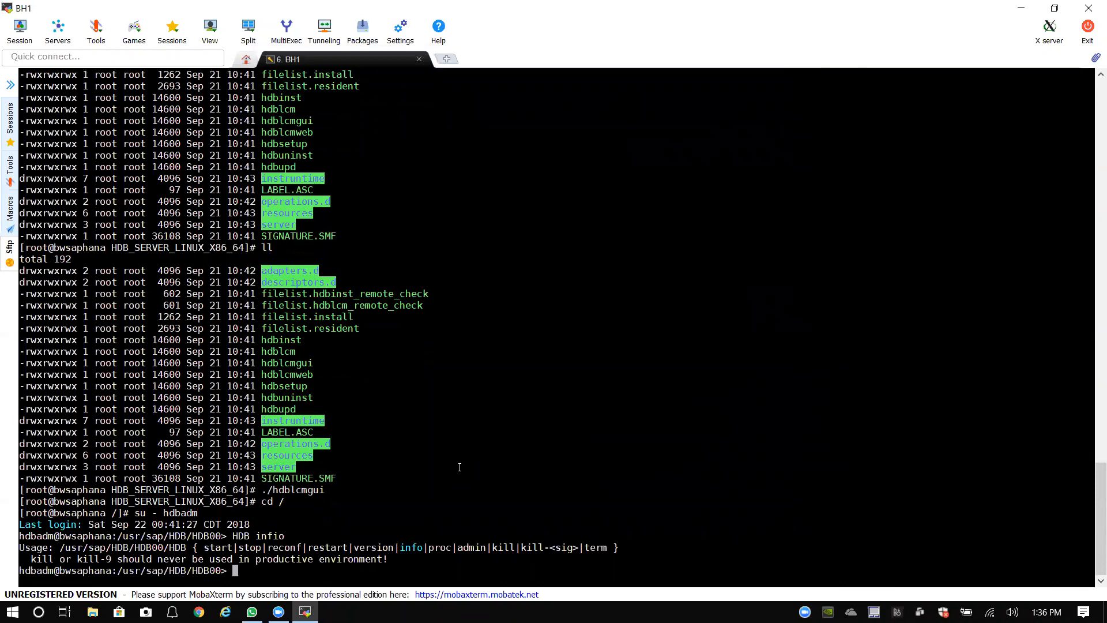
text(HDB info)
key(Return)
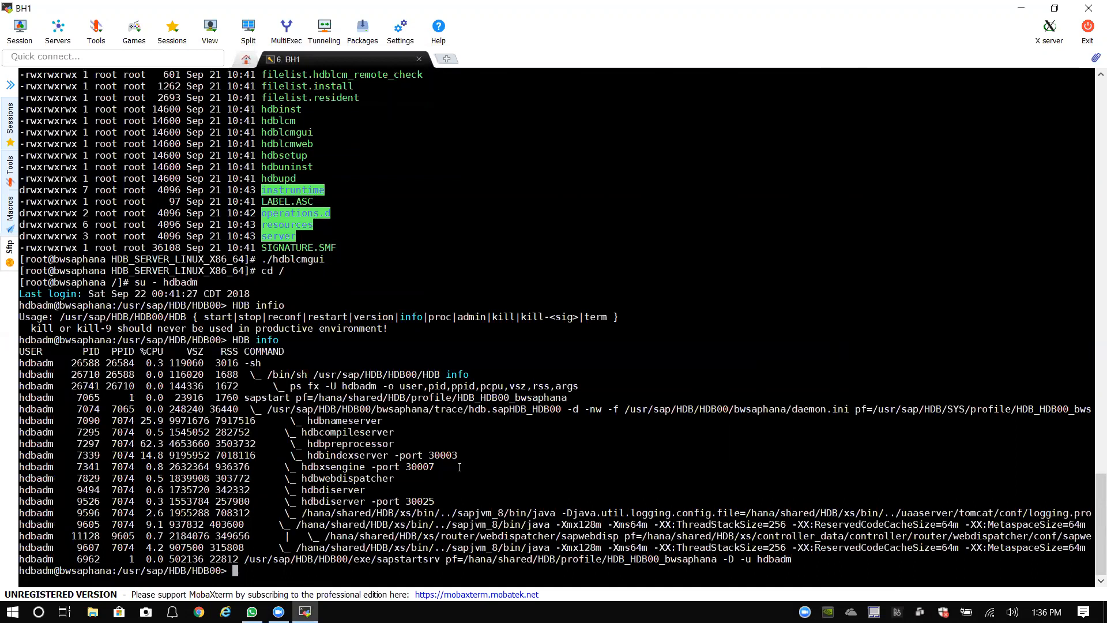
text(exit)
key(Return)
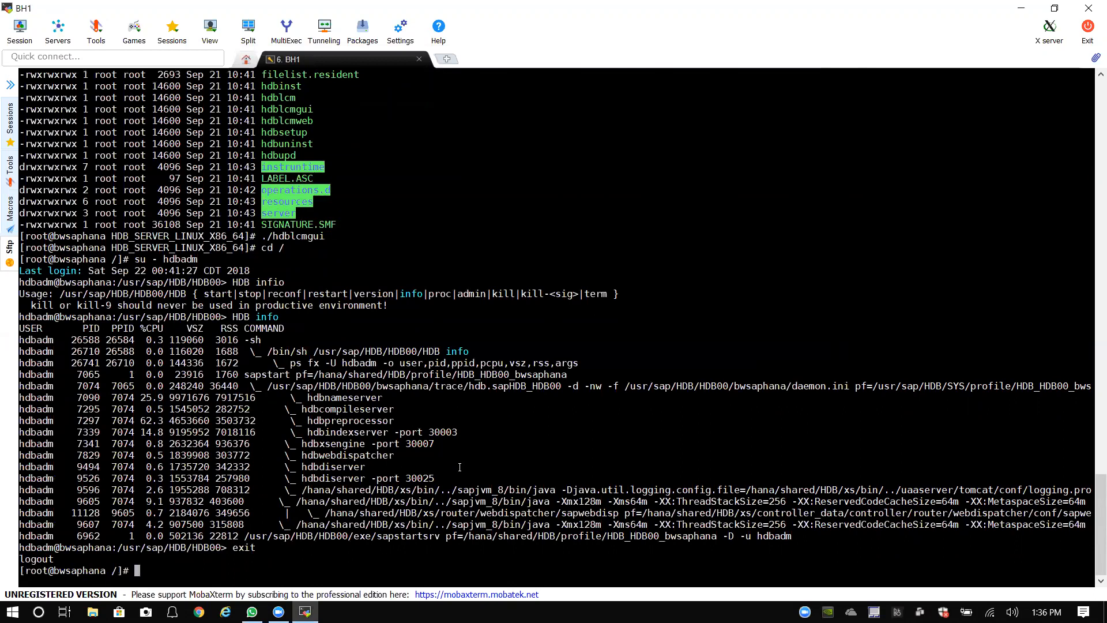
Step: Change into the software/SWPM folder and list its contents
text(cd so)
key(Tab)
text(SW)
key(Tab)
key(Return)
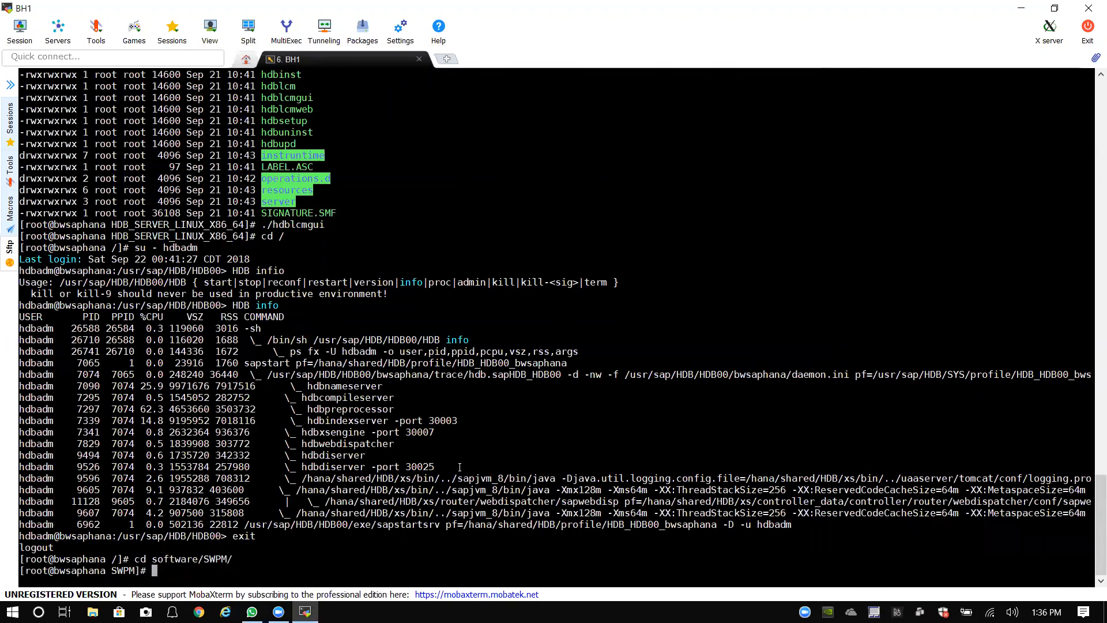
text(ll)
key(Return)
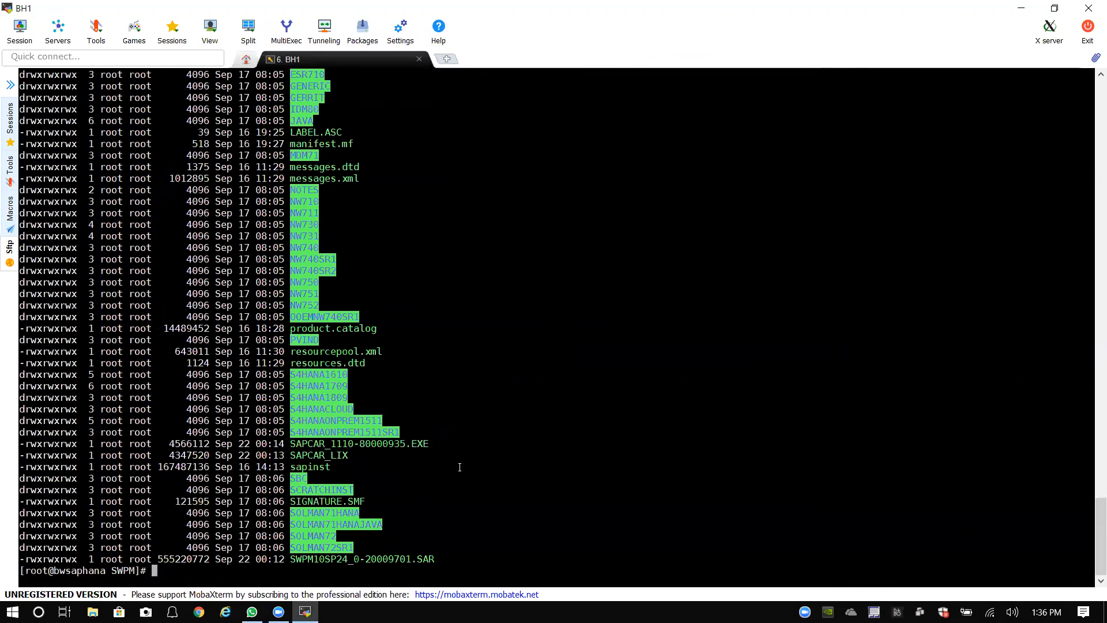
Step: Start the SWPM installer with ./sapinst
text(./sap)
key(Tab)
key(Return)
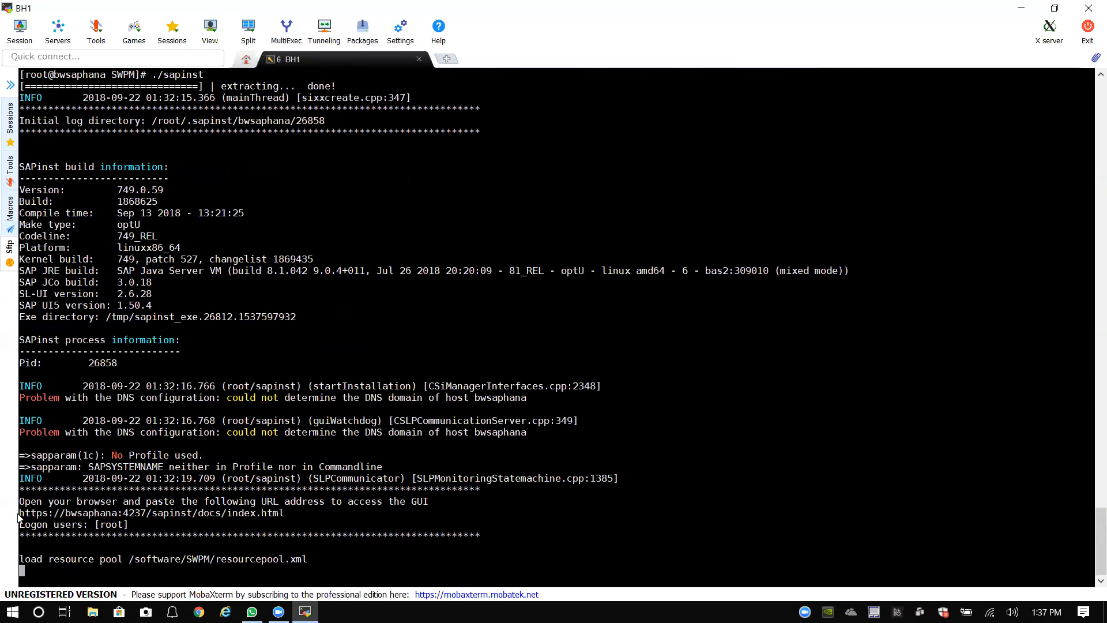
drag(20, 513, 207, 513)
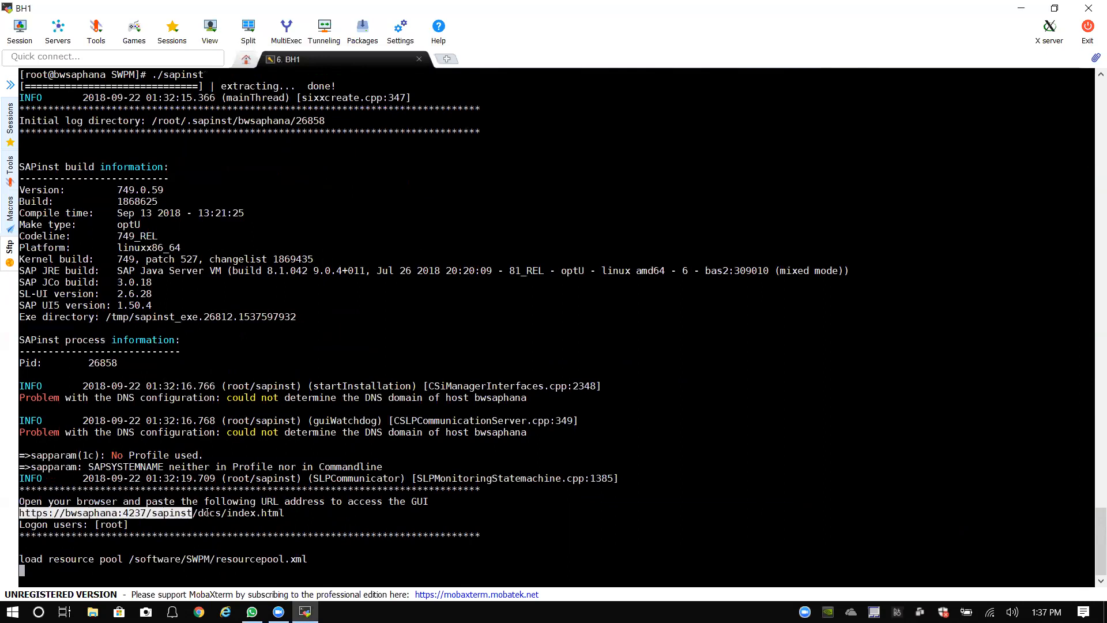
click(285, 513)
drag(285, 513, 125, 513)
click(48, 514)
drag(19, 513, 281, 513)
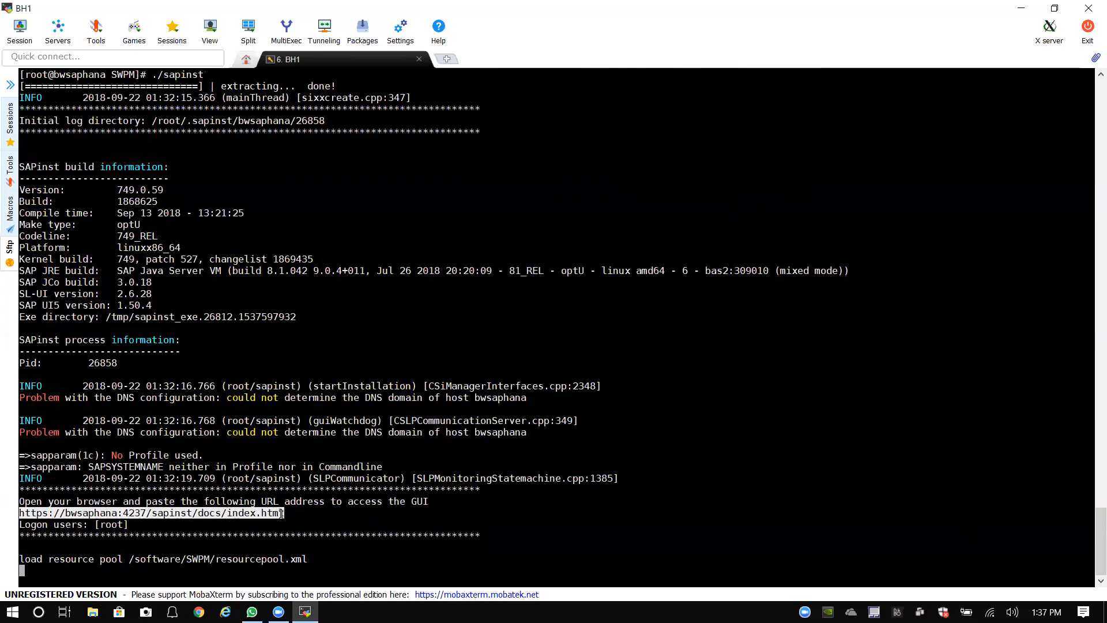
right_click(281, 513)
key(BackSpace)
key(BackSpace)
key(BackSpace)
key(BackSpace)
key(BackSpace)
key(BackSpace)
key(BackSpace)
key(BackSpace)
key(BackSpace)
key(BackSpace)
key(BackSpace)
key(BackSpace)
key(BackSpace)
key(BackSpace)
key(BackSpace)
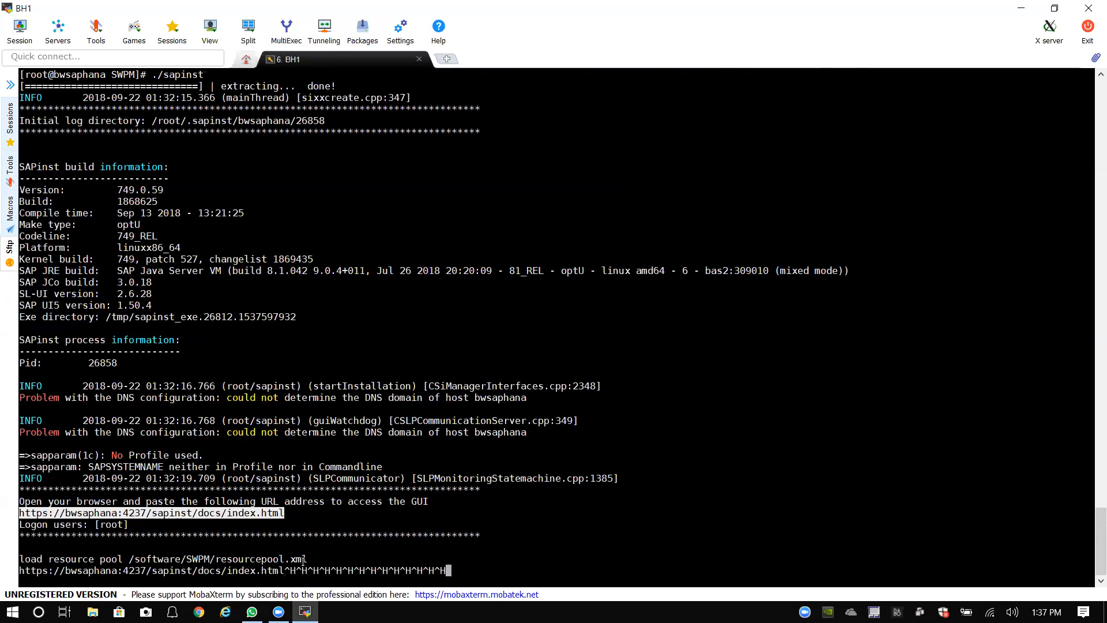
key(BackSpace)
key(Return)
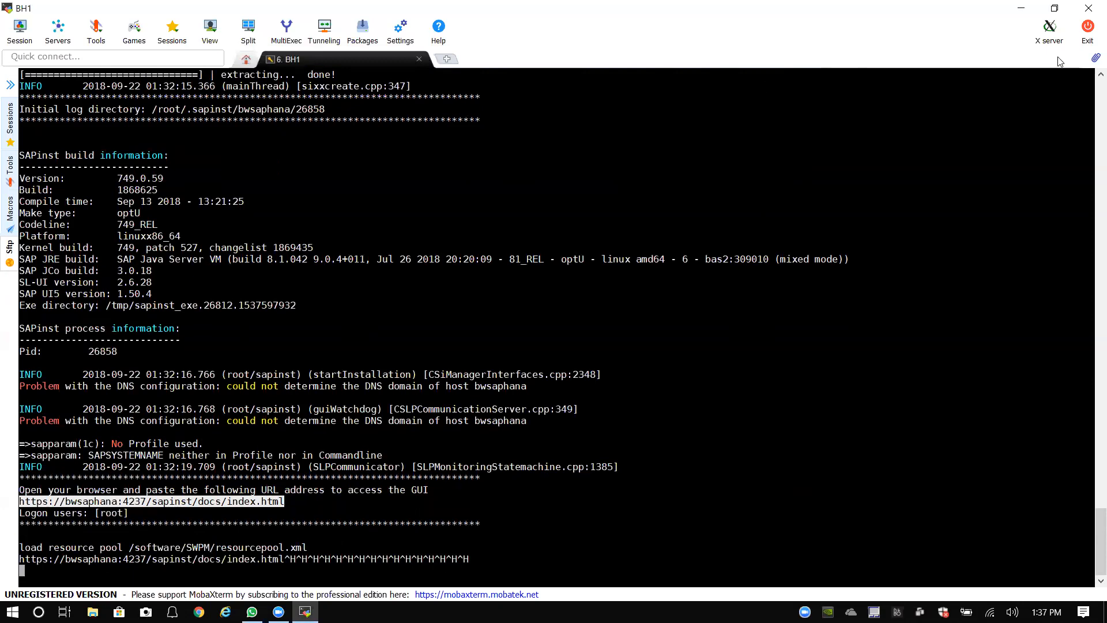
click(1022, 8)
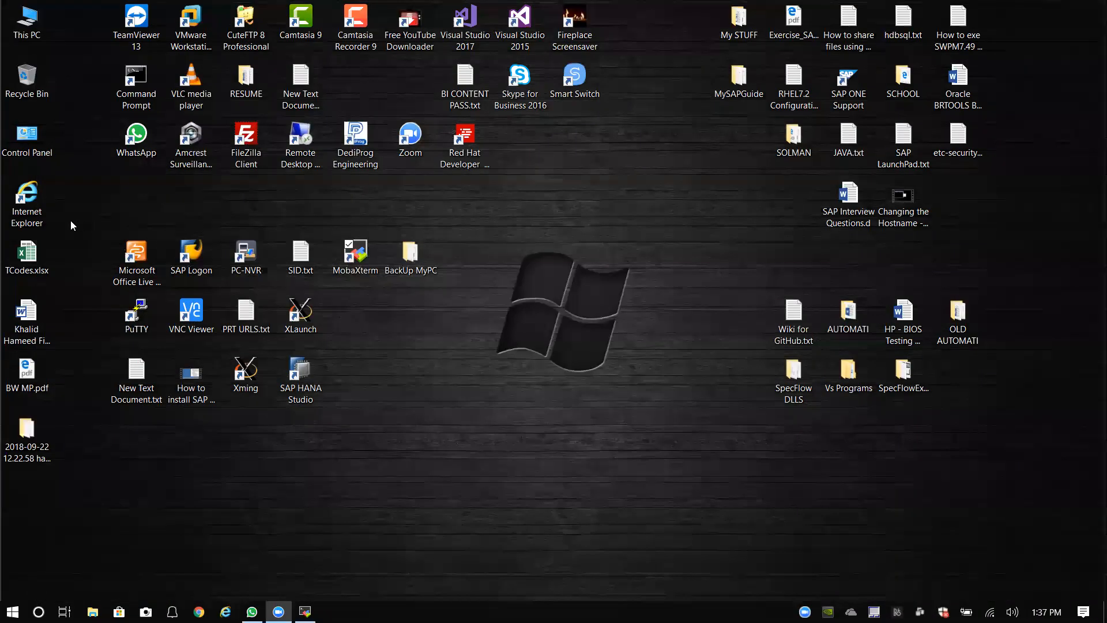
double_click(26, 196)
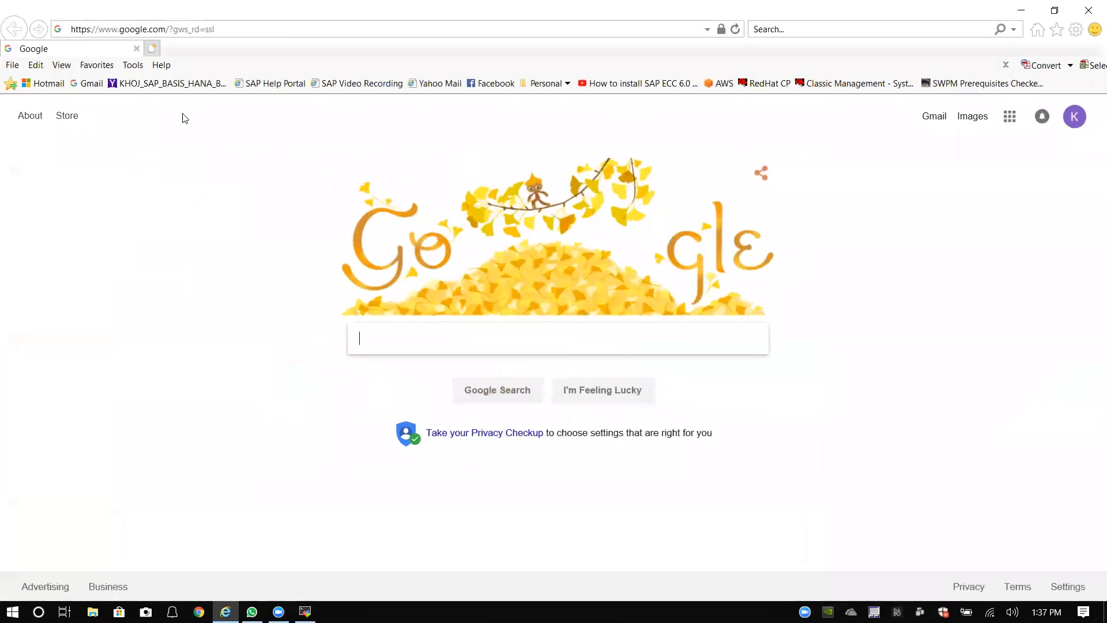
click(207, 28)
text(https://bwsaphana:4237/sapinst/docs/index.html)
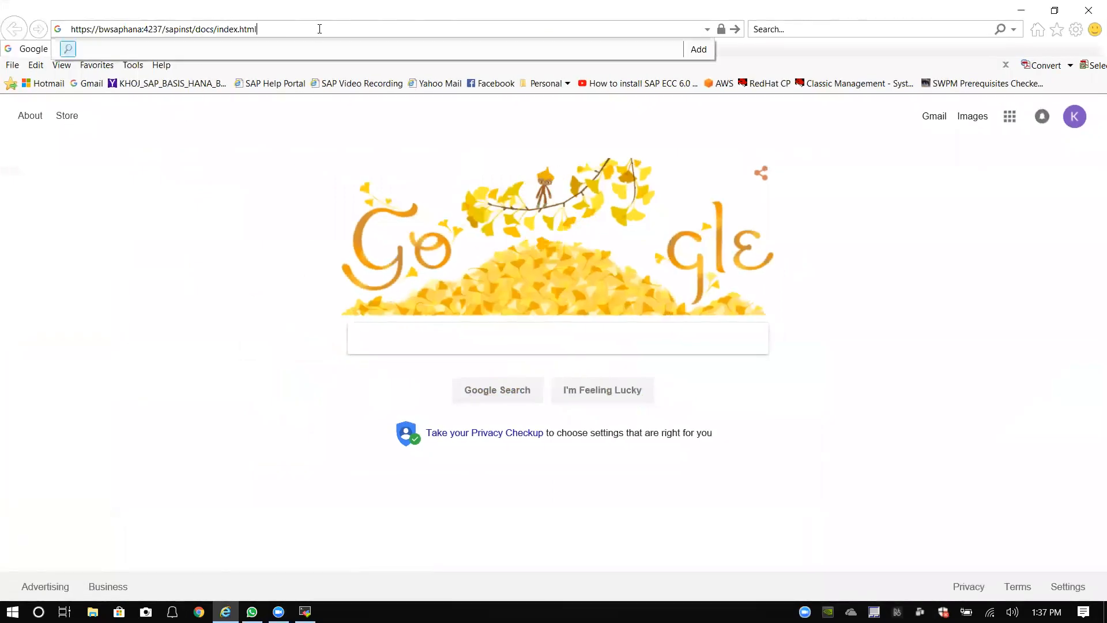
key(Return)
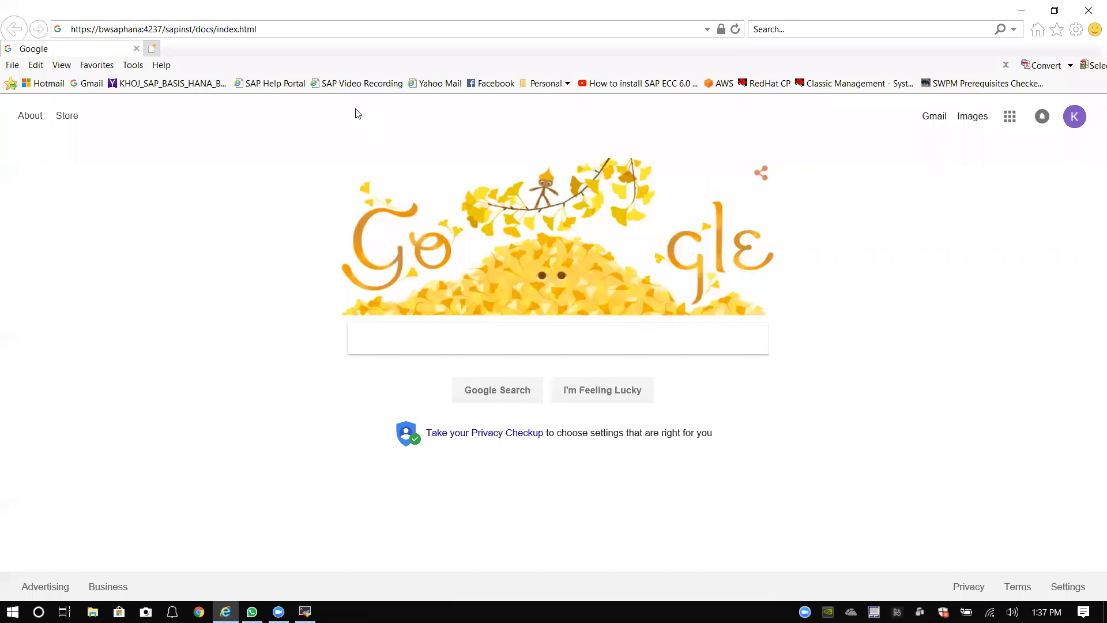
click(168, 287)
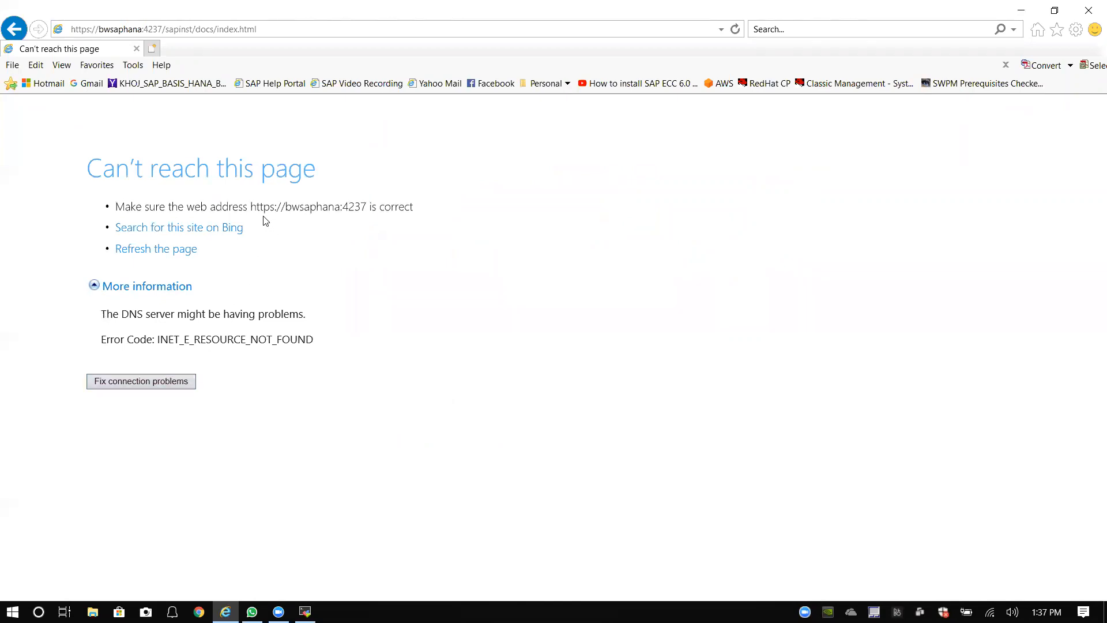
Step: Begin changing the address scheme from https to http
click(91, 32)
click(91, 31)
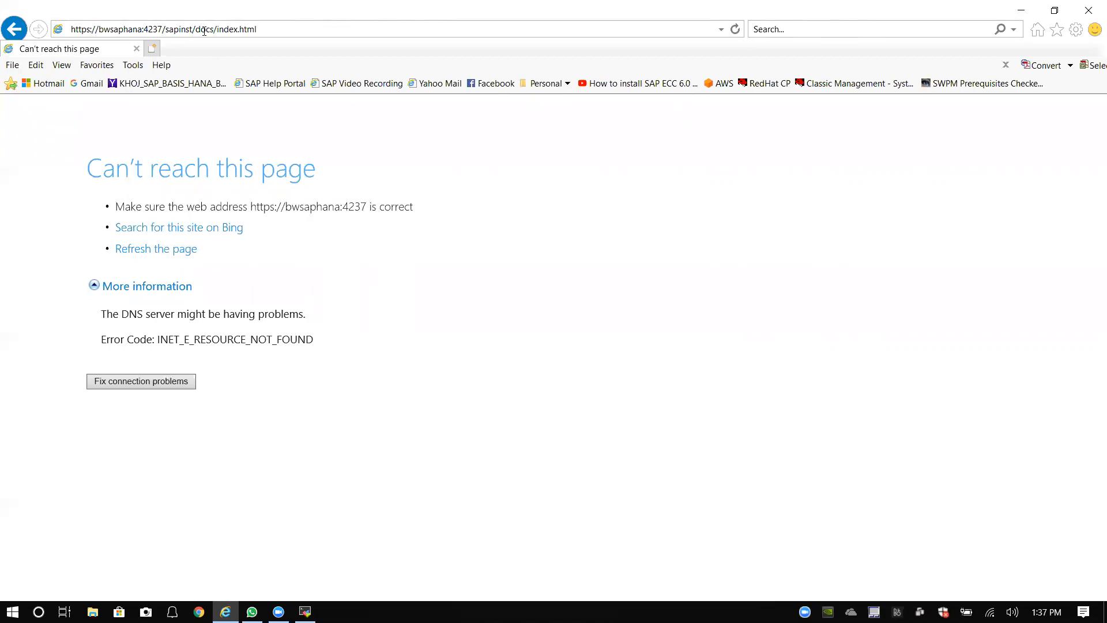
key(BackSpace)
key(BackSpace)
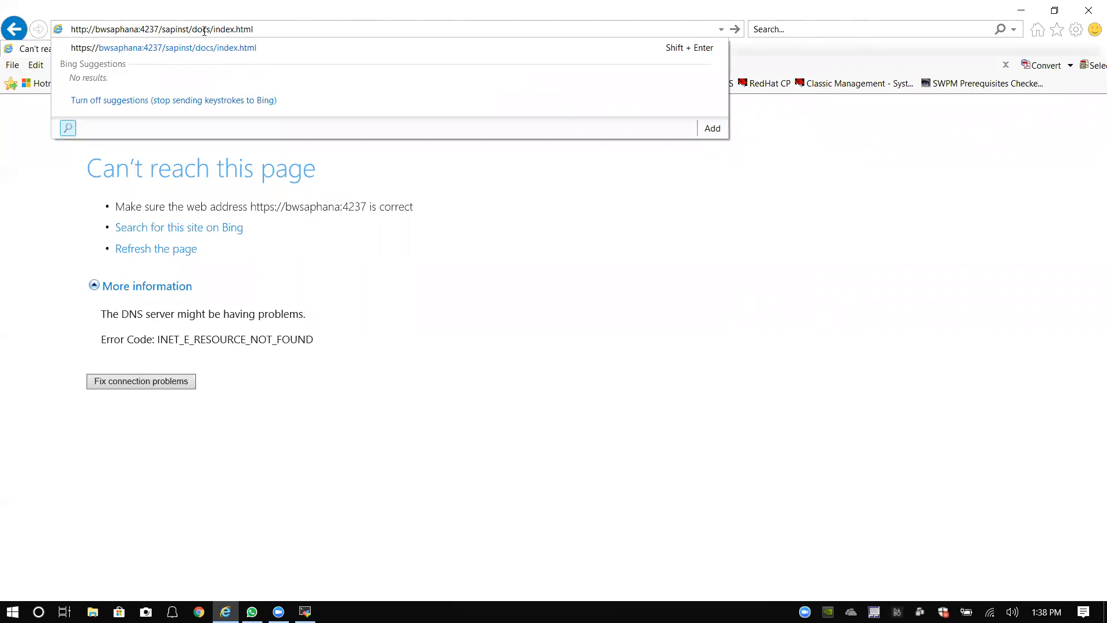
Step: Replace the host name with IP 10.0.0.170, copy the address, and load it
text(:)
key(Delete)
key(Delete)
key(BackSpace)
key(BackSpace)
key(BackSpace)
key(BackSpace)
key(BackSpace)
key(BackSpace)
key(BackSpace)
key(BackSpace)
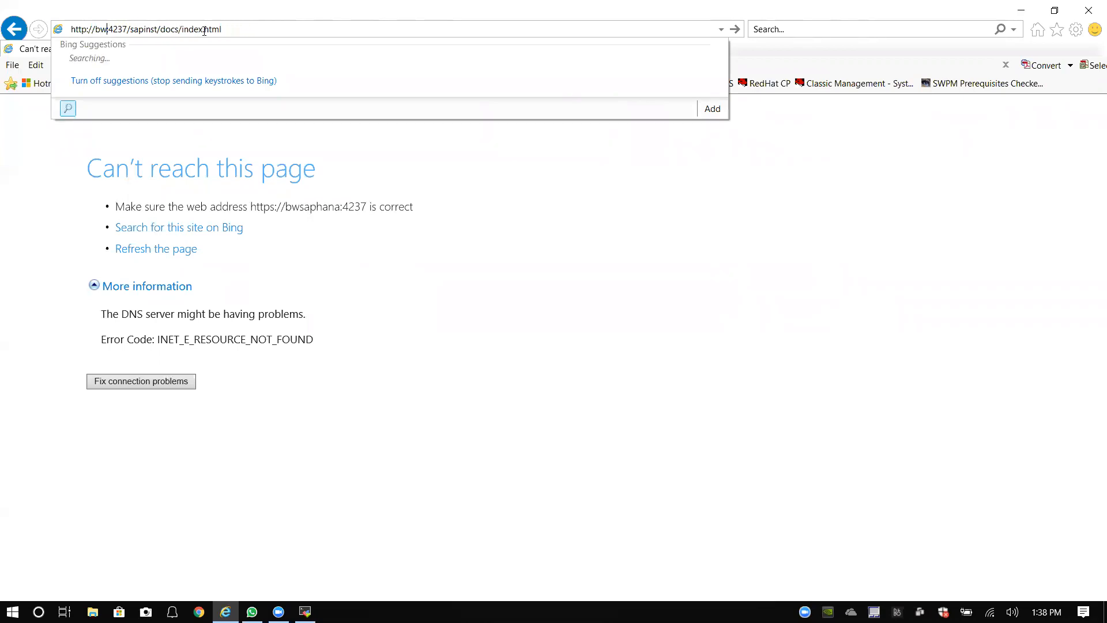
text(10.0.0)
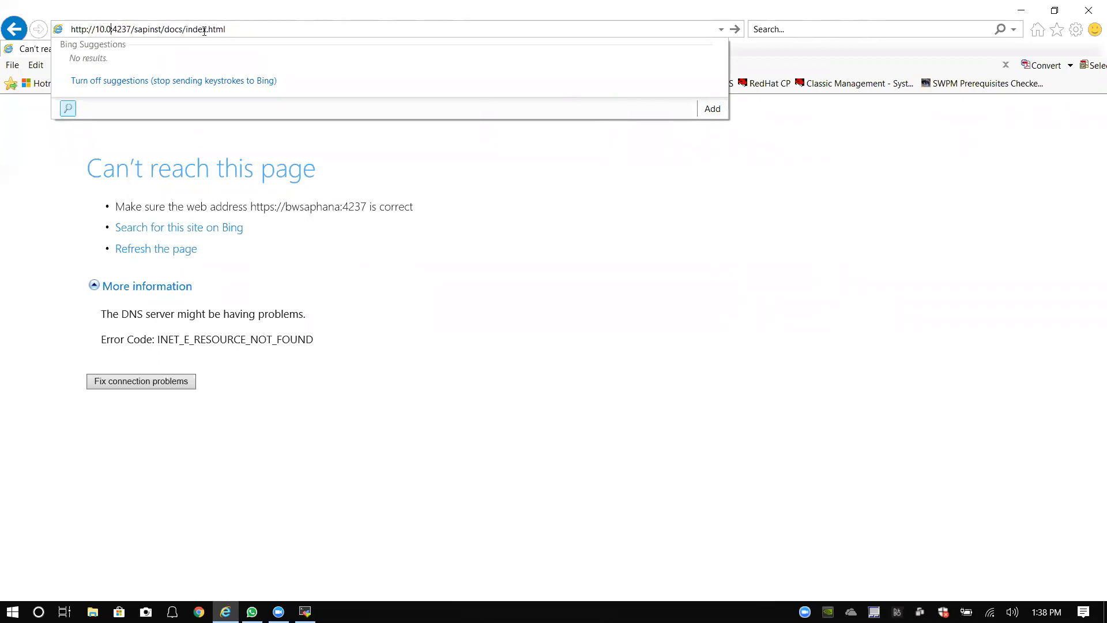
text(.170)
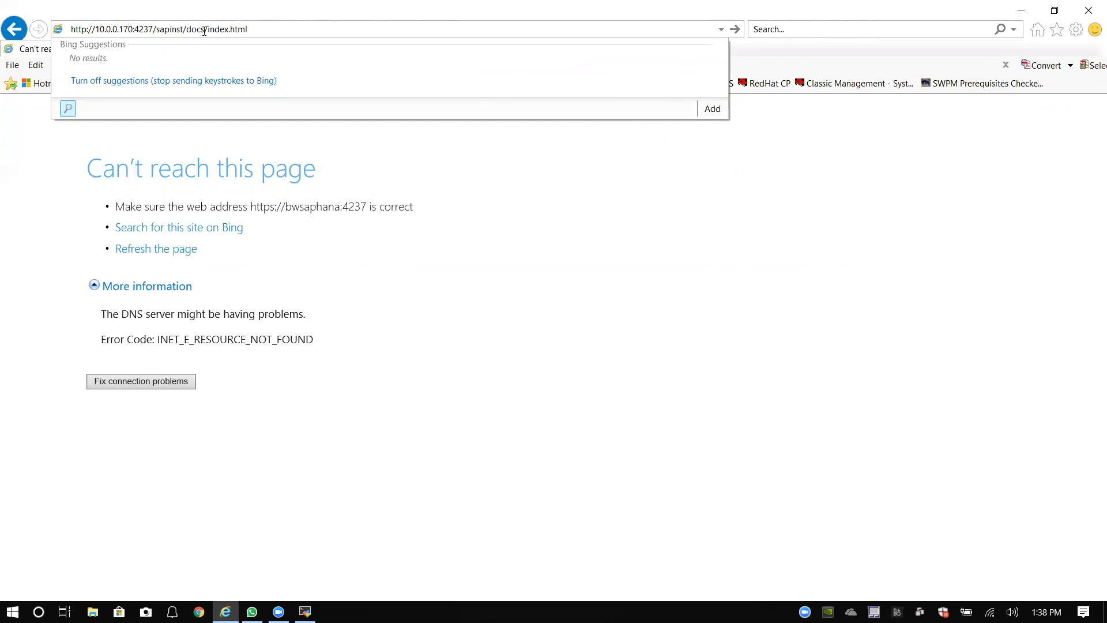
drag(251, 28, 38, 27)
right_click(98, 28)
click(69, 68)
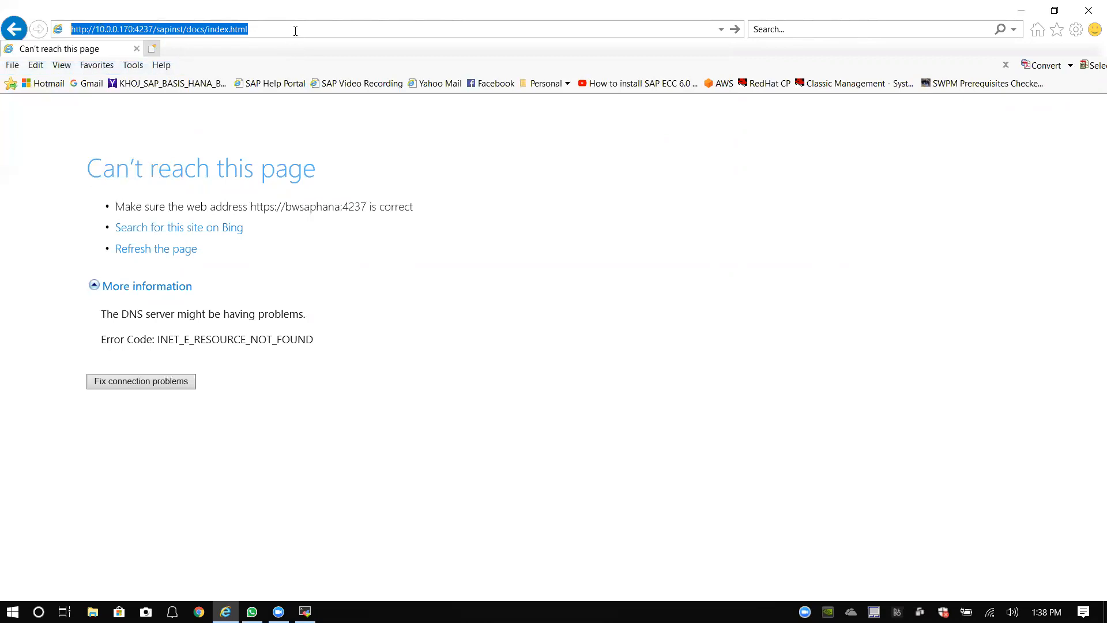
click(295, 30)
key(Return)
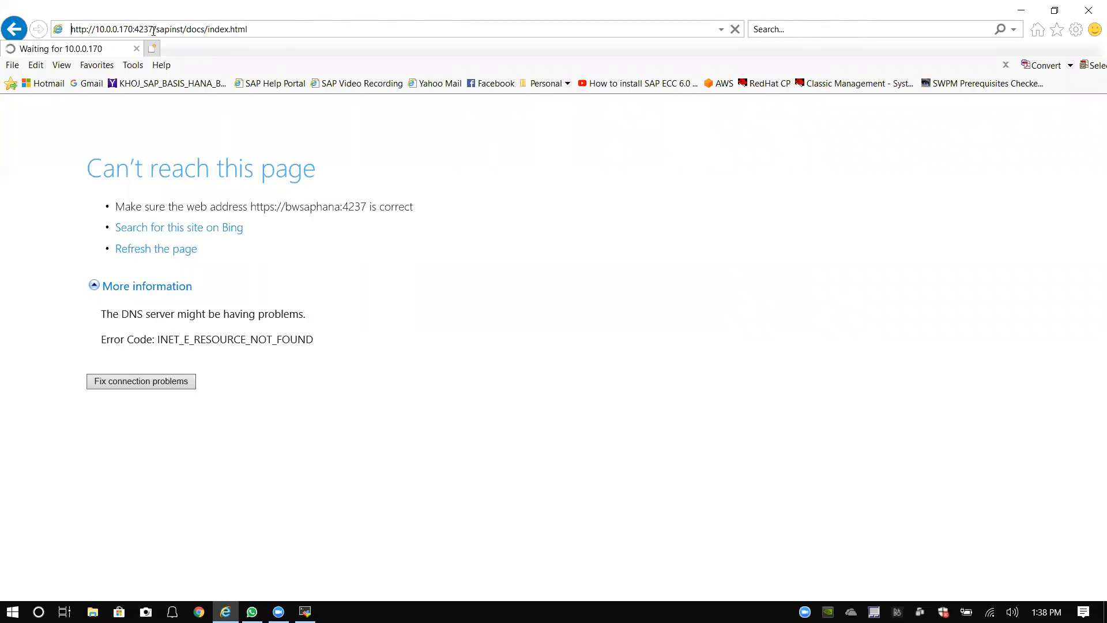
Step: Retry the installer address on port 4238
click(222, 34)
click(185, 33)
key(BackSpace)
text(8)
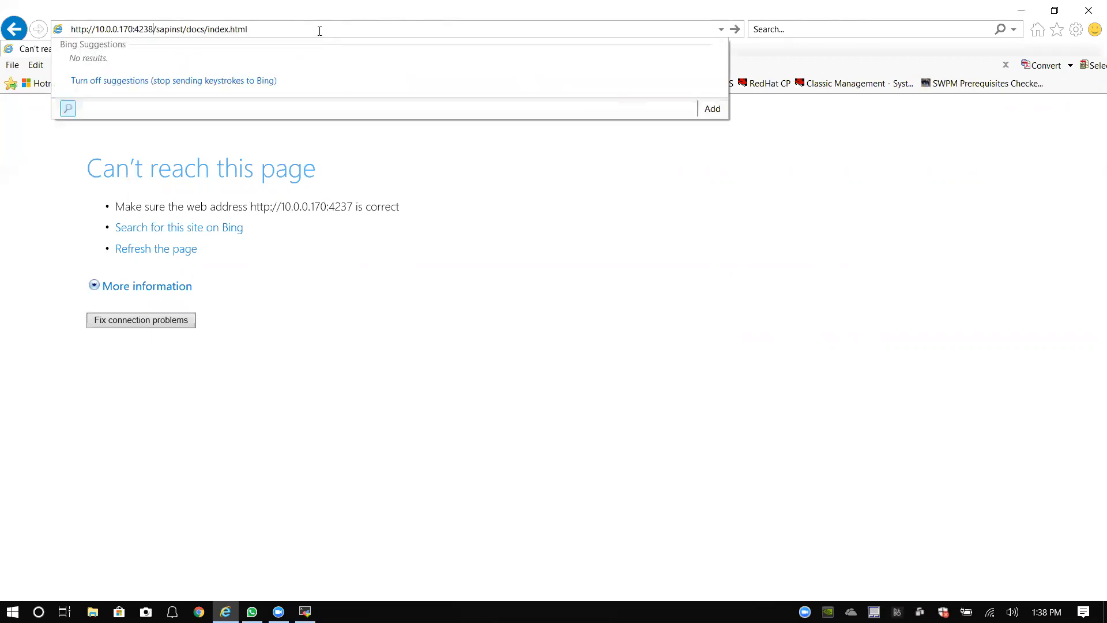
key(Return)
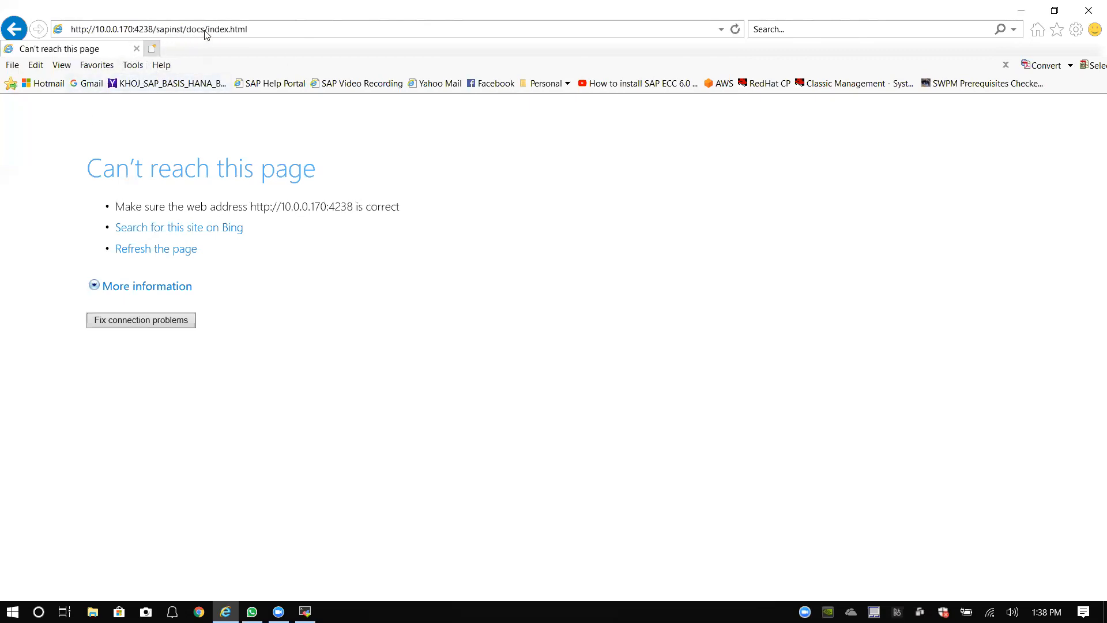
Step: Switch the port-4238 address back to https and load it
click(88, 30)
click(87, 30)
text(s)
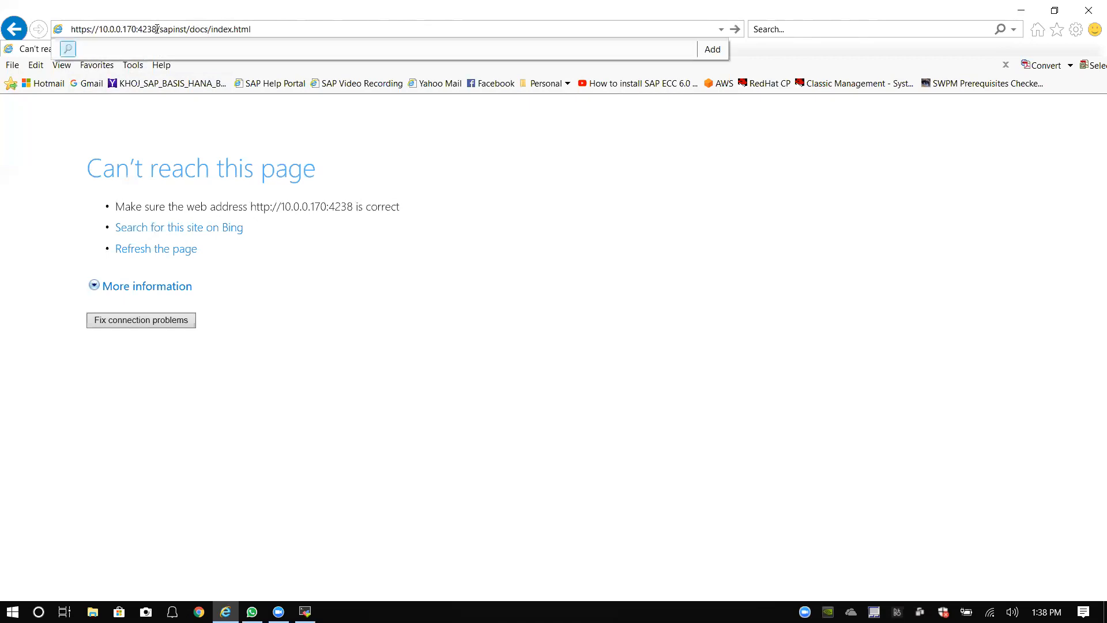
key(Return)
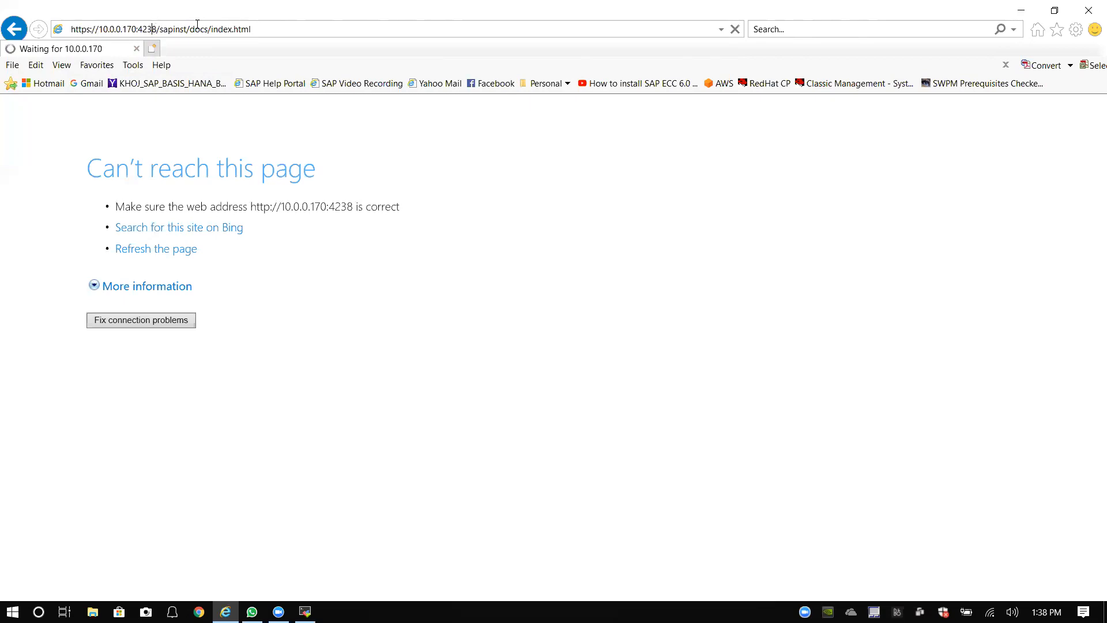
click(152, 29)
key(Delete)
text(7)
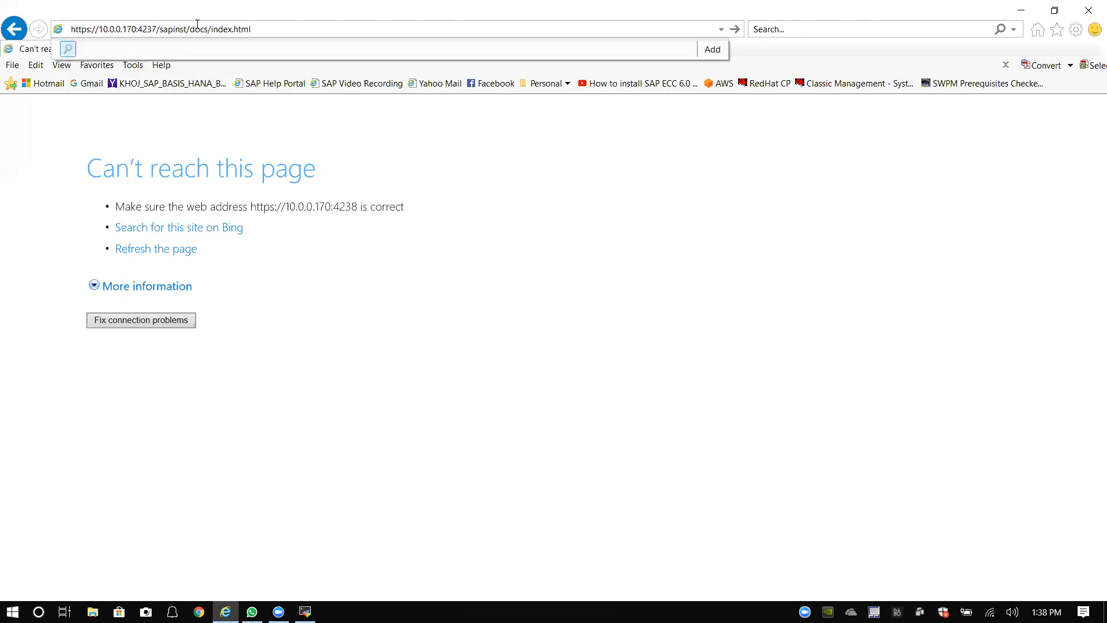
right_click(83, 31)
click(38, 70)
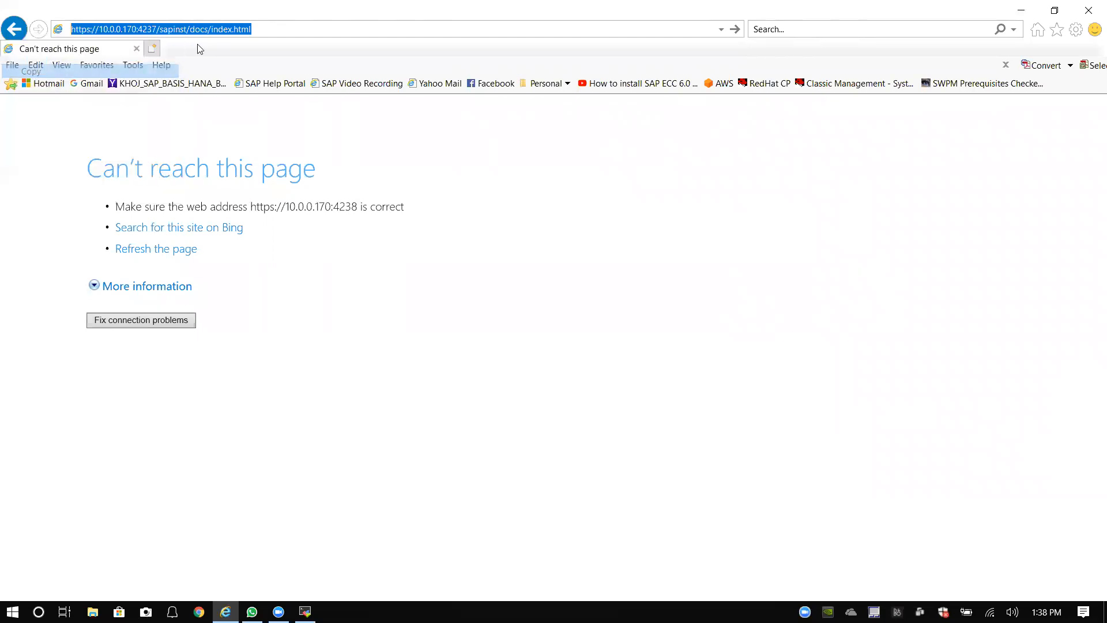
click(289, 29)
key(Return)
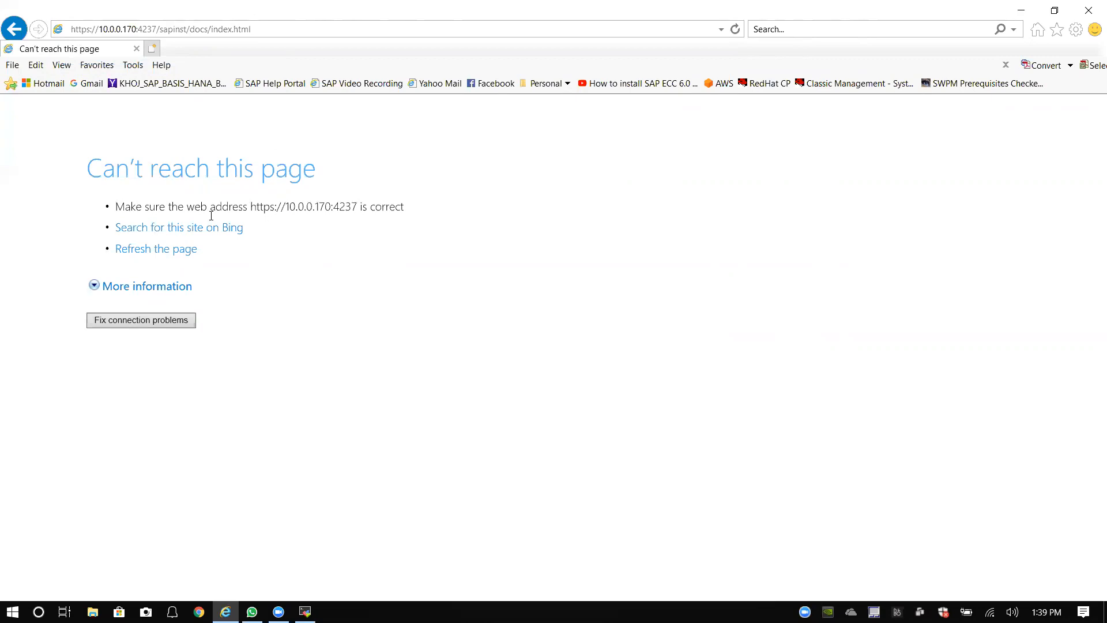
Step: Expand the error details, select the unreachable address, and return to MobaXterm
click(182, 288)
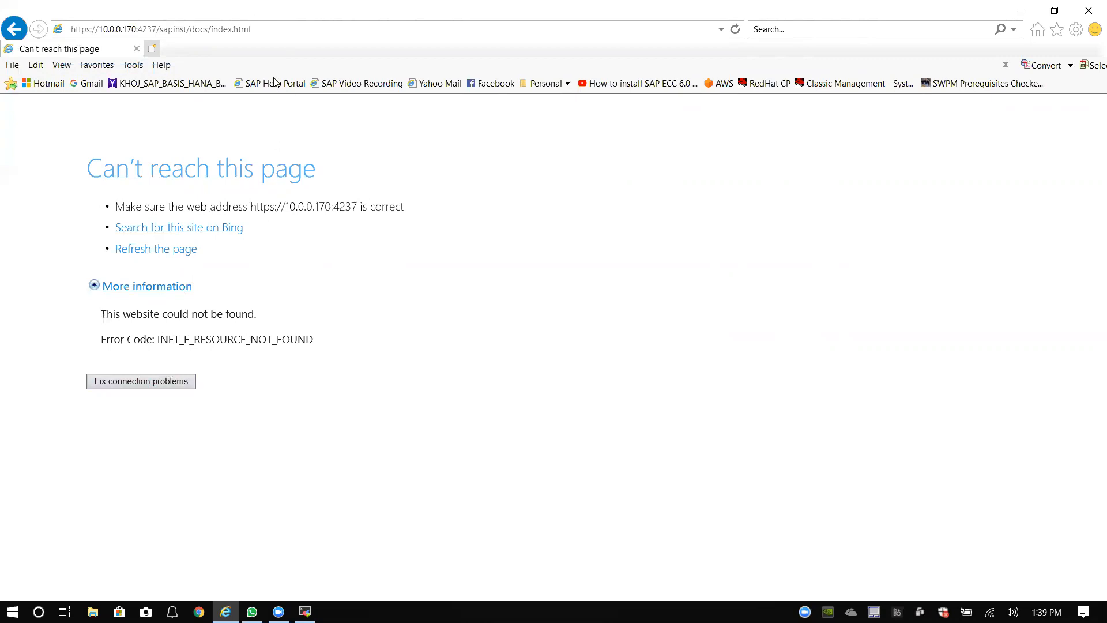
click(259, 29)
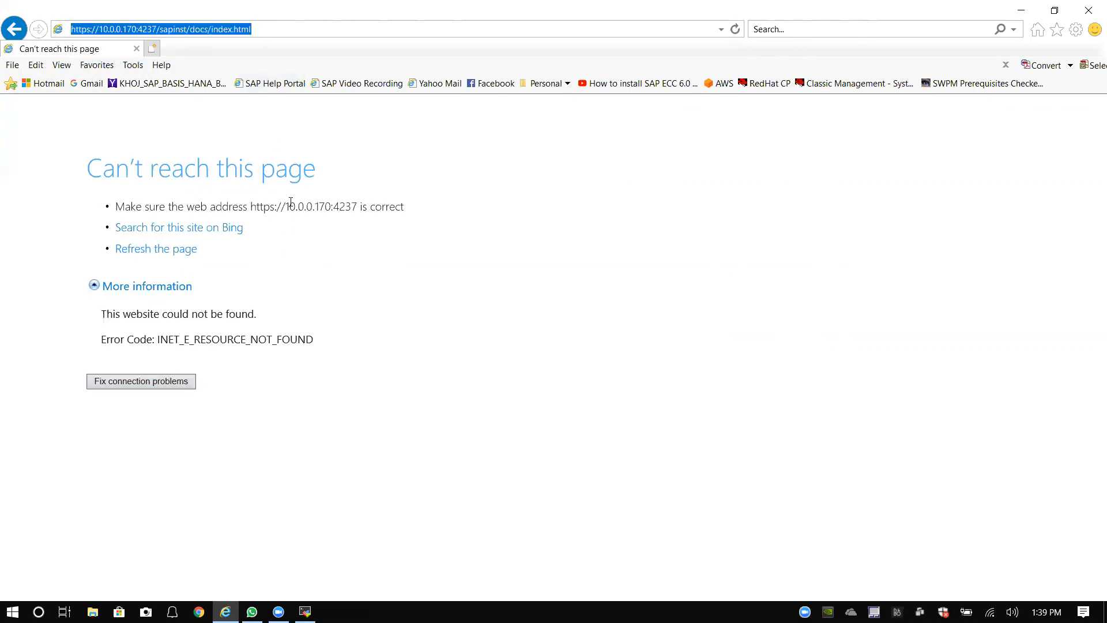
click(305, 611)
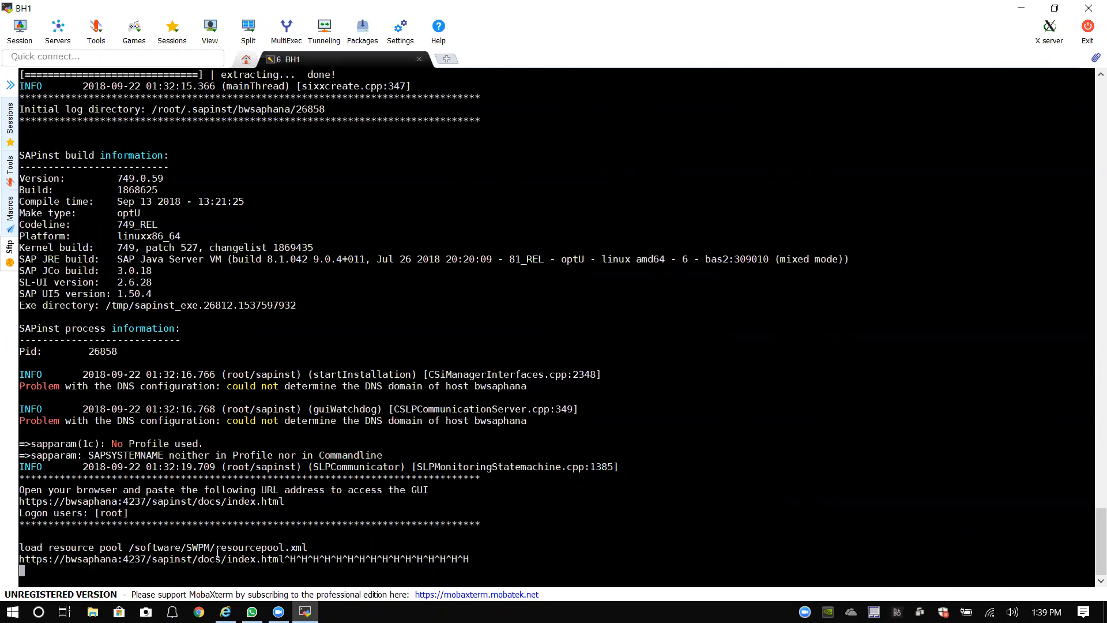
Step: Open a duplicated SSH session logged in as root and change to the root directory
right_click(396, 70)
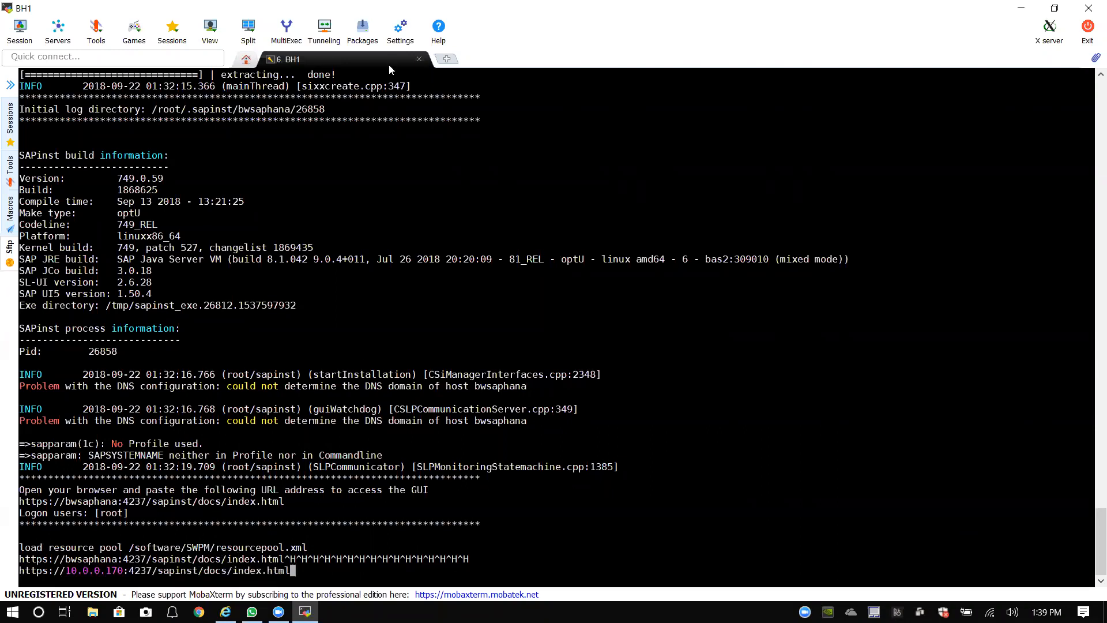
right_click(389, 60)
click(424, 81)
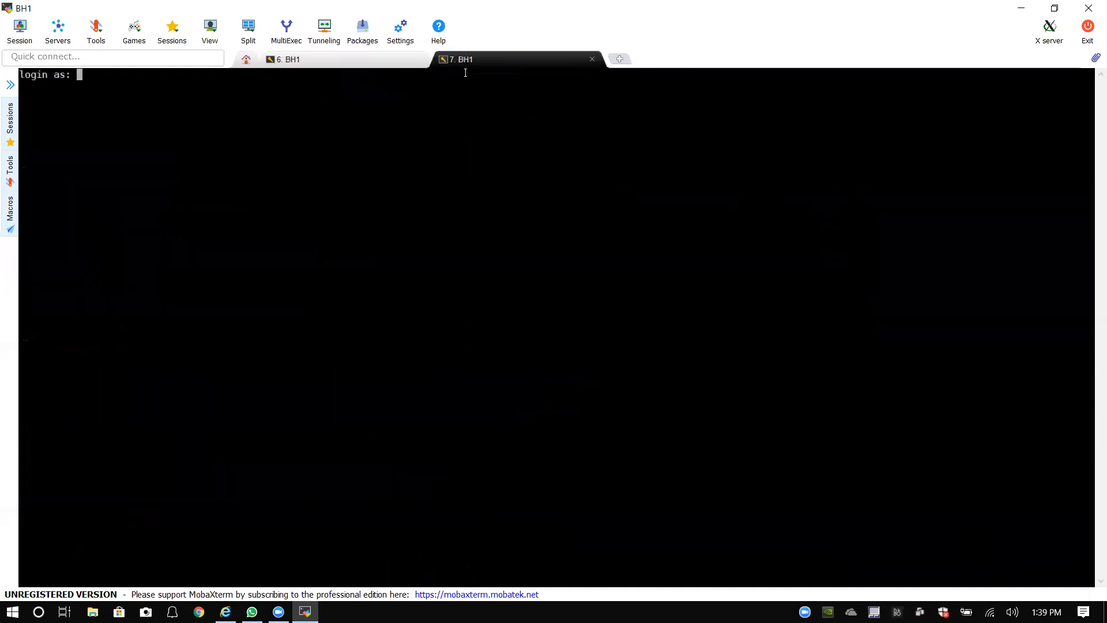
text(root)
key(Return)
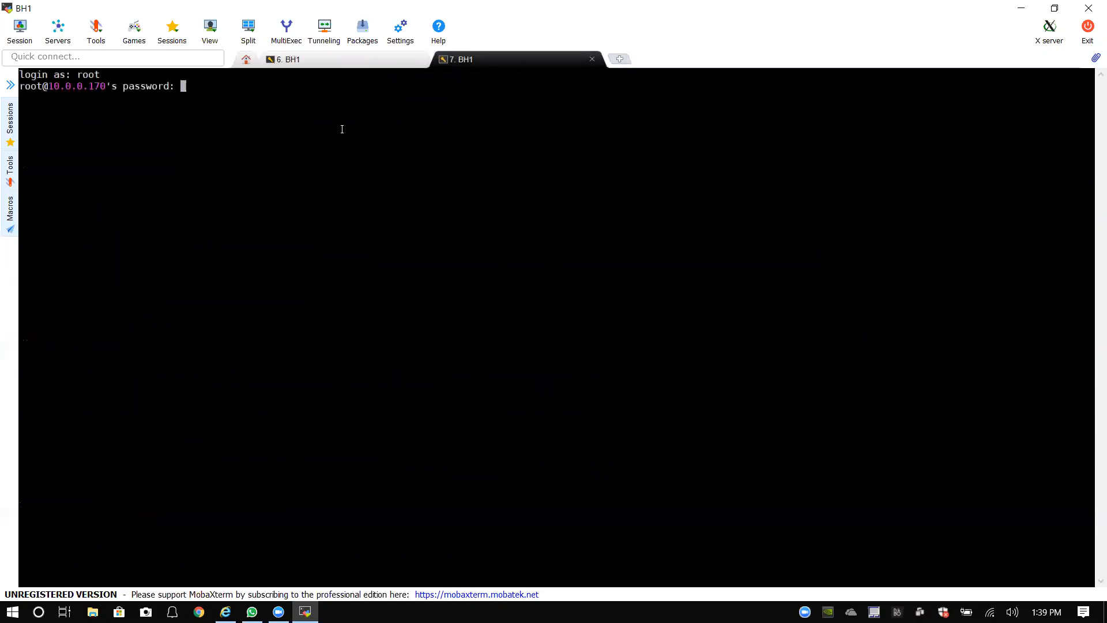
key(Return)
text(cd /)
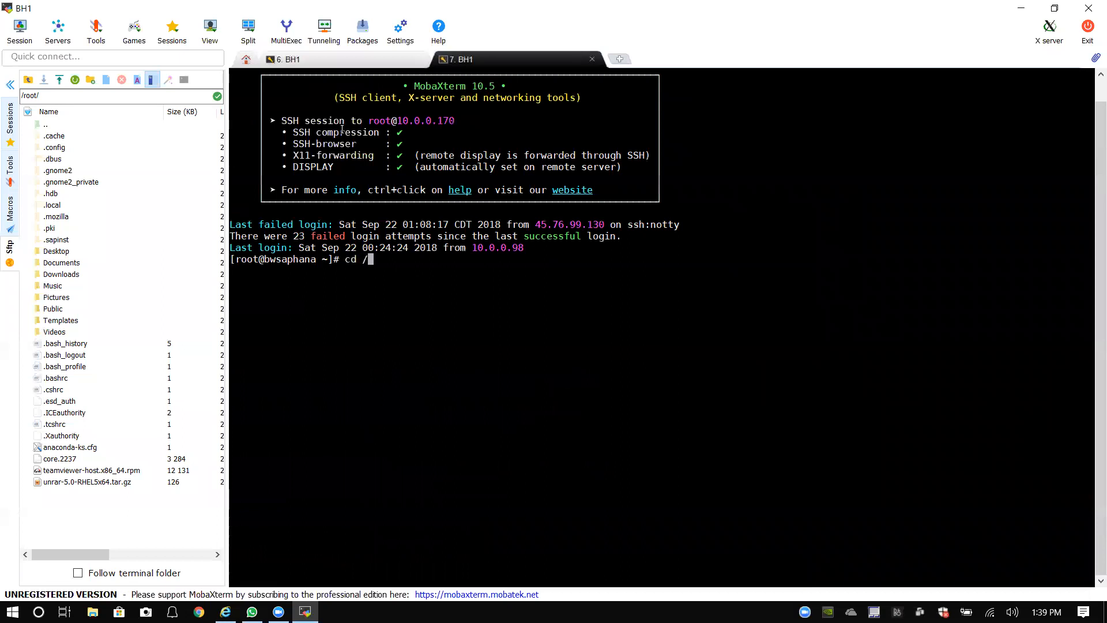
key(Return)
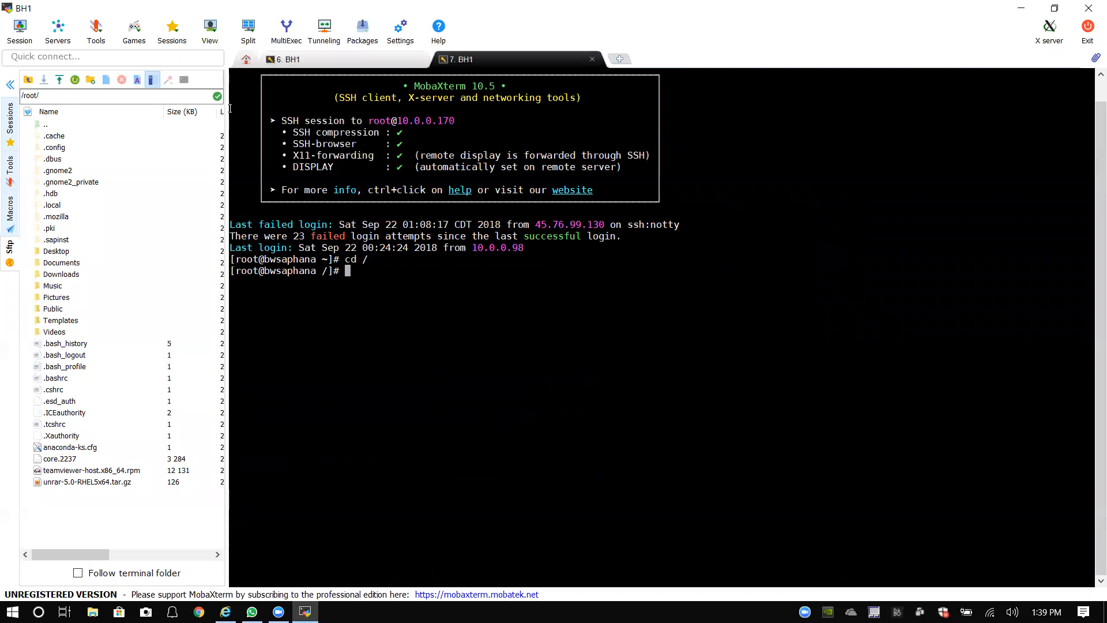
Step: Try 'systemctl iptables' and 'systemctl iptables status' to check the firewall
click(11, 84)
double_click(376, 291)
text(system)
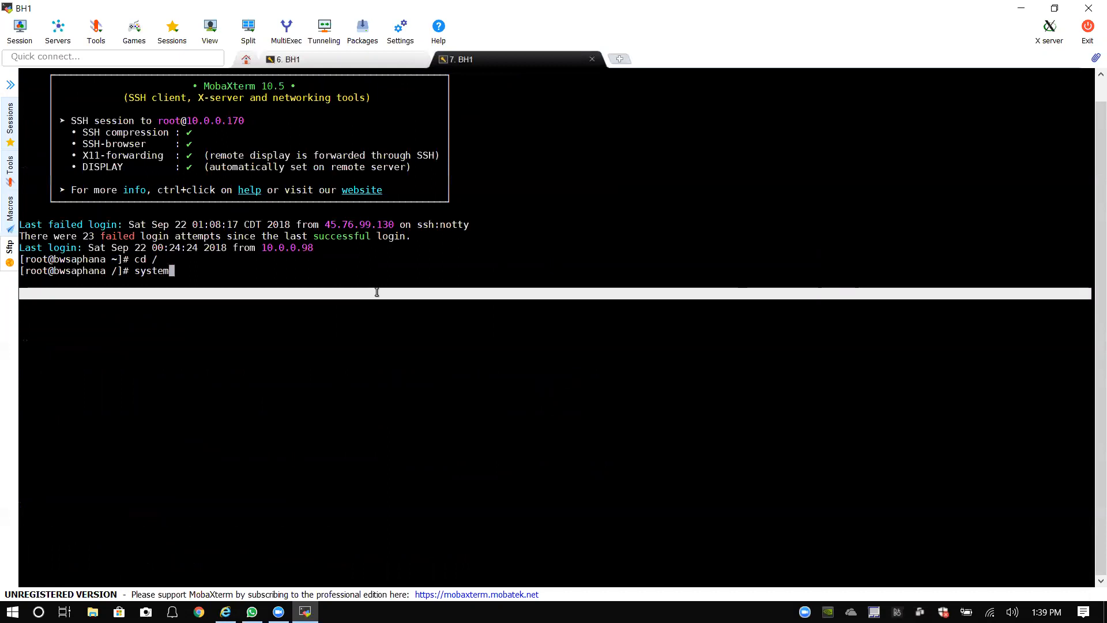
text(ctl iptables)
key(Return)
key(Up)
text(status)
key(Return)
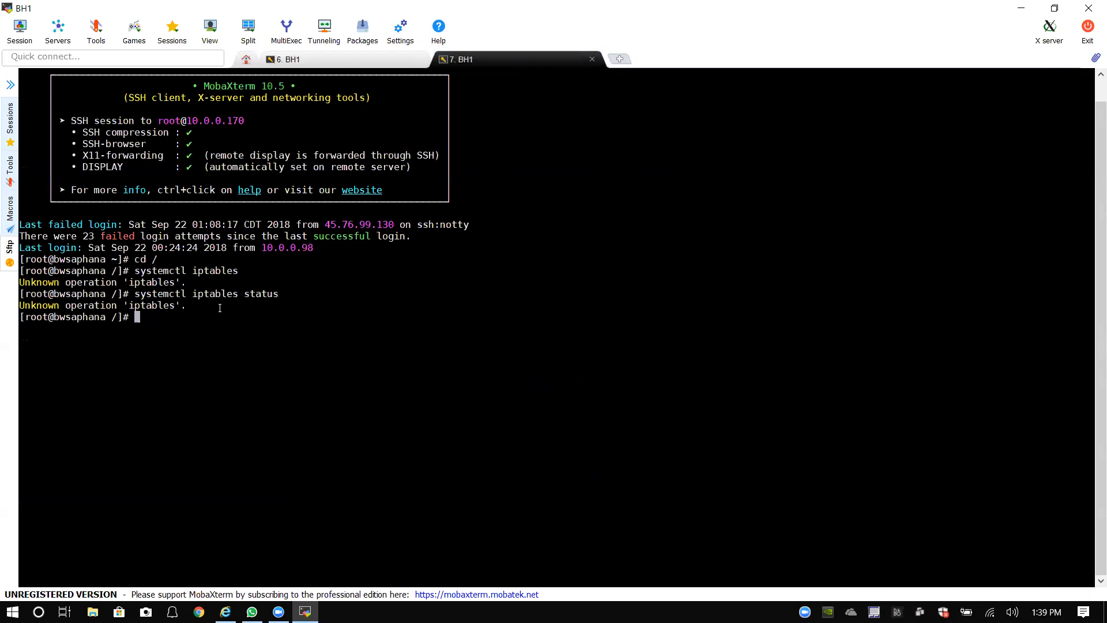
Step: Retry the check as 'systemctl iptable status', then start re-editing the command
key(Up)
key(Left)
key(Left)
key(Left)
key(Left)
key(Left)
key(Left)
key(Left)
key(BackSpace)
key(Right)
key(Right)
key(Right)
key(Right)
key(Right)
key(Right)
key(Right)
key(Return)
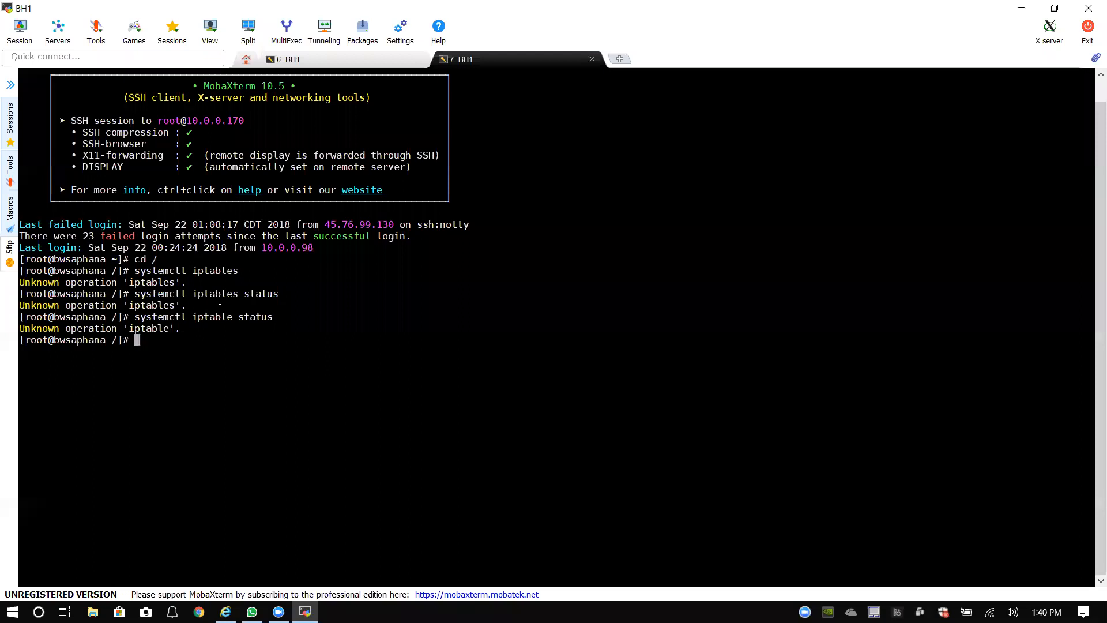
key(Up)
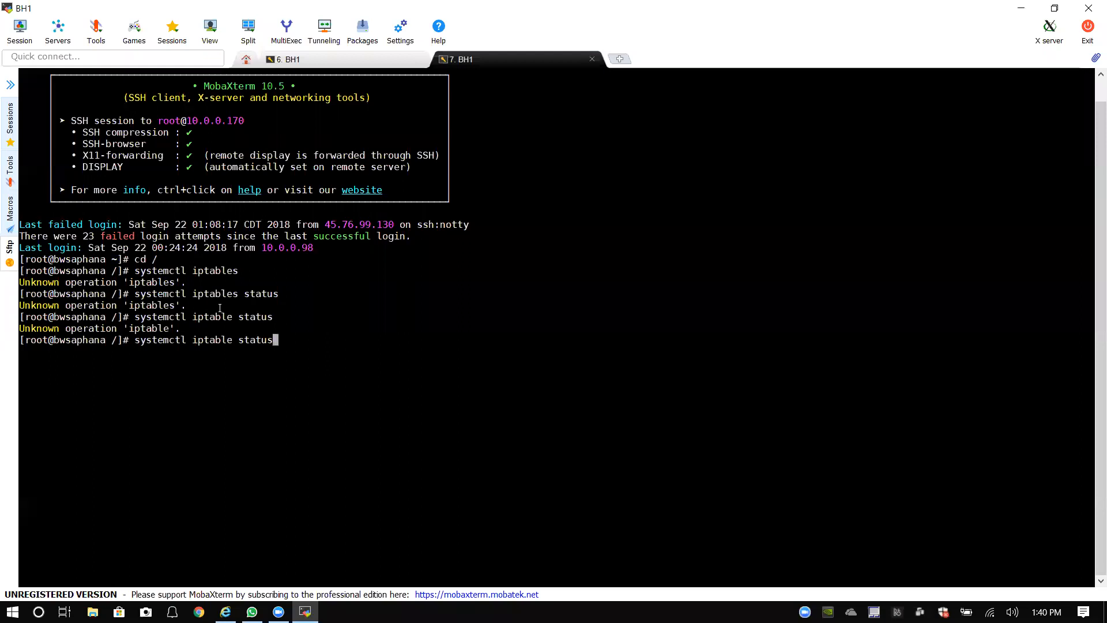
key(BackSpace)
key(BackSpace)
key(BackSpace)
key(BackSpace)
key(BackSpace)
key(BackSpace)
key(BackSpace)
text(s)
Step: Search Google for 'disable selinux in RHEL 7.2'
click(225, 611)
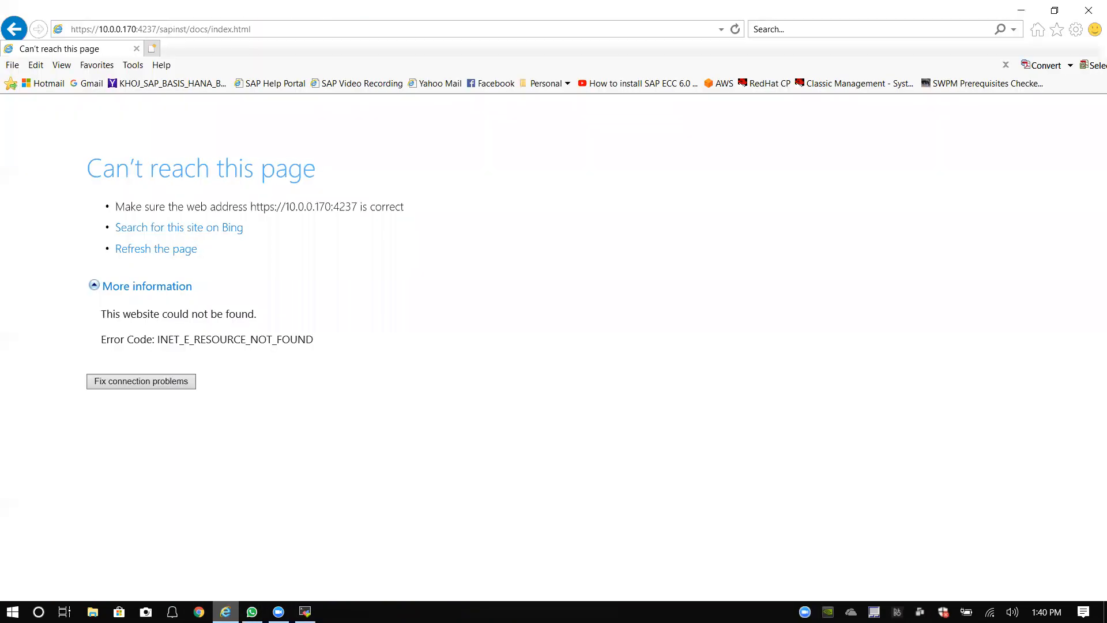
click(214, 27)
text(www.gogole)
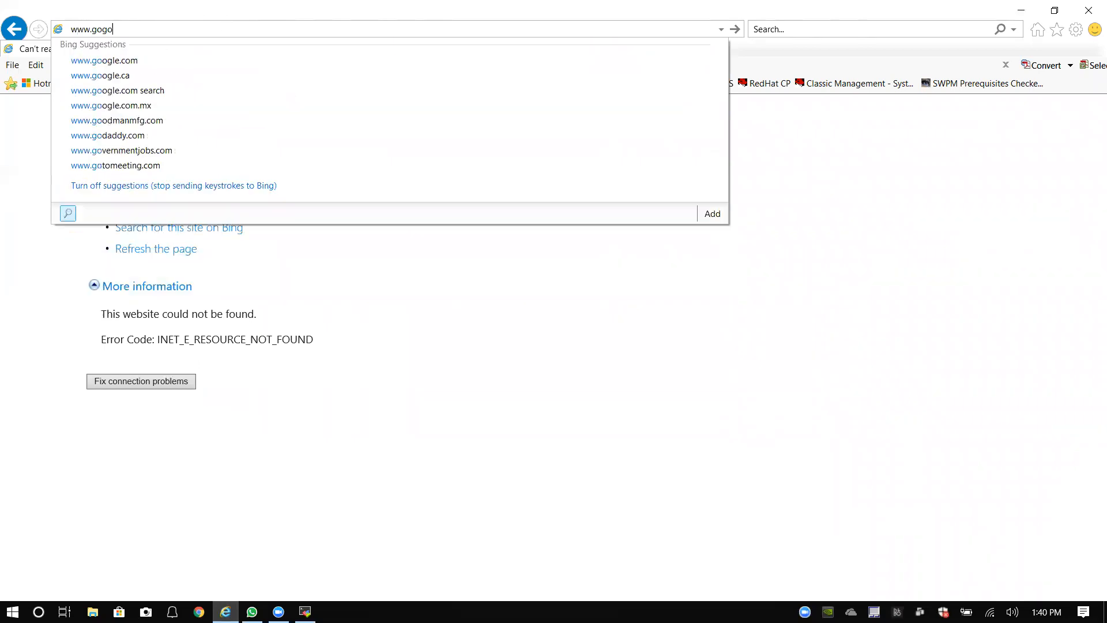
key(BackSpace)
key(BackSpace)
key(BackSpace)
key(BackSpace)
text(o)
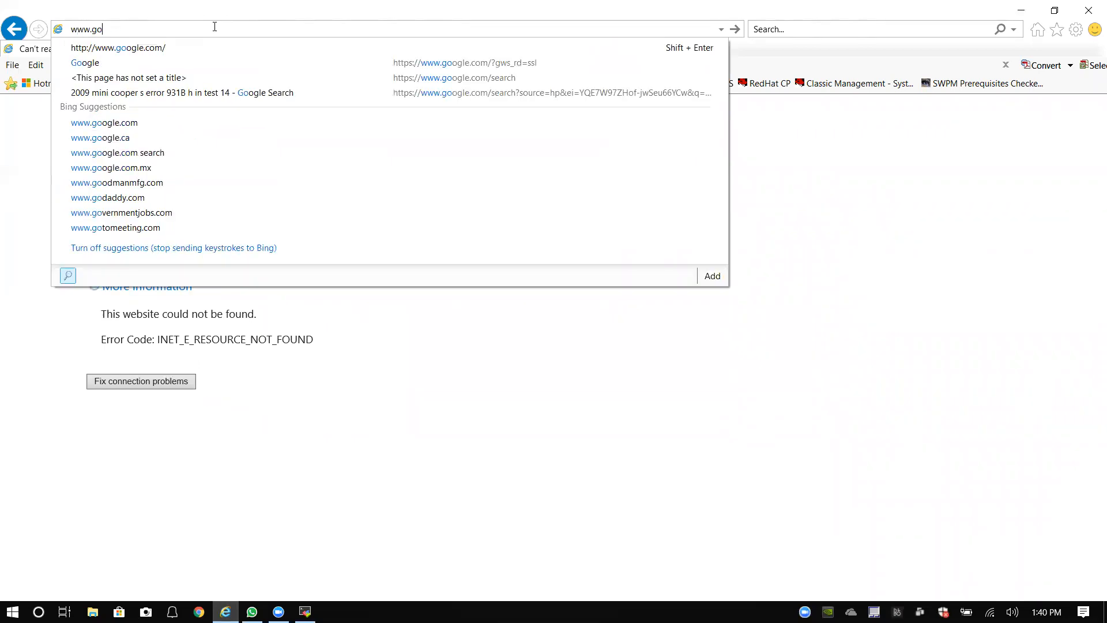
text(gle.c)
key(Return)
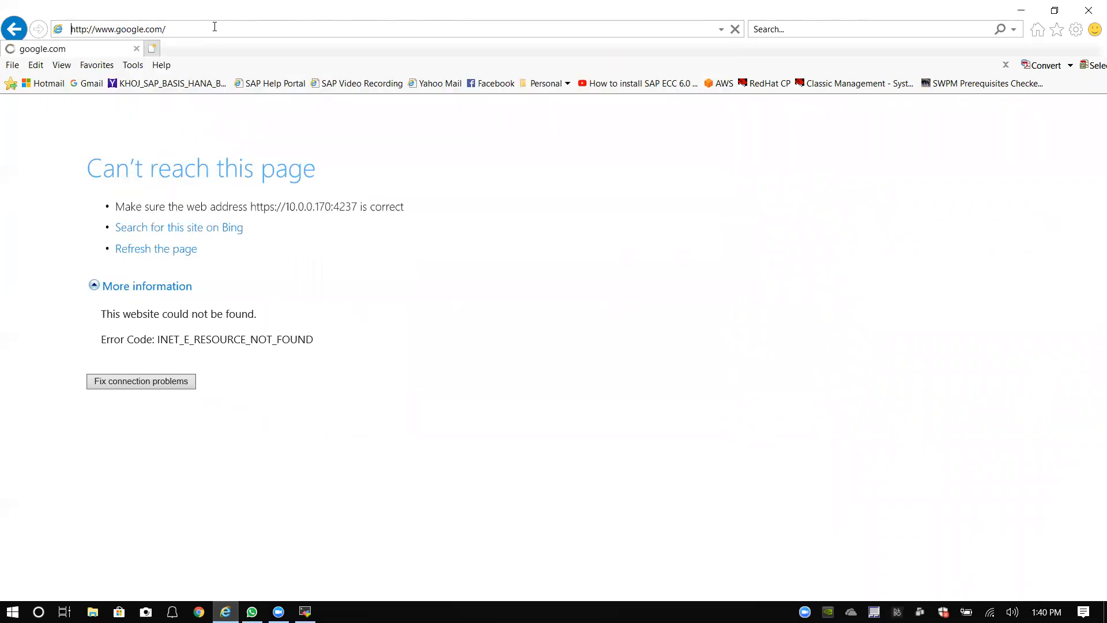
click(479, 338)
text(di)
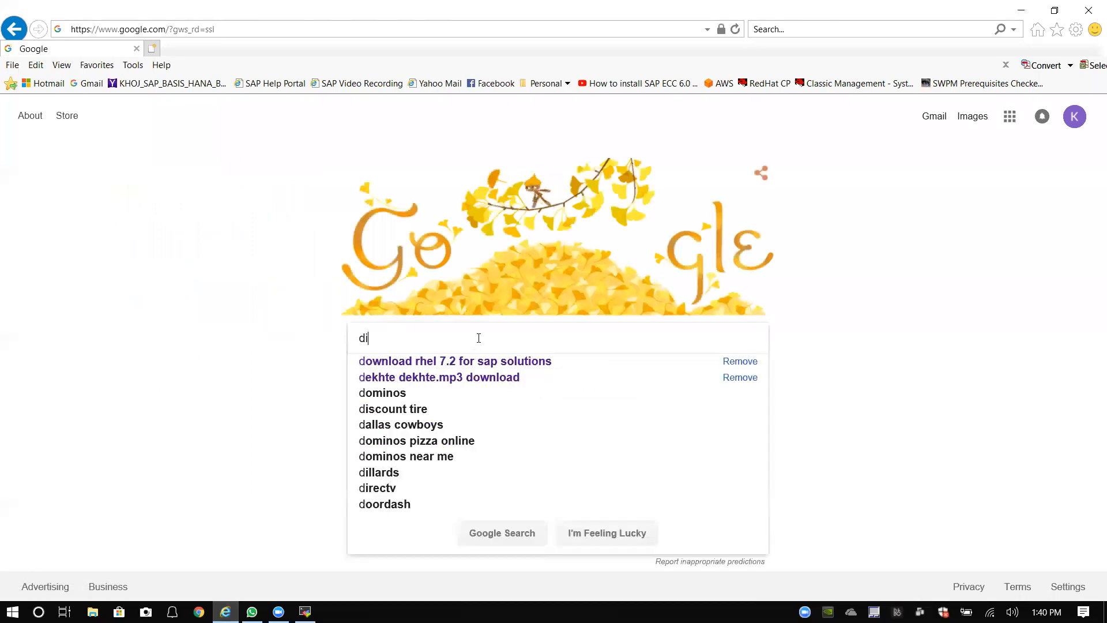
text(sable )
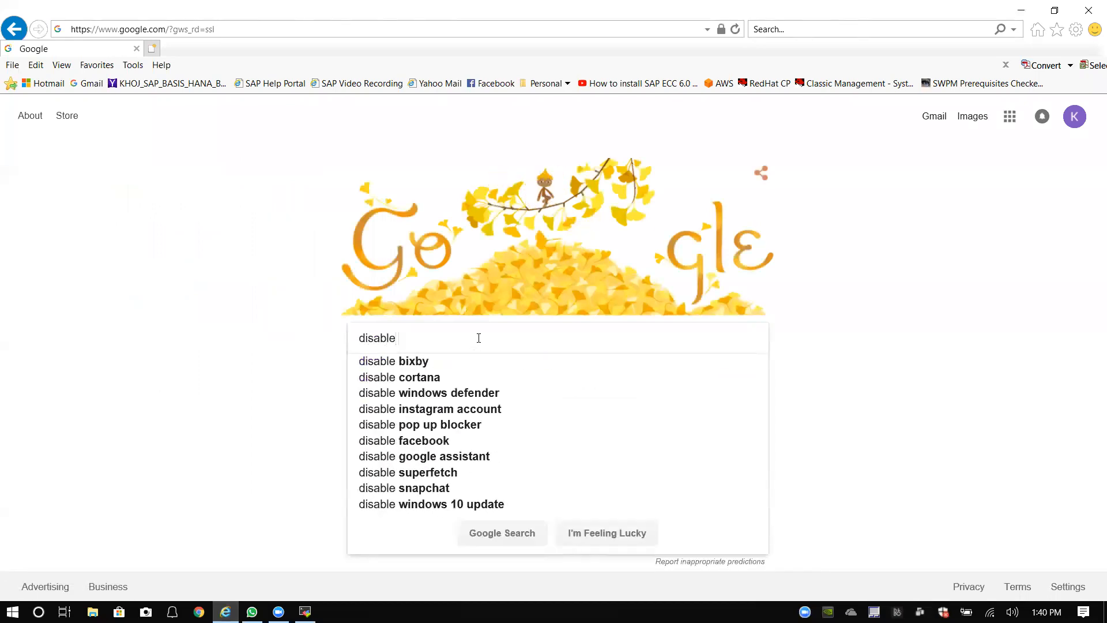
text(selinux )
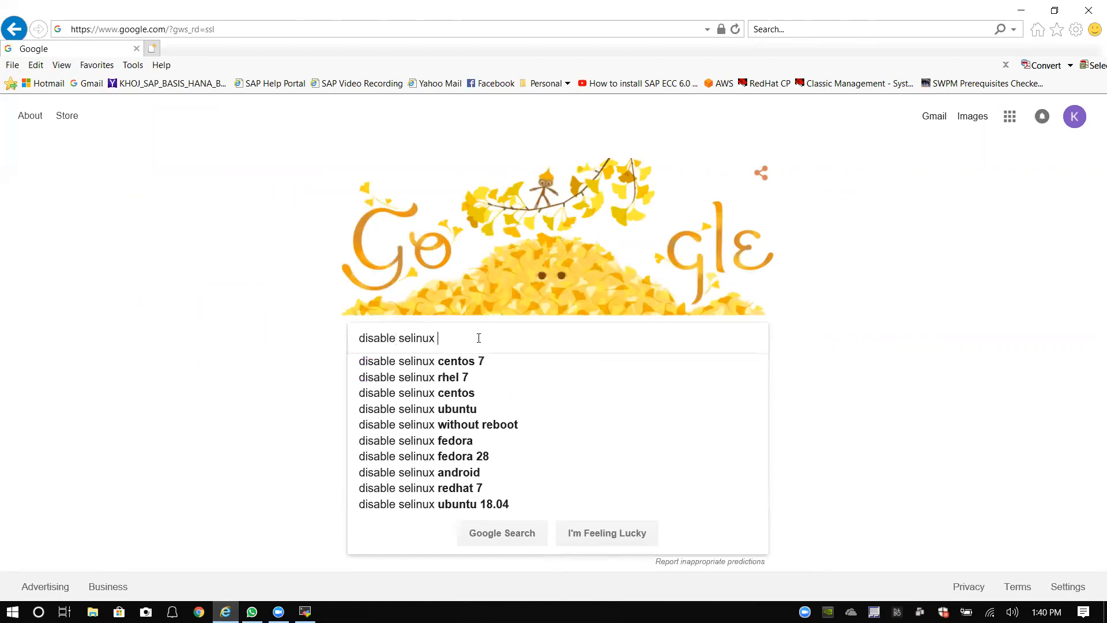
text(in RHEL 7.2)
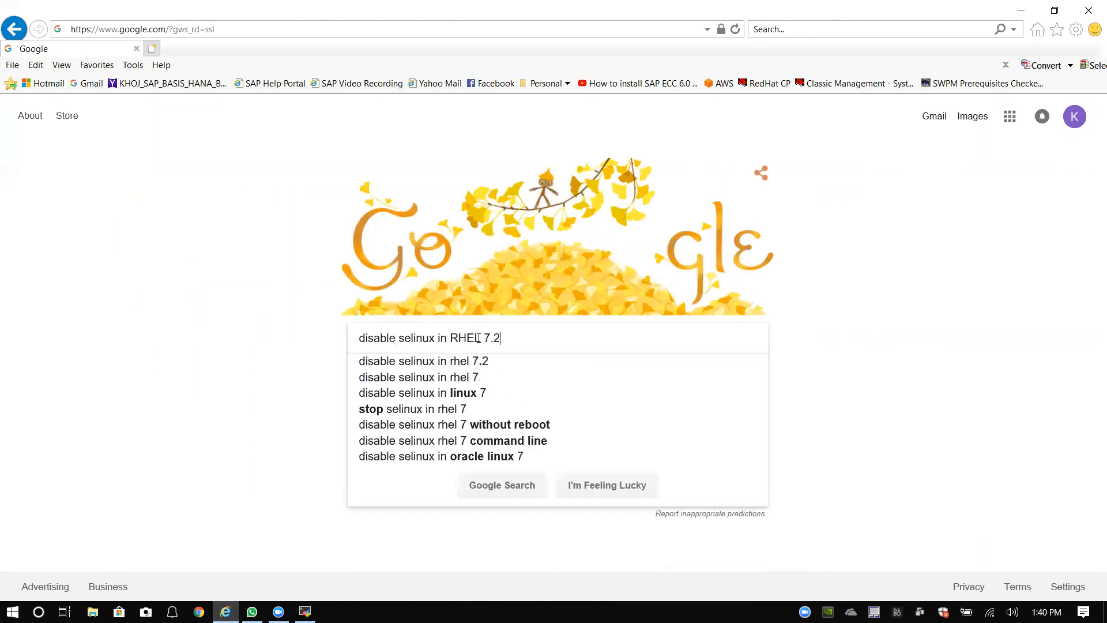
key(Return)
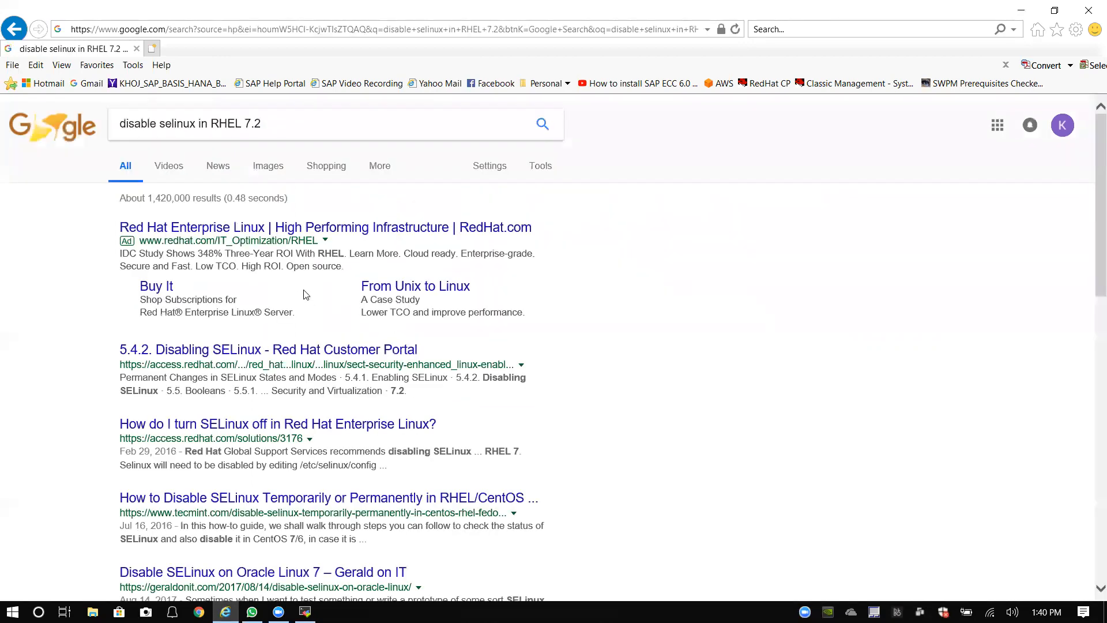
Step: Open Red Hat's Disabling SELinux guide and copy the /etc/selinux/config path
click(229, 354)
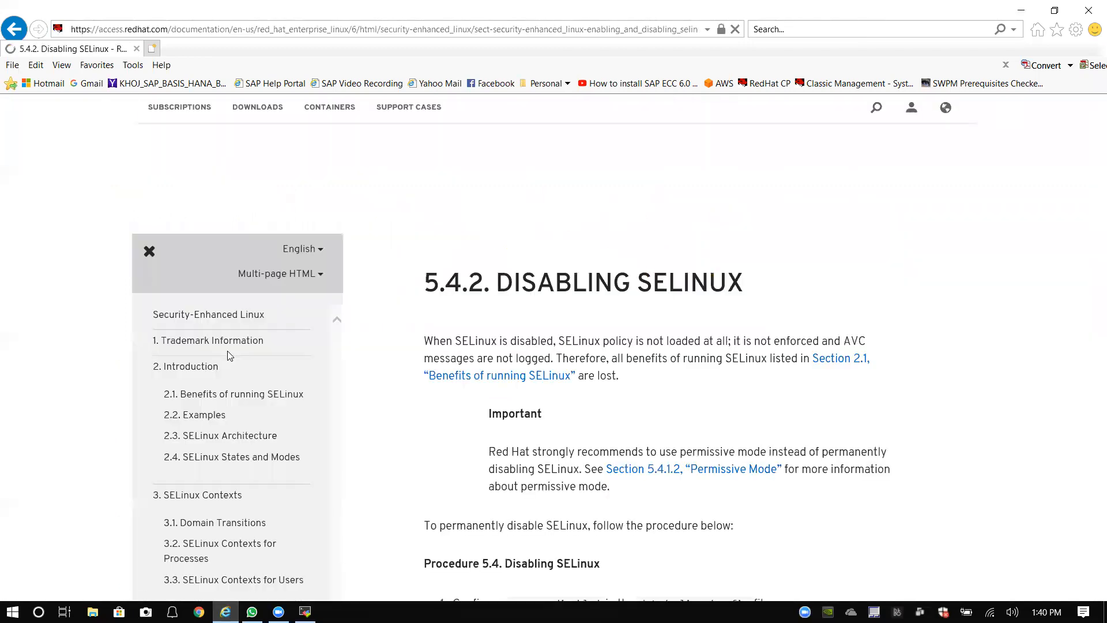
scroll(588, 477, down, 3)
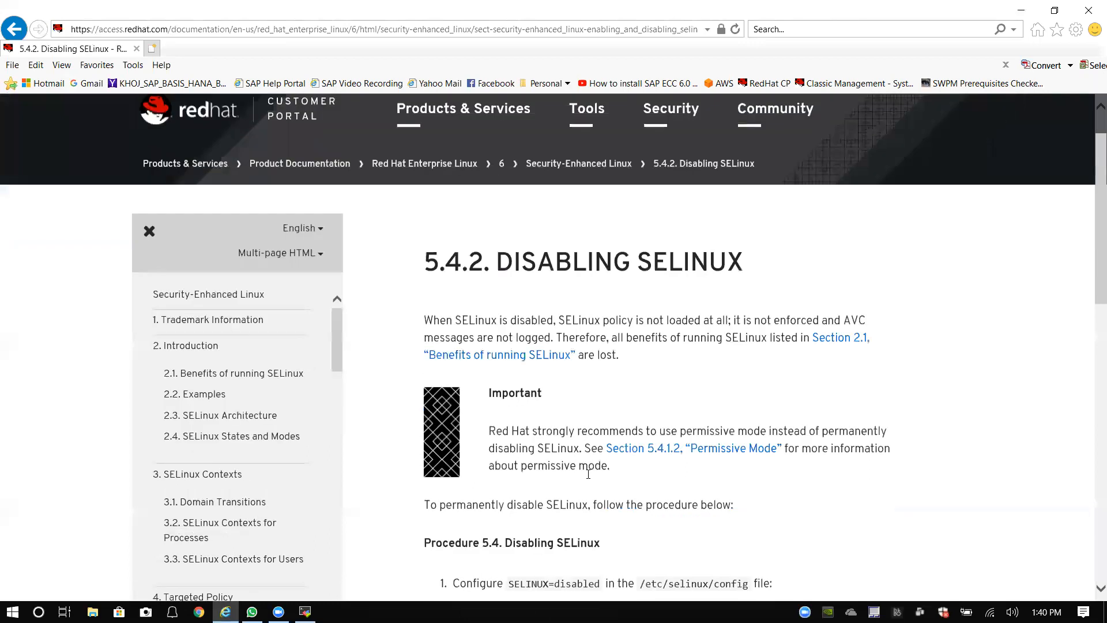
scroll(587, 471, down, 4)
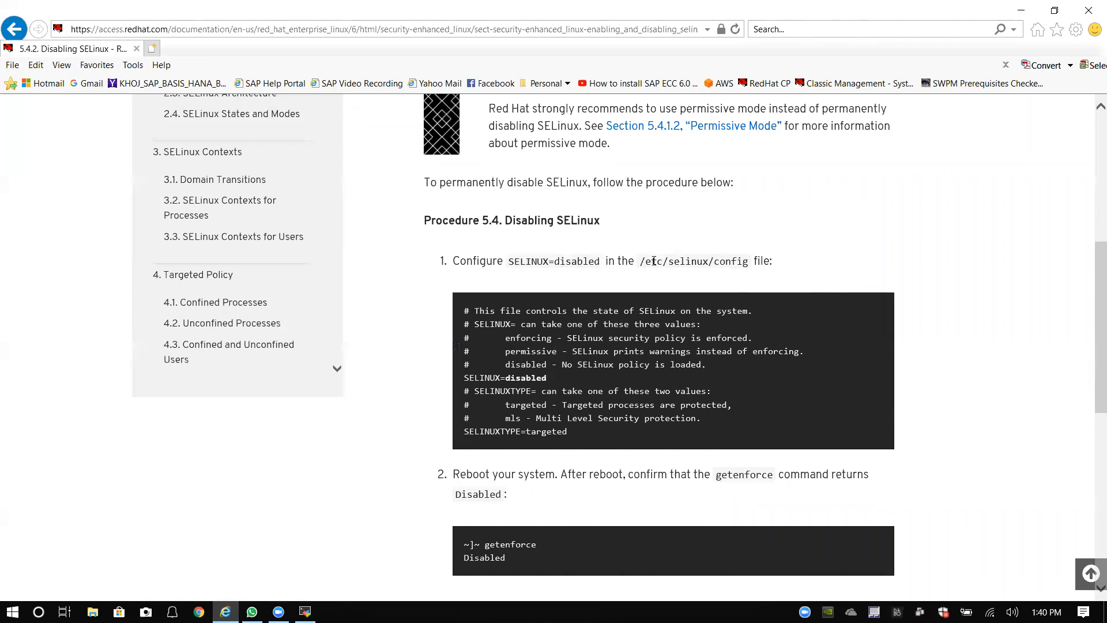
drag(640, 261, 753, 263)
right_click(726, 264)
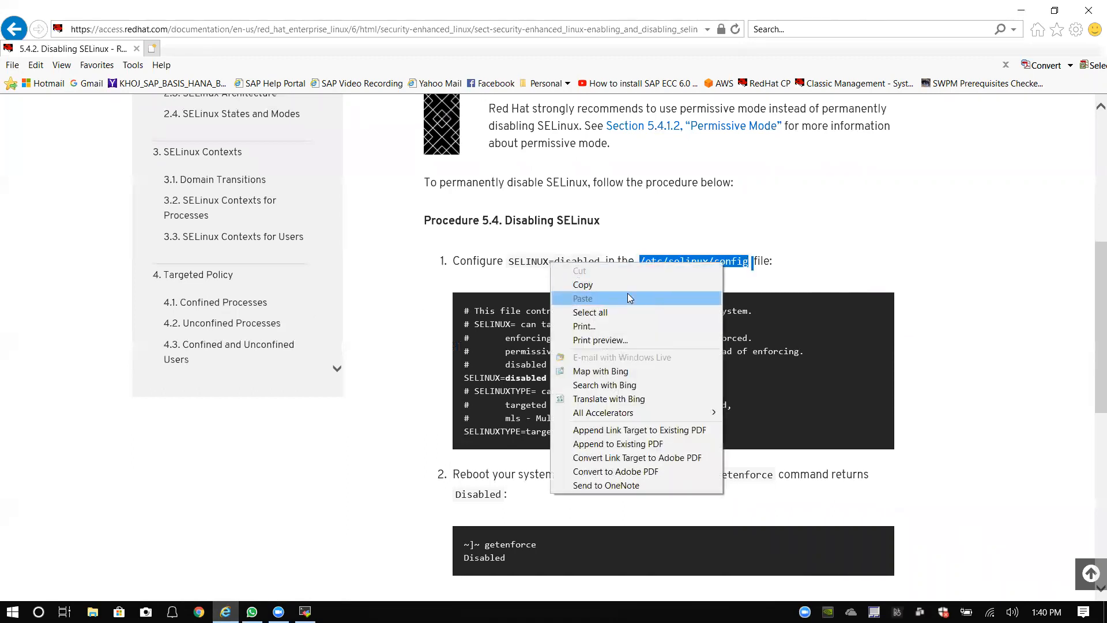
click(625, 285)
scroll(515, 304, down, 4)
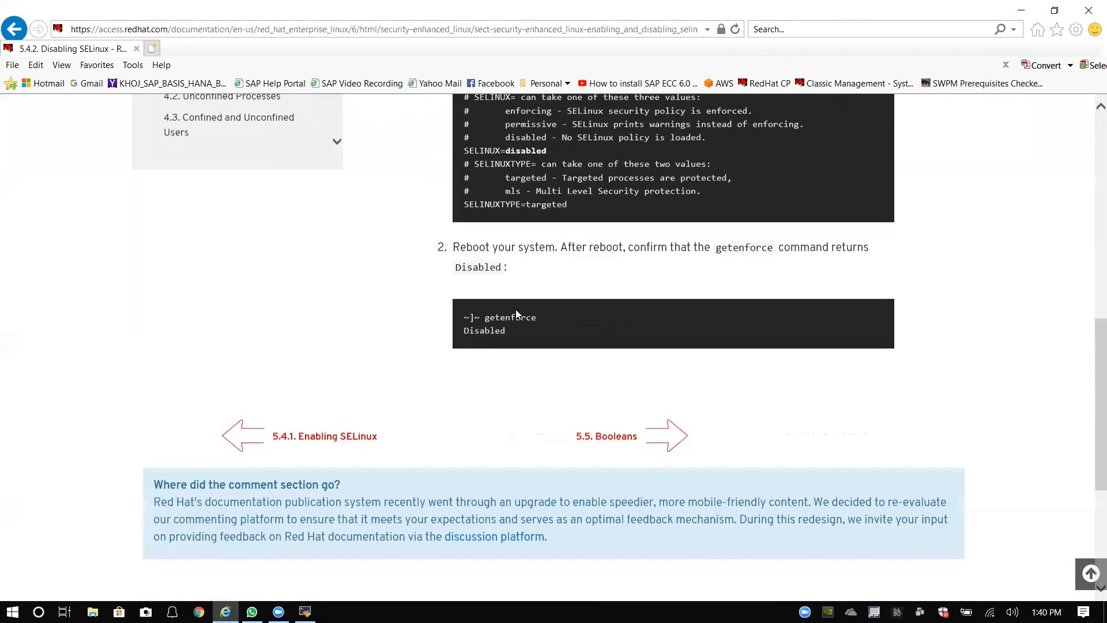
scroll(388, 395, up, 10)
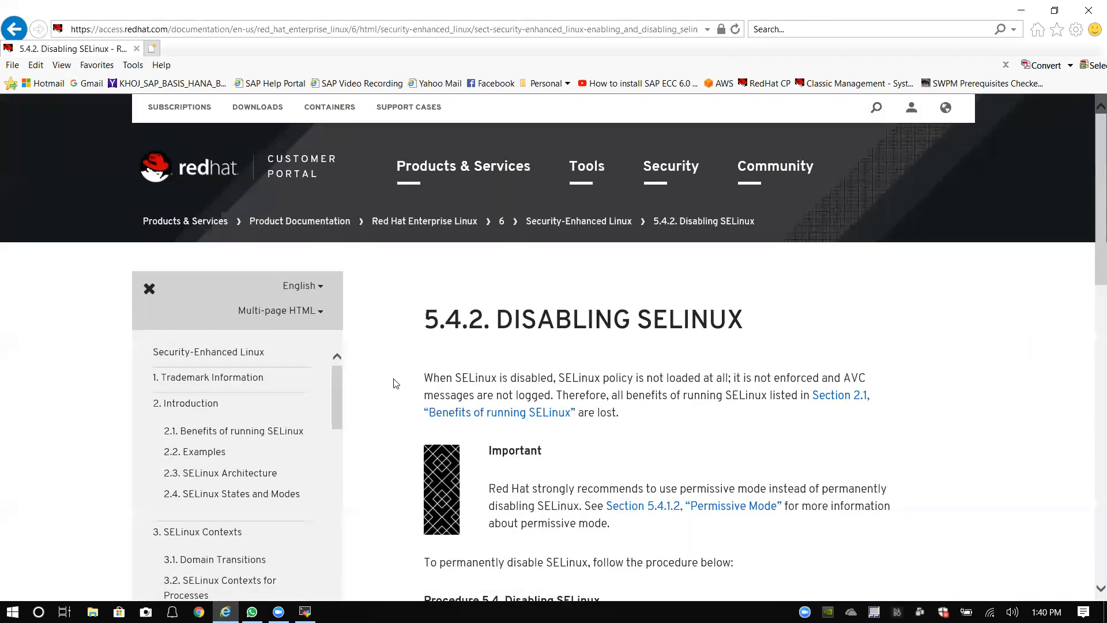
Step: Go back and search for 'disable iptables in RHEL 7.2' instead
click(13, 28)
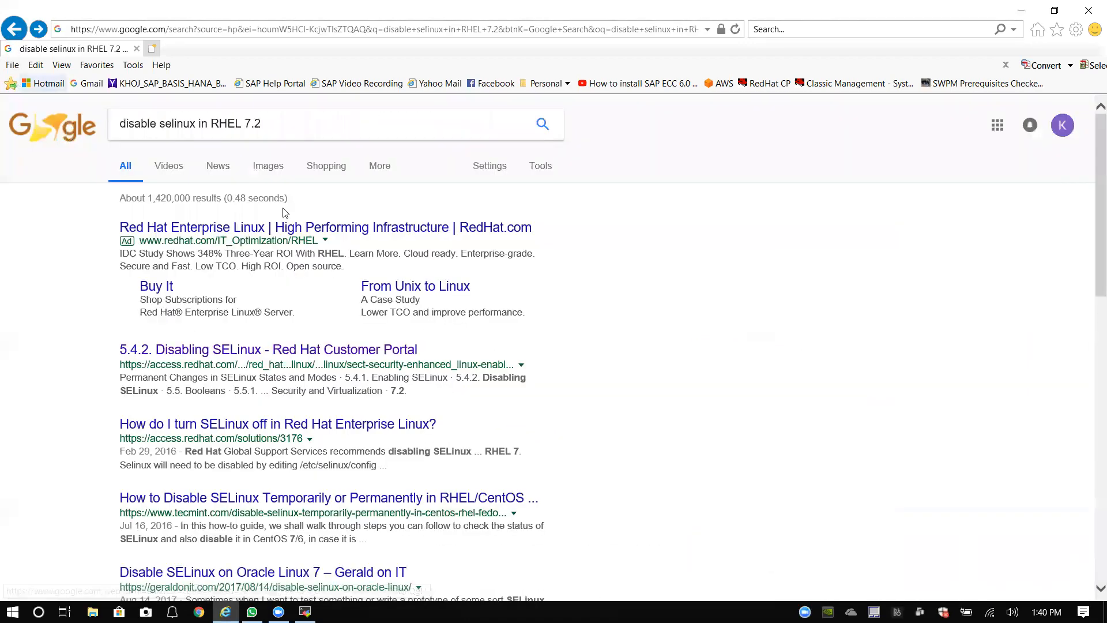
click(304, 122)
click(194, 130)
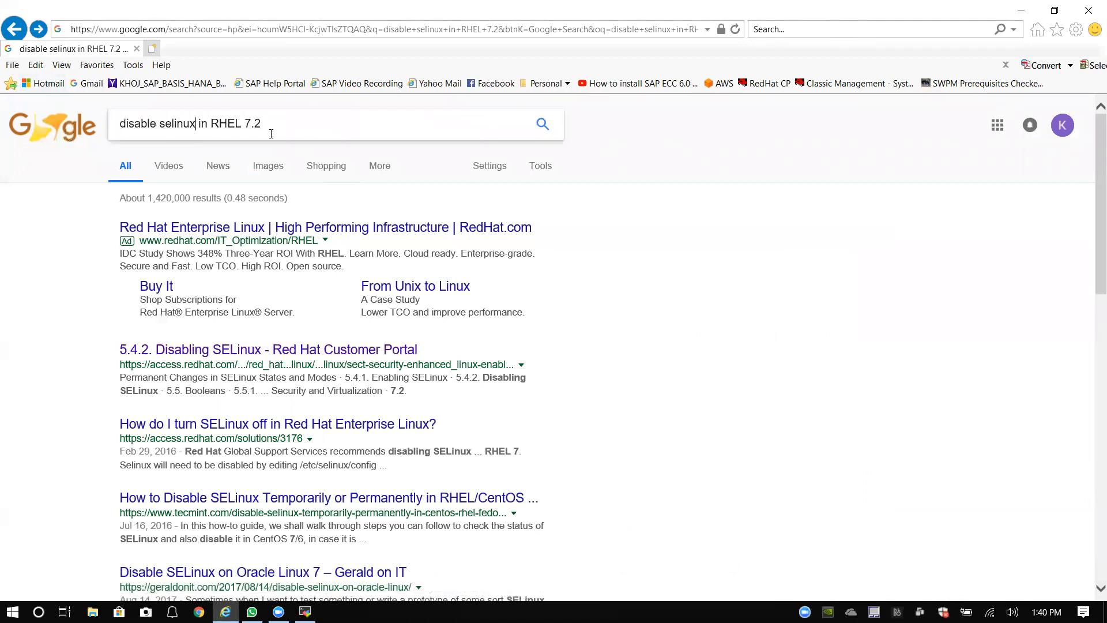
key(BackSpace)
key(BackSpace)
key(BackSpace)
key(BackSpace)
key(BackSpace)
key(BackSpace)
key(BackSpace)
text(iptabe)
key(BackSpace)
text(les)
key(Return)
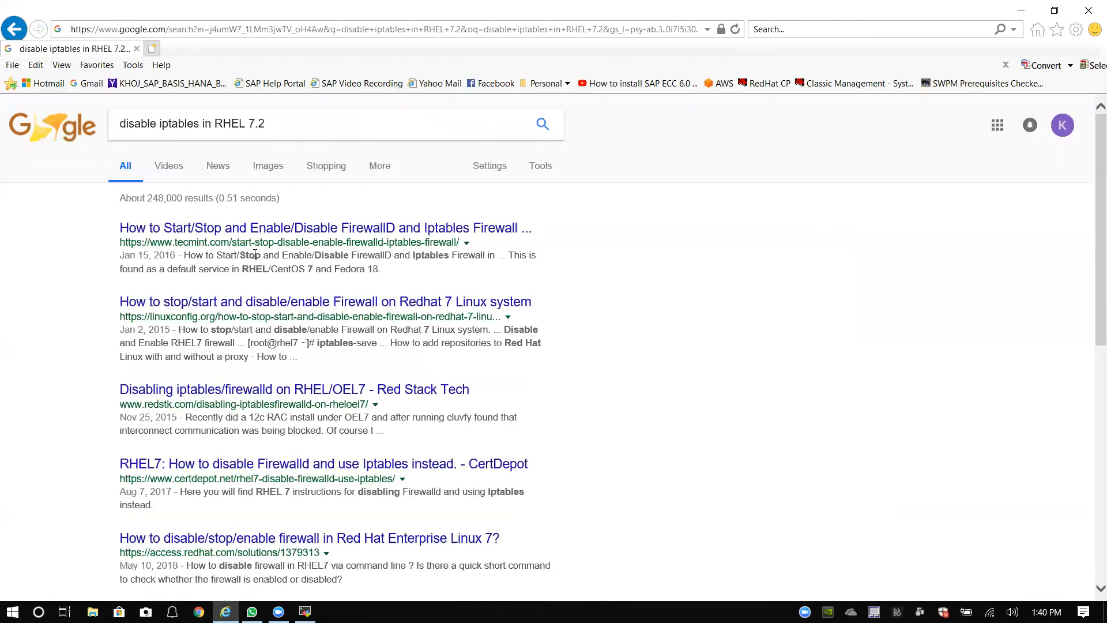
Step: Check the firewall with 'systemctl status firewalld'
click(305, 611)
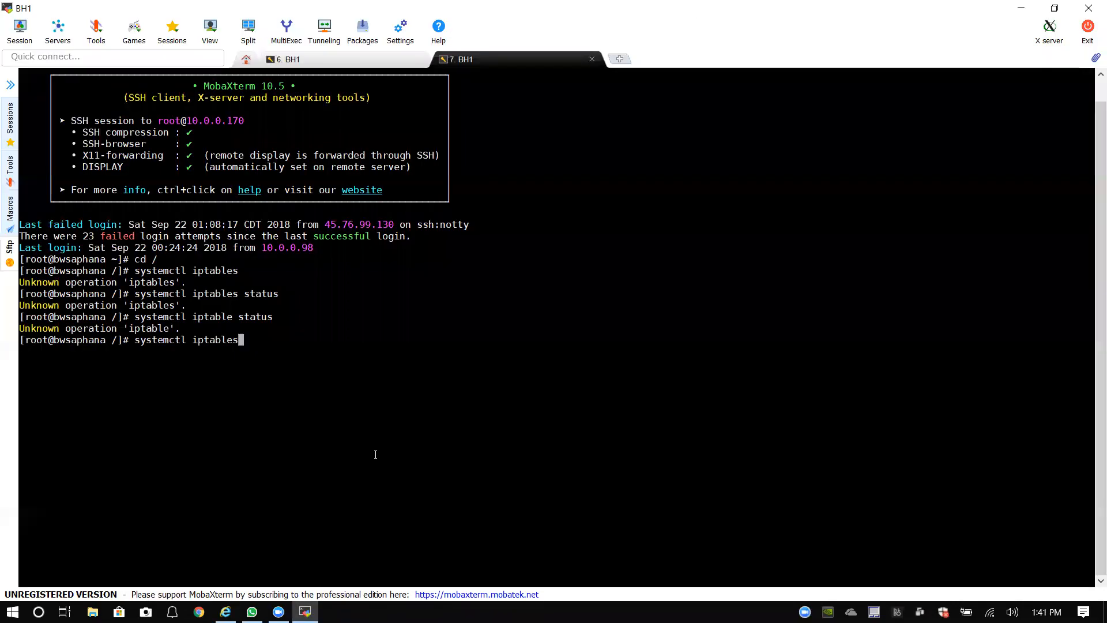
key(BackSpace)
key(BackSpace)
key(BackSpace)
key(BackSpace)
key(BackSpace)
key(BackSpace)
key(BackSpace)
key(BackSpace)
key(BackSpace)
key(BackSpace)
key(BackSpace)
key(BackSpace)
key(BackSpace)
key(BackSpace)
key(BackSpace)
key(BackSpace)
key(BackSpace)
key(BackSpace)
text(systemctl status firewalld)
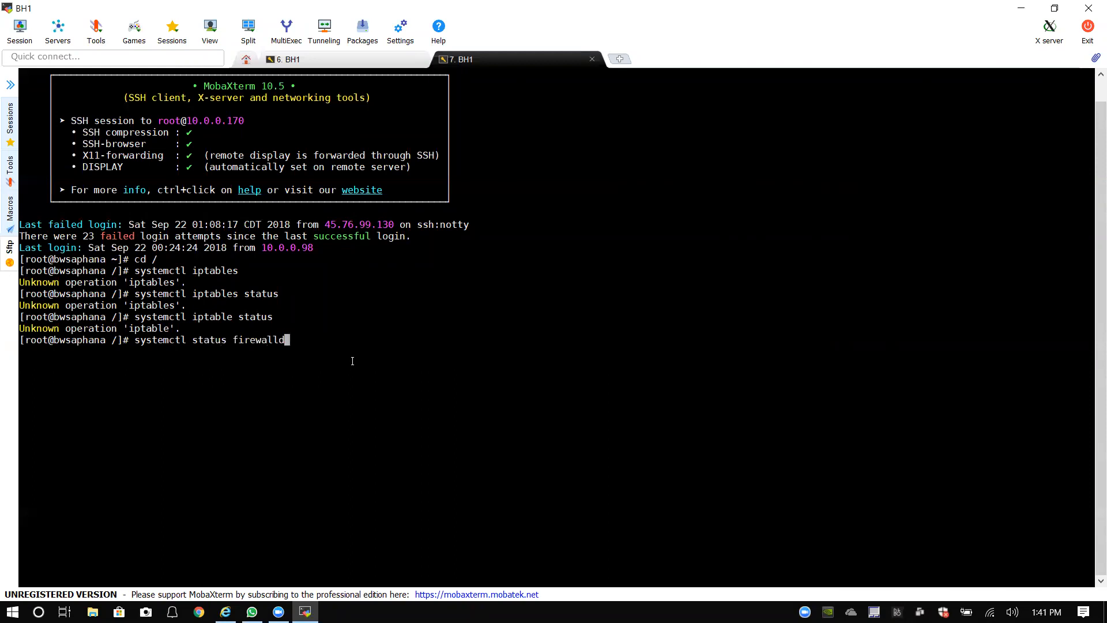
key(Return)
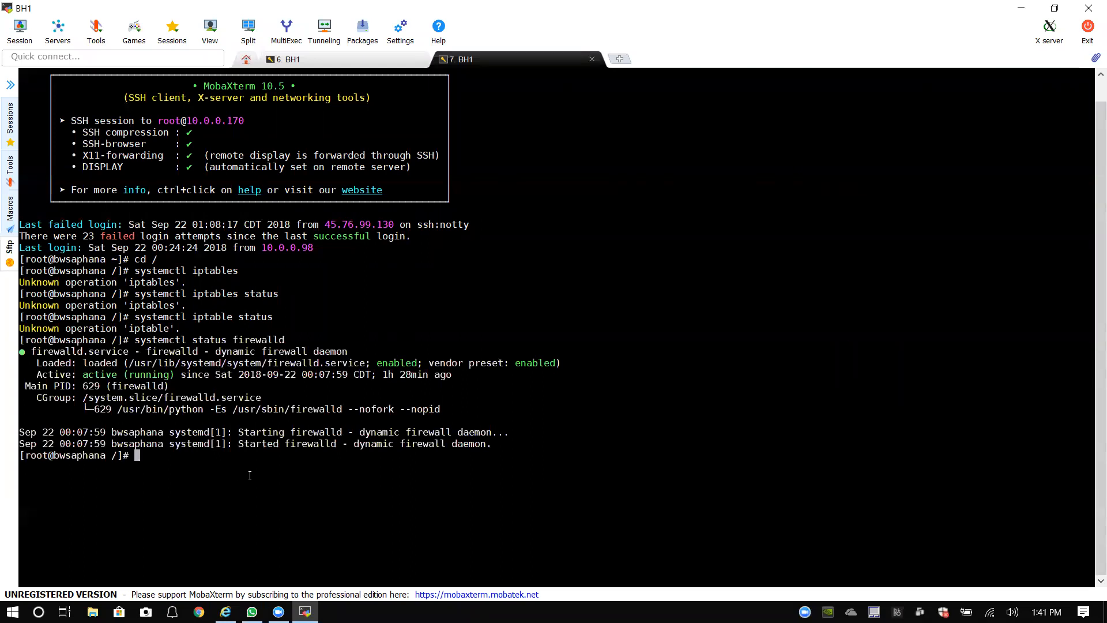
Step: Run 'systemctl stop firewalld', then recheck its status to confirm inactive (dead)
key(Up)
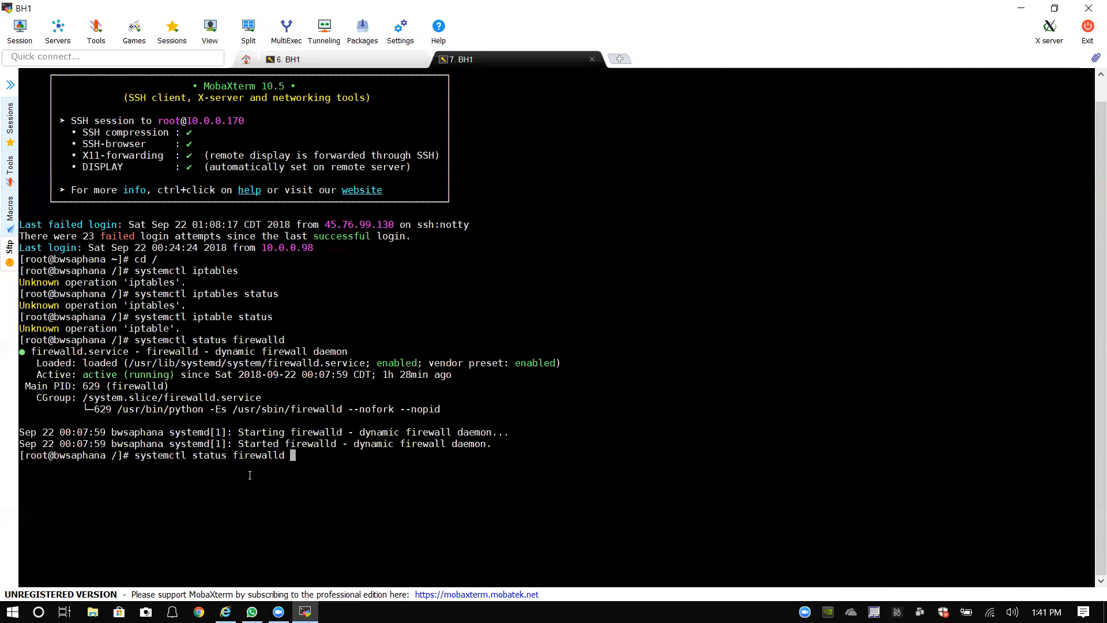
key(Left)
key(Left)
key(Left)
key(Left)
key(Left)
key(Left)
key(Left)
key(Left)
key(Left)
key(Left)
key(Left)
key(Left)
key(Left)
key(Left)
key(Left)
key(Left)
key(Left)
key(Right)
key(Right)
key(Right)
key(Delete)
key(Delete)
key(Delete)
key(BackSpace)
key(BackSpace)
key(BackSpace)
text(stop)
key(Right)
key(Right)
key(Right)
key(Right)
key(Right)
key(Right)
key(Right)
key(Right)
key(Right)
key(BackSpace)
key(Return)
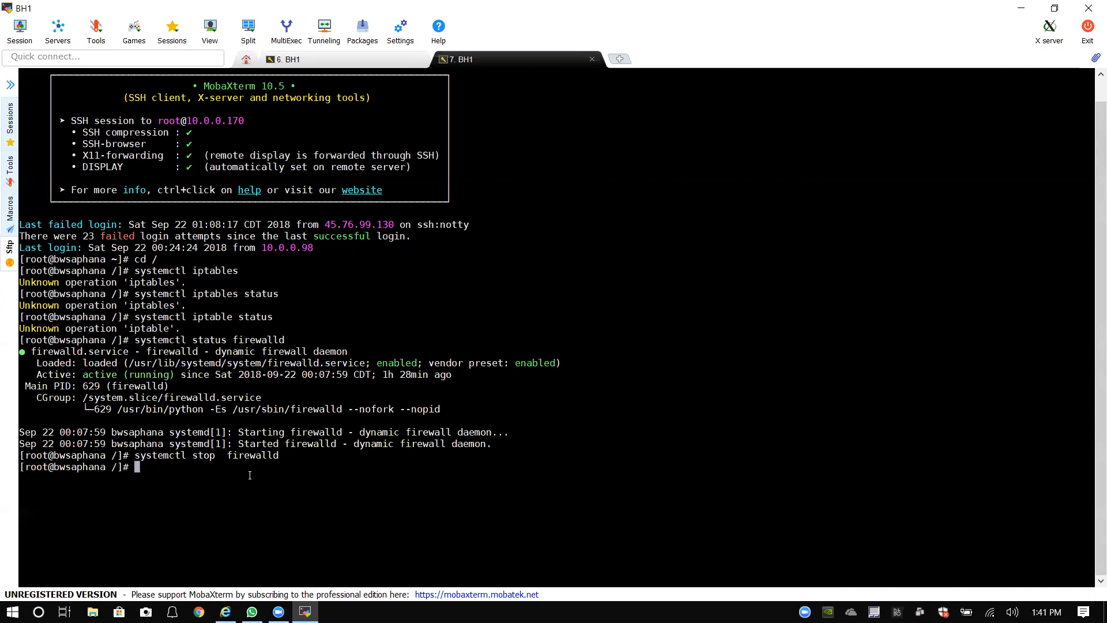
key(Up)
key(Up)
key(Return)
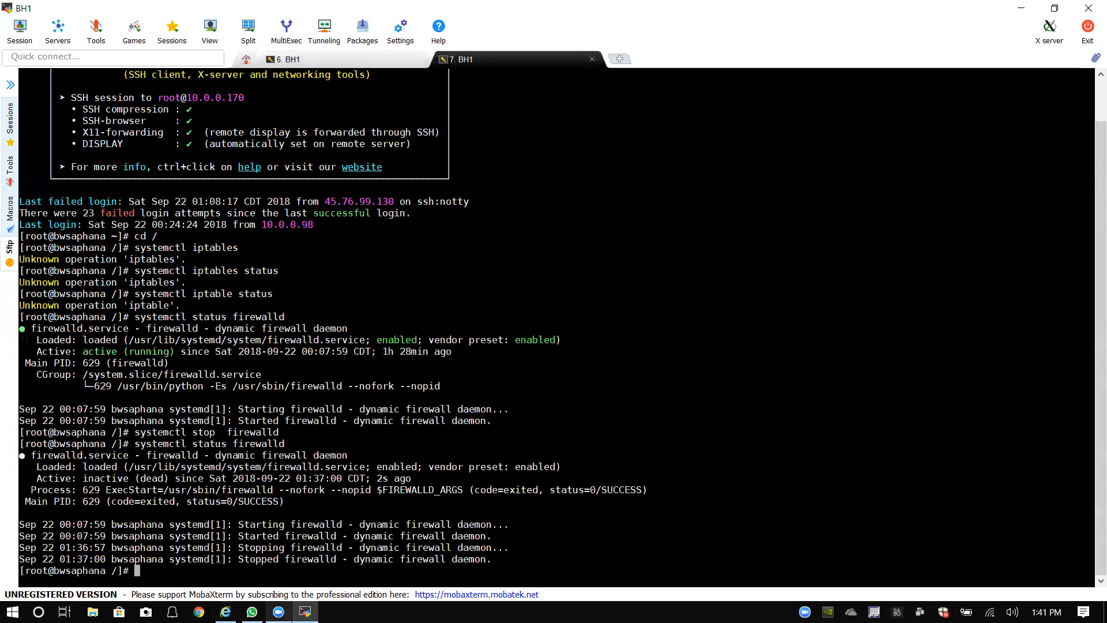
Step: In Internet Explorer, open the sapinst page at 10.0.0.170:4237 from the address history
click(225, 611)
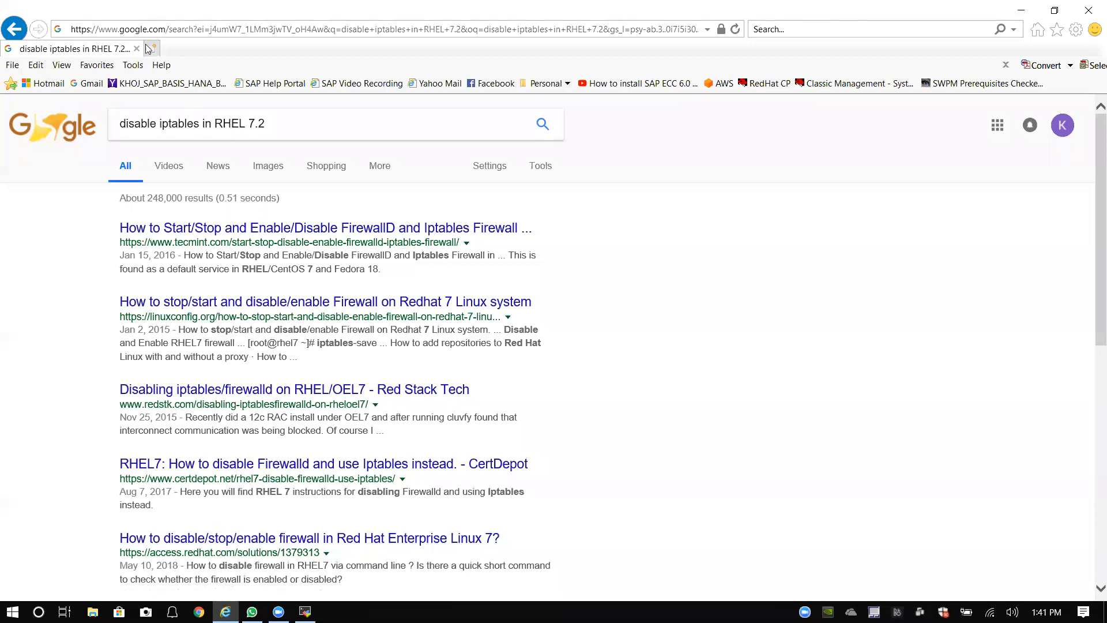
click(173, 27)
key(ctrl+v)
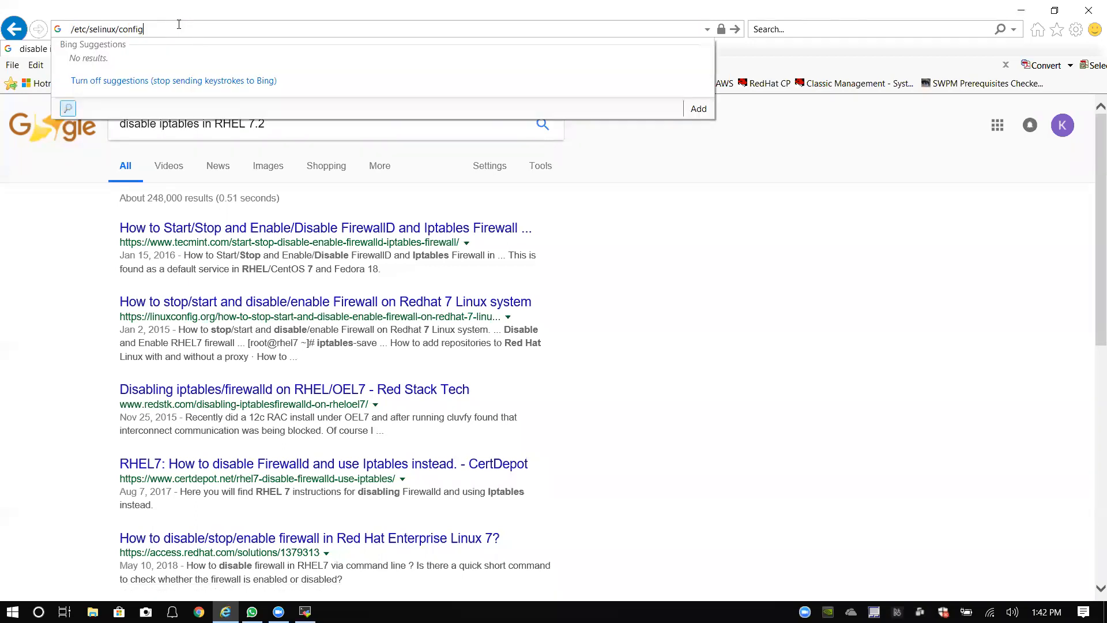
drag(177, 27, 81, 37)
key(BackSpace)
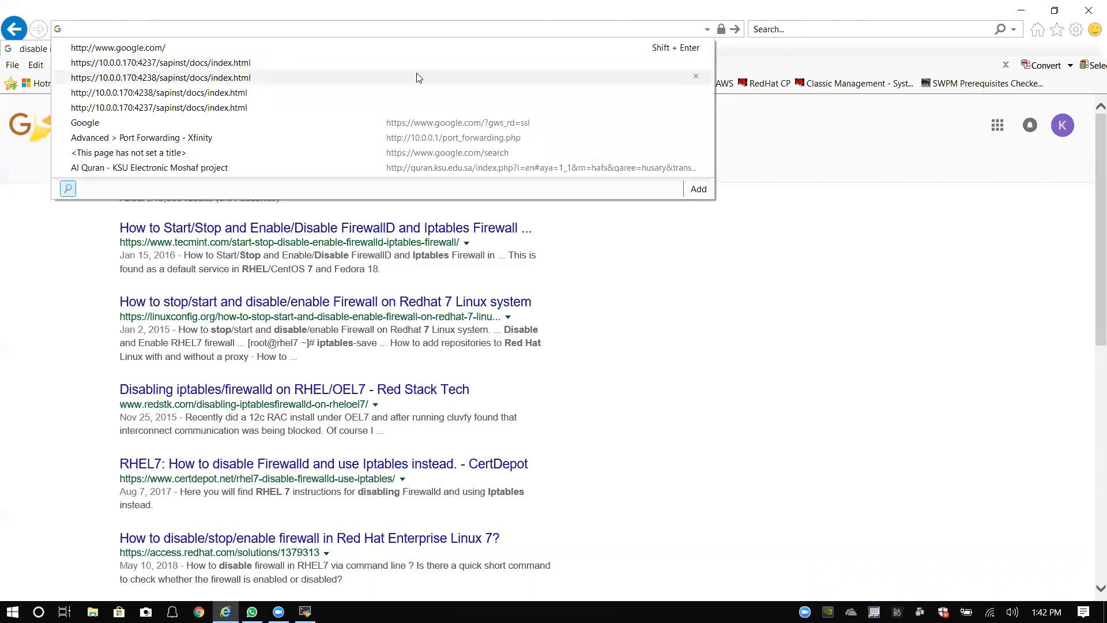
click(188, 64)
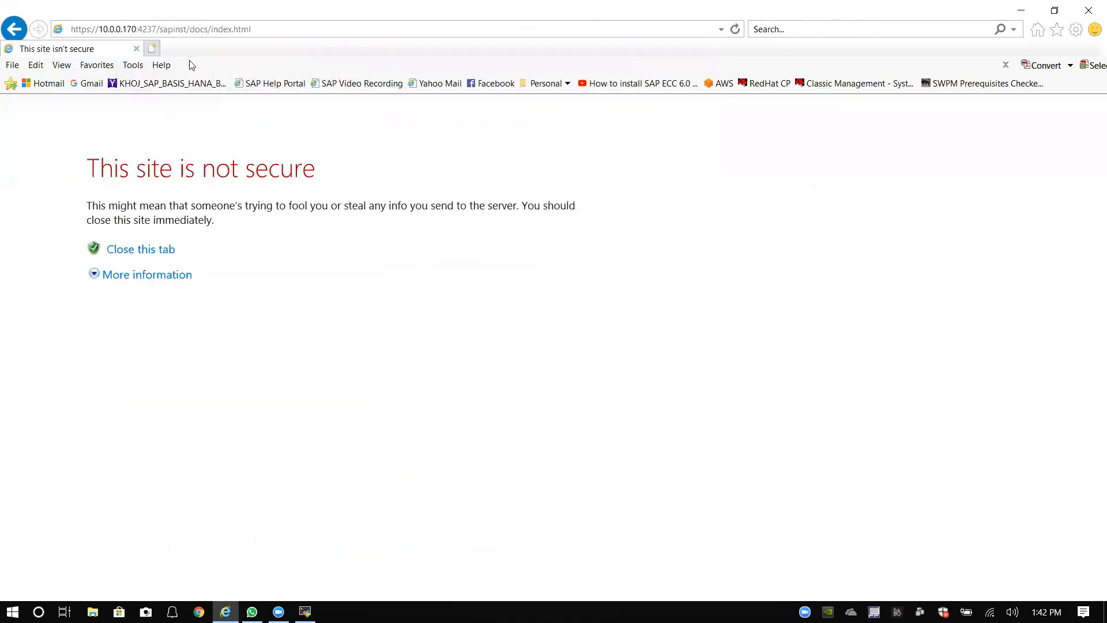
Step: Bypass the certificate warning and sign in to the server as root with its password
click(159, 277)
click(179, 408)
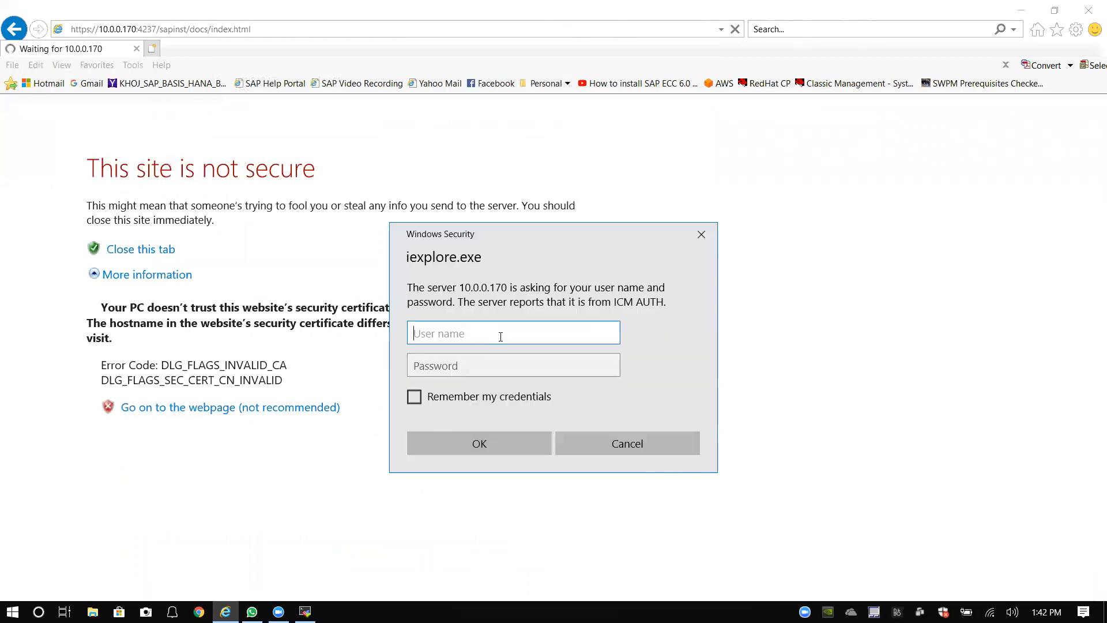
text(root)
key(Tab)
text(•••••••)
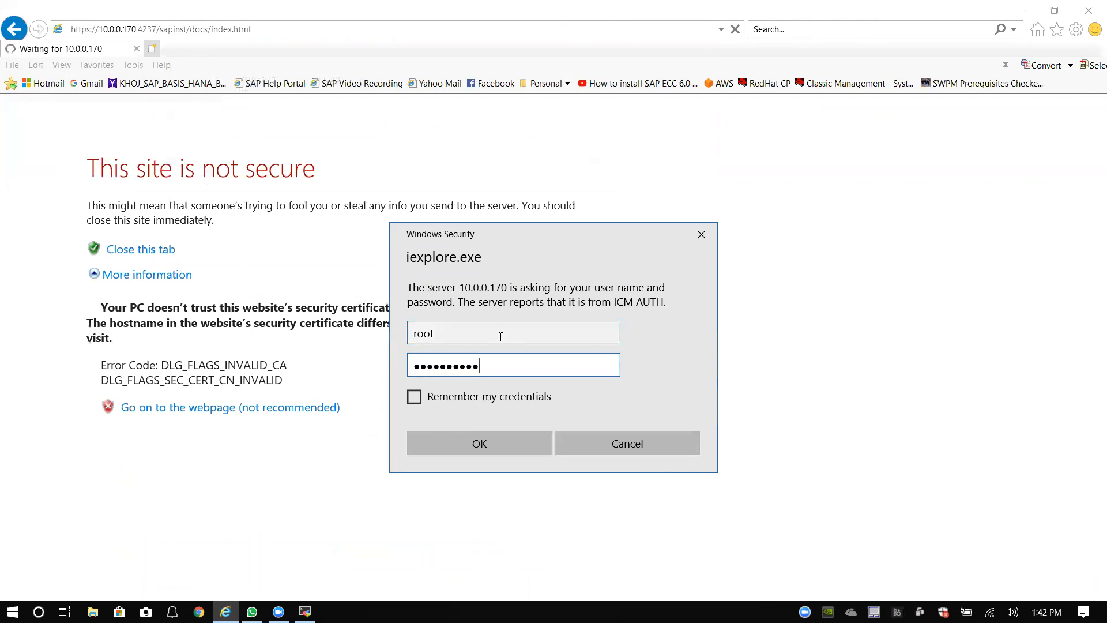
text(•••)
click(498, 446)
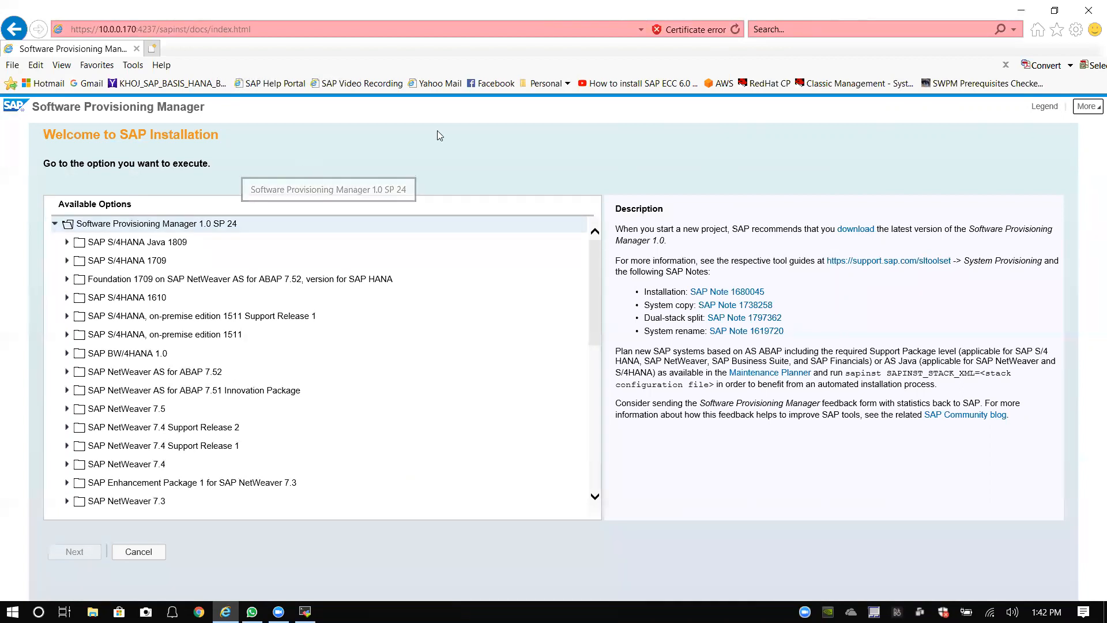
Step: While the SWPM welcome page loads, open and close the address bar's recent-addresses list
click(641, 30)
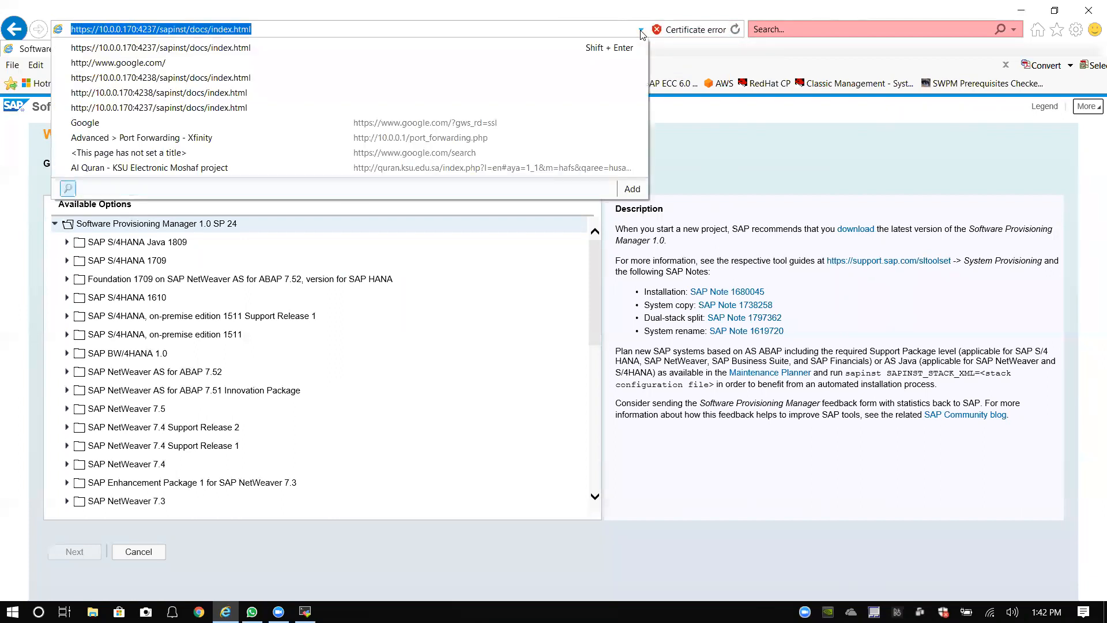
click(683, 54)
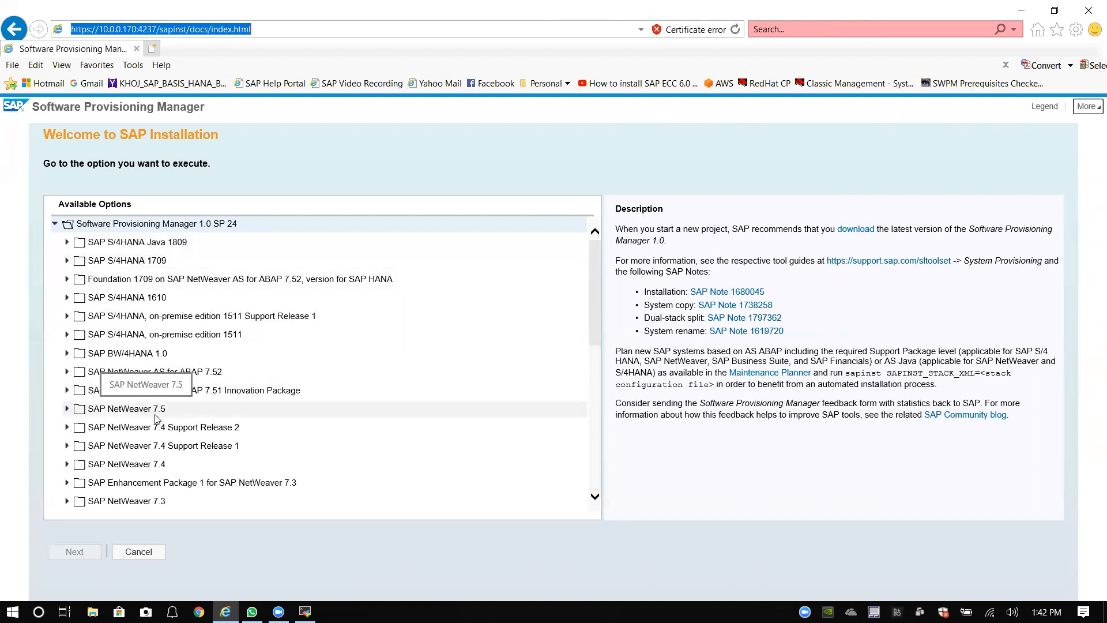
Step: Choose SAP NetWeaver 7.5 > SAP HANA Database > Preparations > Prerequisites Check and continue
scroll(159, 415, down, 10)
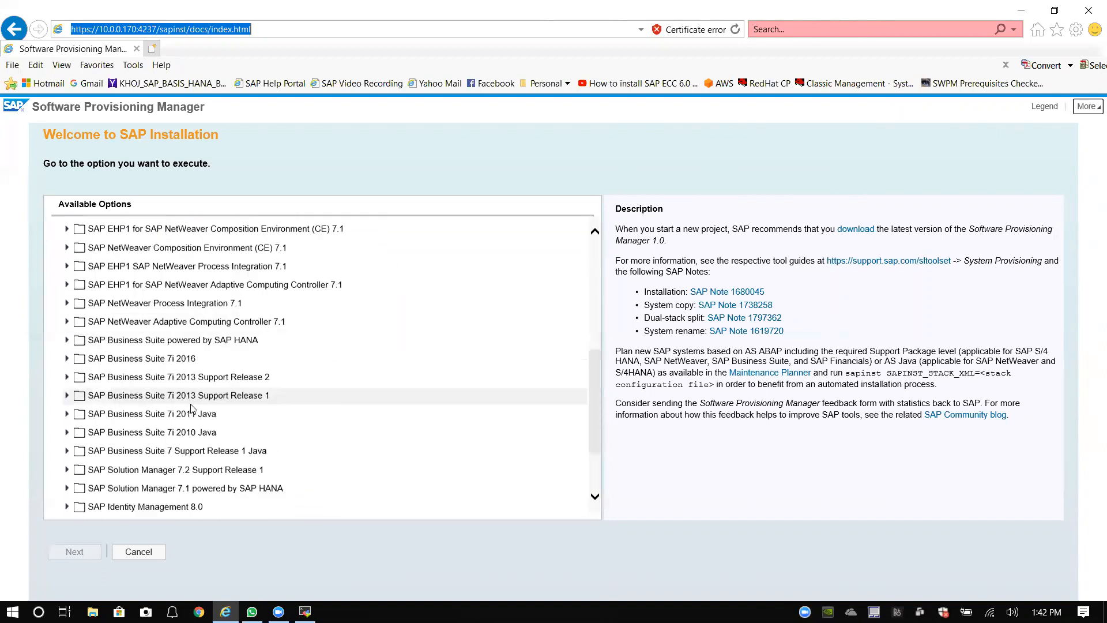
scroll(192, 409, up, 10)
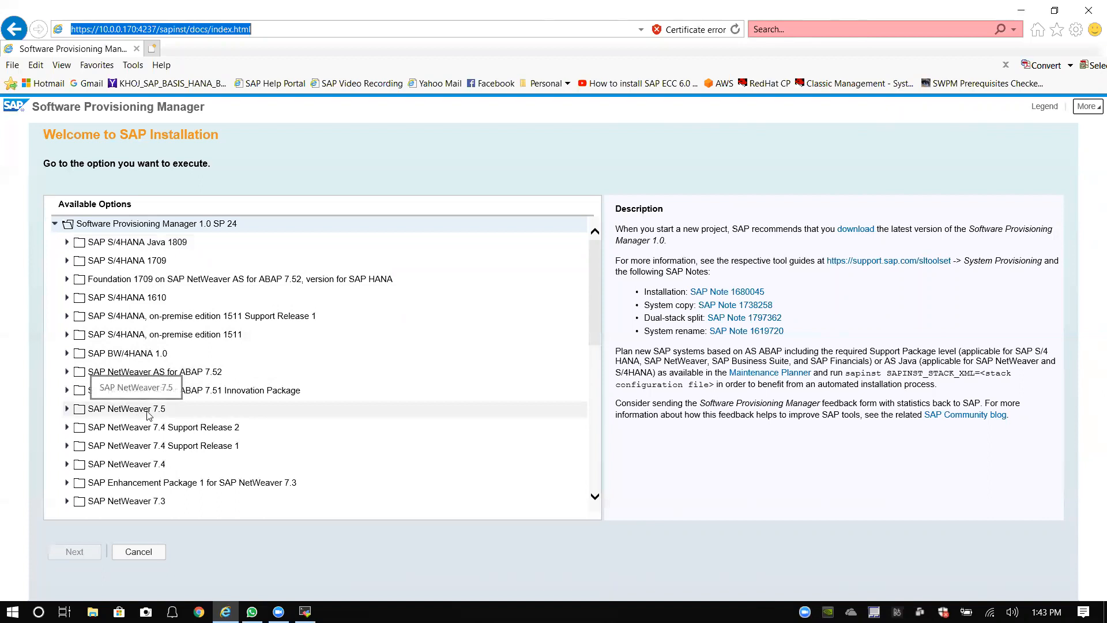
click(67, 409)
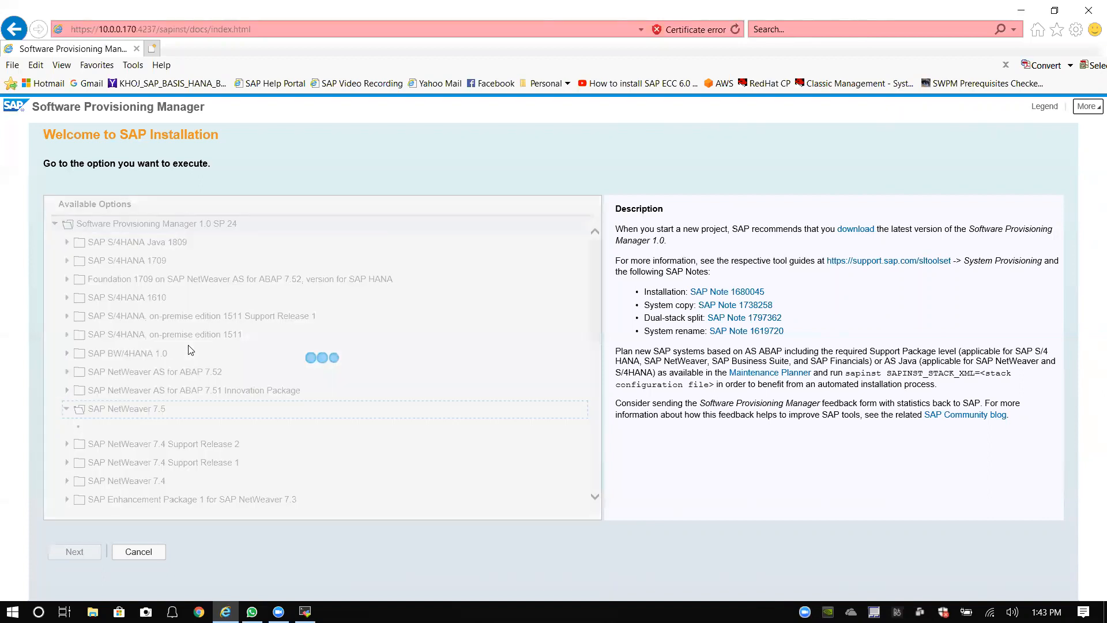
scroll(196, 345, down, 2)
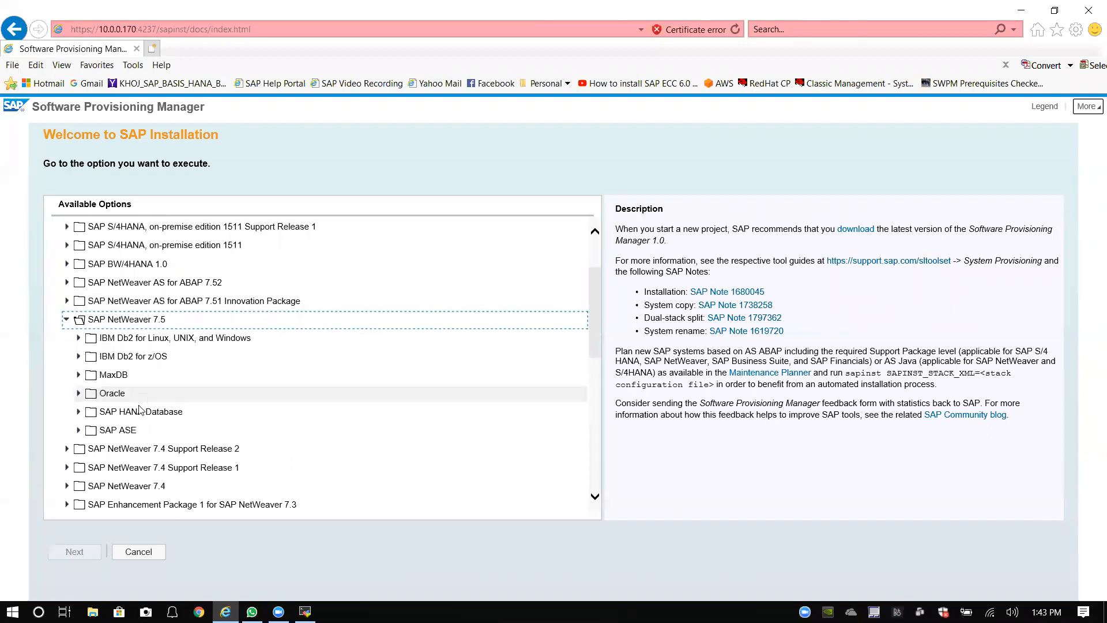
drag(81, 412, 80, 414)
click(79, 415)
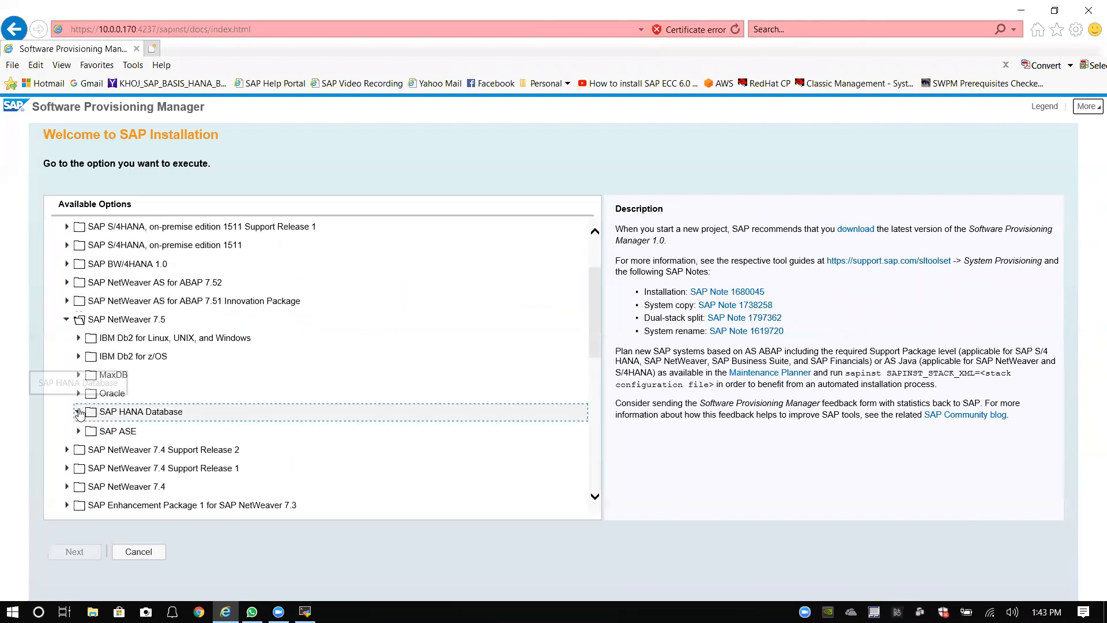
scroll(184, 384, down, 1)
scroll(185, 384, down, 3)
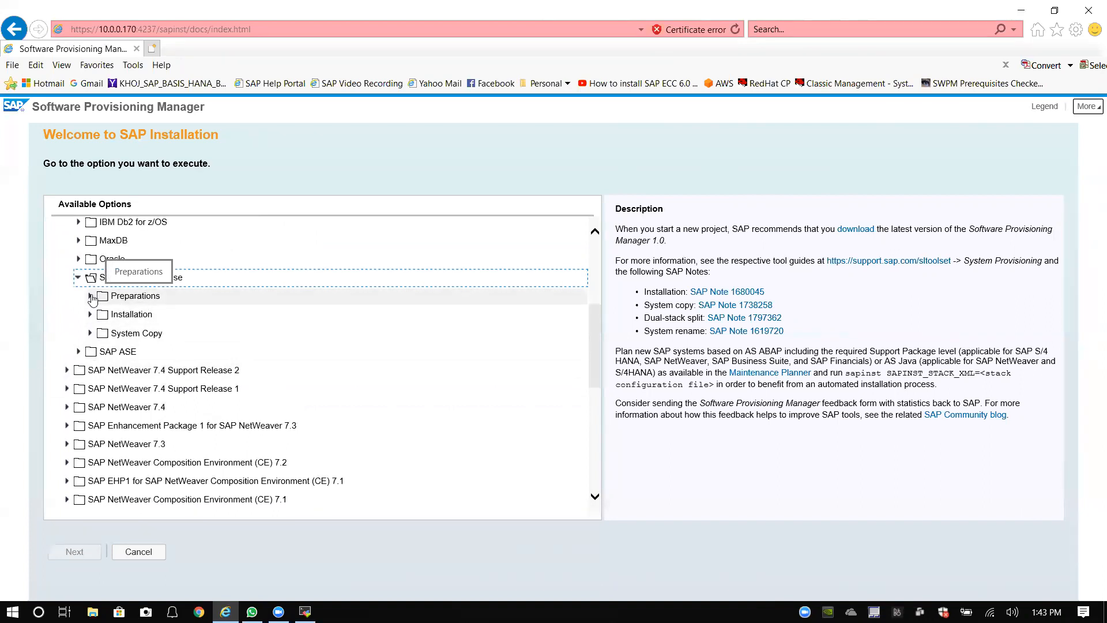
click(90, 296)
click(155, 316)
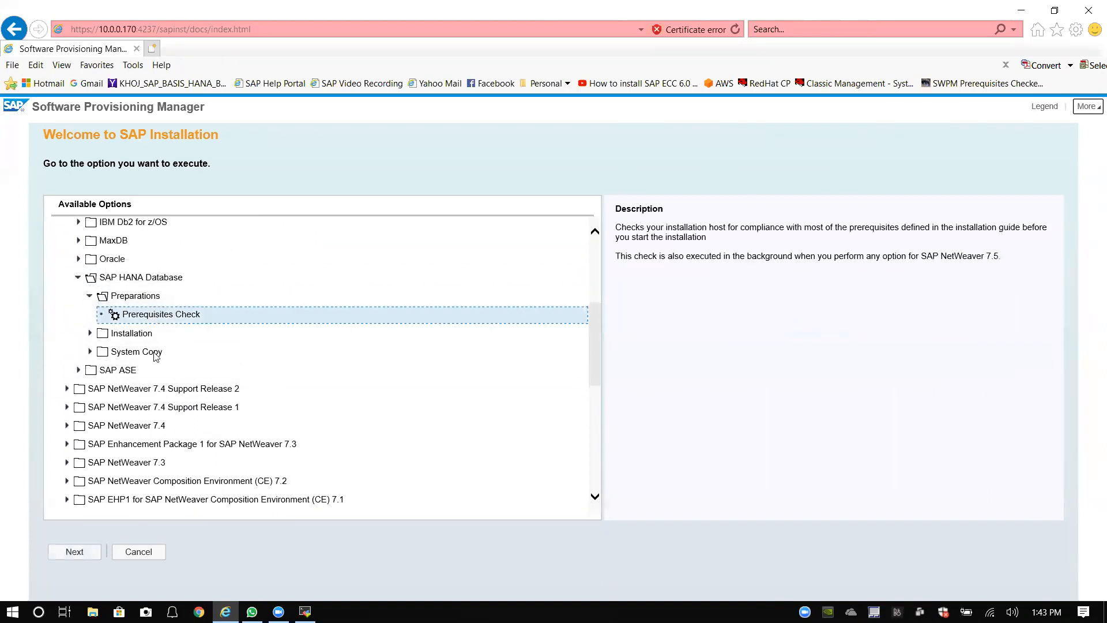
click(75, 551)
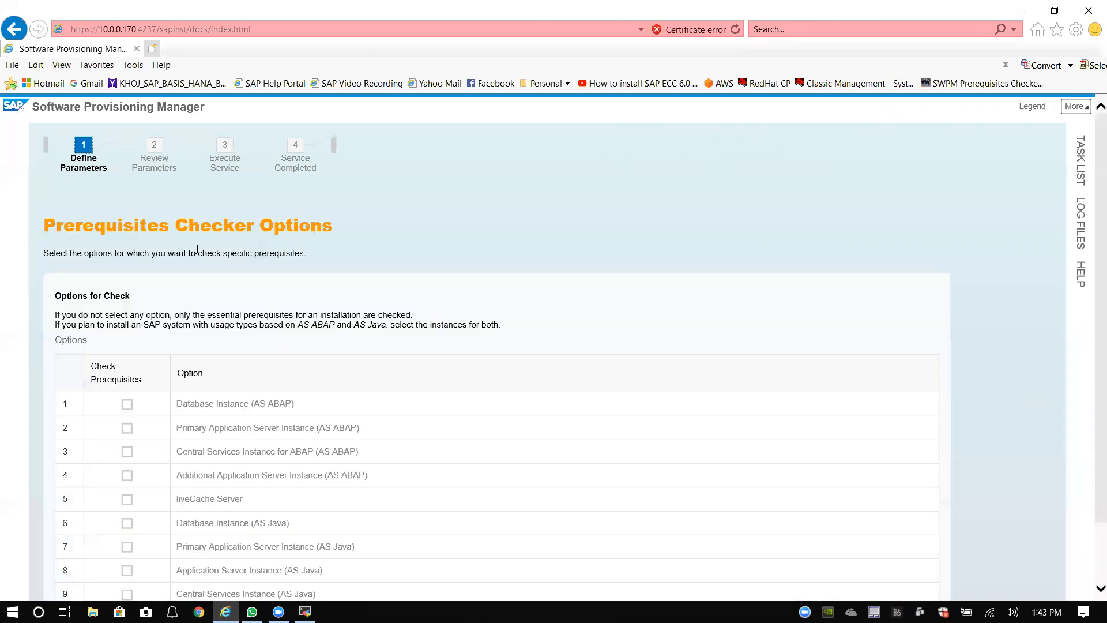
Step: Tick the ABAP database, primary application server and central services instances, leave the additional application server unticked, and continue
scroll(112, 336, down, 2)
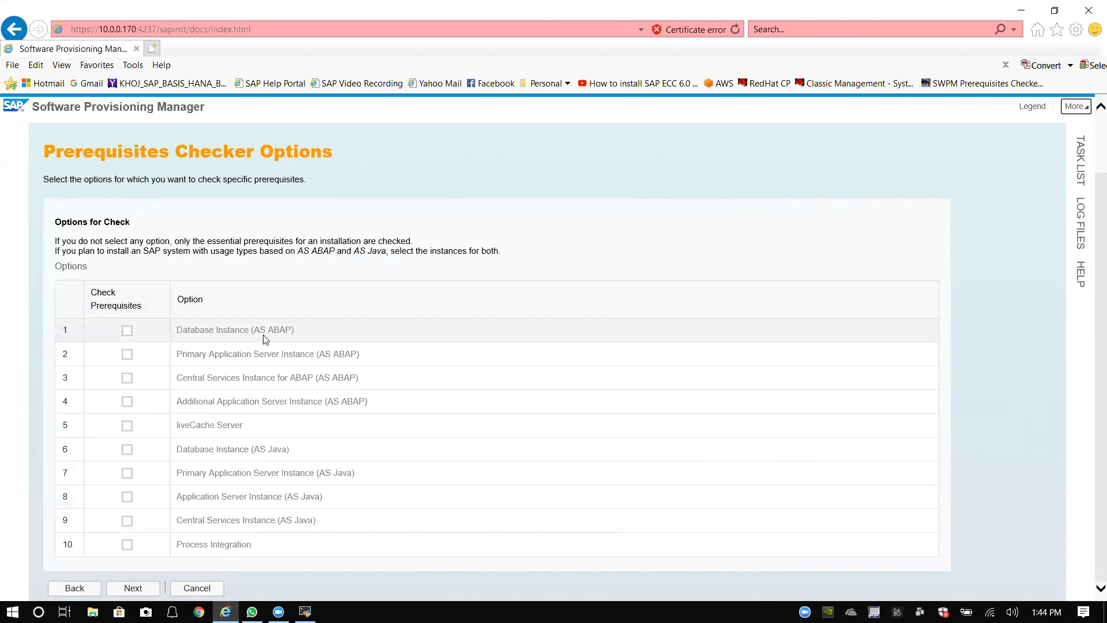
click(127, 331)
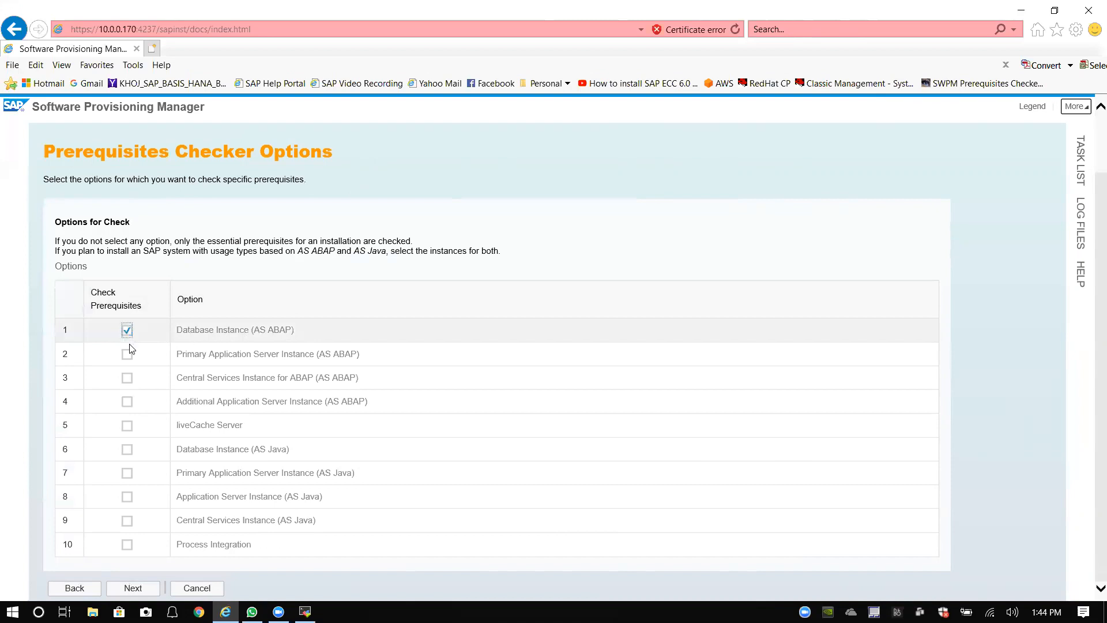
click(127, 378)
click(126, 402)
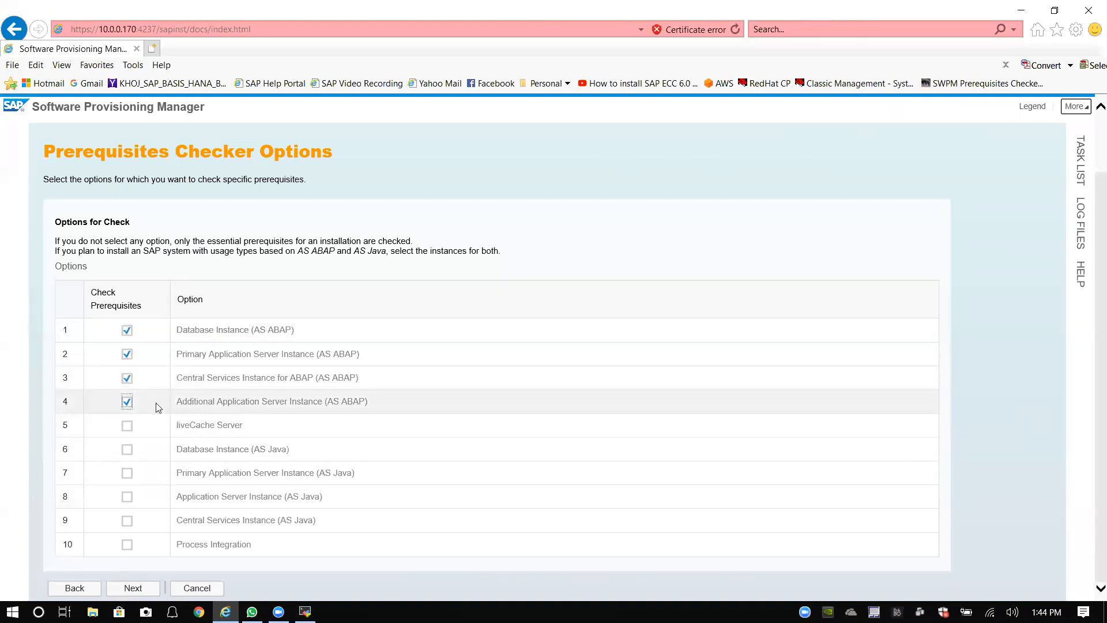
click(127, 402)
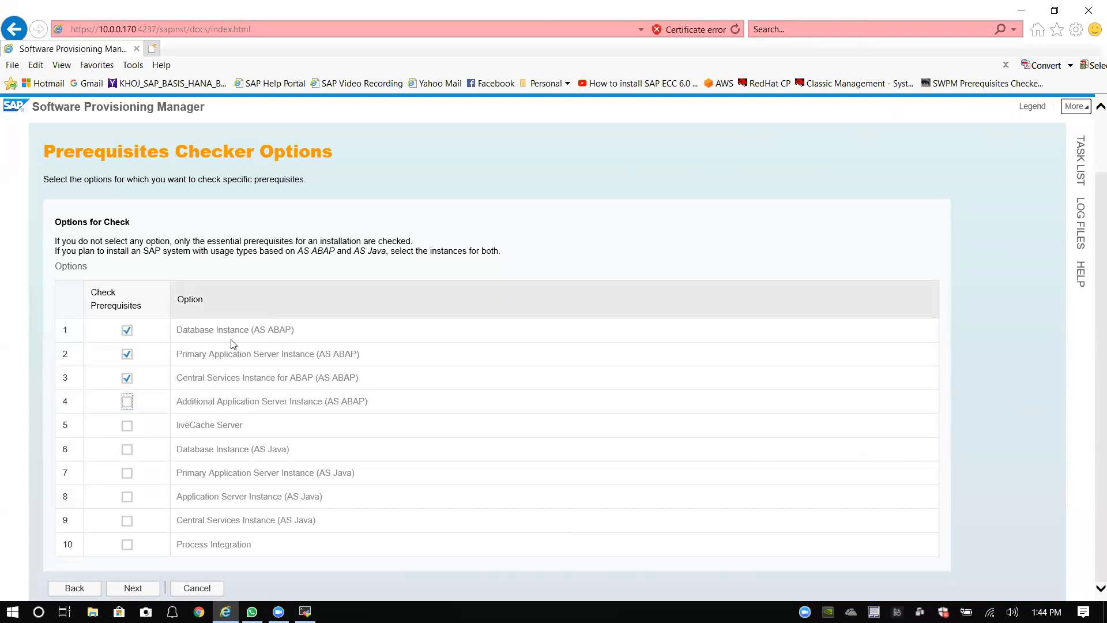
click(133, 589)
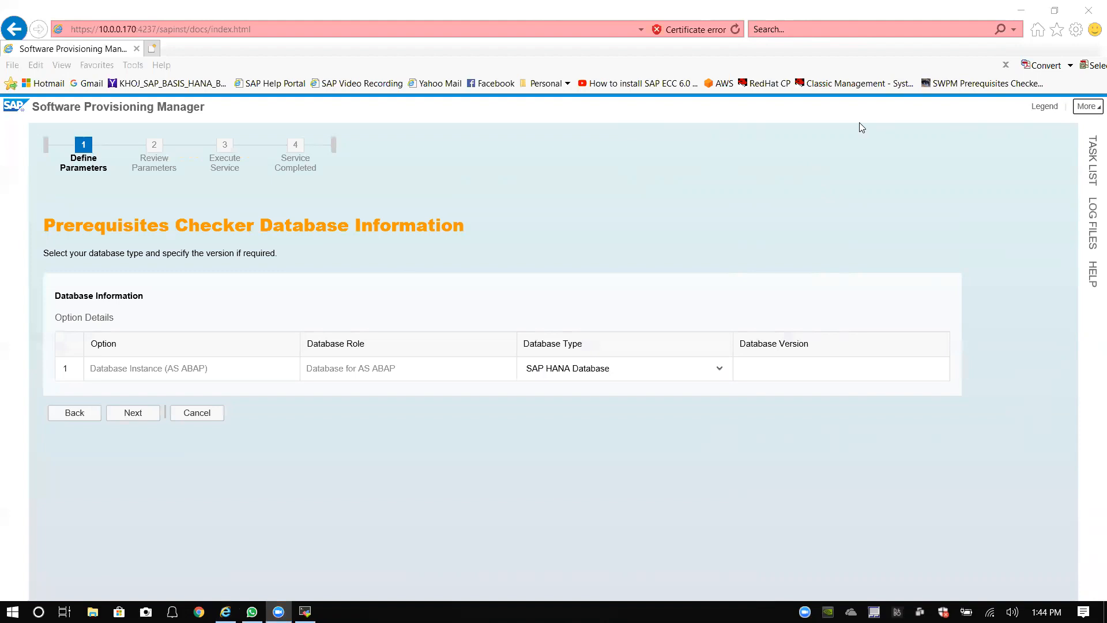
Step: Keep SAP HANA Database as the database type and Unicode System ticked, then proceed
click(558, 199)
click(129, 414)
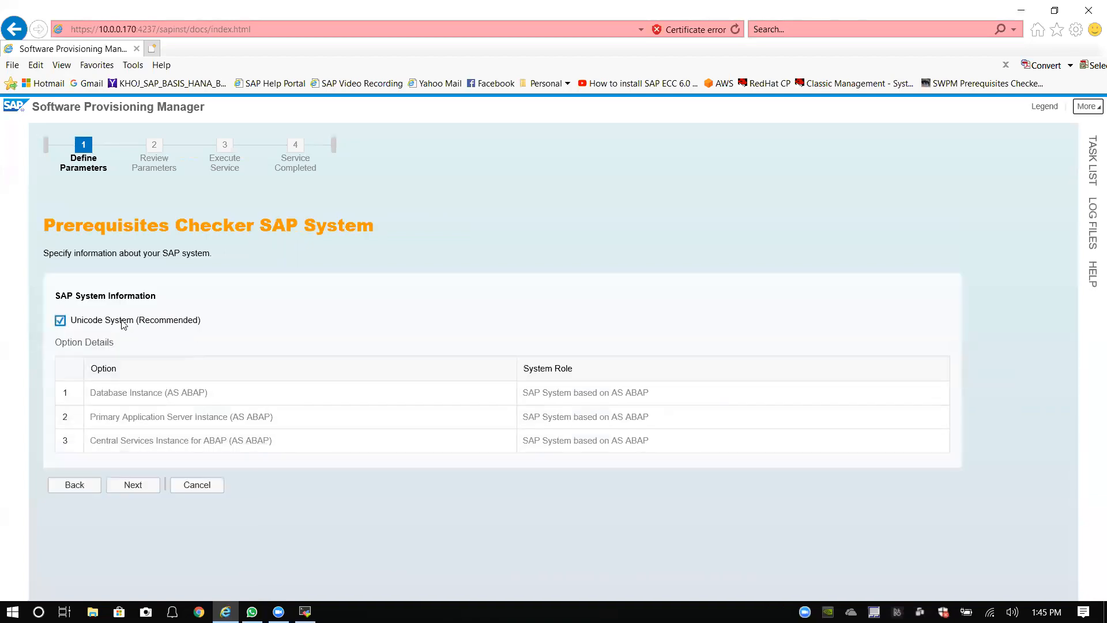
click(132, 489)
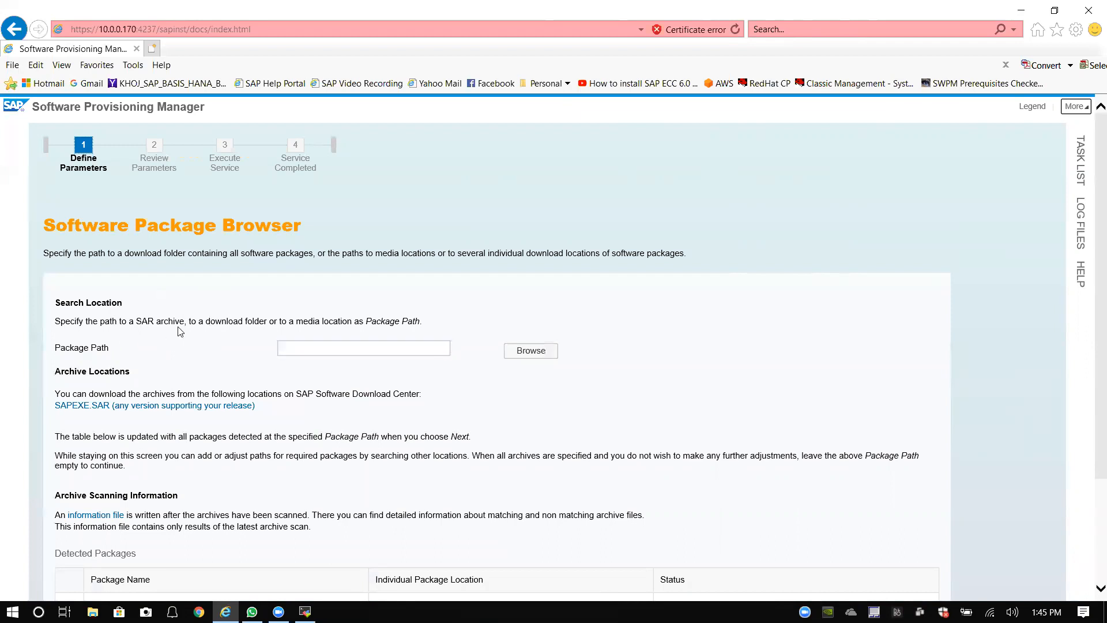
Step: Open the Package Path file browser, expand /software and select the MPDownload folder
scroll(223, 332, down, 1)
click(526, 277)
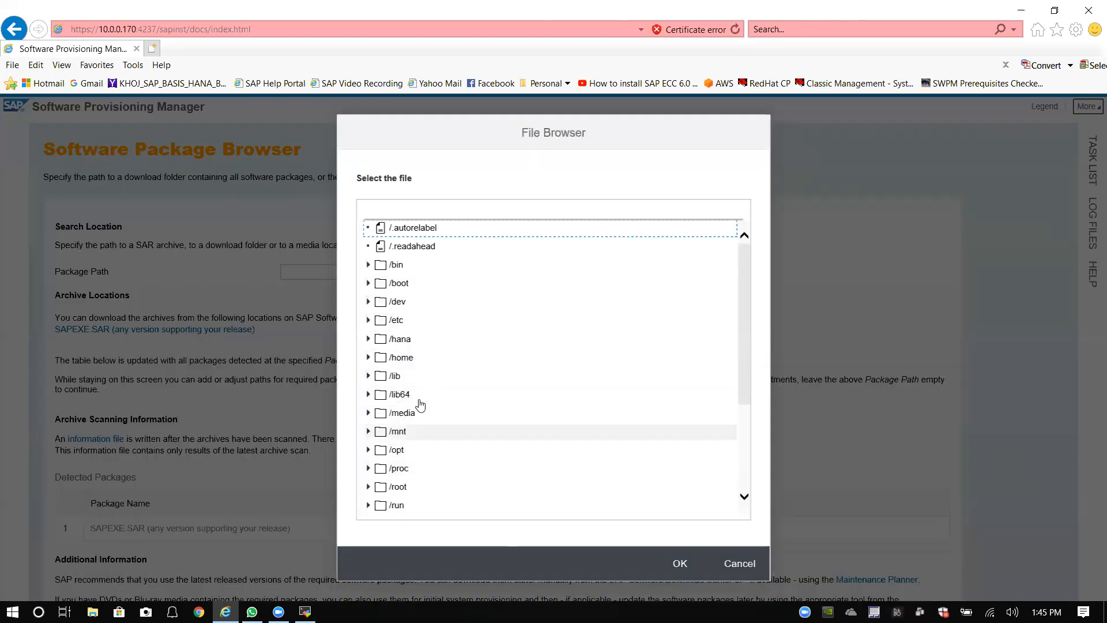
scroll(421, 396, down, 5)
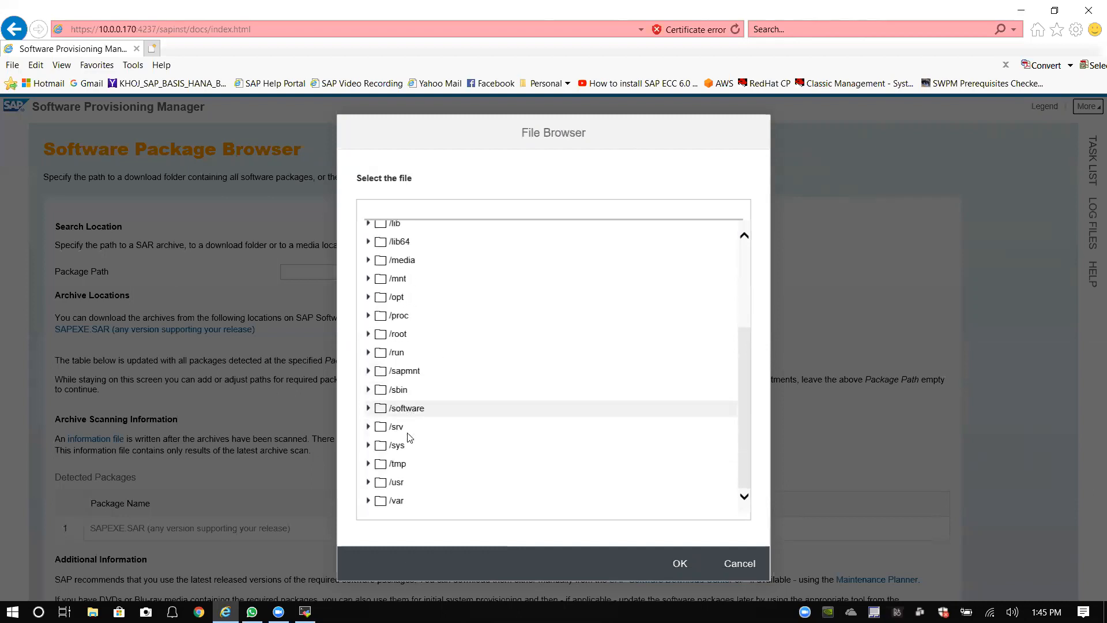
click(402, 411)
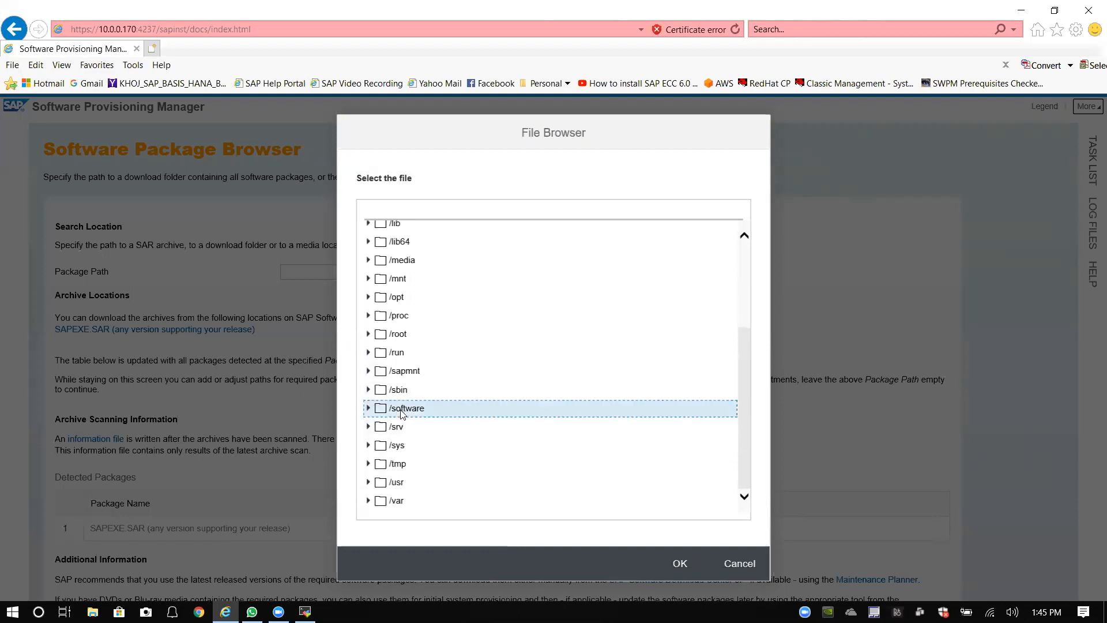
click(368, 408)
scroll(417, 402, down, 3)
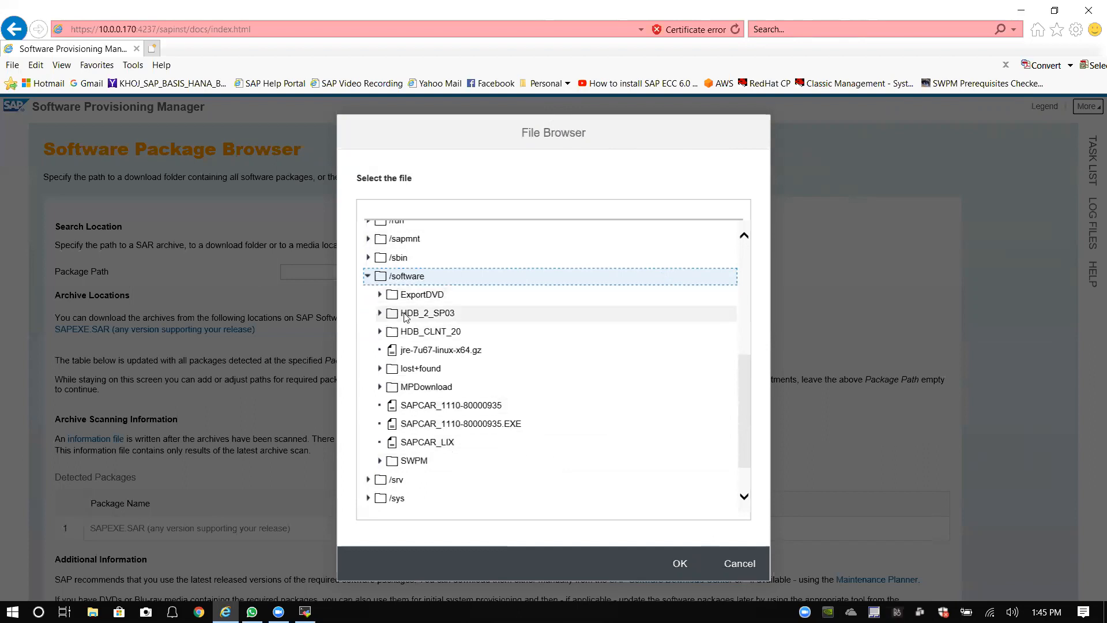
click(427, 388)
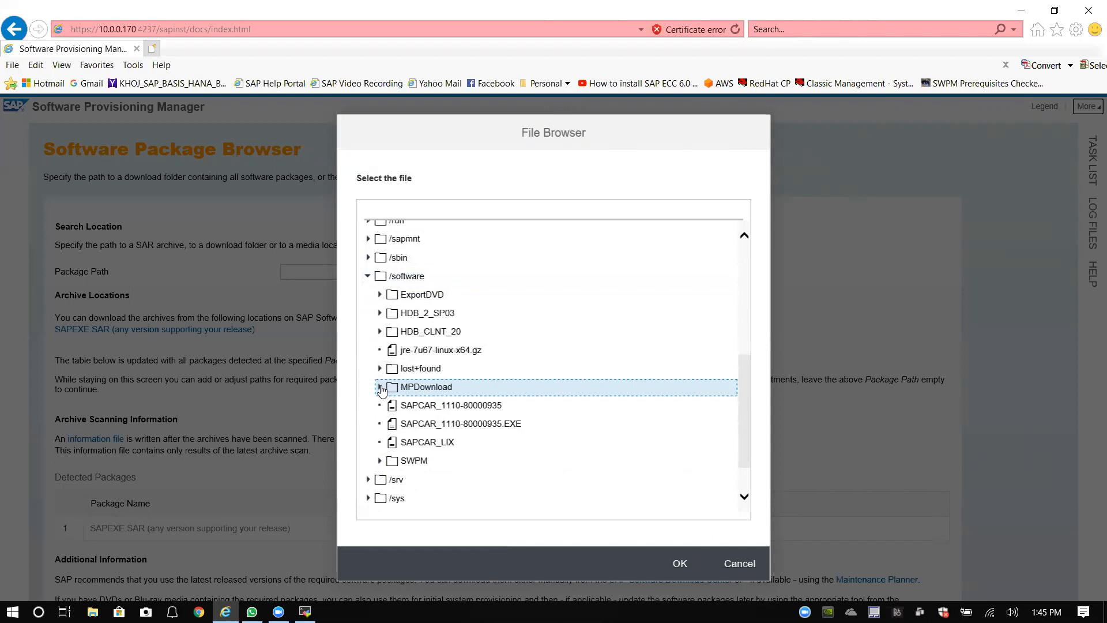
Step: Expand MPDownload, scroll through its SAR archives, then close the File Browser
click(380, 387)
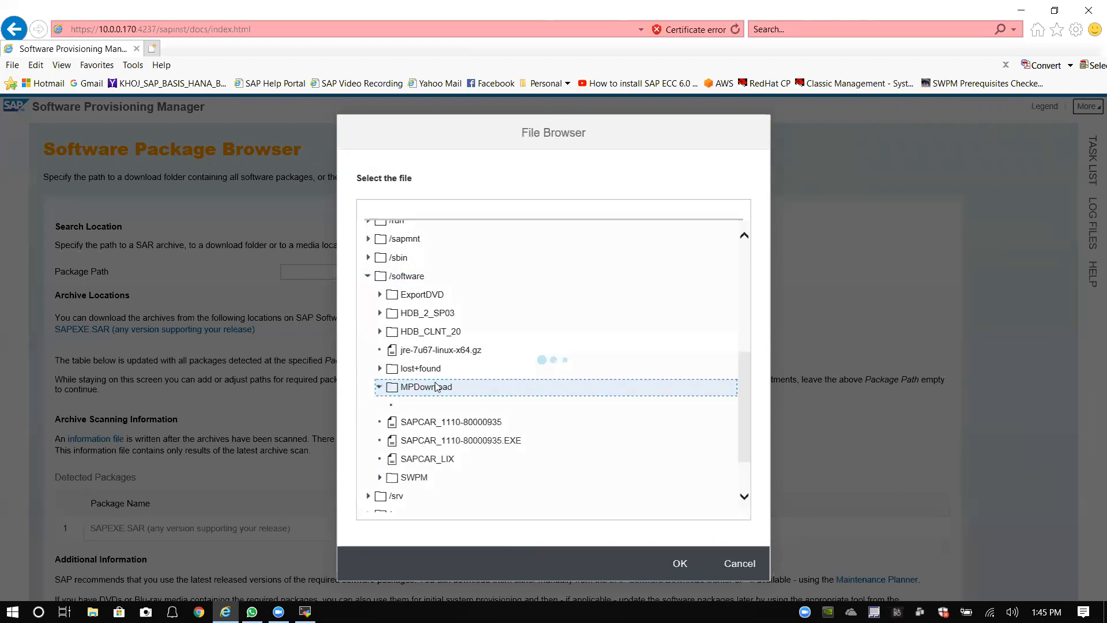
scroll(496, 381, down, 3)
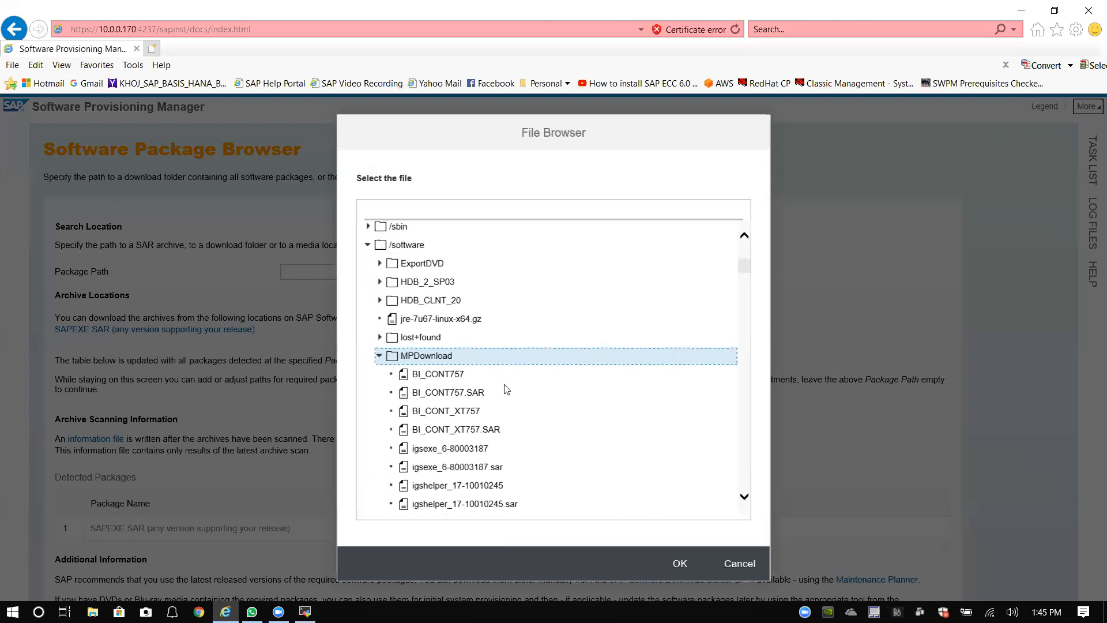
scroll(464, 380, down, 4)
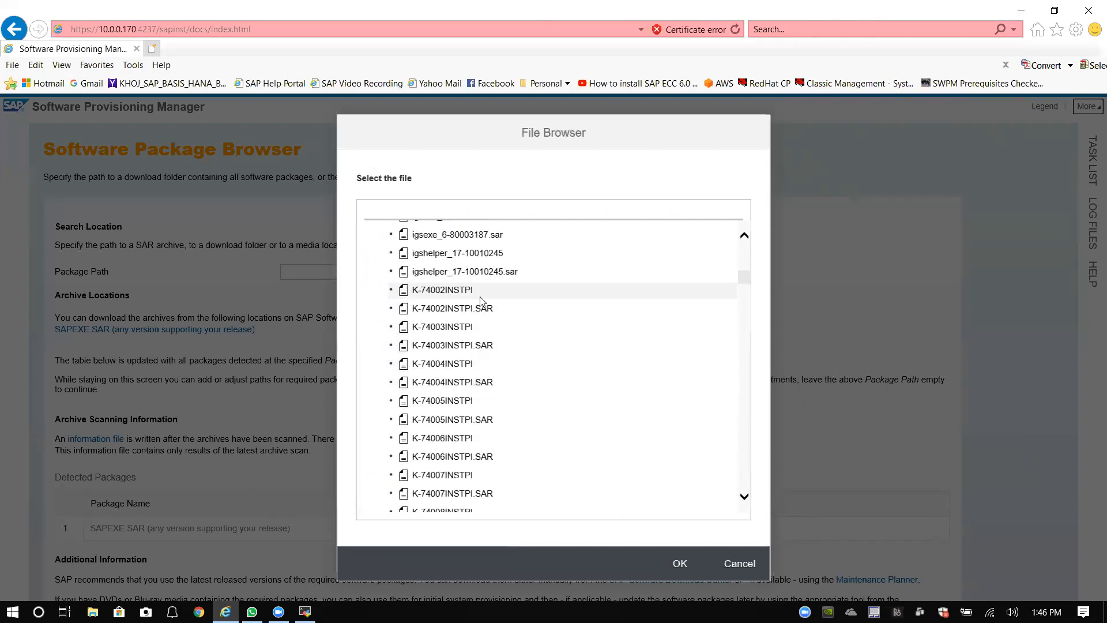
scroll(476, 325, down, 1)
scroll(476, 328, down, 3)
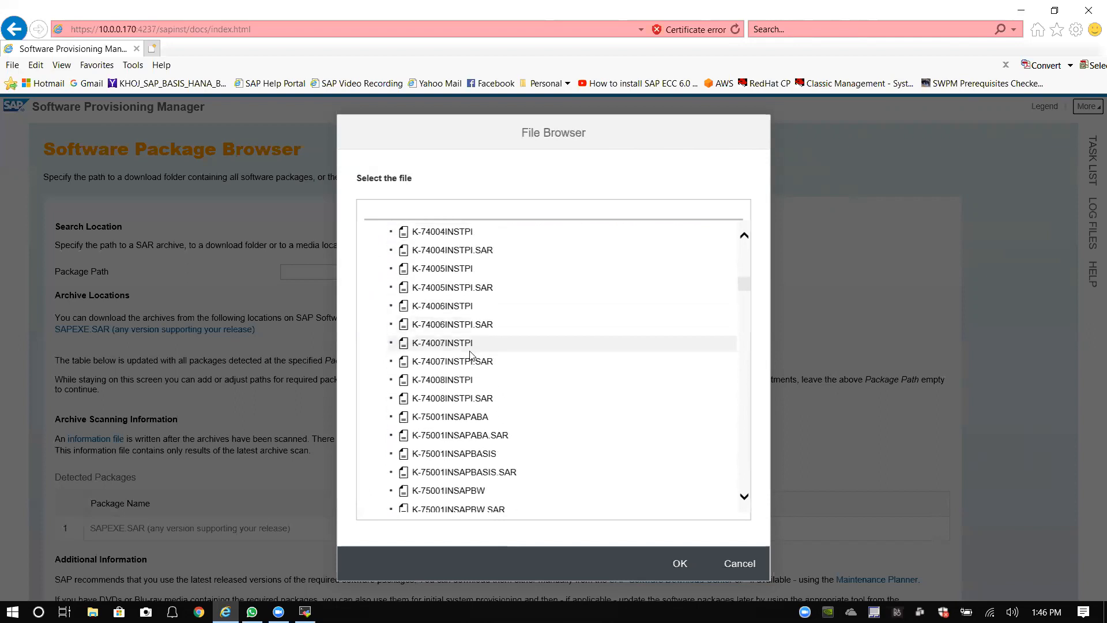
scroll(439, 288, up, 5)
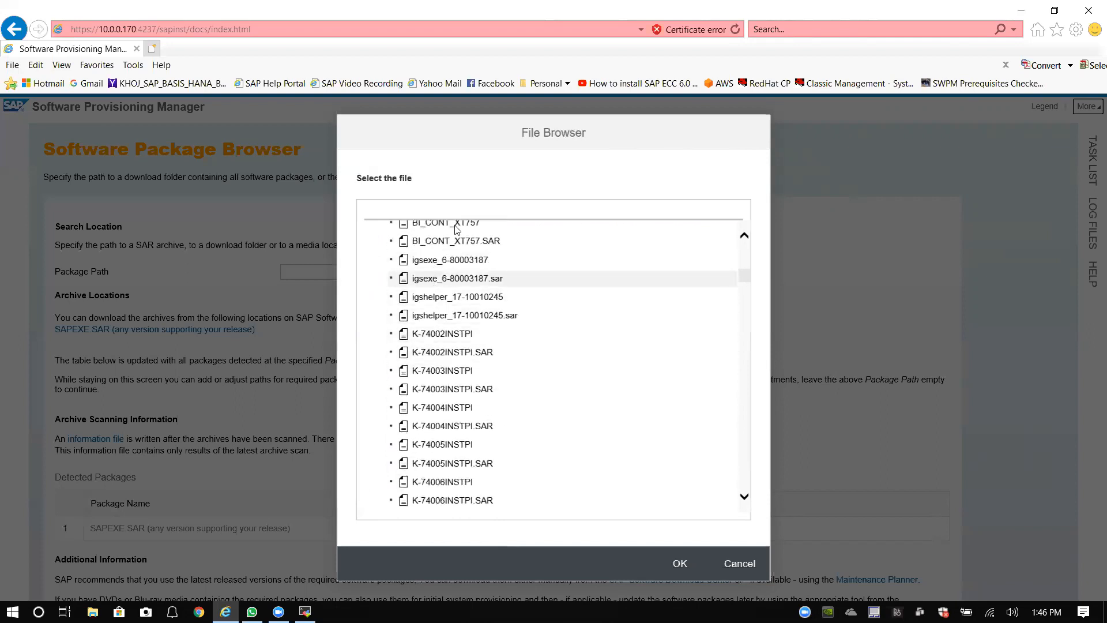
scroll(454, 355, down, 5)
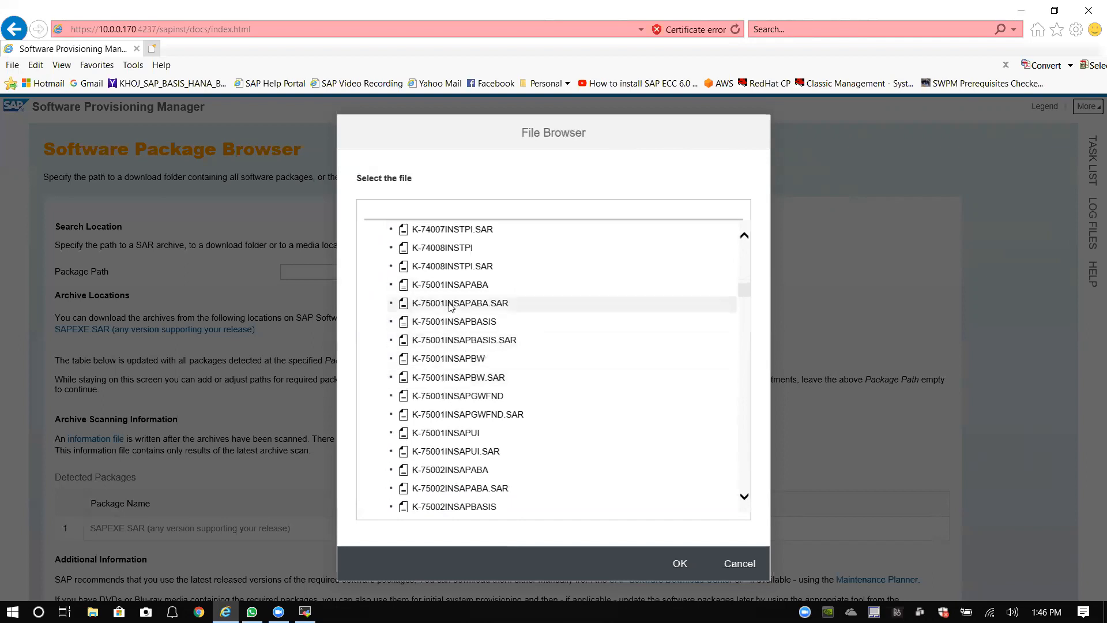
scroll(450, 314, down, 2)
scroll(451, 346, down, 4)
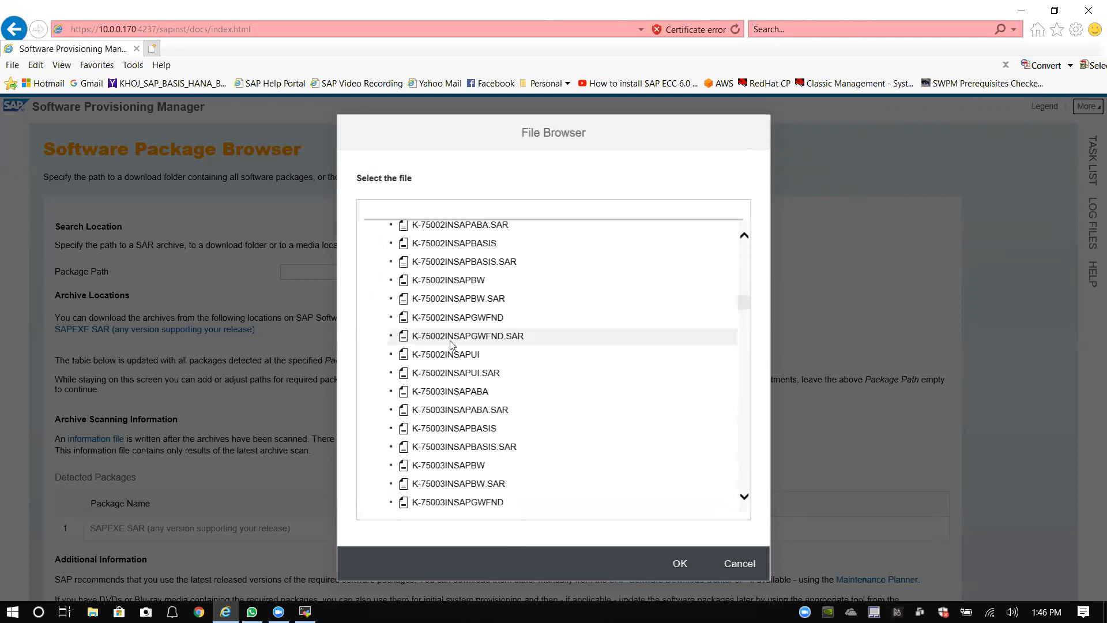
scroll(451, 346, down, 4)
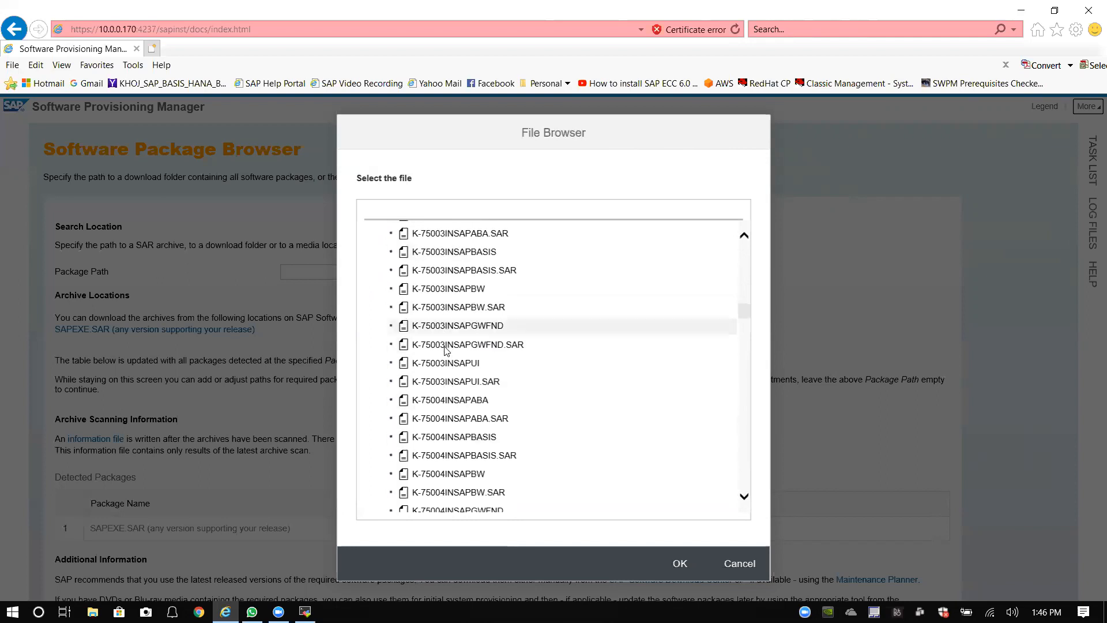
scroll(445, 359, down, 9)
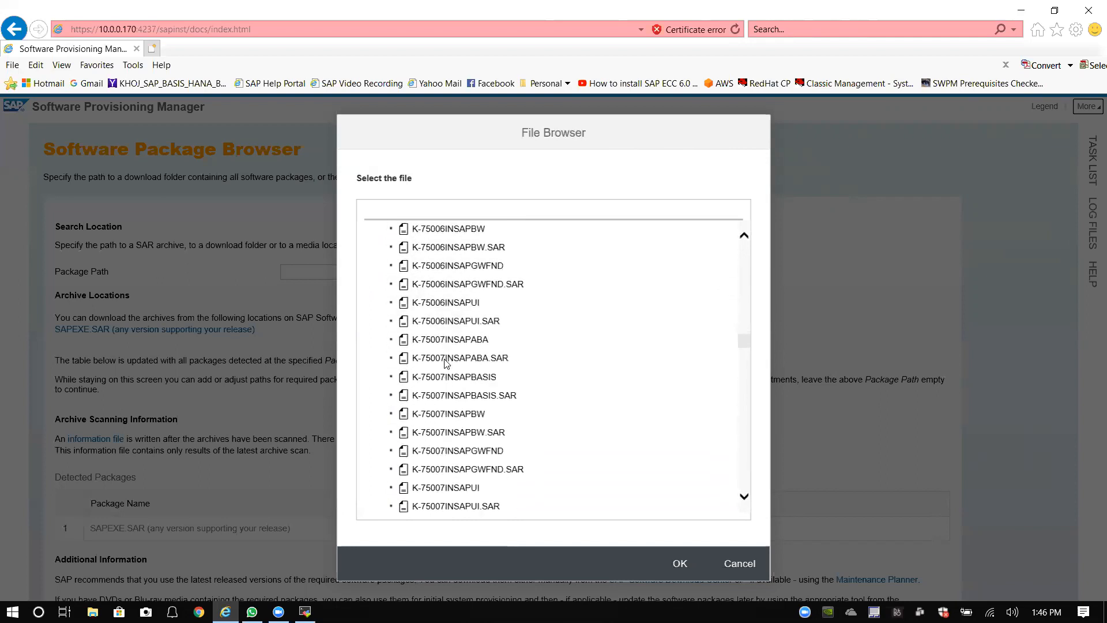
scroll(445, 362, down, 8)
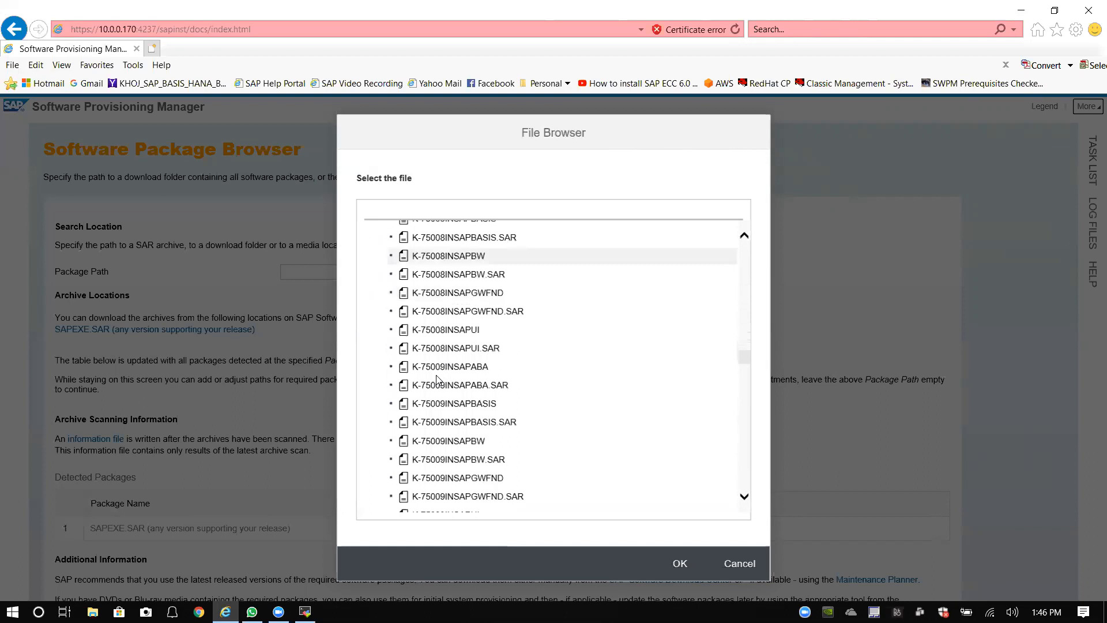
scroll(439, 385, down, 6)
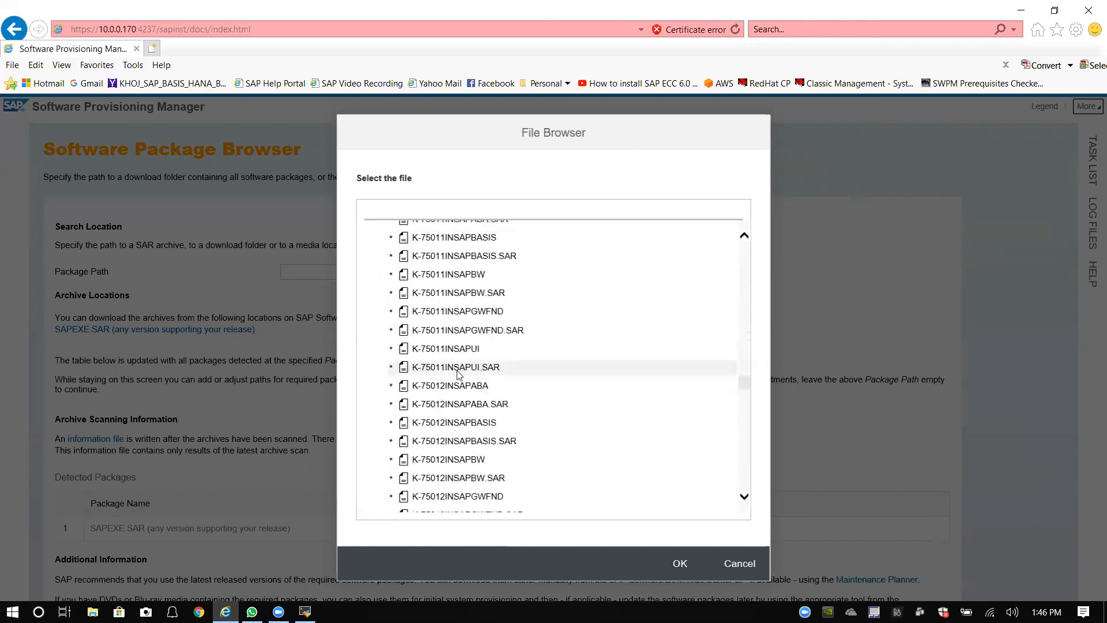
scroll(474, 386, down, 8)
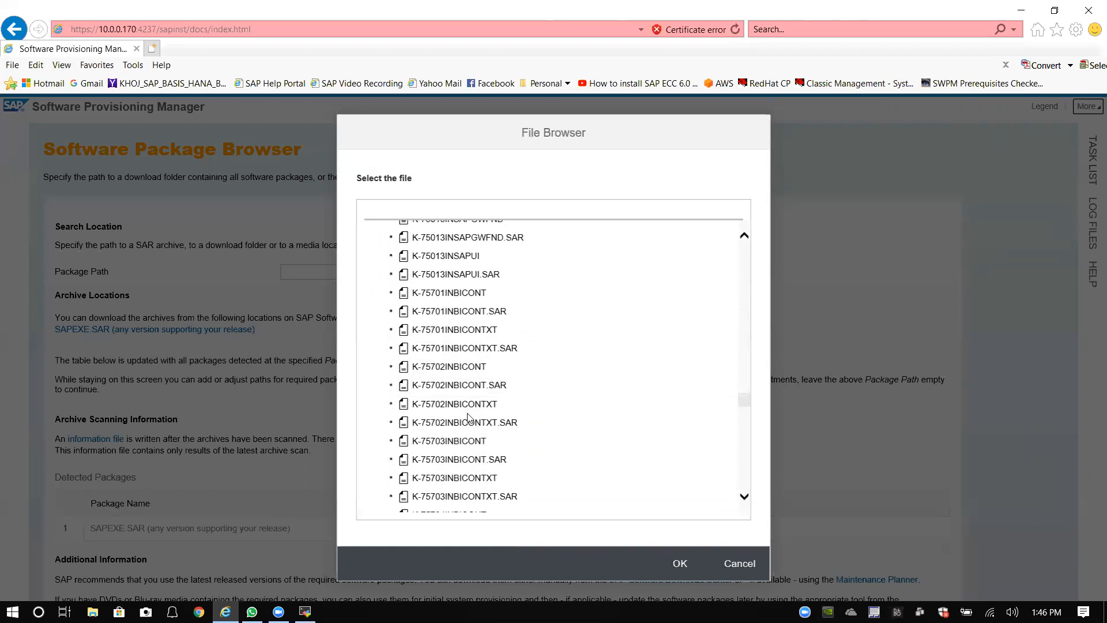
scroll(467, 423, down, 8)
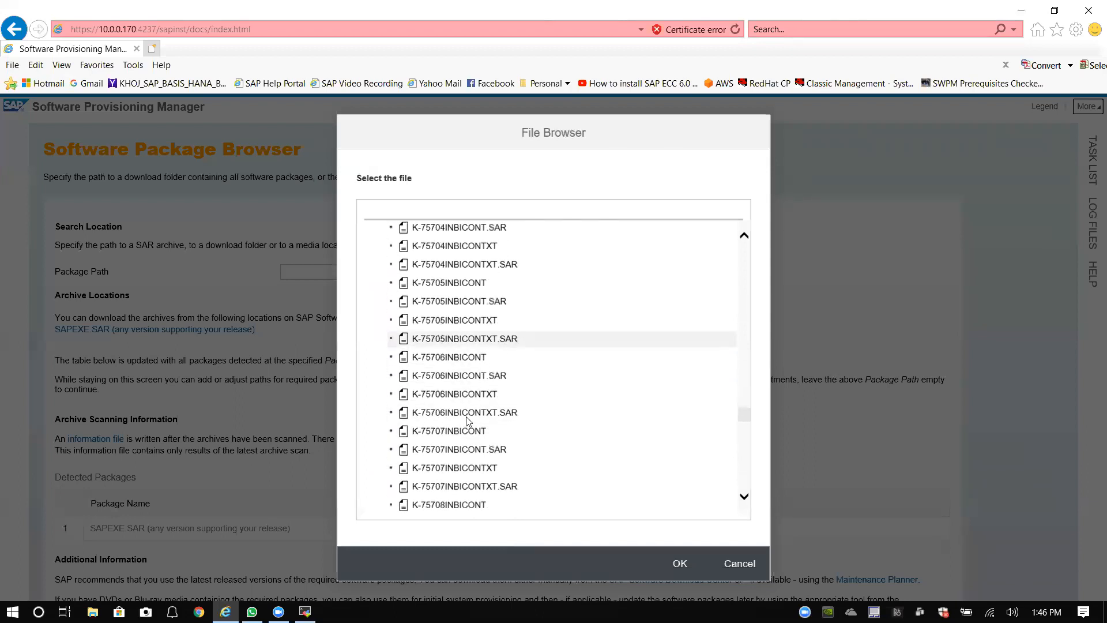
scroll(468, 415, down, 4)
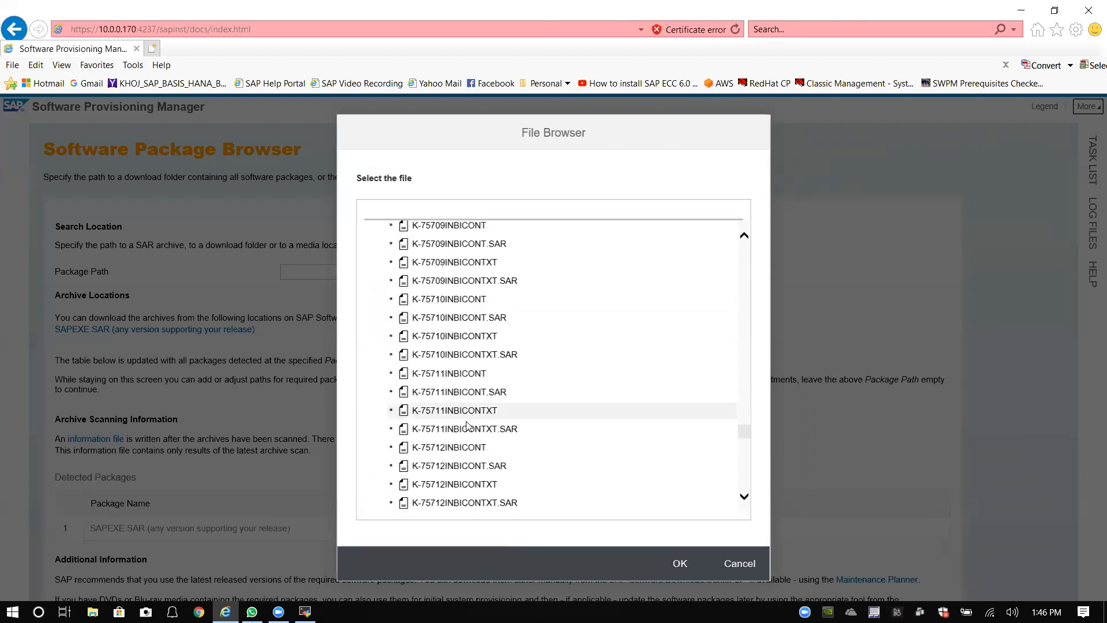
scroll(471, 411, up, 3)
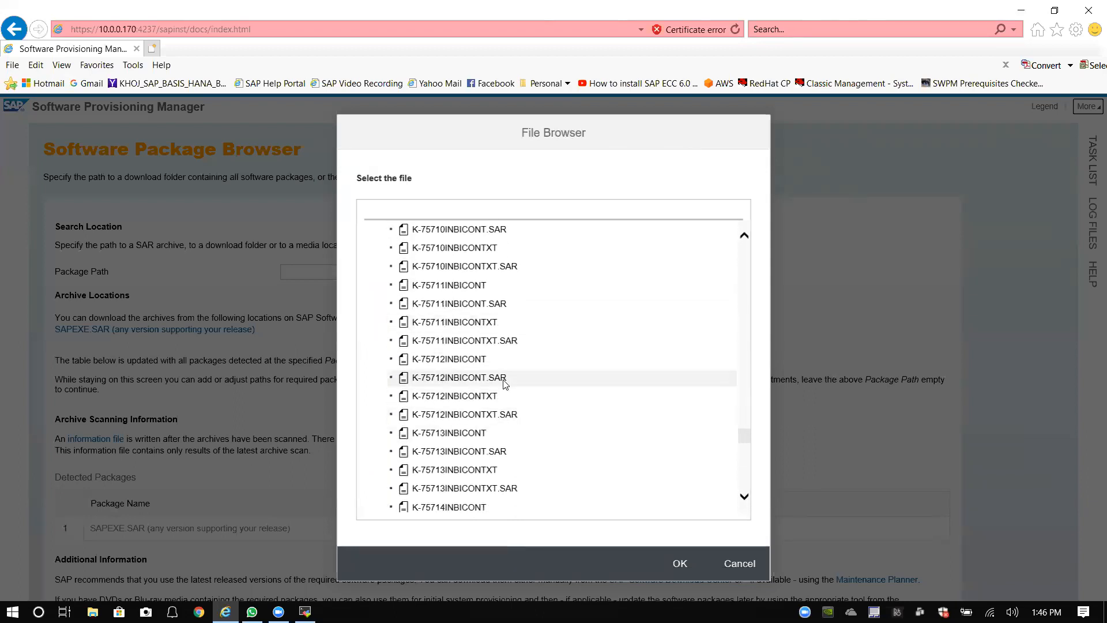
scroll(427, 358, down, 5)
scroll(421, 363, down, 3)
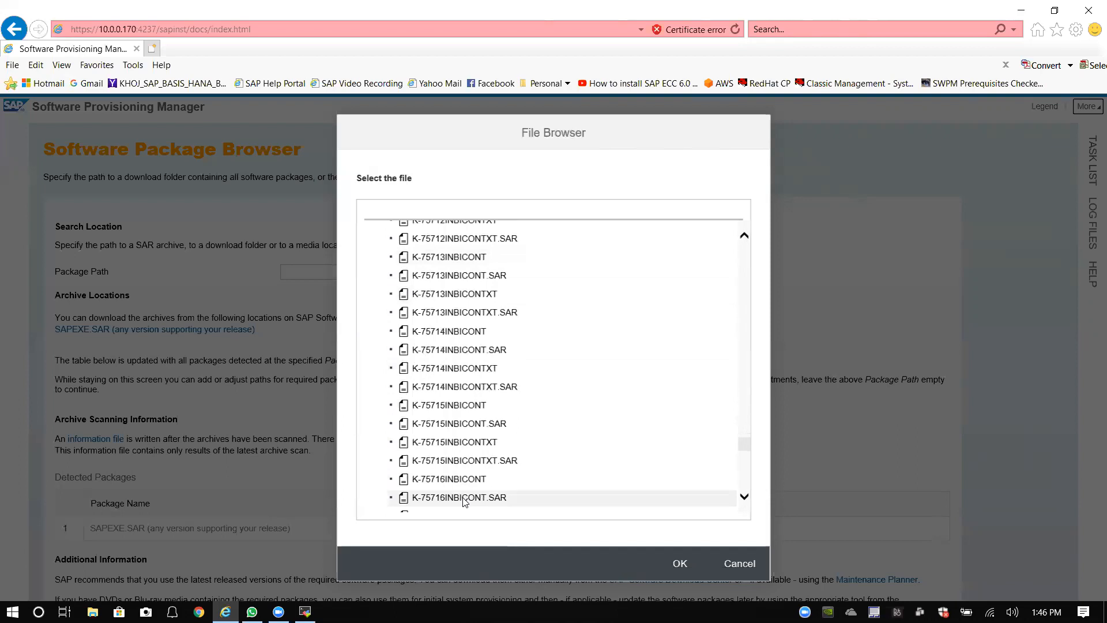
click(681, 565)
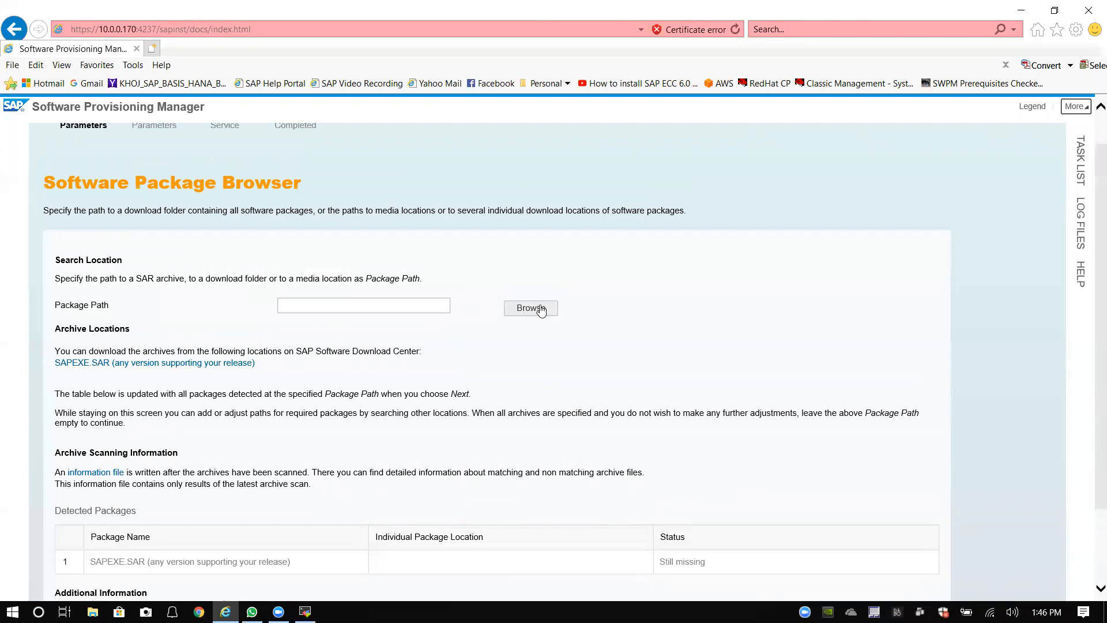
Step: Browse to /software/MPDownload and confirm it as the Package Path
click(524, 312)
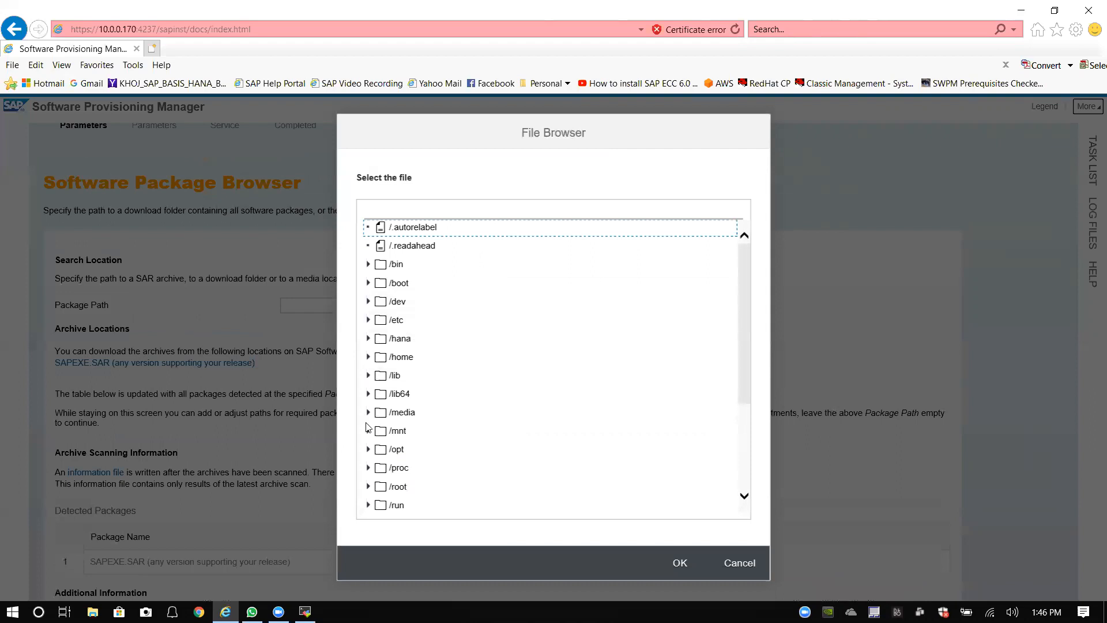
scroll(389, 425, down, 3)
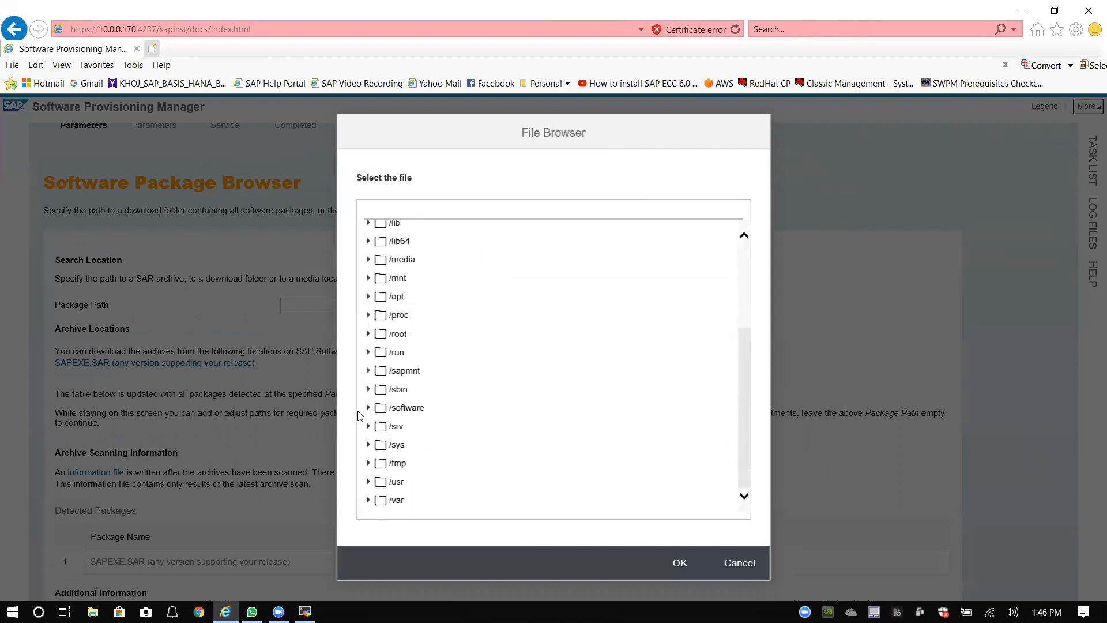
click(368, 408)
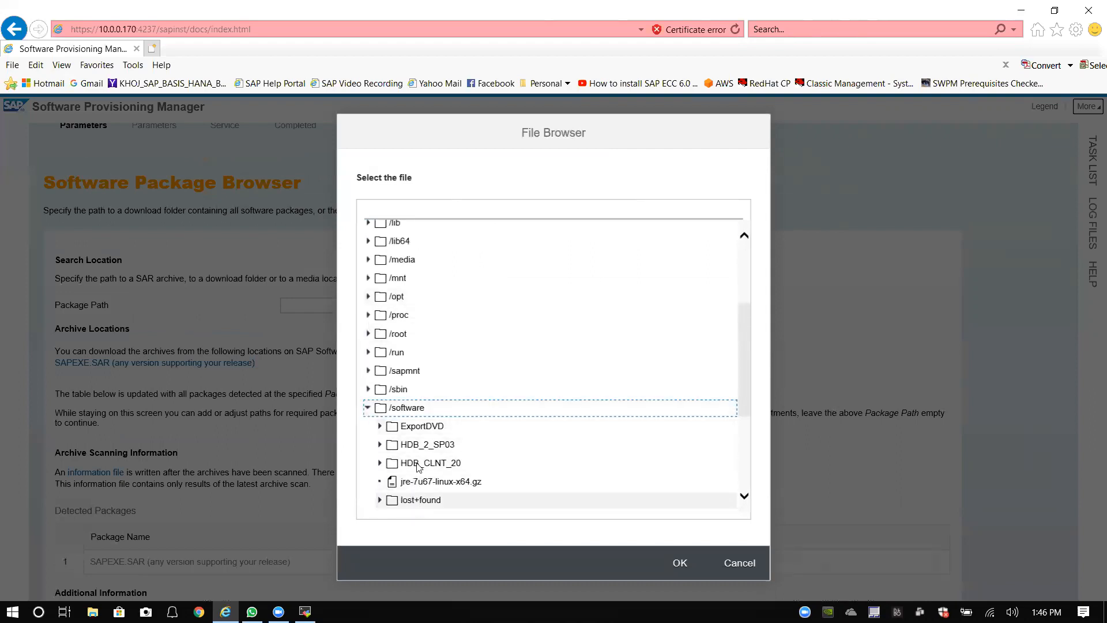
scroll(404, 481, down, 3)
click(438, 388)
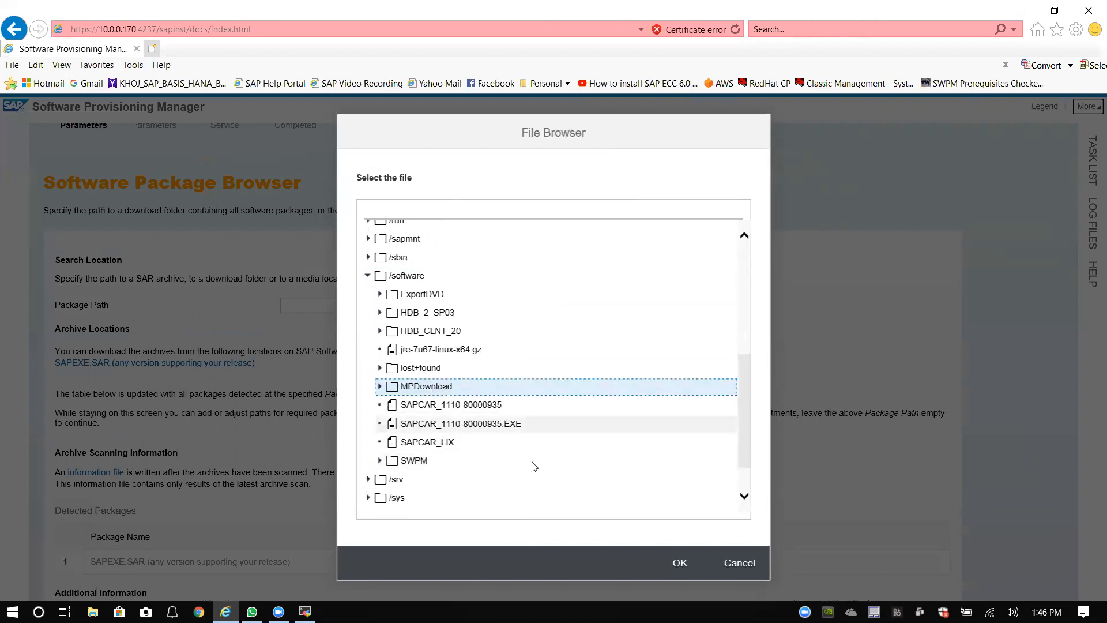
click(679, 563)
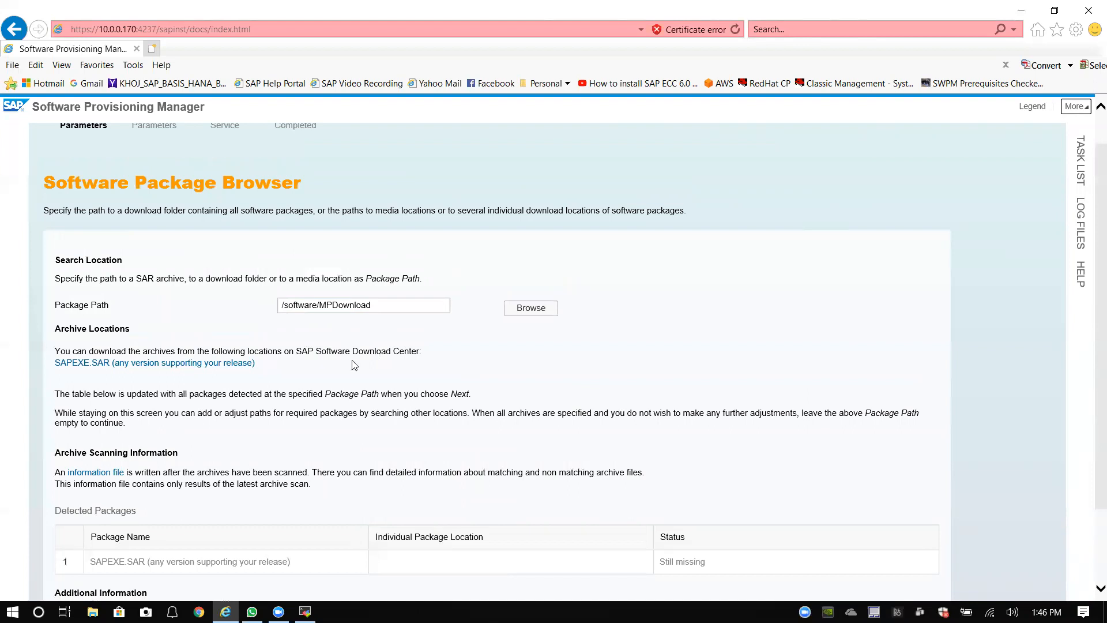
scroll(334, 367, down, 3)
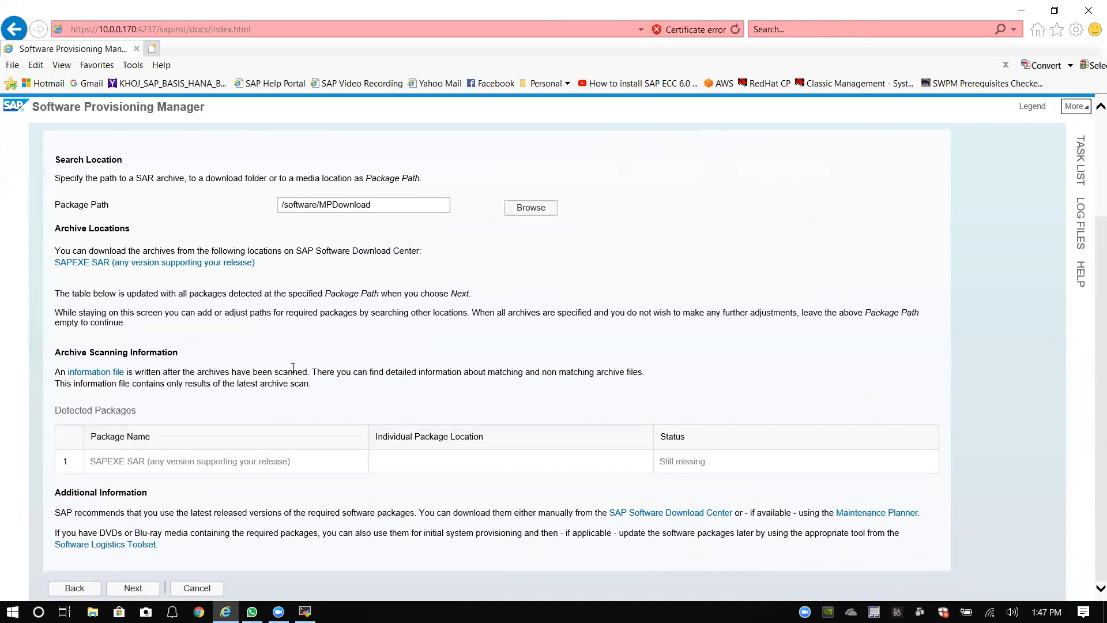
scroll(279, 382, up, 3)
scroll(477, 235, down, 3)
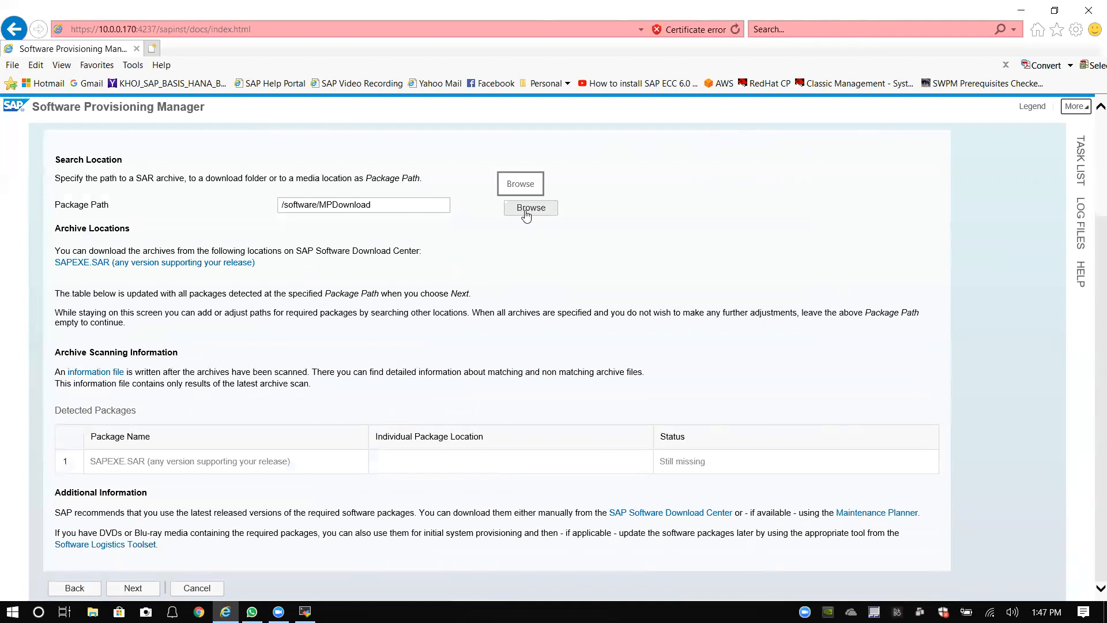
Step: Reopen the File Browser and expand /software and MPDownload to show its packages
click(527, 209)
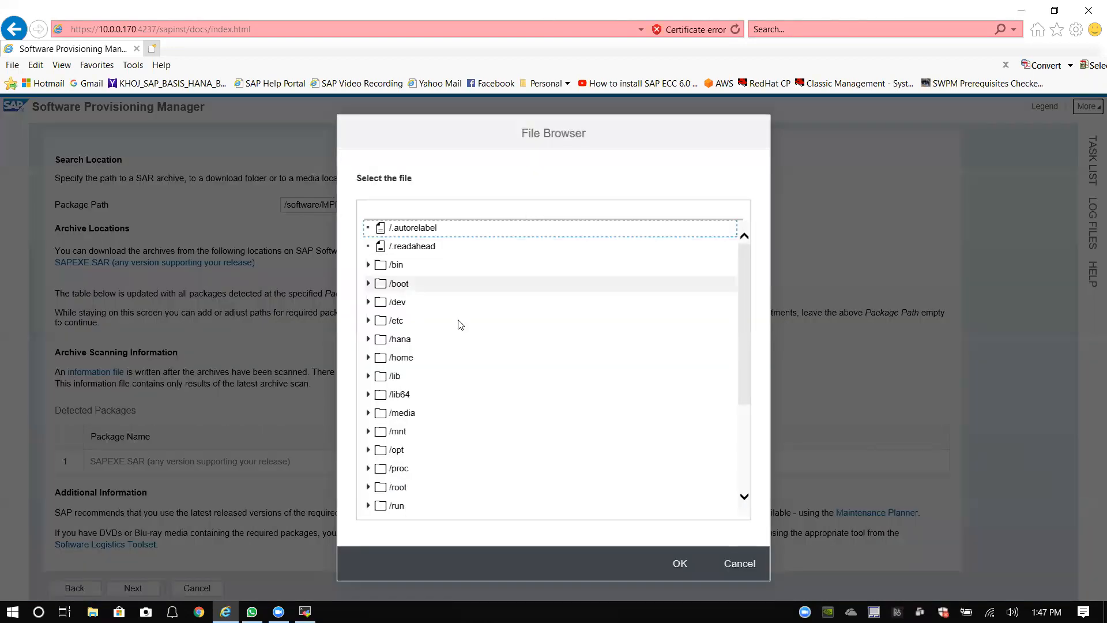
scroll(432, 346, down, 3)
click(374, 429)
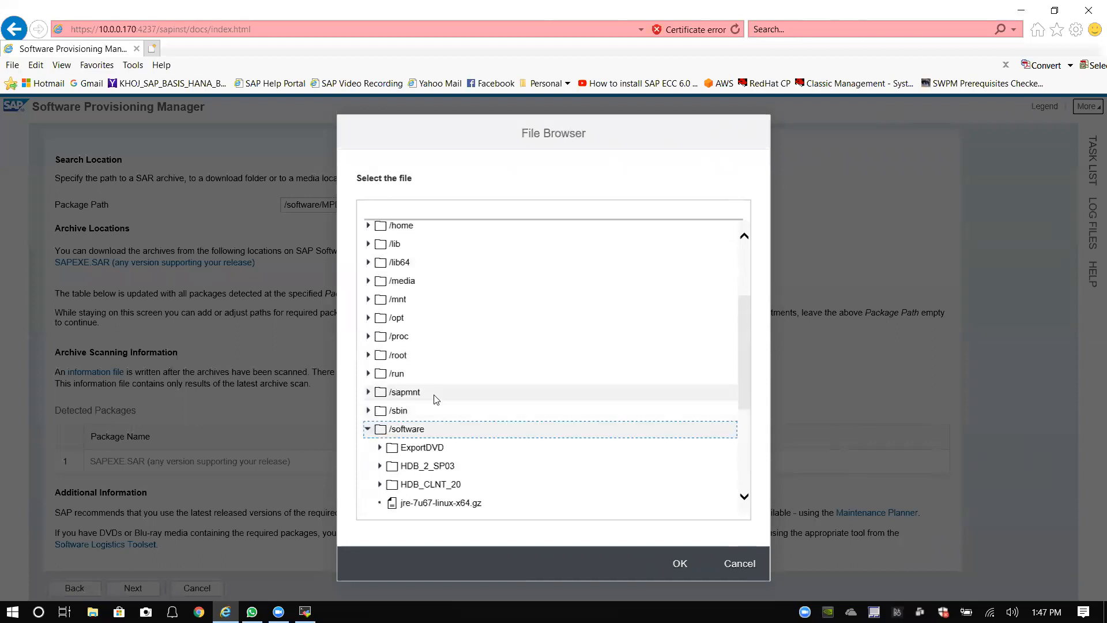
scroll(433, 396, down, 3)
click(380, 409)
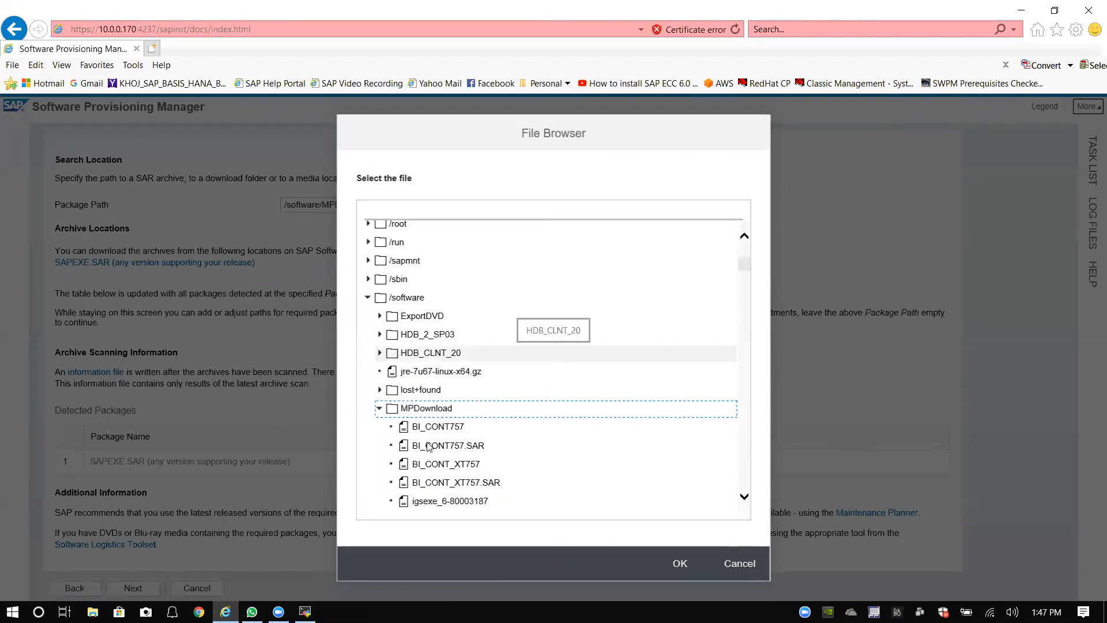
Step: Scroll the archive list and select SAPEXE_201-80002573.SAR
scroll(505, 424, down, 3)
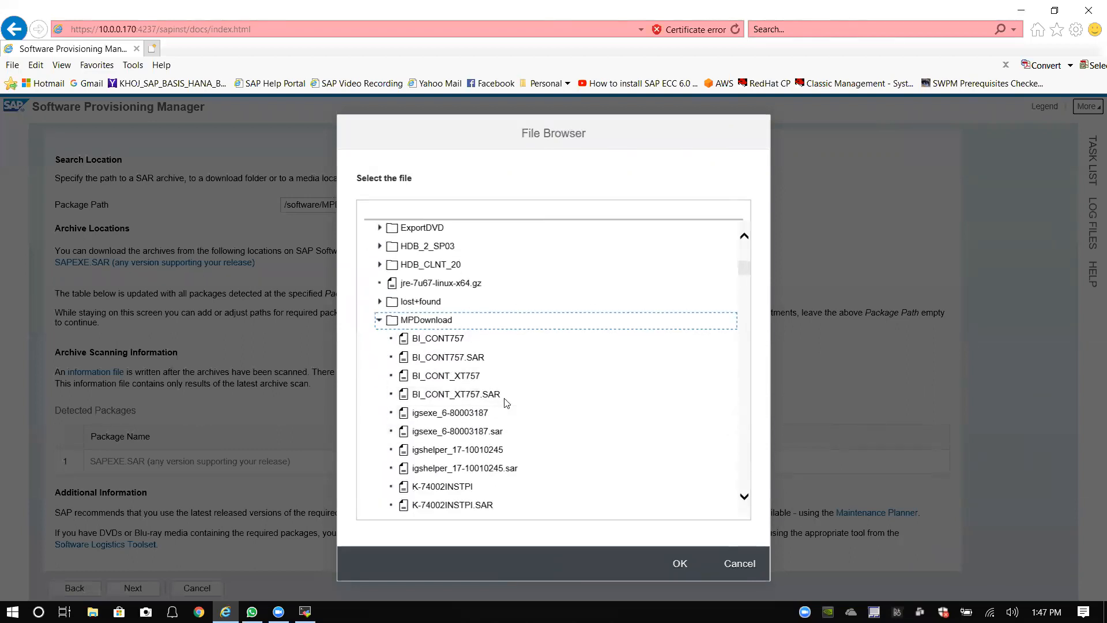
scroll(505, 392, down, 10)
scroll(505, 393, down, 20)
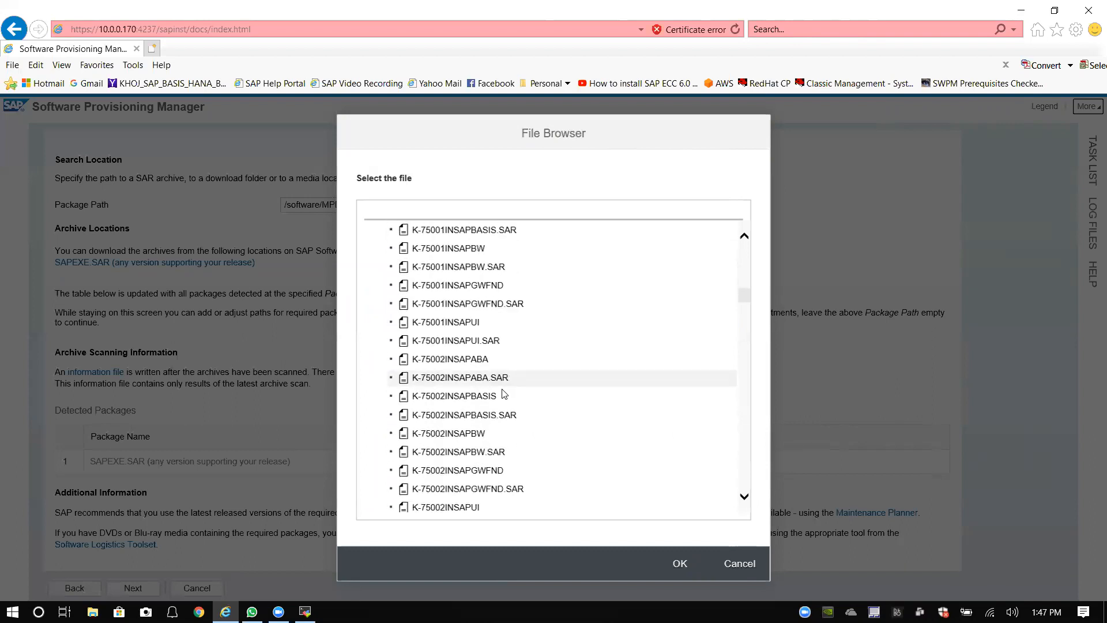
scroll(503, 393, down, 20)
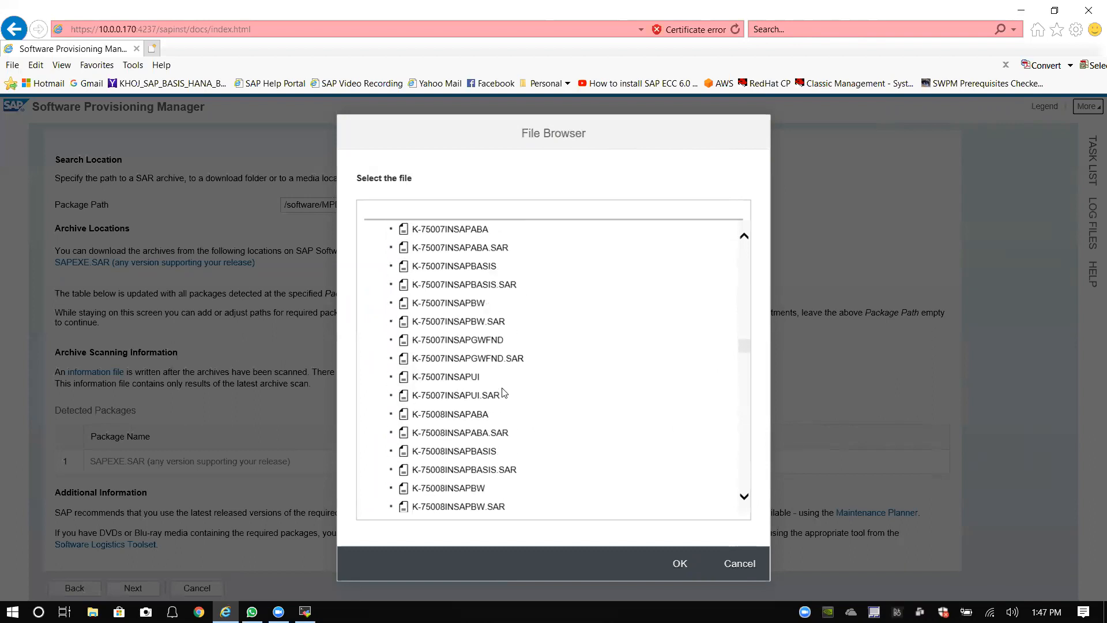
scroll(505, 392, down, 9)
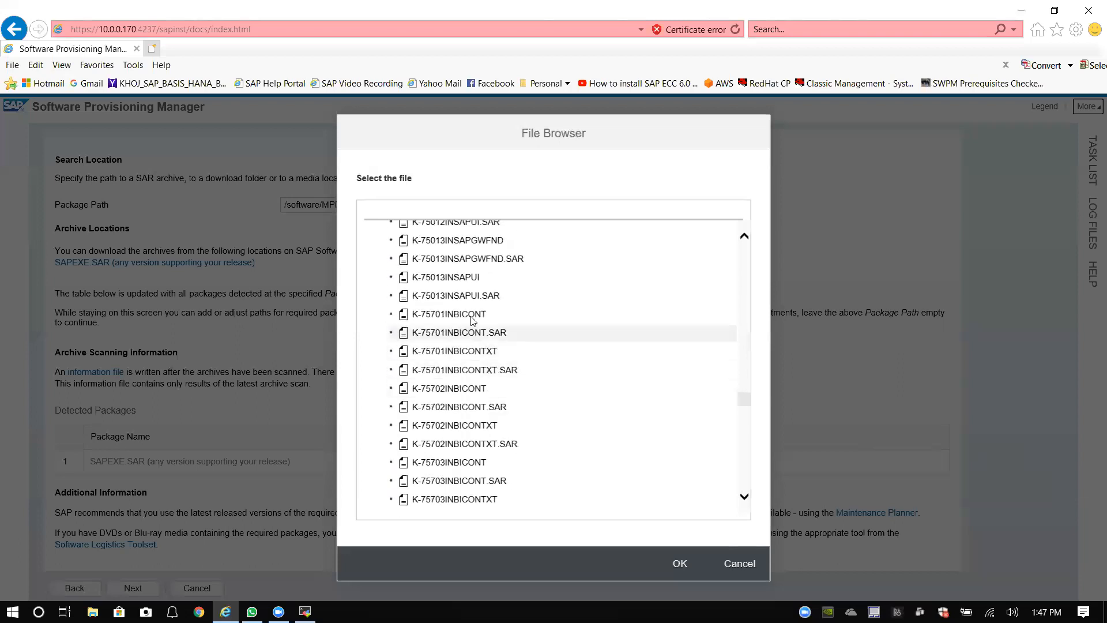
scroll(487, 323, down, 4)
scroll(478, 441, down, 5)
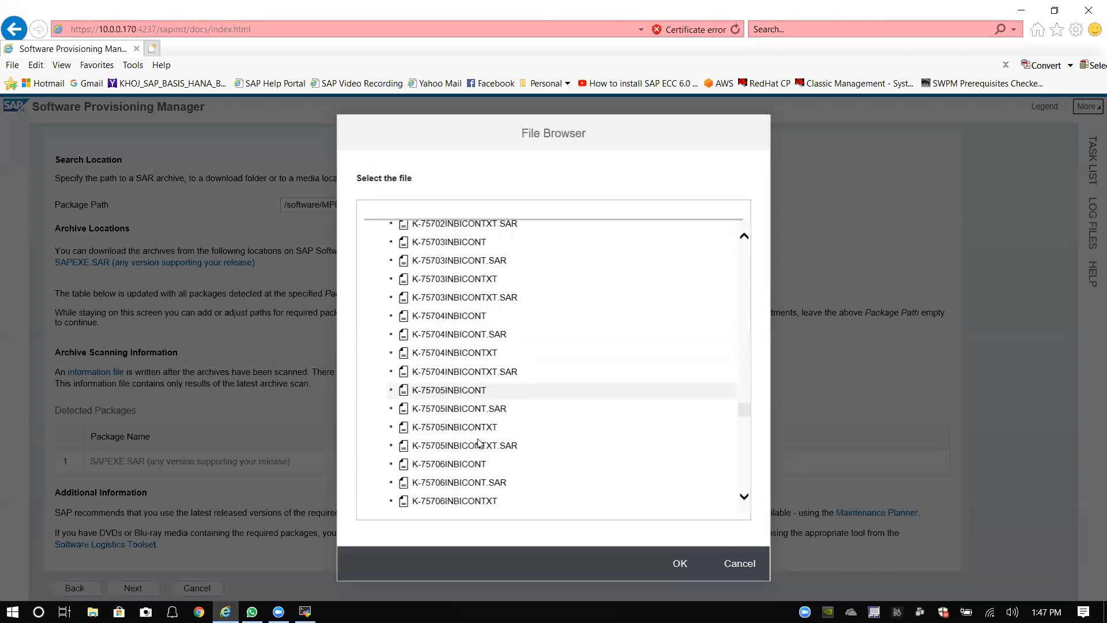
scroll(478, 441, down, 6)
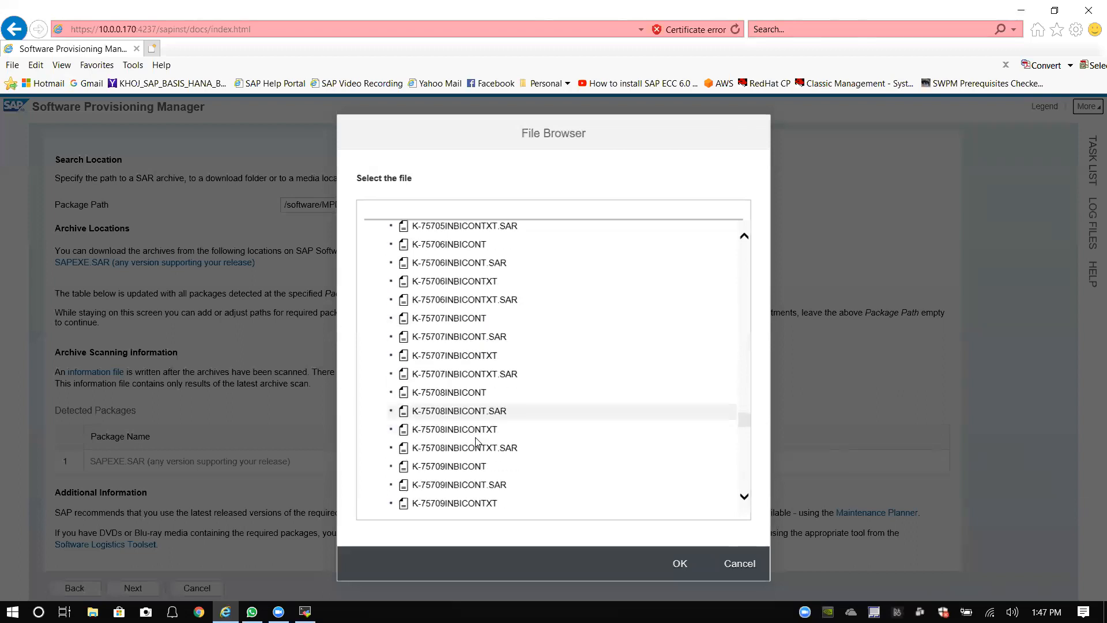
scroll(477, 442, down, 10)
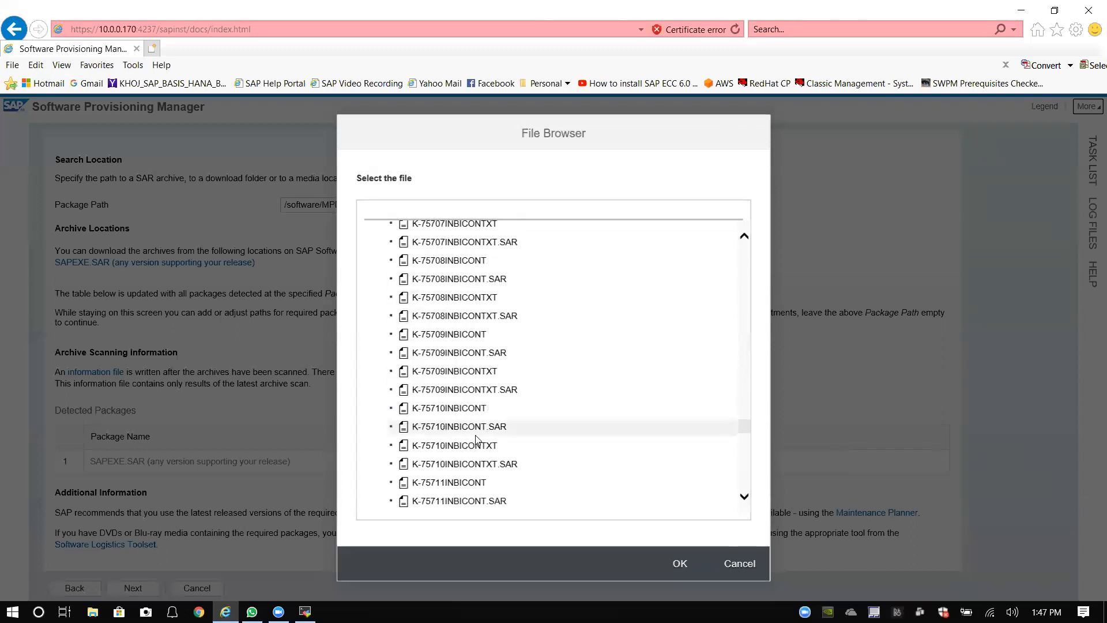
scroll(477, 442, down, 5)
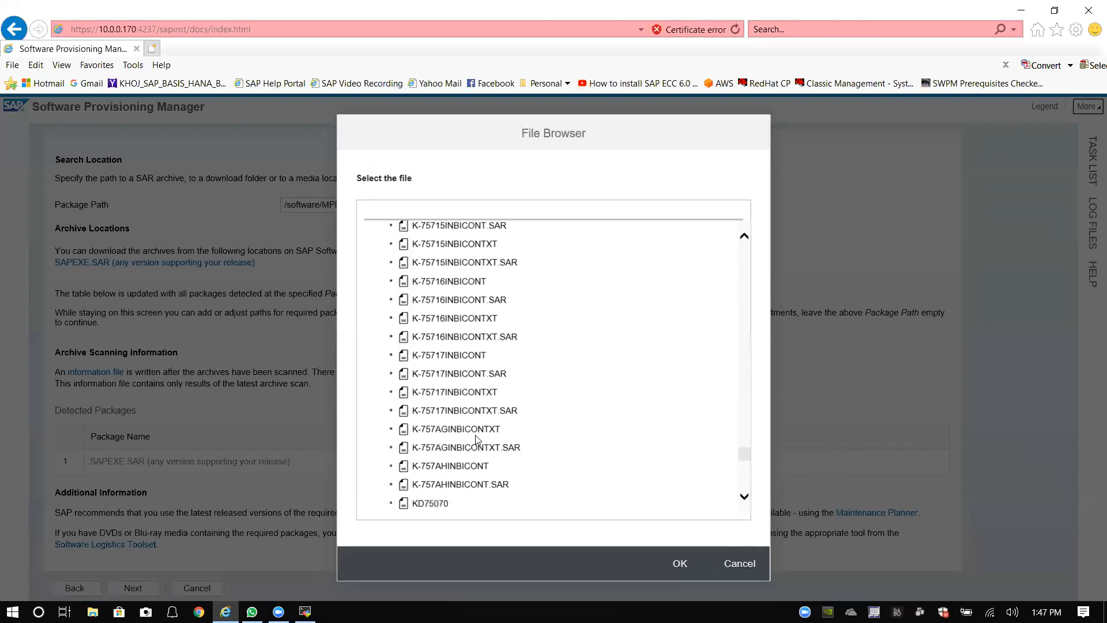
scroll(482, 434, down, 4)
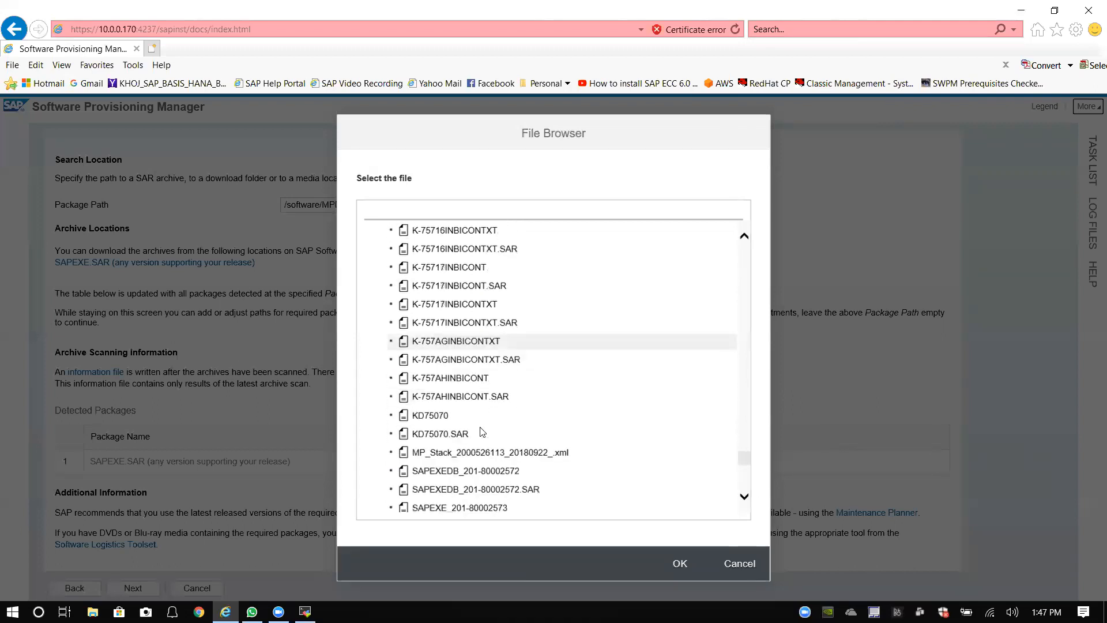
scroll(482, 432, down, 1)
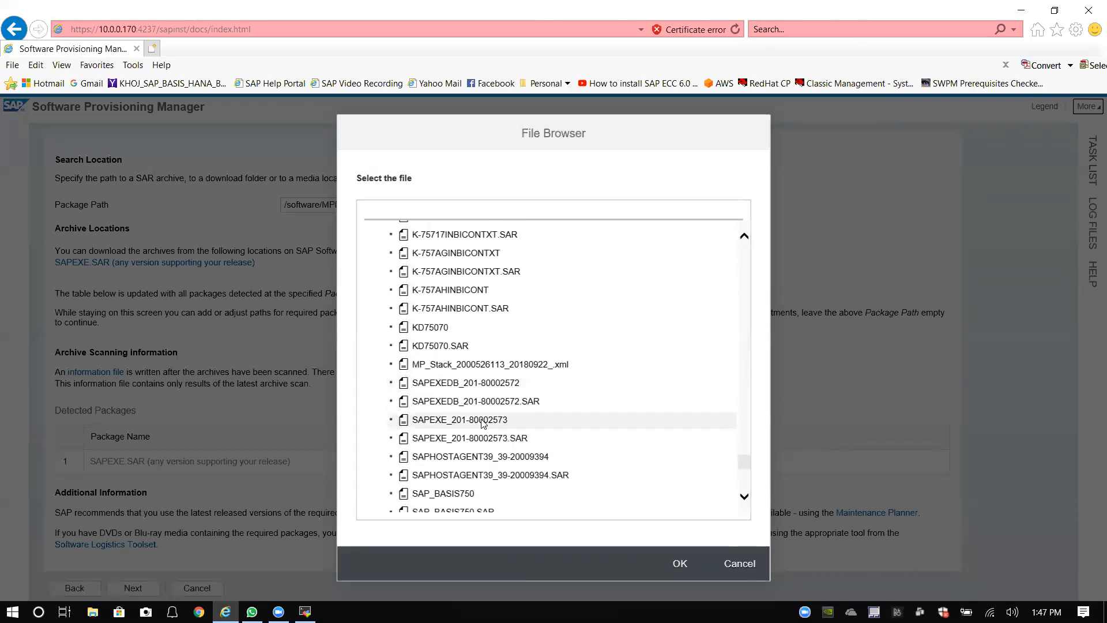
scroll(481, 432, down, 4)
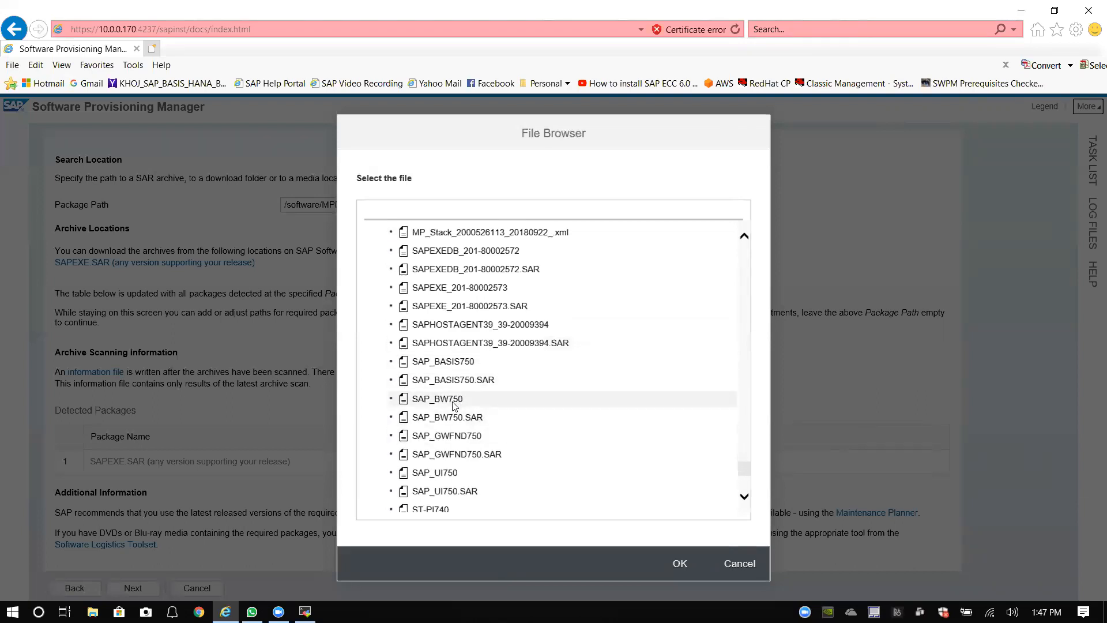
scroll(435, 416, down, 4)
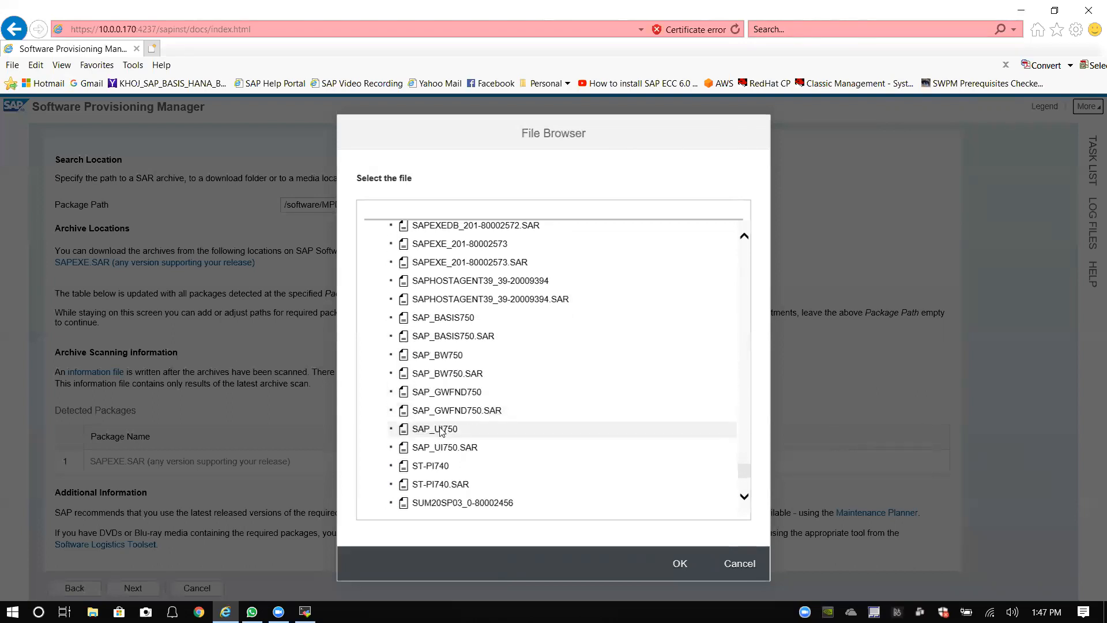
scroll(450, 437, down, 1)
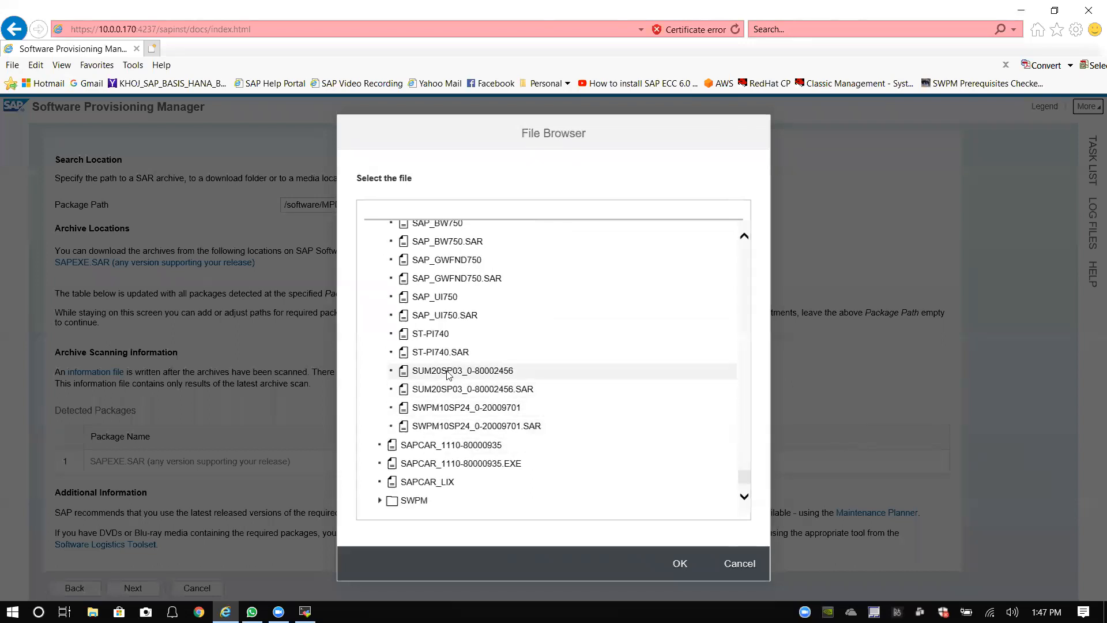
scroll(444, 366, up, 4)
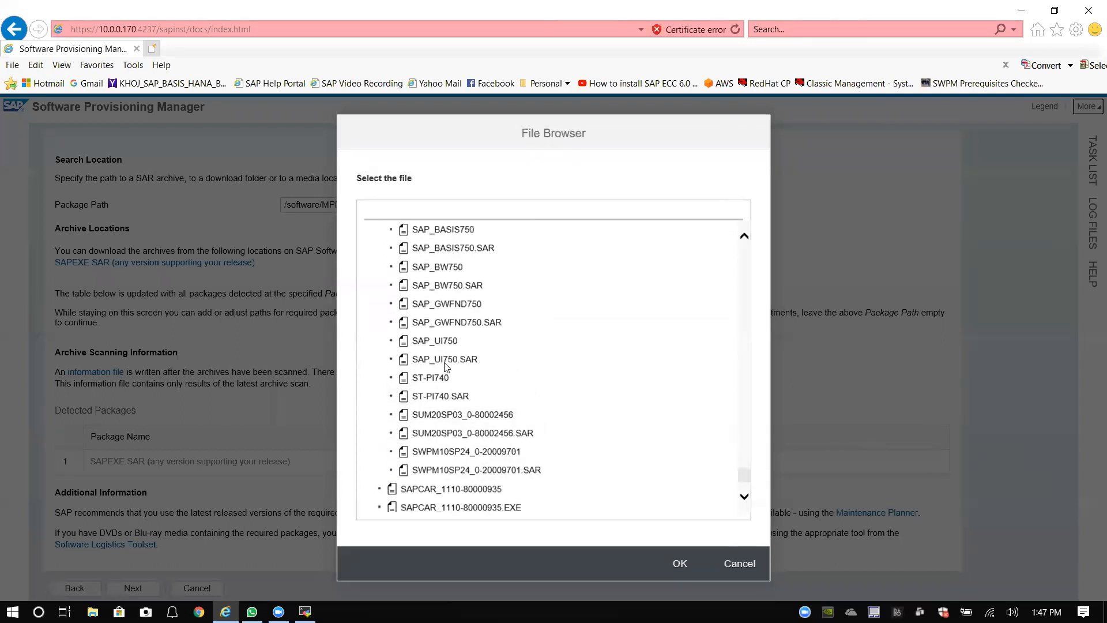
scroll(445, 366, up, 1)
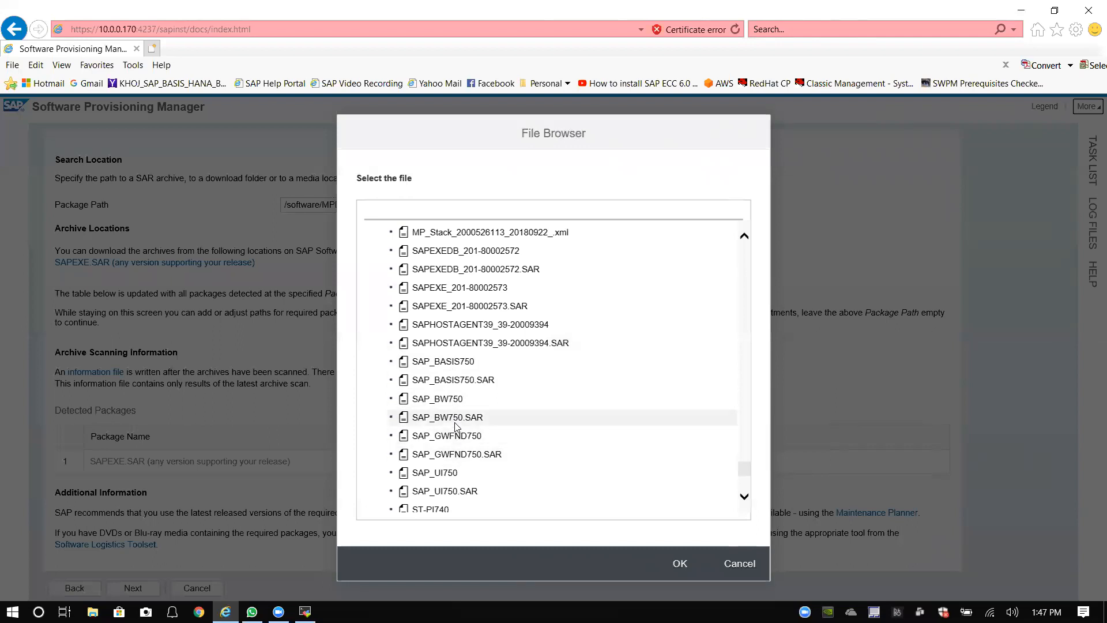
scroll(466, 398, down, 4)
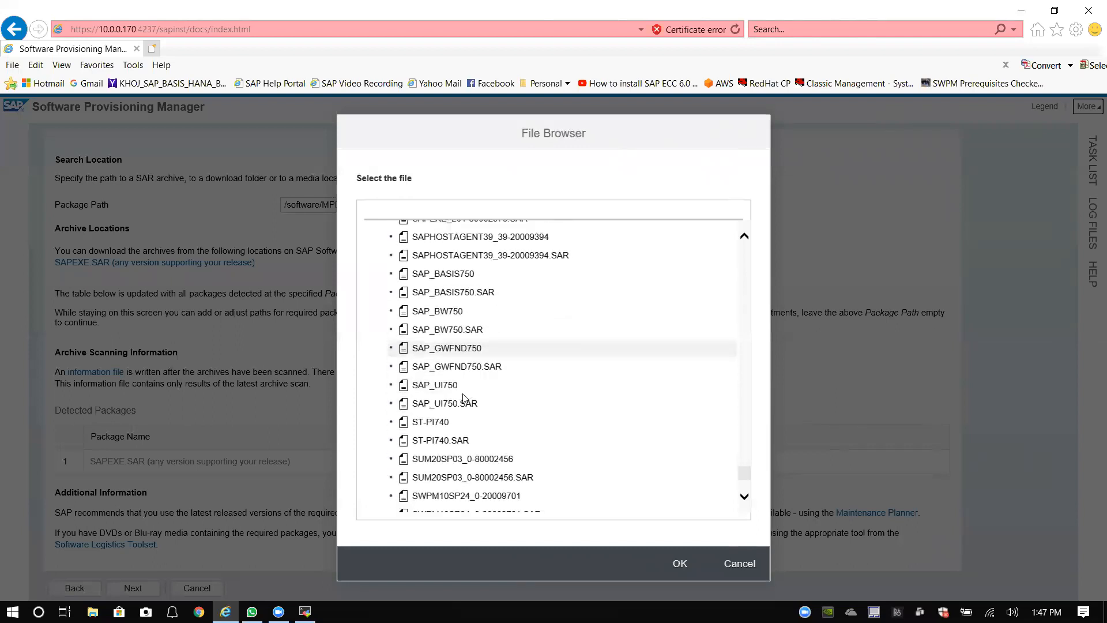
scroll(462, 403, up, 3)
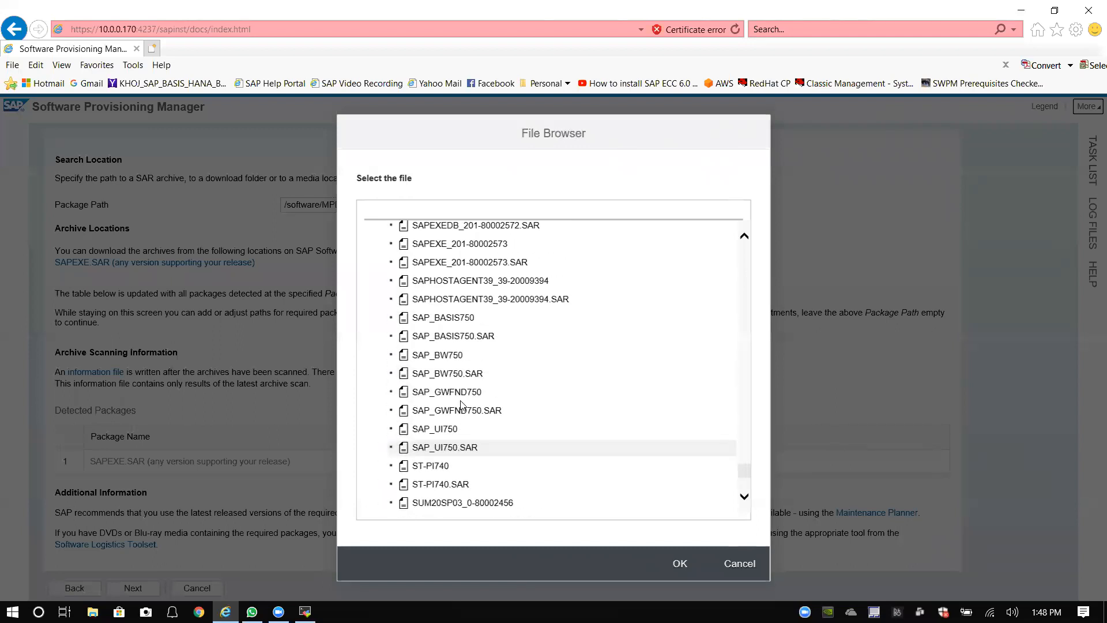
click(473, 268)
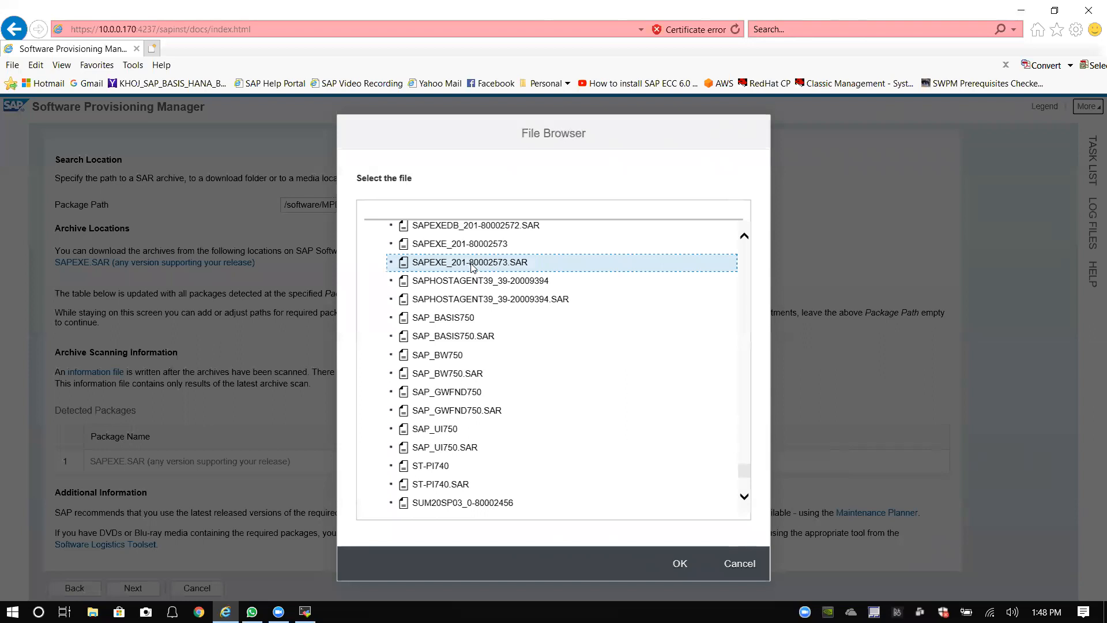
Step: Confirm SAPEXE_201-80002573.SAR as the Package Path and scan it so SAPEXE.SAR shows Available
click(681, 564)
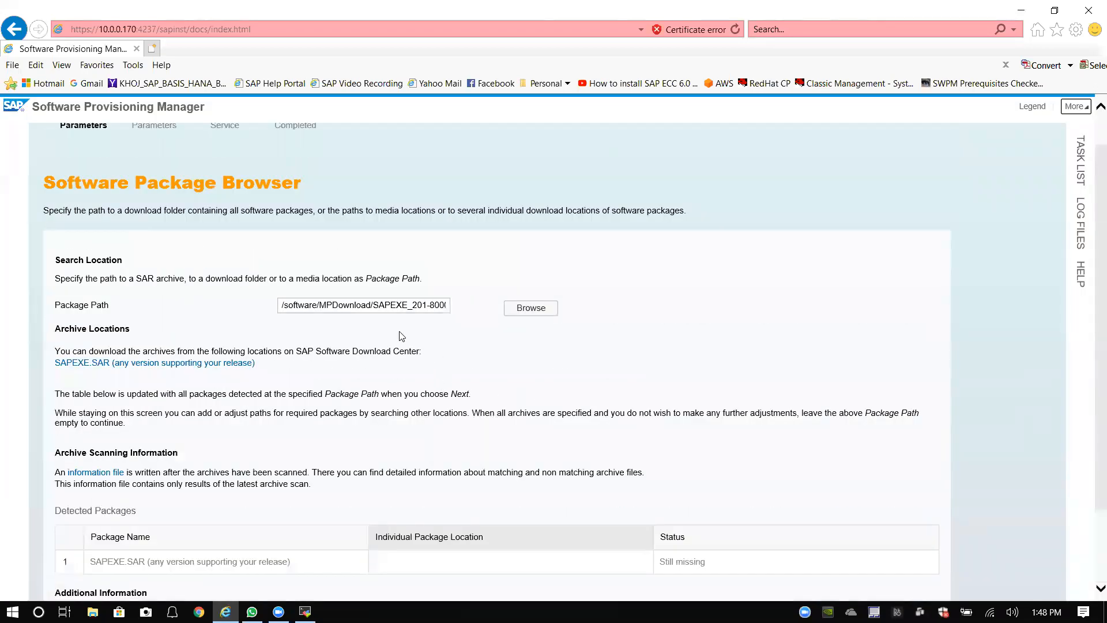
scroll(415, 337, down, 2)
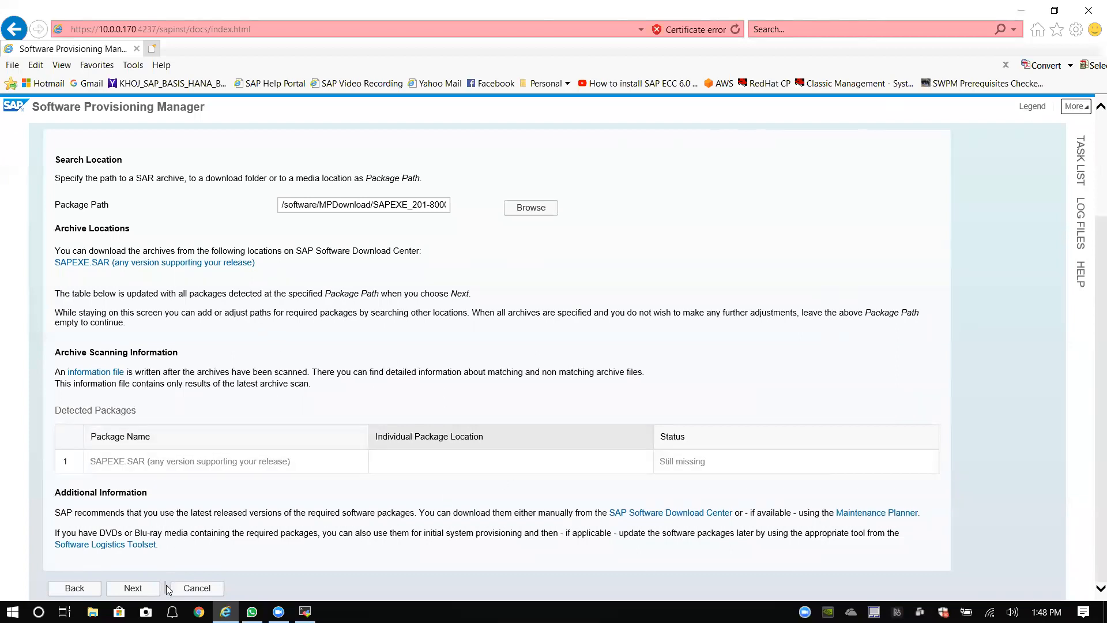
click(134, 588)
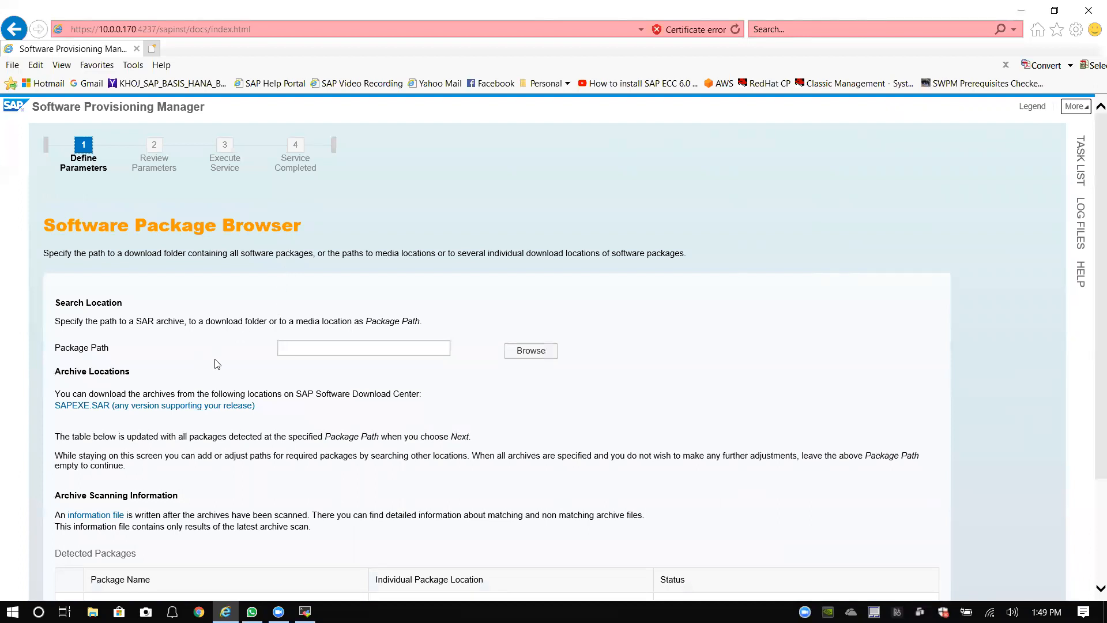
scroll(218, 363, down, 3)
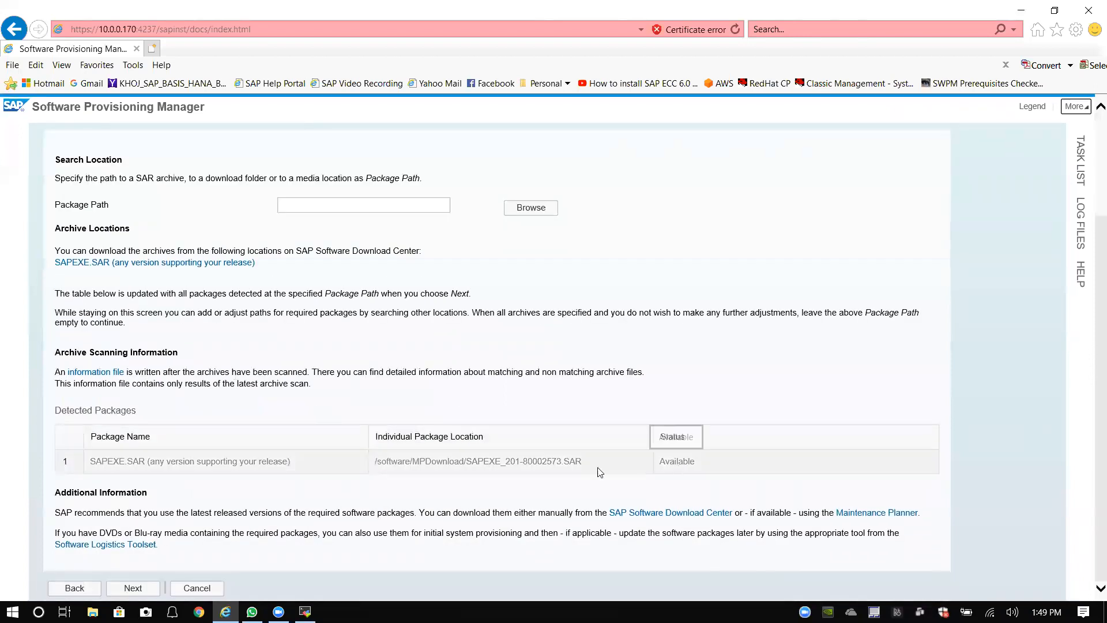
Step: Accept the detected packages and review the Parameter Summary, confirming /software/SWPM and SAPEXE.SAR are SAP-signed
click(132, 589)
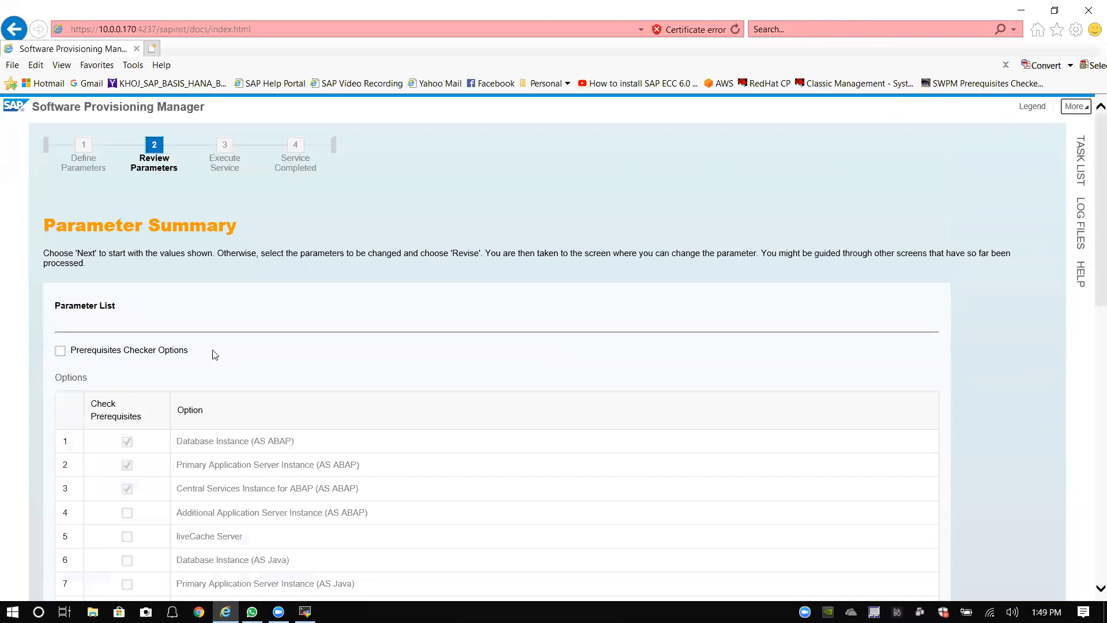
scroll(214, 353, down, 2)
scroll(214, 353, down, 1)
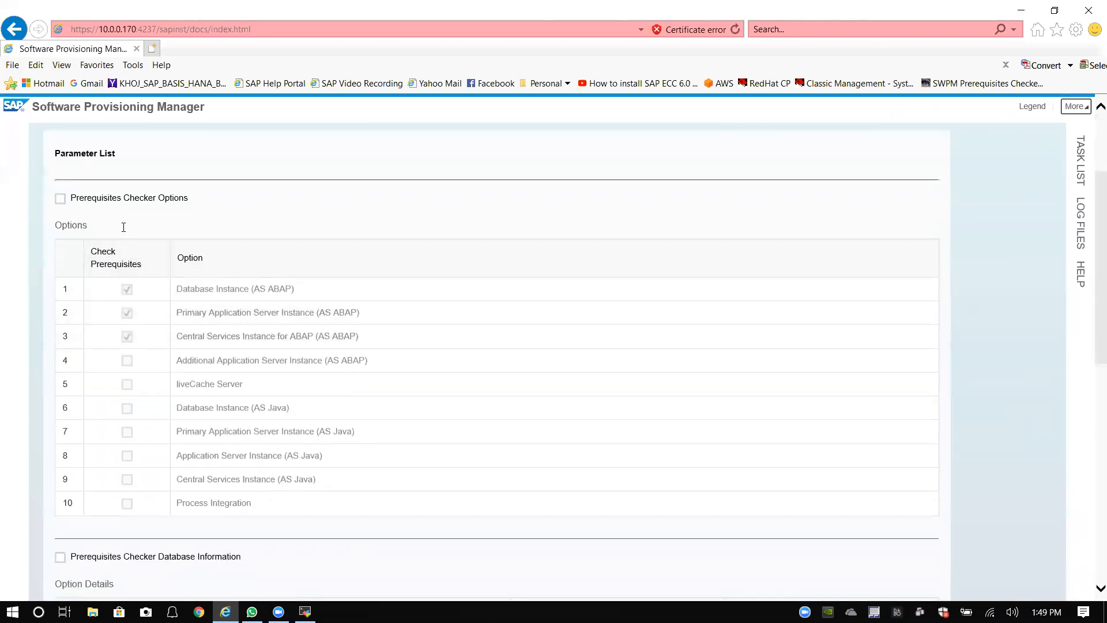
scroll(196, 312, down, 3)
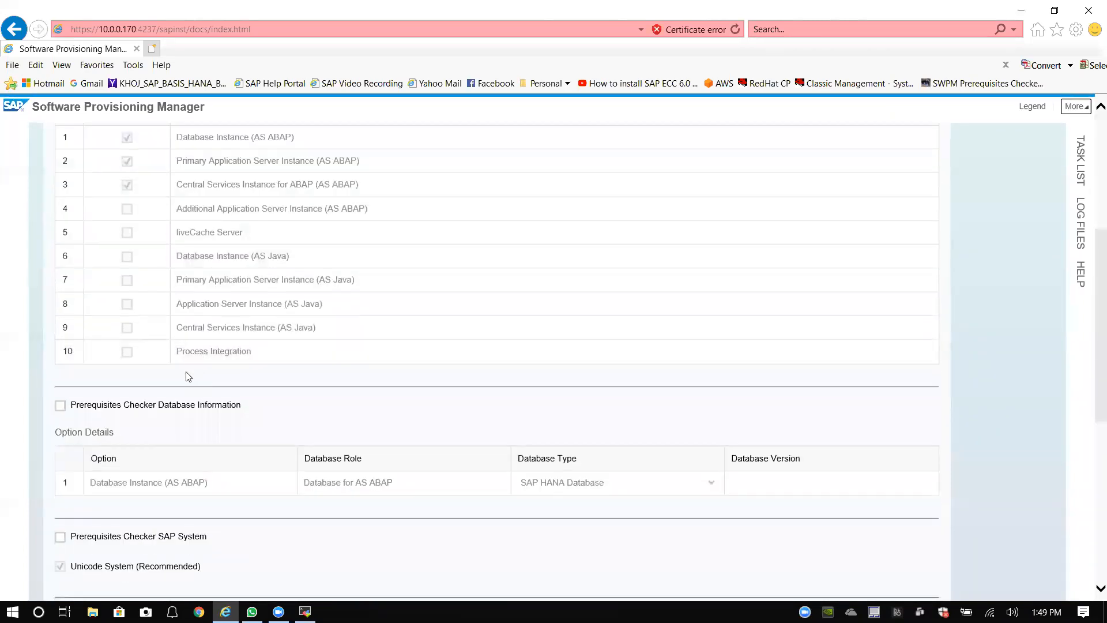
scroll(108, 515, down, 5)
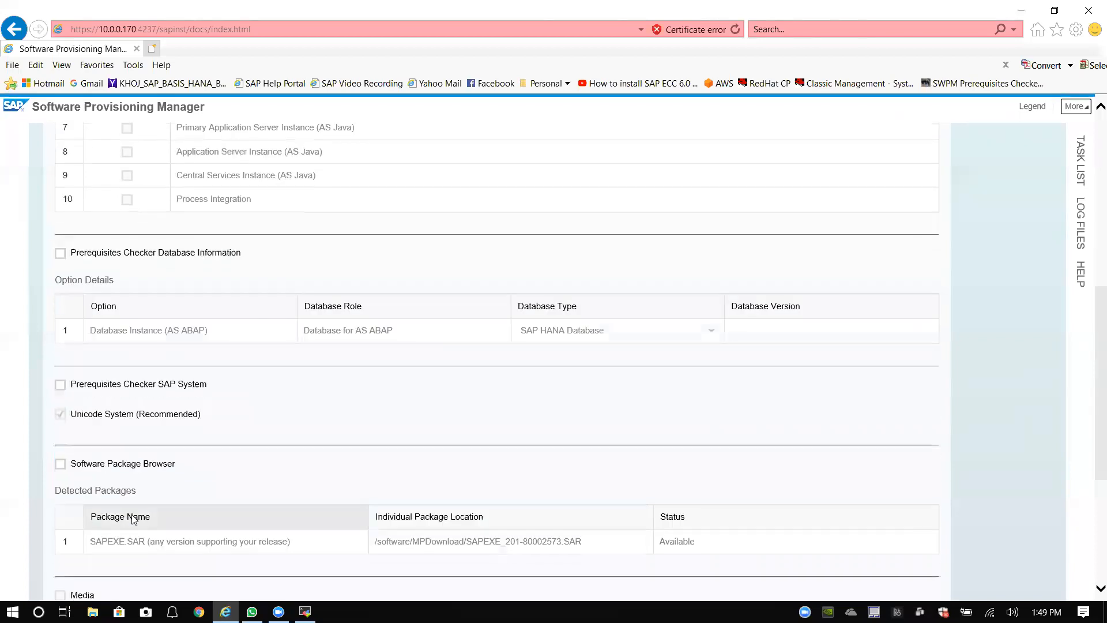
scroll(182, 428, down, 2)
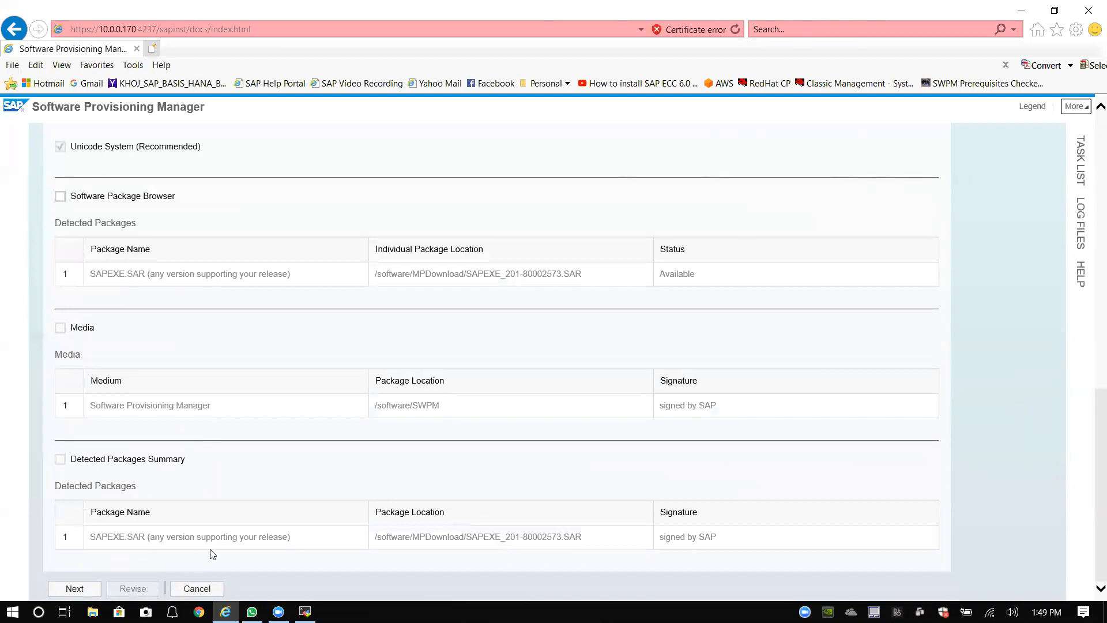
scroll(343, 527, up, 1)
scroll(344, 530, down, 1)
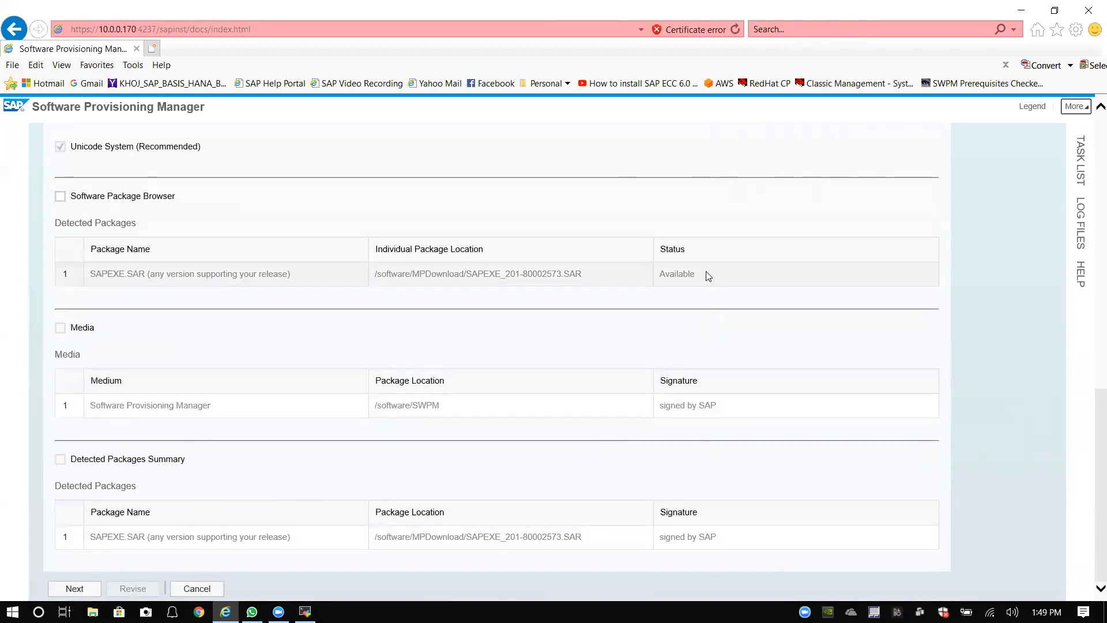
scroll(659, 310, up, 4)
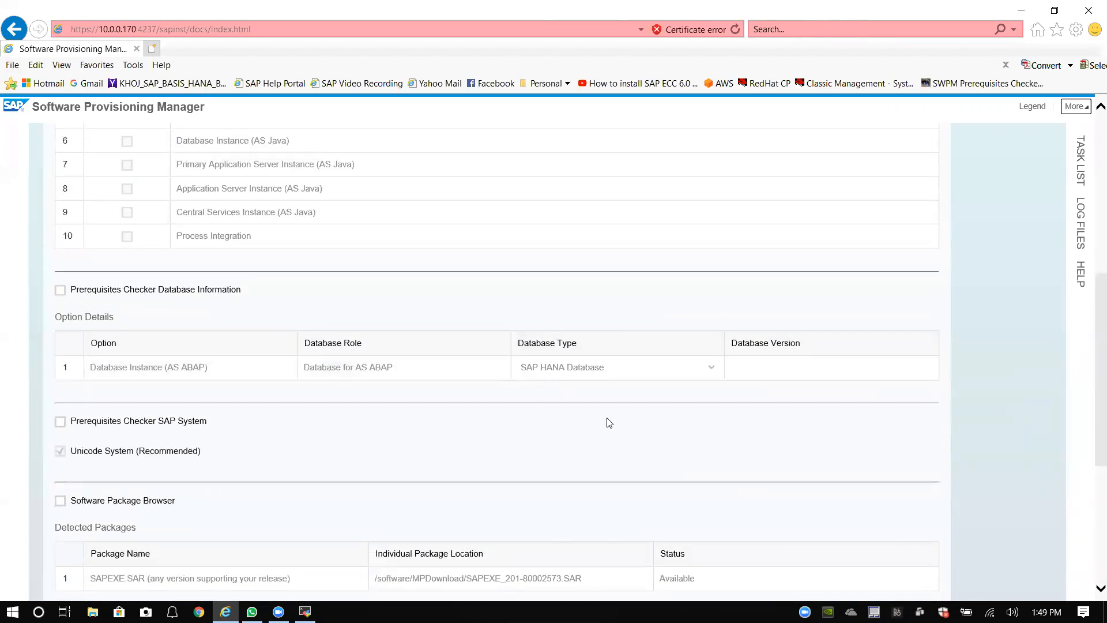
scroll(606, 421, down, 4)
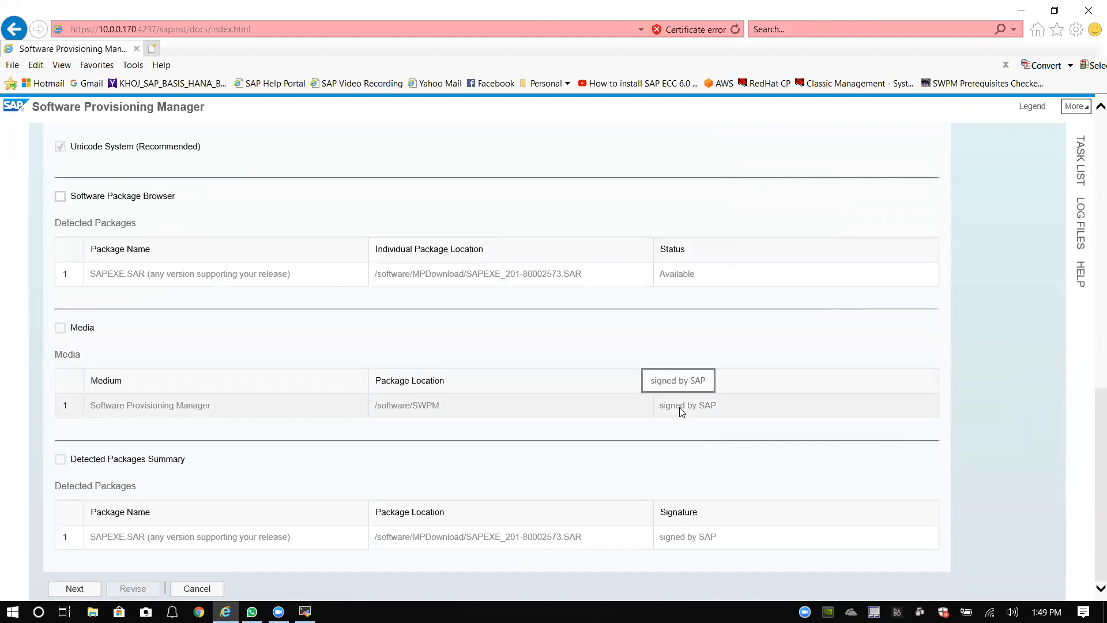
scroll(679, 404, up, 8)
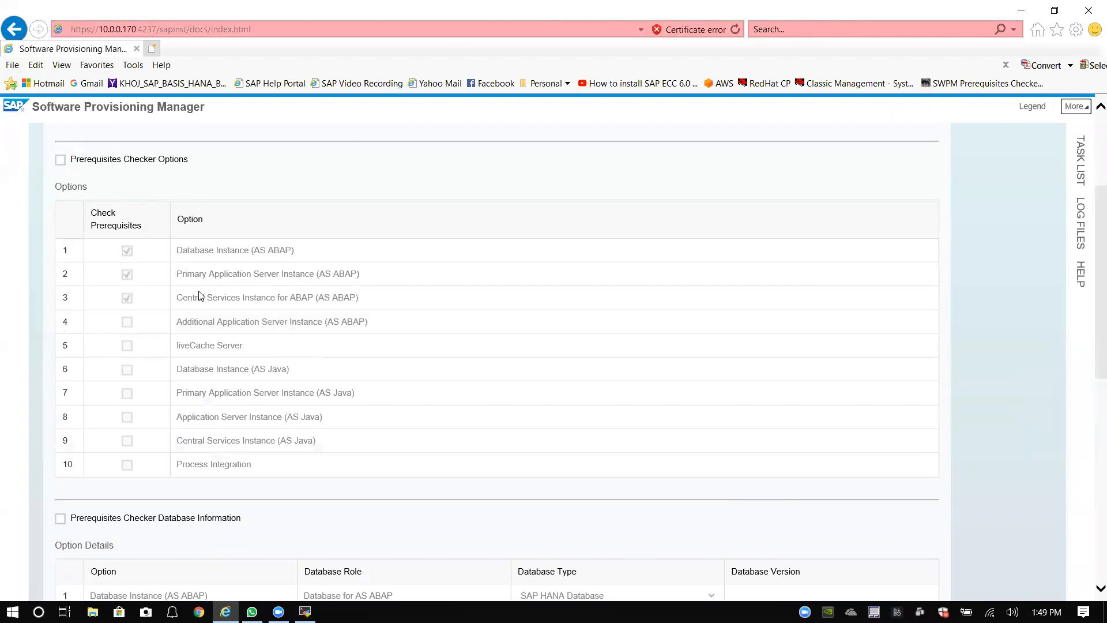
scroll(227, 361, down, 8)
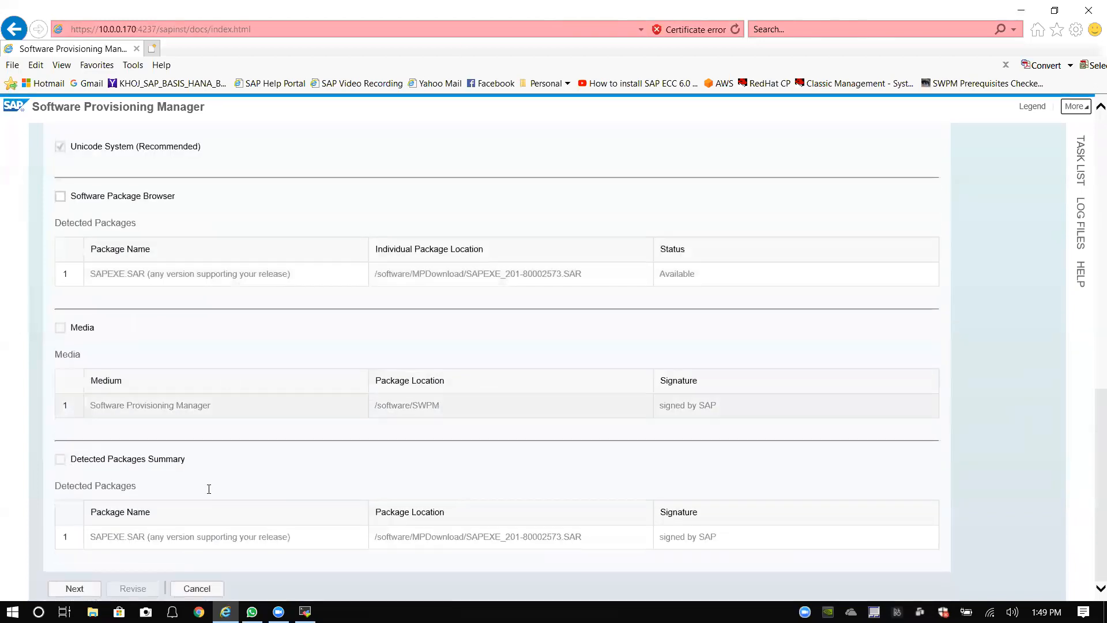
Step: Start the prerequisites check, review the all-OK results, and finish the service
click(81, 590)
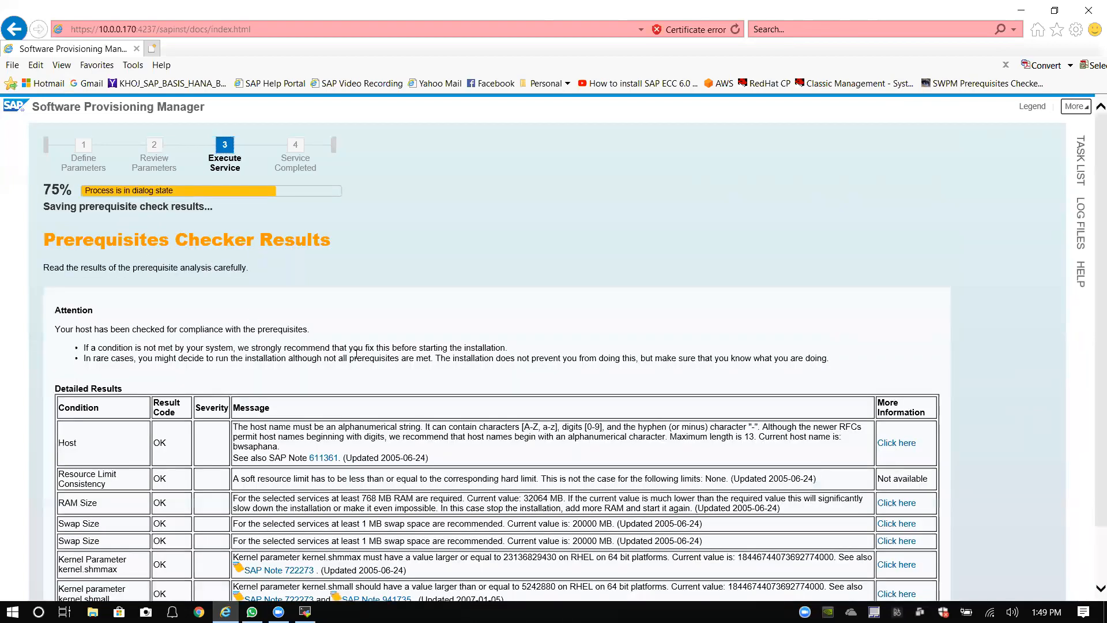
scroll(369, 349, down, 1)
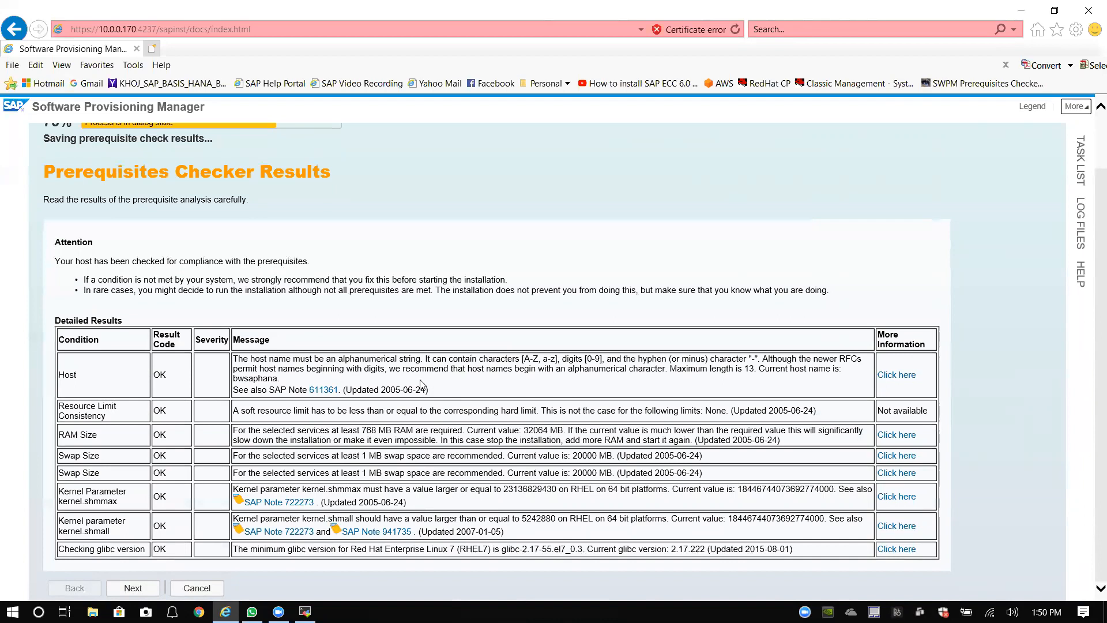
click(143, 588)
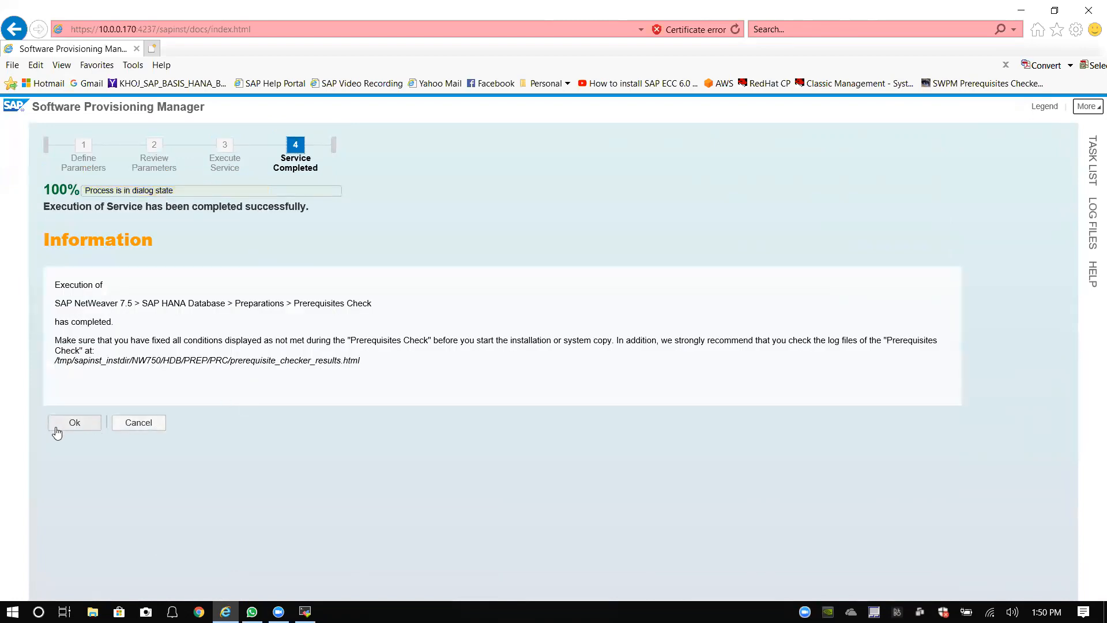
Step: Acknowledge the completed check, close the Feedback to SAP form unsent, and exit the session
click(74, 423)
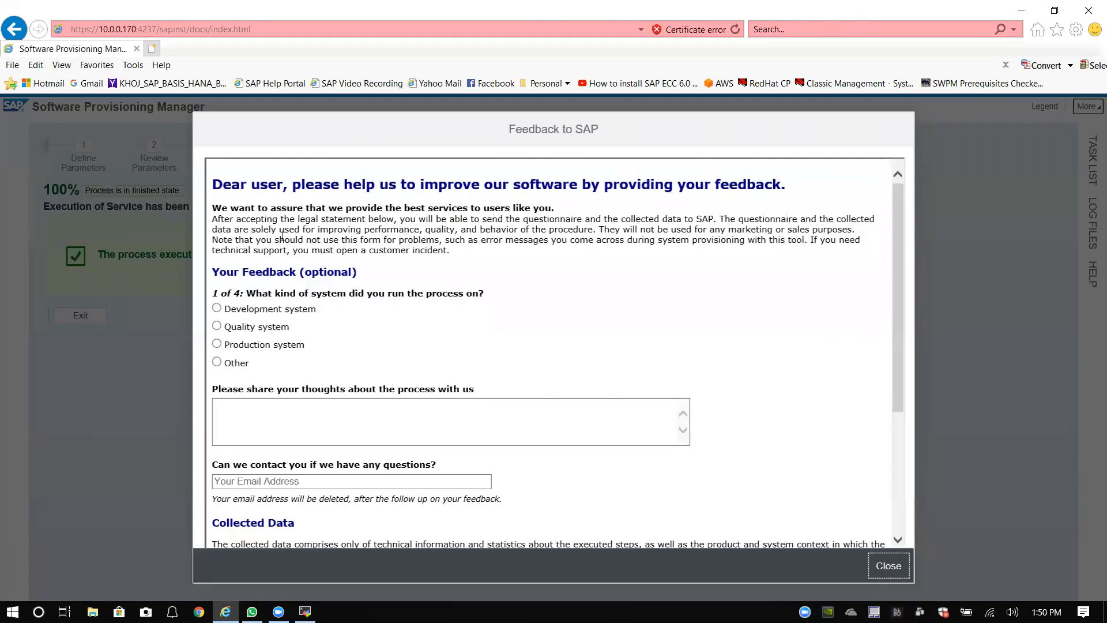
scroll(352, 381, down, 3)
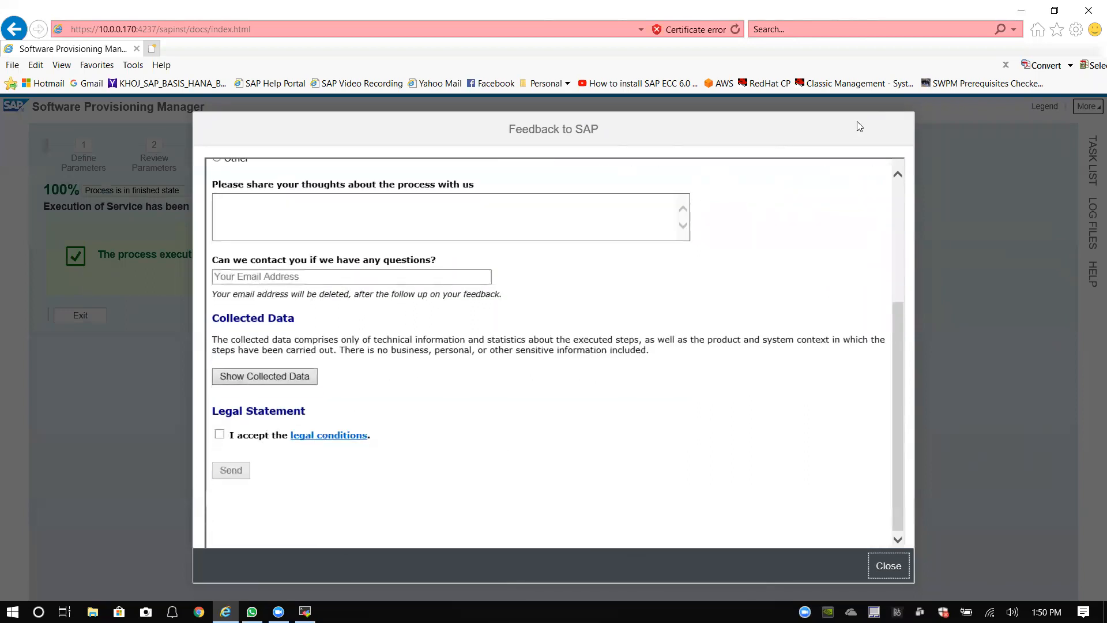
click(889, 566)
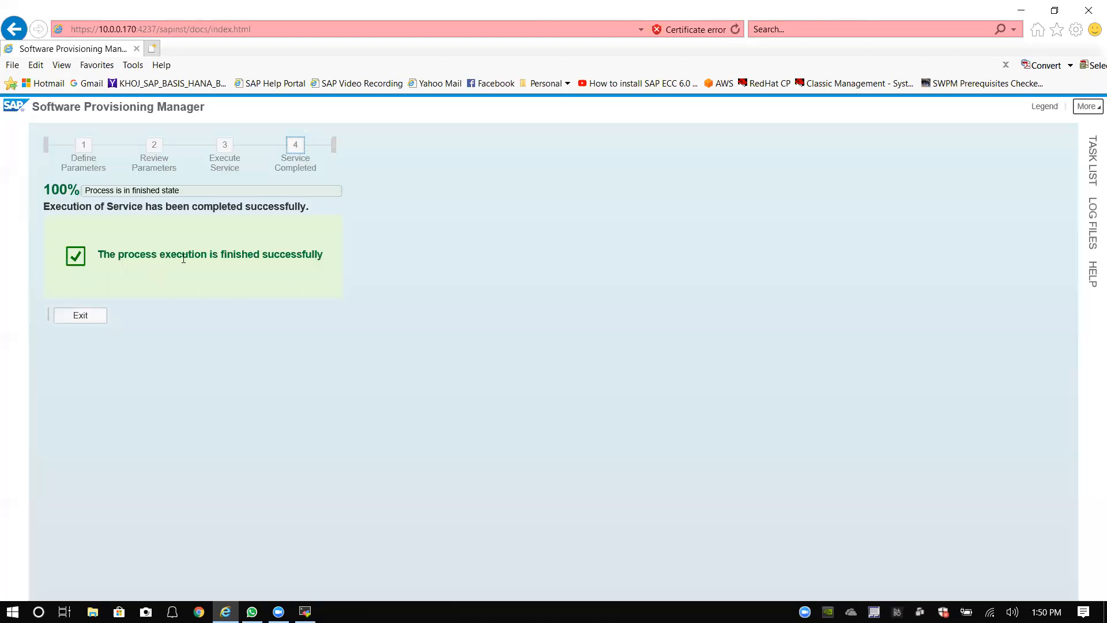
click(74, 316)
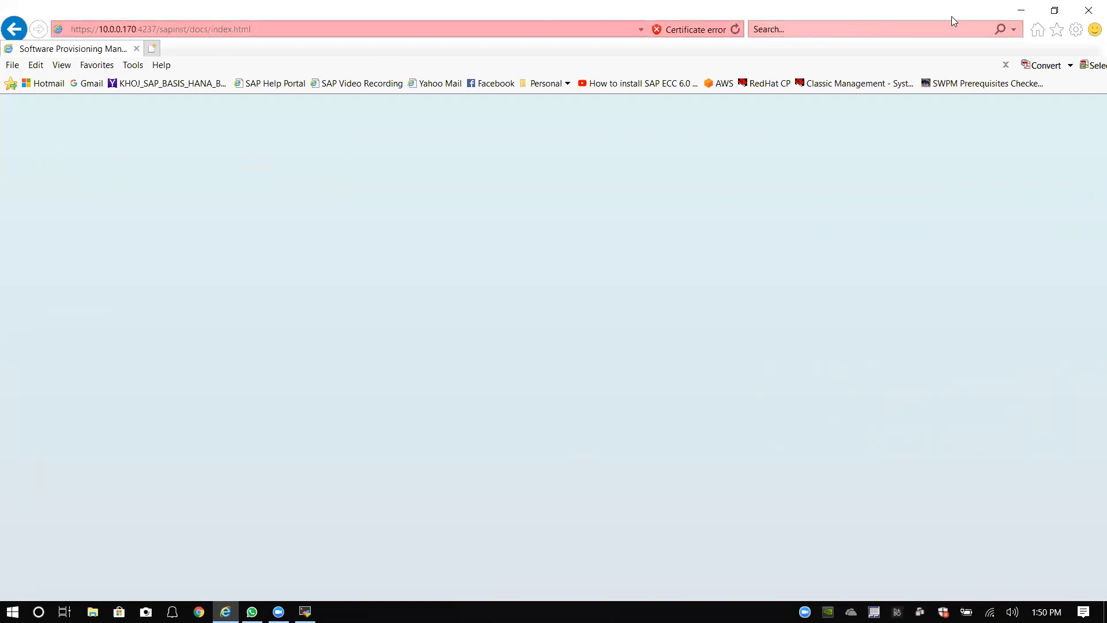
Step: Minimize Internet Explorer and MobaXterm, then open BW MP.pdf from the desktop
click(1033, 18)
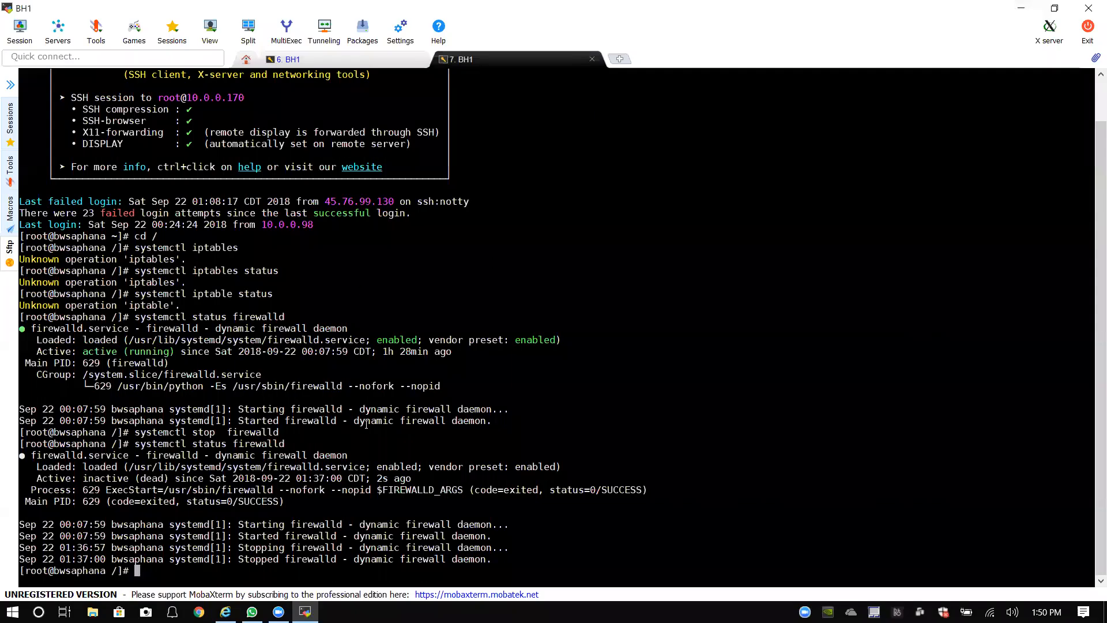
click(1021, 8)
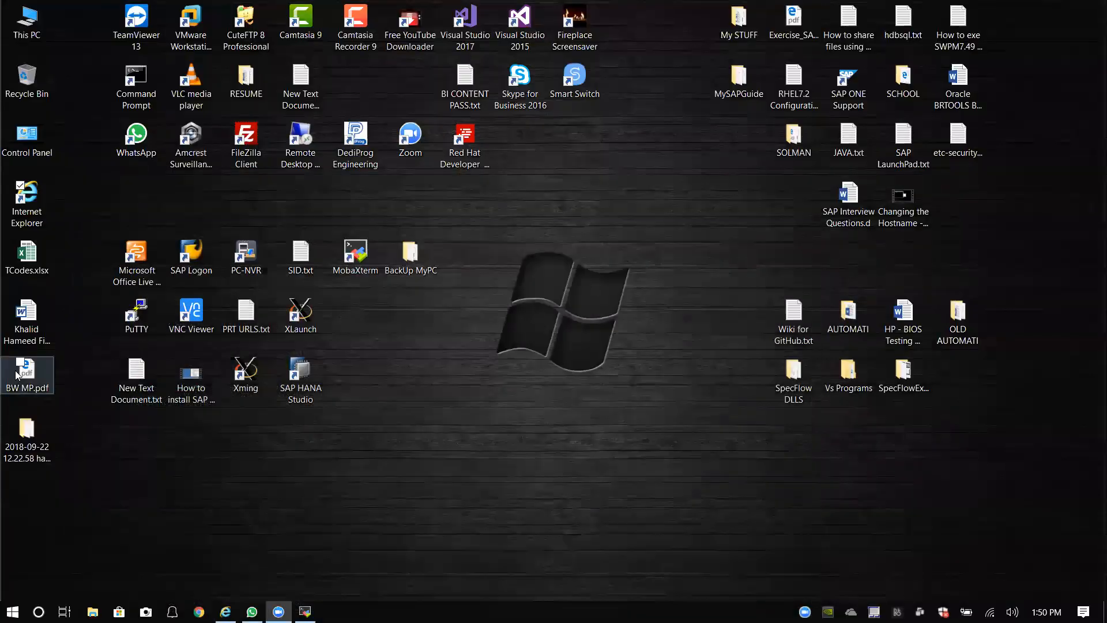
double_click(18, 376)
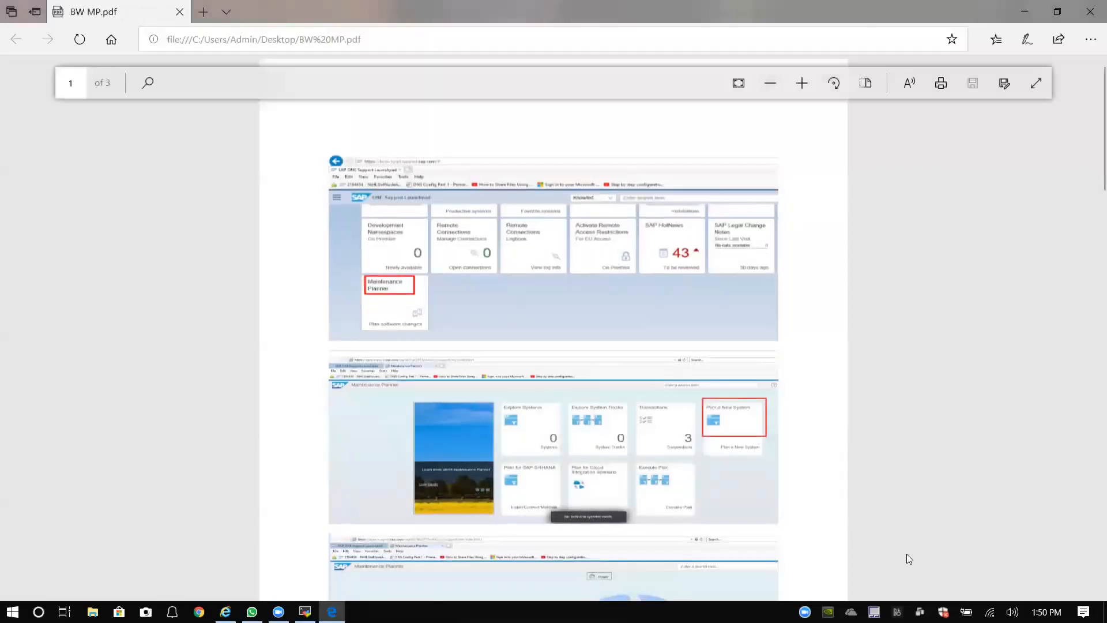
Step: Zoom the BW MP.pdf pages in three steps for easier reading
click(814, 88)
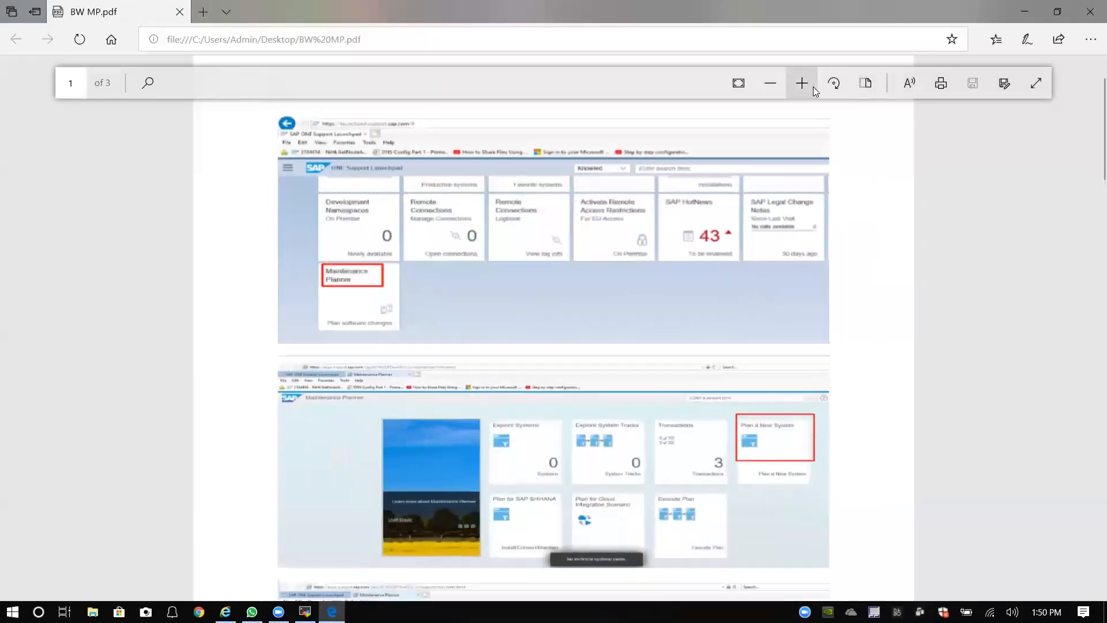
click(815, 90)
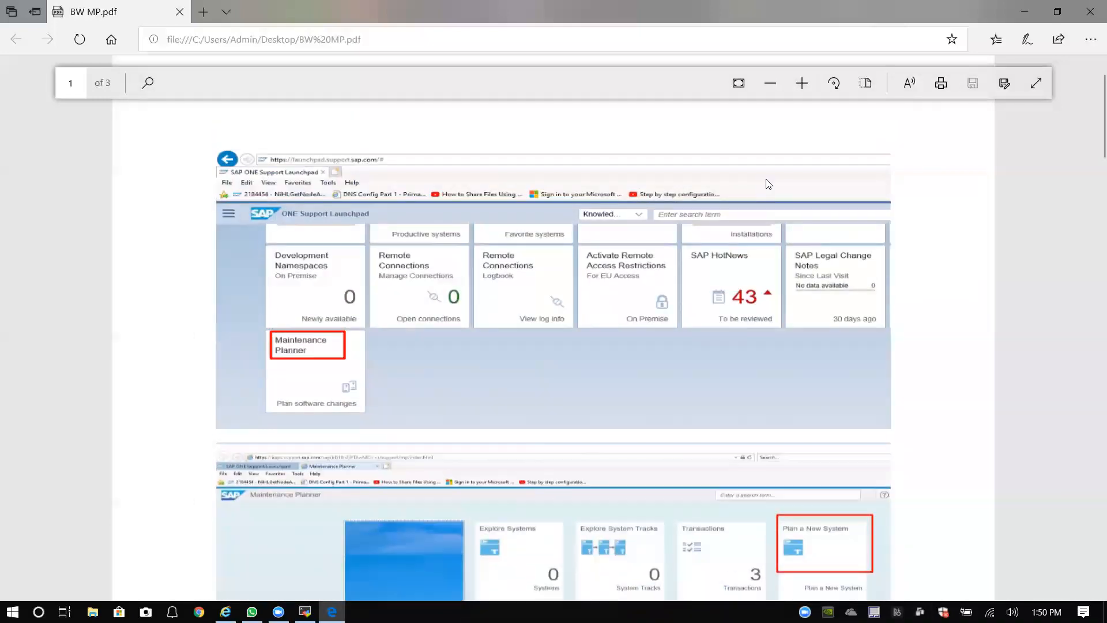
click(802, 83)
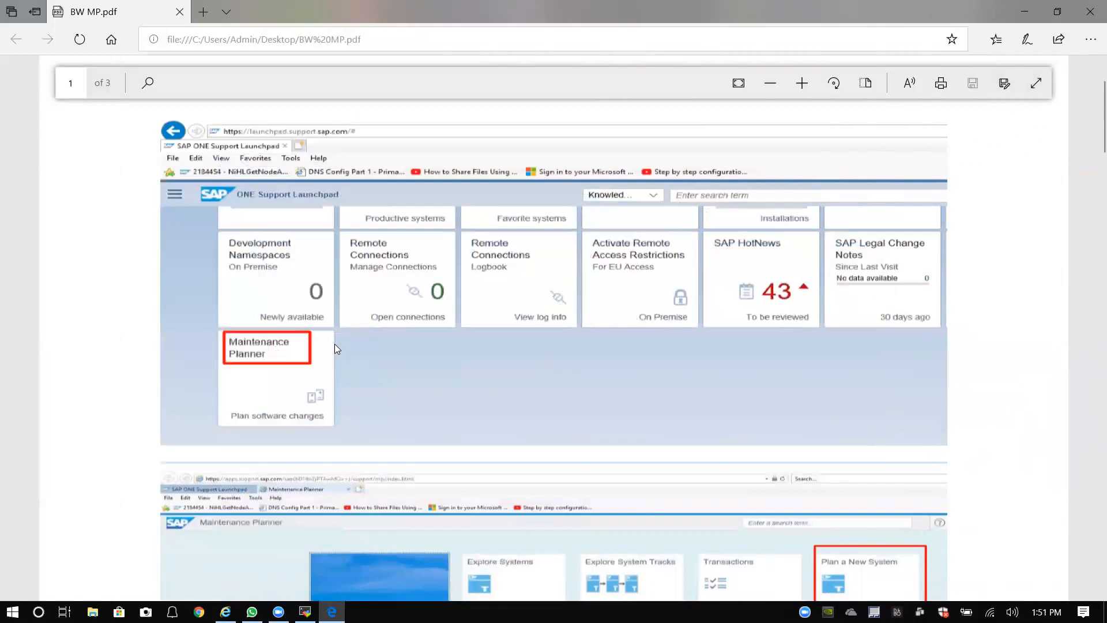
scroll(336, 348, down, 4)
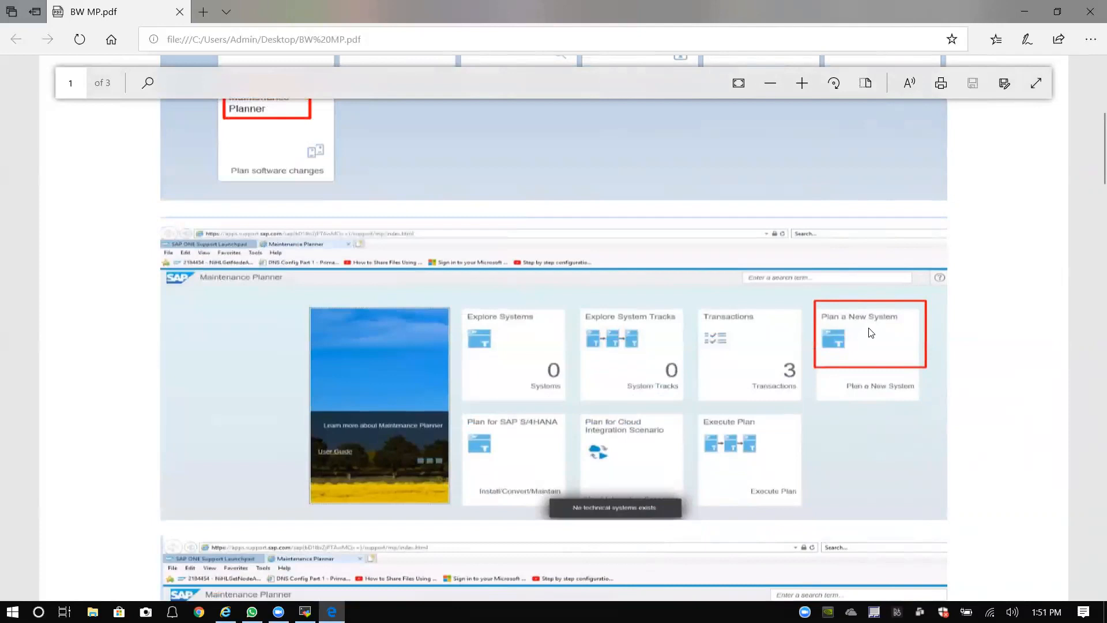
scroll(871, 333, down, 1)
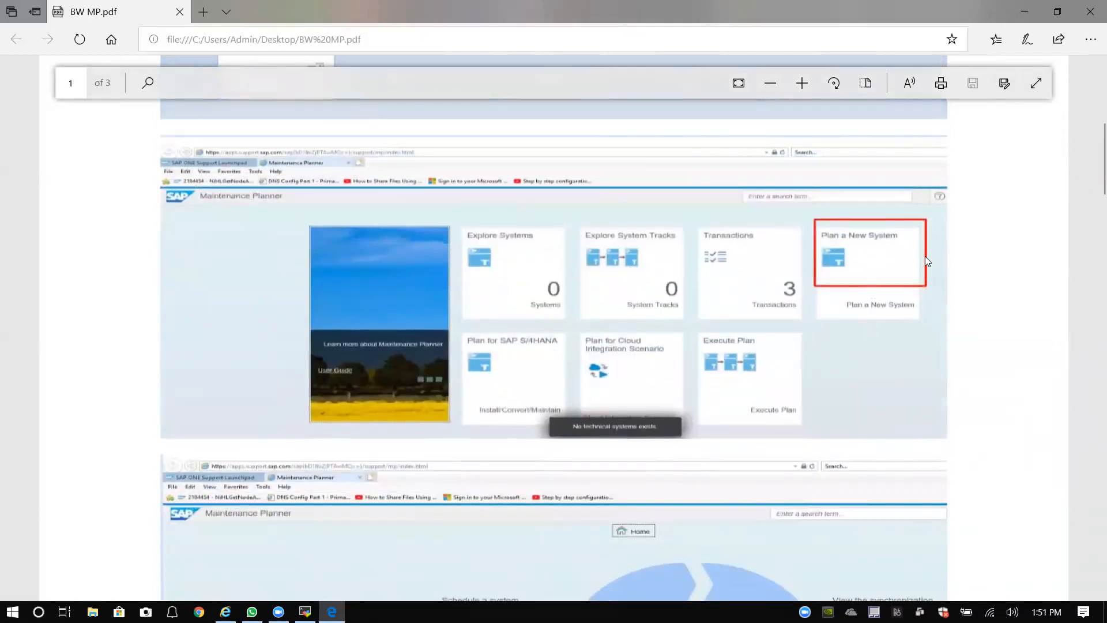
scroll(823, 267, down, 1)
scroll(824, 267, down, 3)
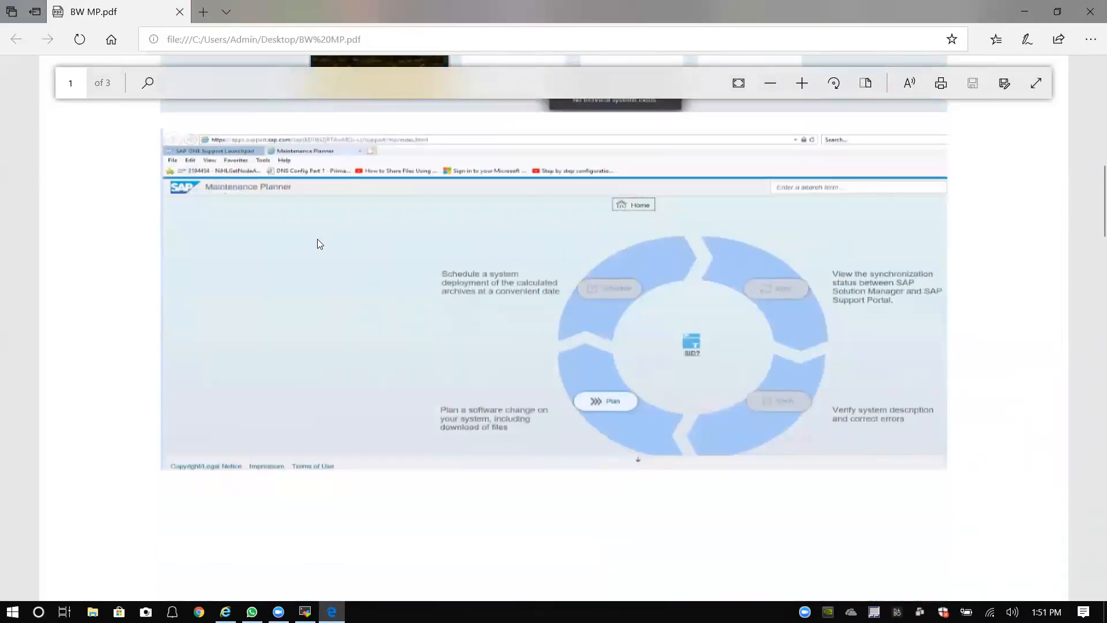
scroll(714, 235, up, 3)
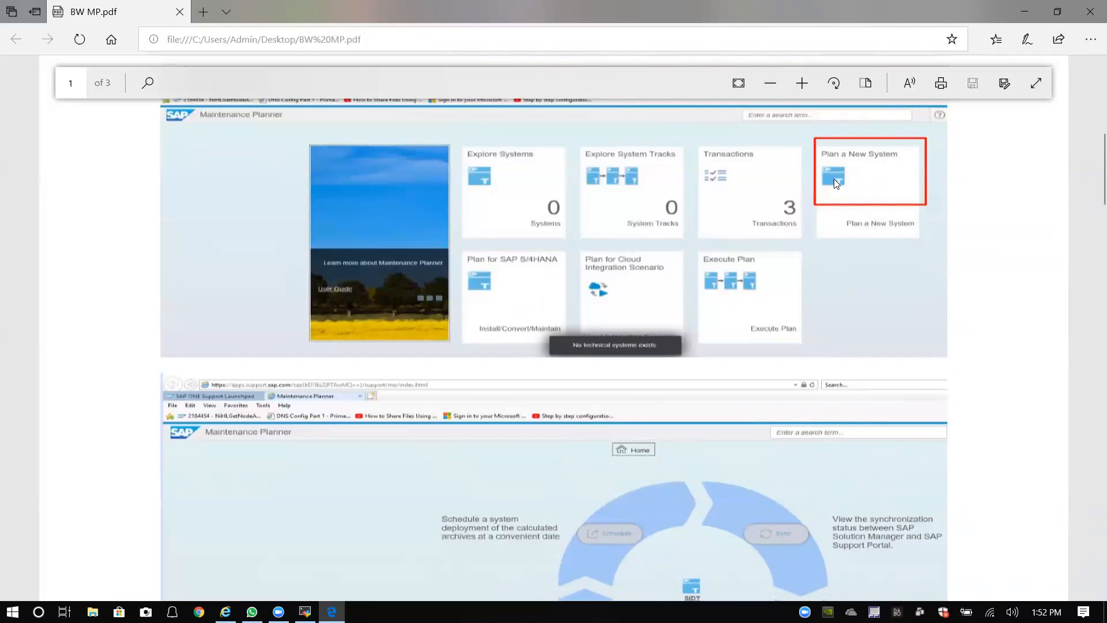
scroll(835, 181, down, 4)
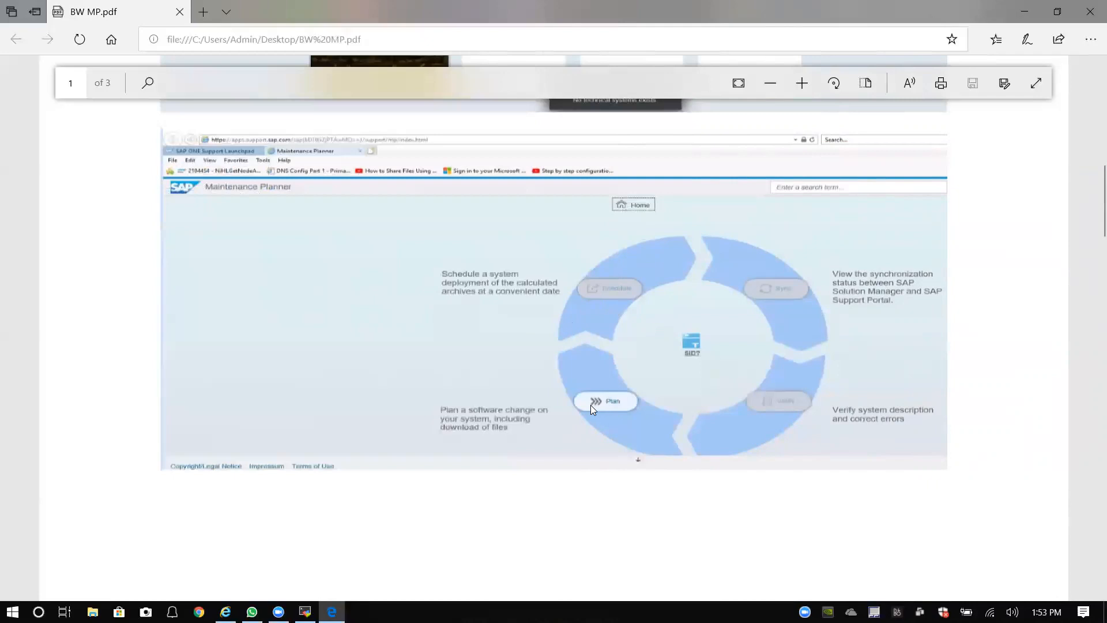
Step: Zoom the PDF in one more step and scroll up to the Launchpad's Maintenance Planner screenshot
click(803, 87)
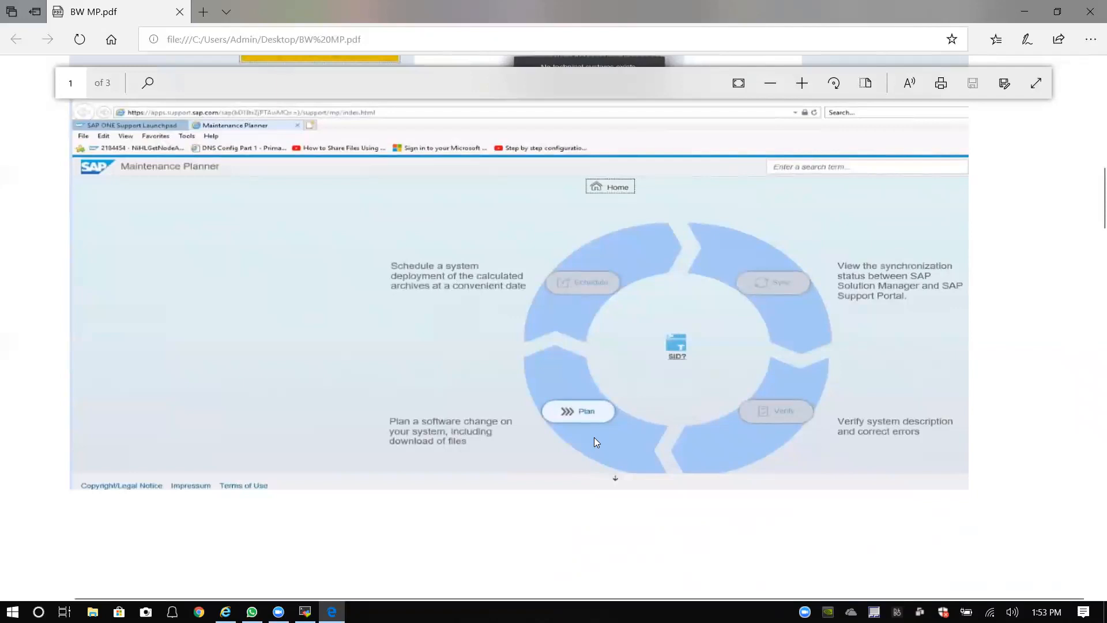
scroll(585, 392, up, 10)
scroll(593, 378, up, 3)
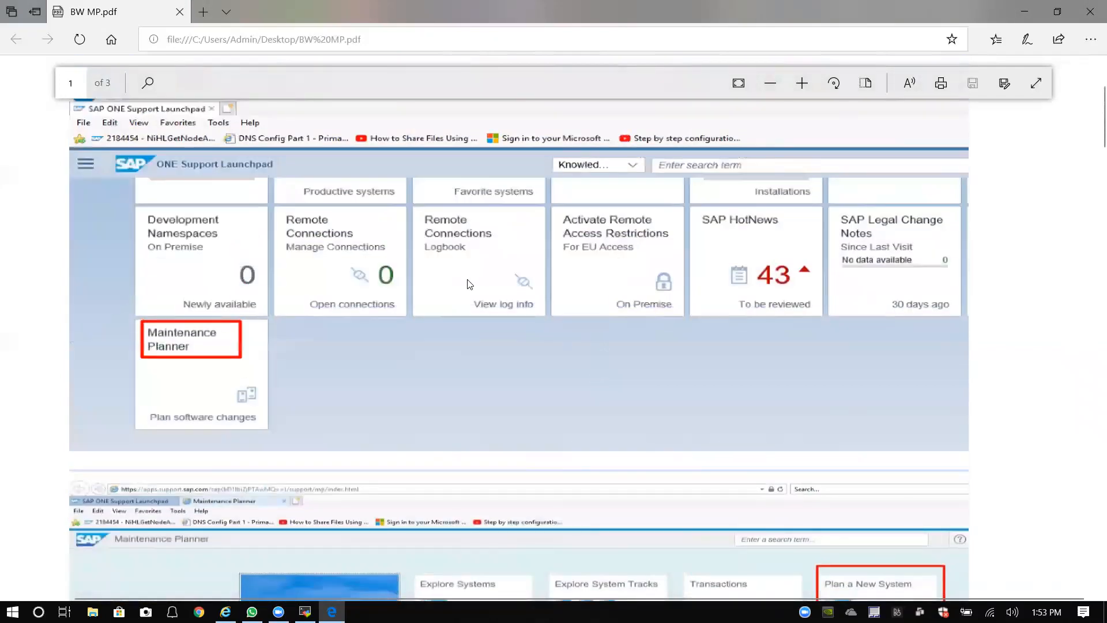
scroll(392, 306, up, 1)
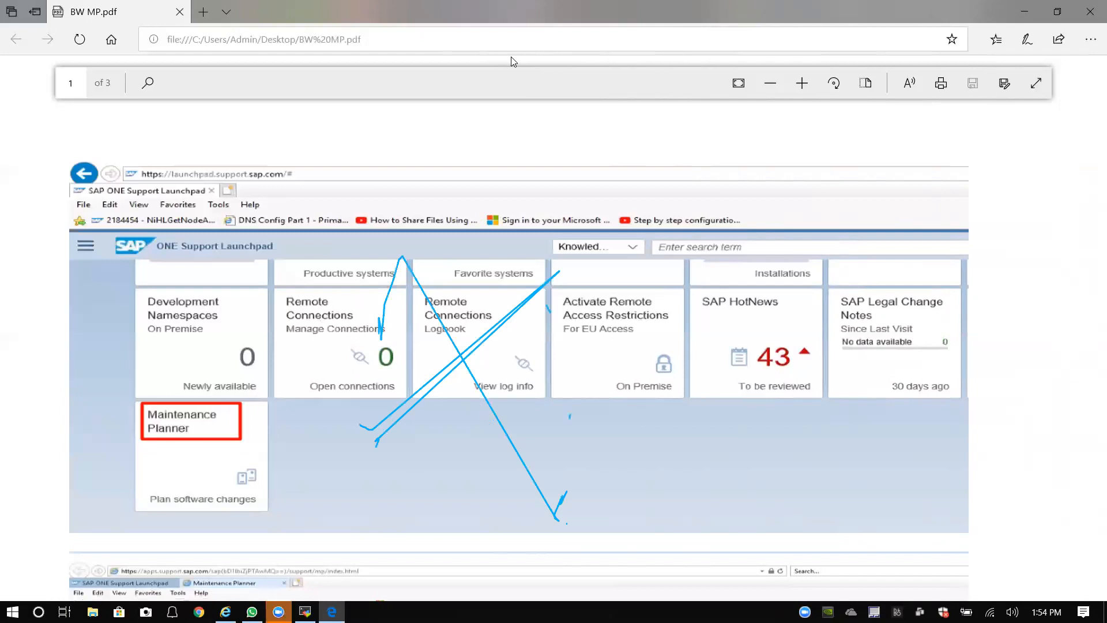
scroll(412, 311, down, 2)
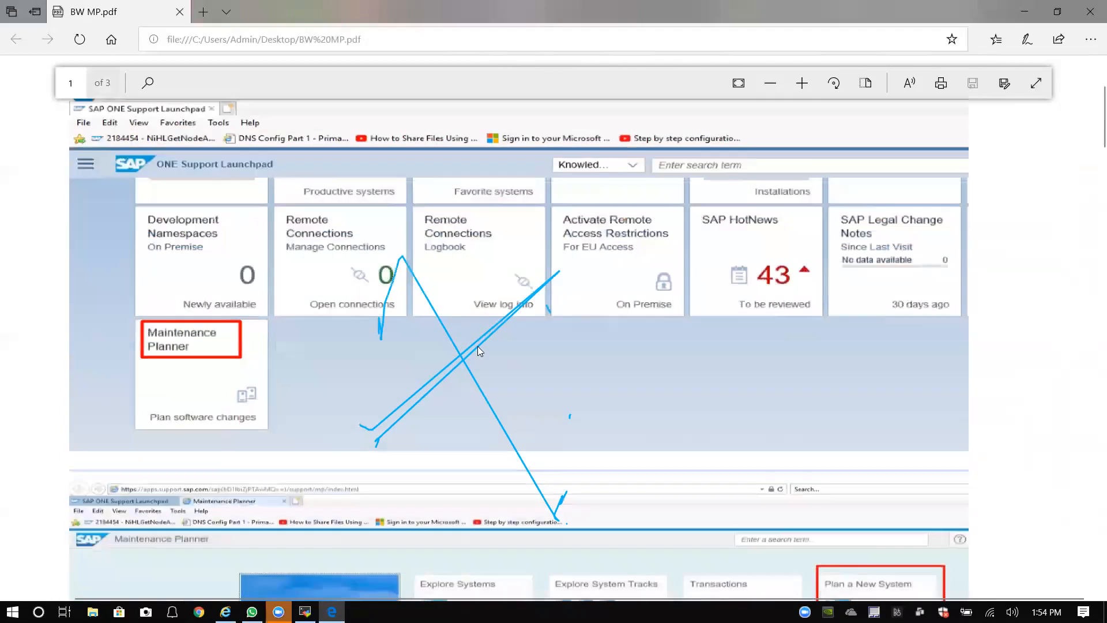
scroll(477, 351, down, 2)
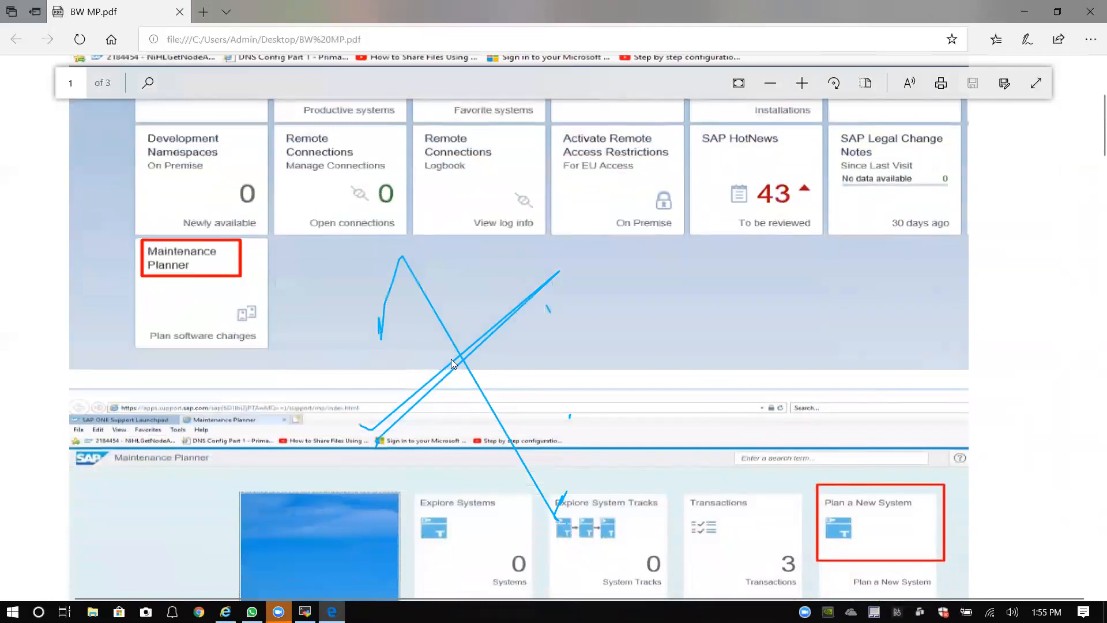
scroll(452, 360, up, 4)
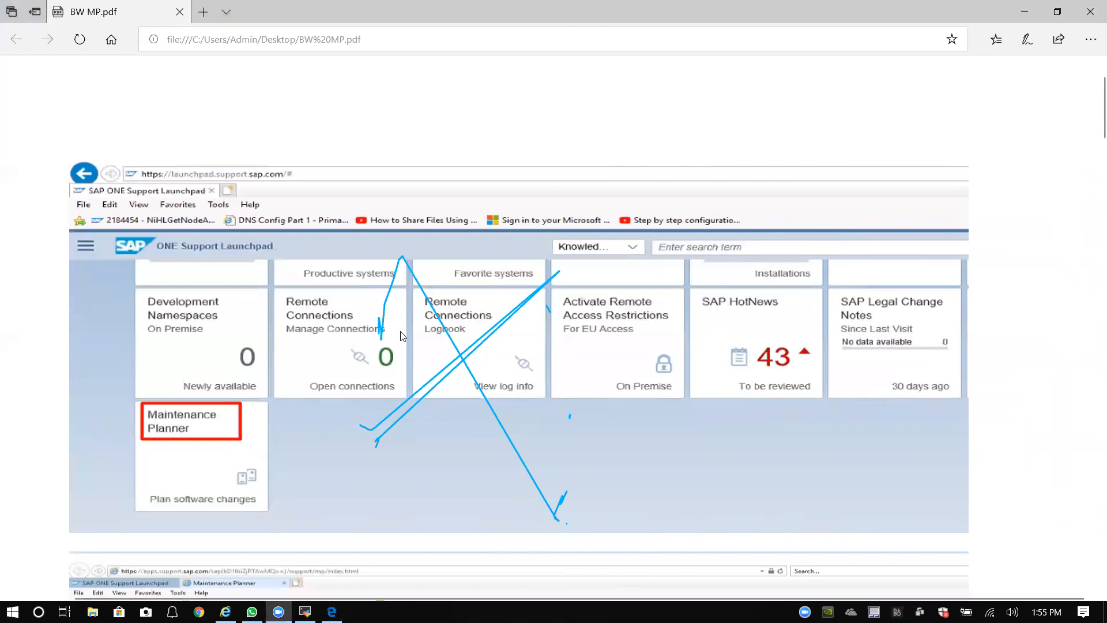
scroll(442, 319, down, 3)
scroll(452, 319, up, 1)
scroll(453, 319, down, 4)
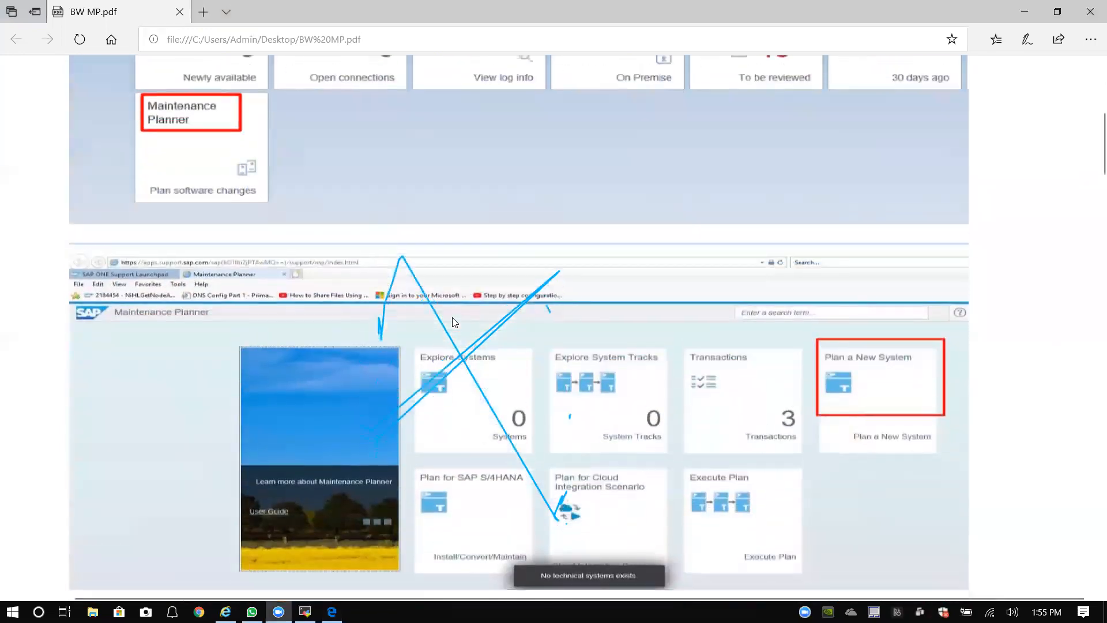
scroll(452, 318, up, 3)
scroll(458, 322, down, 5)
scroll(464, 329, up, 5)
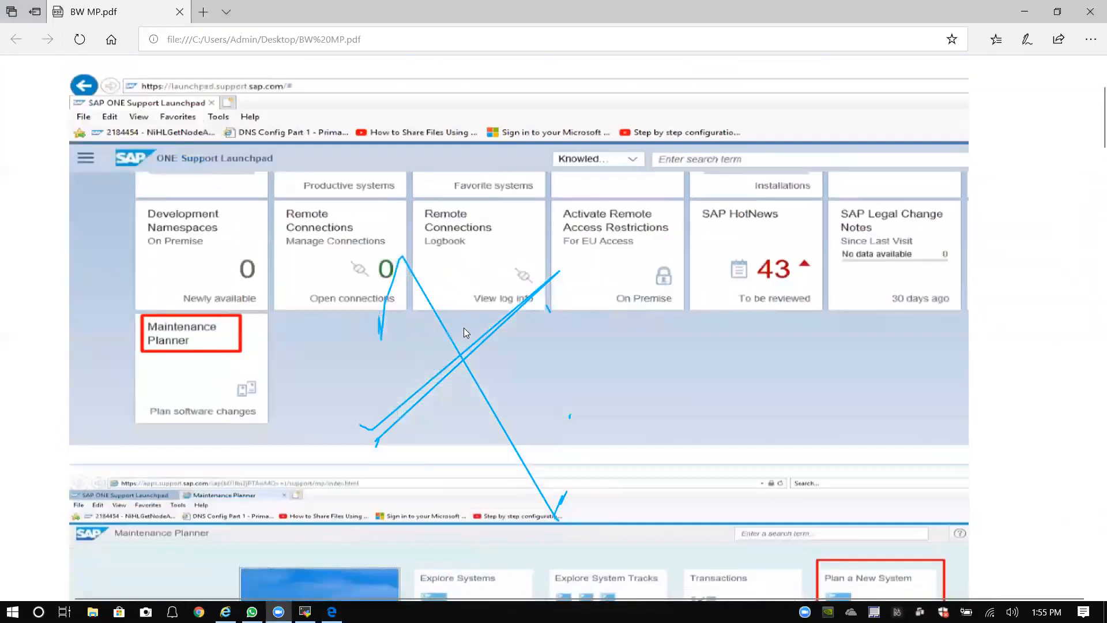
scroll(464, 328, down, 3)
scroll(470, 329, up, 2)
scroll(469, 329, up, 2)
scroll(471, 327, down, 1)
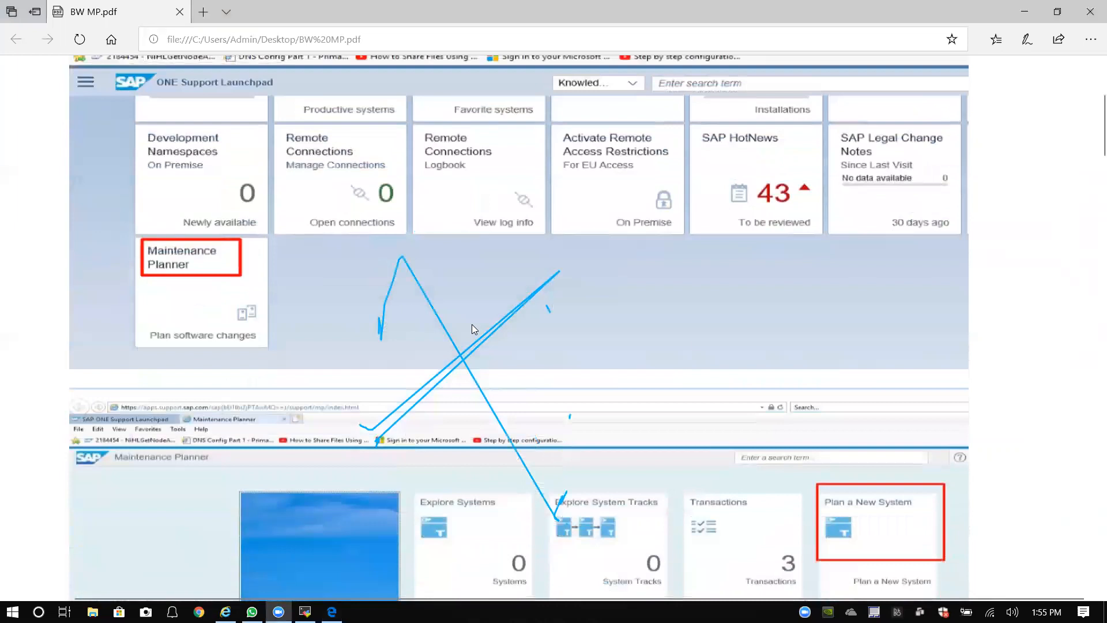
scroll(479, 326, up, 3)
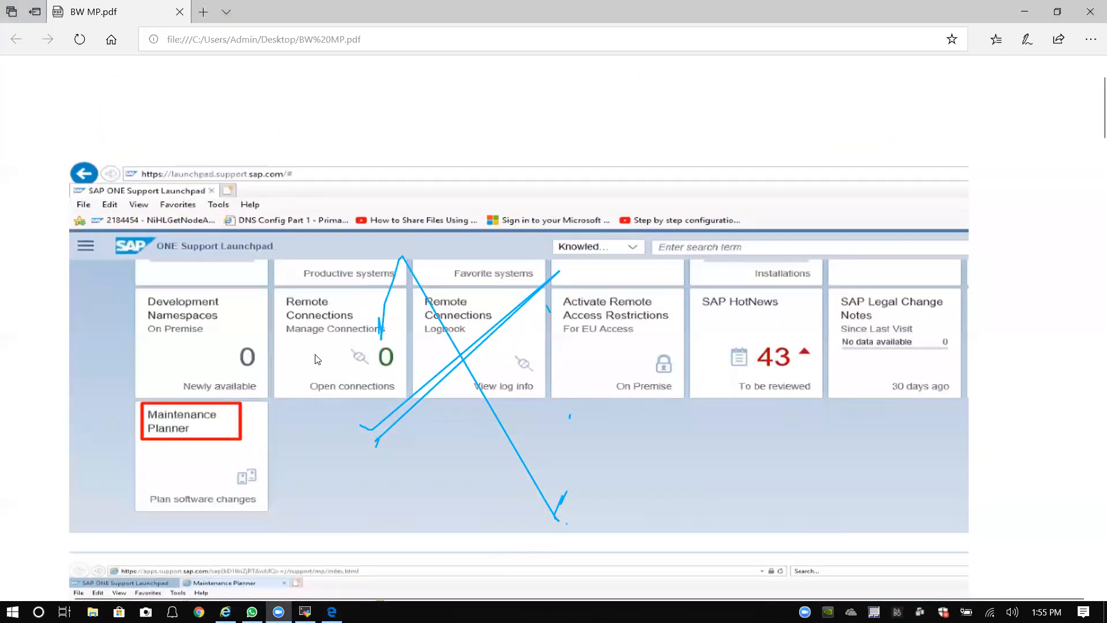
scroll(450, 369, down, 2)
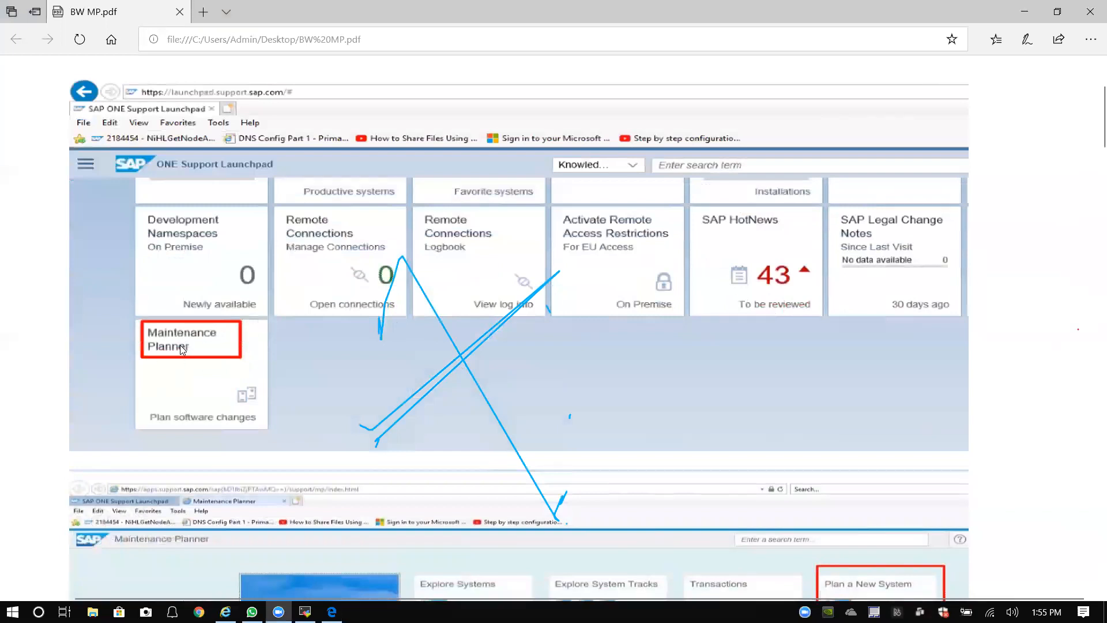
scroll(190, 338, down, 4)
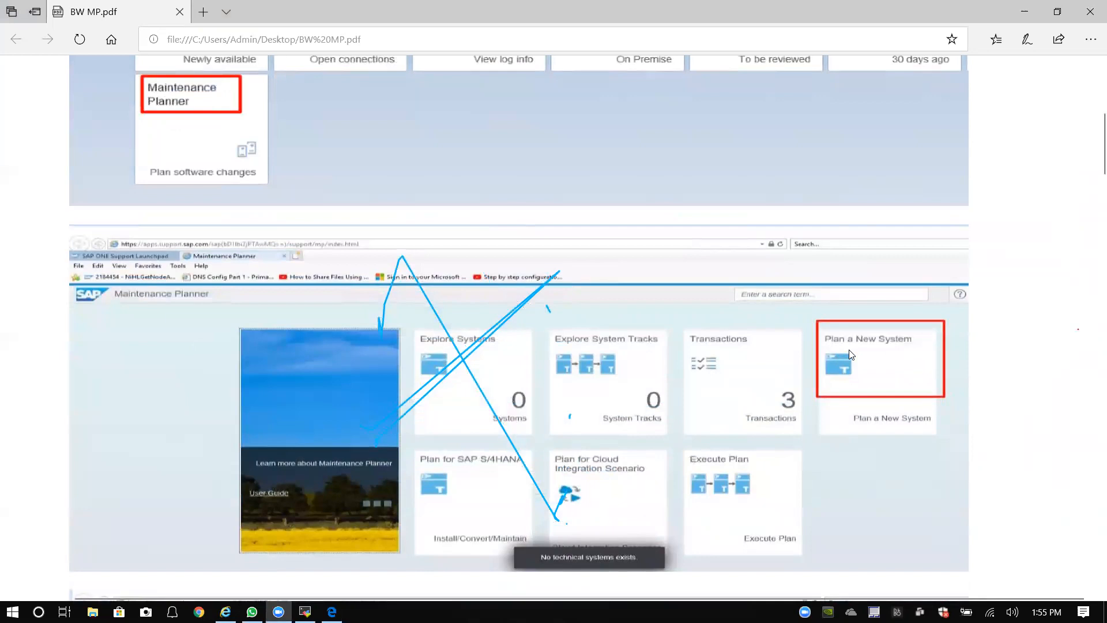
scroll(849, 354, down, 10)
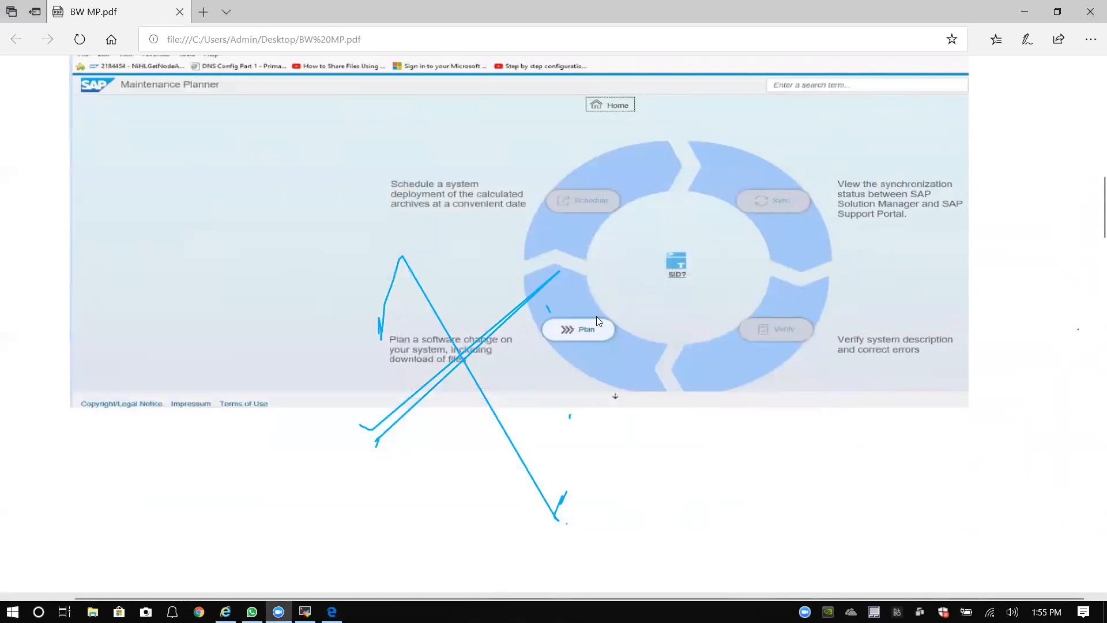
scroll(596, 316, down, 12)
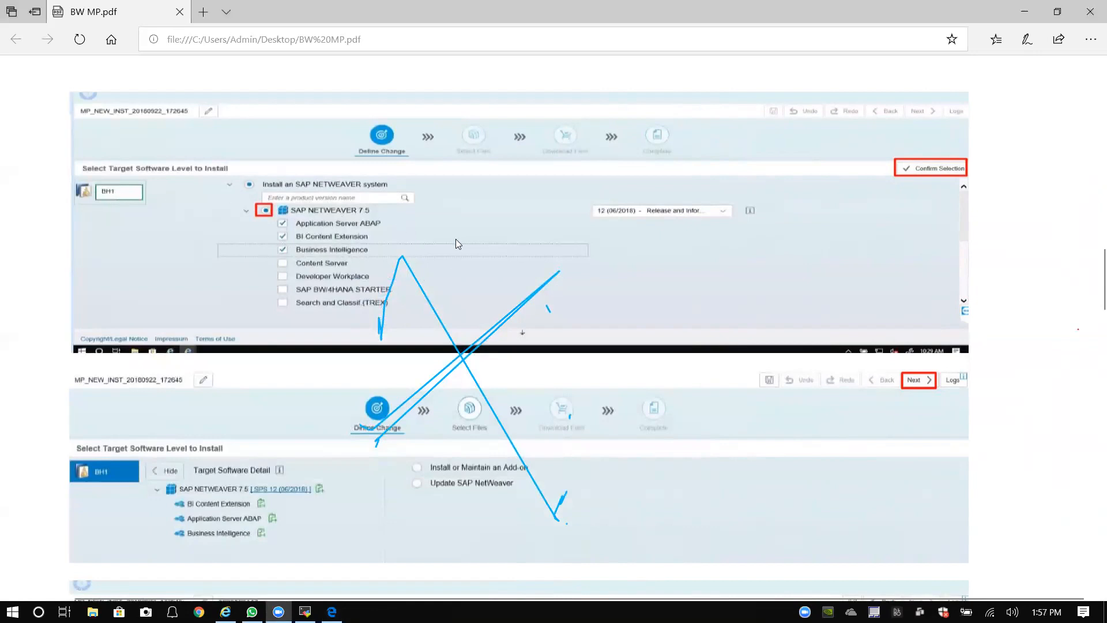
Step: Scroll the BW MP PDF down to the Select OS/DB dependent files screenshot
scroll(455, 239, down, 3)
scroll(442, 245, up, 3)
scroll(923, 180, down, 4)
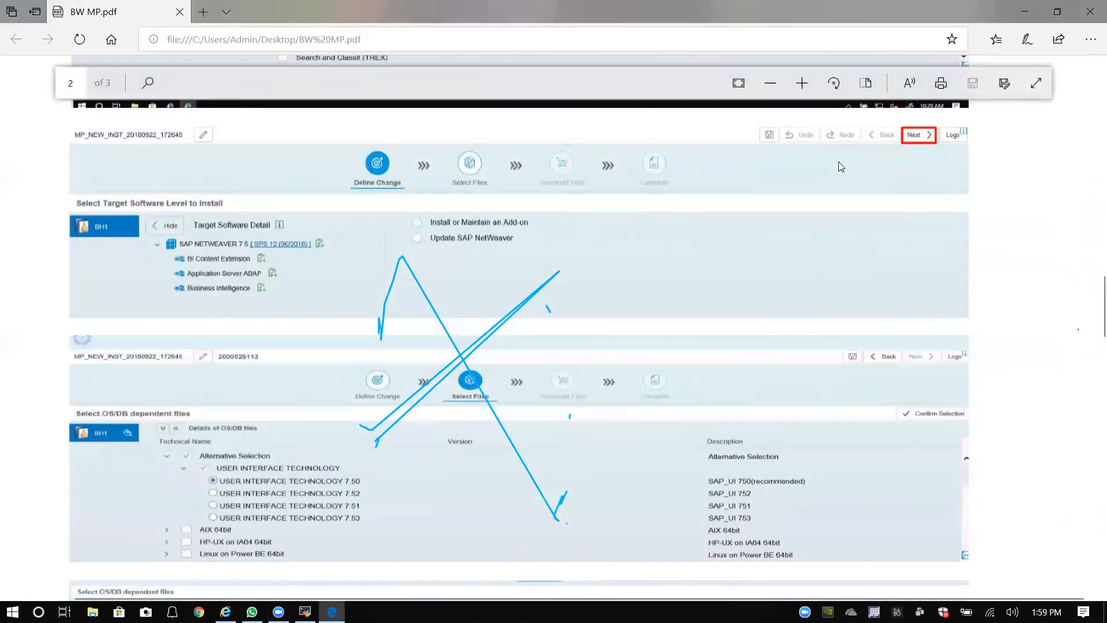
Step: Review the OS/DB dependent files screenshot with SAP HANA kernels, Host Agent, IGS, SWPM and SUM ticked
scroll(666, 215, down, 5)
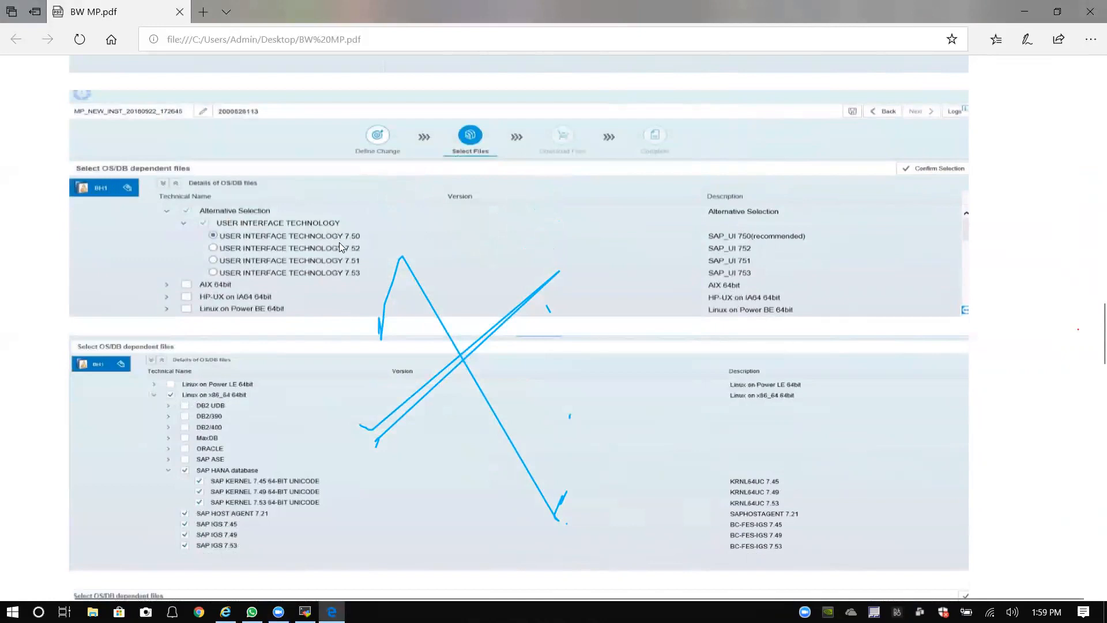
scroll(263, 398, down, 3)
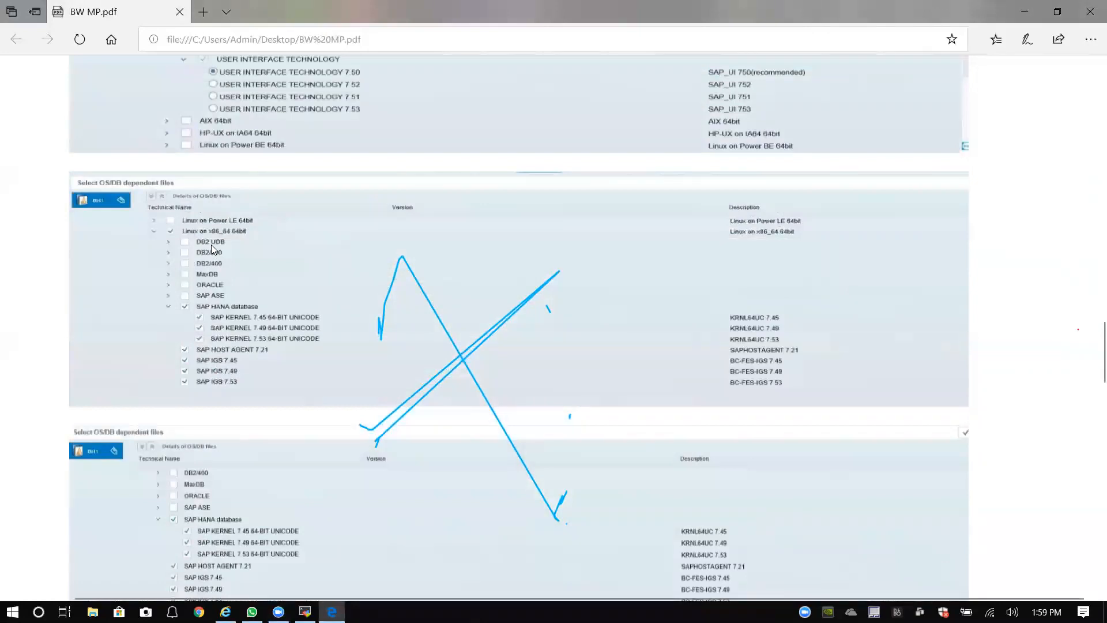
scroll(212, 245, up, 2)
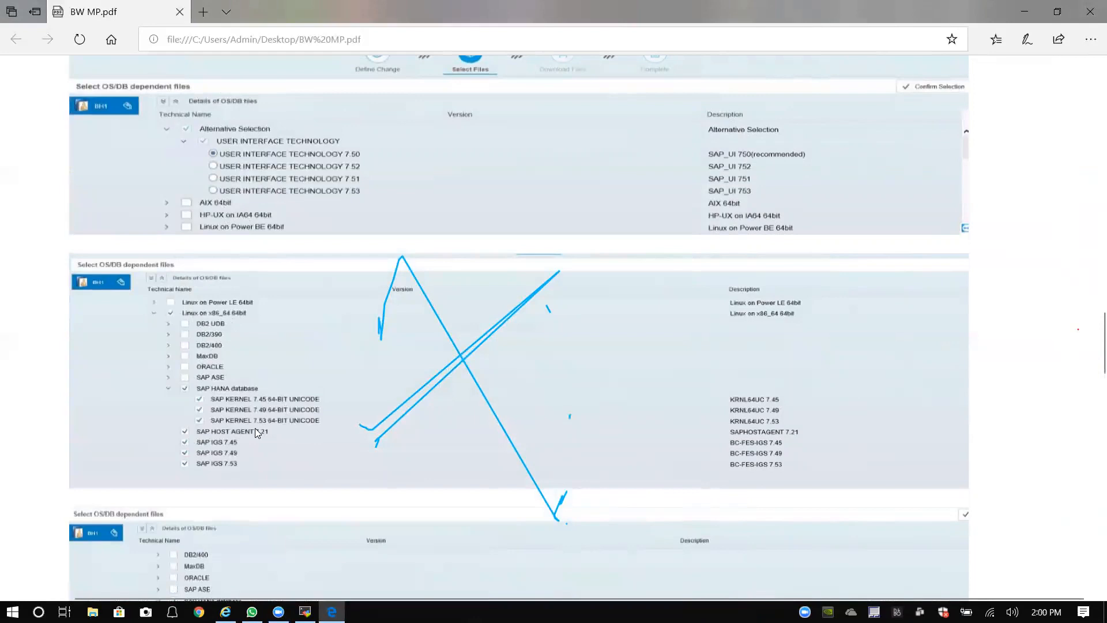
scroll(257, 432, down, 2)
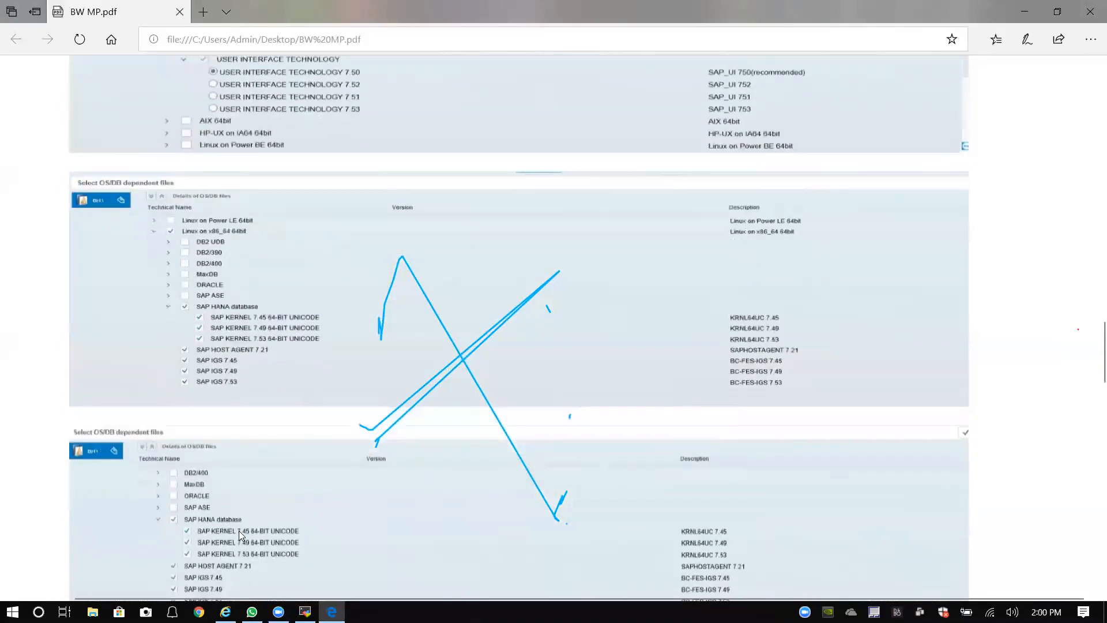
scroll(239, 531, up, 2)
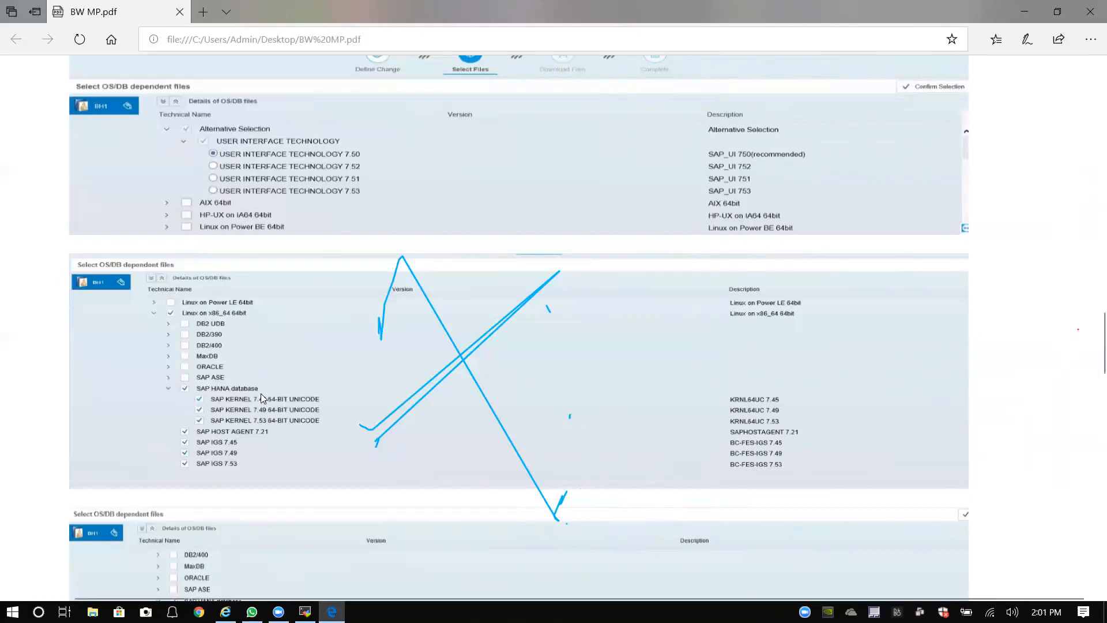
scroll(302, 406, down, 4)
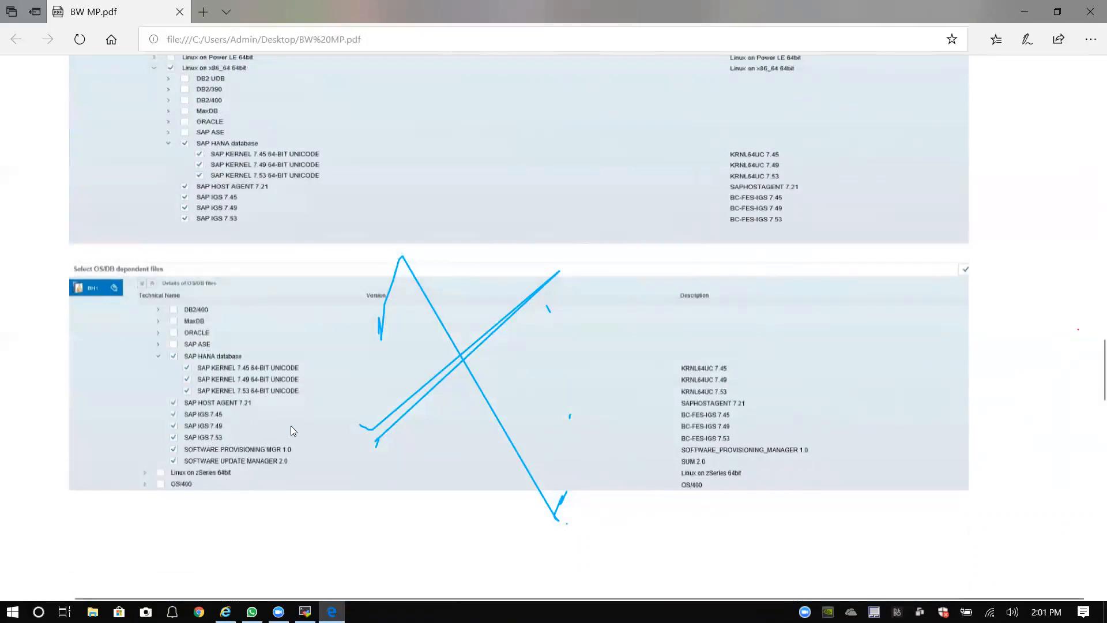
scroll(339, 166, up, 5)
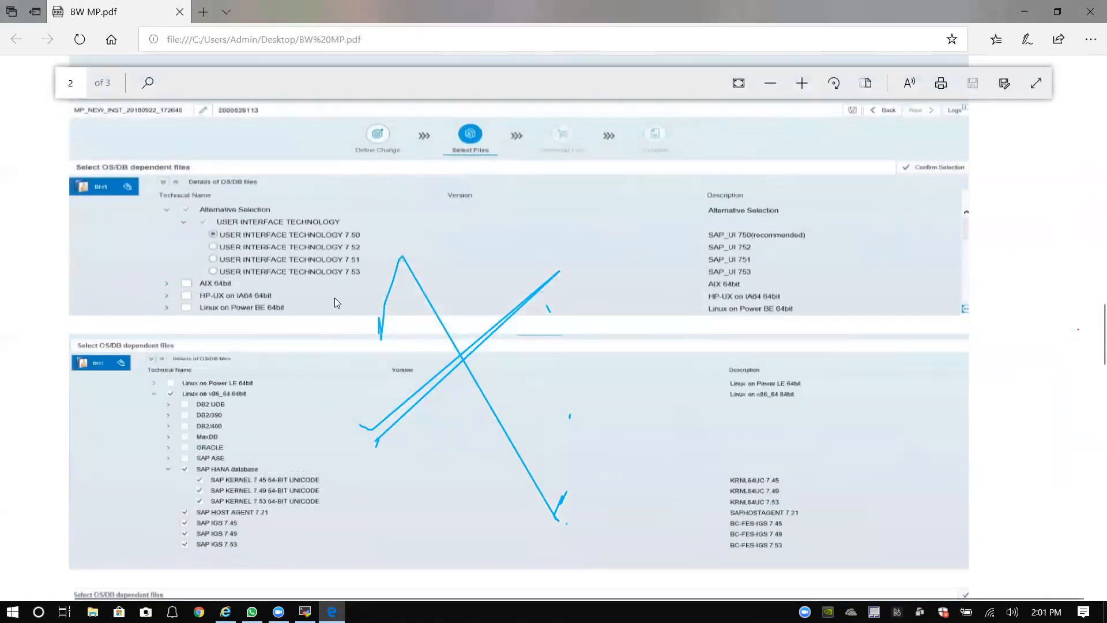
scroll(337, 303, down, 5)
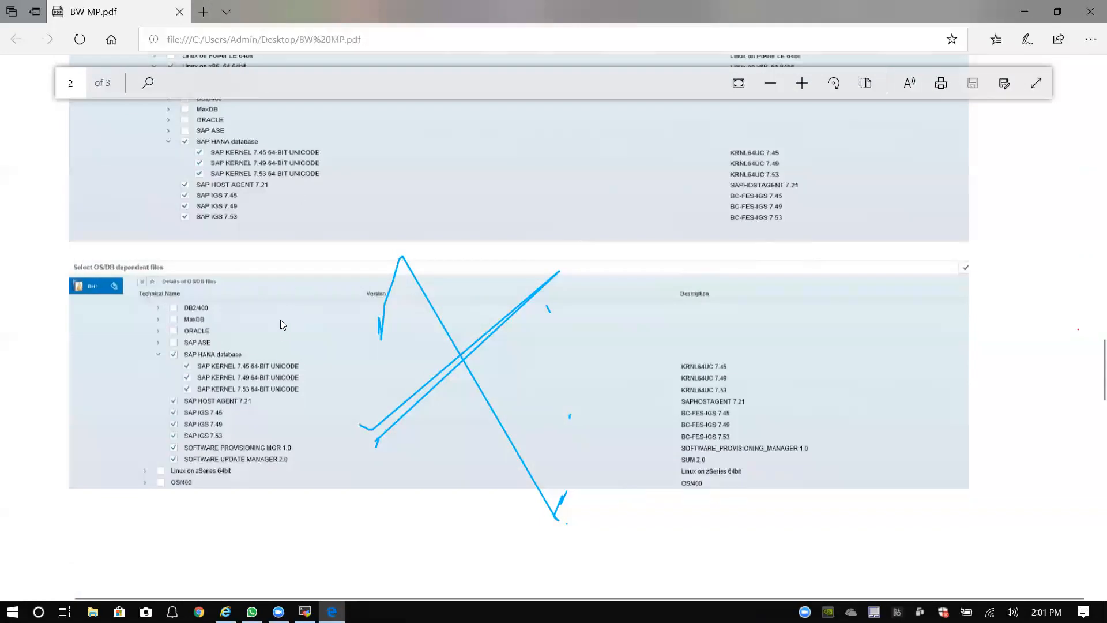
scroll(285, 320, up, 5)
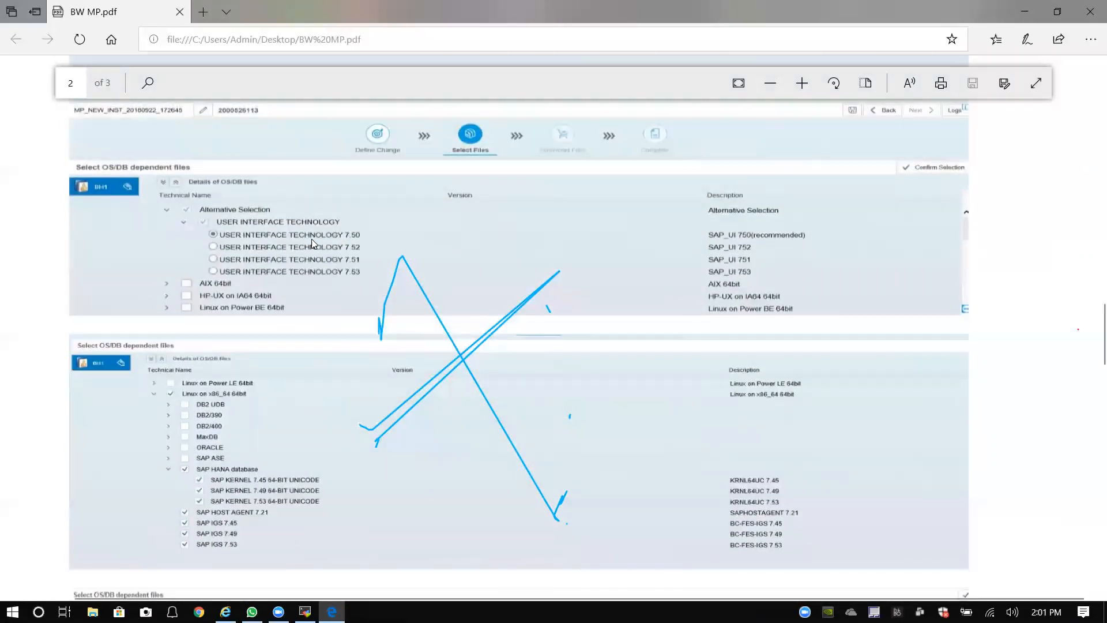
Step: Scroll down to page 3's Select Stack Dependent and Independent Files screenshot
scroll(308, 226, down, 3)
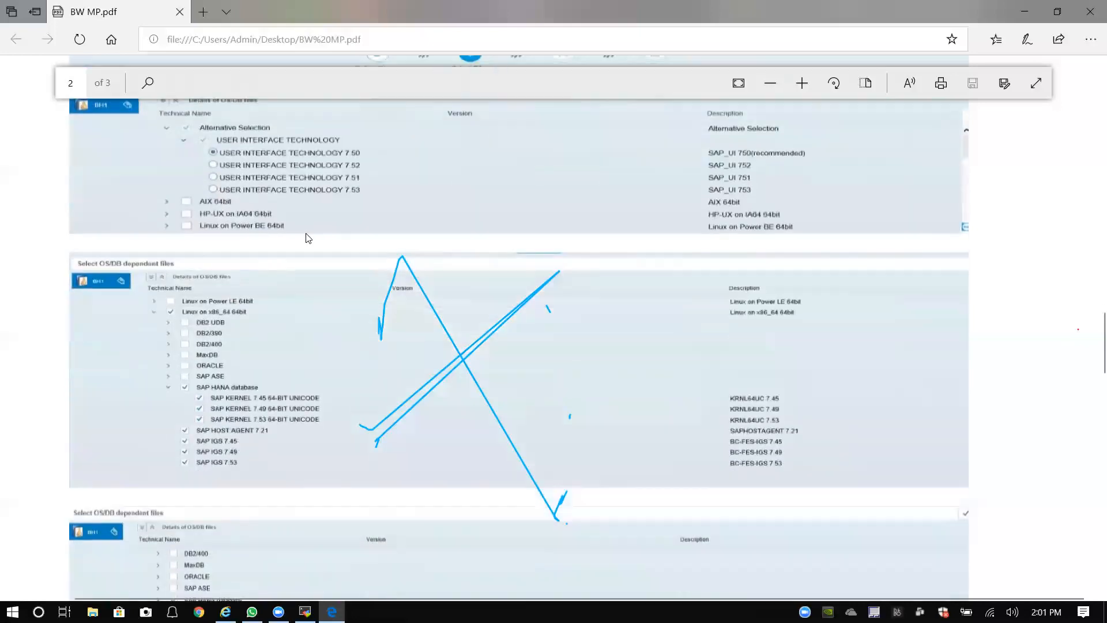
scroll(248, 357, down, 1)
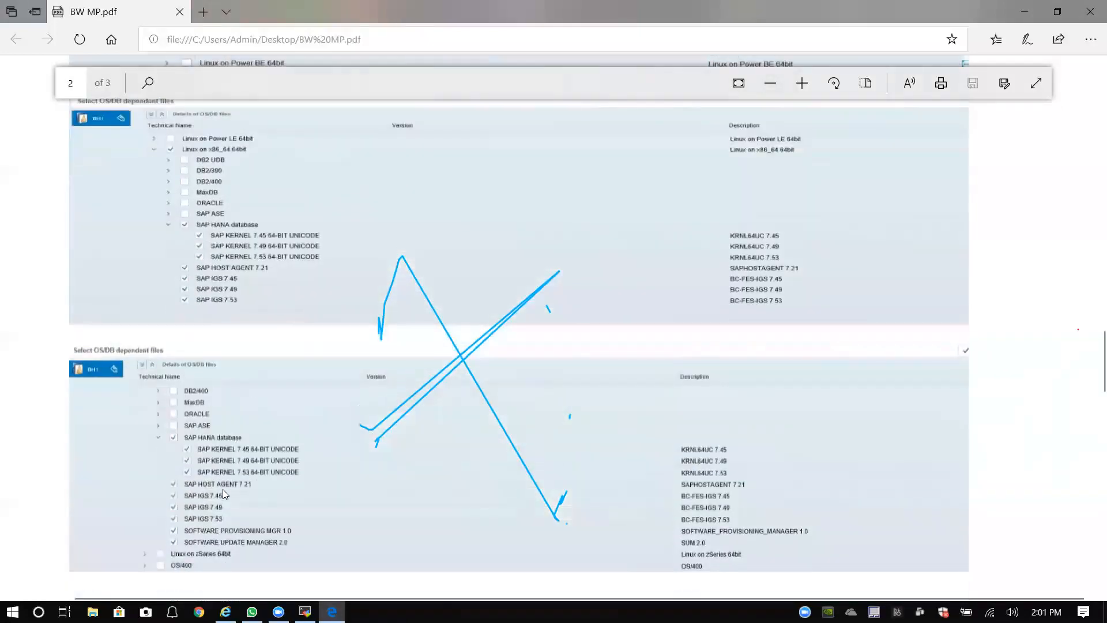
scroll(255, 234, up, 3)
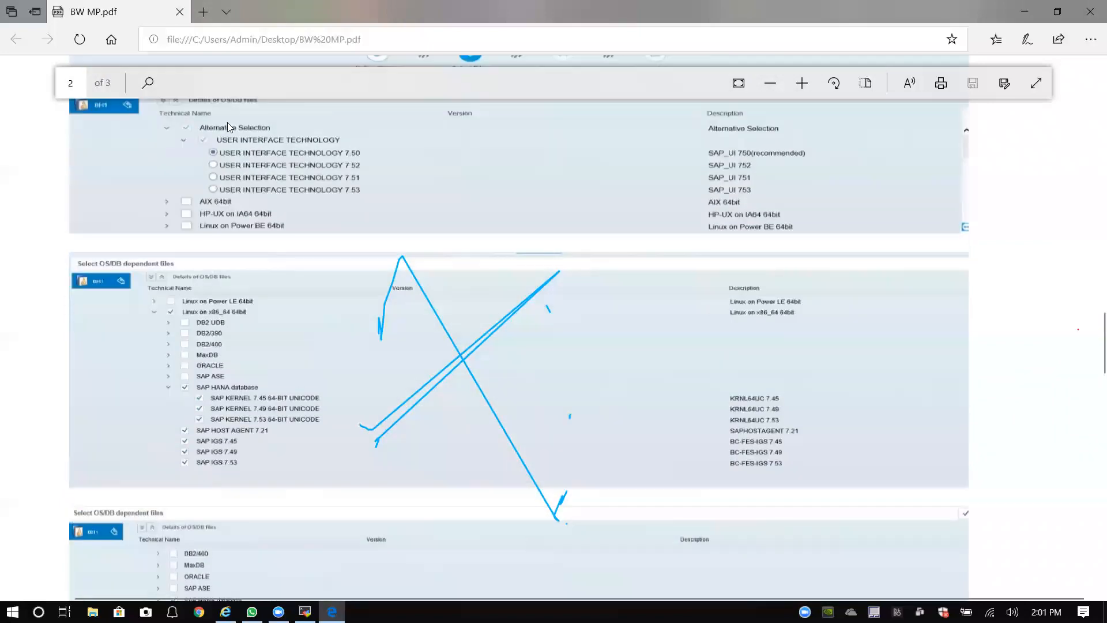
scroll(205, 257, down, 4)
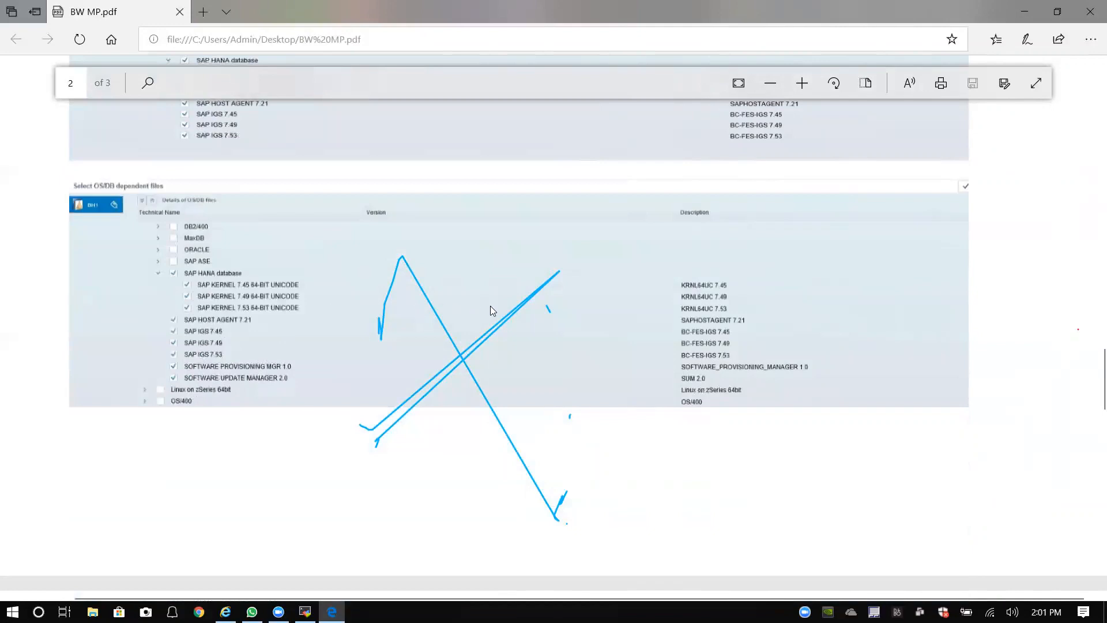
scroll(491, 306, down, 10)
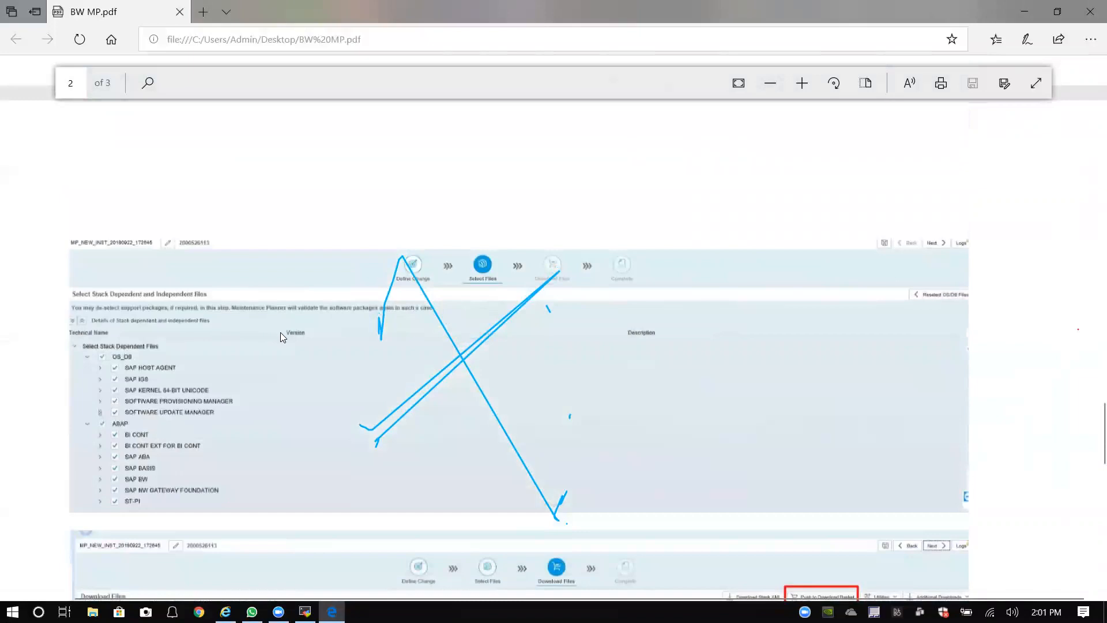
Step: Scroll past the stack files screenshot to the Download Files table listing BI_CONT 757 support packages
scroll(280, 332, down, 2)
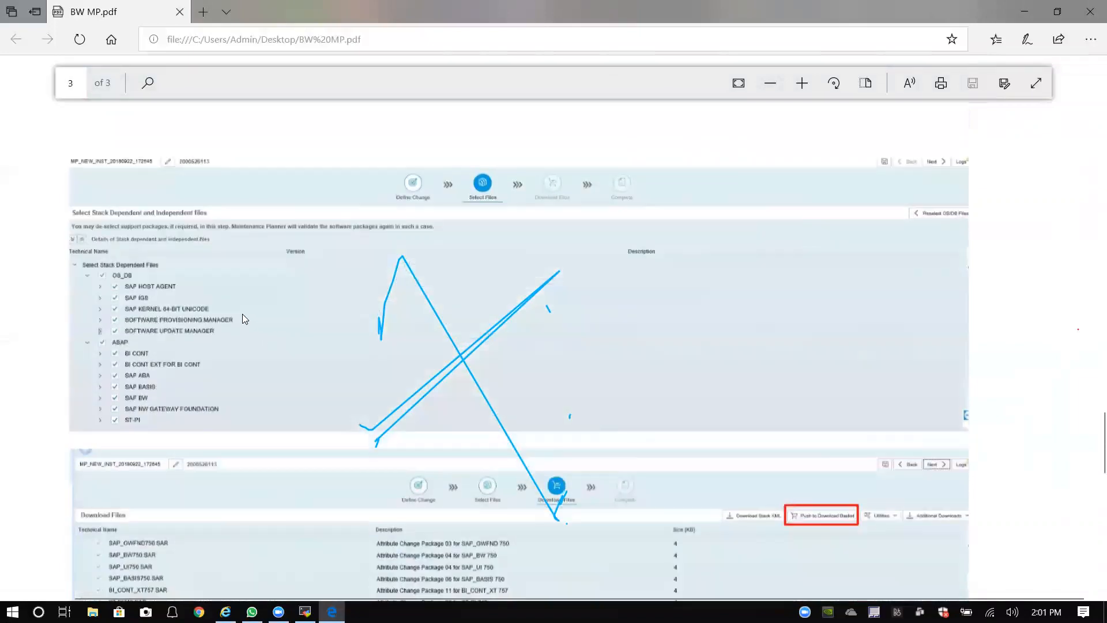
scroll(196, 295, up, 8)
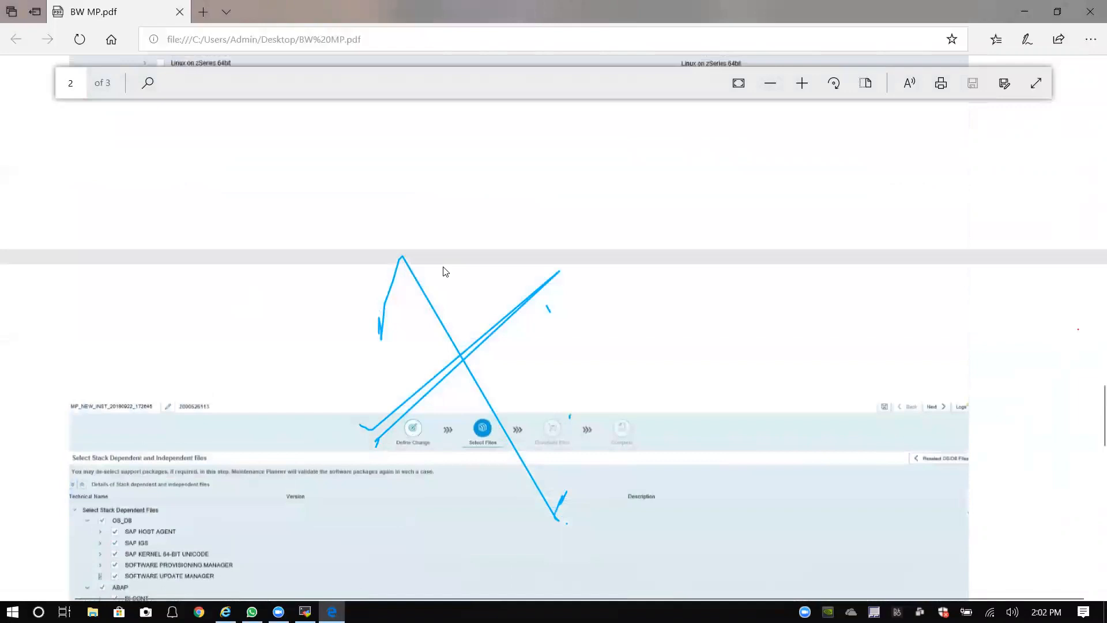
scroll(813, 241, down, 10)
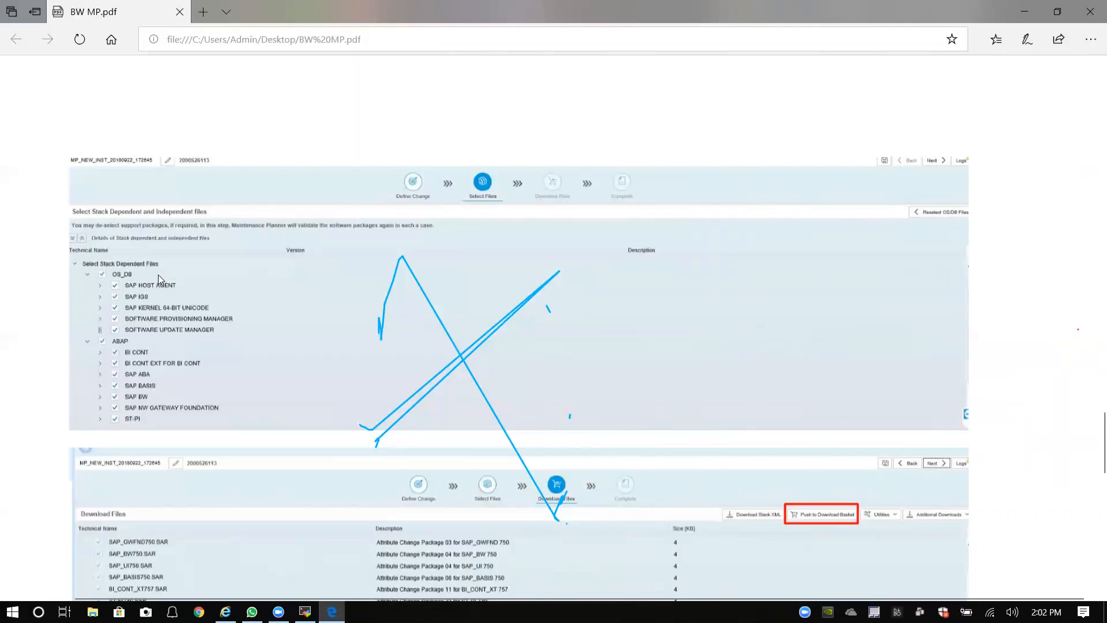
scroll(169, 295, down, 5)
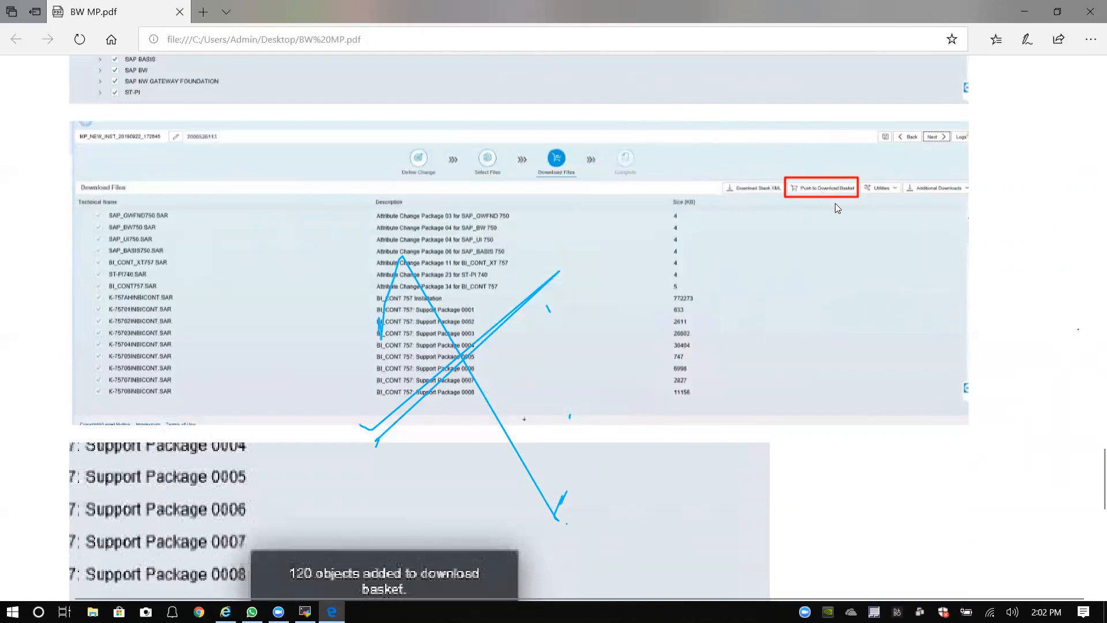
scroll(834, 195, down, 1)
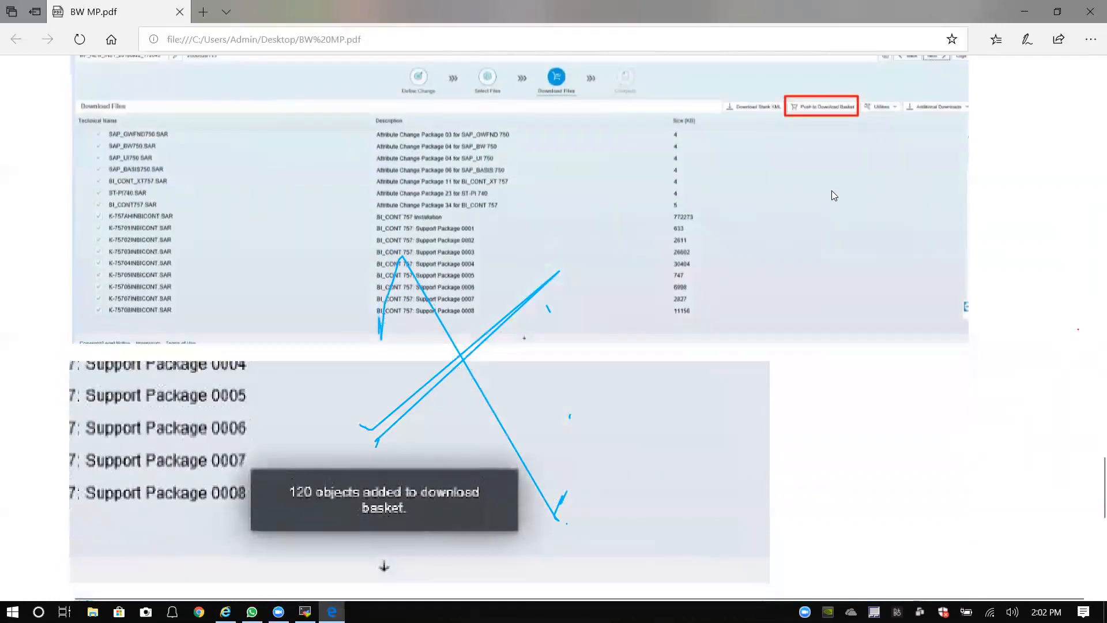
scroll(832, 191, up, 1)
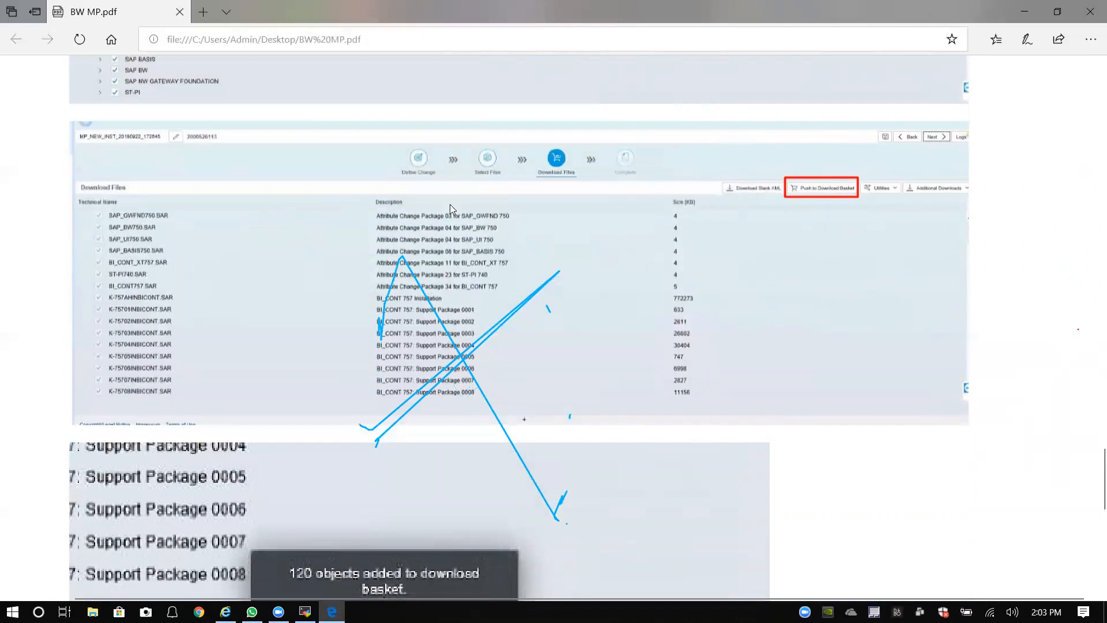
scroll(414, 270, down, 5)
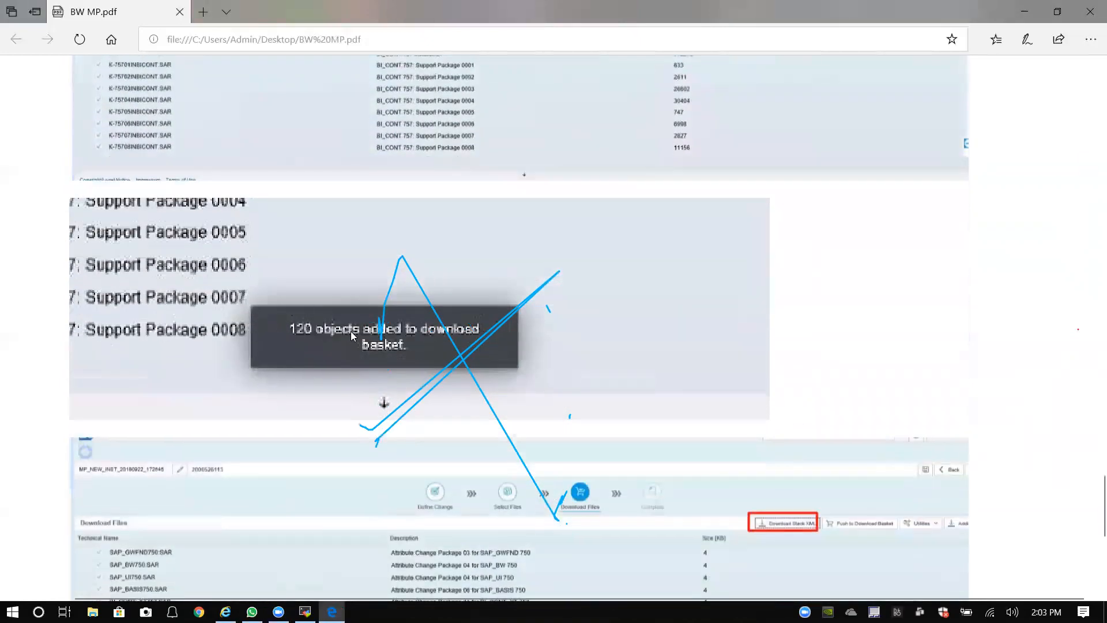
scroll(351, 332, down, 2)
scroll(413, 263, down, 5)
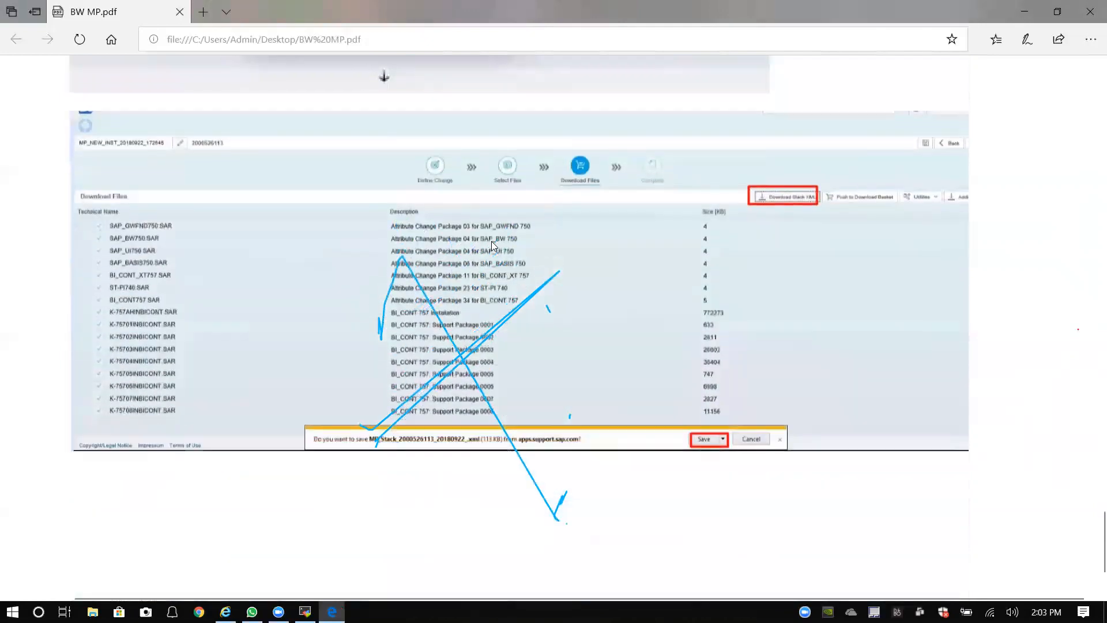
scroll(432, 230, up, 5)
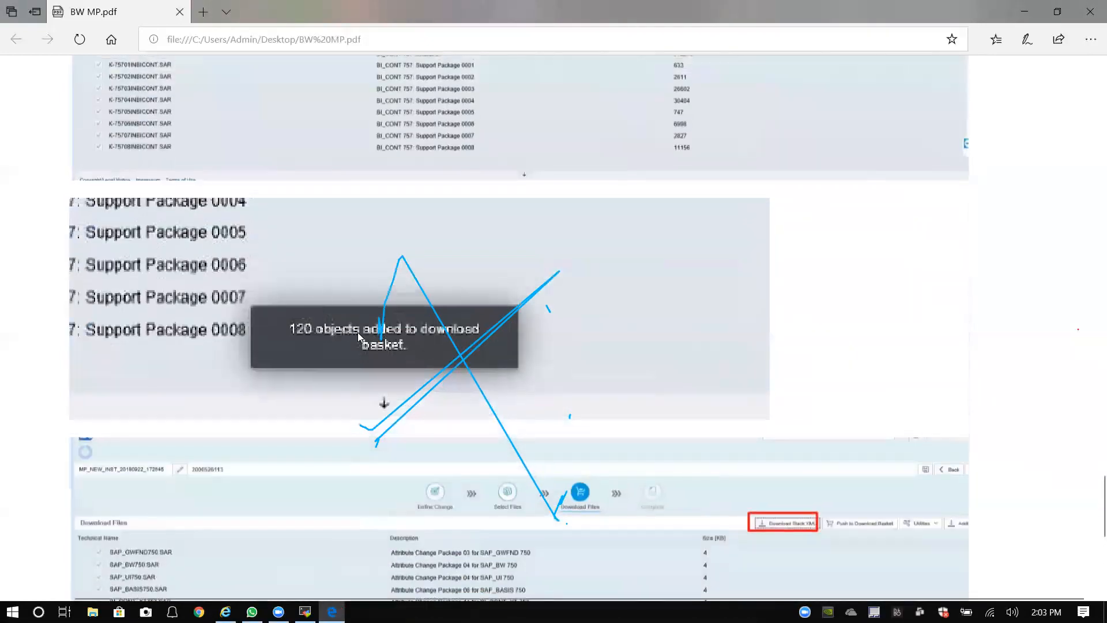
scroll(387, 321, down, 5)
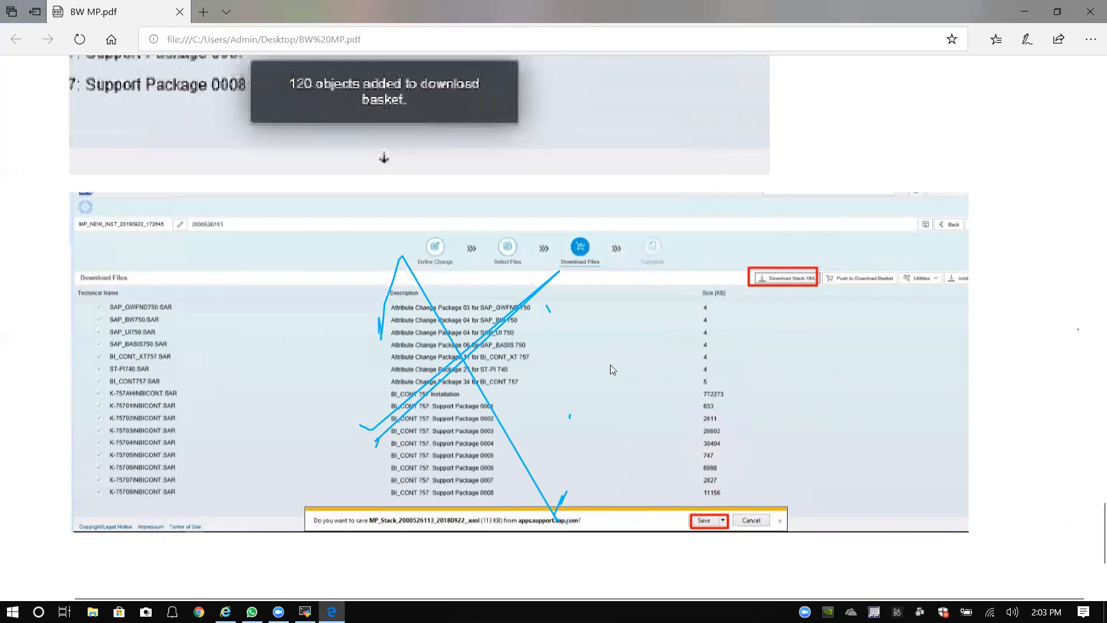
scroll(590, 303, down, 3)
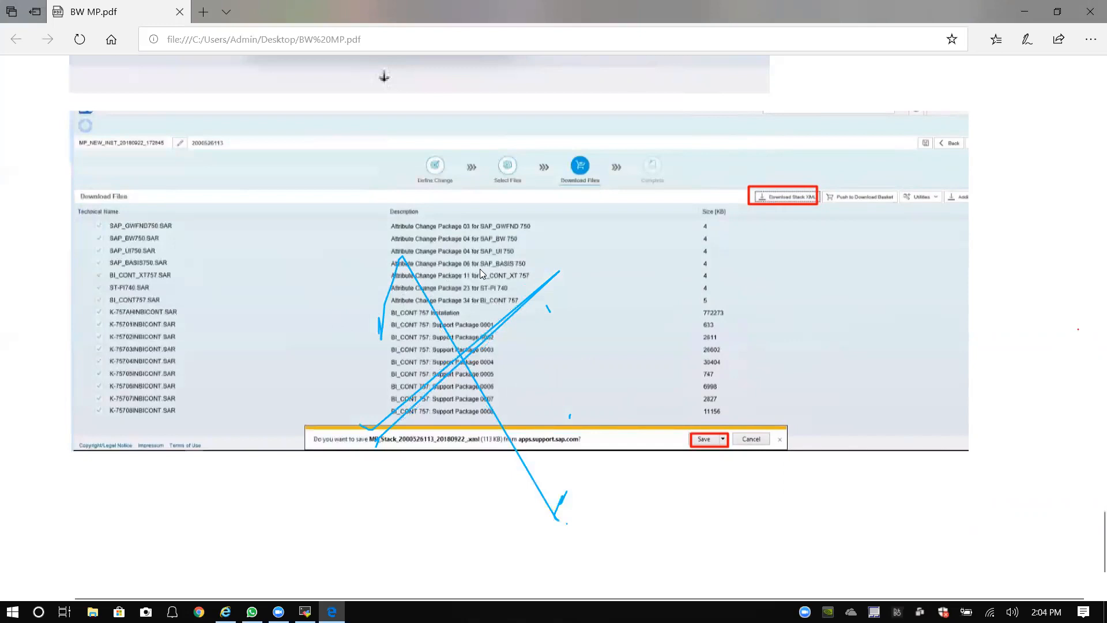
scroll(533, 263, up, 1)
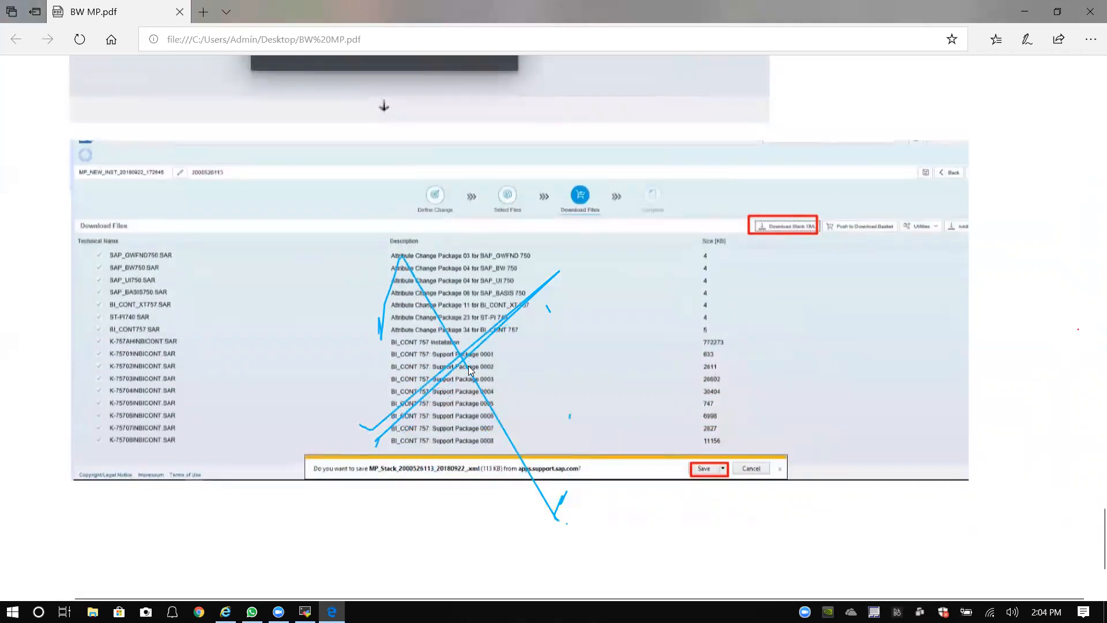
scroll(472, 398, down, 1)
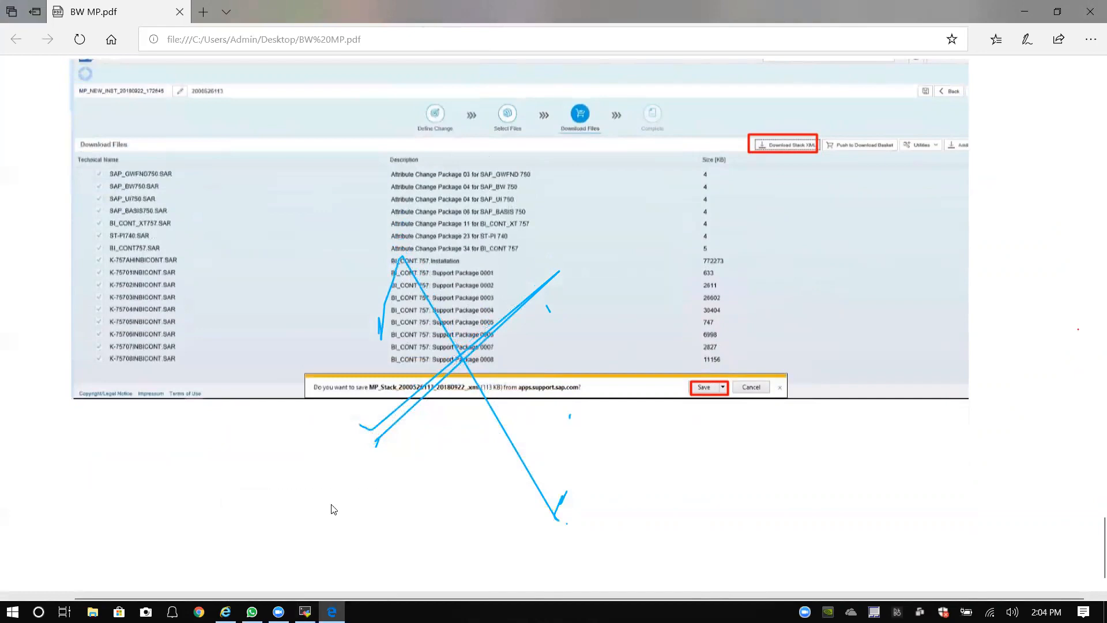
Step: In the BH1 terminal, list the software directory and highlight the SWPM and SAPCAR_1110-80000935.EXE entries
mouse_move(305, 612)
click(306, 612)
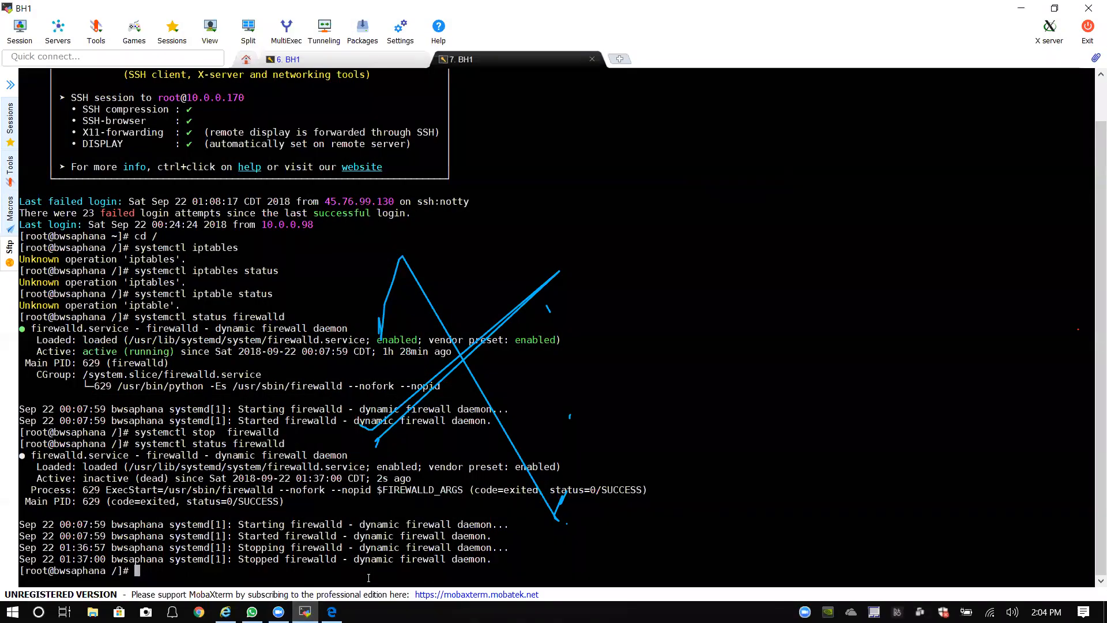
text(clear)
key(Return)
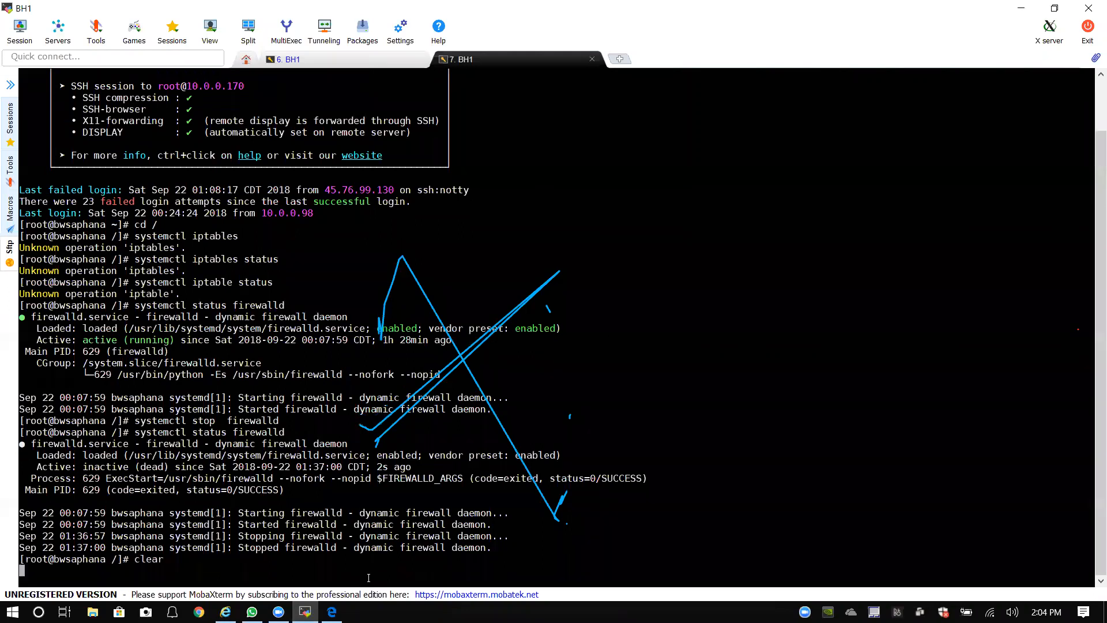
text(cd software/)
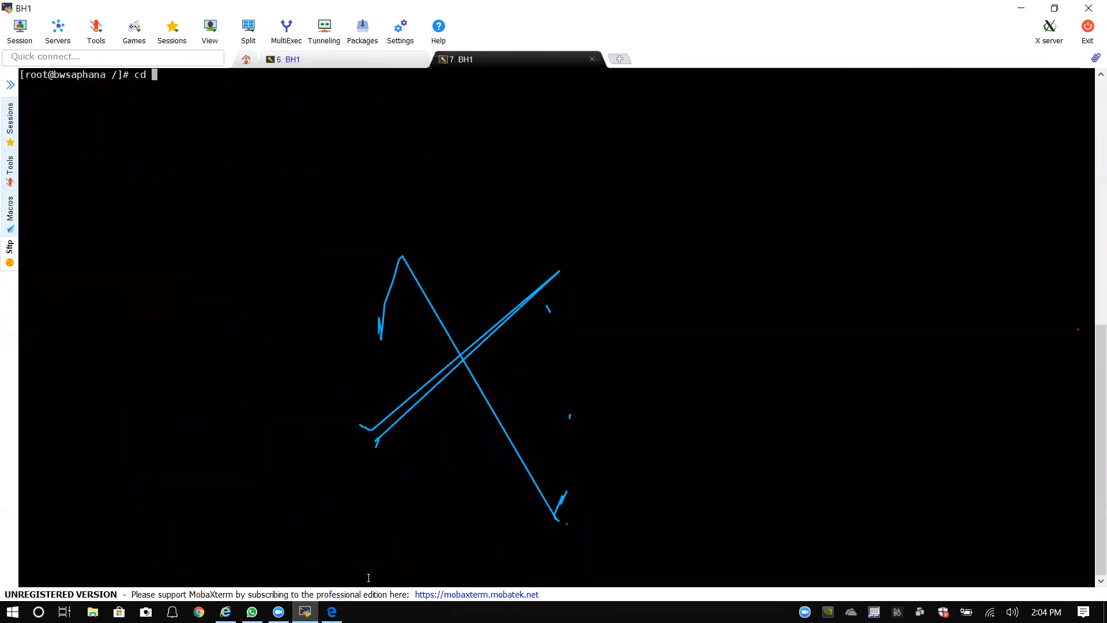
key(Return)
text(ll)
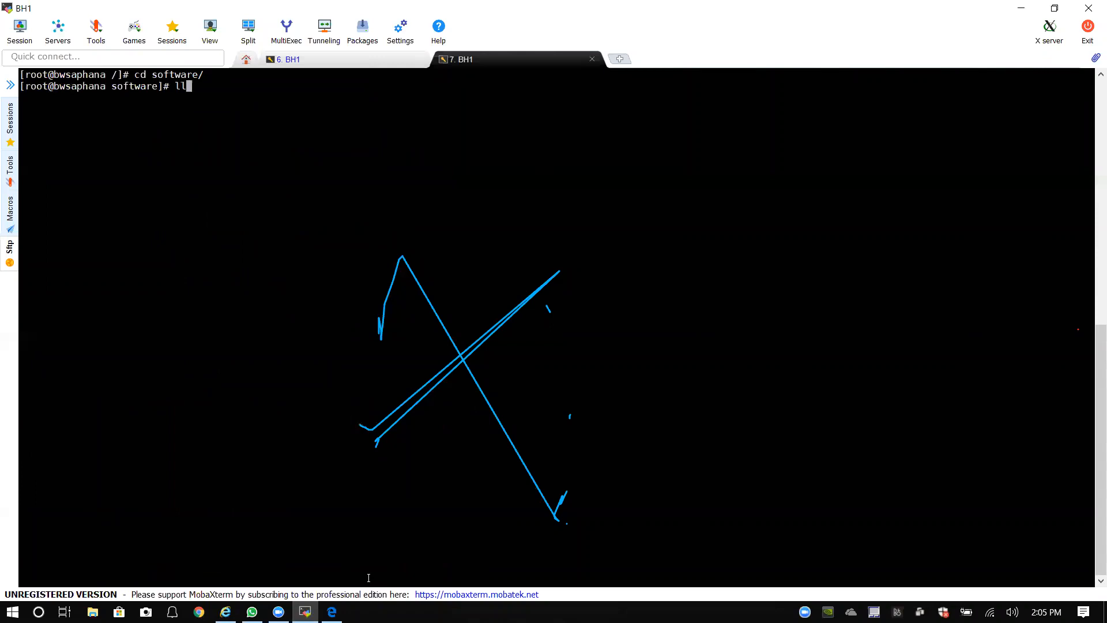
key(Return)
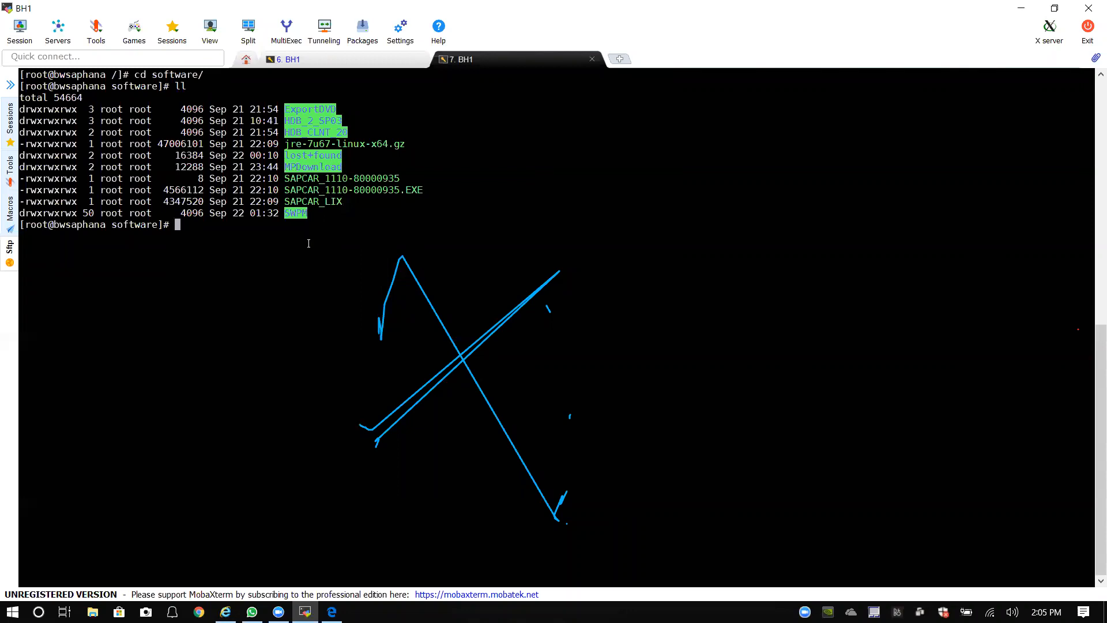
drag(311, 214, 287, 215)
click(315, 218)
drag(422, 191, 286, 190)
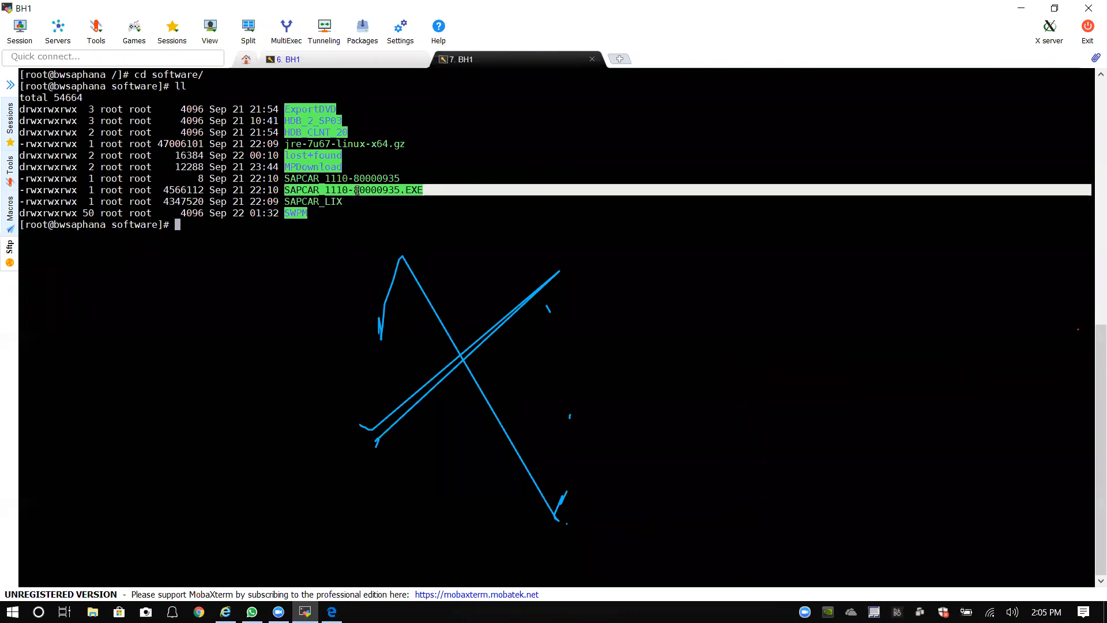
click(331, 213)
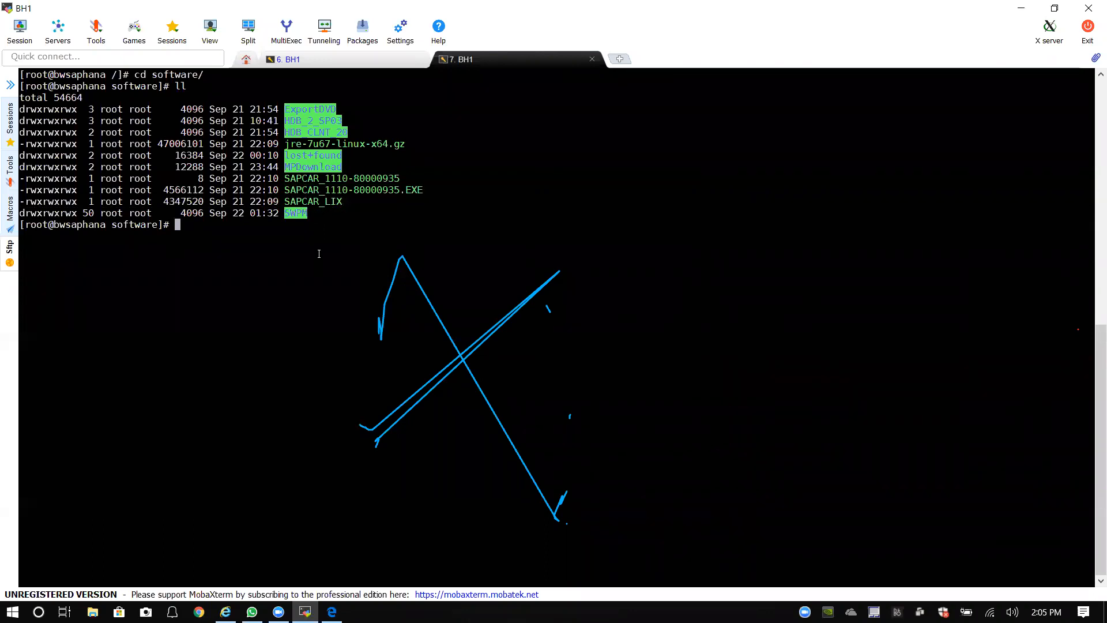
Step: List the MPDownload folder and highlight the SWPM10SP24_0-20009701.SAR file
text(cd MP)
key(Tab)
key(Return)
text(ll)
key(Return)
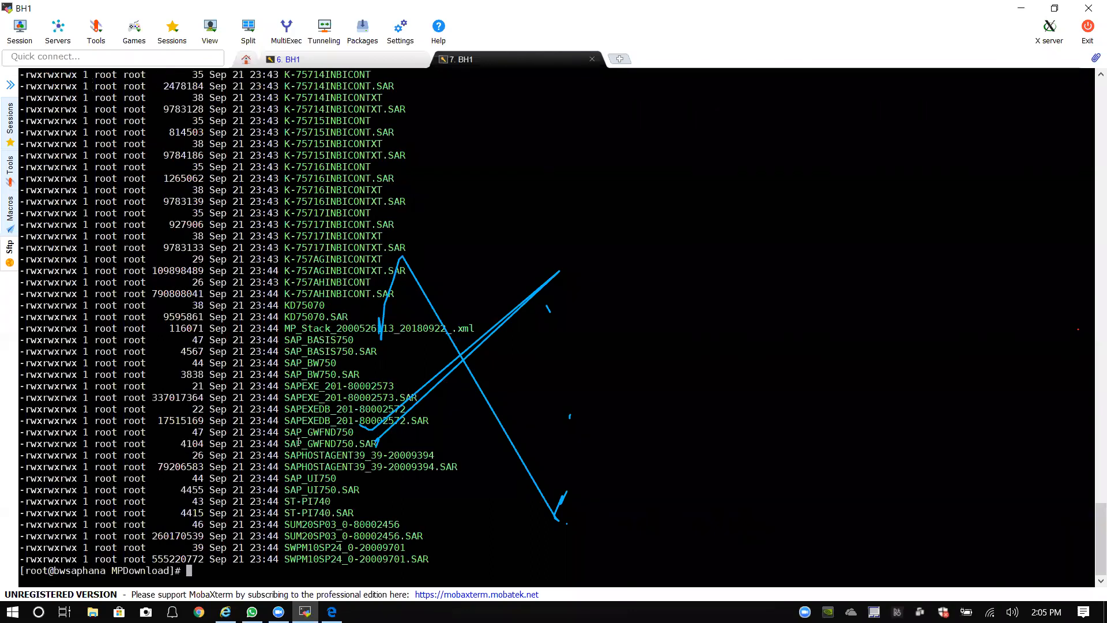
drag(286, 561, 429, 560)
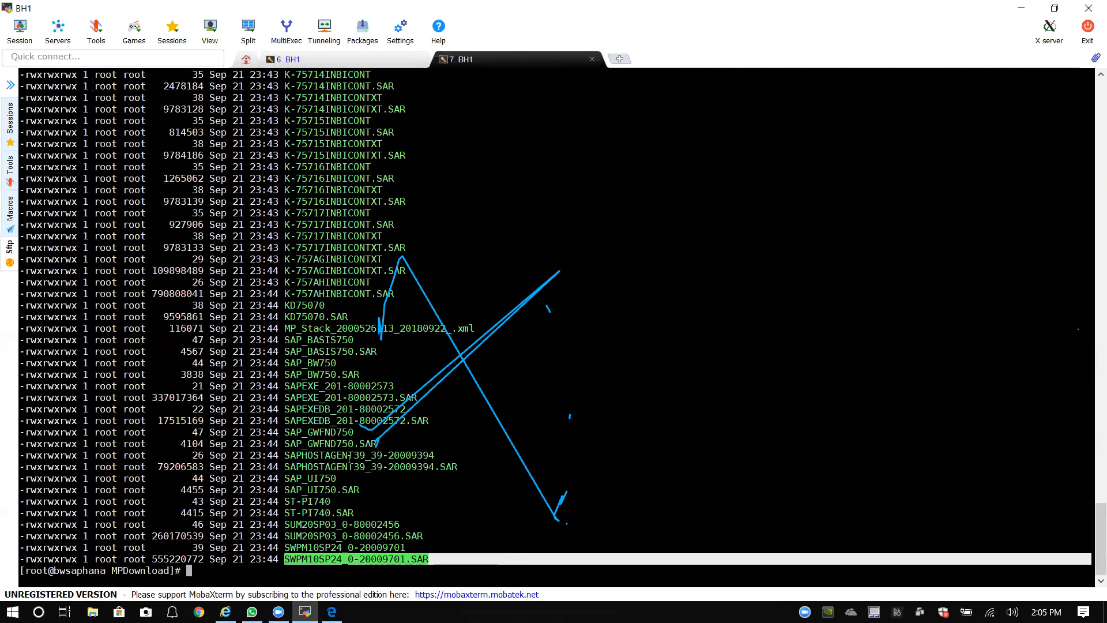
Step: Return to the software directory, clear and relist it, and highlight the SAPCAR_1110-80000935.EXE file
text(cd ..)
key(Return)
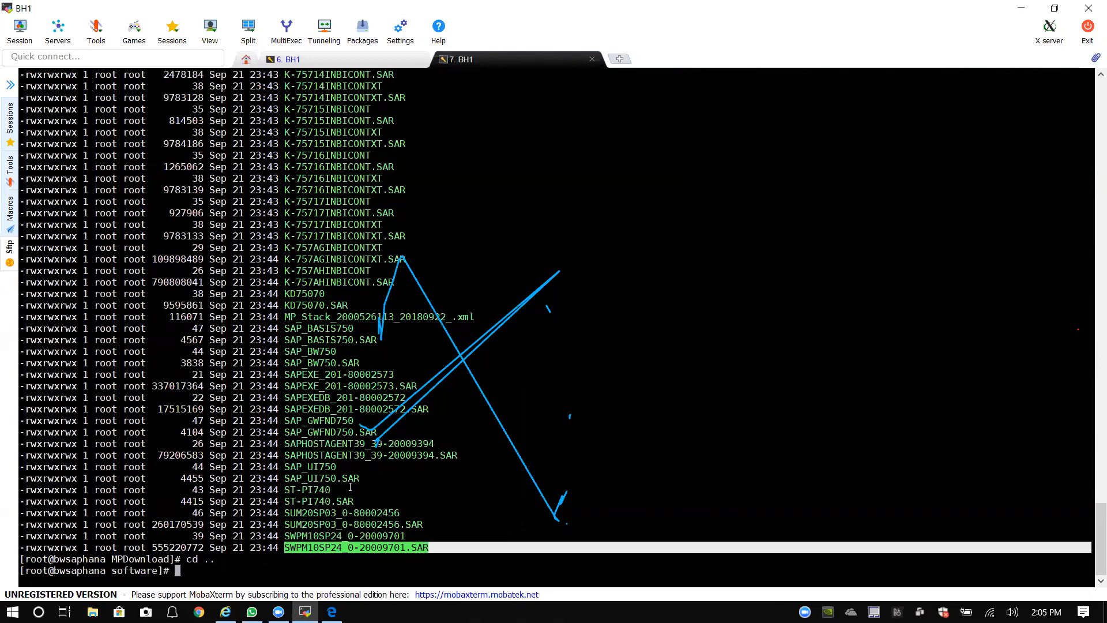
text(clear)
key(Return)
text(ll)
key(Return)
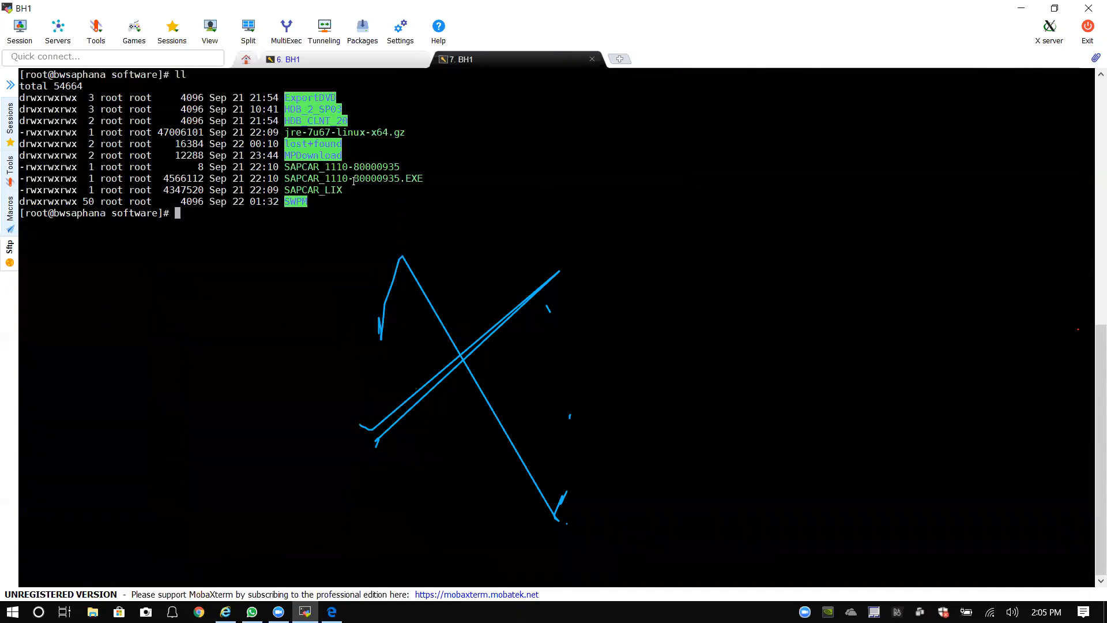
drag(286, 178, 423, 179)
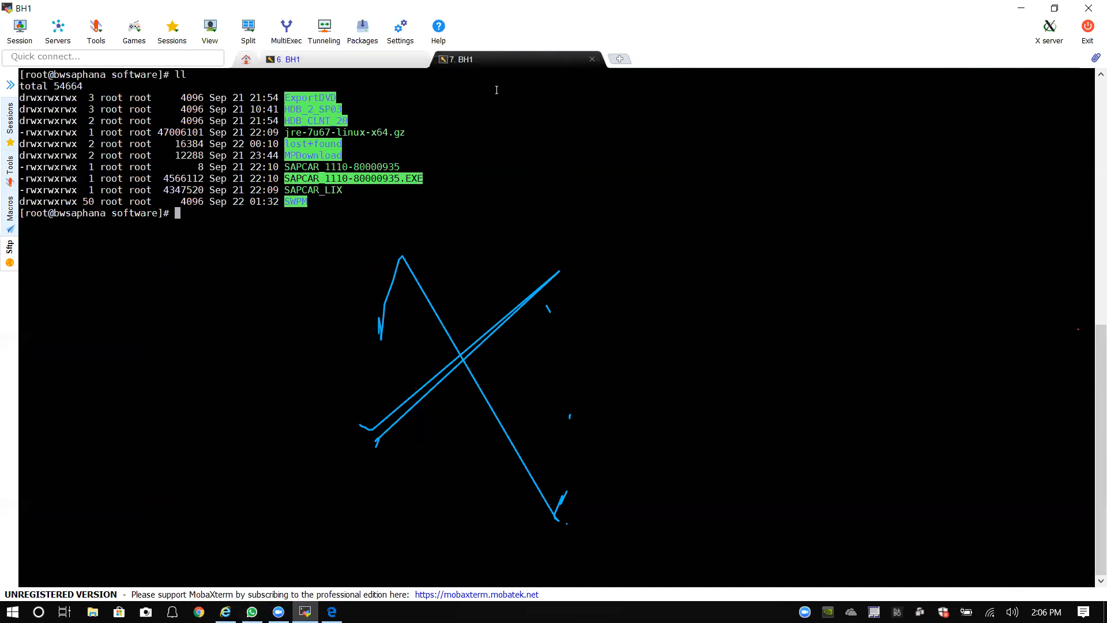
Step: Close BW MP.pdf in Edge and switch between the two BH1 sessions back to the software listing
click(332, 611)
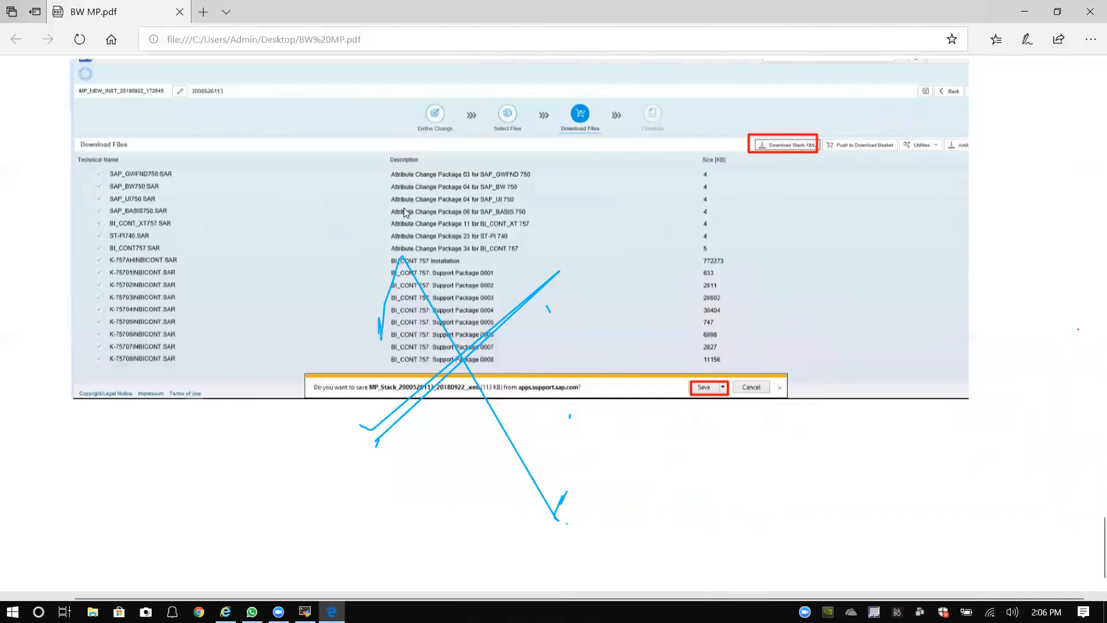
click(1089, 14)
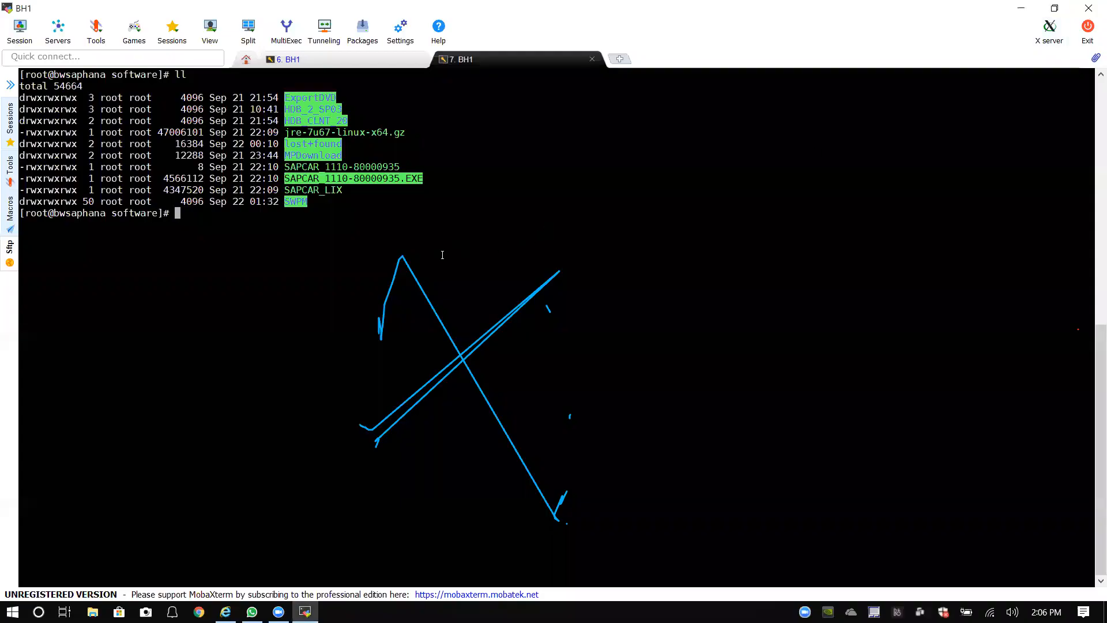
click(391, 65)
click(495, 61)
Step: Bring up the Software Provisioning Manager page in Internet Explorer and reload it
click(353, 59)
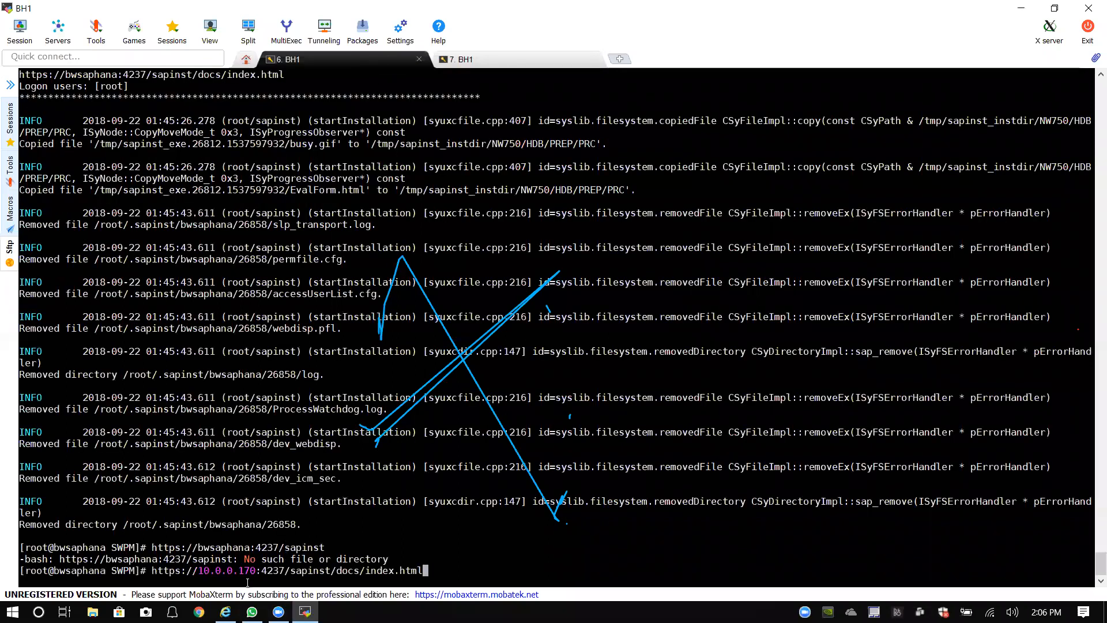
click(226, 612)
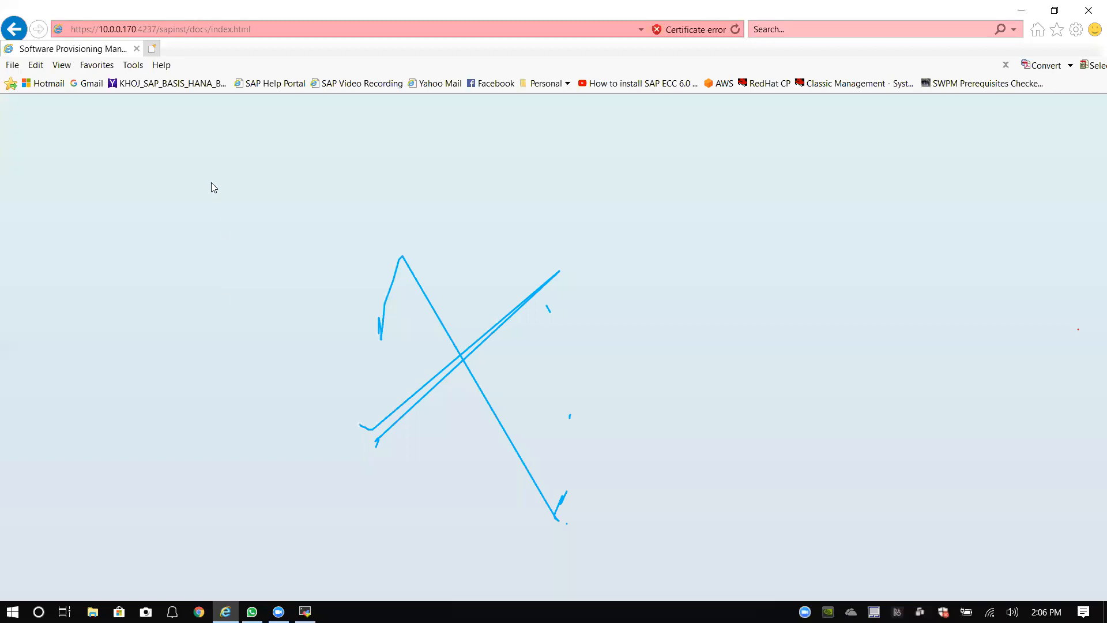
click(270, 25)
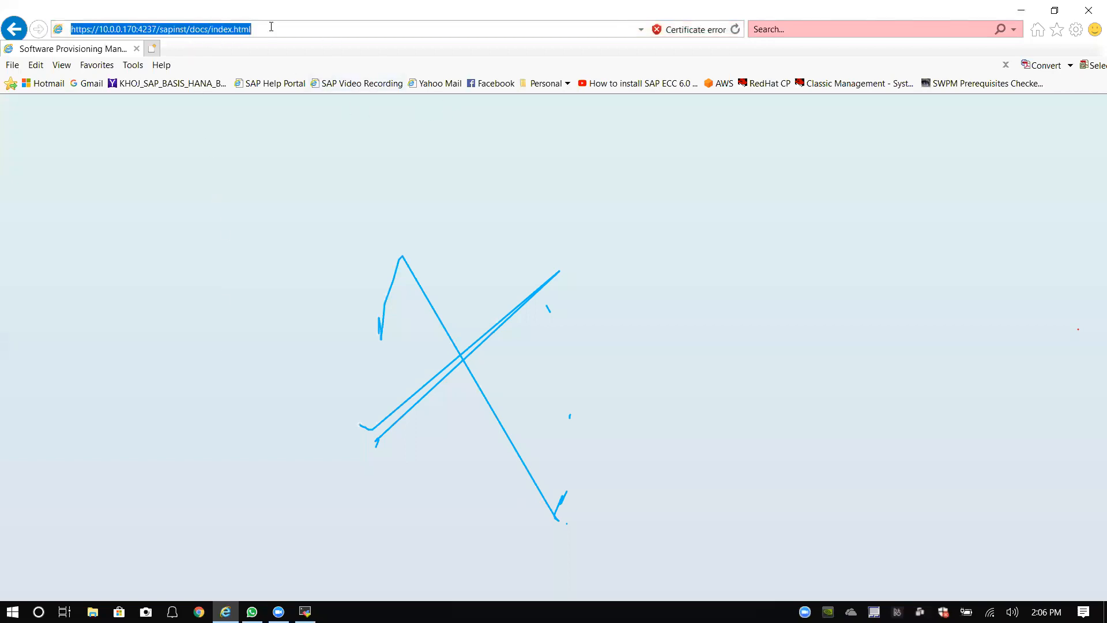
key(Return)
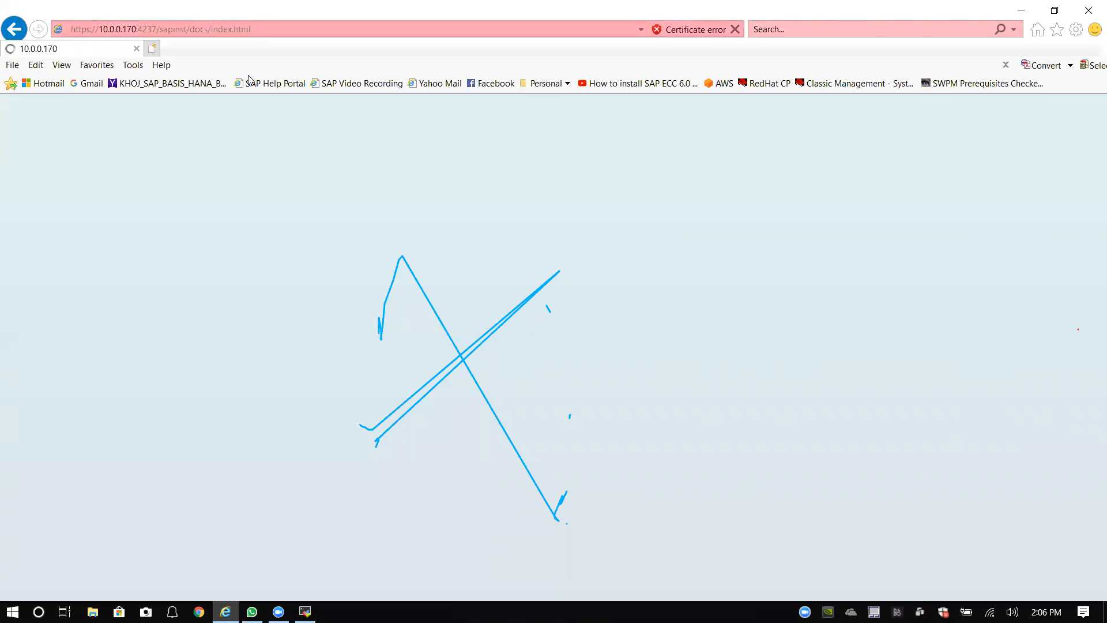
Step: Erase the IP address in the installer URL, begin typing the host name, then minimize the browser
click(249, 33)
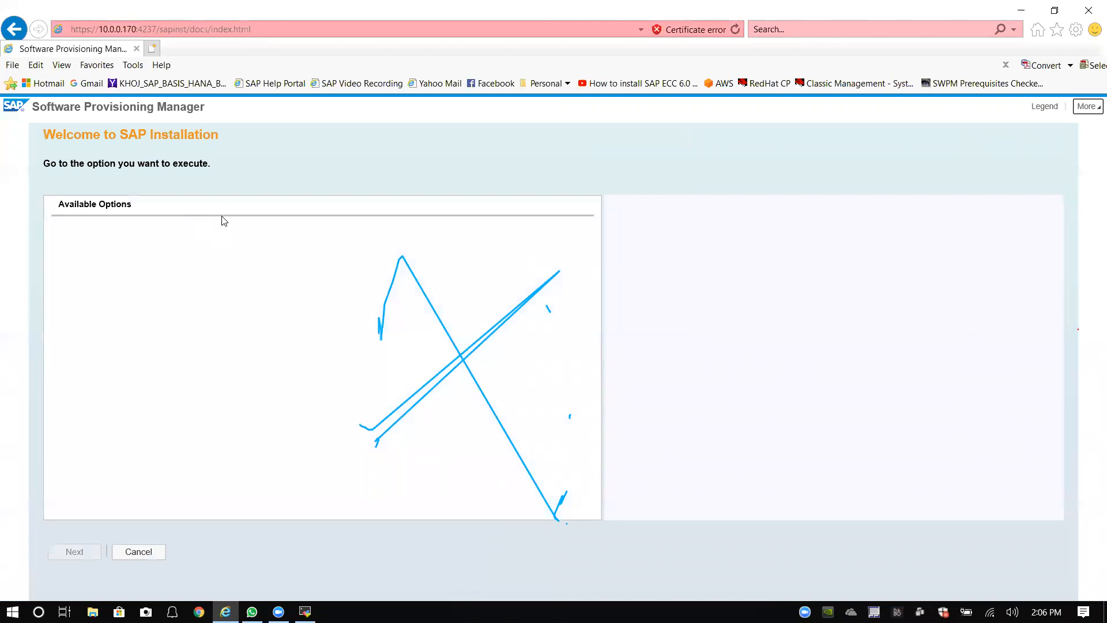
click(251, 28)
click(133, 29)
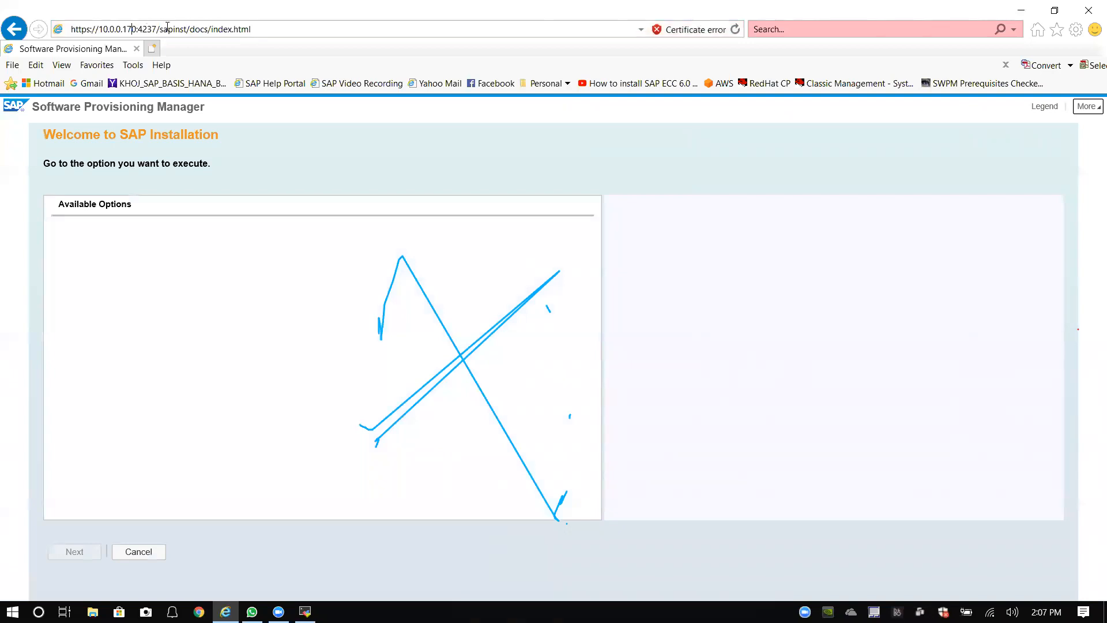
key(BackSpace)
key(BackSpace)
key(BackSpace)
key(BackSpace)
key(BackSpace)
key(BackSpace)
key(BackSpace)
key(BackSpace)
key(BackSpace)
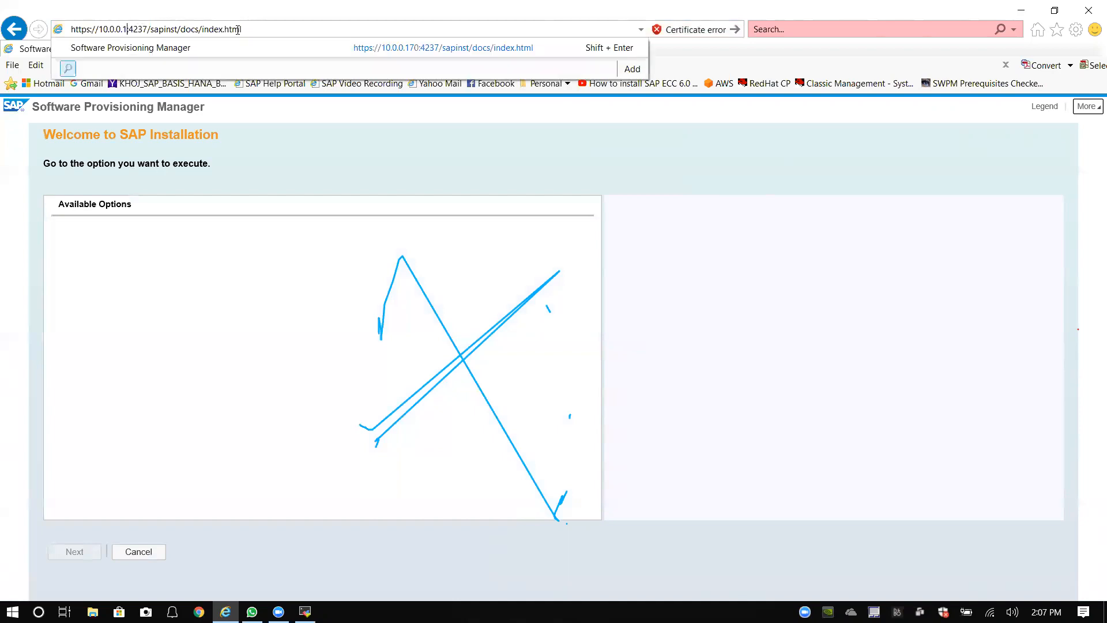
key(BackSpace)
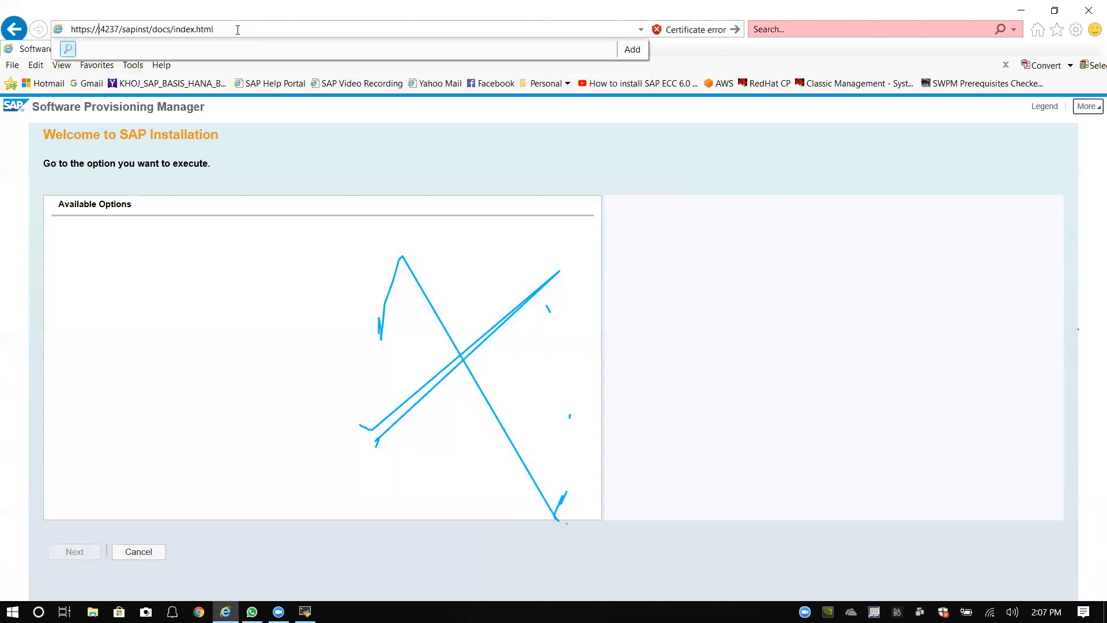
text(b:)
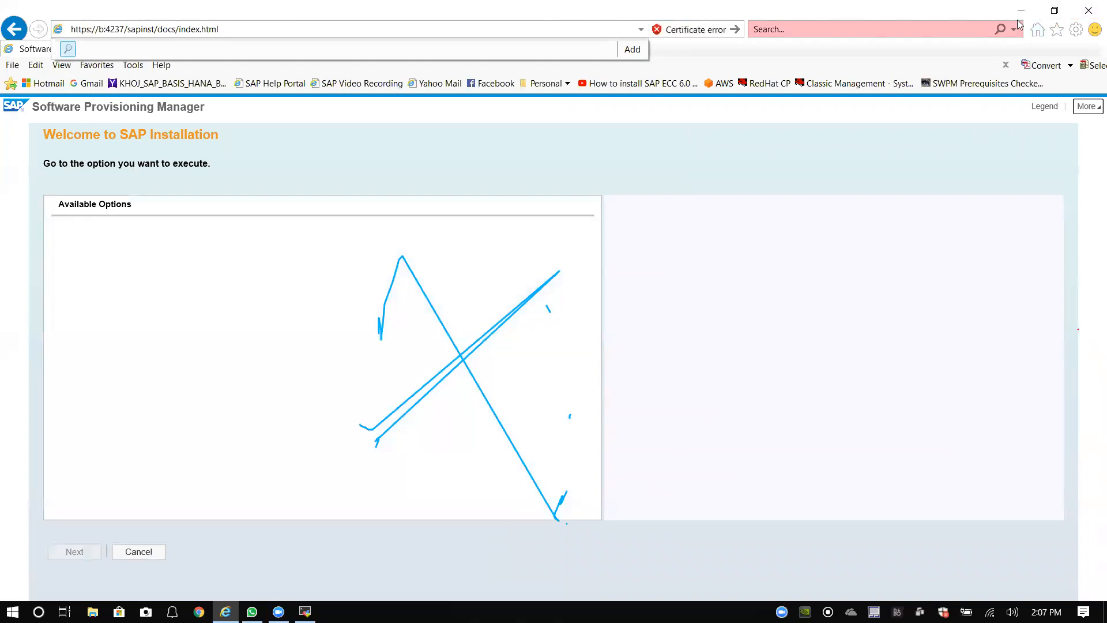
click(1022, 11)
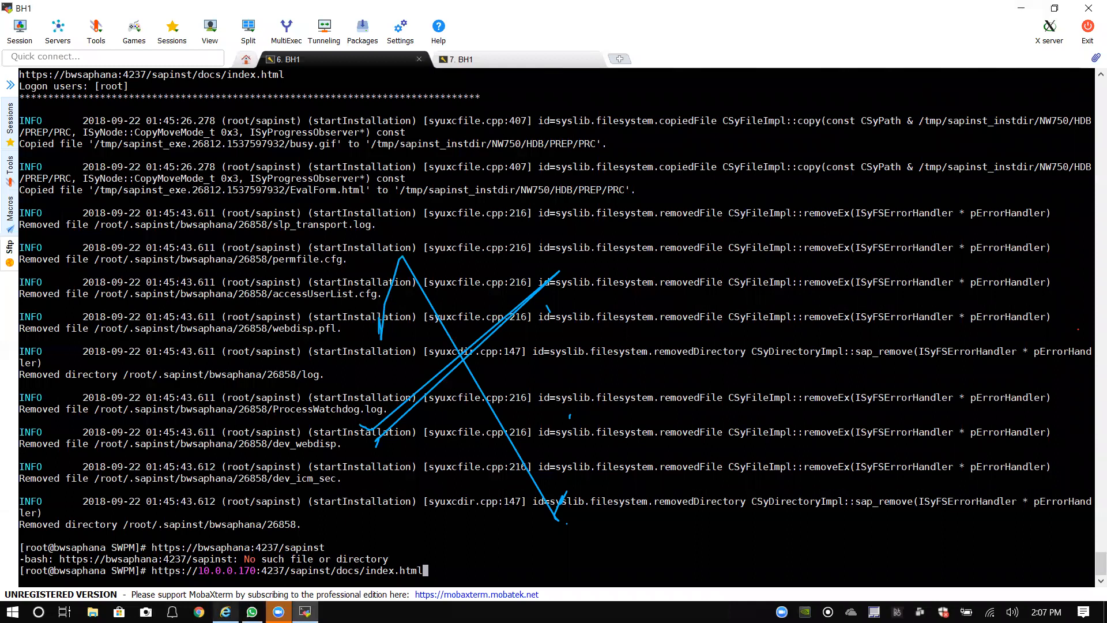
Step: Close the installer browser window and the BH1 session that ran the old sapinst
click(226, 611)
click(1089, 10)
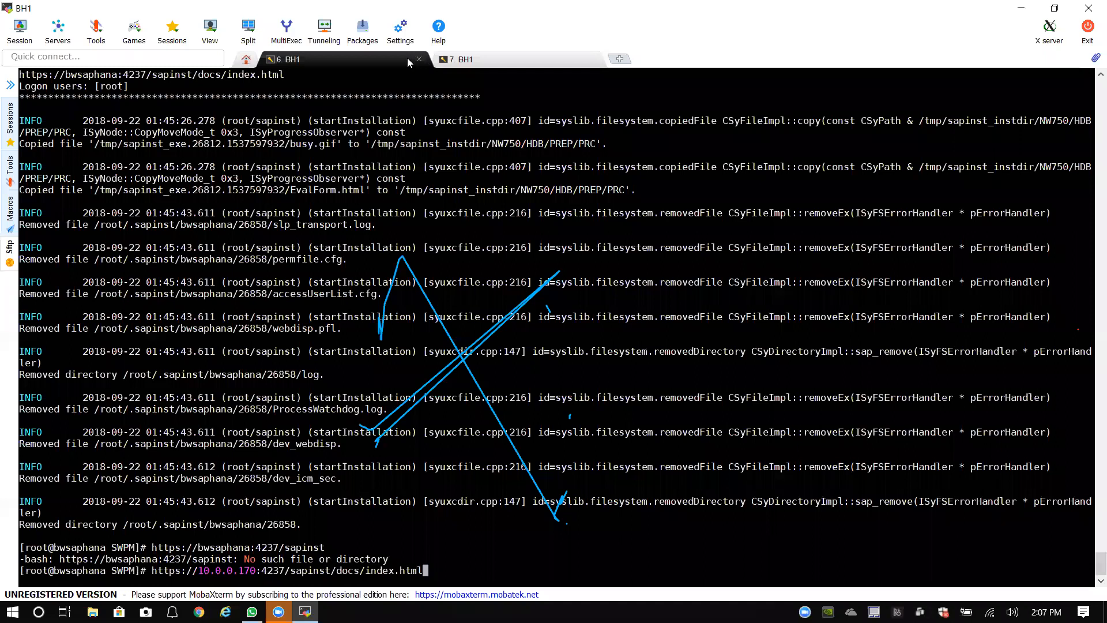
click(420, 60)
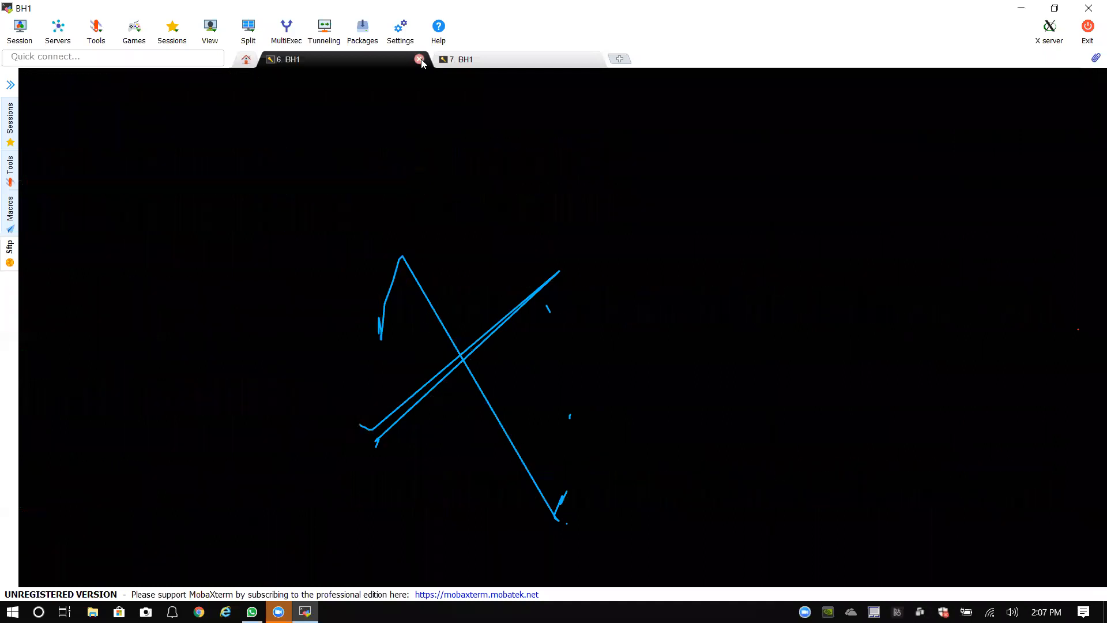
click(296, 230)
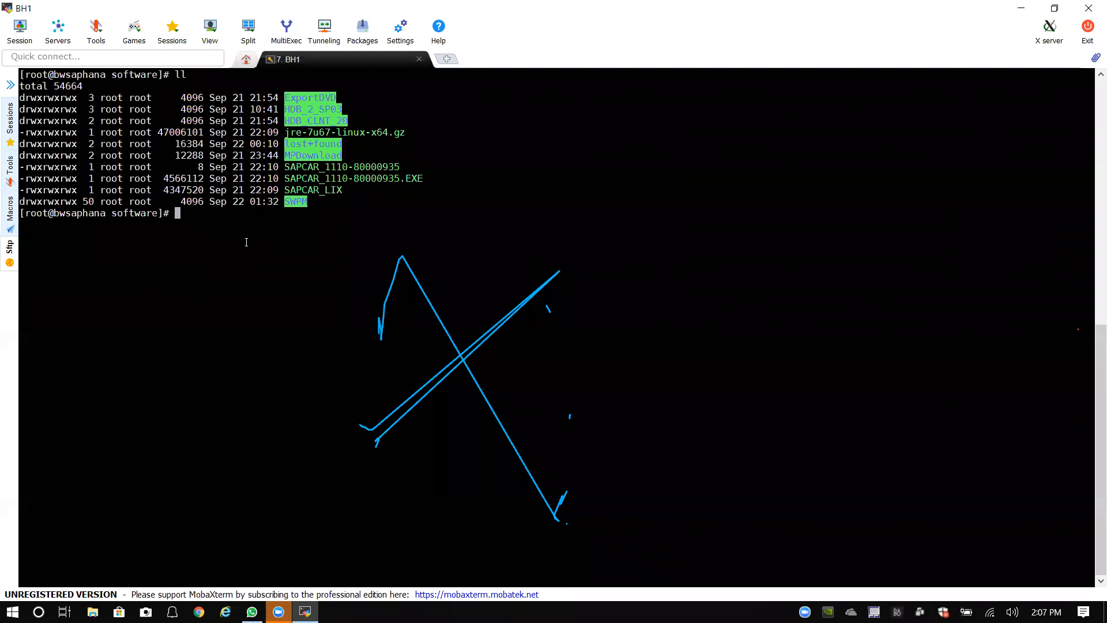
Step: In the SWPM folder, stage the command ./sapinst SAPINST_HOSTNAME=bwsaphana and minimize MobaXterm
text(cd SWPM/)
key(Return)
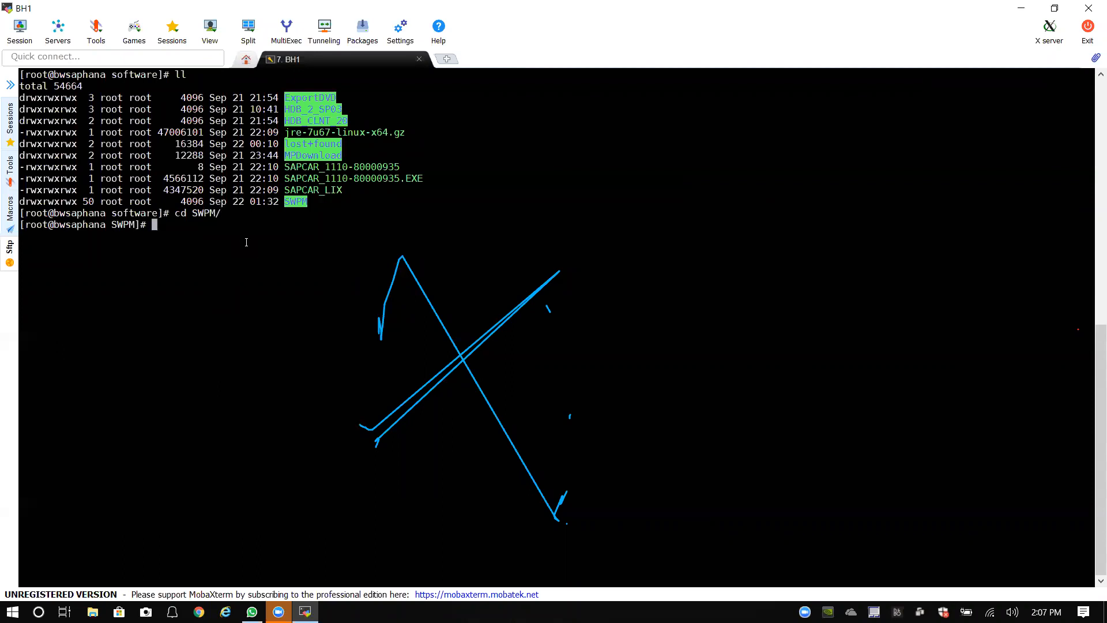
text(./sapinst)
text(SAPCAR_)
key(BackSpace)
key(BackSpace)
key(BackSpace)
key(BackSpace)
text(INST_HOSTNAME_)
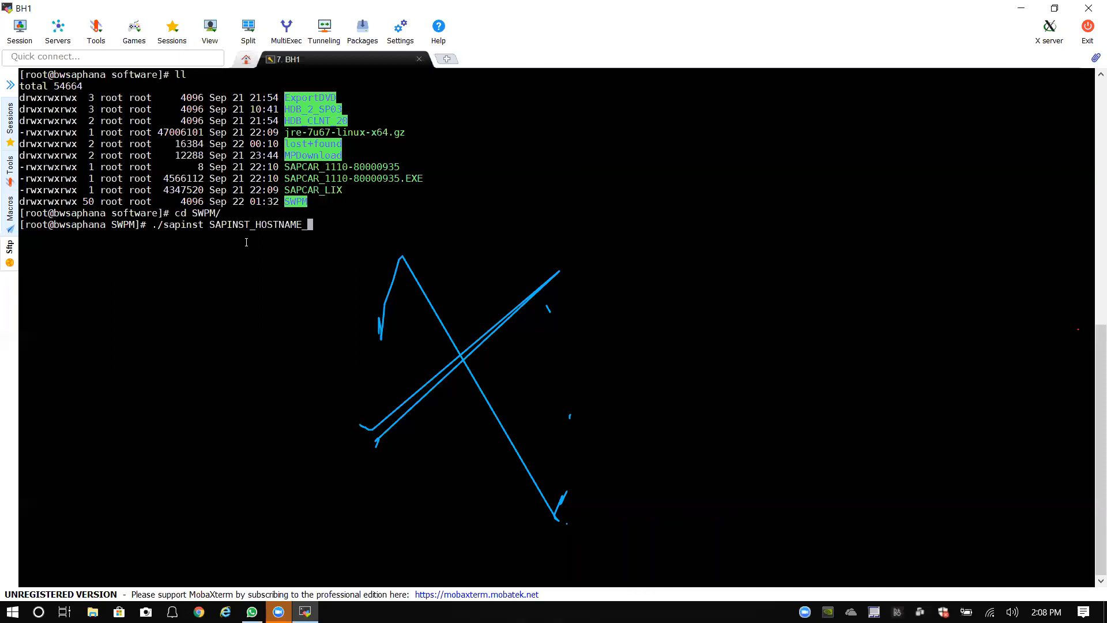
key(BackSpace)
text(=bwsaphana)
click(1011, 8)
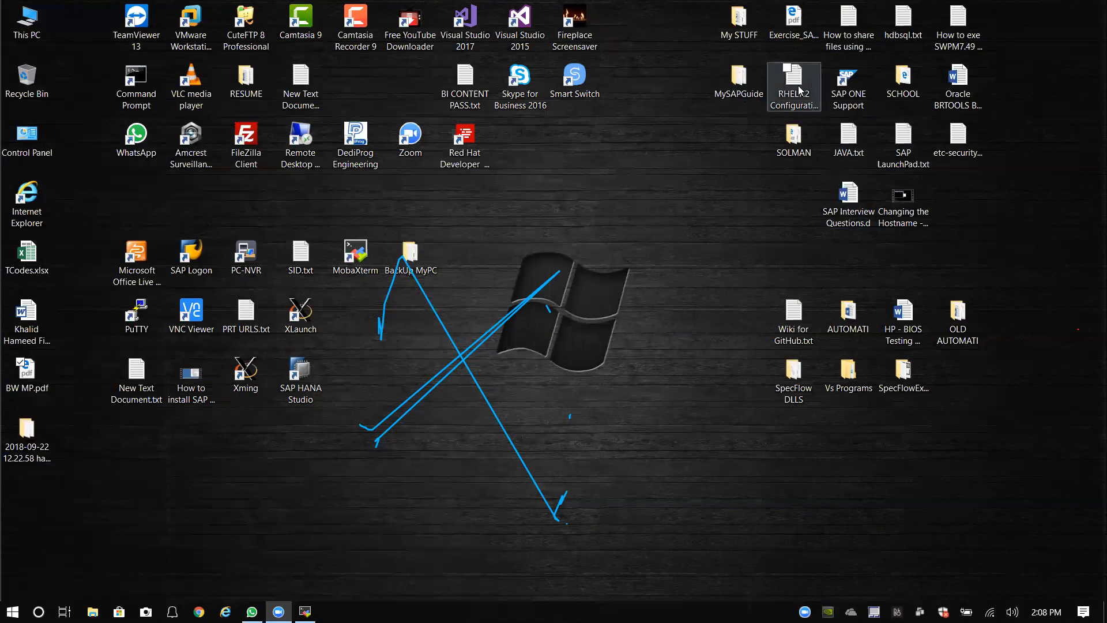
Step: Find New Text Document (2).txt among the desktop notes and highlight SAPINST_USE_HOSTNAME in its first sapinst line
double_click(846, 26)
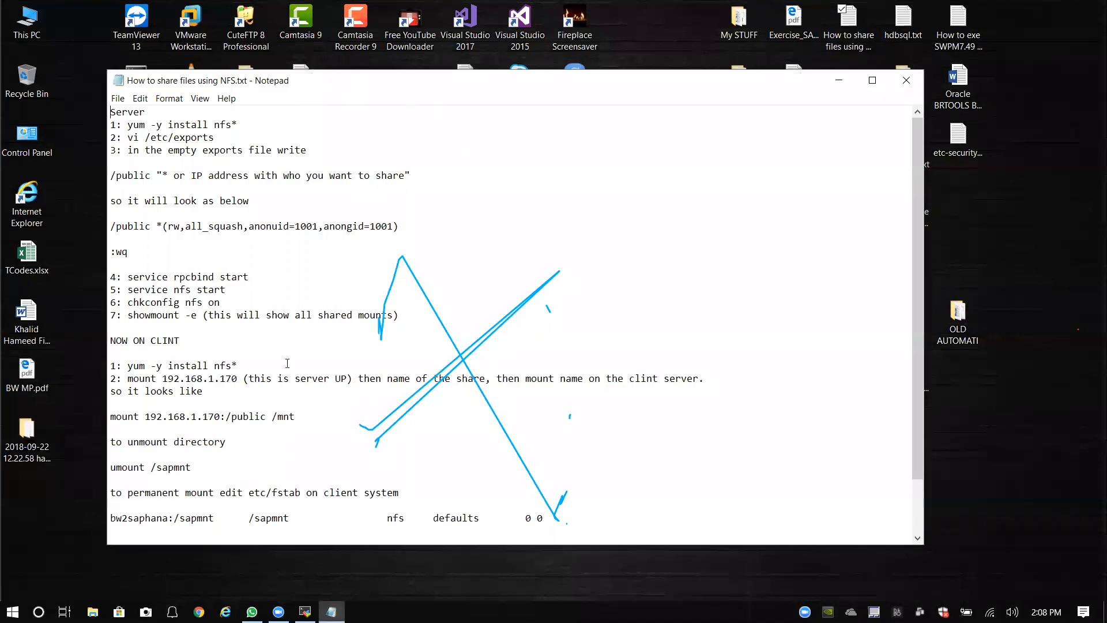
click(907, 80)
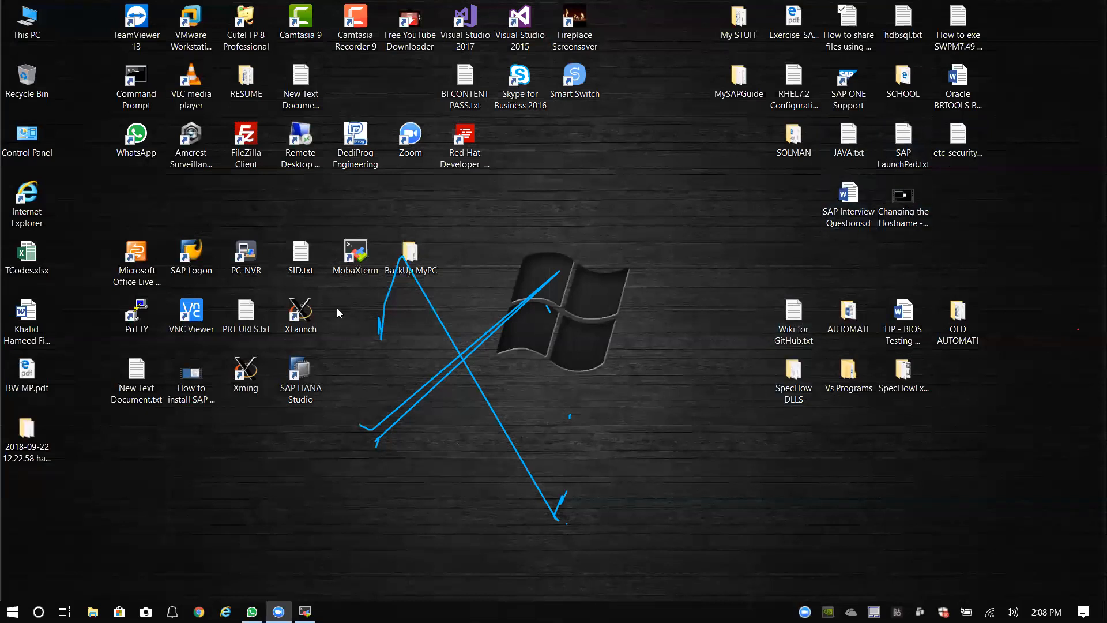
double_click(136, 387)
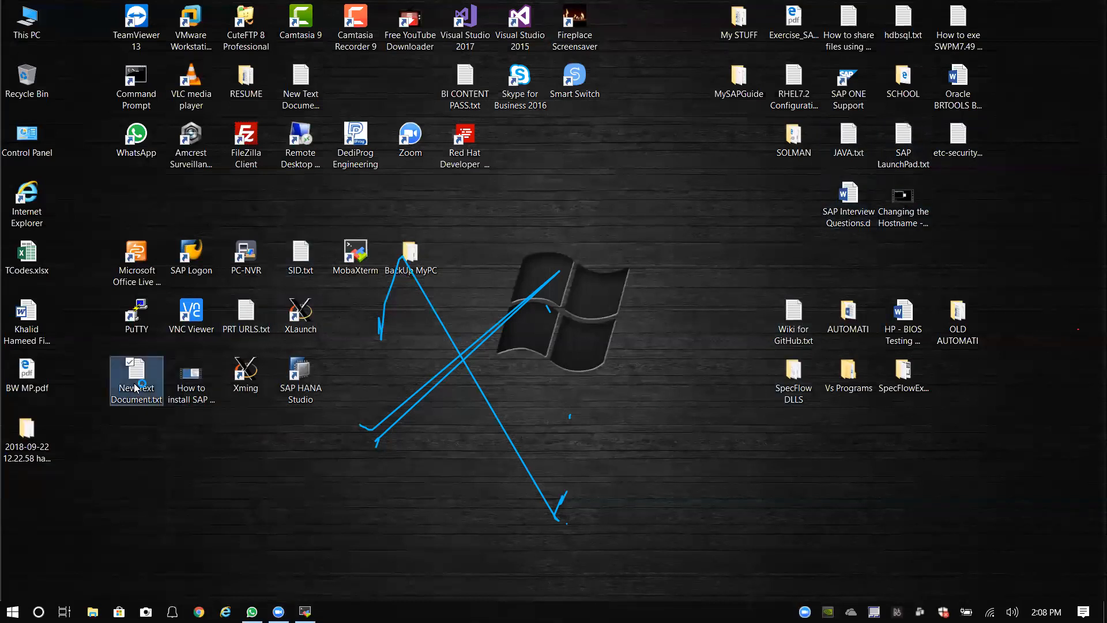
click(907, 81)
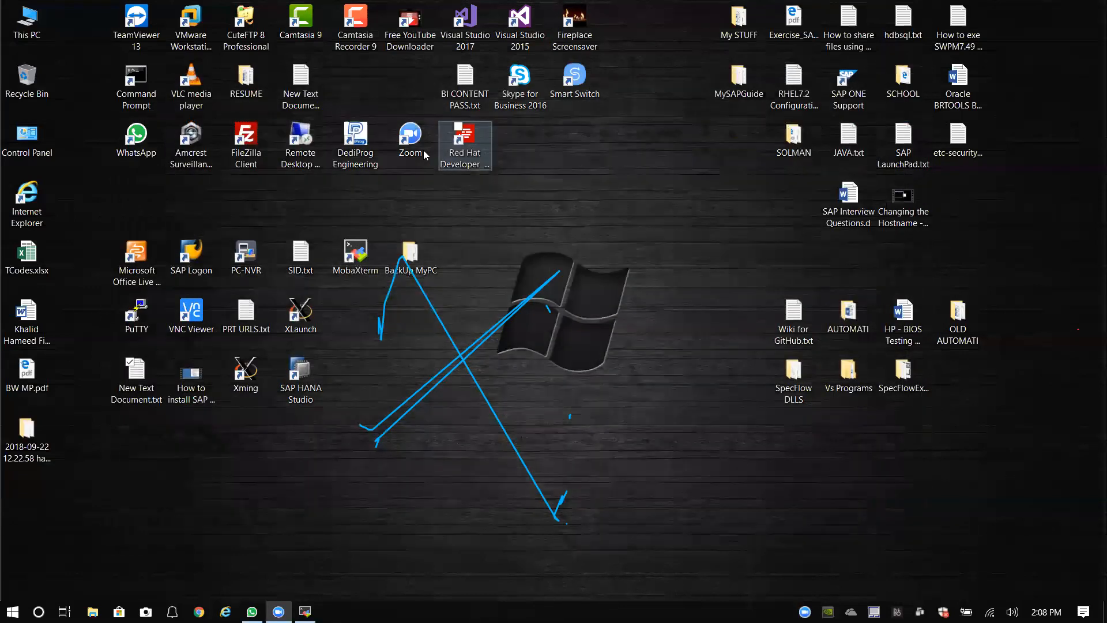
double_click(308, 98)
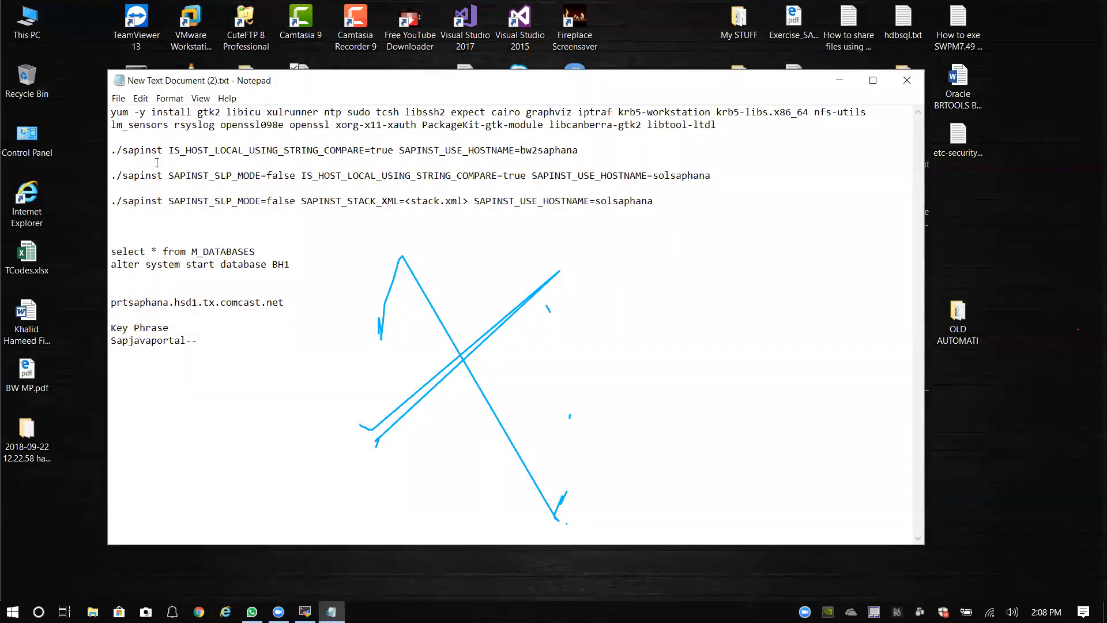
drag(112, 150, 585, 153)
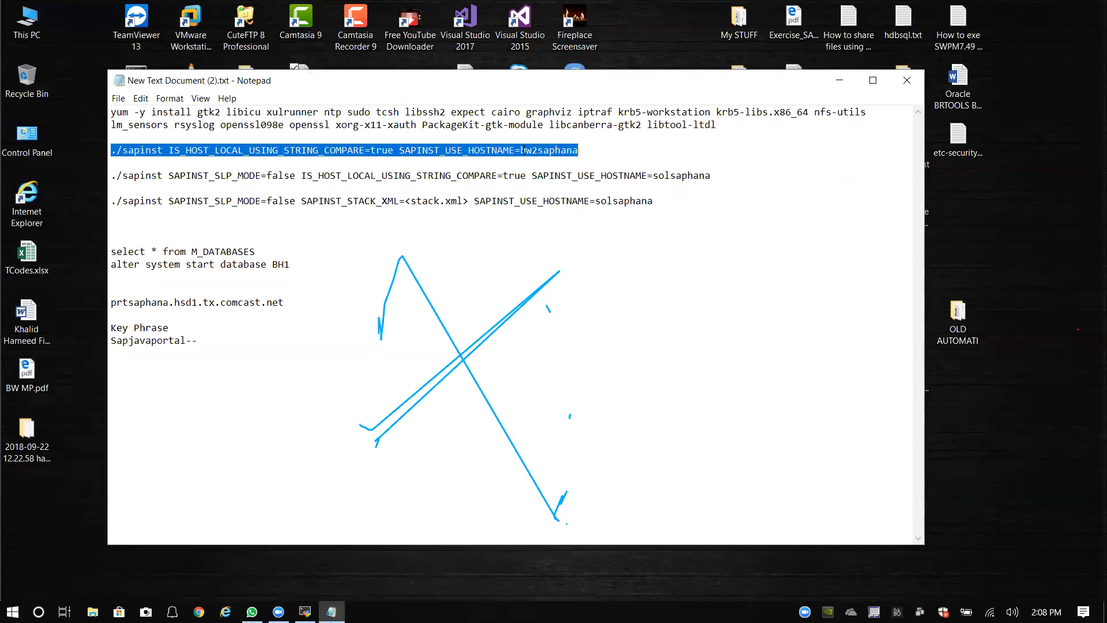
drag(463, 150, 445, 151)
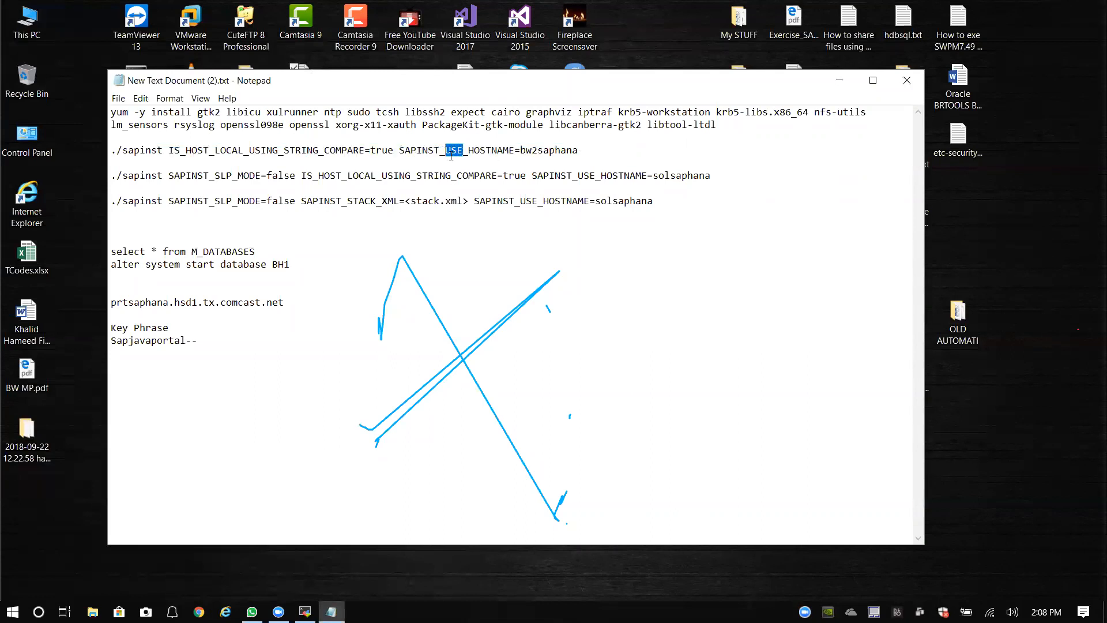
Step: Insert USE_ to make the command ./sapinst SAPINST_USE_HOSTNAME=bwsaphana and run it
click(305, 612)
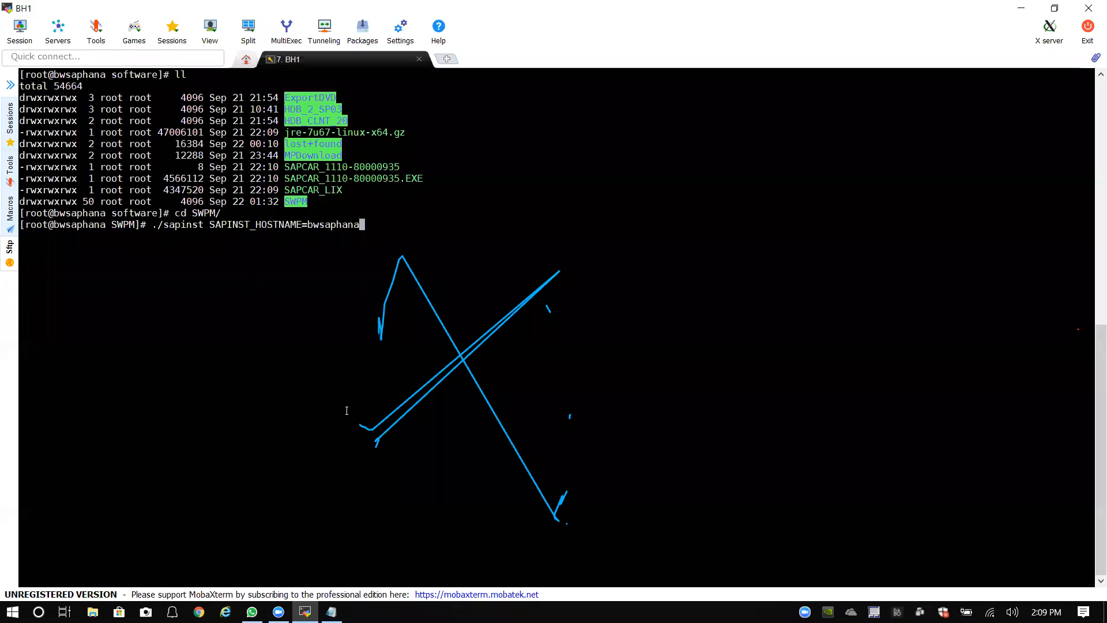
key(Left)
key(Left)
key(Left)
key(Left)
key(Left)
key(Left)
key(Left)
key(Left)
key(Left)
key(Left)
key(Left)
key(Left)
key(Left)
key(Left)
key(Left)
key(Left)
key(Left)
key(Left)
text(USE_)
key(Right)
key(Right)
key(Right)
key(Right)
key(Right)
key(Right)
key(Right)
key(Right)
key(Right)
key(Right)
key(Right)
key(Right)
key(Right)
key(Right)
key(Right)
key(Right)
key(Right)
key(Right)
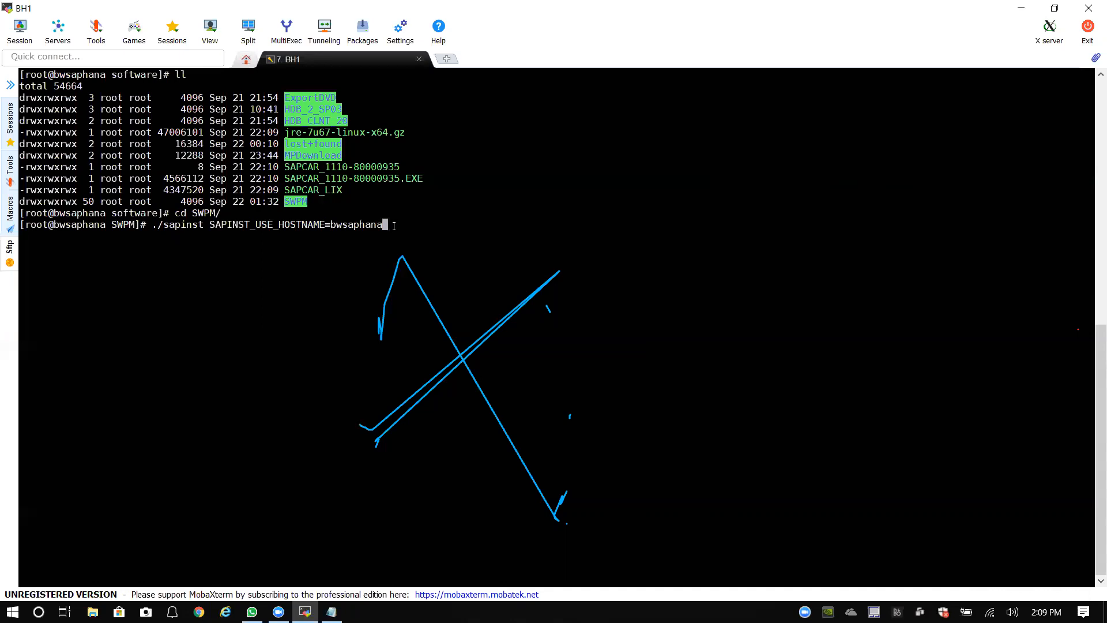
key(Return)
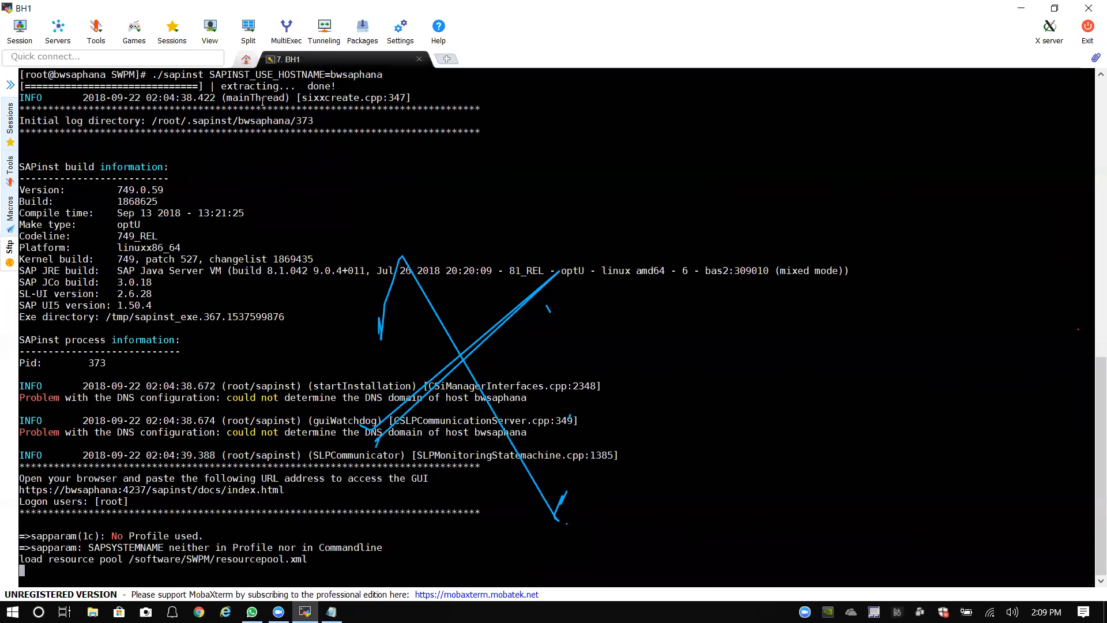
Step: Copy the sapinst command line, paste it back into the terminal, then close the BH1 session
scroll(262, 146, up, 2)
drag(155, 147, 378, 145)
key(super+c)
right_click(378, 145)
click(620, 374)
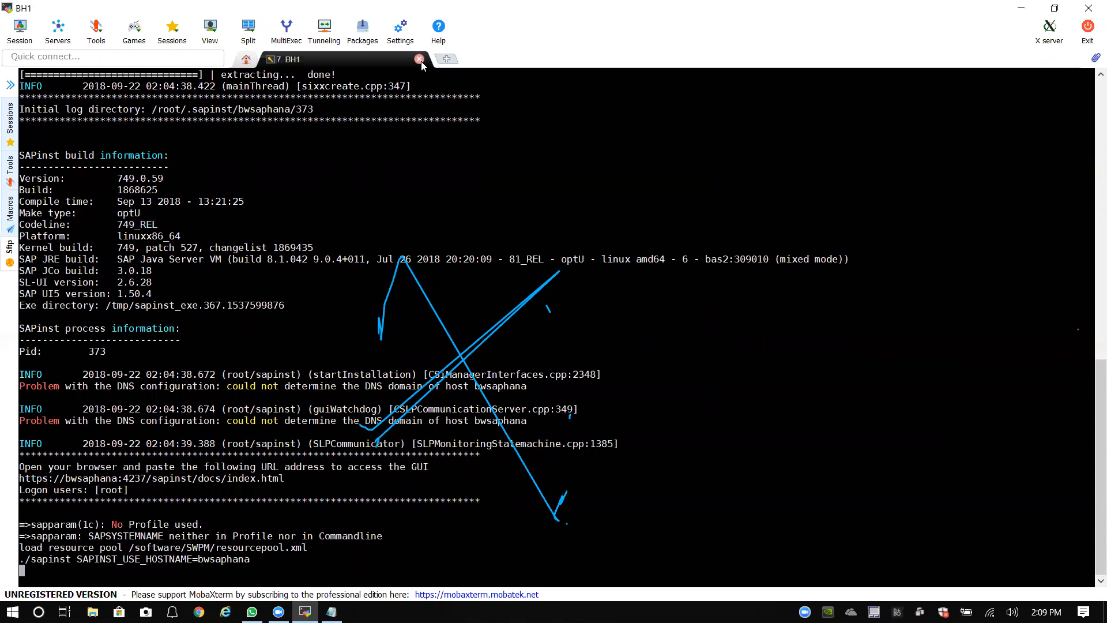
click(421, 61)
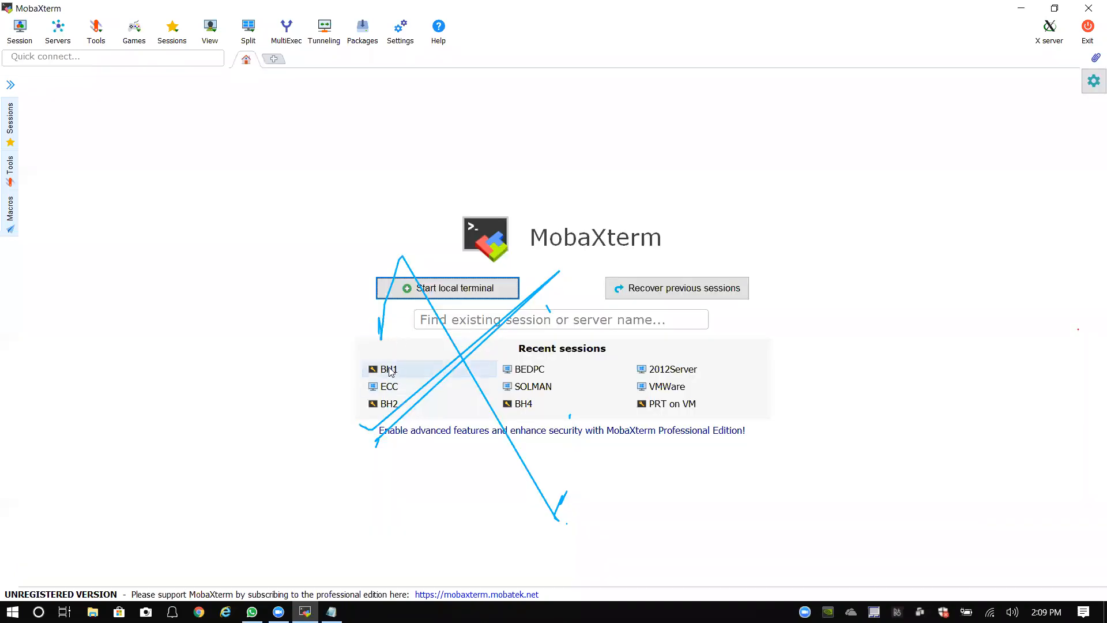
Step: Reopen the BH1 session and log in as root
click(385, 368)
text(root)
key(Return)
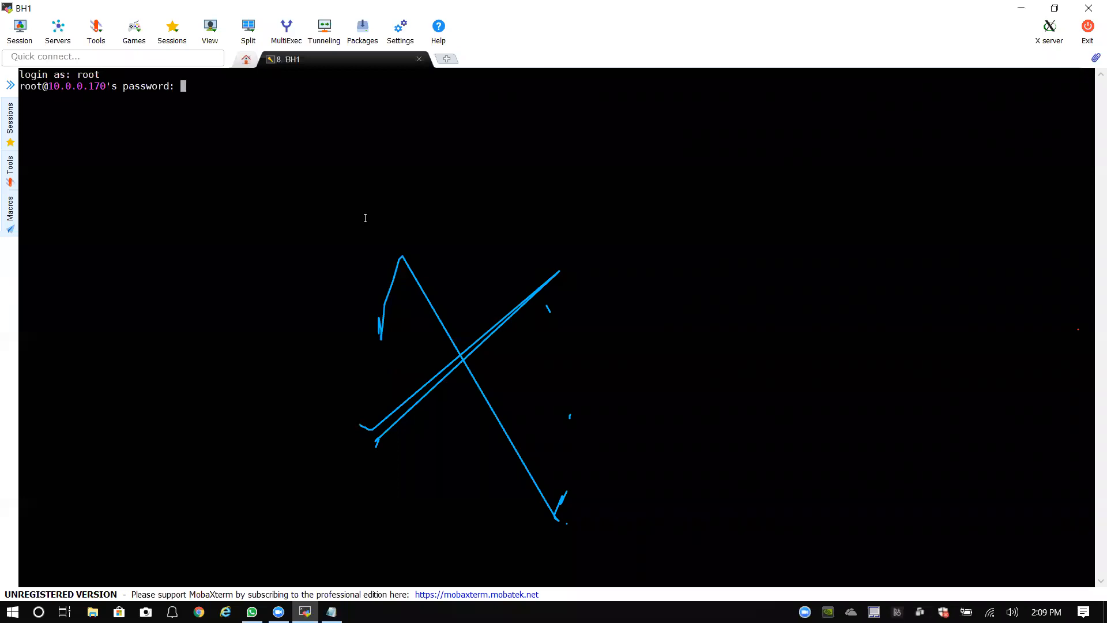
key(Return)
Step: From /software/SWPM, paste and run the sapinst command with SAPINST_USE_HOSTNAME=bwsaphana
text(cd /)
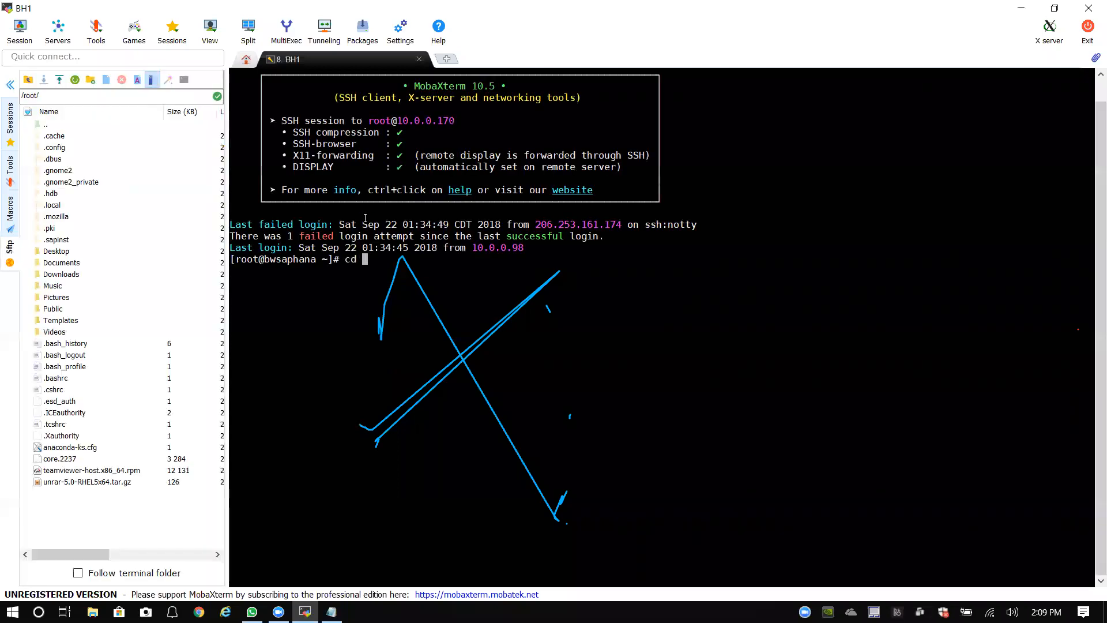
key(Return)
text(cd software/SW)
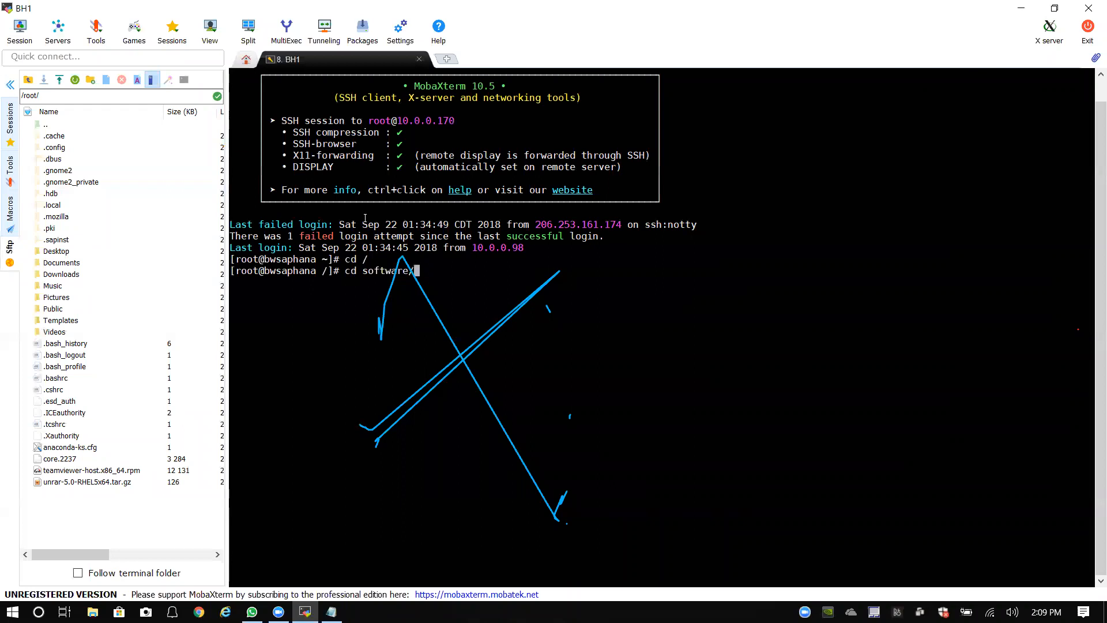
key(Tab)
key(Return)
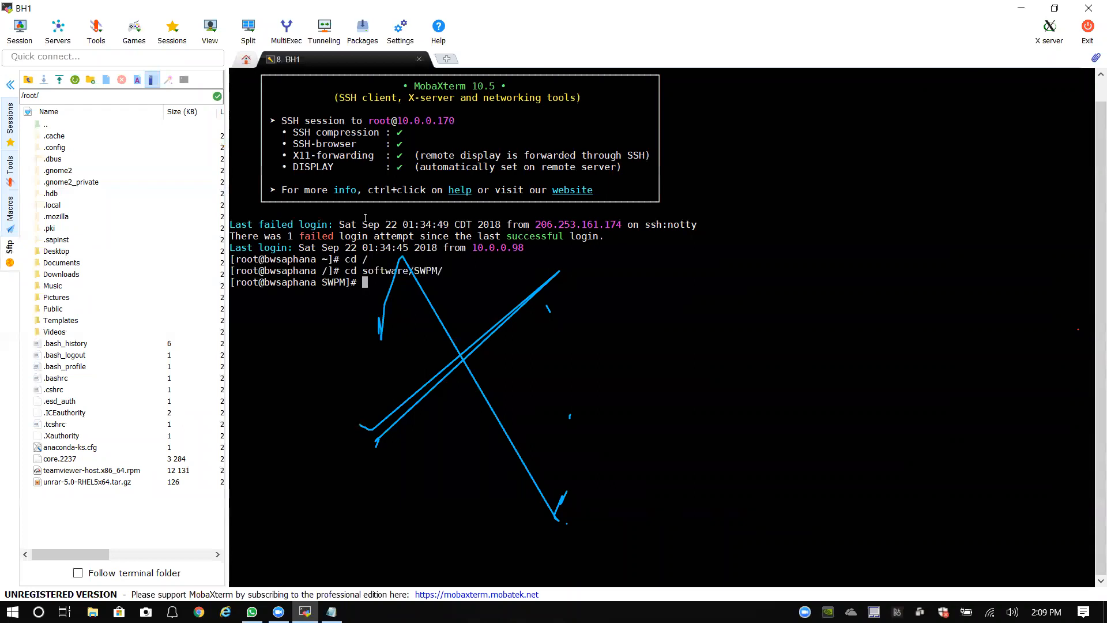
text(ll)
key(Return)
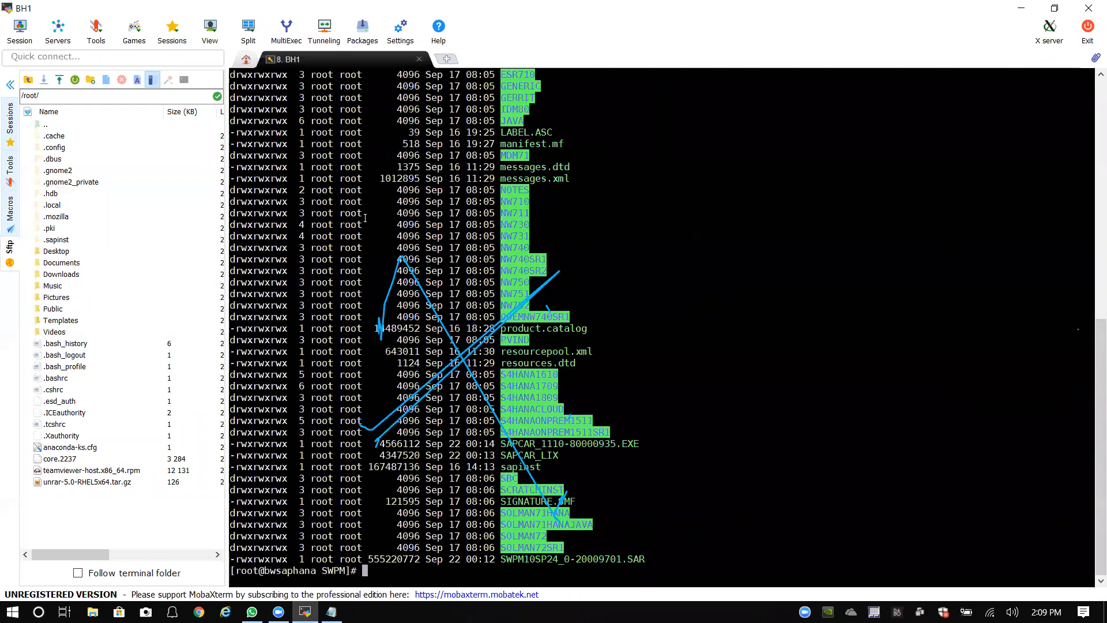
click(10, 85)
right_click(634, 418)
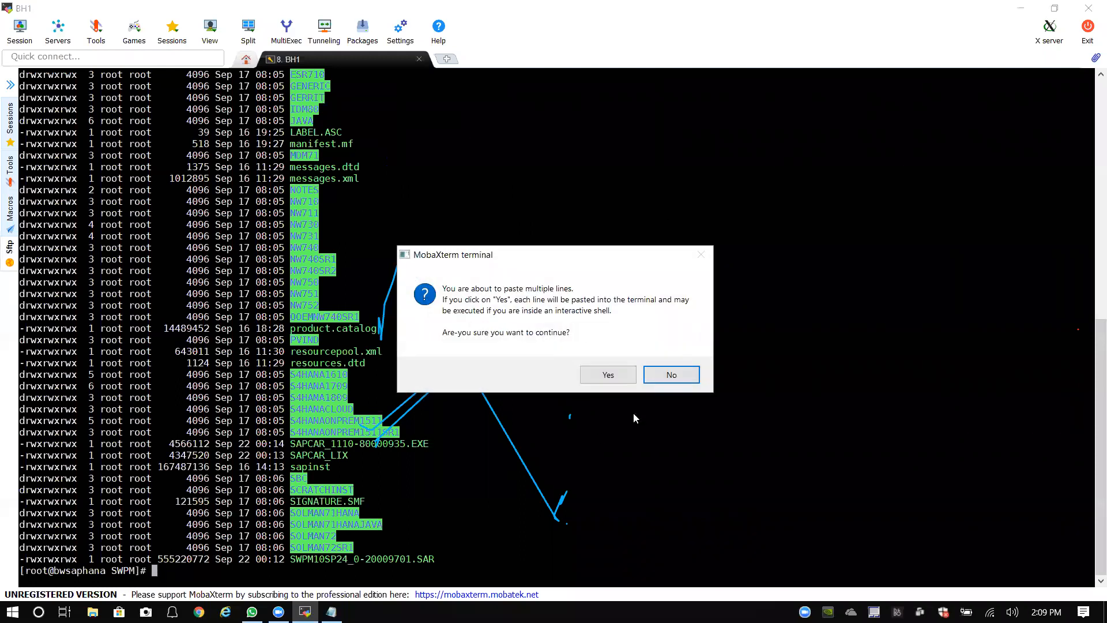
click(624, 380)
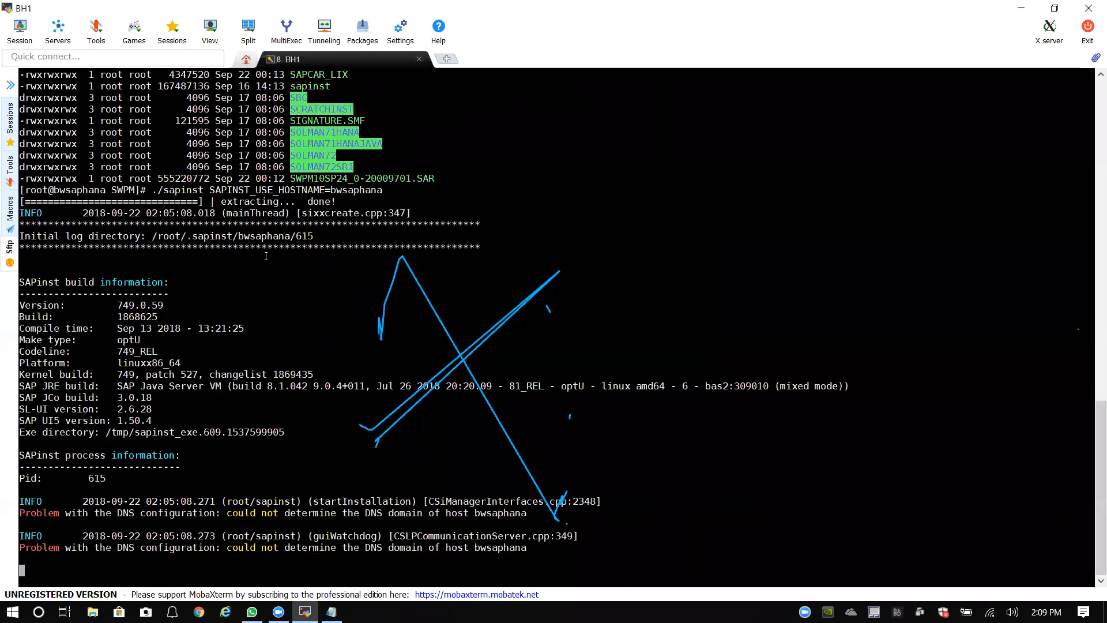
Step: Replace the old tab with a fresh BH1 session logged in as root at /
click(419, 60)
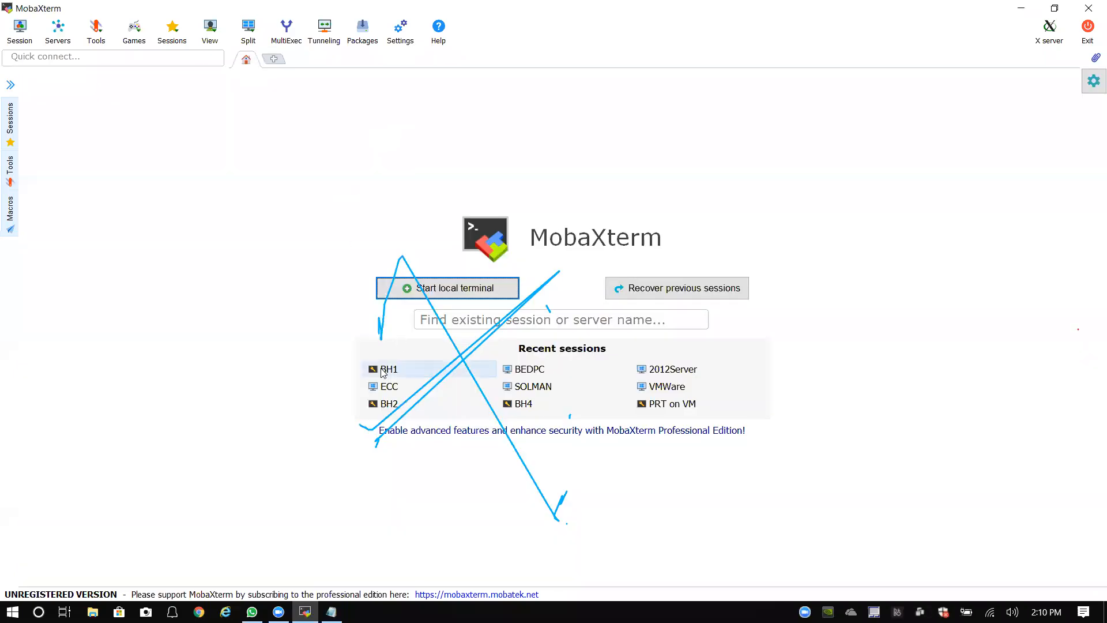
click(381, 370)
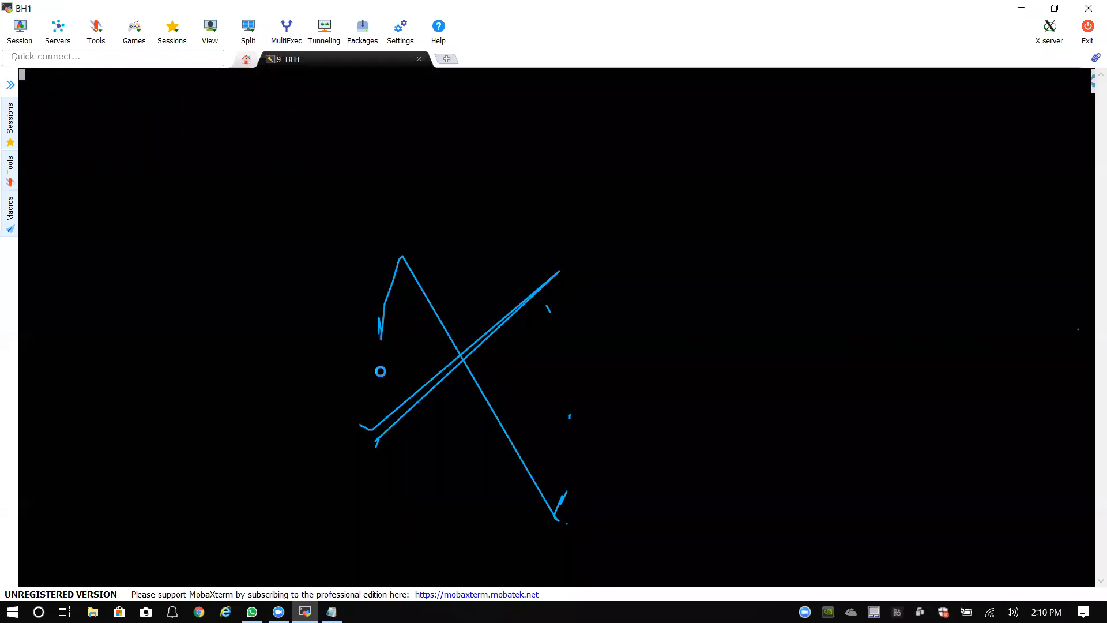
text(root)
key(Return)
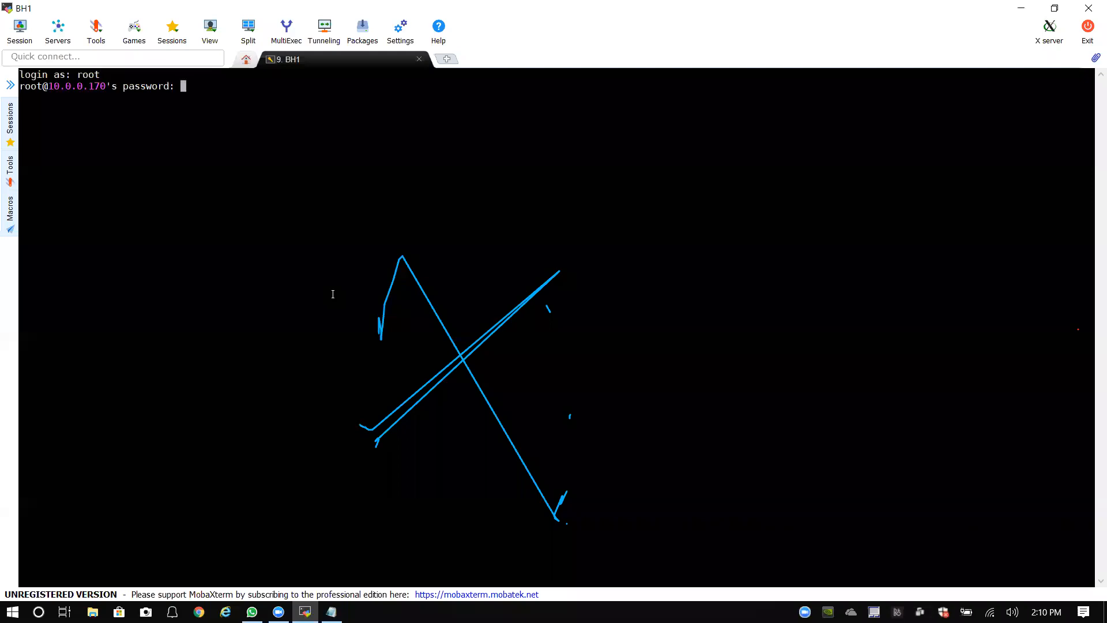
key(Return)
text(cd /)
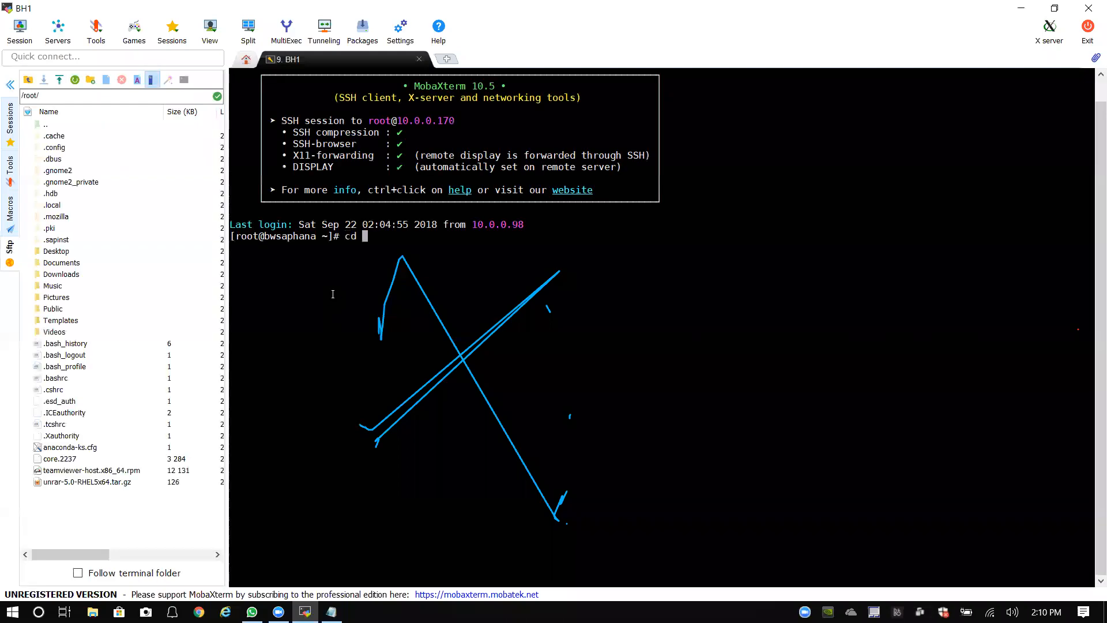
key(Return)
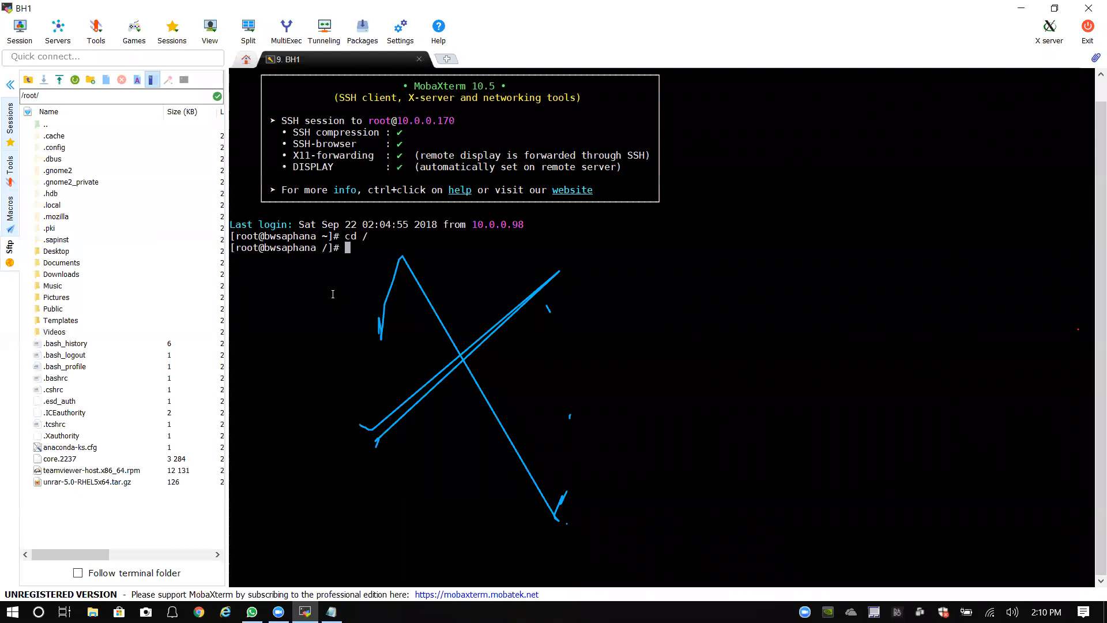
click(10, 85)
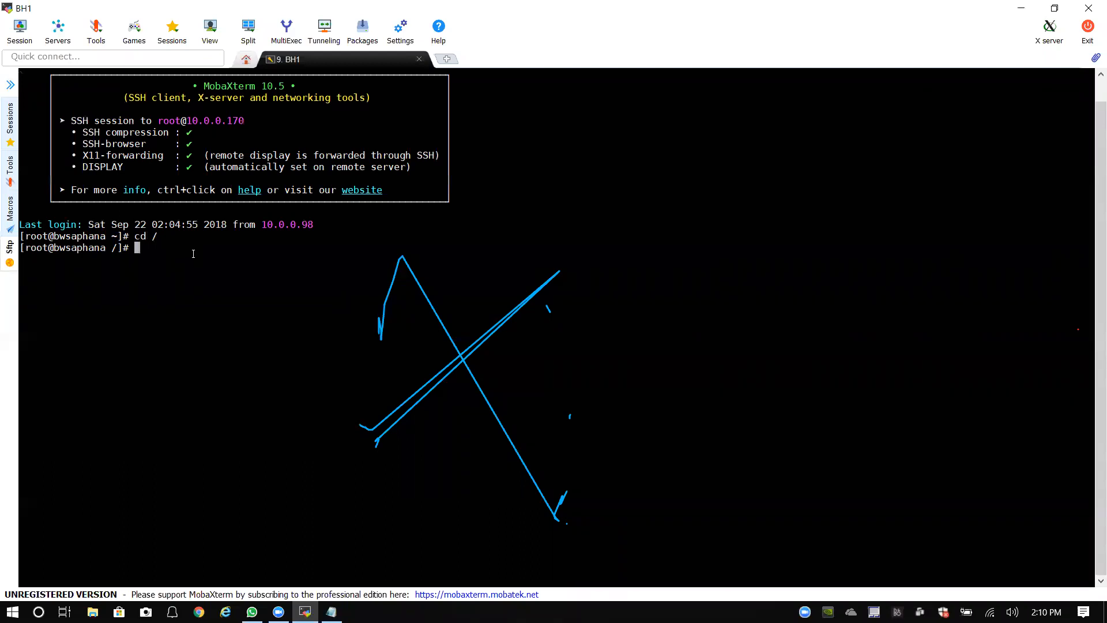
Step: Run ps -ef |grep sapinst to confirm no sapinst process remains
text(ps -ef)
text( |grep)
text(sapmnt/)
key(BackSpace)
key(BackSpace)
key(BackSpace)
key(BackSpace)
text(inst)
key(Return)
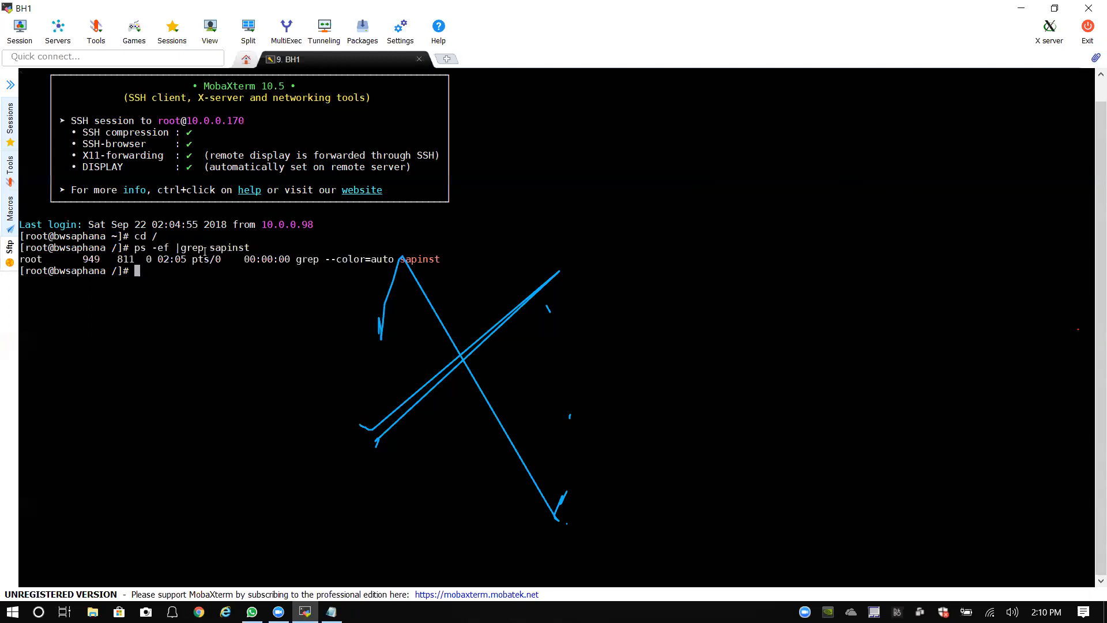
Step: Enter software/SWPM and recall the earlier ./sapinst SAPINST_USE_HOSTNAME=bwsaphana command
text(cd software/SW)
key(Tab)
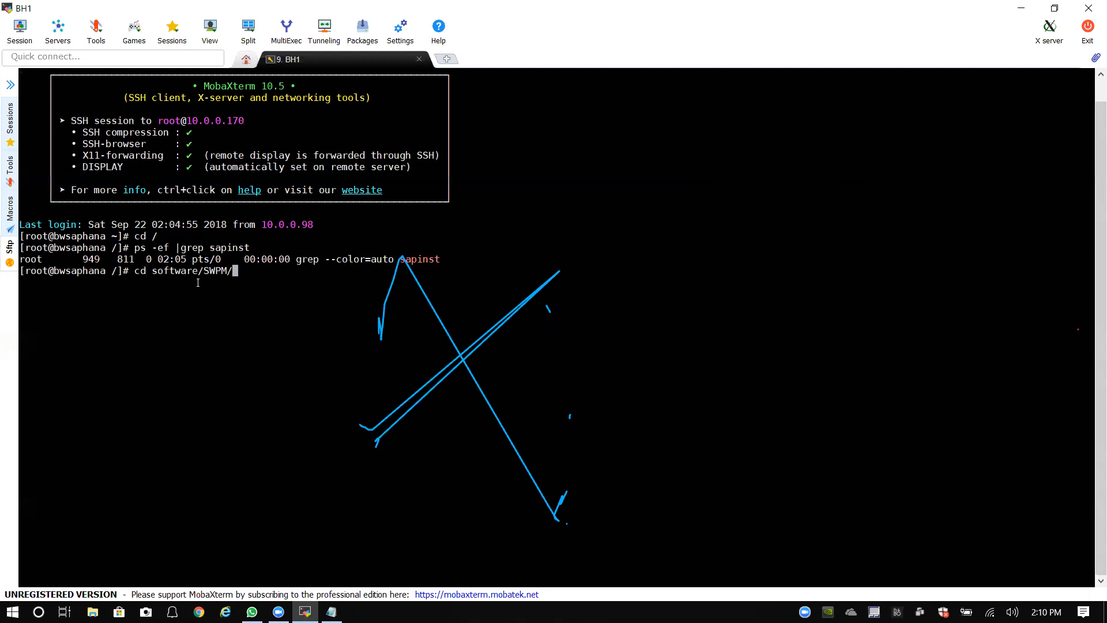
key(Return)
key(Up)
key(Up)
key(Up)
key(Up)
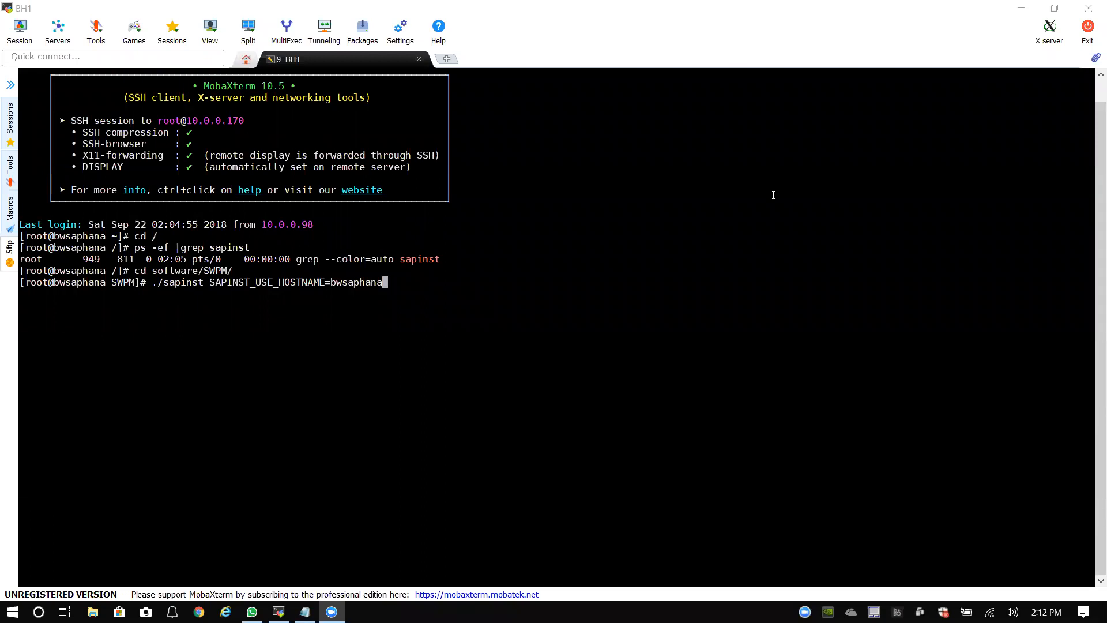
Step: Append SAPINST_STACK_XML= after the hostname setting in the terminal's sapinst command
click(418, 282)
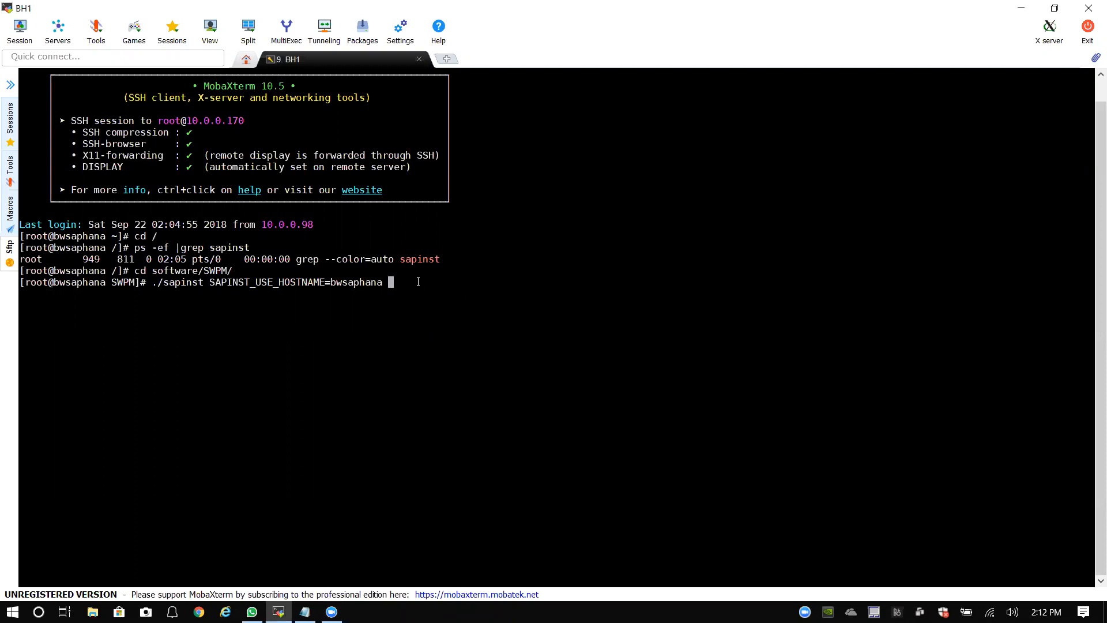
text(SAPINST_STACK_XML=)
Step: Browse the Sftp panel to /software/MPDownload and scroll through its files
right_click(343, 62)
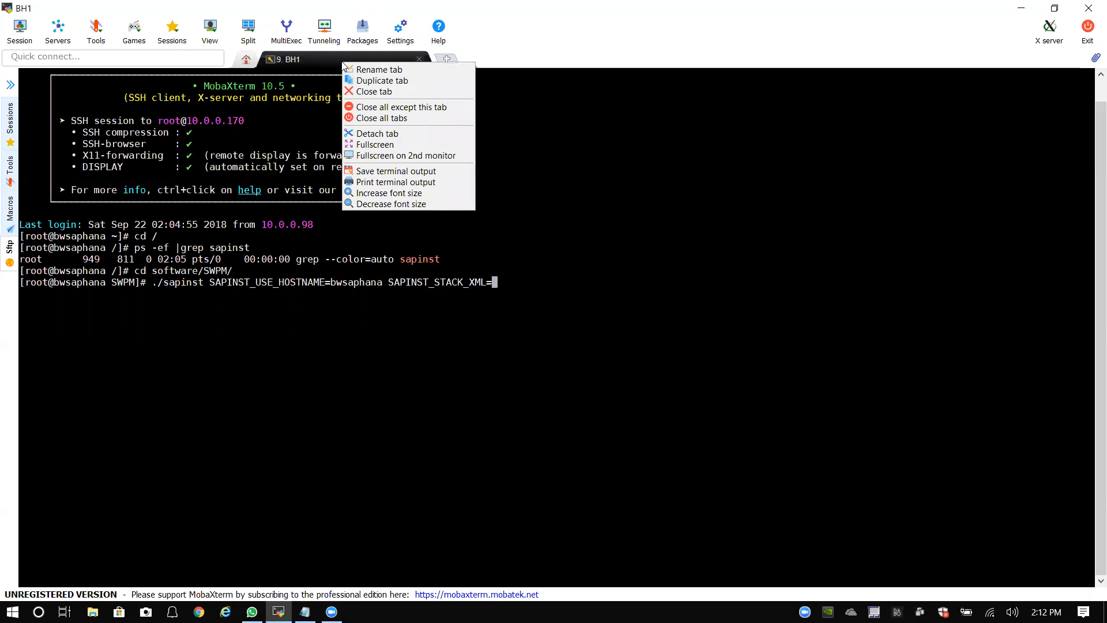
click(9, 248)
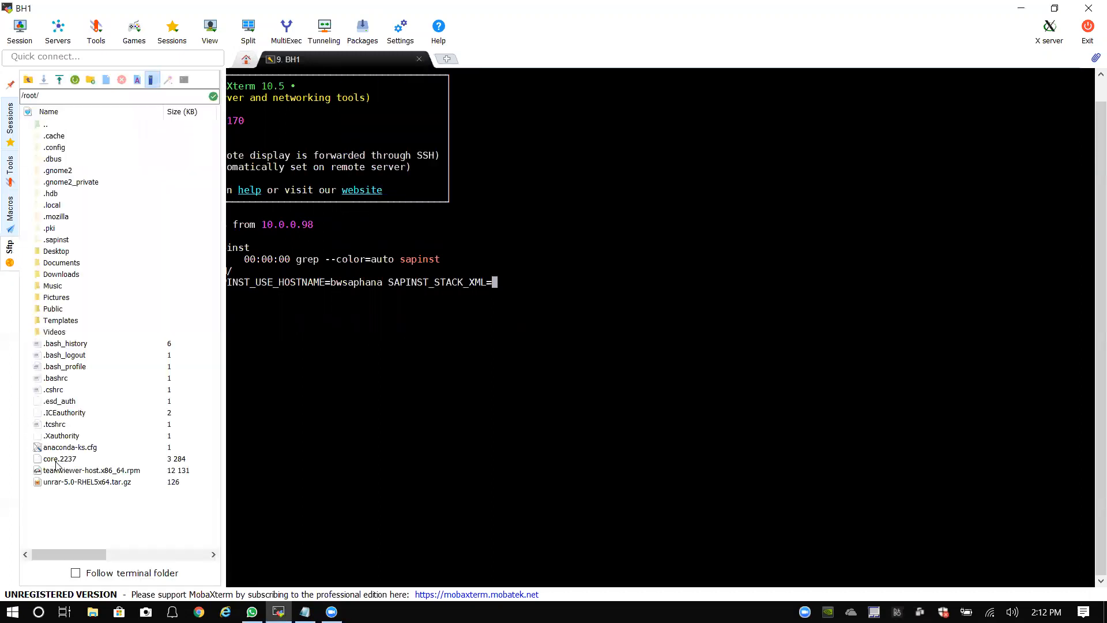
click(28, 81)
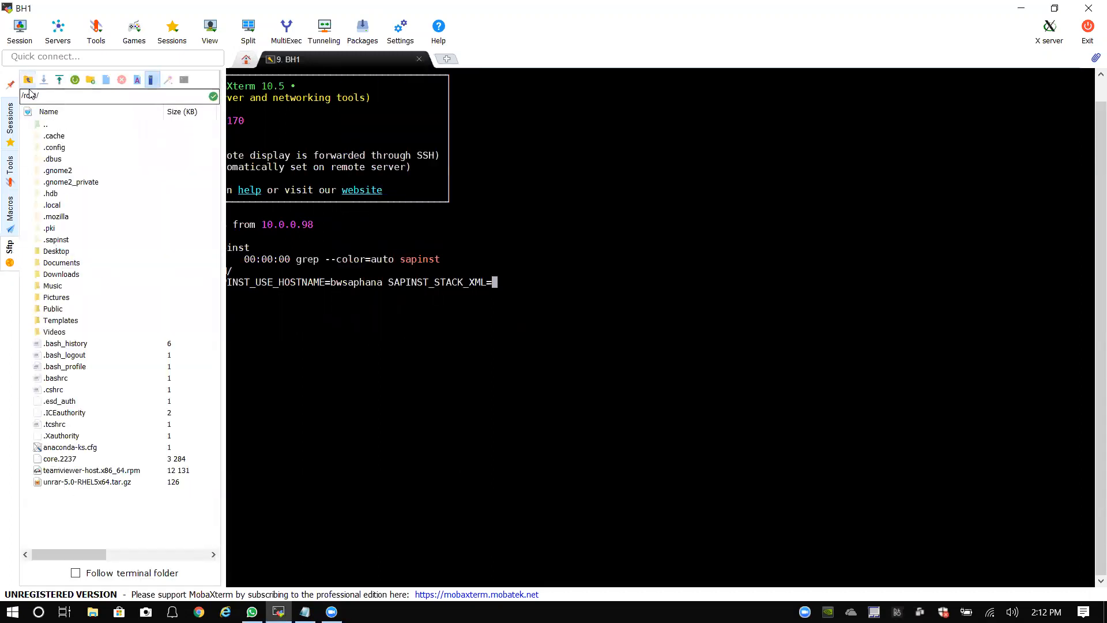
click(65, 266)
double_click(65, 264)
click(67, 183)
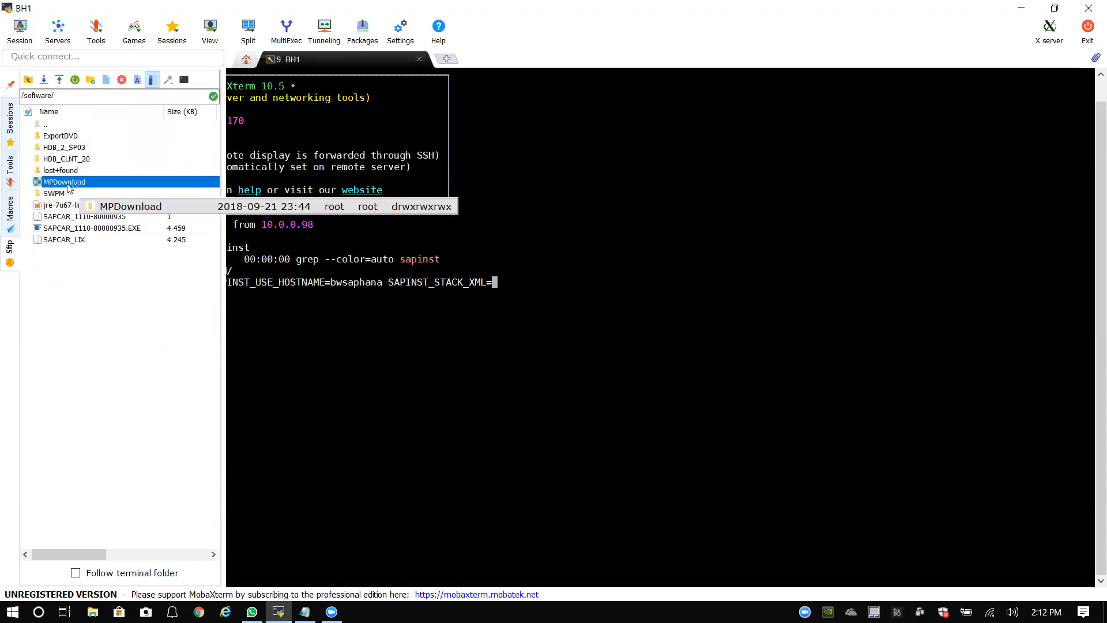
double_click(68, 184)
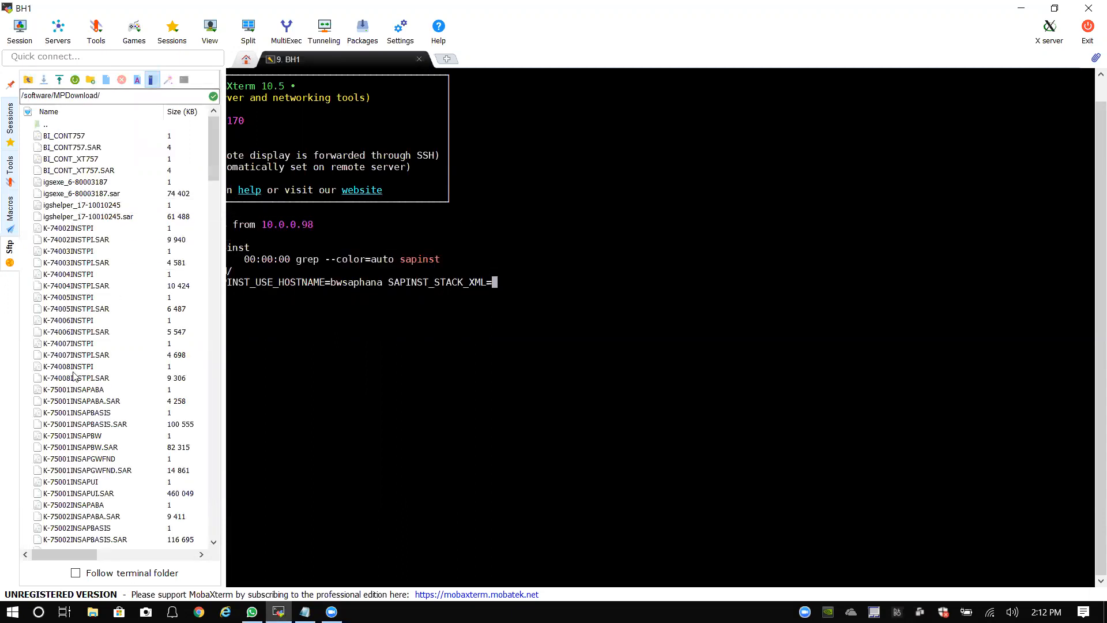
scroll(91, 352, up, 4)
scroll(81, 242, down, 7)
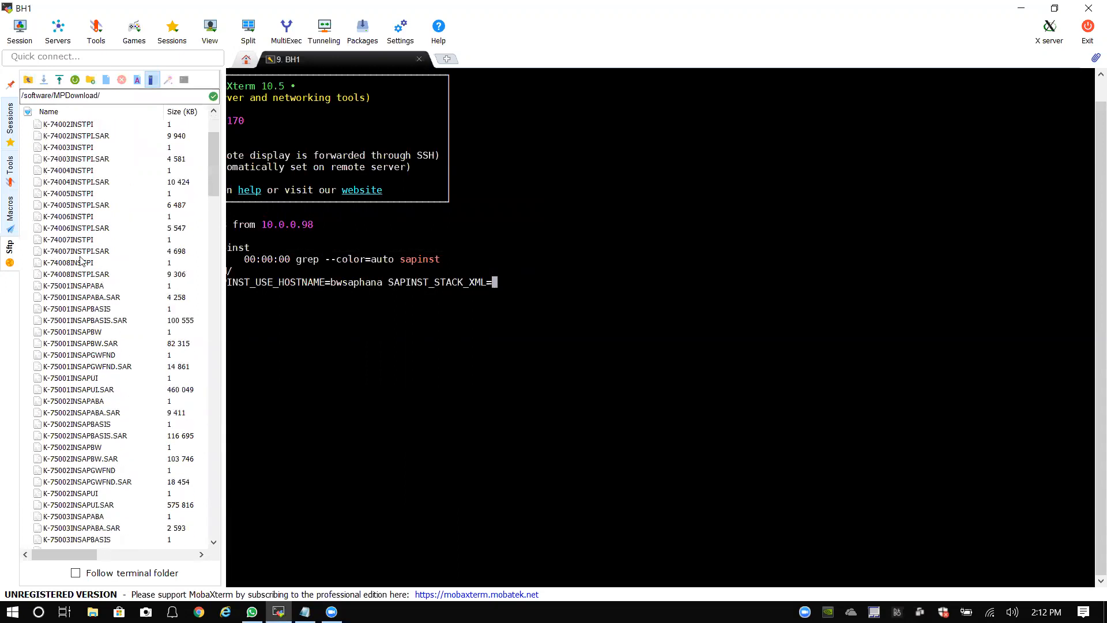
scroll(74, 391, down, 15)
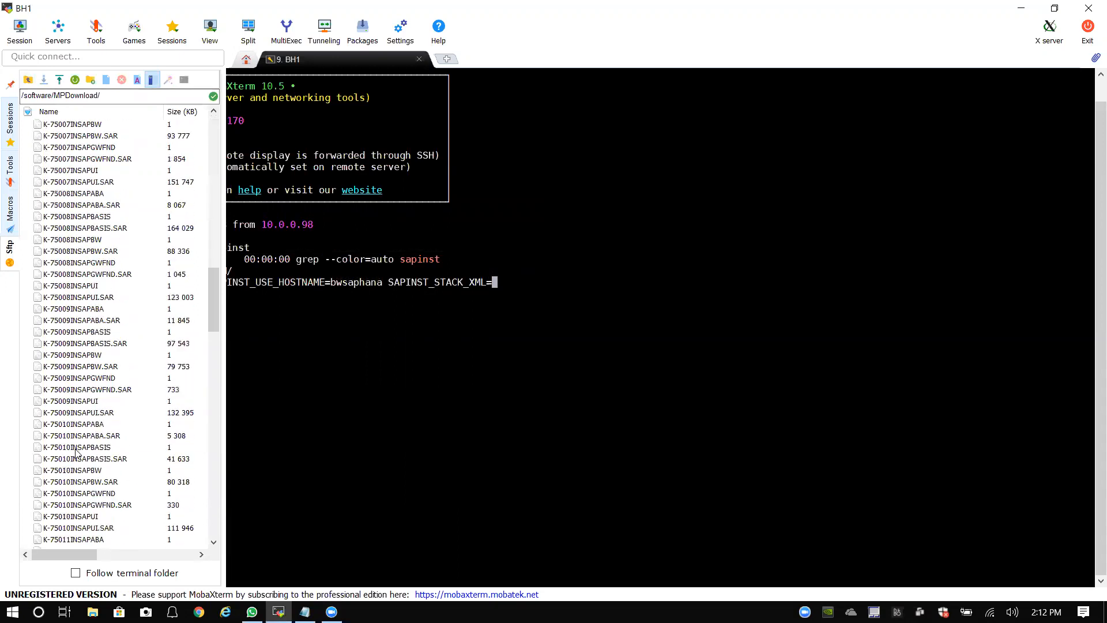
scroll(78, 467, down, 15)
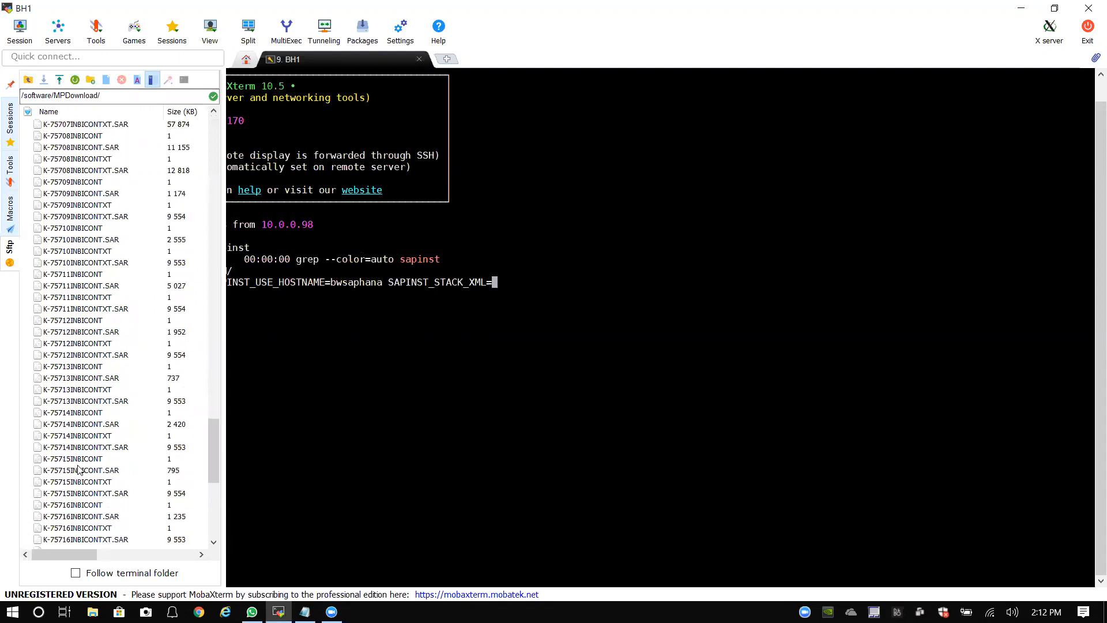
scroll(80, 470, down, 1)
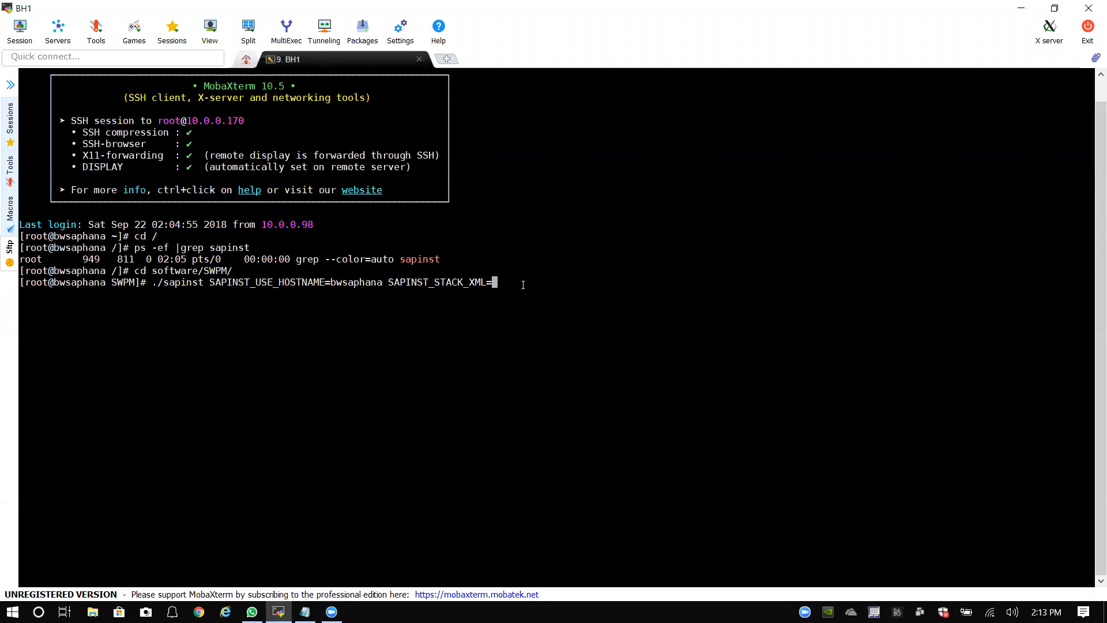
Step: Start the value with MP and read the MP_Stack XML file's full name via Rename
text(M{)
key(BackSpace)
text(P)
click(8, 251)
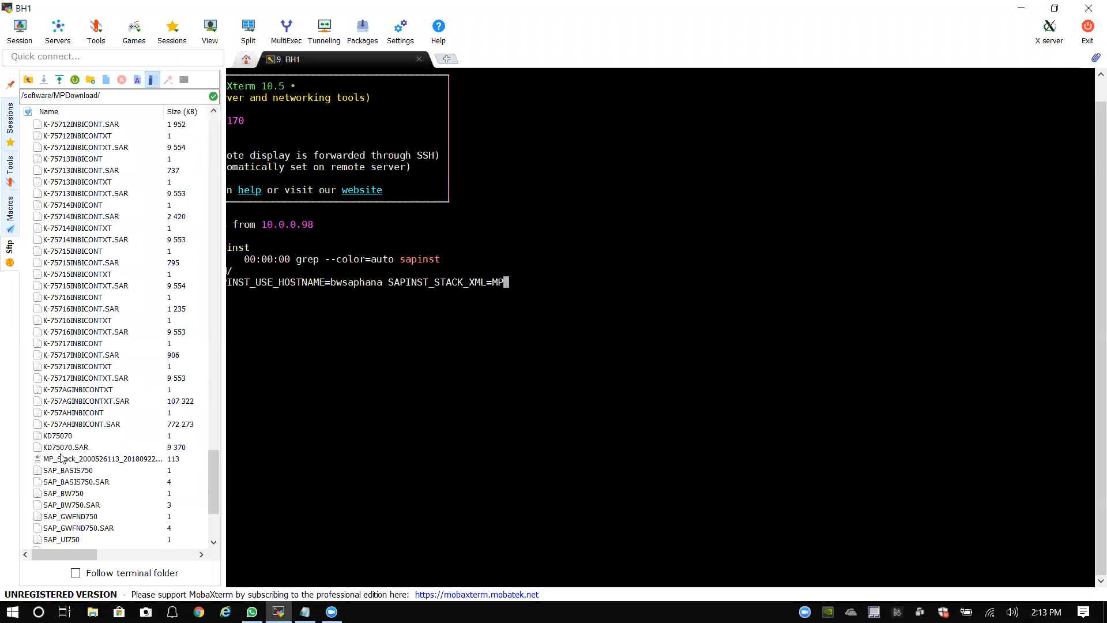
right_click(108, 460)
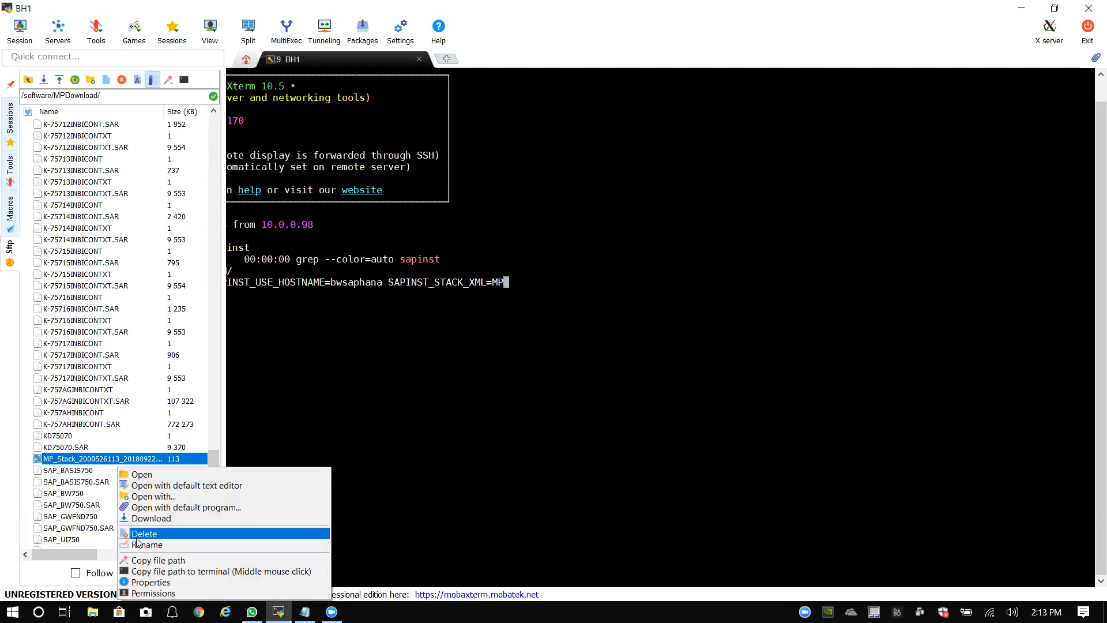
click(139, 544)
key(super+c)
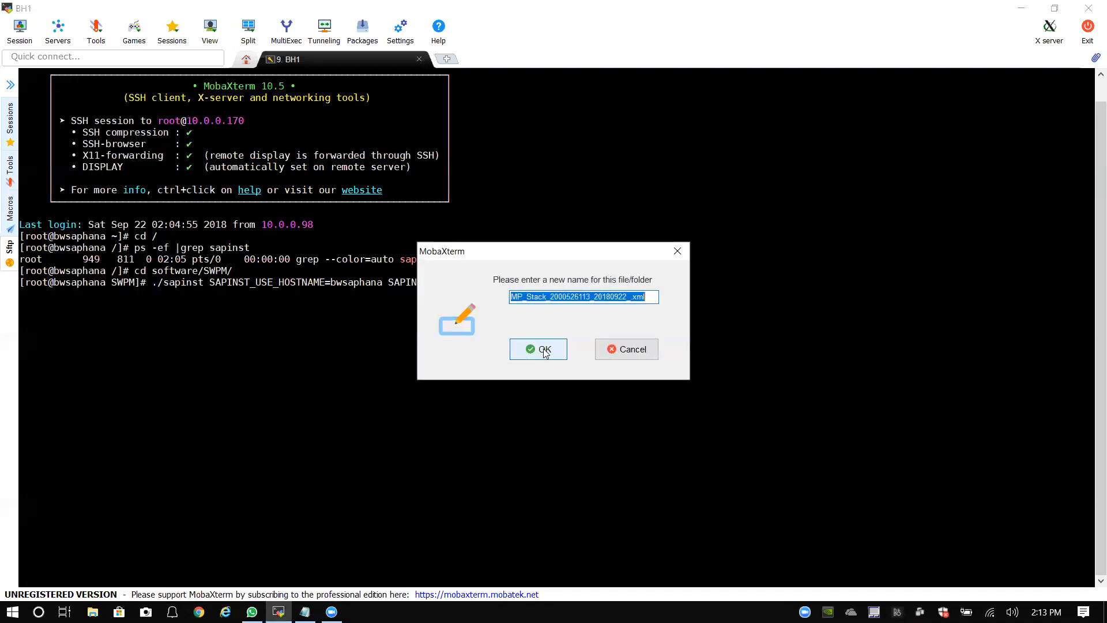
click(546, 350)
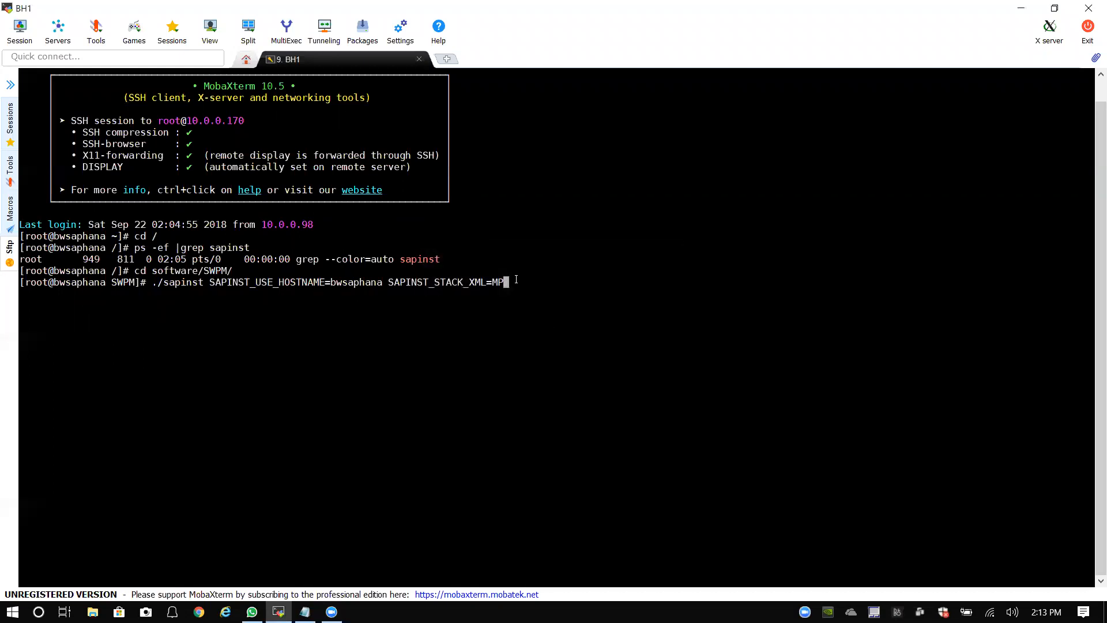
Step: Trim the SAPINST_STACK_XML value back to /software/ on the command line
key(BackSpace)
key(BackSpace)
text(/sof)
key(BackSpace)
key(BackSpace)
key(BackSpace)
key(BackSpace)
text(/)
key(BackSpace)
text(so)
key(BackSpace)
key(BackSpace)
text(soft)
key(BackSpace)
key(BackSpace)
key(BackSpace)
key(BackSpace)
text(/so)
key(BackSpace)
key(BackSpace)
key(BackSpace)
text(/software/MP)
key(BackSpace)
key(BackSpace)
Step: Duplicate the BH1 tab, log in as root, and change to the / directory
right_click(314, 60)
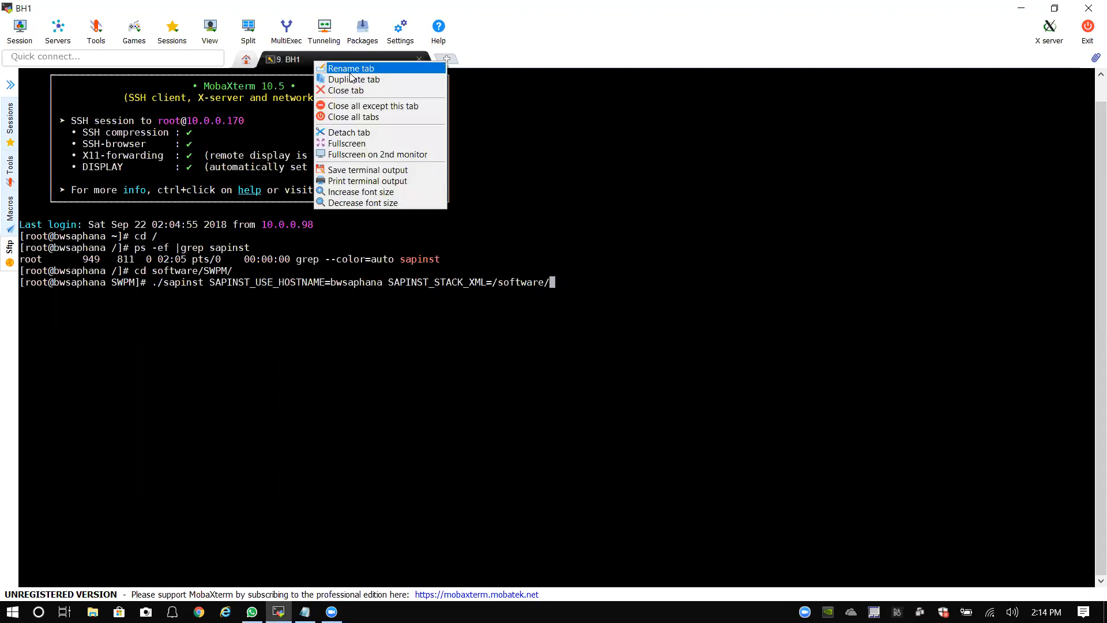
click(352, 80)
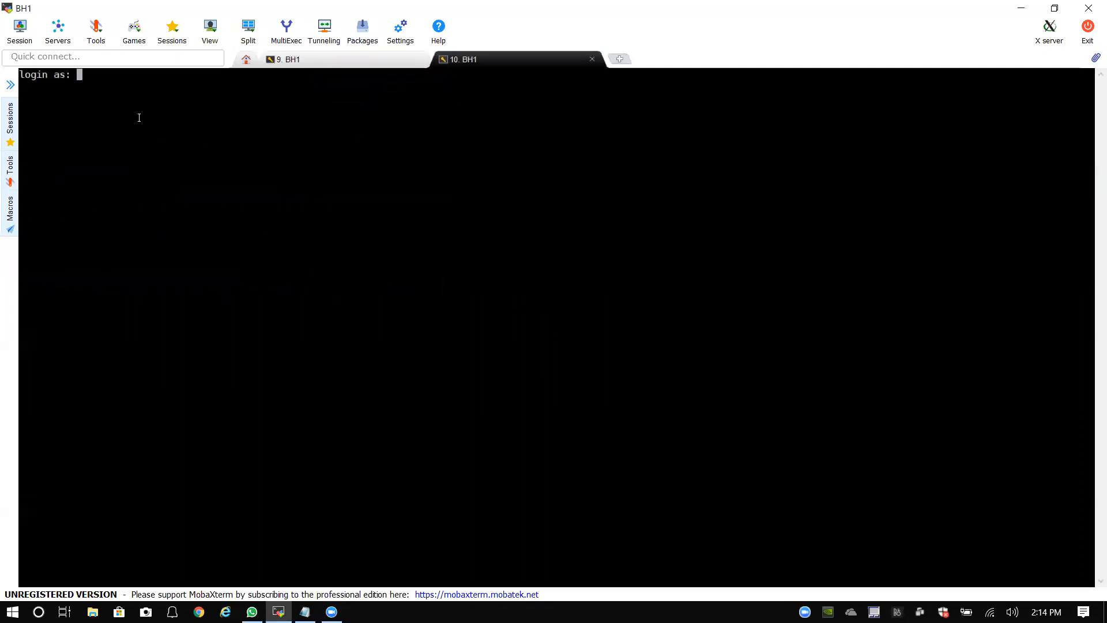
text(root)
key(Return)
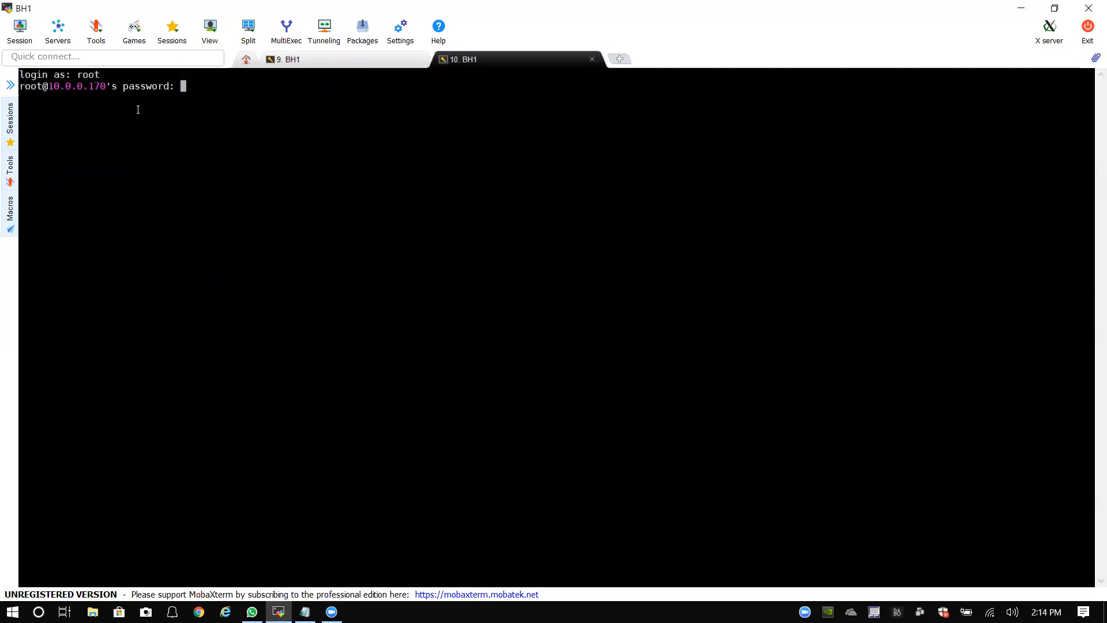
key(Return)
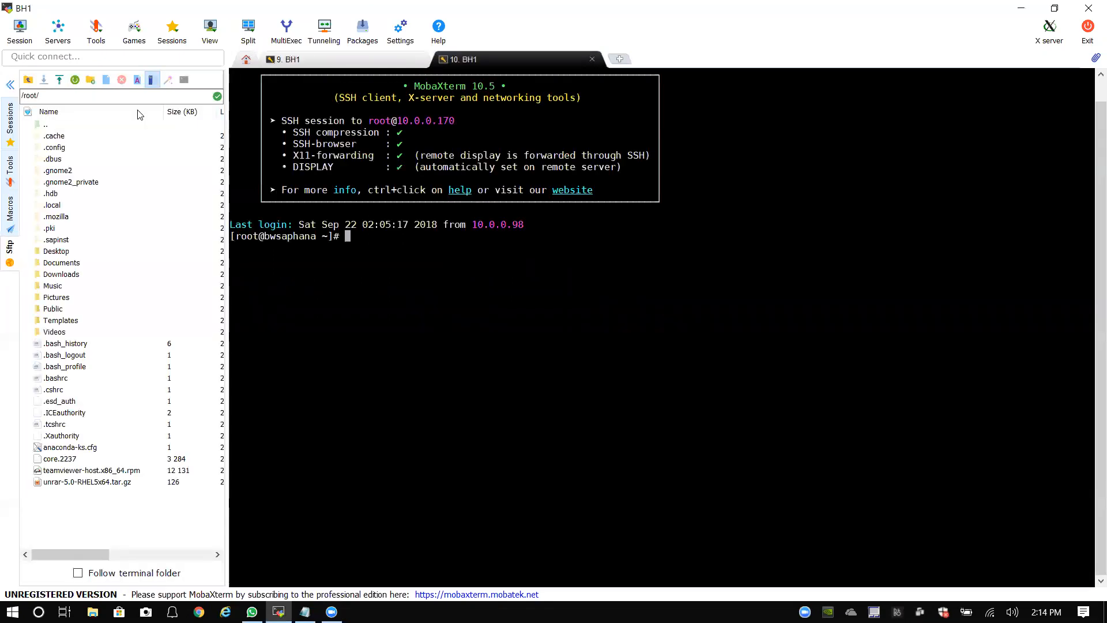
text(cd sof)
key(BackSpace)
key(BackSpace)
key(BackSpace)
key(BackSpace)
key(BackSpace)
key(BackSpace)
text(cd /)
key(Return)
text(cd so)
Step: Change into /software/MPDownload, confirm it with pwd, and list its files with ll
key(Tab)
text(MP)
key(Tab)
key(Return)
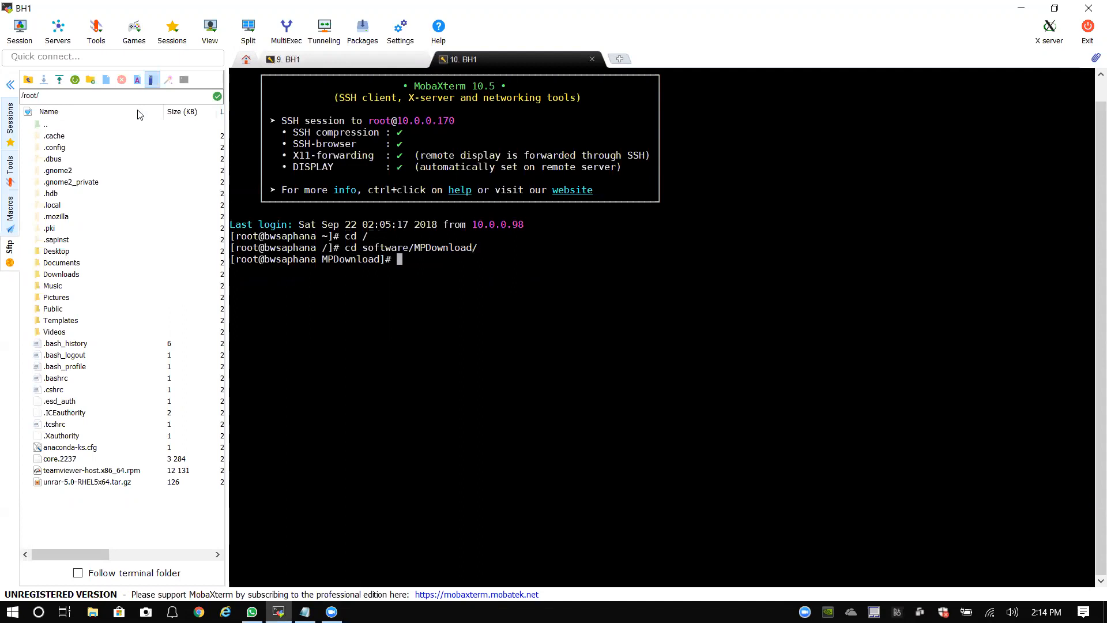
text(pwd)
key(Return)
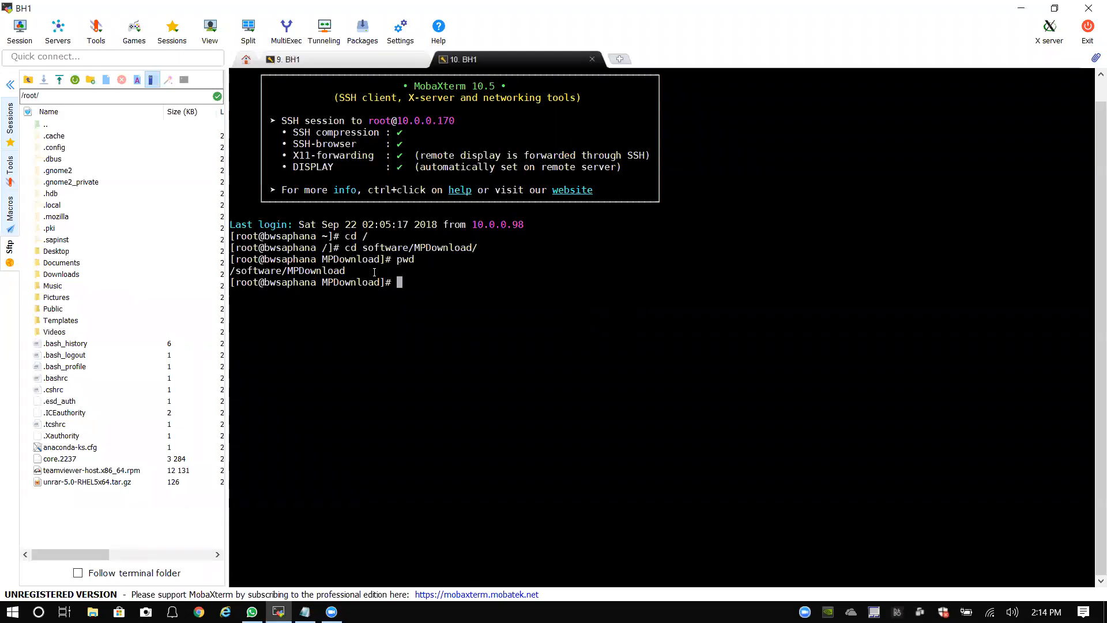
text(ll)
key(Return)
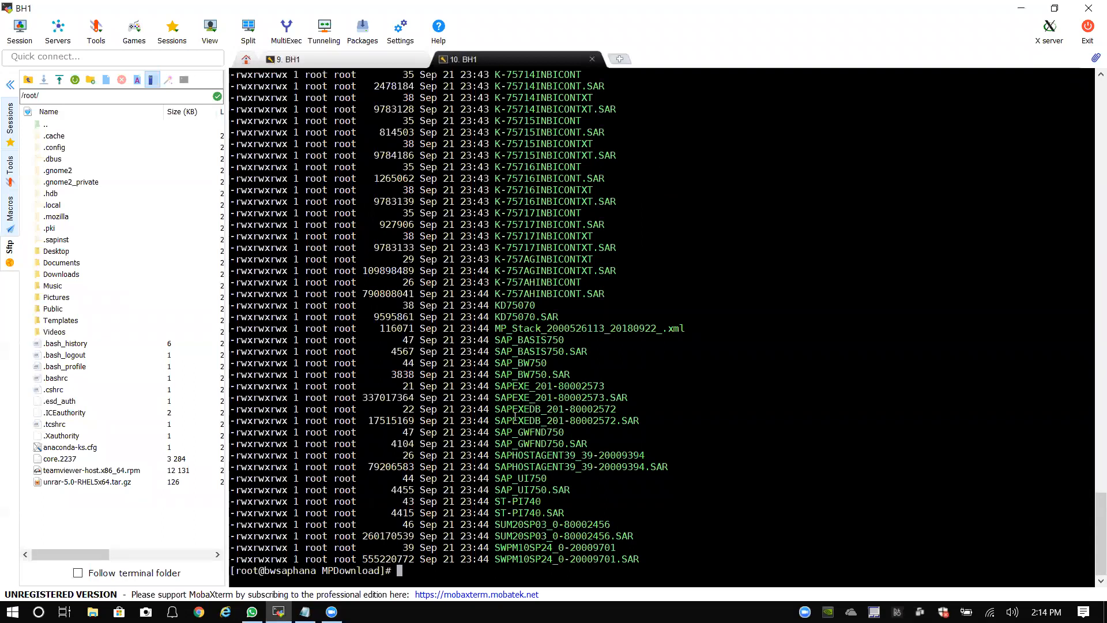
scroll(515, 417, up, 20)
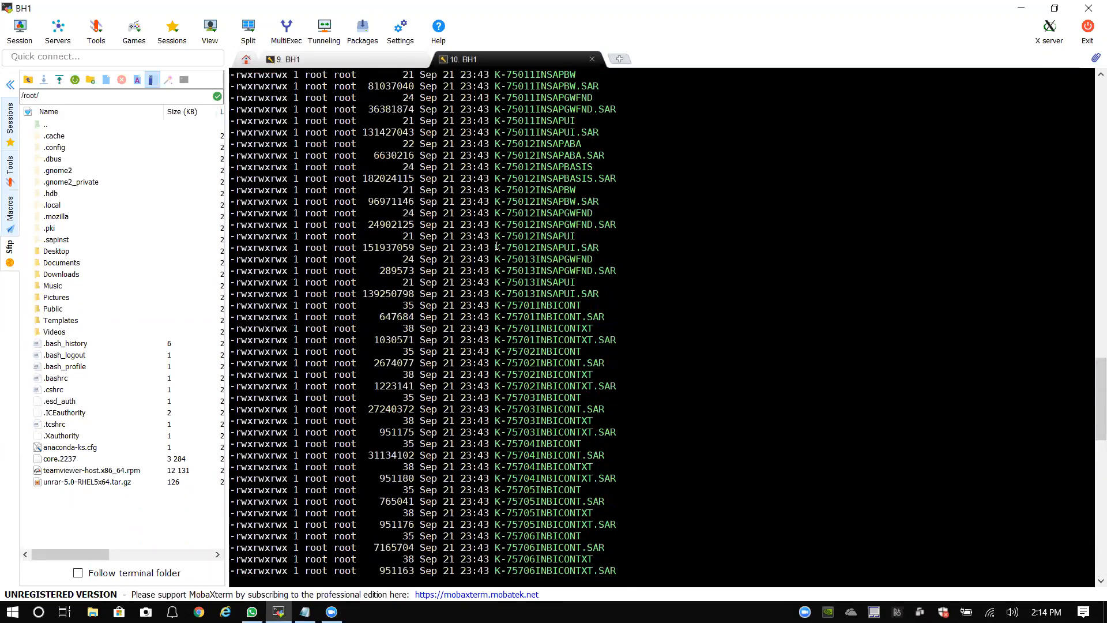
scroll(493, 231, up, 20)
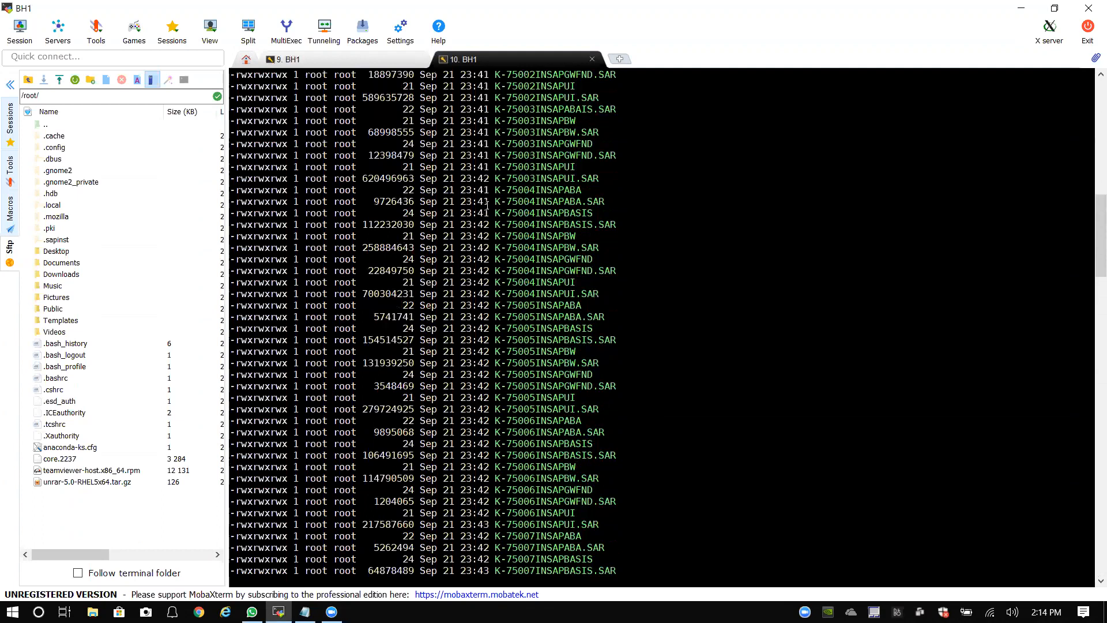
scroll(487, 205, up, 10)
scroll(1093, 342, down, 3)
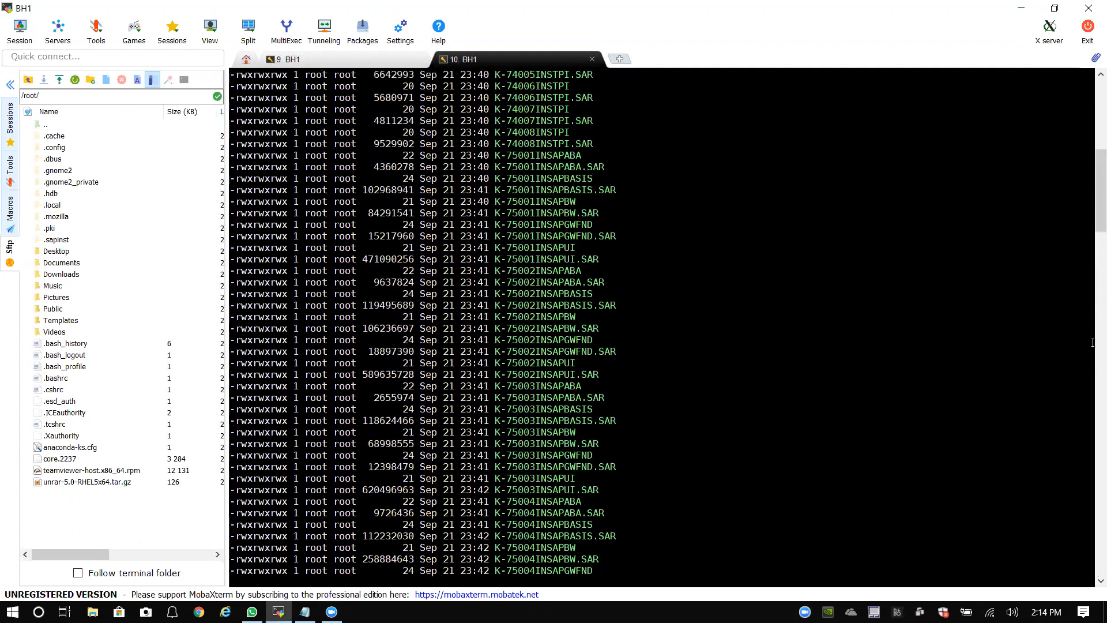
drag(1092, 190, 1092, 555)
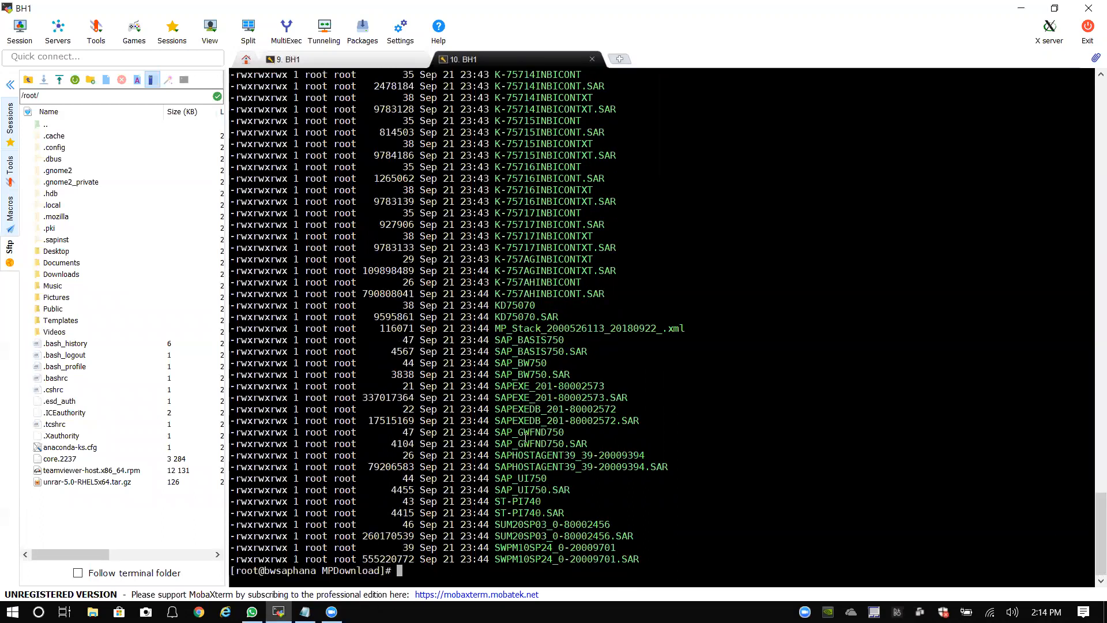
drag(497, 328, 678, 329)
right_click(678, 330)
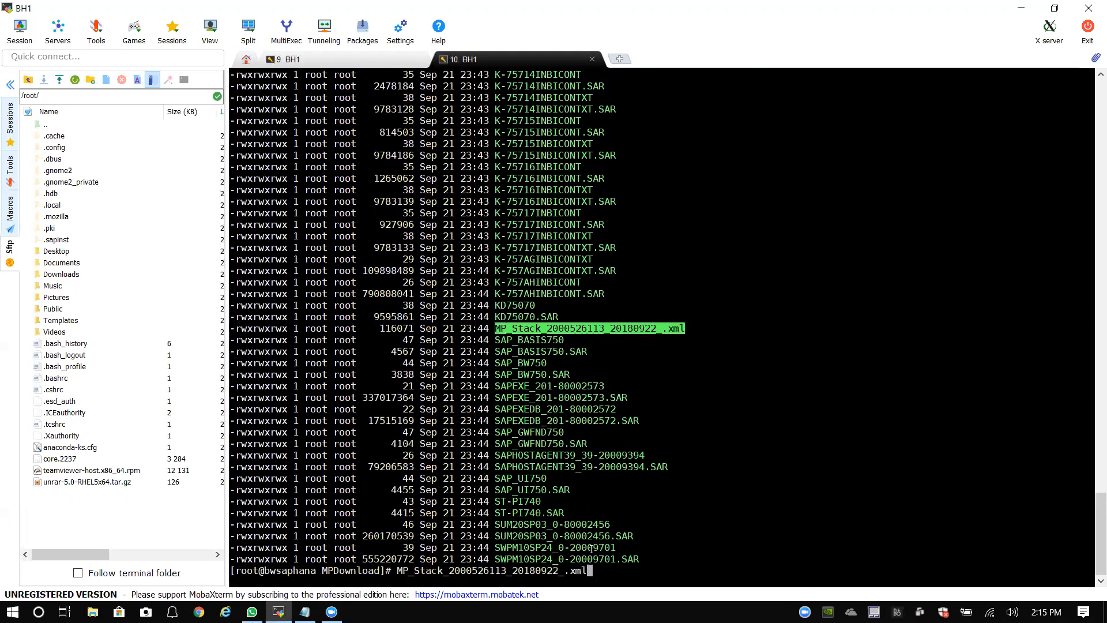
click(1001, 14)
click(238, 340)
Step: Paste the file name into the notes prefixed with /software/MPDownload/, clearing it from the prompt
key(Return)
key(Return)
key(ctrl+v)
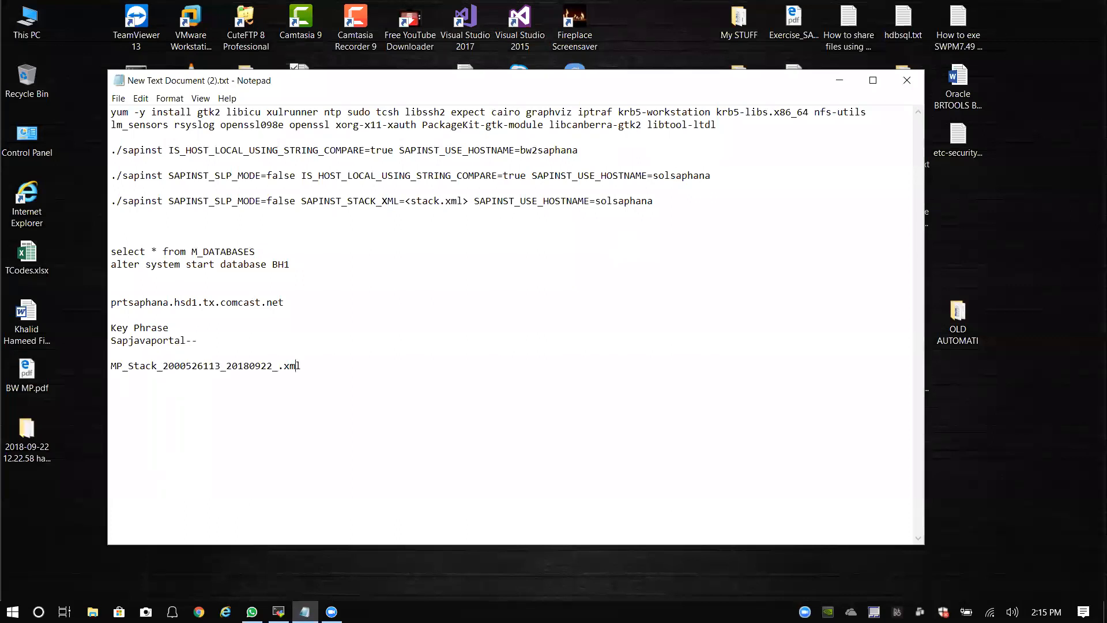
text(/software/)
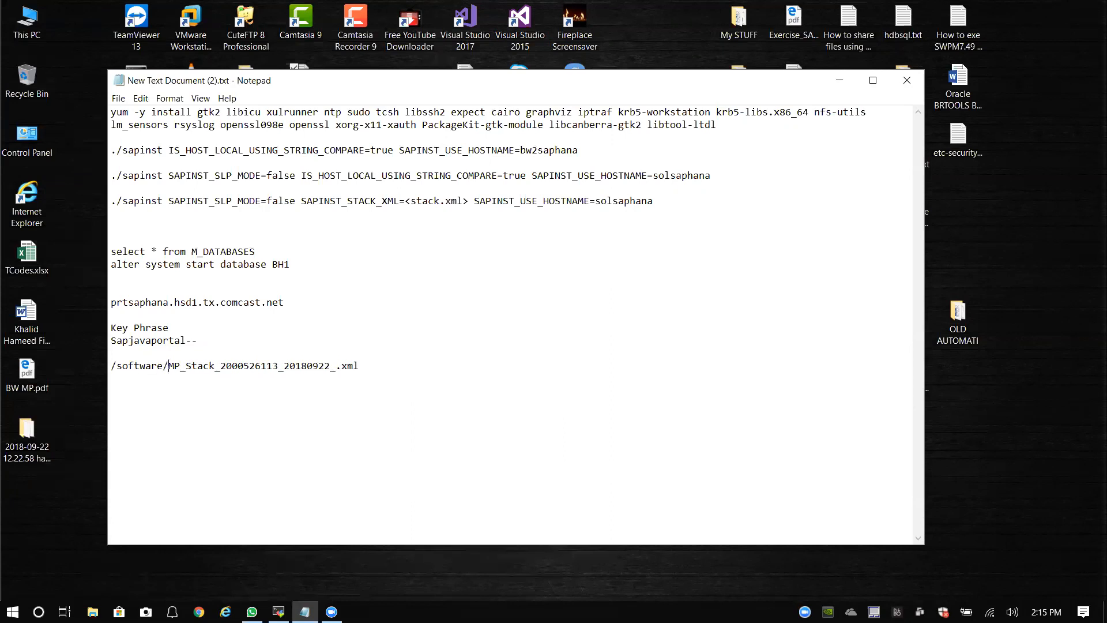
text(MP)
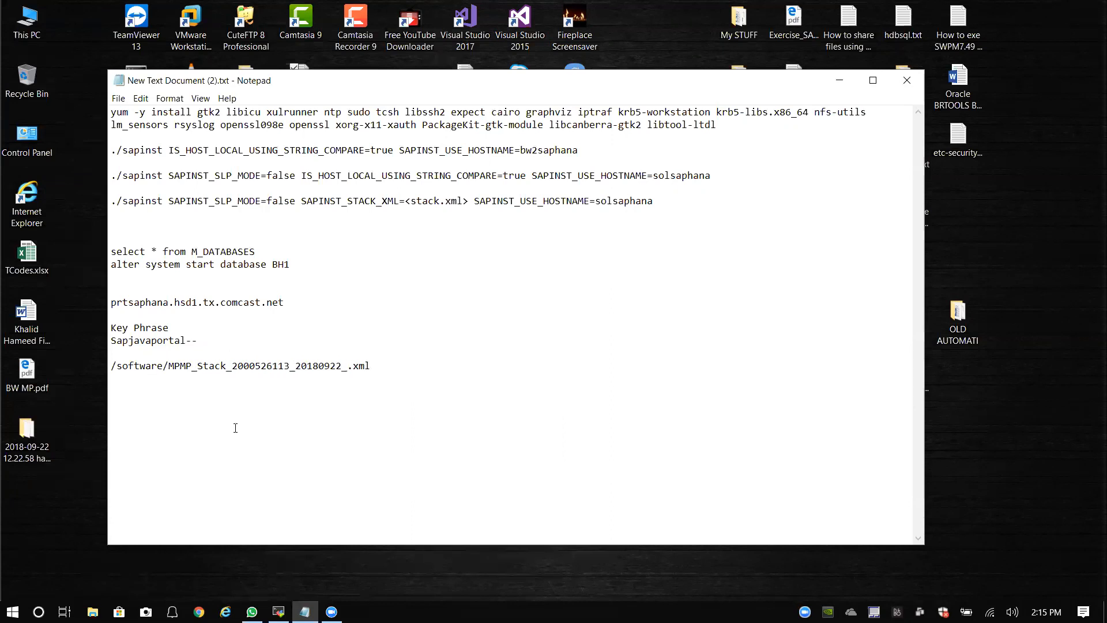
click(279, 612)
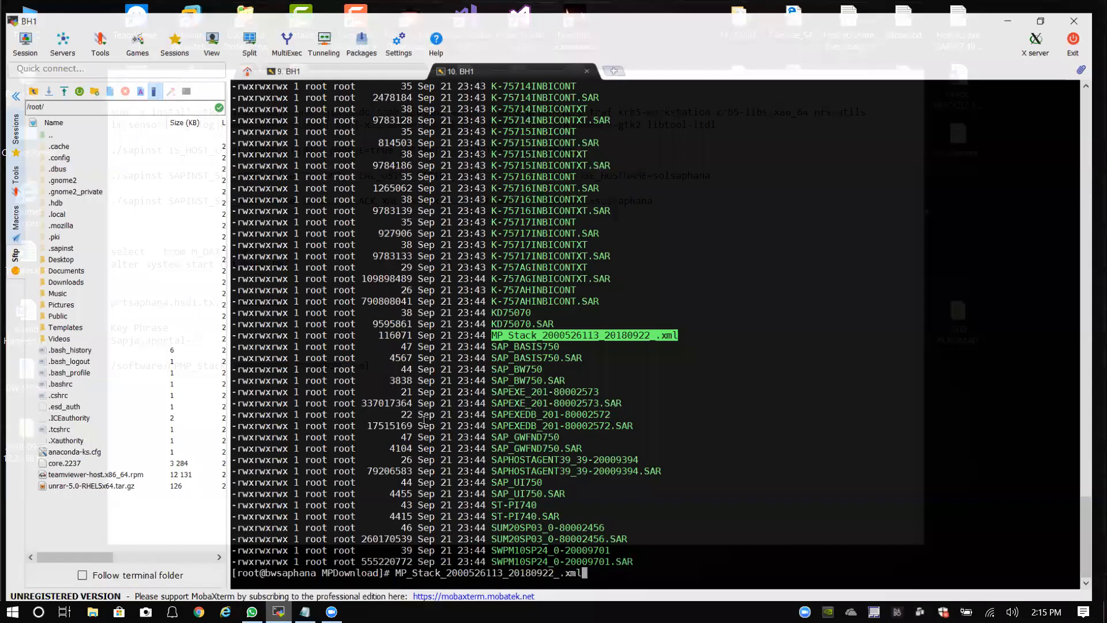
key(BackSpace)
key(BackSpace)
key(BackSpace)
key(BackSpace)
key(BackSpace)
key(BackSpace)
key(BackSpace)
key(BackSpace)
key(BackSpace)
key(BackSpace)
key(BackSpace)
key(BackSpace)
key(BackSpace)
key(BackSpace)
key(BackSpace)
key(BackSpace)
key(BackSpace)
key(BackSpace)
key(BackSpace)
key(BackSpace)
key(BackSpace)
key(BackSpace)
key(BackSpace)
key(BackSpace)
key(BackSpace)
key(BackSpace)
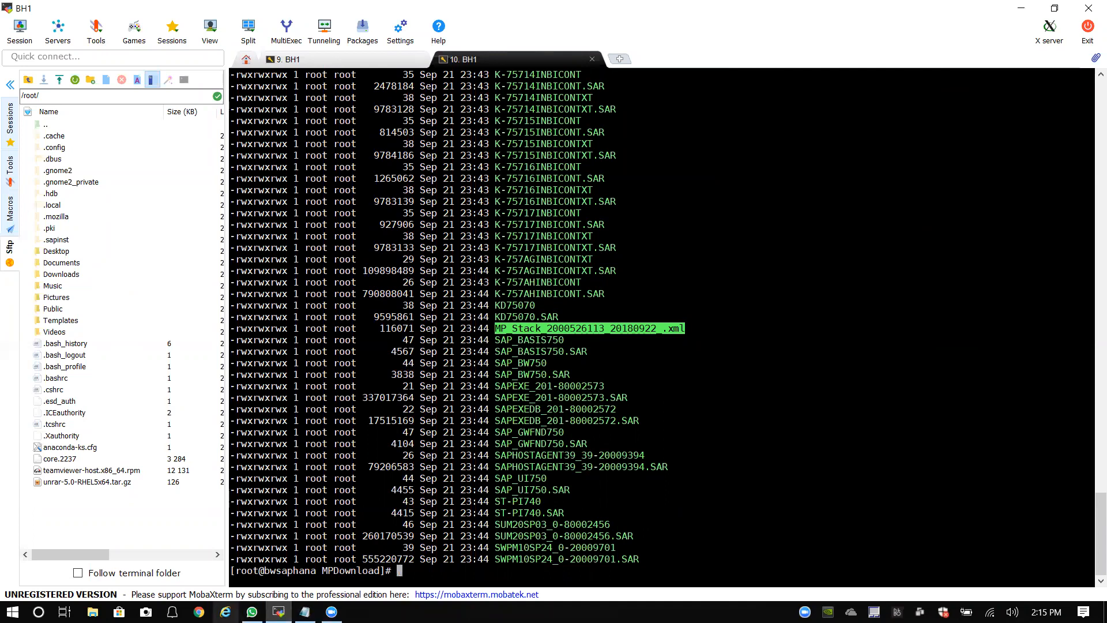
click(305, 611)
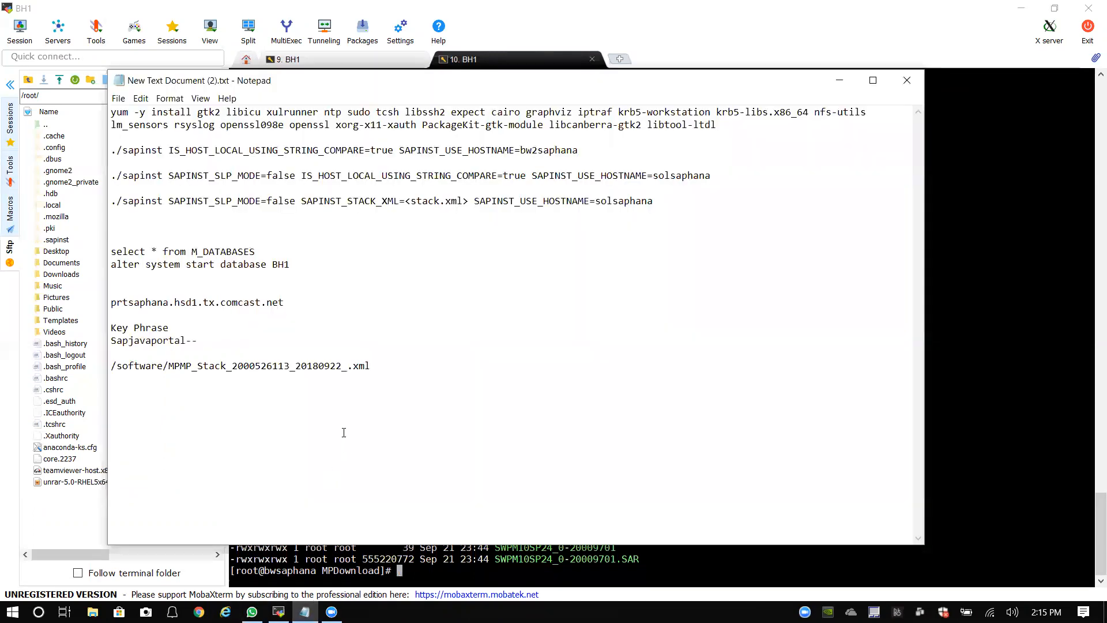
text(Download)
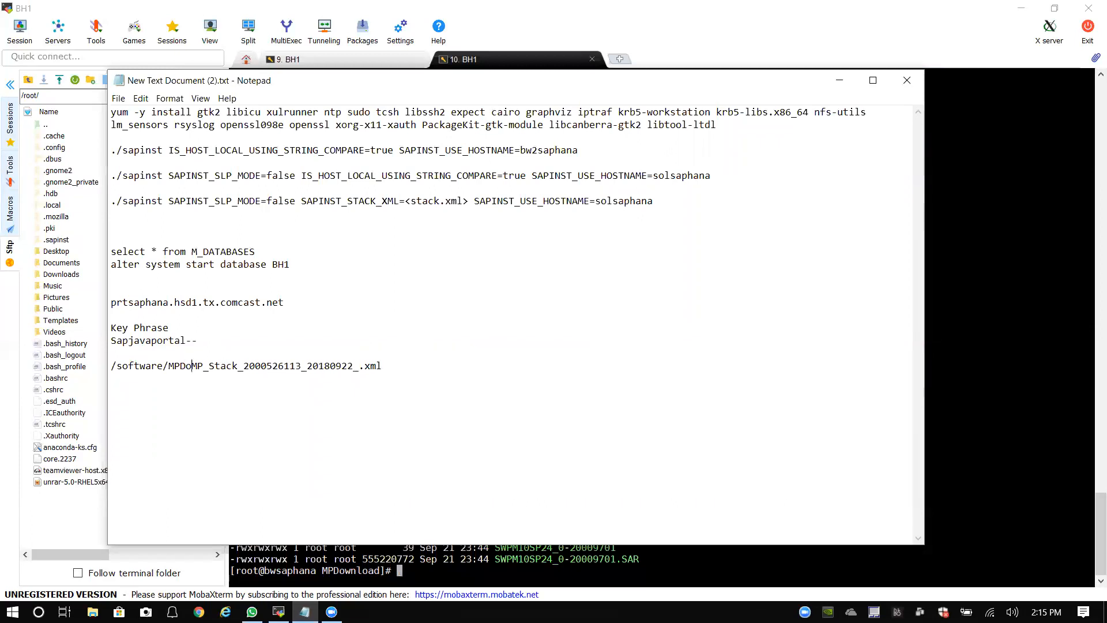
text(/)
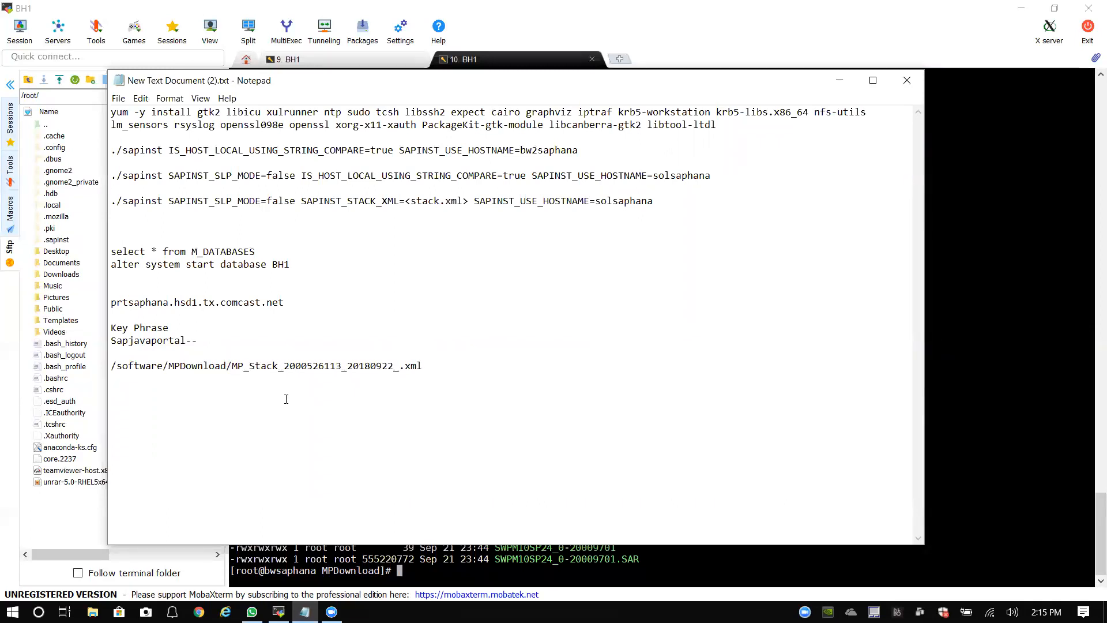
drag(426, 366, 89, 369)
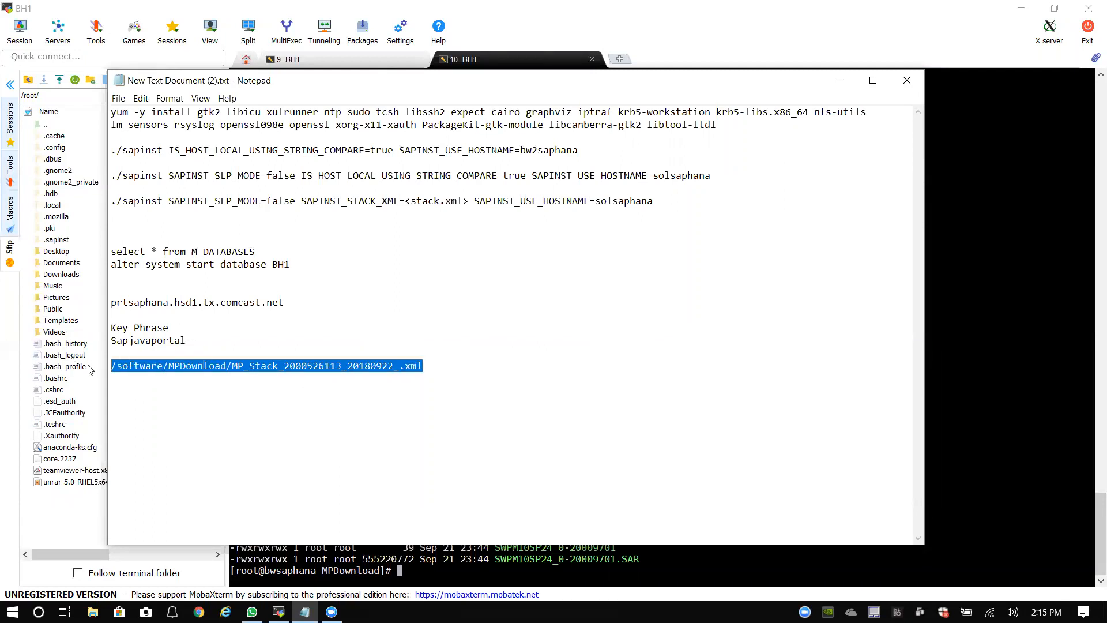
right_click(141, 368)
click(119, 409)
click(837, 80)
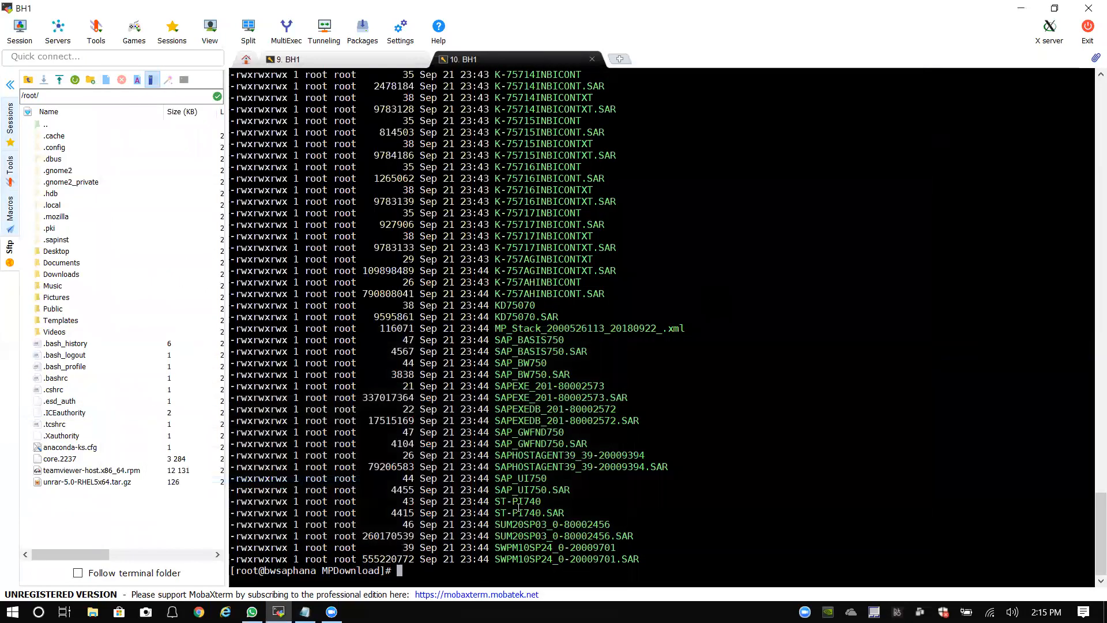
click(369, 60)
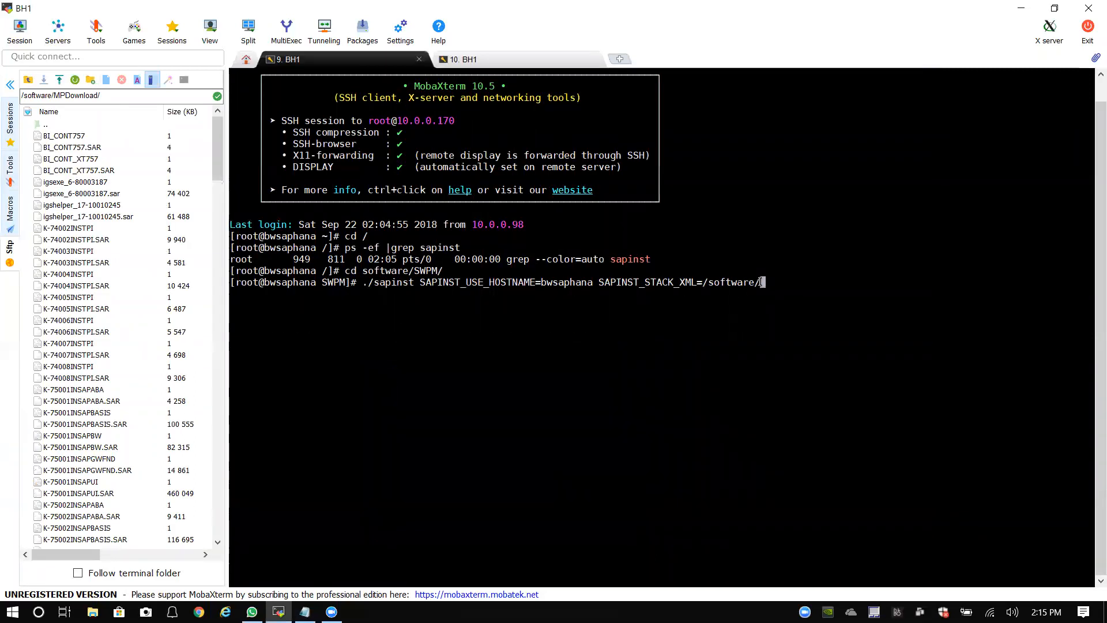
key(BackSpace)
key(BackSpace)
key(BackSpace)
key(BackSpace)
key(BackSpace)
key(BackSpace)
key(BackSpace)
key(BackSpace)
key(BackSpace)
key(BackSpace)
right_click(710, 275)
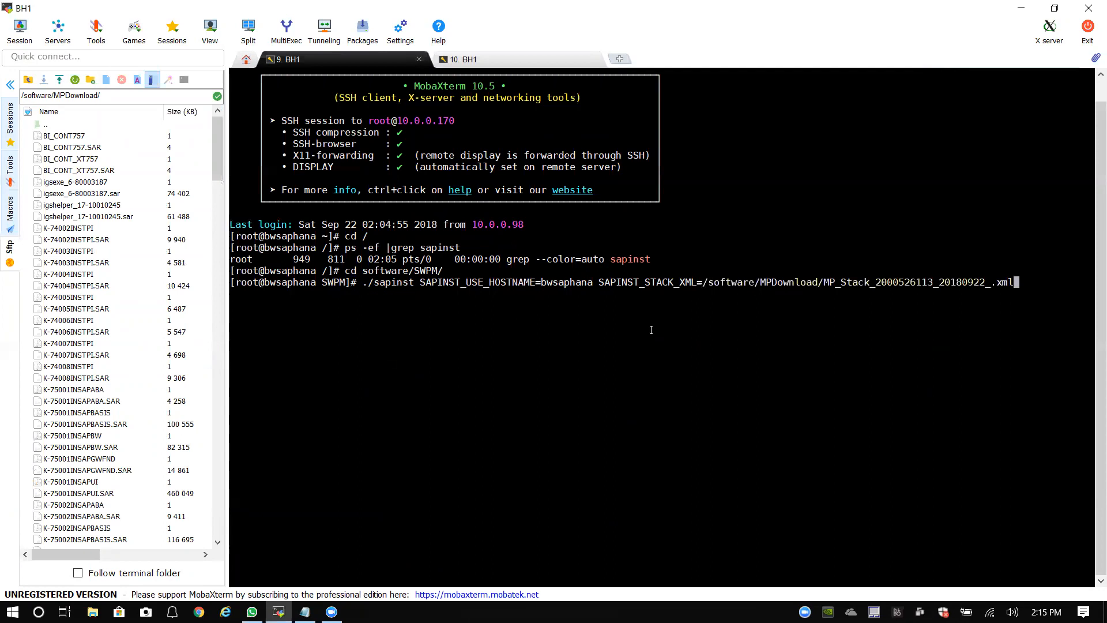
key(Return)
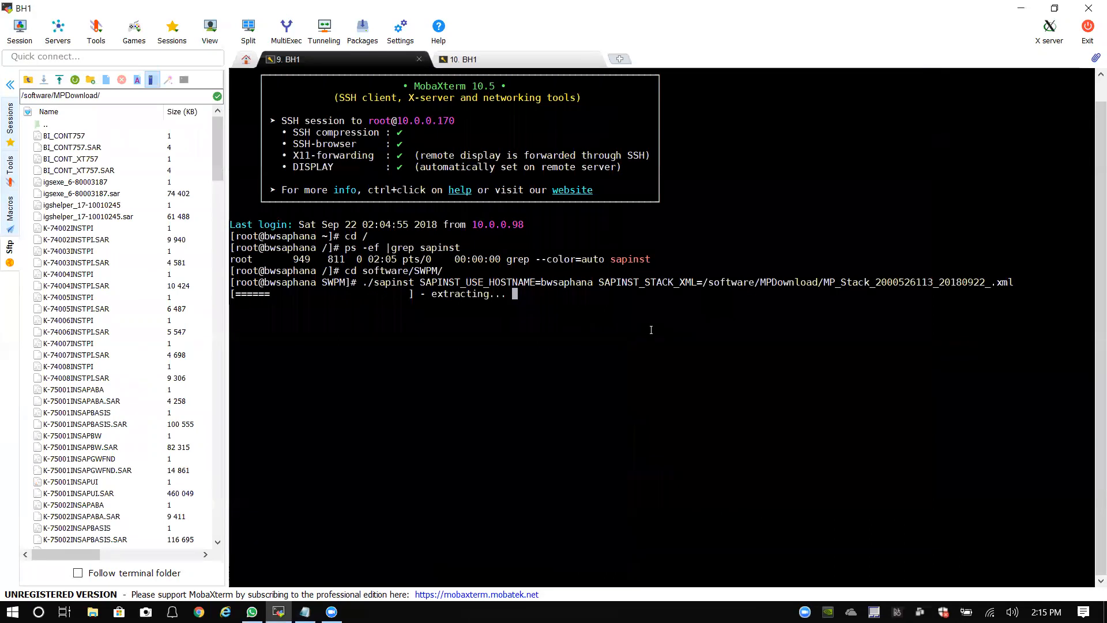
click(10, 86)
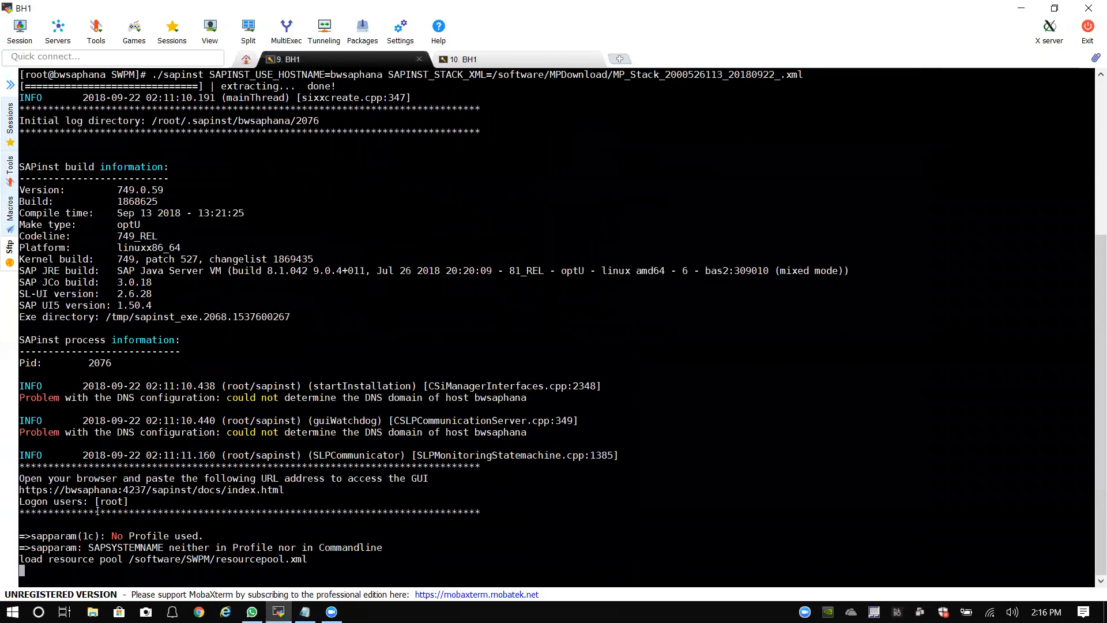
drag(20, 490, 283, 490)
right_click(263, 490)
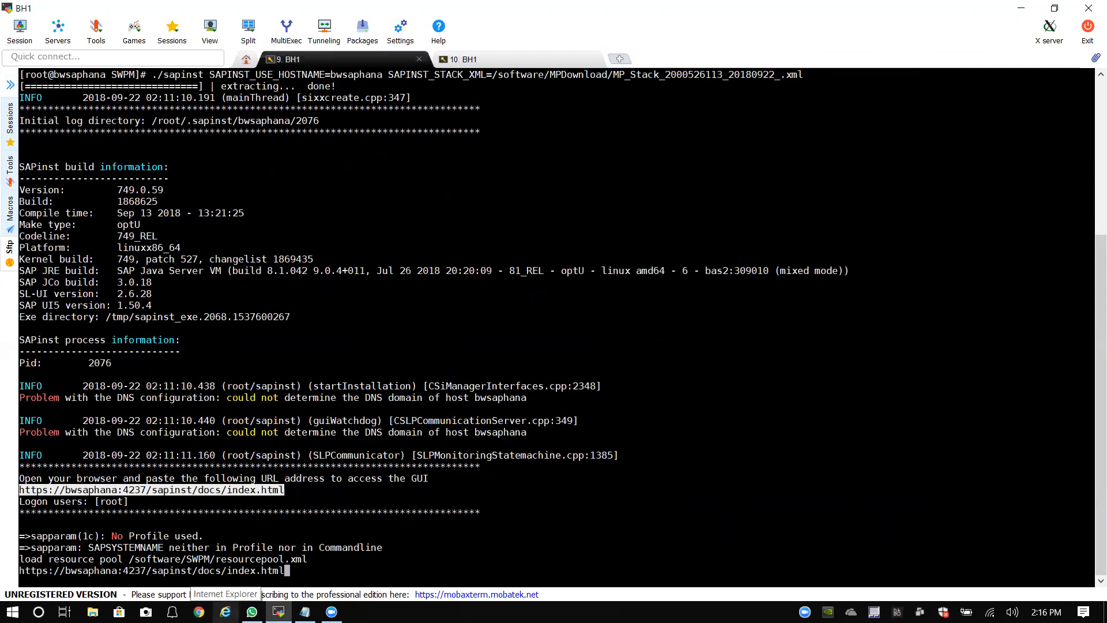
Step: Load the copied installer URL in Internet Explorer and view the DNS error details
click(225, 611)
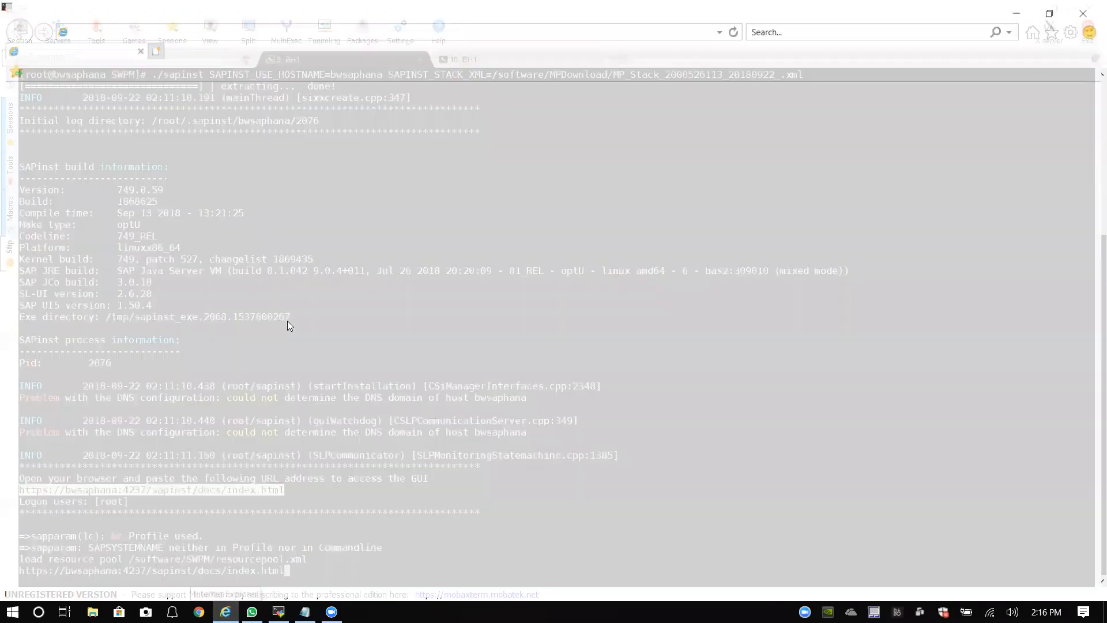
right_click(173, 32)
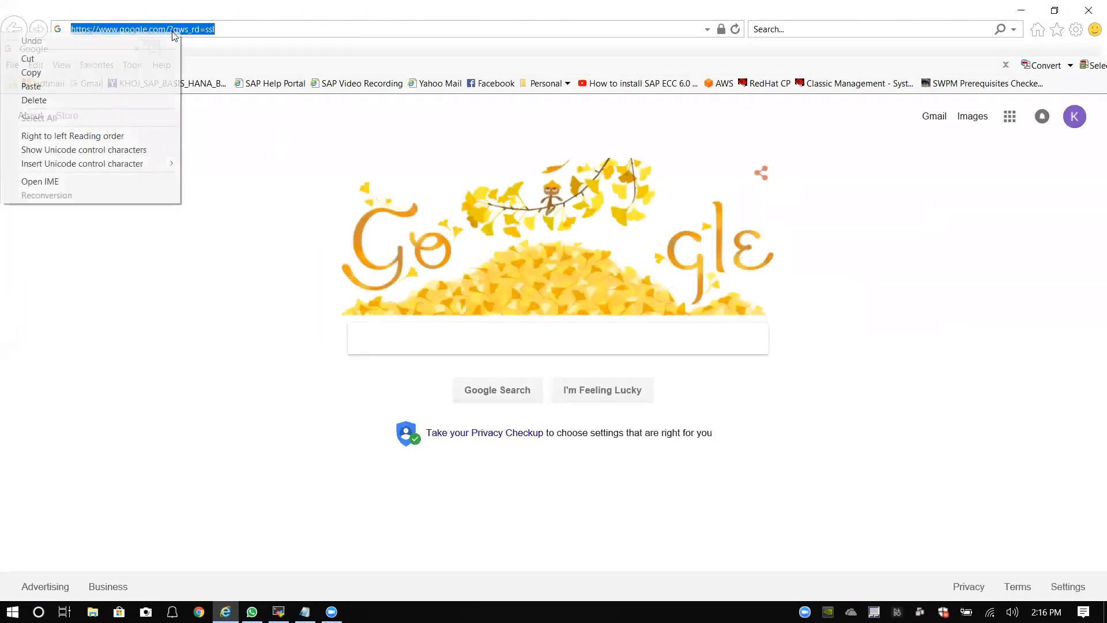
click(96, 84)
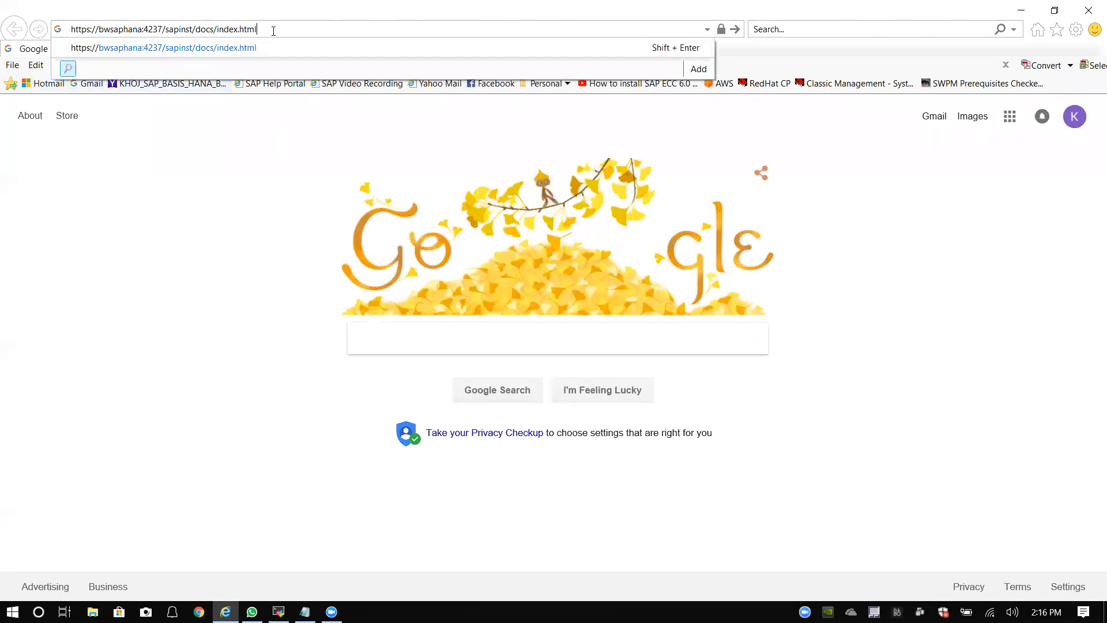
key(Return)
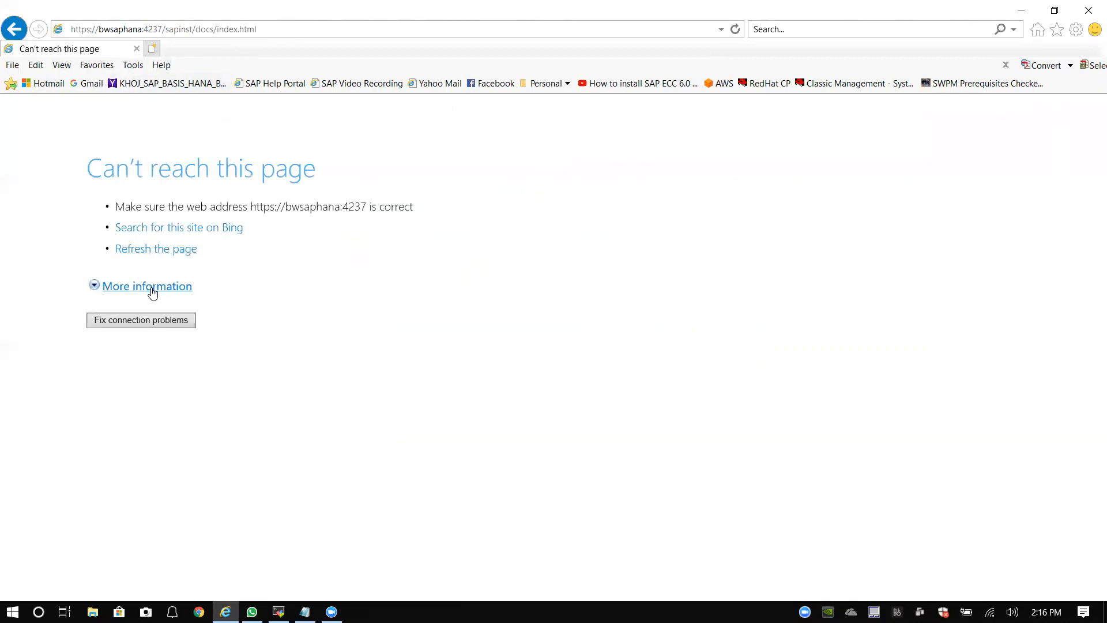
click(153, 287)
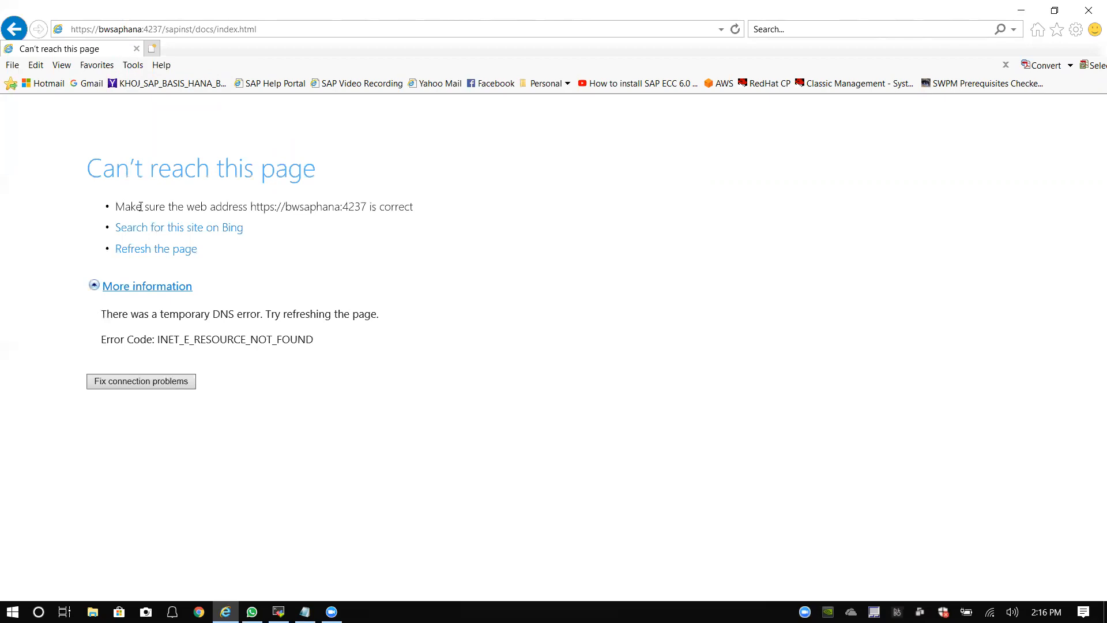
Step: Replace bwsaphana with 10.0.0.170 in the URL and load it
click(142, 30)
click(142, 29)
key(BackSpace)
key(BackSpace)
key(BackSpace)
key(BackSpace)
key(BackSpace)
key(BackSpace)
key(BackSpace)
key(BackSpace)
key(BackSpace)
key(BackSpace)
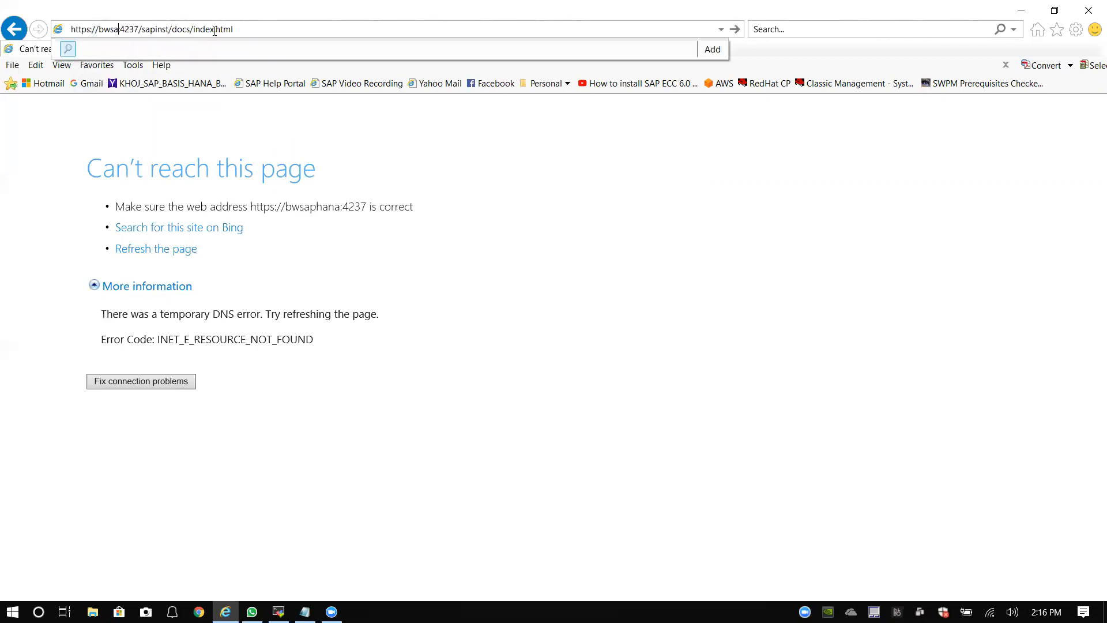
text(10.0.0.1)
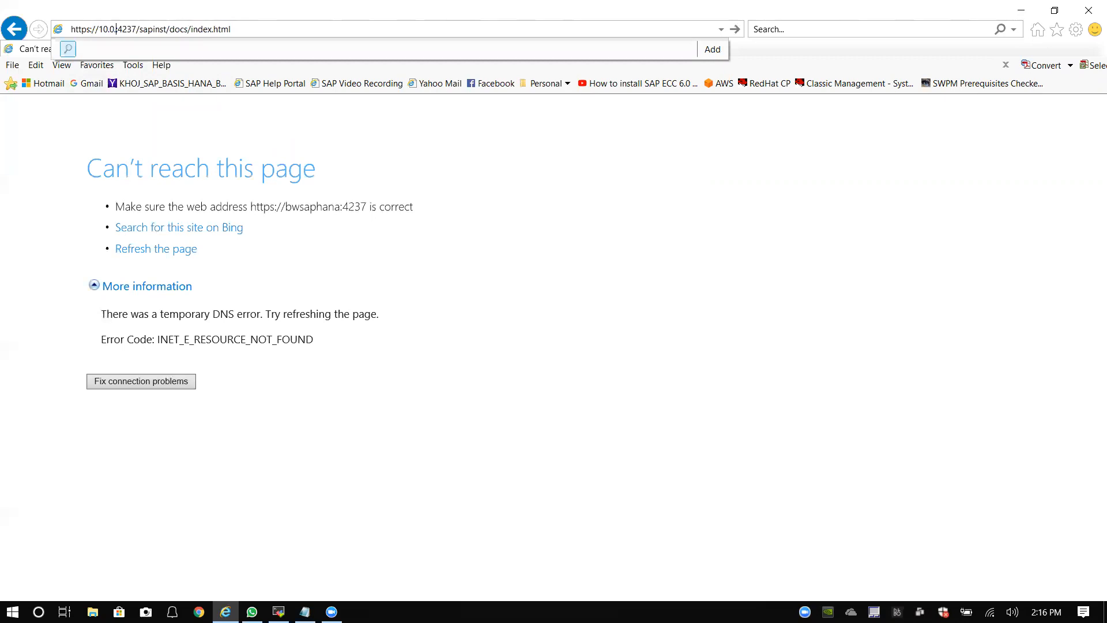
text(70:)
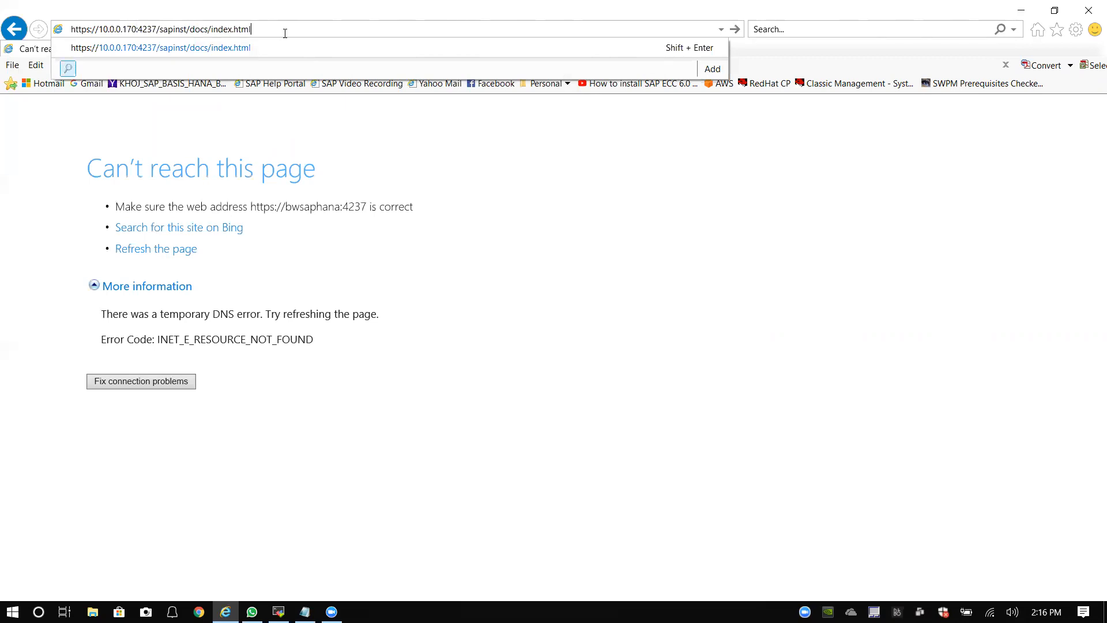
key(Return)
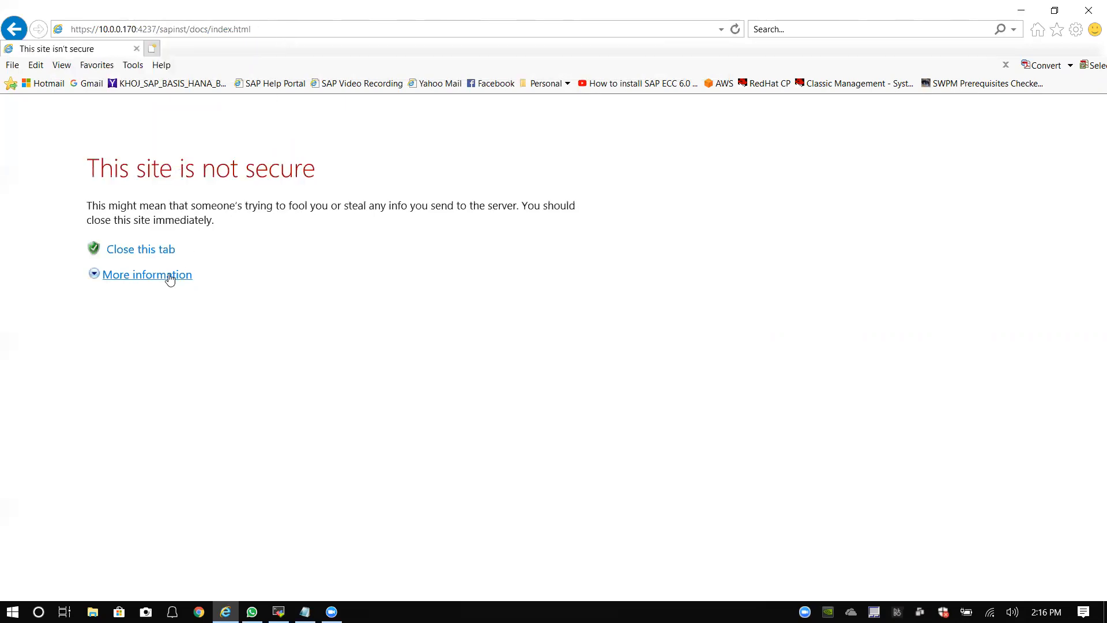
Step: Bypass the certificate warning and sign in as root with the server's password
click(170, 279)
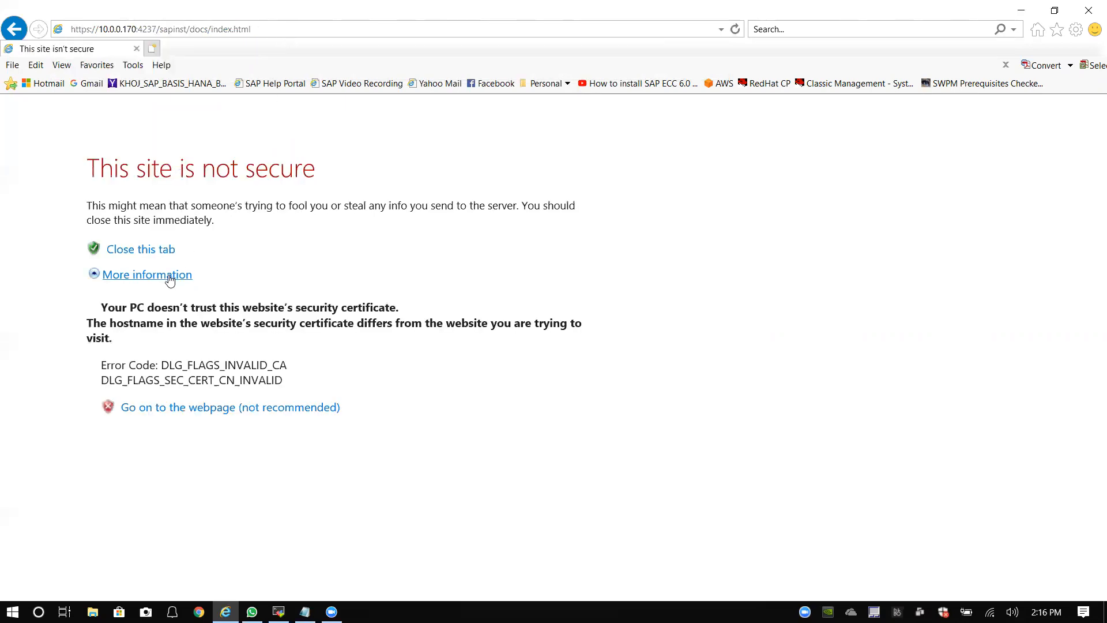
click(201, 409)
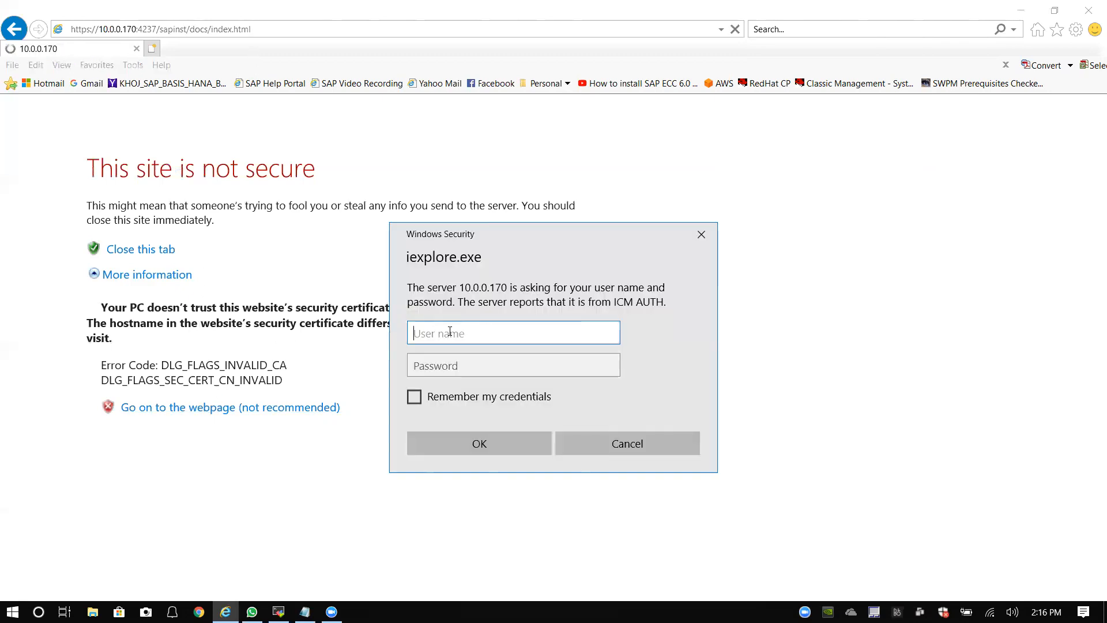
text(root)
key(Tab)
text(**********)
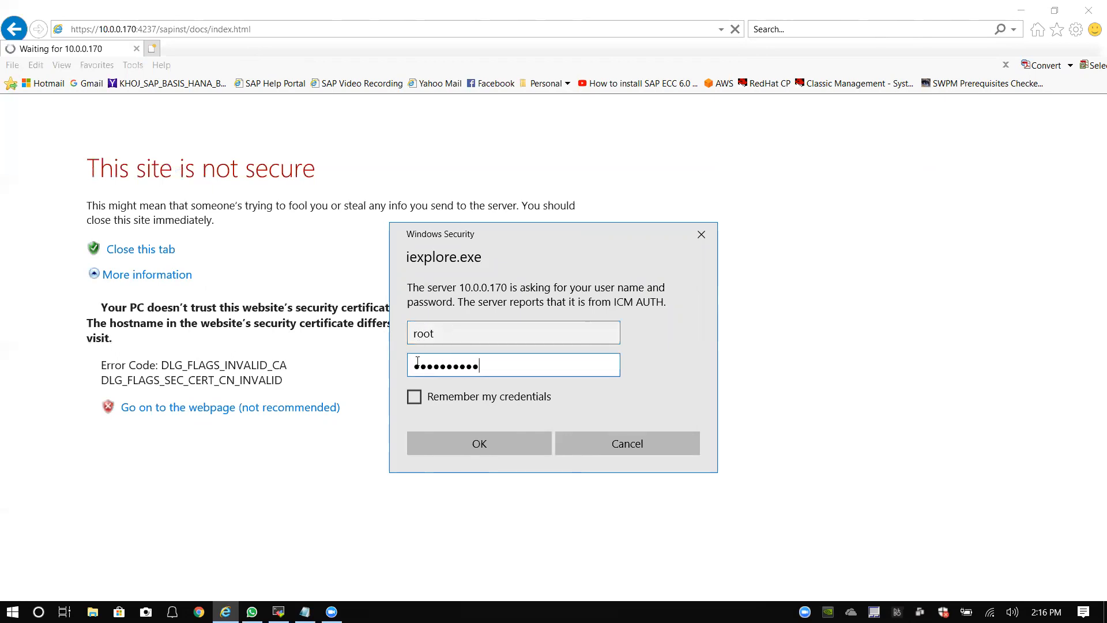
click(482, 444)
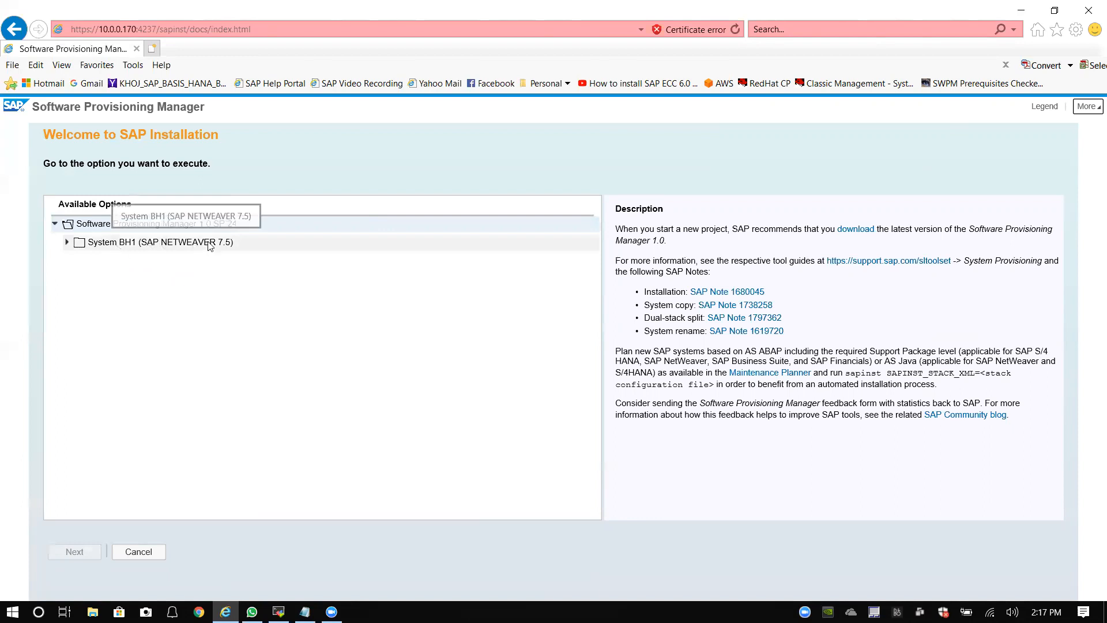
Step: Expand System BH1 > SAP NetWeaver 7.5 > SAP HANA Database > Installation > Application Server ABAP
click(67, 242)
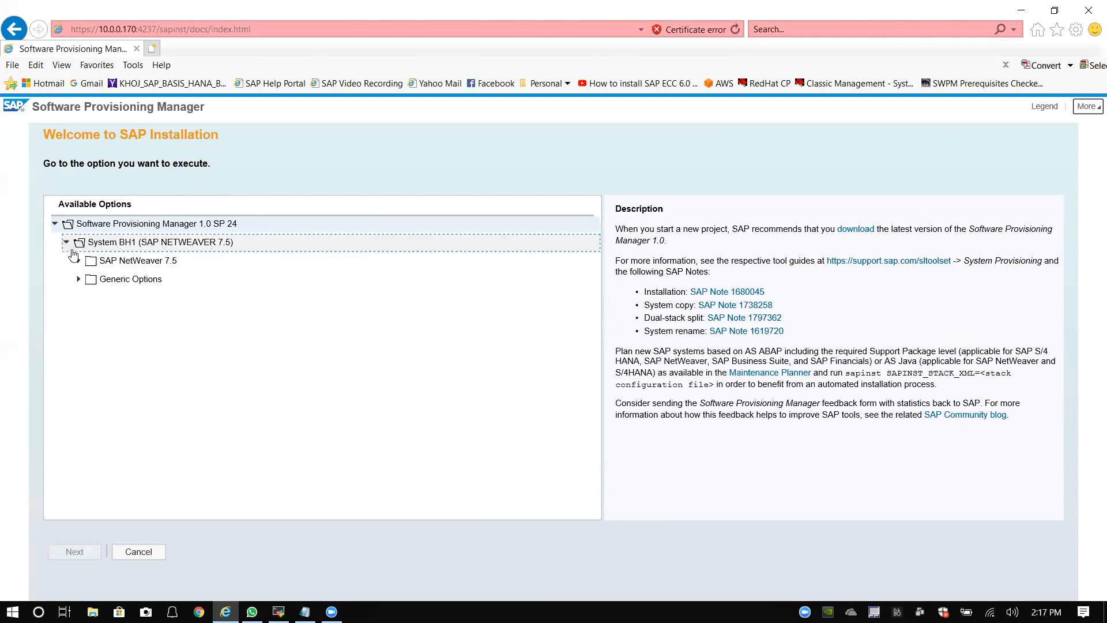
click(79, 261)
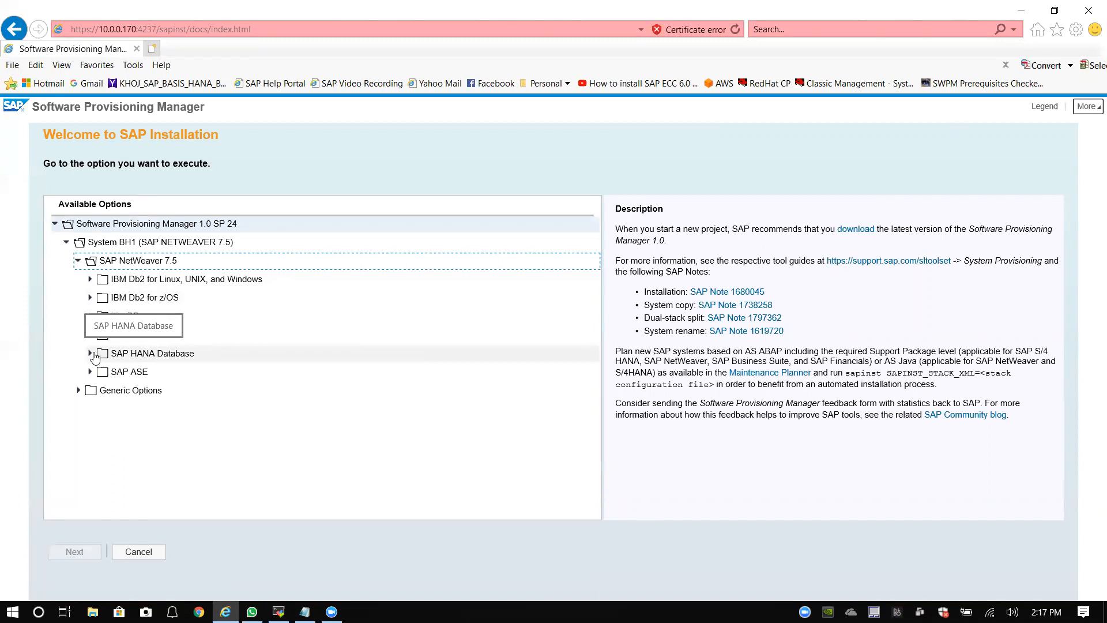
click(78, 391)
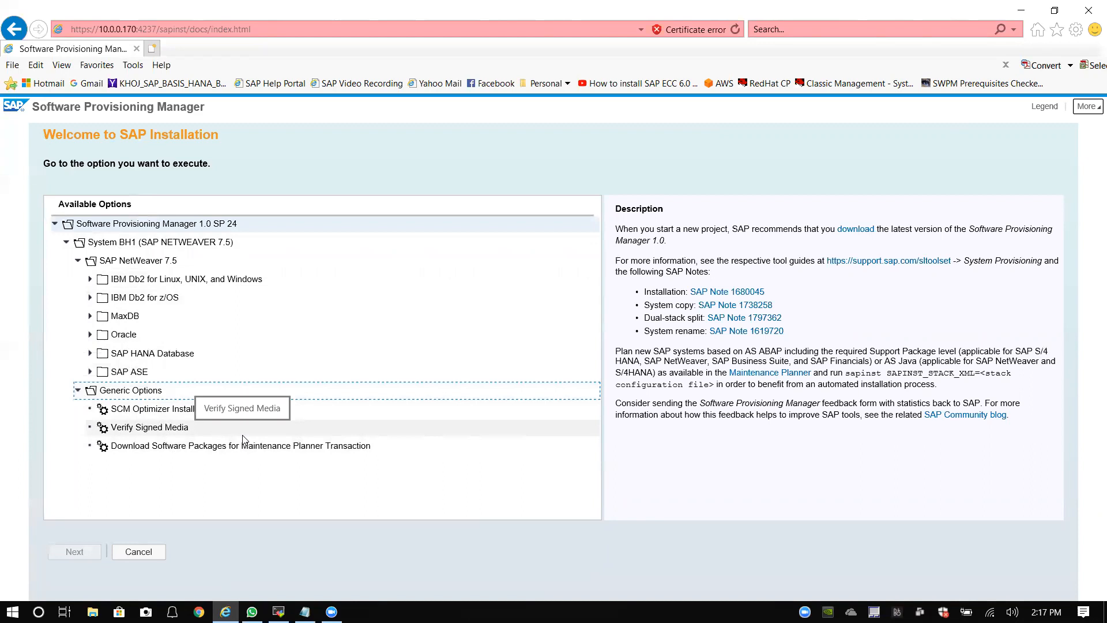
click(77, 392)
click(90, 354)
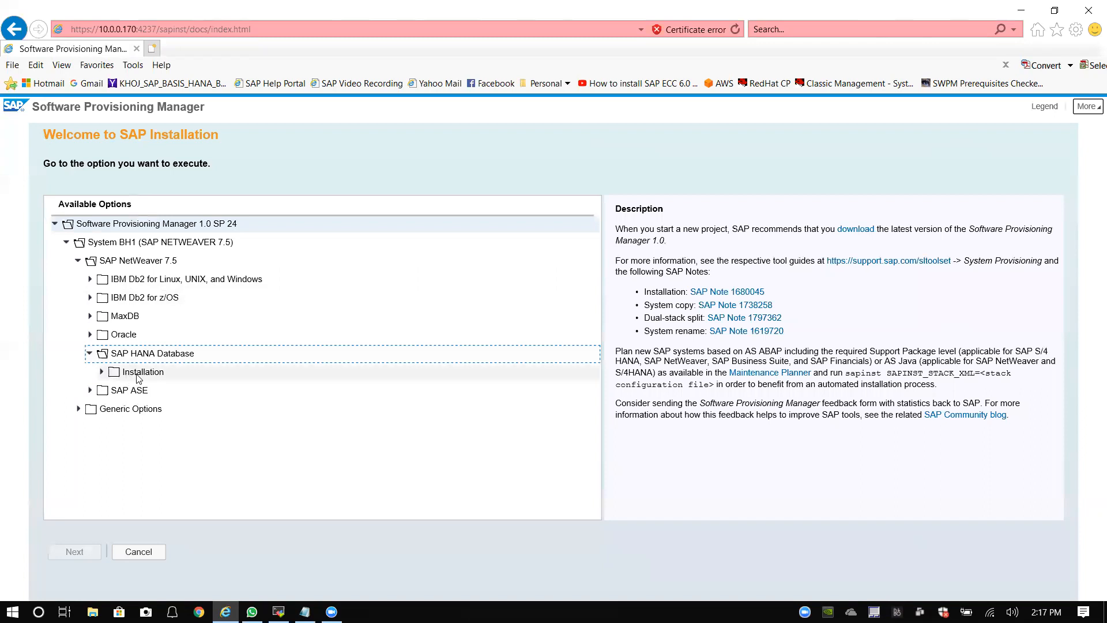
click(102, 372)
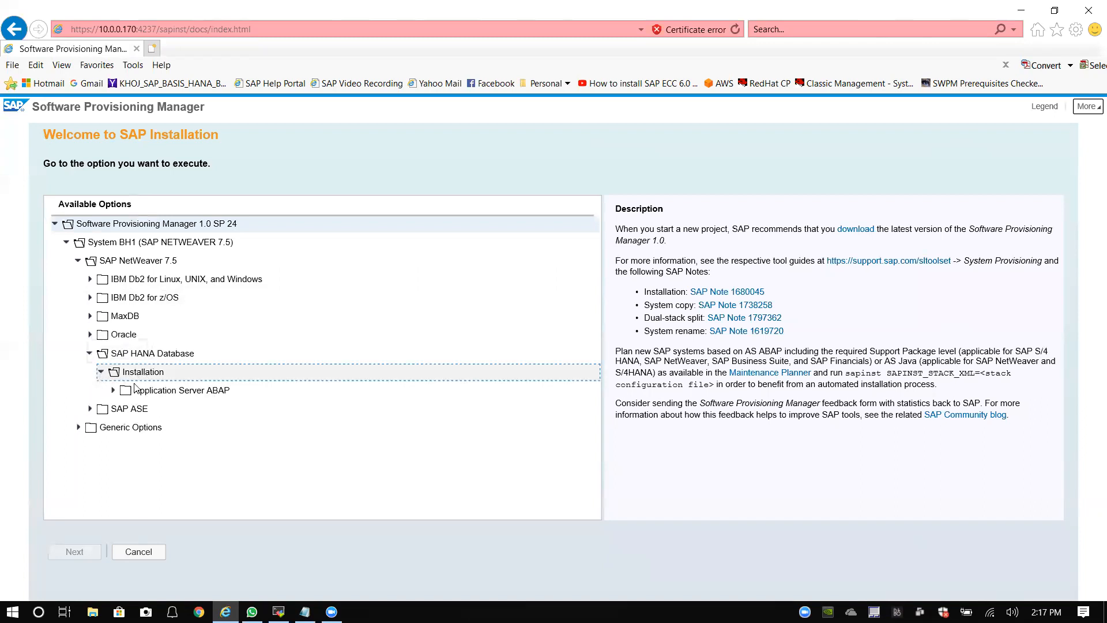
click(113, 391)
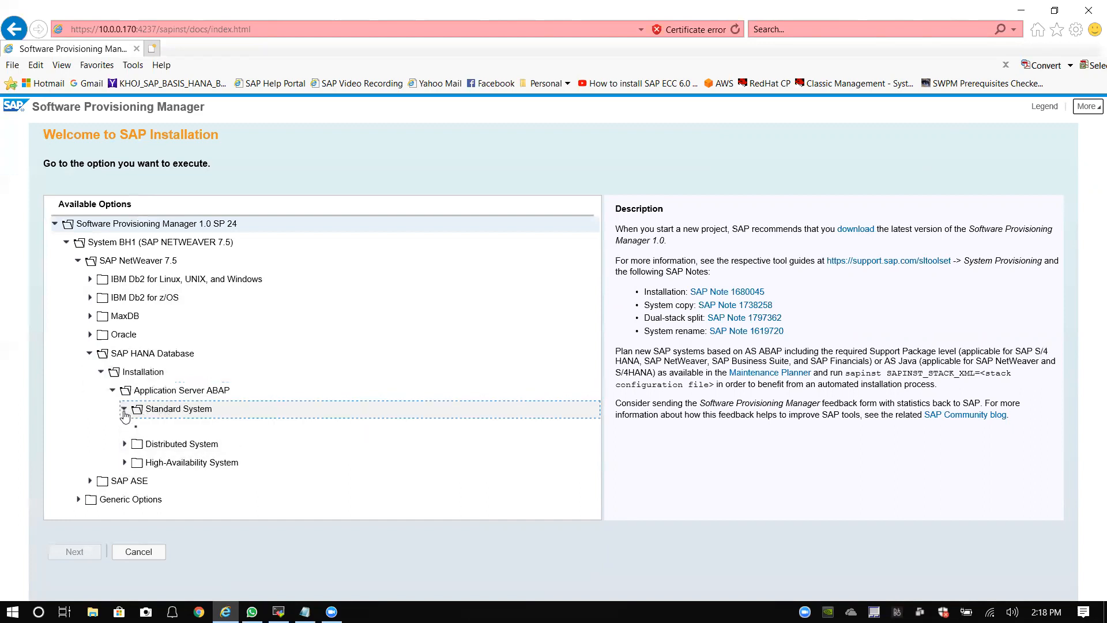
Step: Select the Standard System installation option and continue to Parameter Settings
click(124, 409)
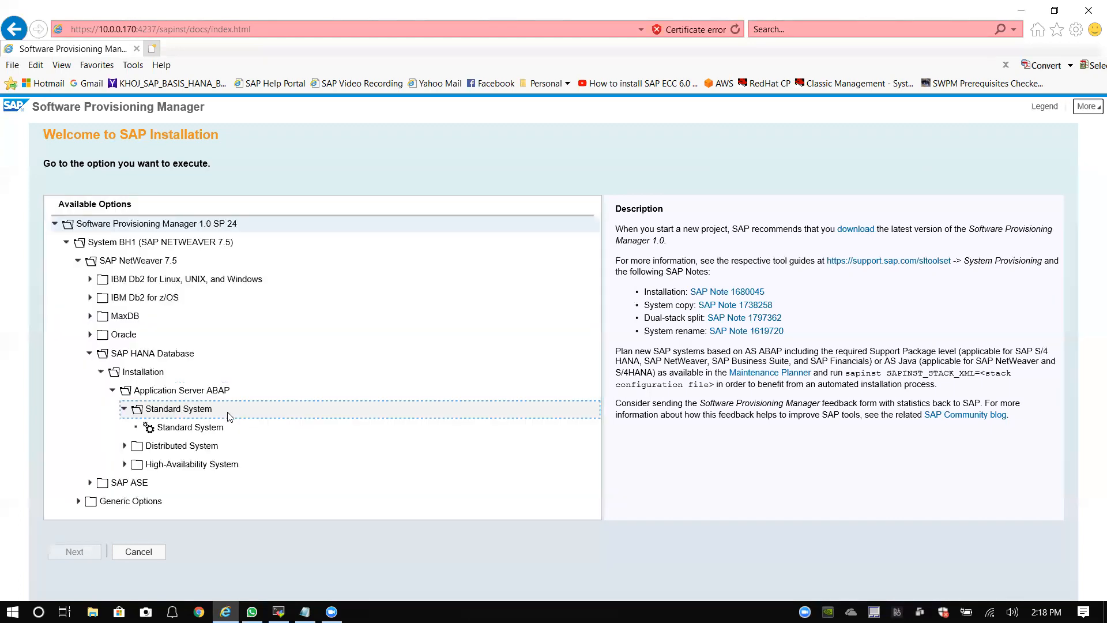
click(203, 427)
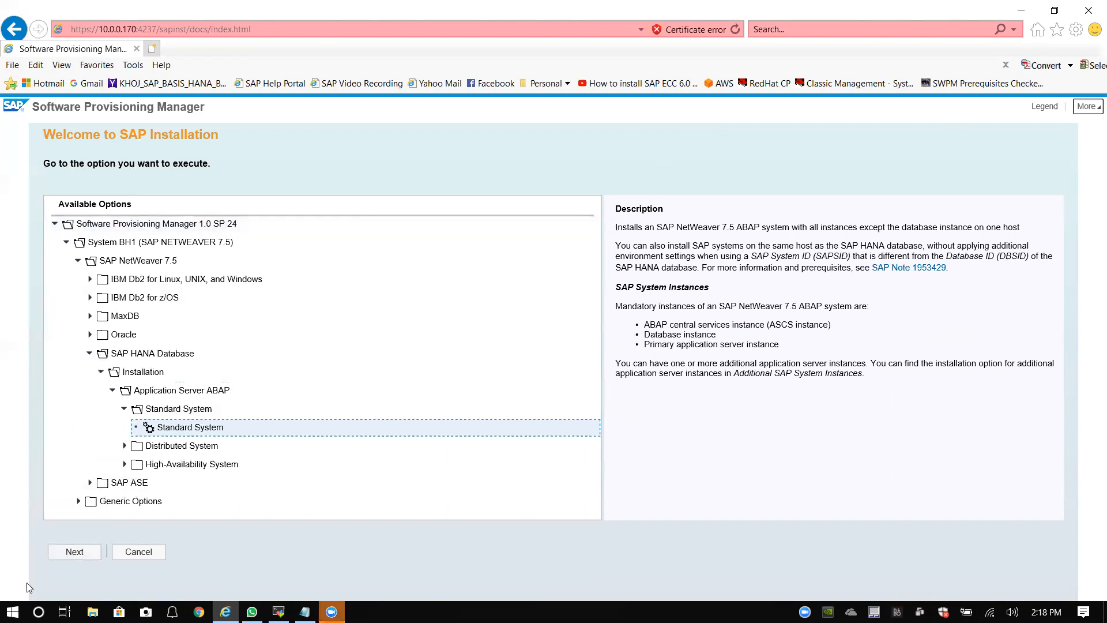
click(75, 552)
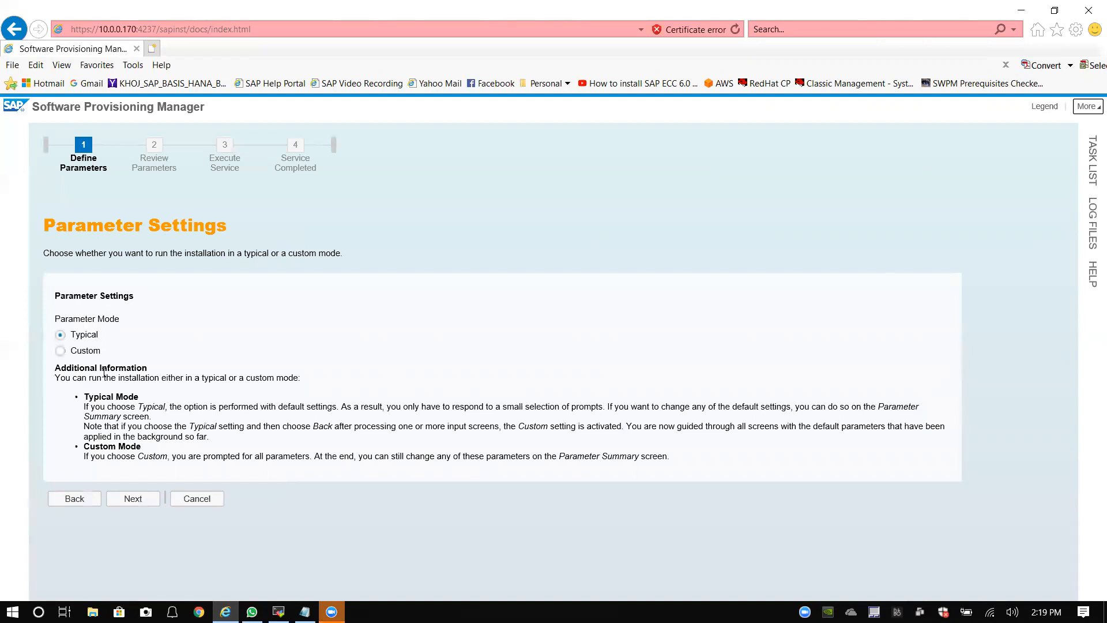
click(60, 352)
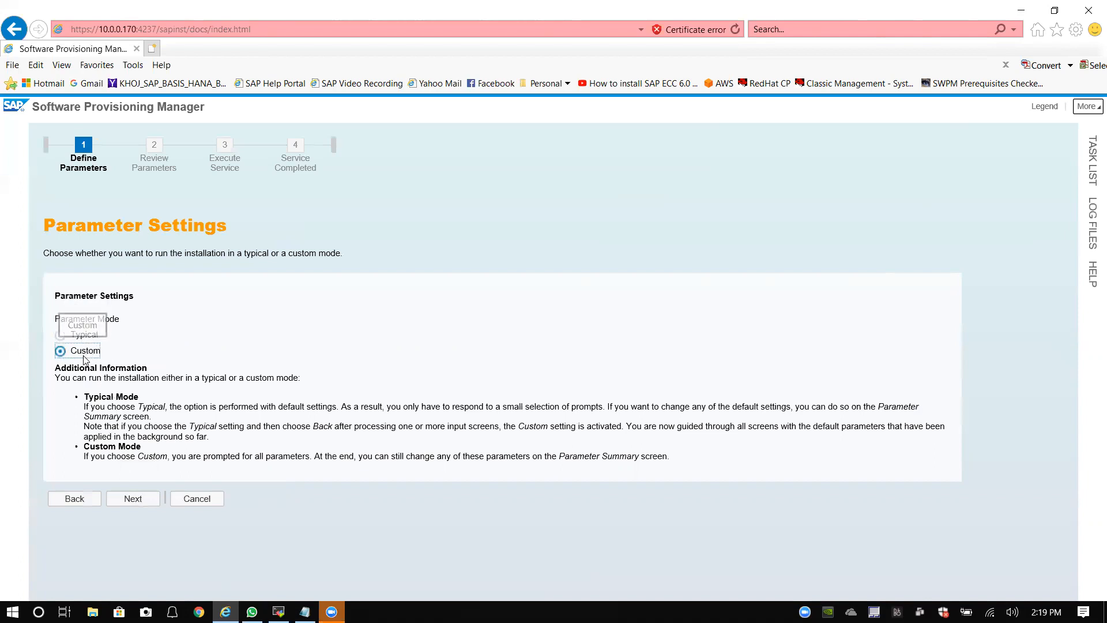
click(133, 500)
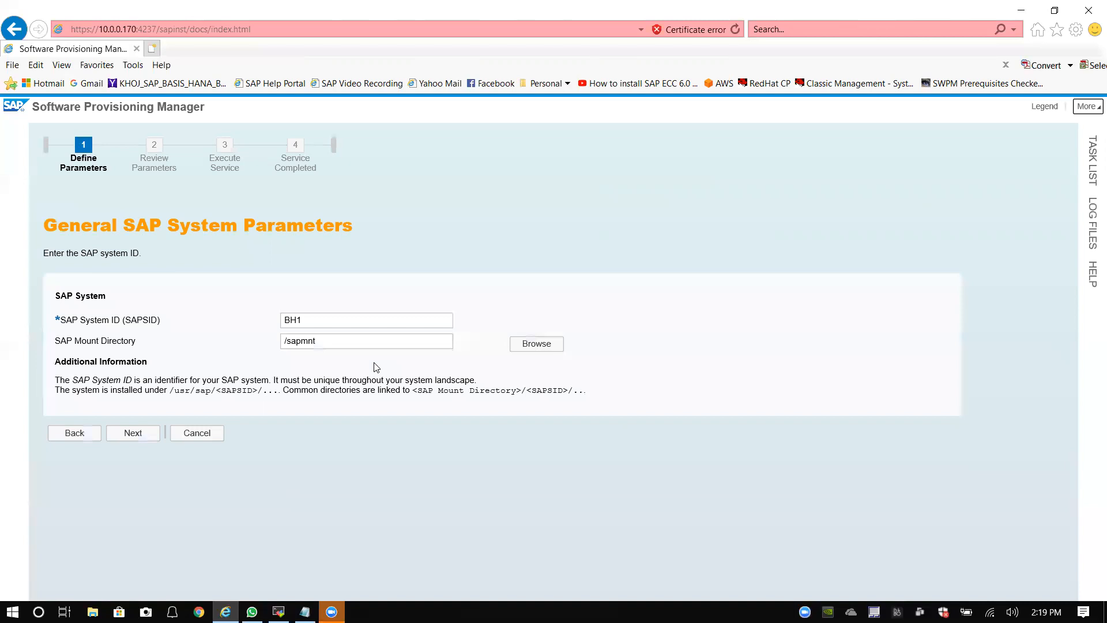
click(293, 320)
click(321, 345)
click(323, 345)
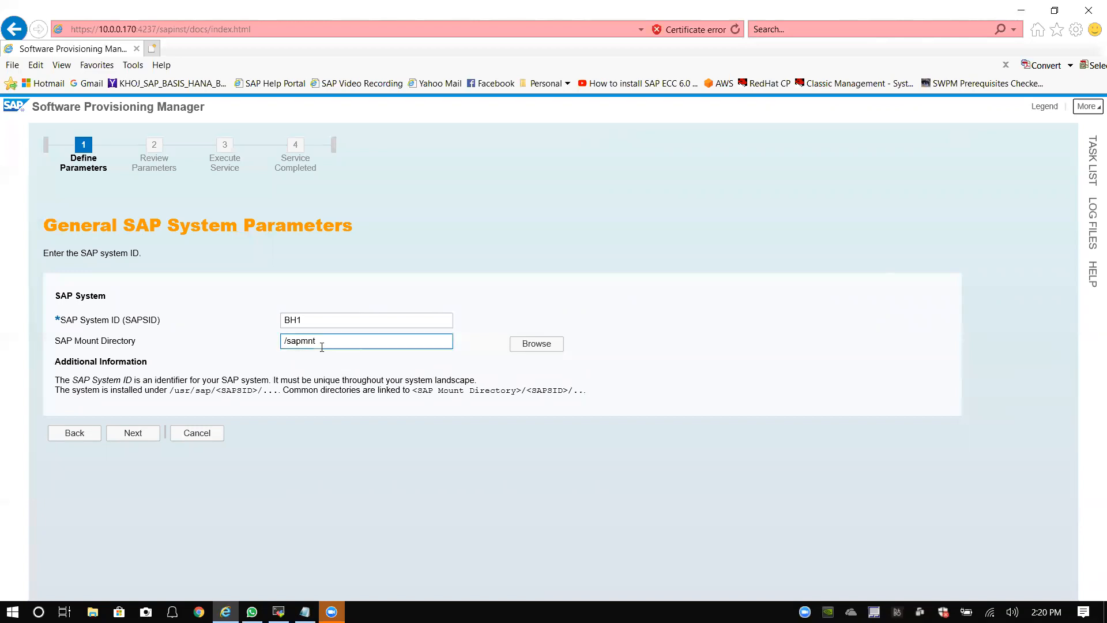
click(329, 375)
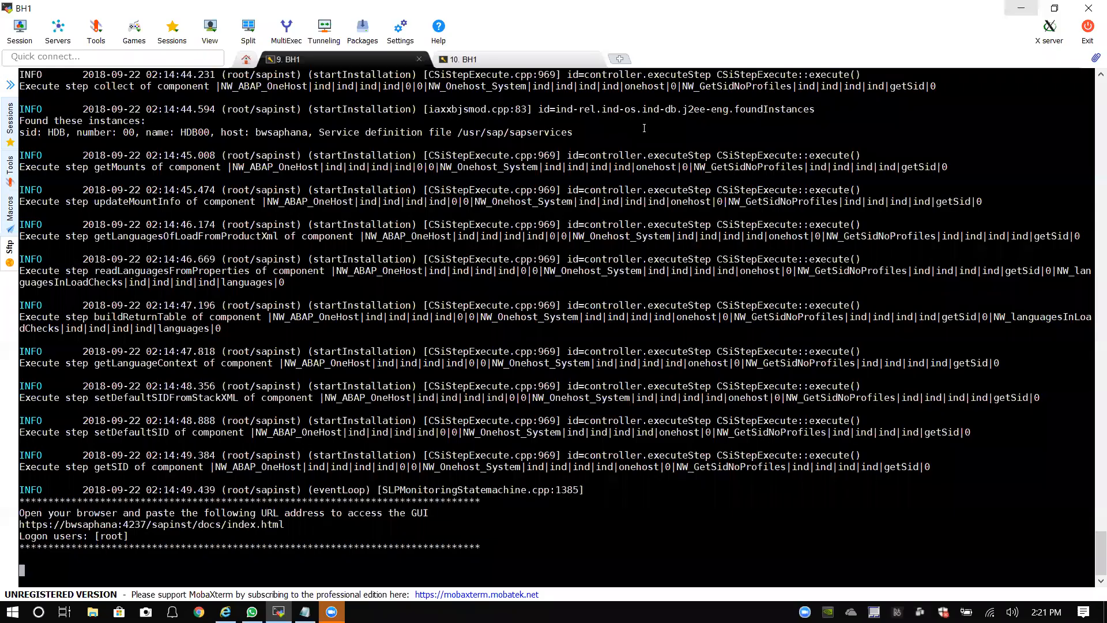
Step: Open \\2012server\E and browse to SAP > SHARMA > MPDownload
click(1021, 10)
click(1021, 8)
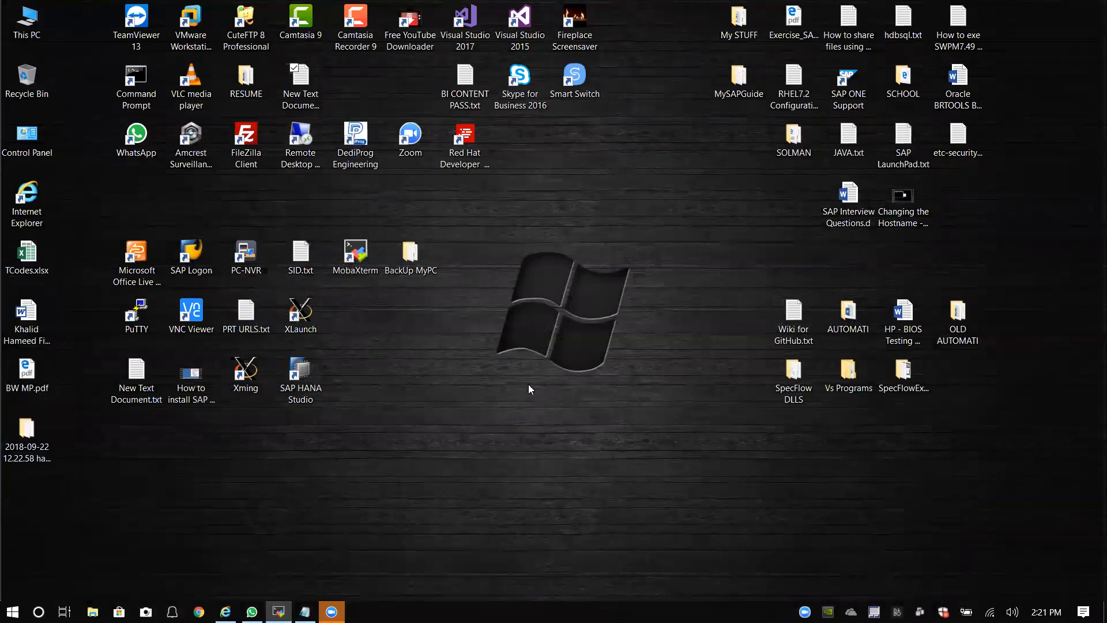
key(super+r)
click(117, 579)
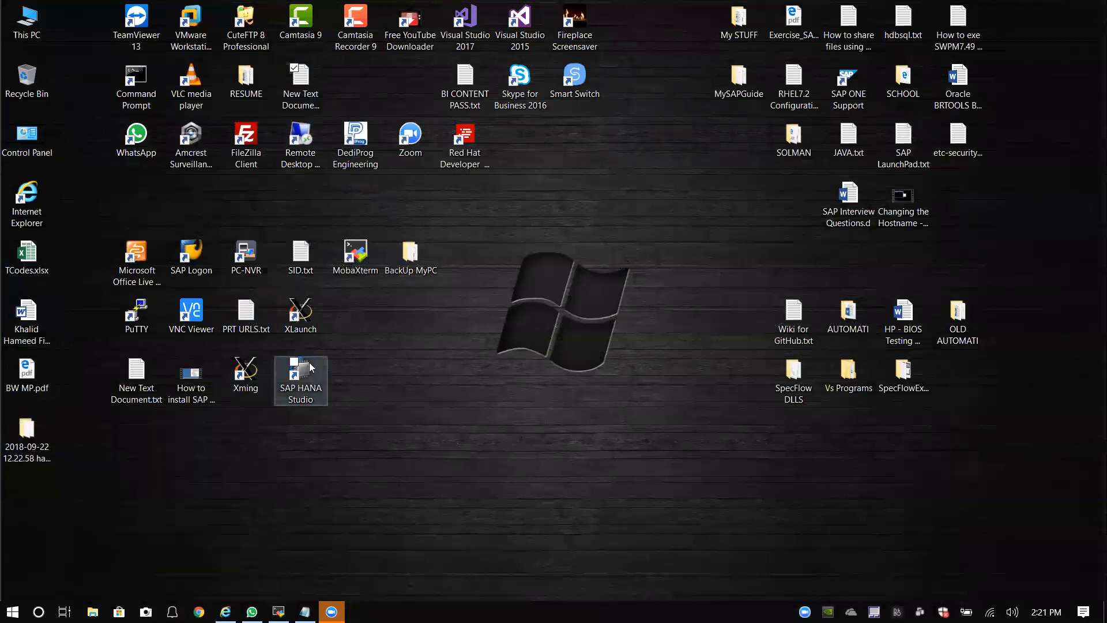
double_click(315, 153)
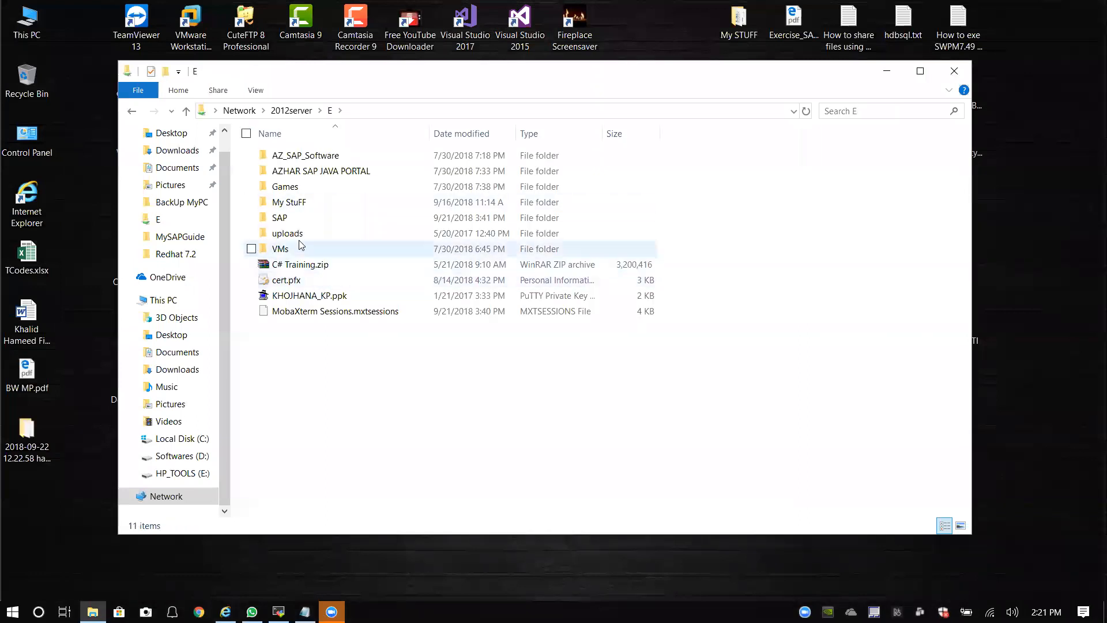
click(276, 223)
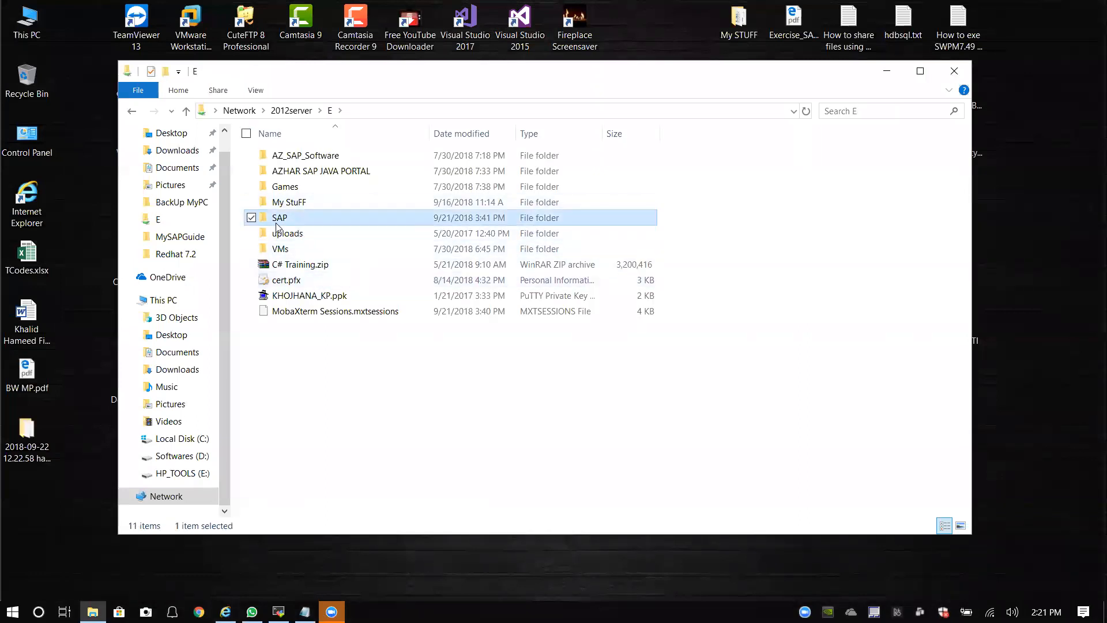
double_click(276, 223)
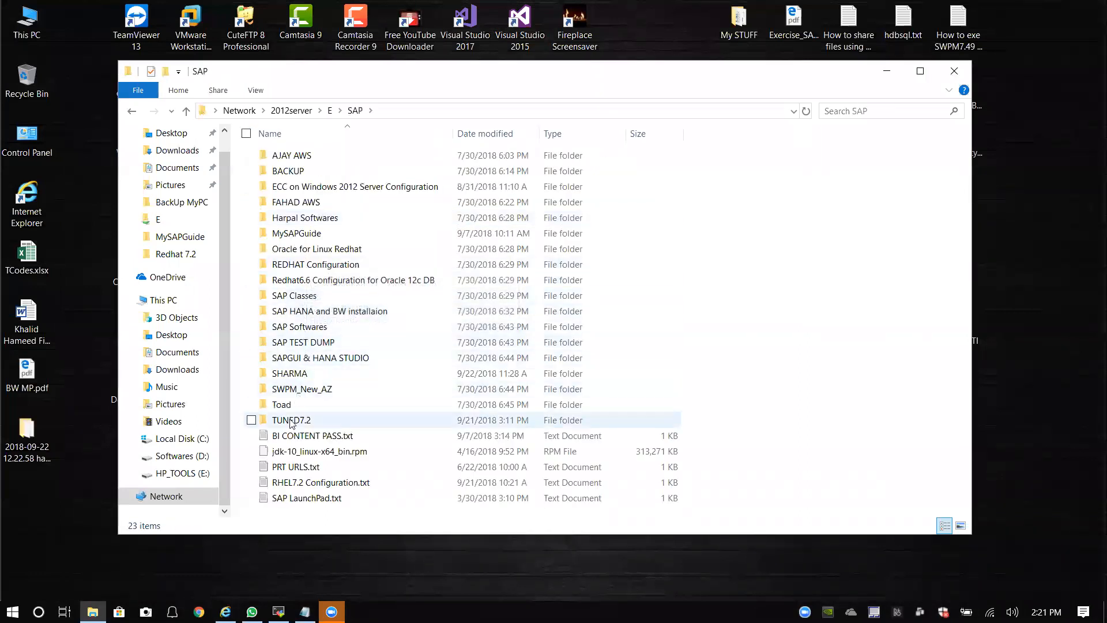
double_click(289, 373)
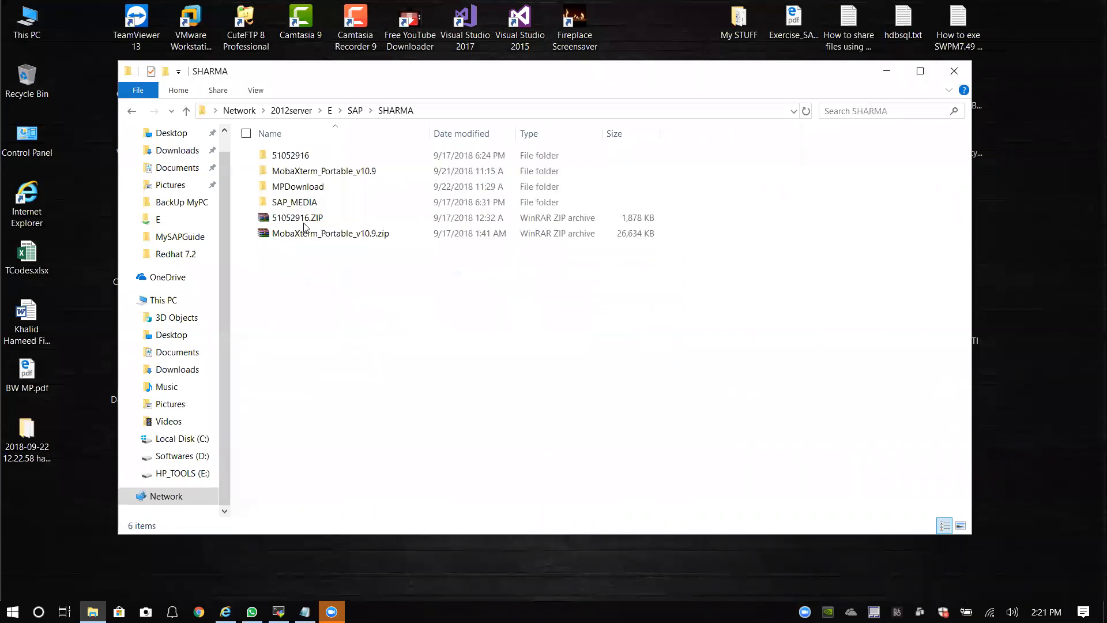
double_click(316, 192)
scroll(322, 383, down, 4)
scroll(331, 390, down, 20)
scroll(345, 458, down, 20)
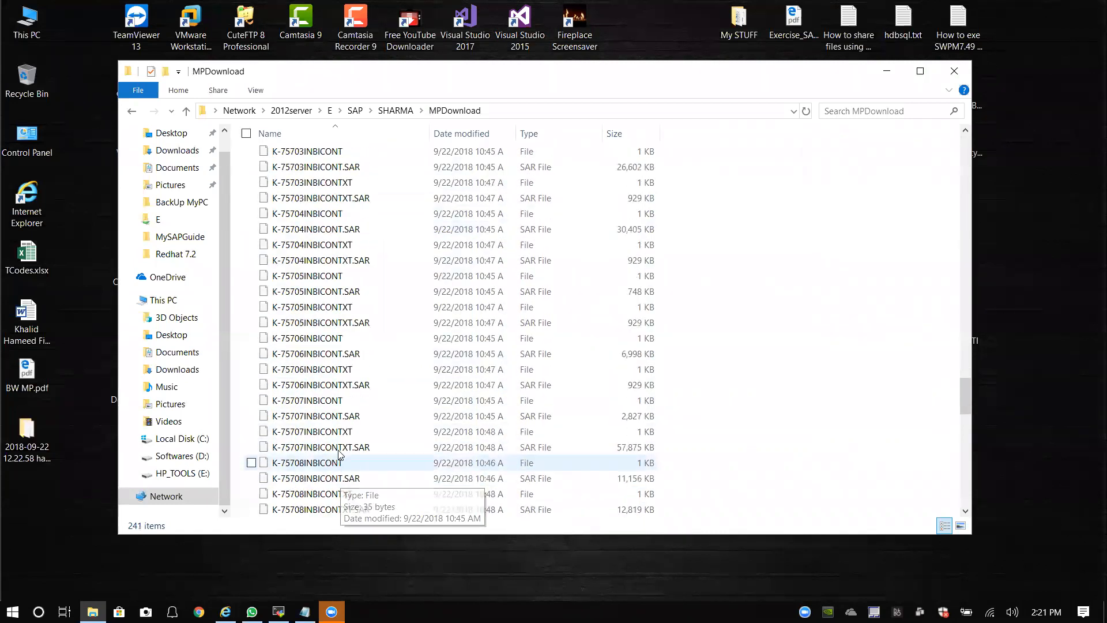
scroll(340, 456, down, 16)
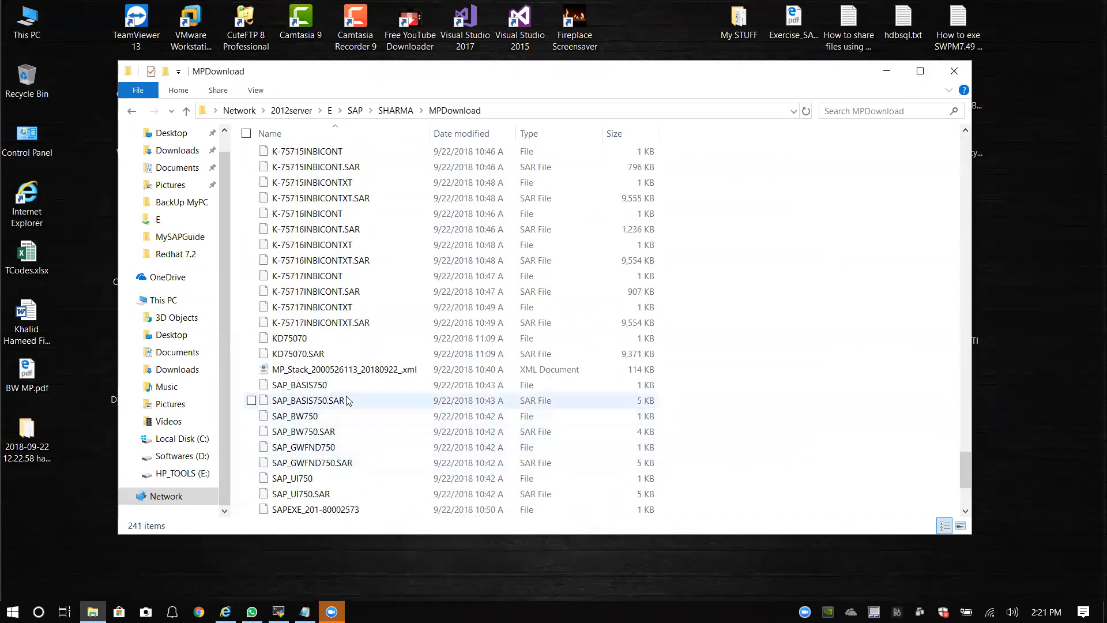
click(345, 370)
right_click(345, 371)
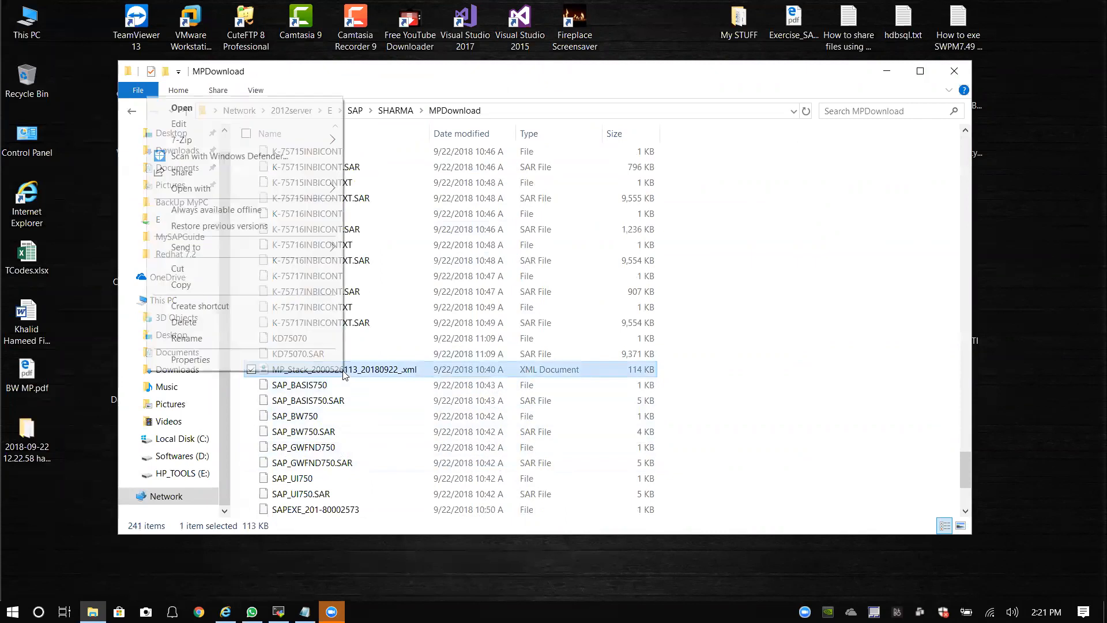
click(200, 285)
right_click(13, 515)
click(23, 338)
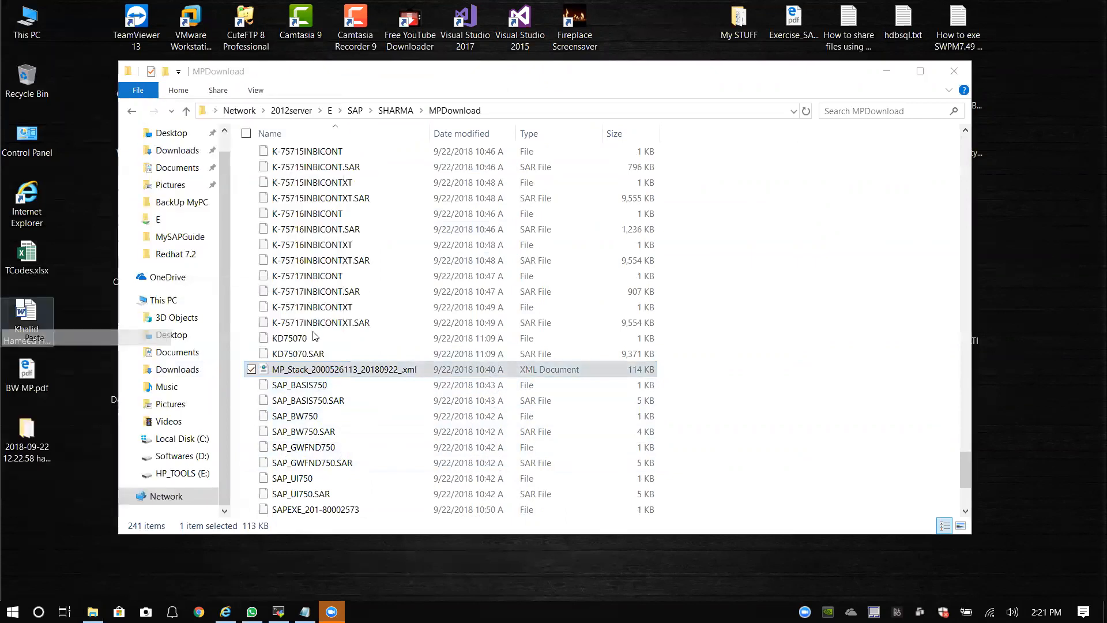
click(951, 75)
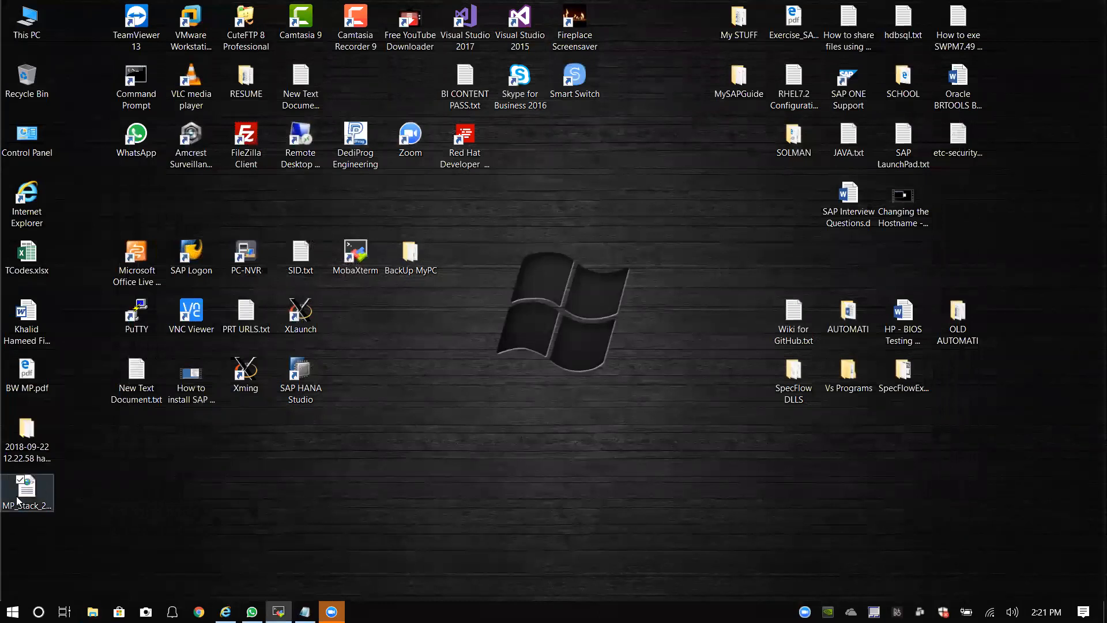
right_click(25, 501)
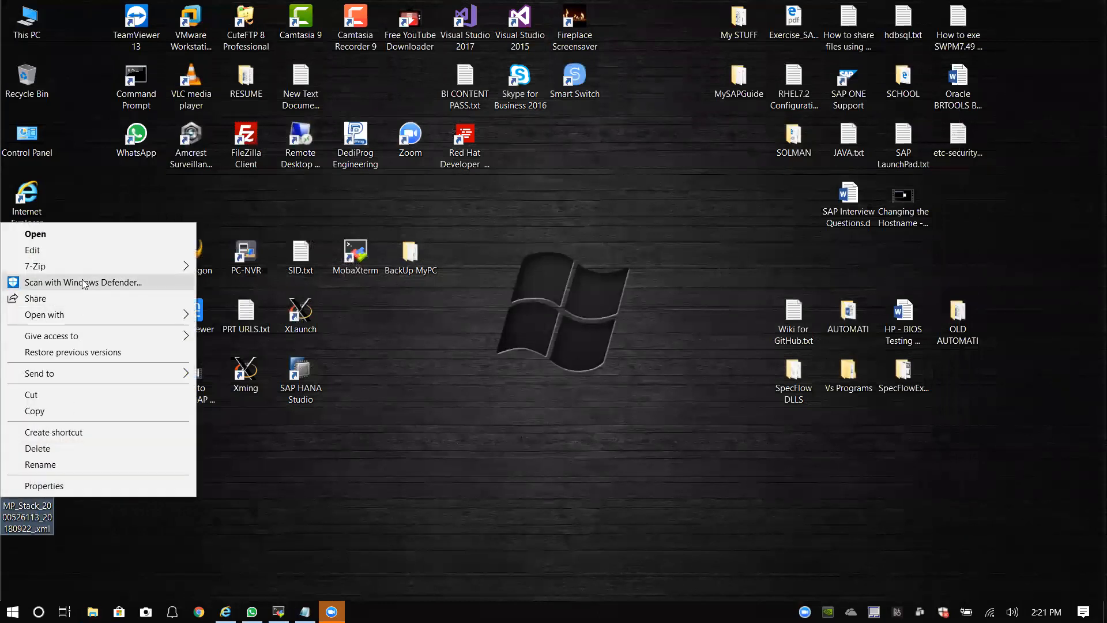
mouse_move(147, 316)
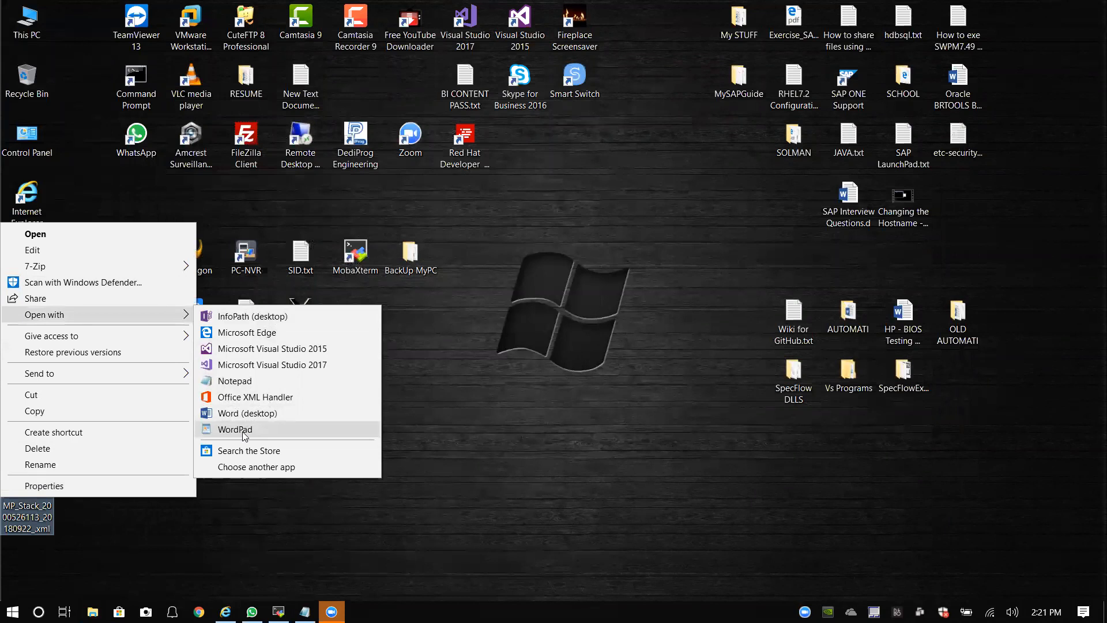
click(254, 383)
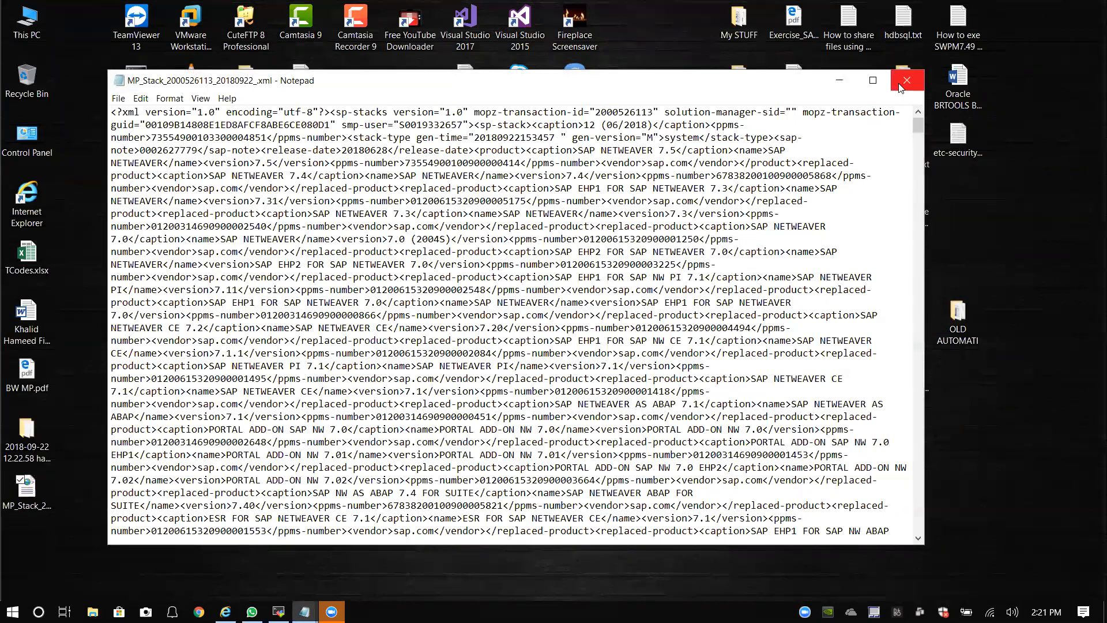
double_click(753, 86)
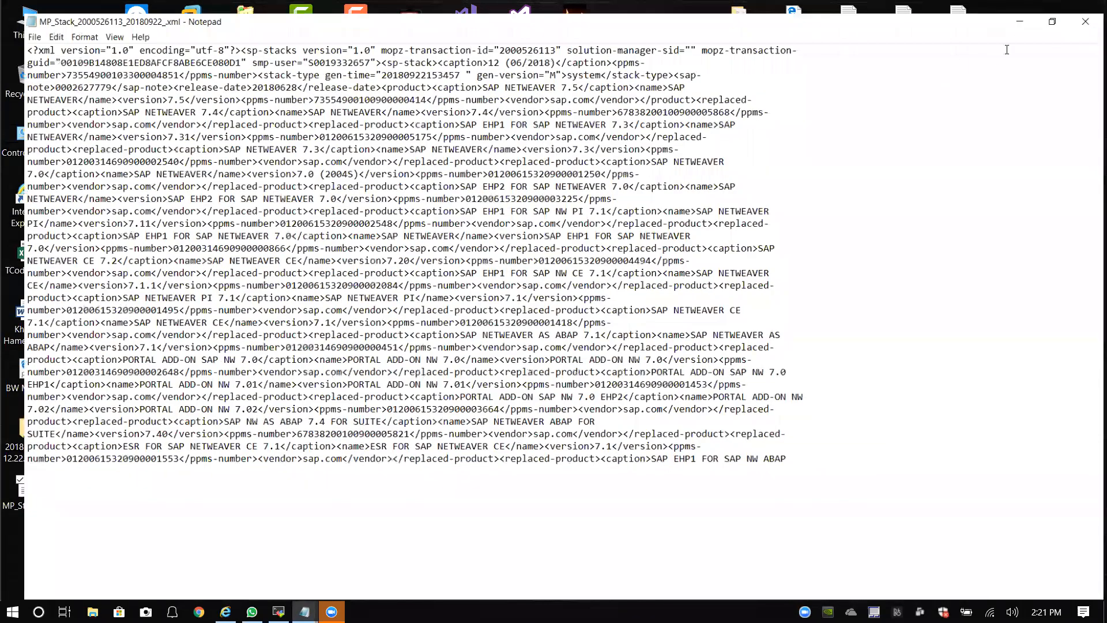
click(1087, 9)
right_click(26, 495)
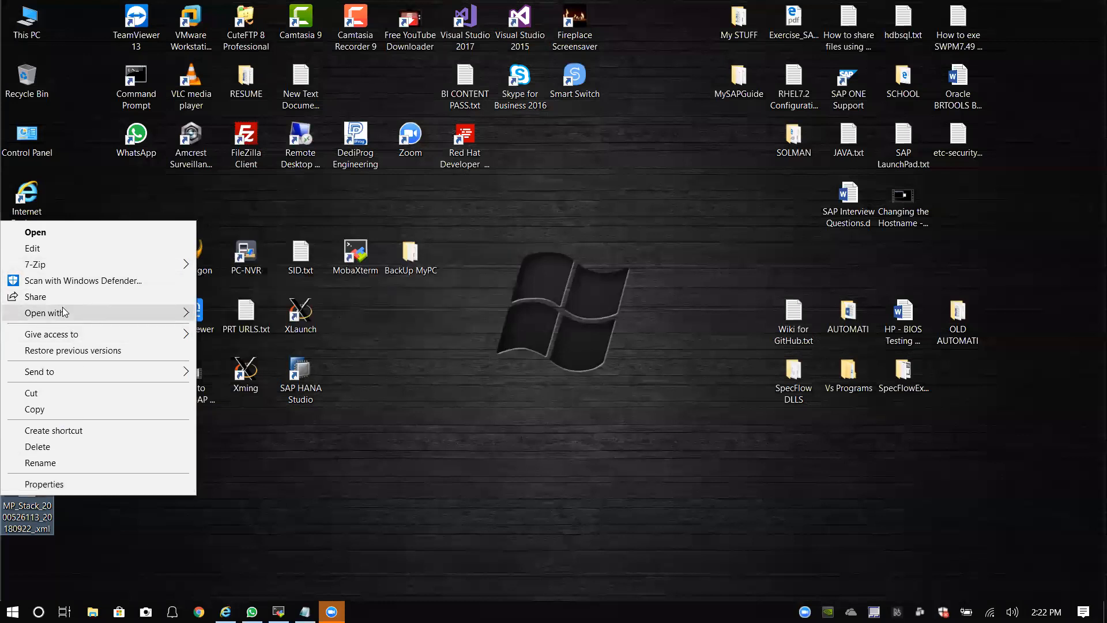
mouse_move(80, 313)
click(219, 427)
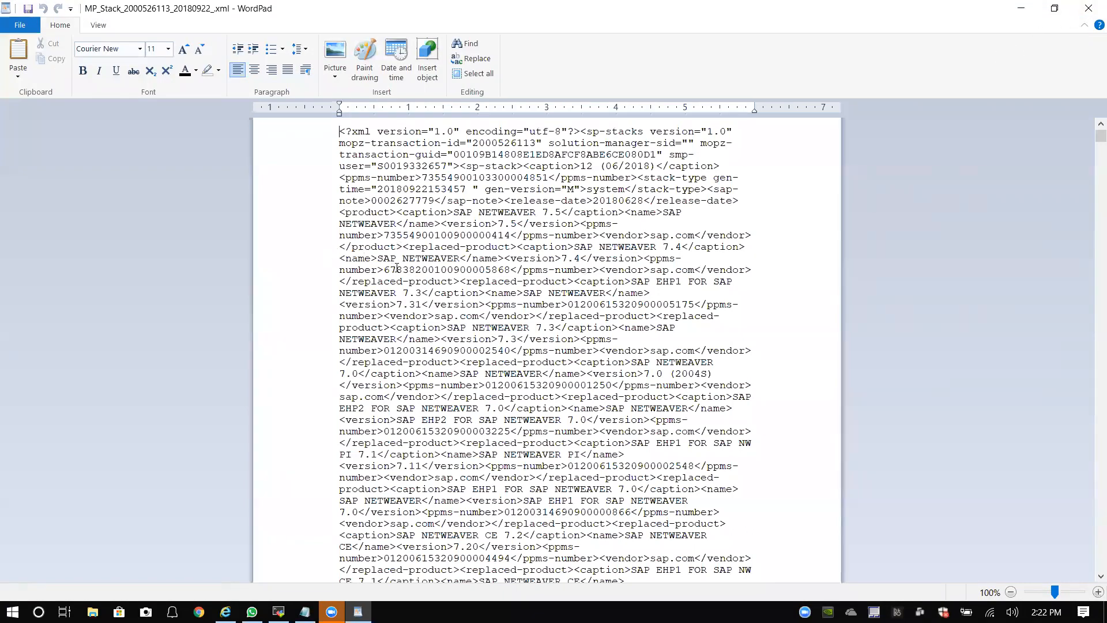
key(ctrl+h)
scroll(501, 288, down, 20)
scroll(501, 288, up, 20)
Step: Search the file for BH1 and review the SID entry
key(ctrl+f)
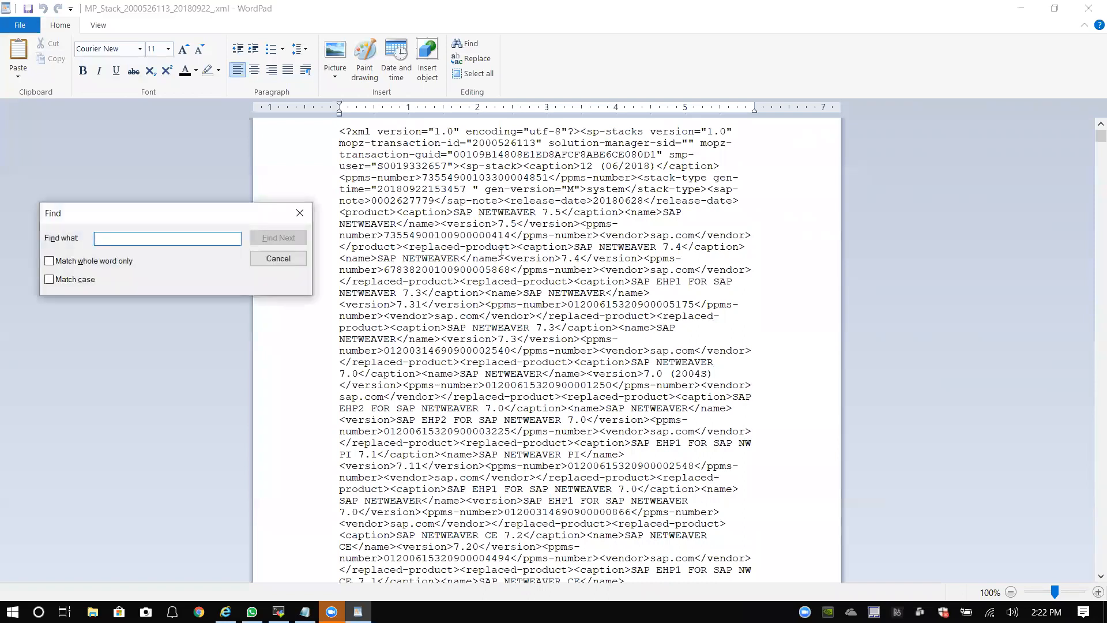
text(BH1)
key(Return)
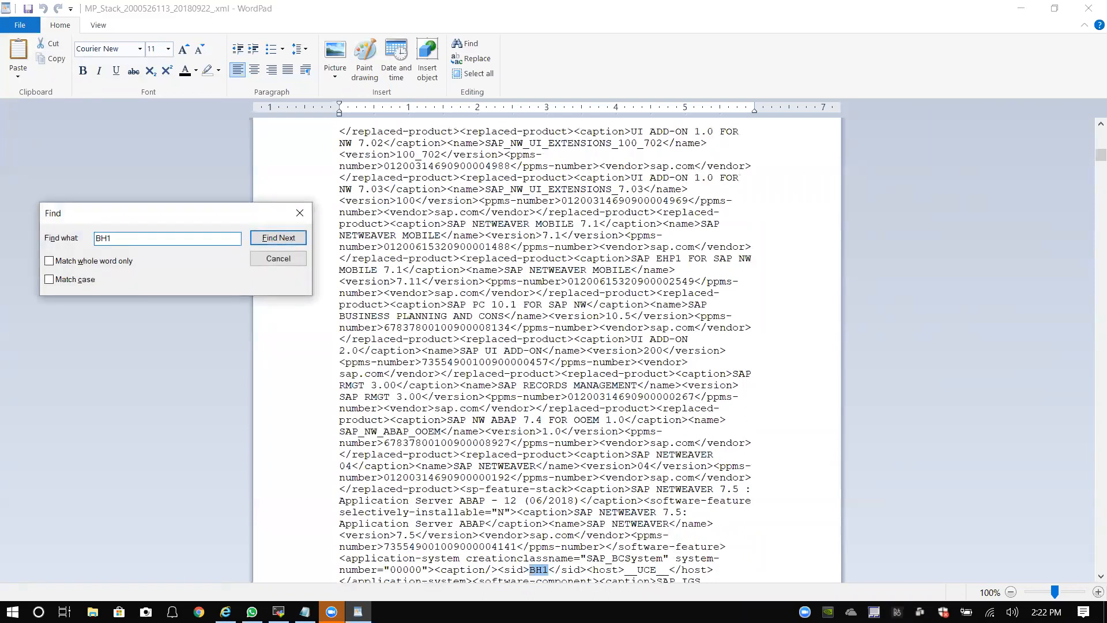
click(300, 213)
scroll(555, 534, down, 3)
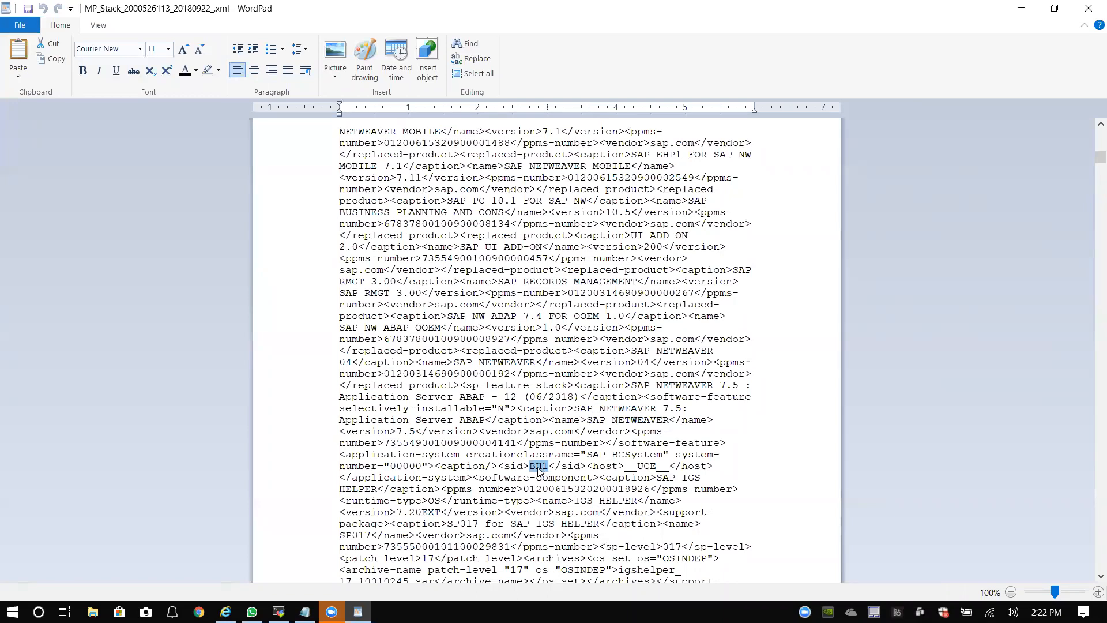
scroll(542, 470, down, 2)
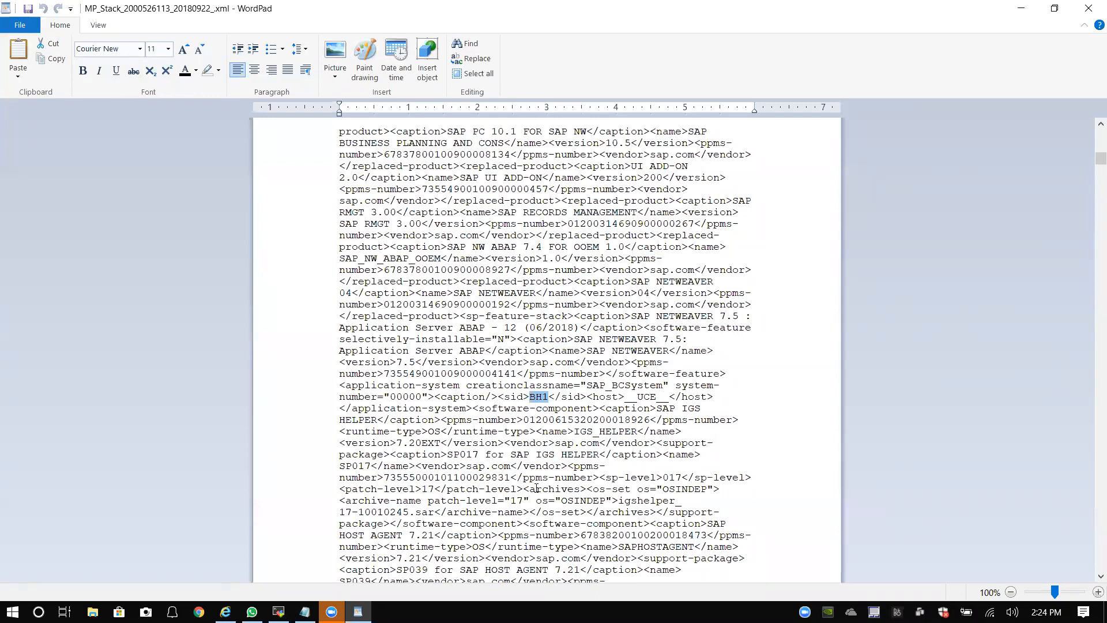
Step: Scroll to the SID entry and select the value BH1 in the stack XML
scroll(536, 485, down, 1)
scroll(538, 485, down, 1)
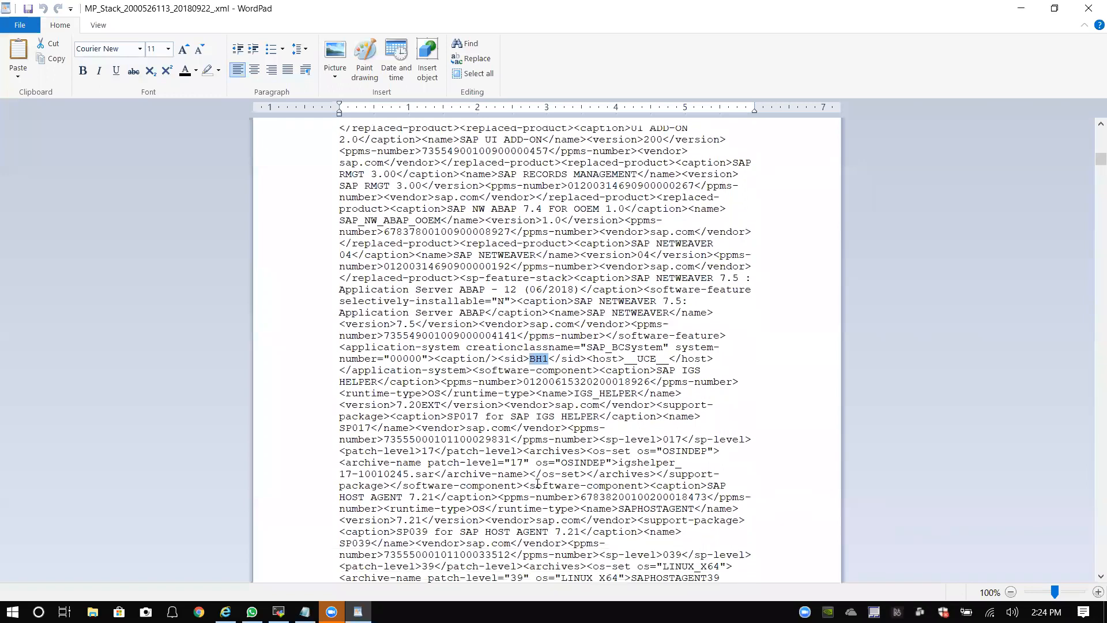
scroll(541, 460, down, 1)
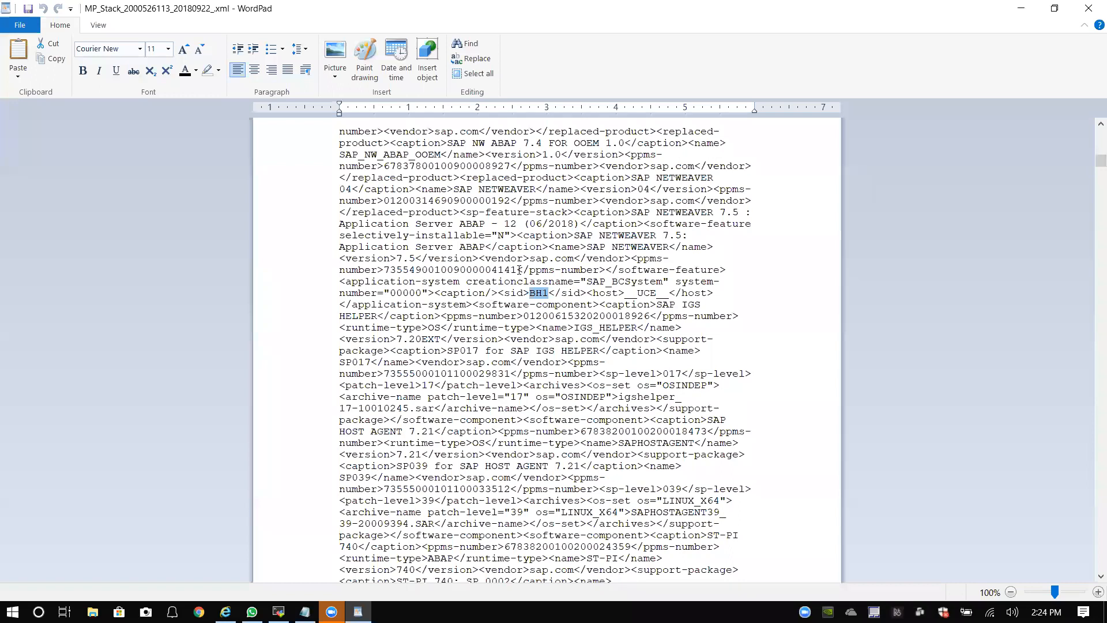
click(548, 297)
drag(550, 294, 530, 296)
click(546, 294)
double_click(542, 293)
Step: Find each BH1 occurrence until WordPad finishes searching, then close the Find dialog
key(ctrl+f)
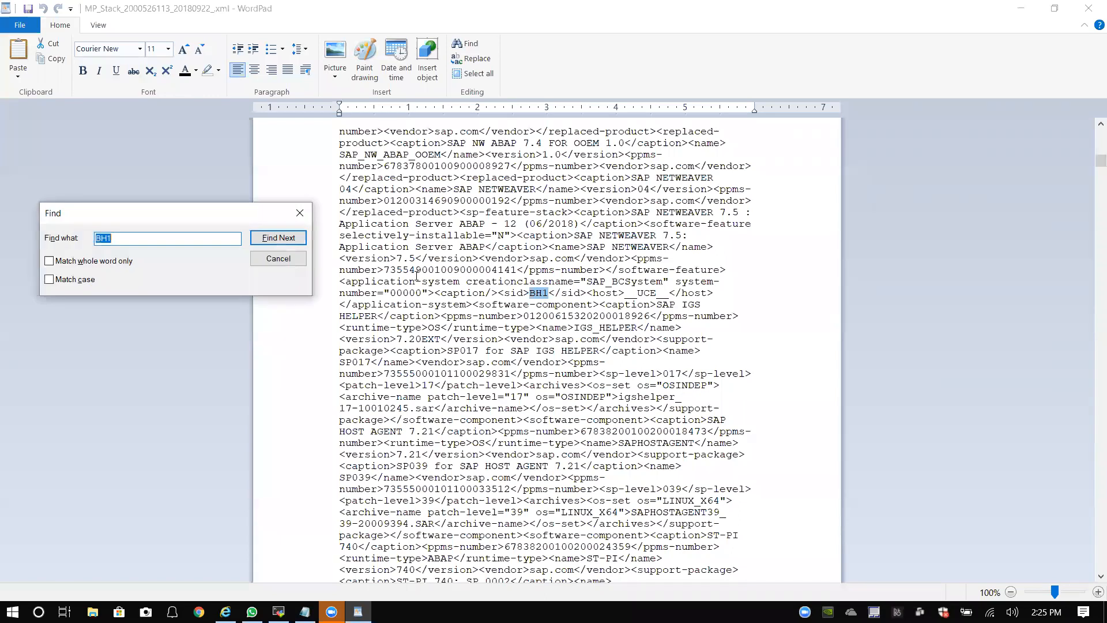
click(279, 238)
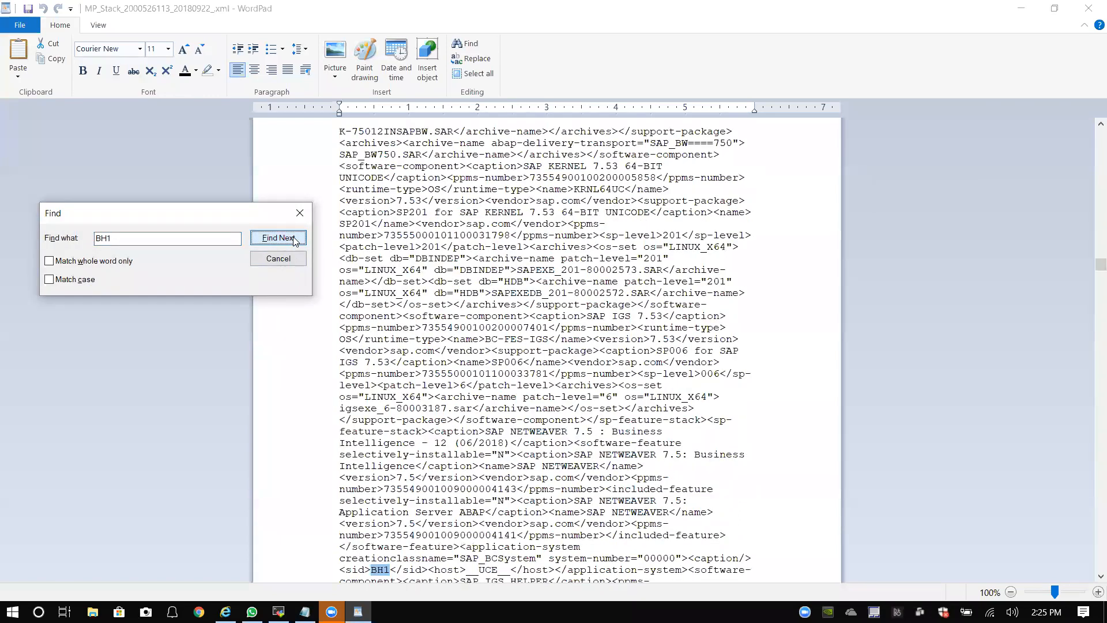
click(295, 241)
click(296, 241)
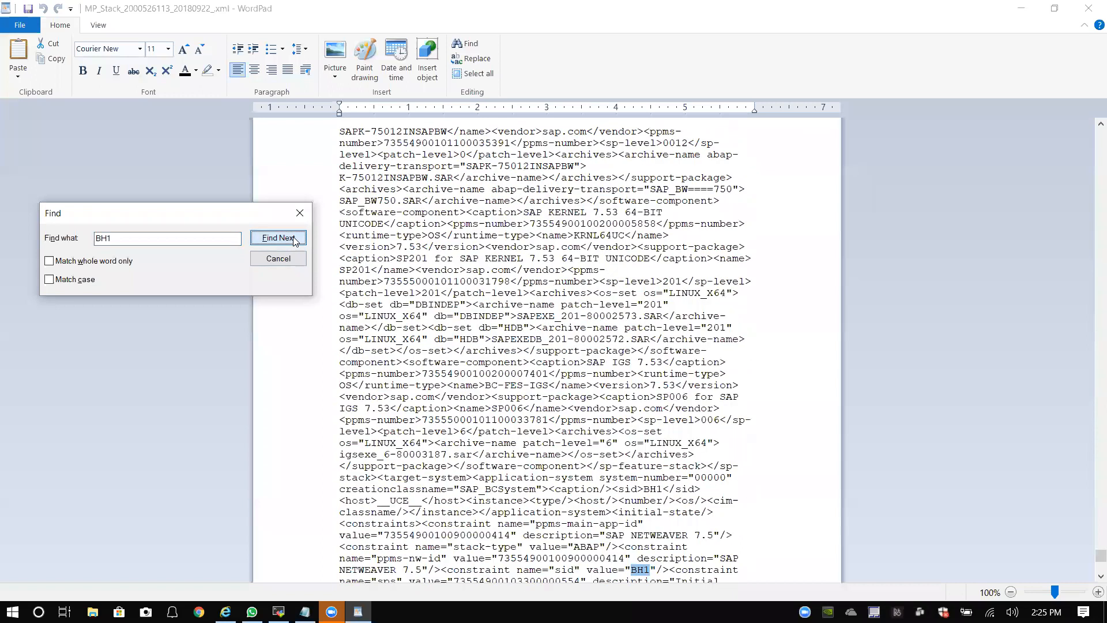
click(295, 241)
click(260, 293)
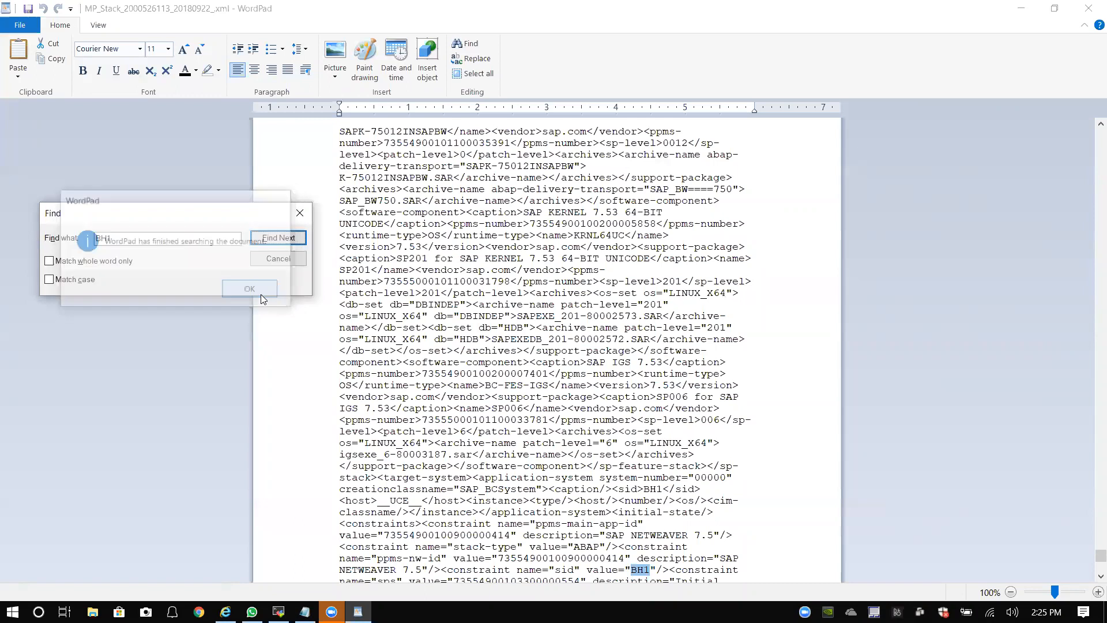
click(300, 213)
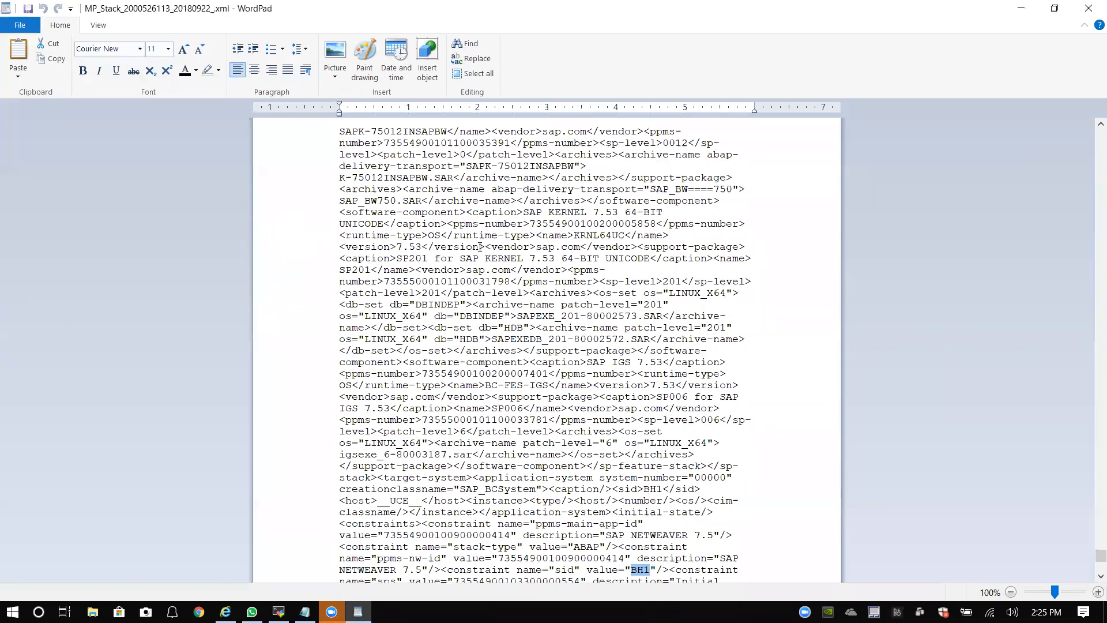
Step: Open Replace for BH1 and close it without changing anything, then scroll the document
key(ctrl+h)
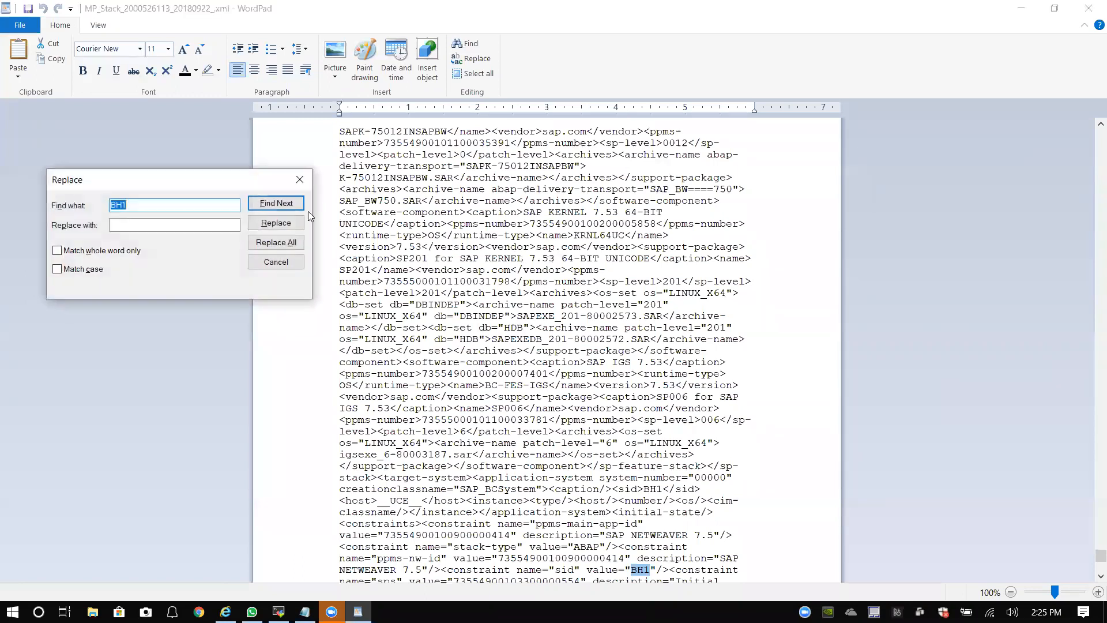
drag(177, 185, 364, 184)
click(323, 225)
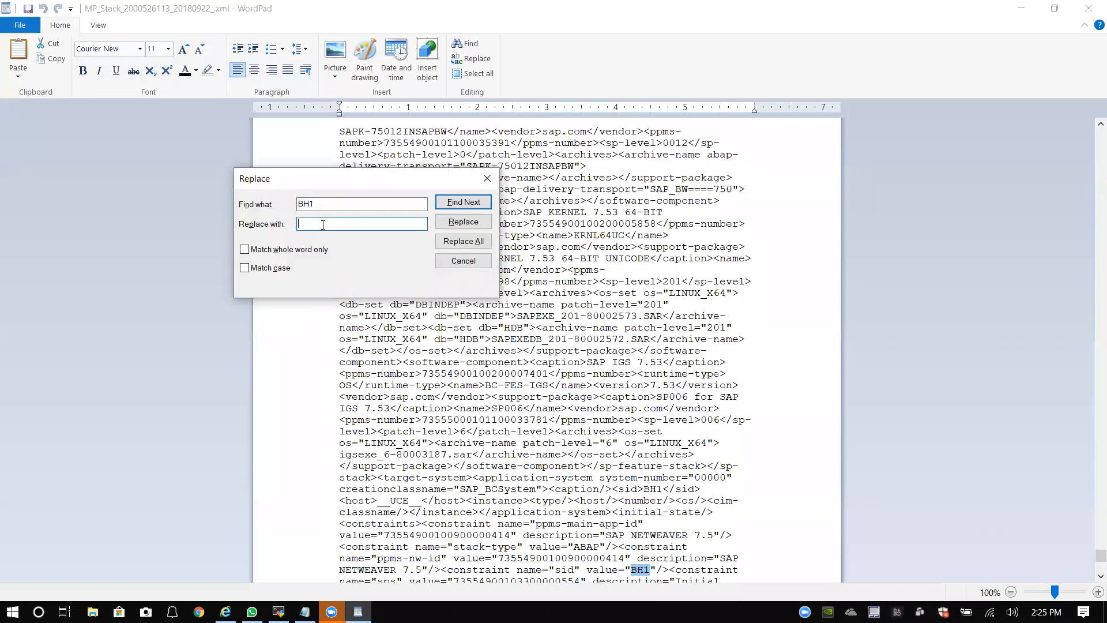
click(488, 178)
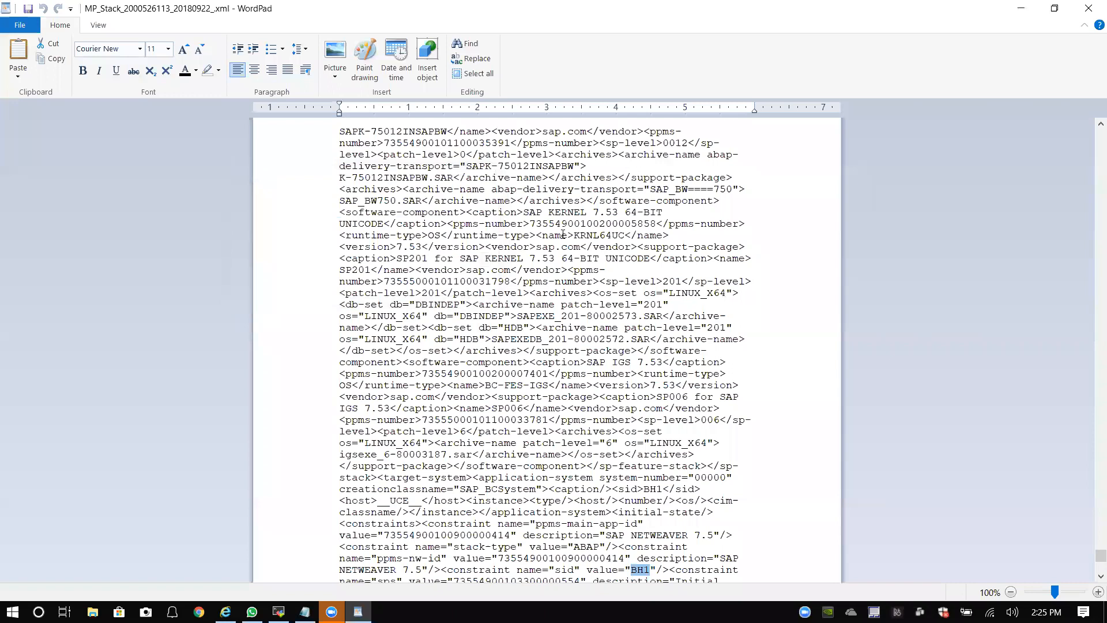
drag(1101, 555, 1079, 118)
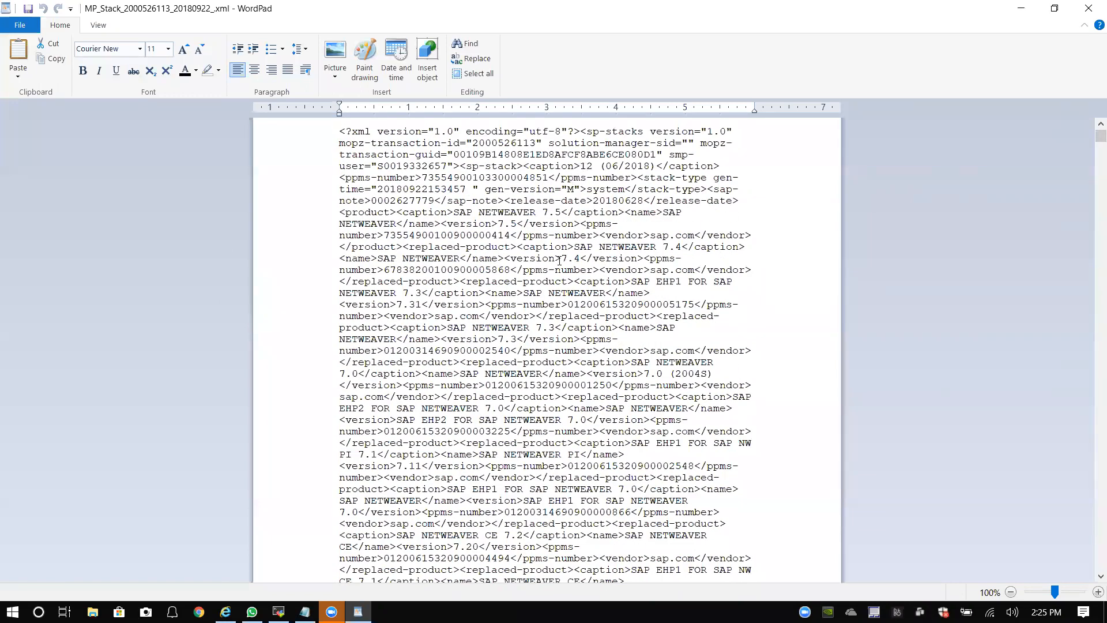
scroll(562, 258, down, 2)
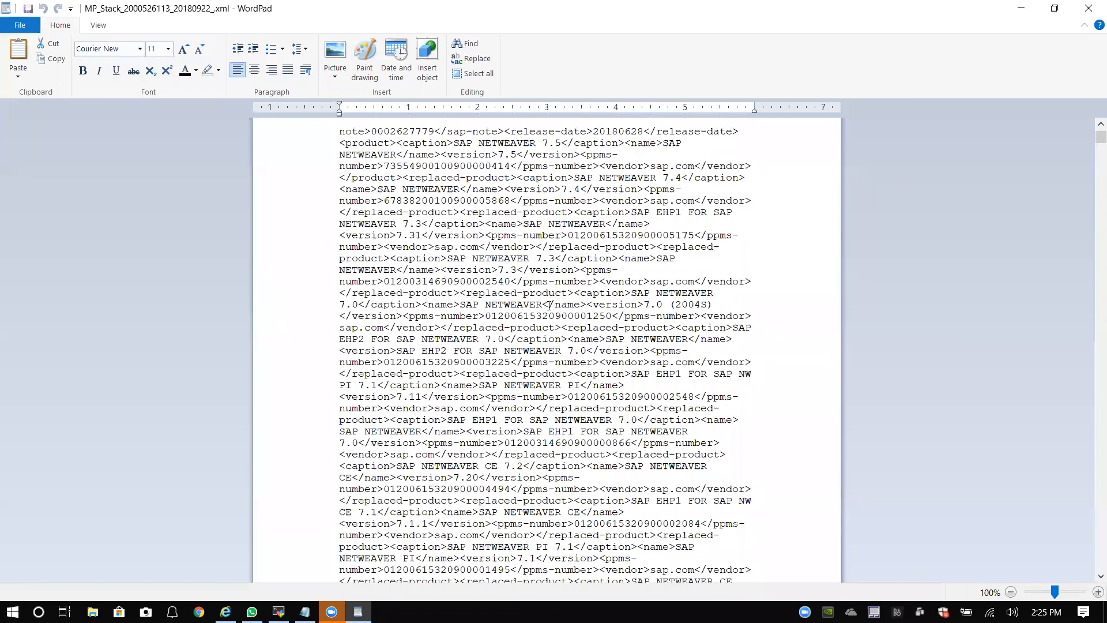
scroll(549, 305, down, 1)
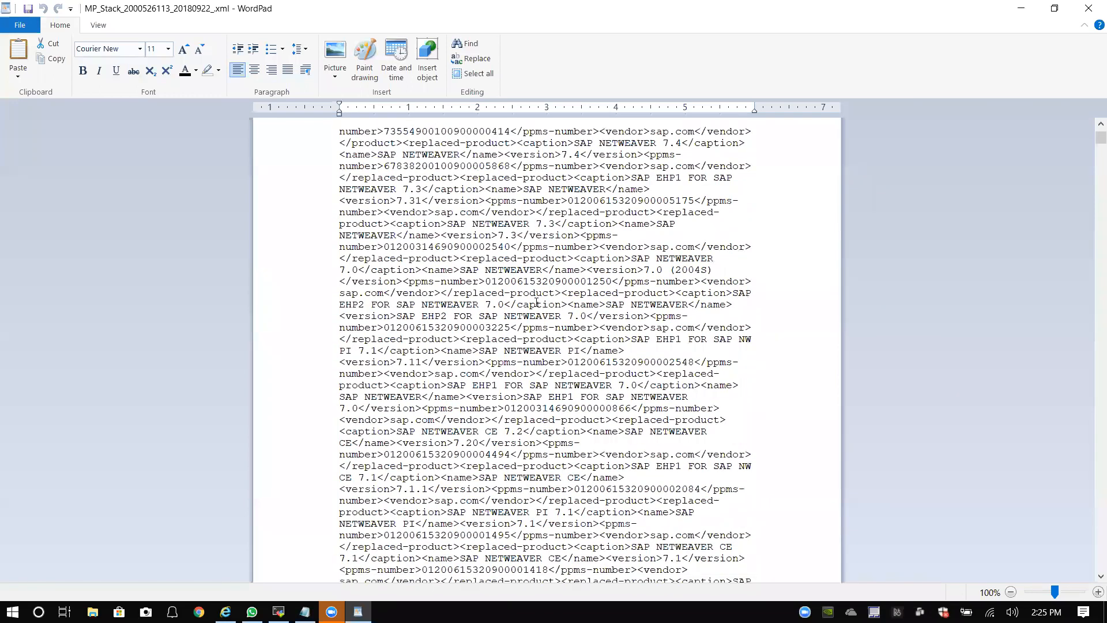
Step: Search the stack XML for 'hostname', then 'host', to find the host entry, and switch to MobaXterm
key(ctrl+f)
text(hostname)
key(Return)
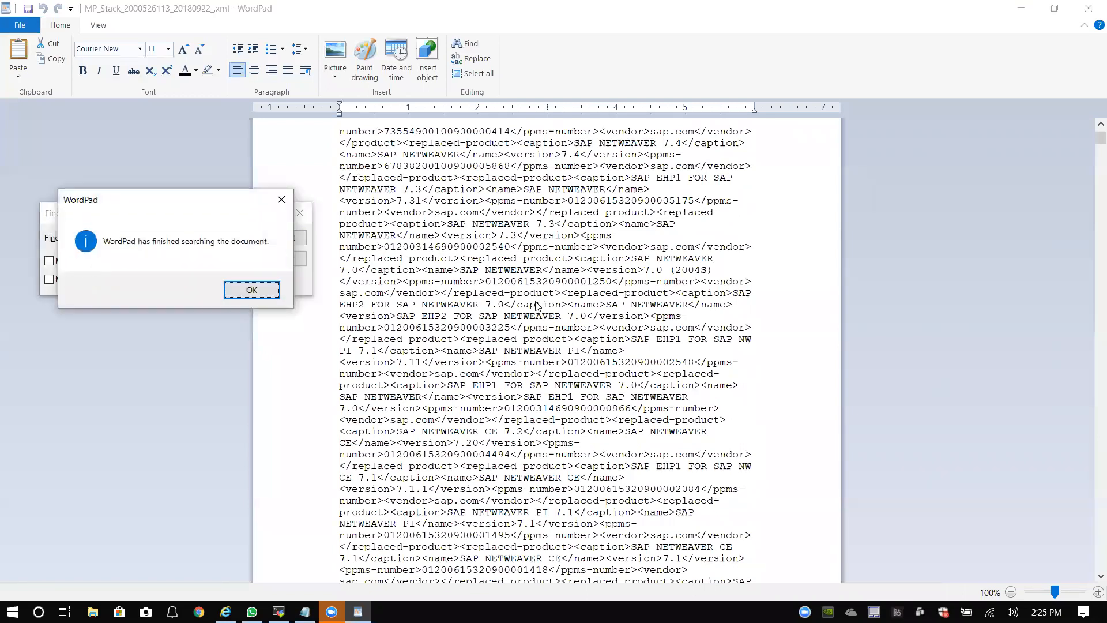
click(252, 291)
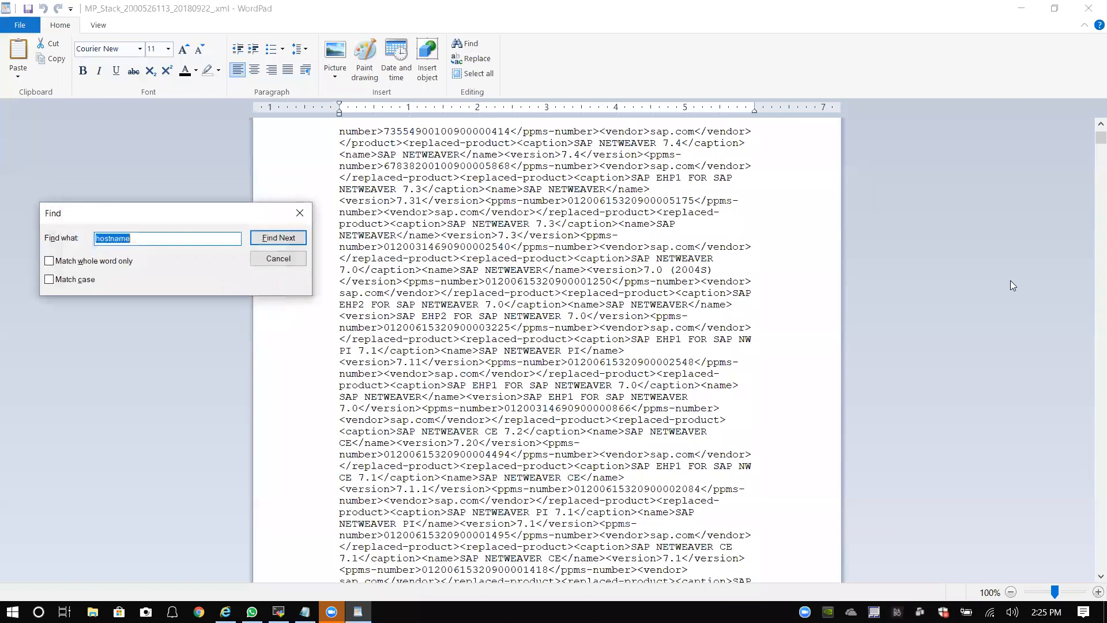
click(279, 237)
click(262, 289)
click(193, 242)
key(BackSpace)
key(BackSpace)
key(BackSpace)
key(BackSpace)
click(274, 237)
scroll(620, 505, down, 3)
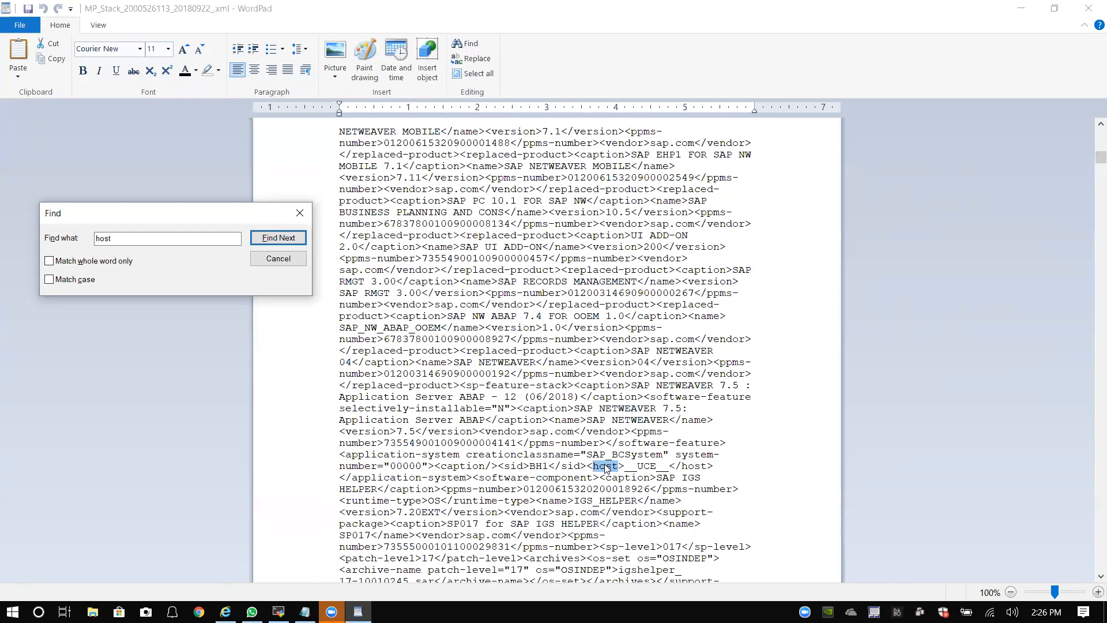
click(278, 612)
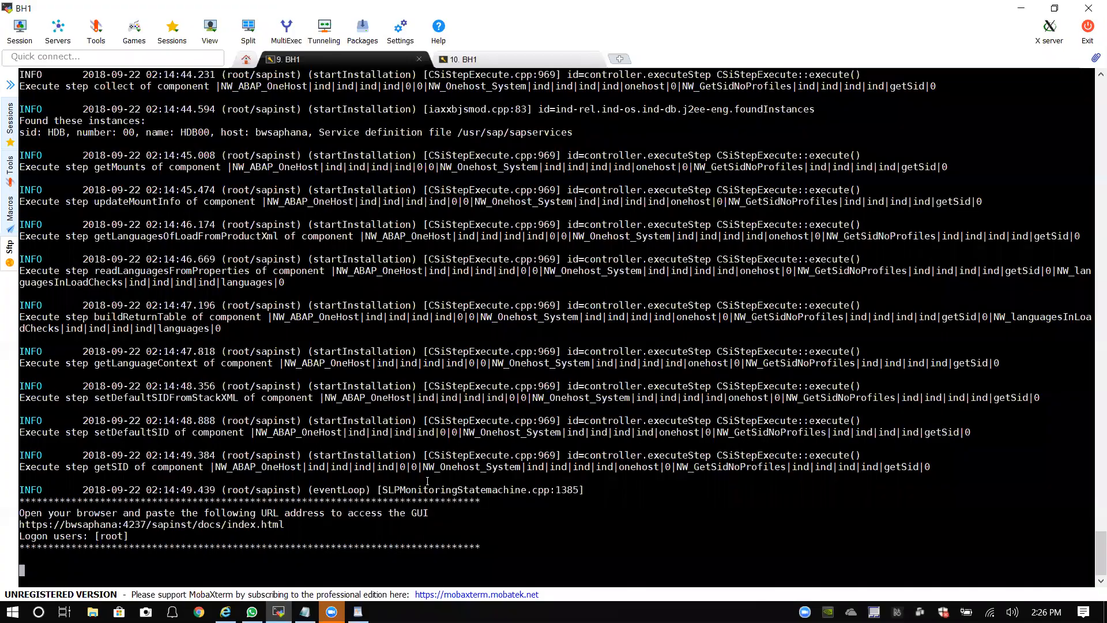
Step: In the second BH1 terminal, print the hostname and show /etc/hosts with the bwsaphana address
click(507, 59)
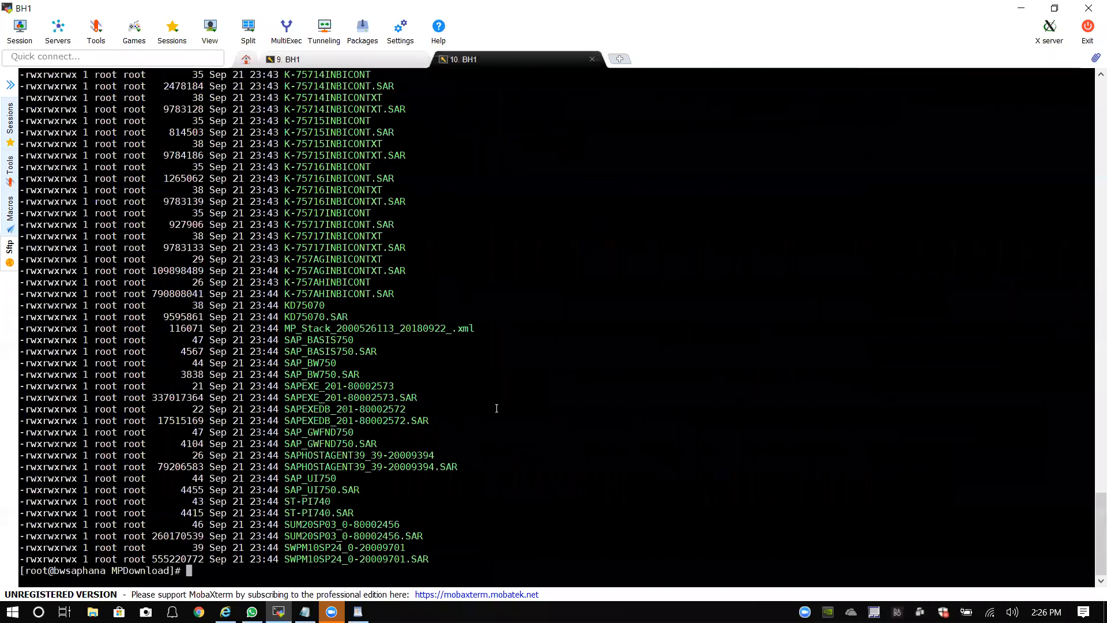
text(cd /)
key(Return)
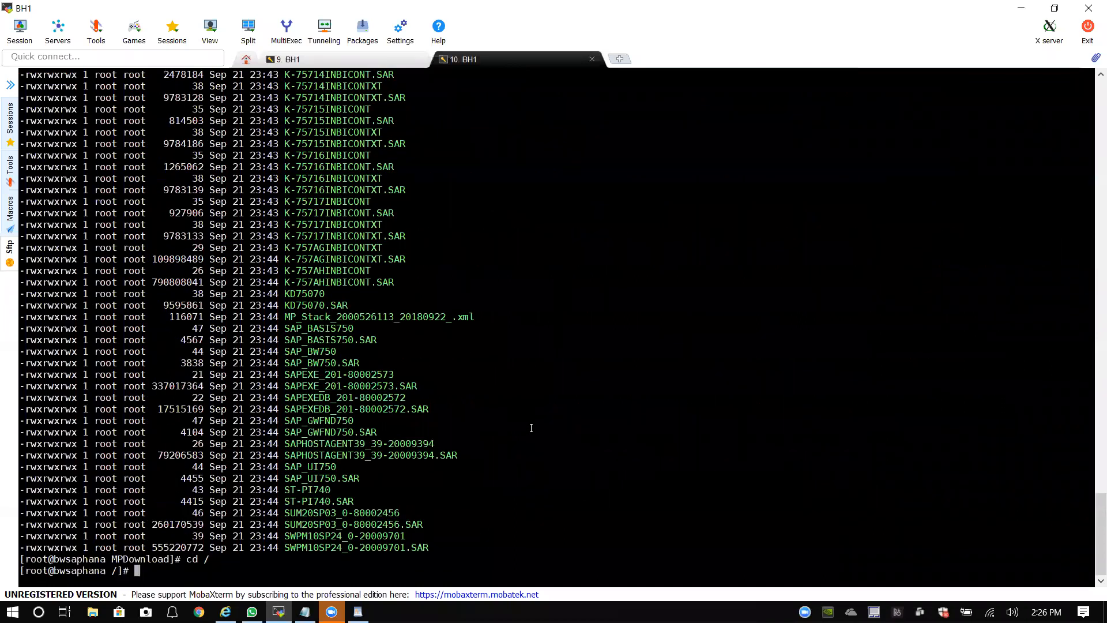
text(hostname)
key(Return)
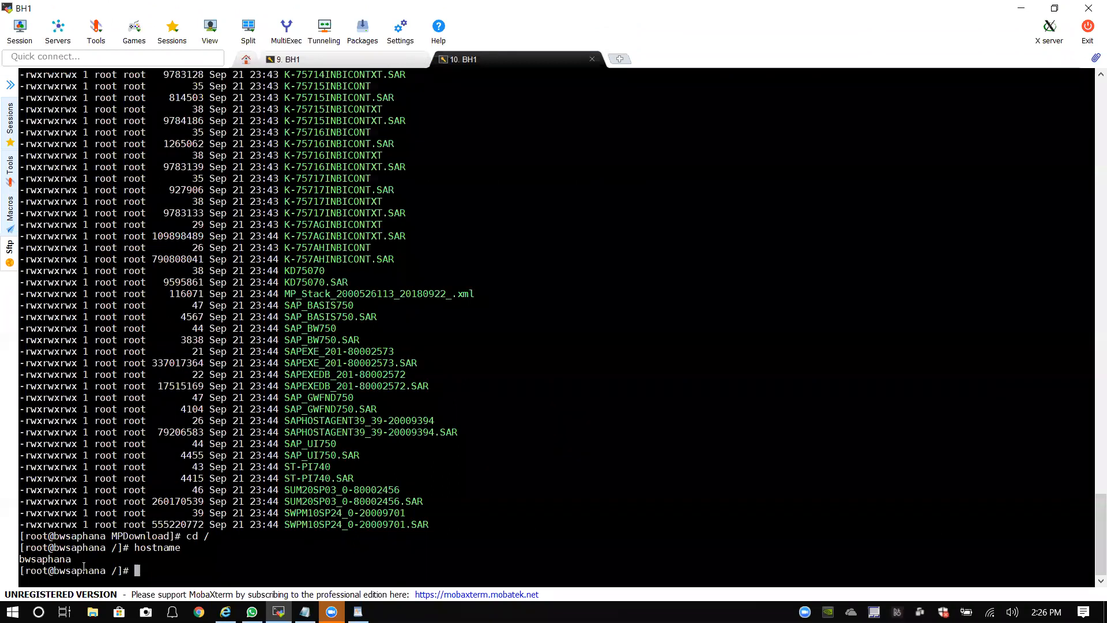
text(cat etc/hosts)
key(Return)
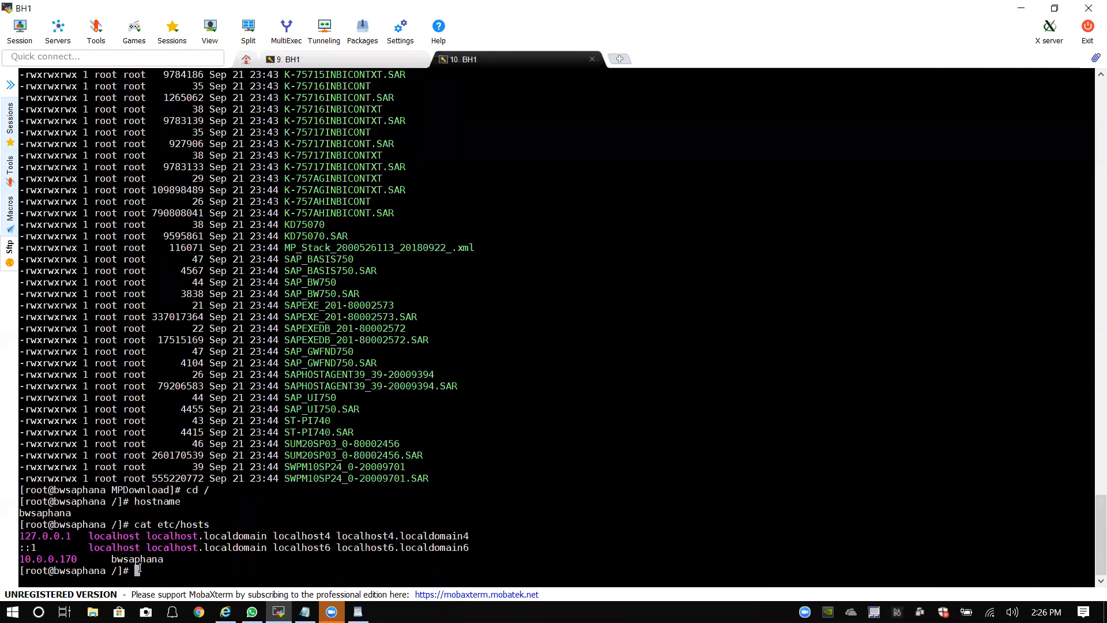
drag(25, 558, 173, 565)
click(182, 559)
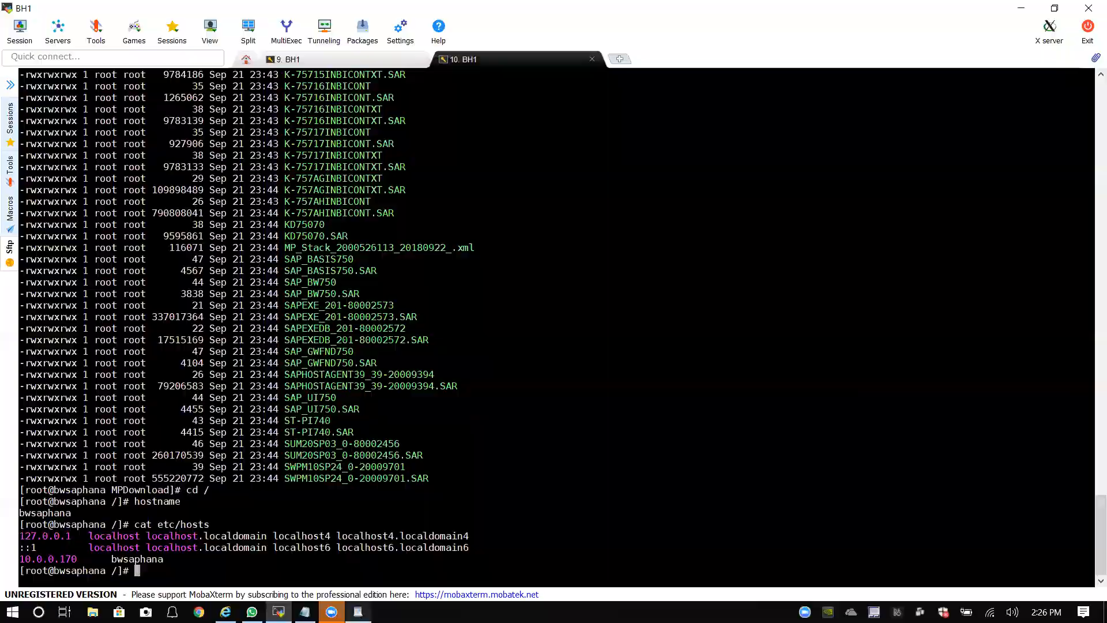
Step: Close WordPad's search window and WordPad itself, returning to the installer page
click(357, 611)
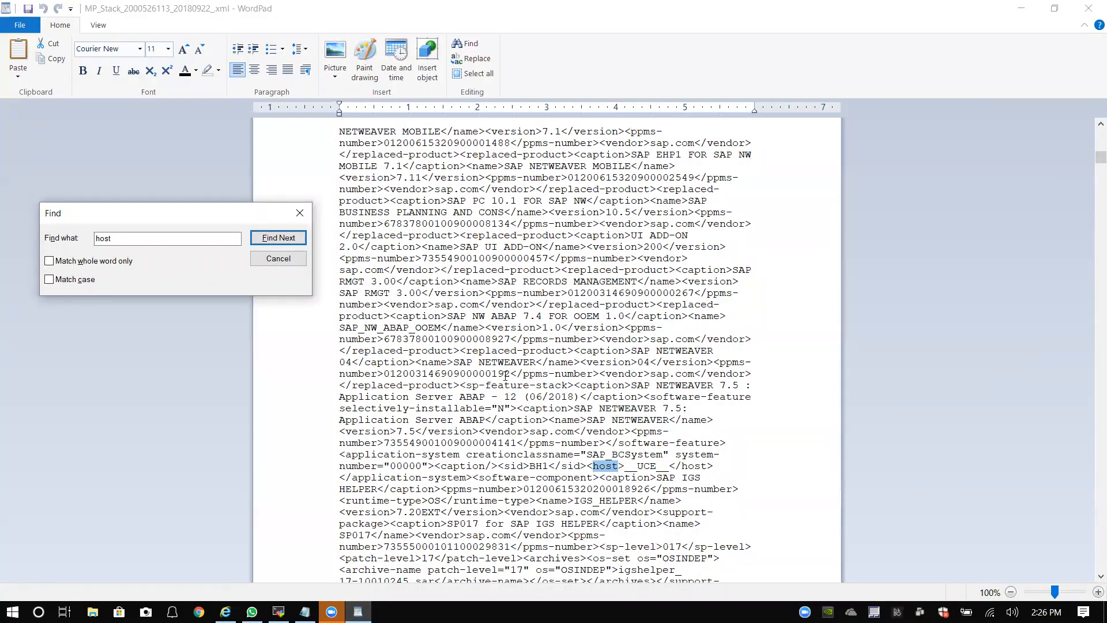
click(300, 213)
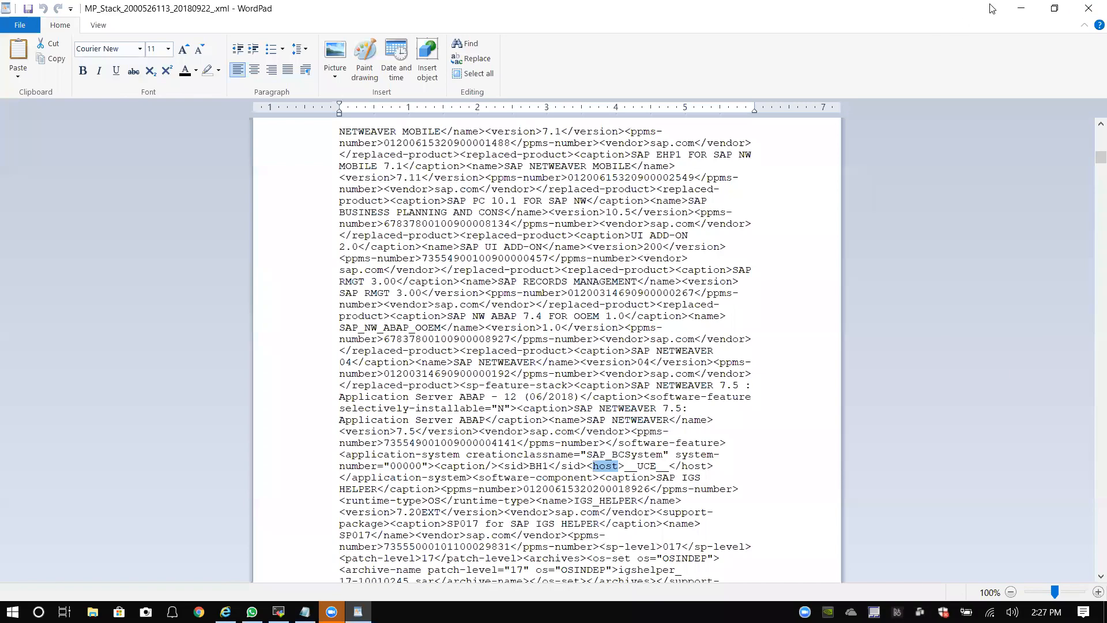
click(1077, 12)
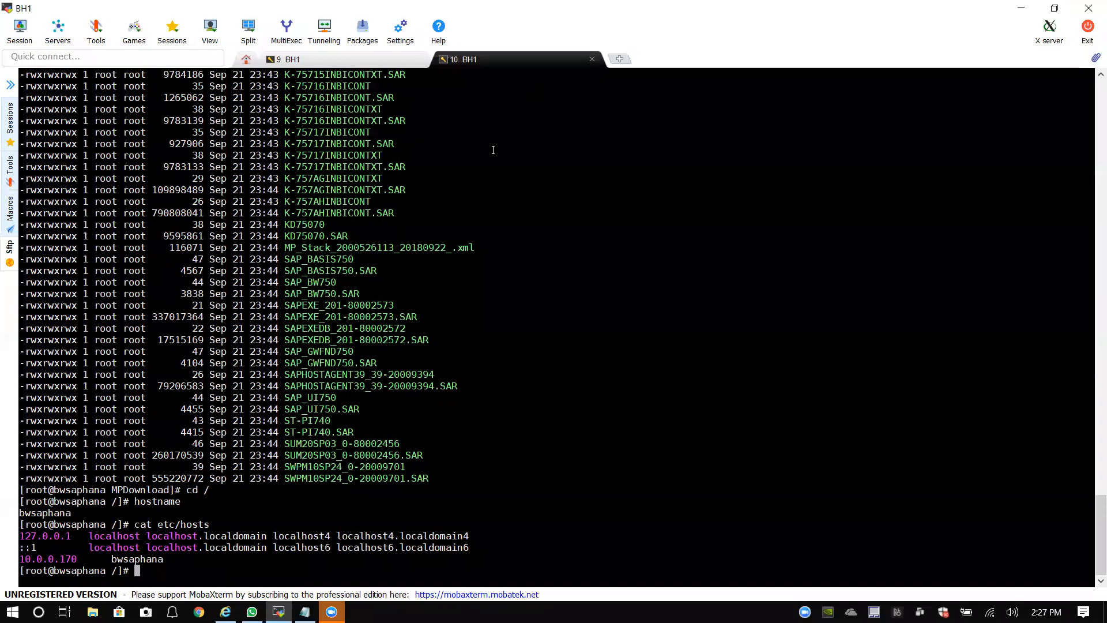
click(225, 612)
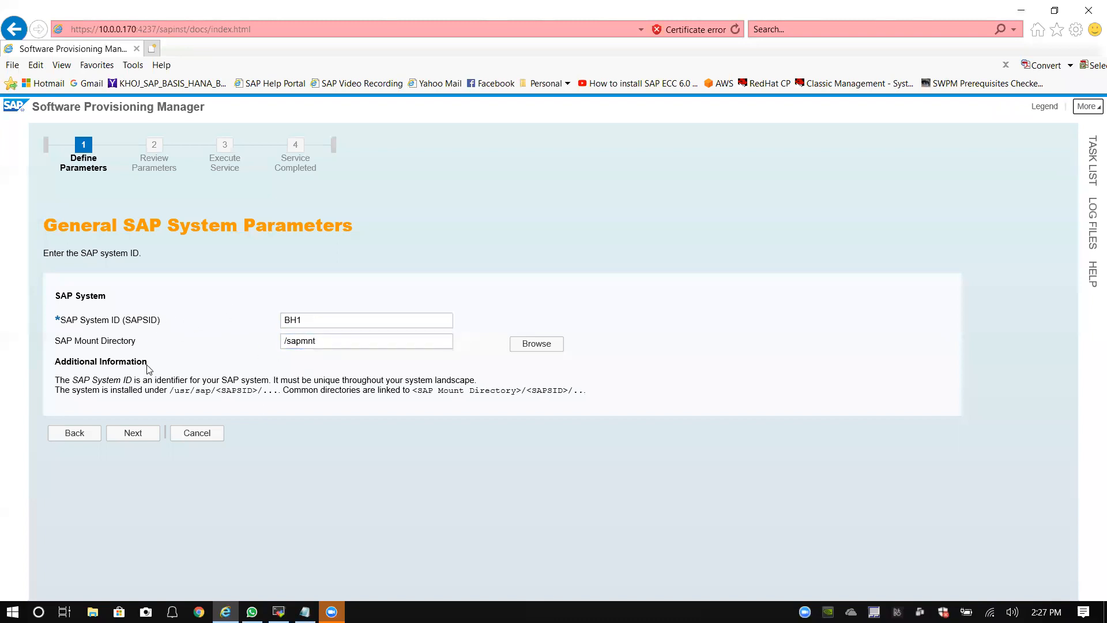
Step: Keep SAPSID BH1 with mount directory /sapmnt and continue to the DNS Domain Name step
click(140, 437)
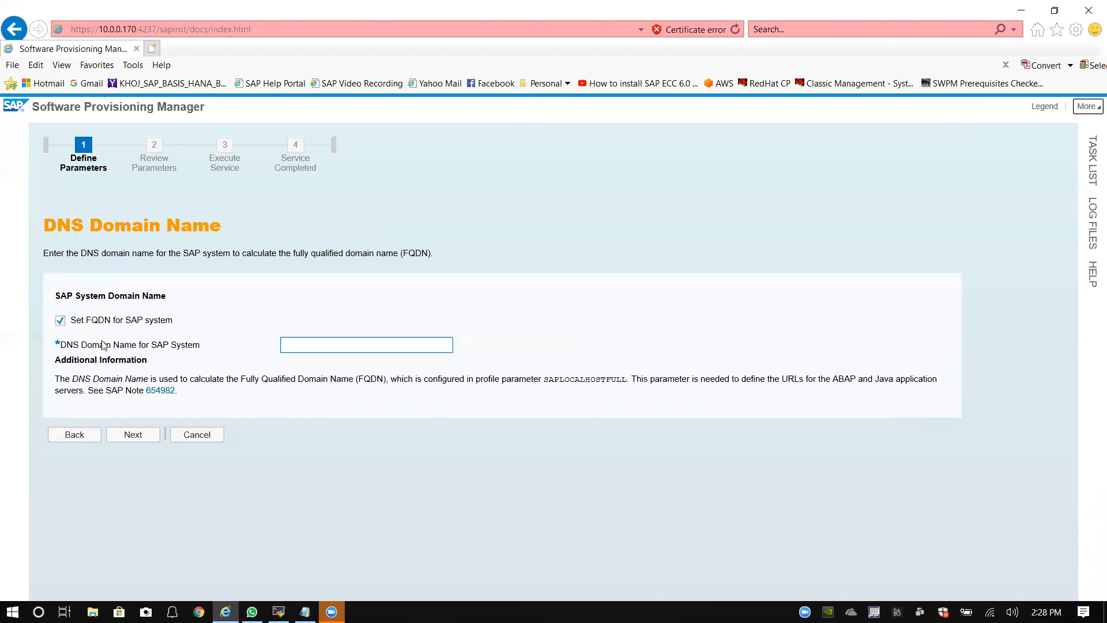
Step: Uncheck 'Set FQDN for SAP system' so no DNS domain name is needed
click(60, 321)
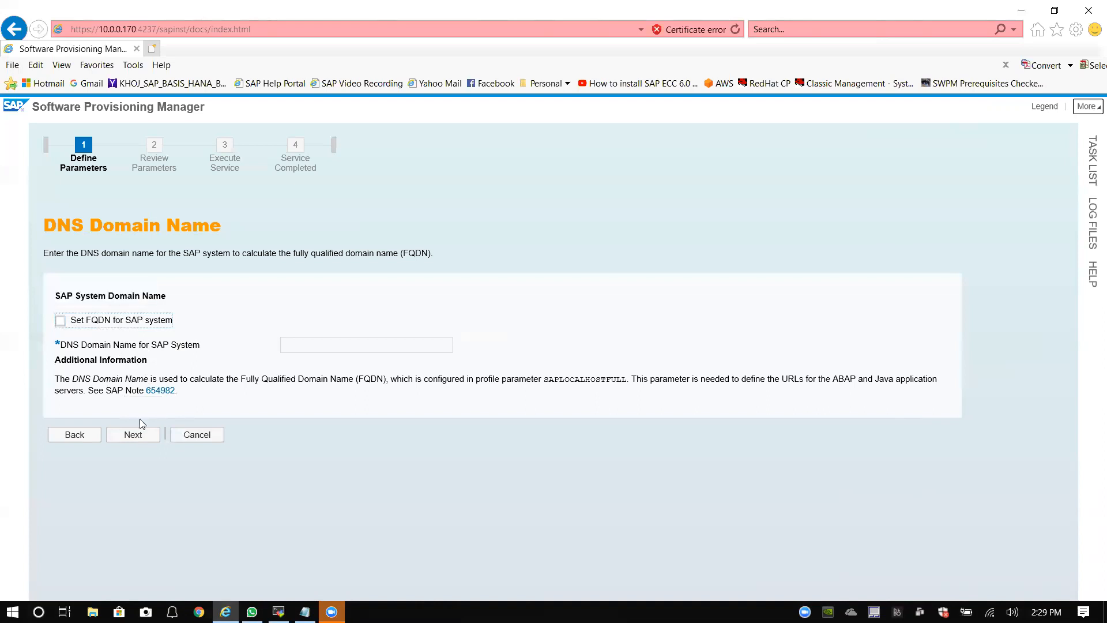
Step: Continue past DNS Domain Name and type the master password for all users
click(148, 438)
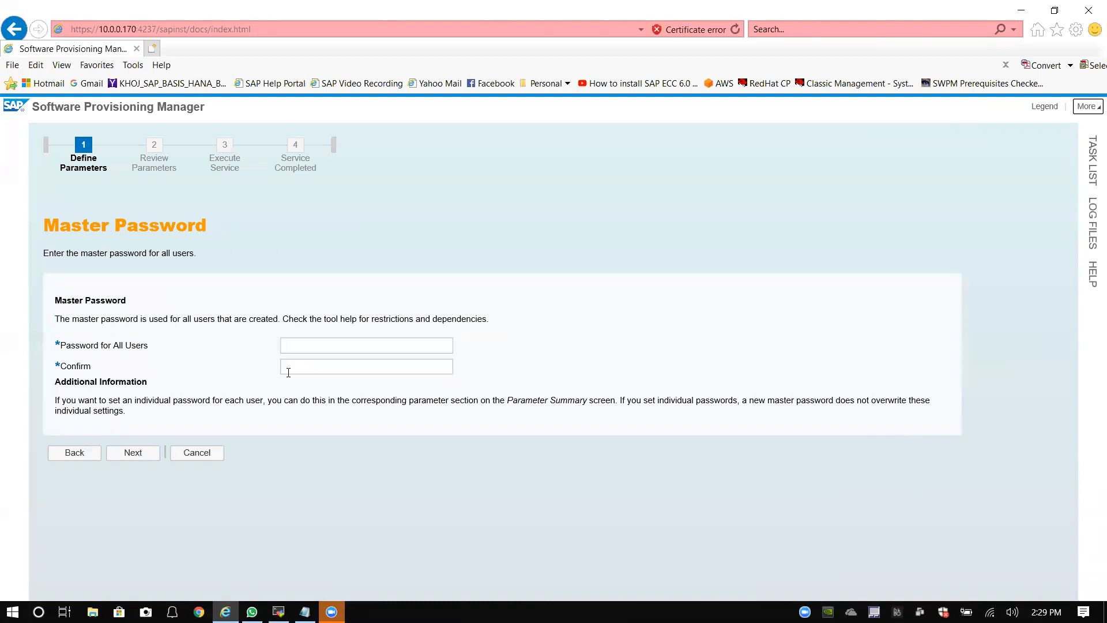
click(319, 352)
text(••••••••••)
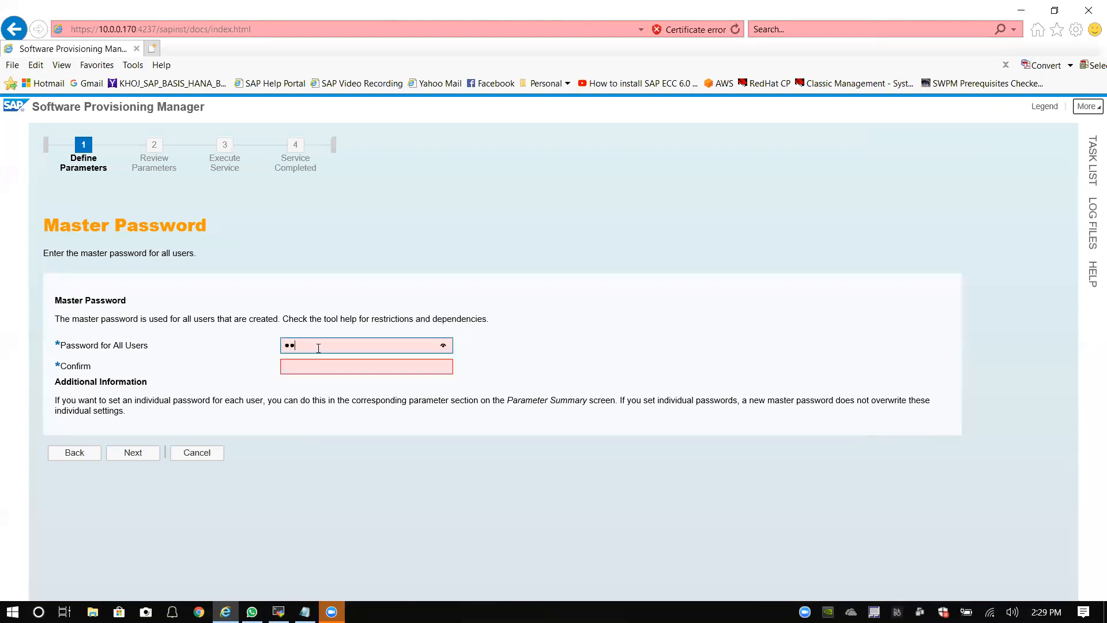
text(••••••••)
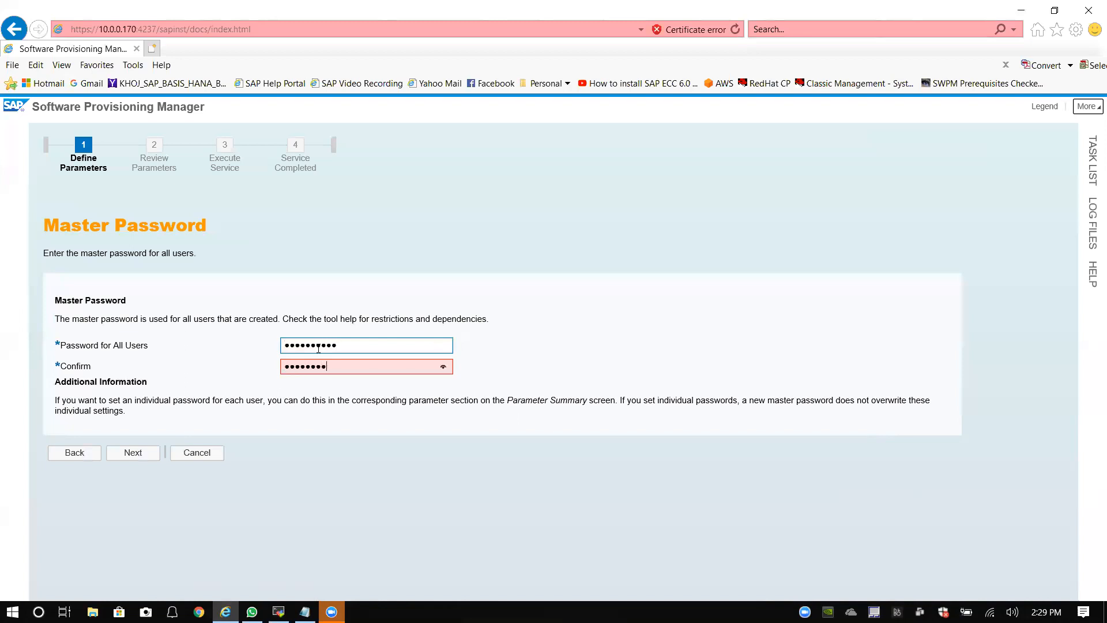
text(••)
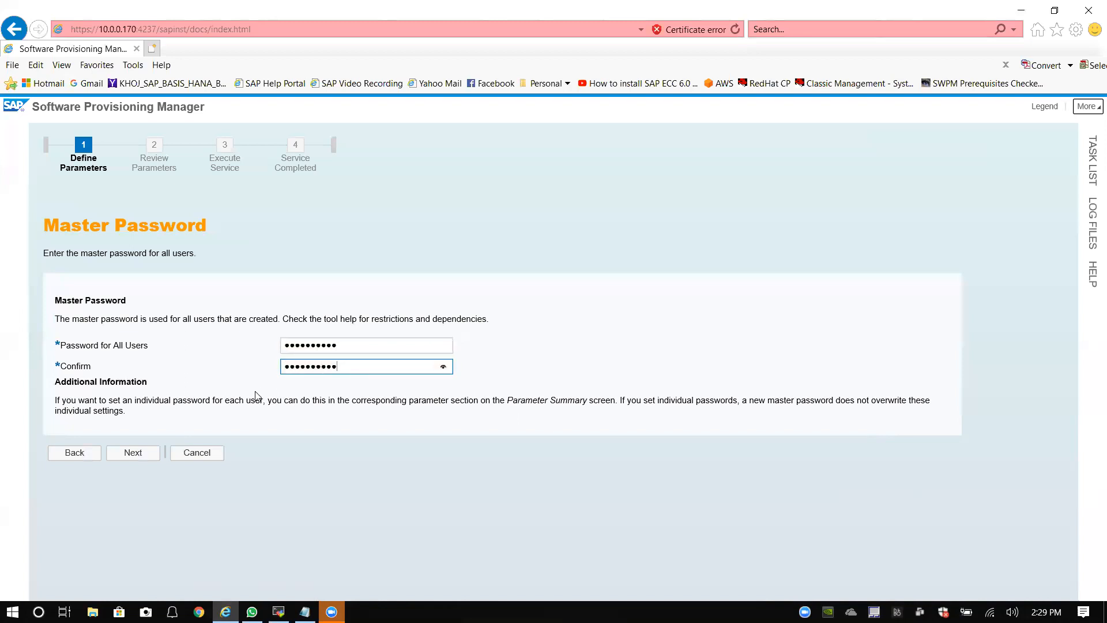
Step: Submit the master password and inspect the prefilled bh1adm password on Operating System Users
click(138, 454)
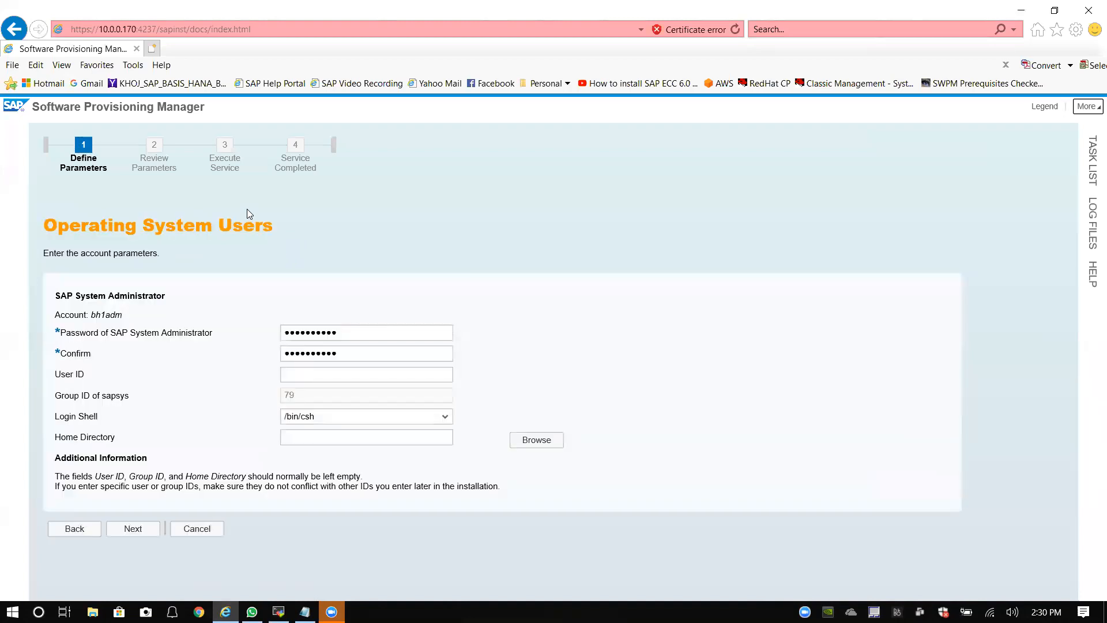
click(300, 336)
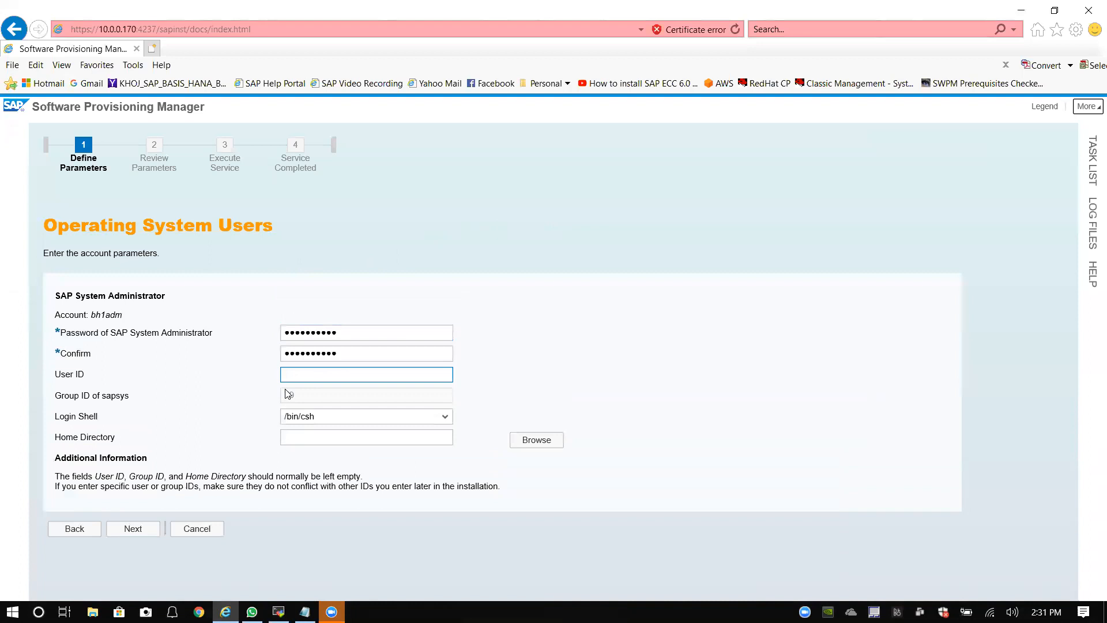
click(307, 376)
click(306, 373)
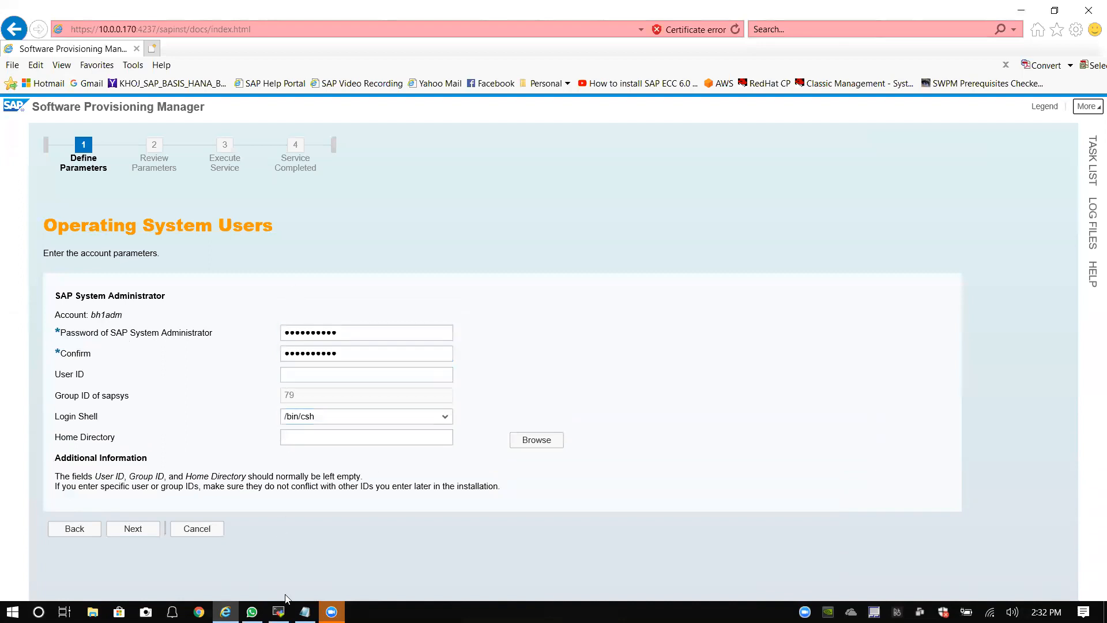
Step: Page through /etc/passwd with more in the BH1 terminal to the end of the account list
click(279, 611)
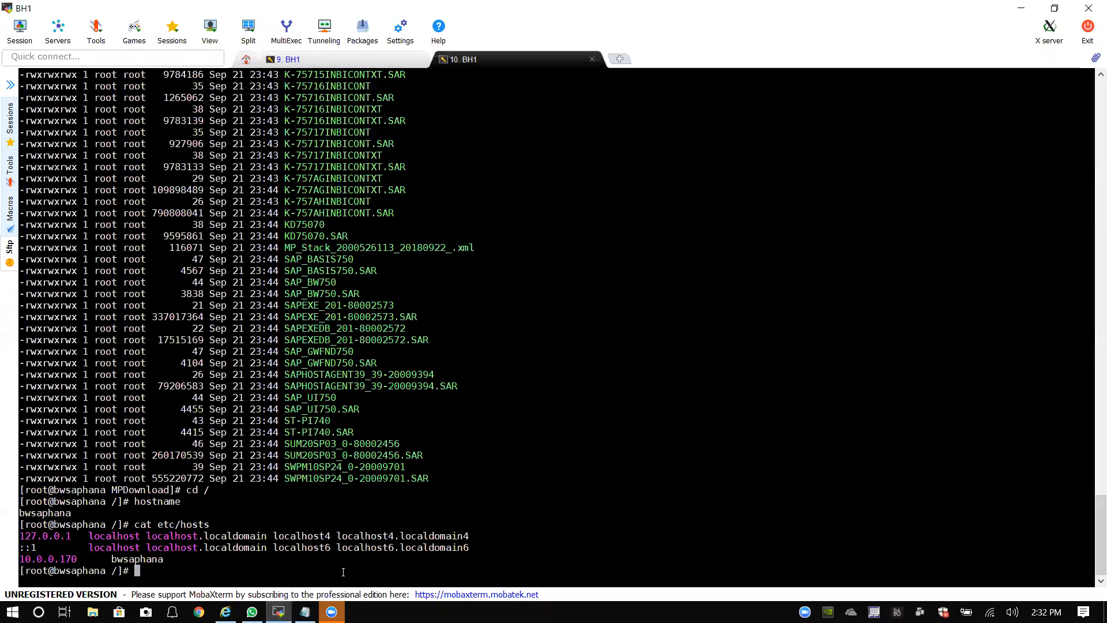
text(more etc/)
key(BackSpace)
key(BackSpace)
key(BackSpace)
key(BackSpace)
text(/etc/passwd)
key(Return)
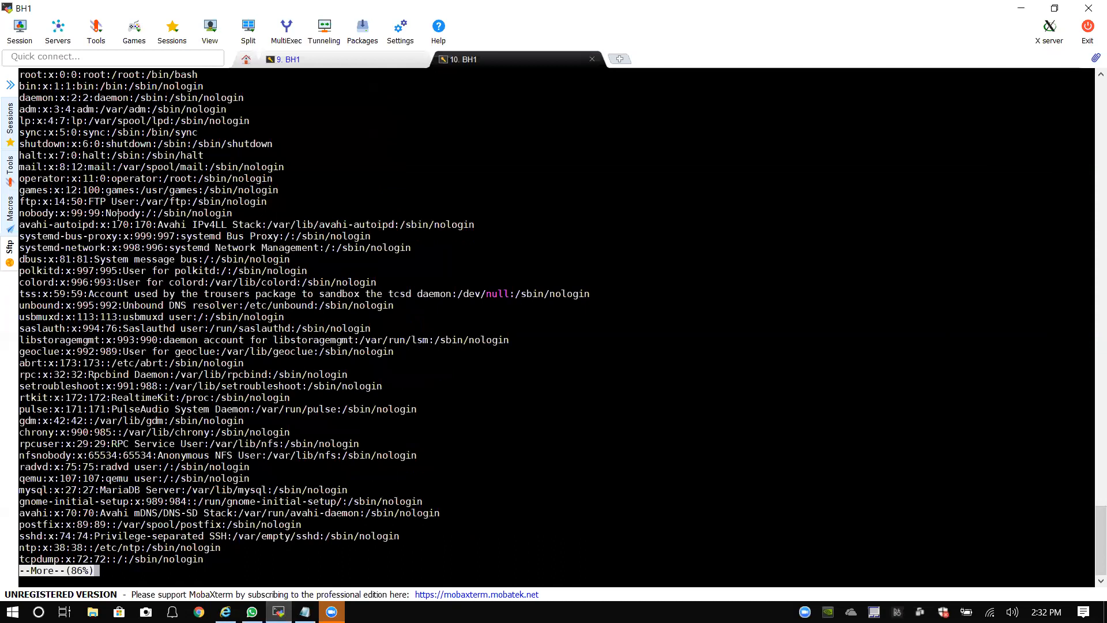
scroll(62, 155, up, 1)
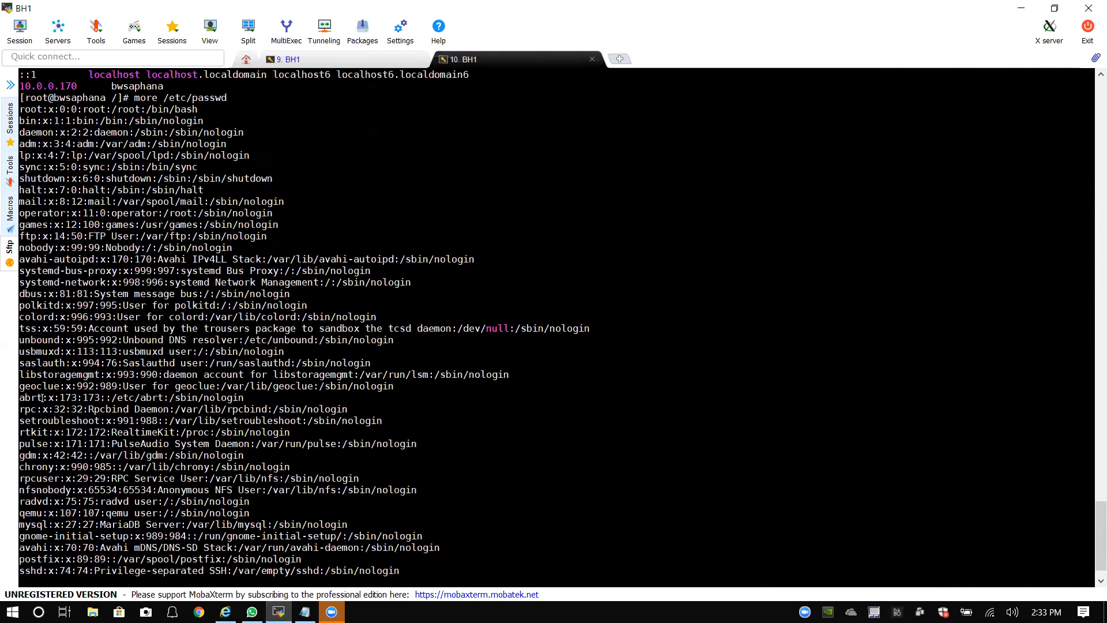
scroll(34, 468, down, 1)
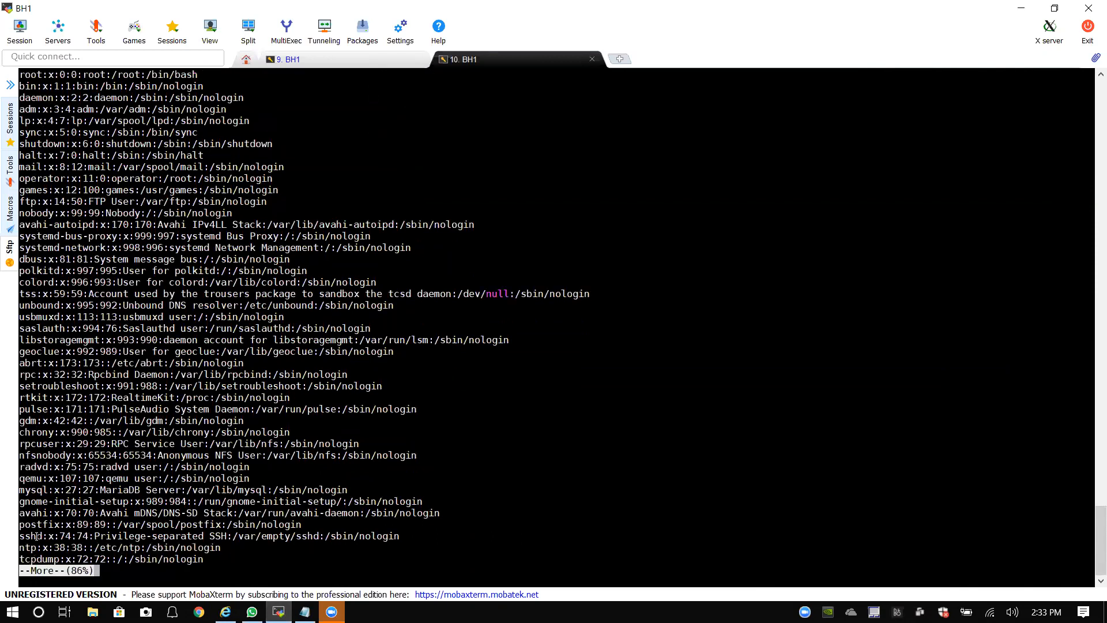
key(Return)
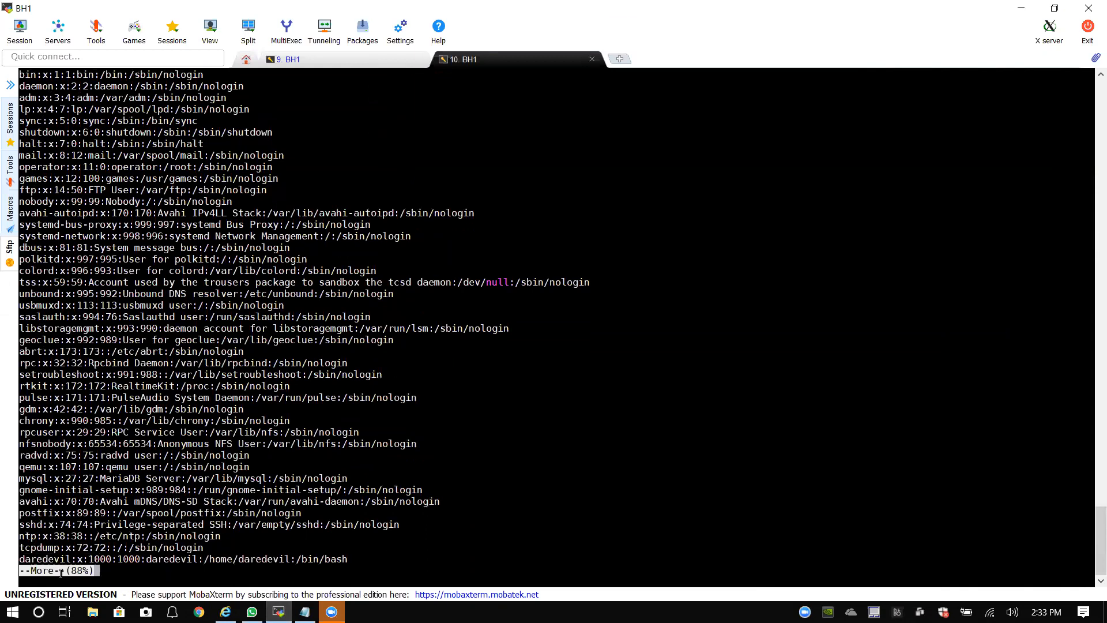
key(Return)
key(Return)
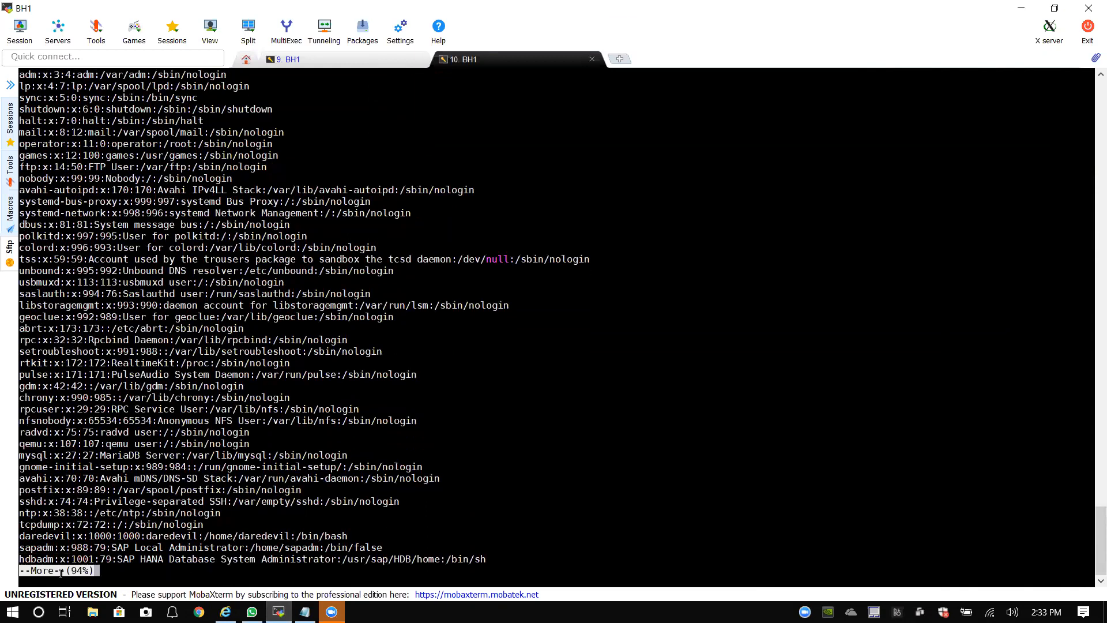
key(Return)
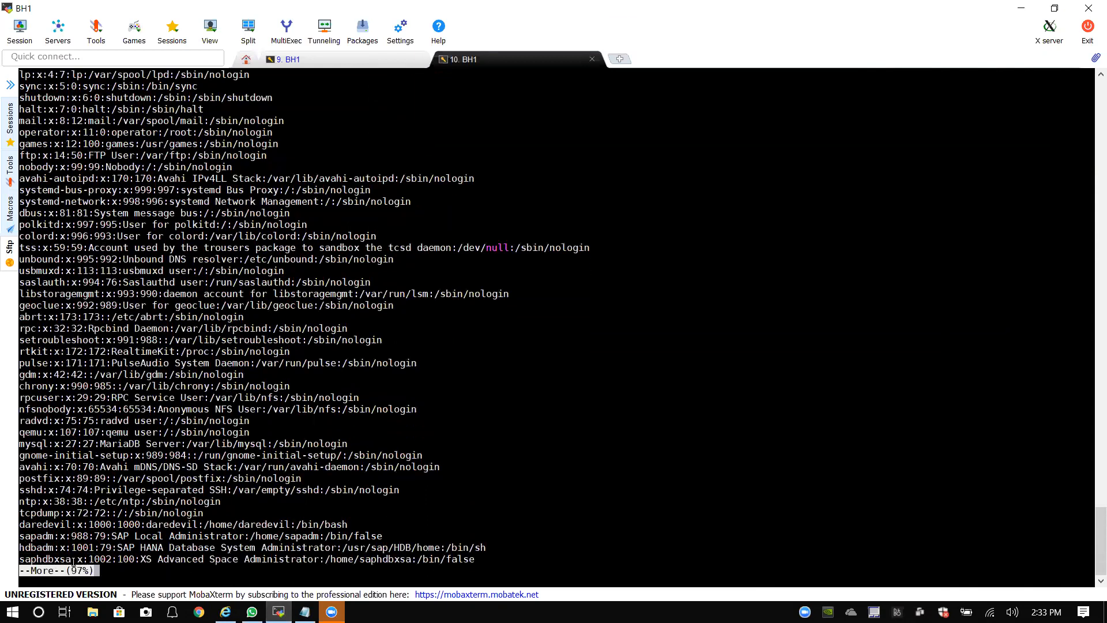
key(Return)
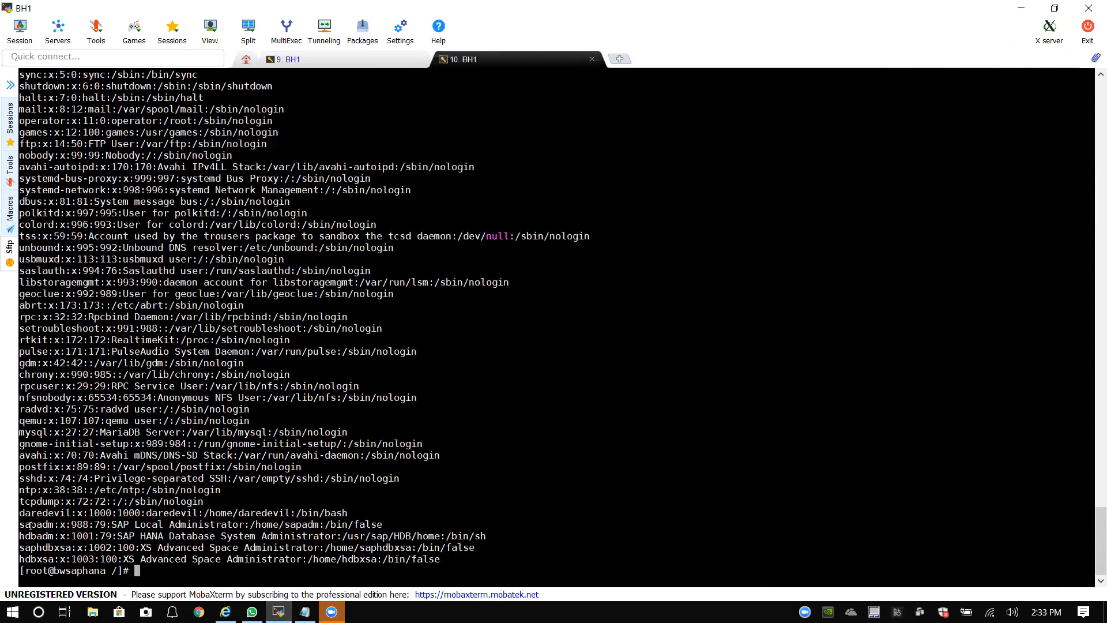
Step: Mark the hdbadm, saphdbxsa and sapadm entries to note their user IDs
drag(20, 536, 93, 537)
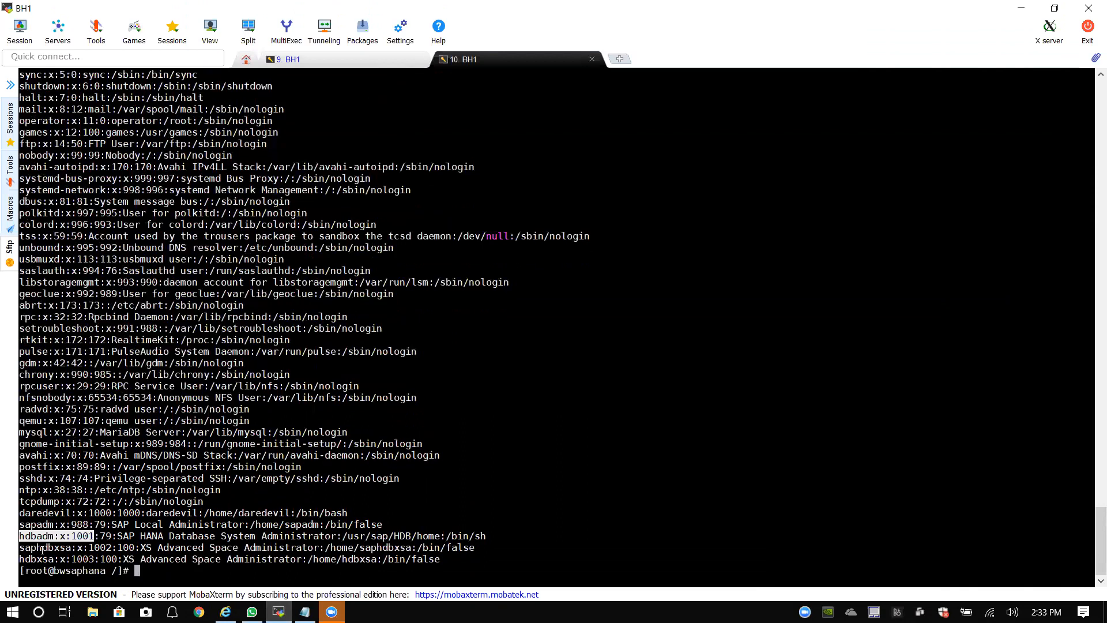
drag(20, 547, 117, 548)
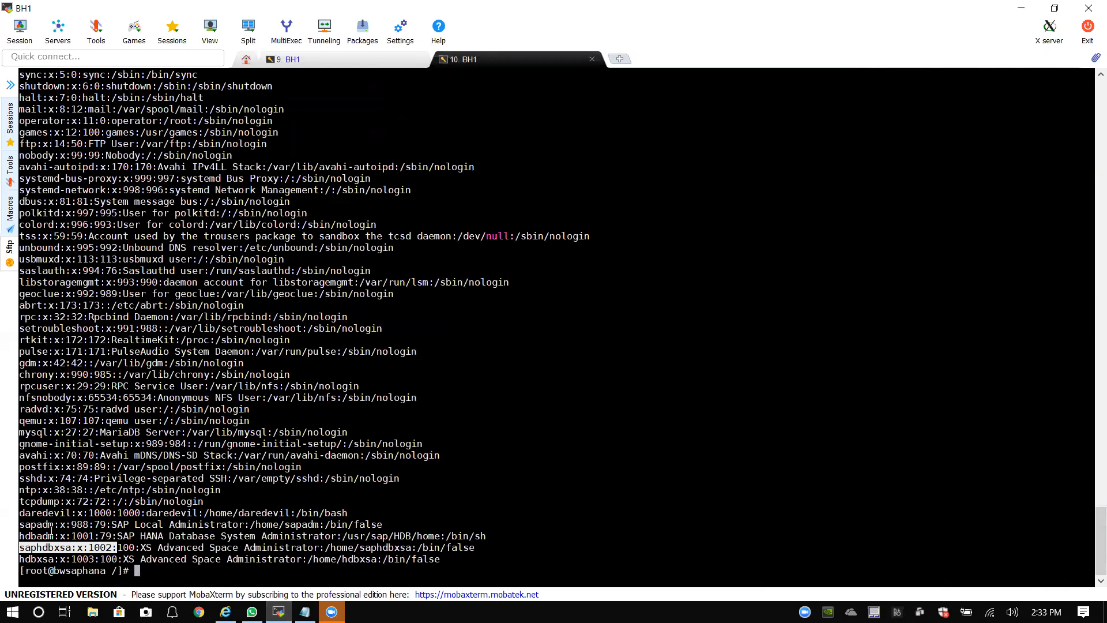
drag(23, 524, 60, 527)
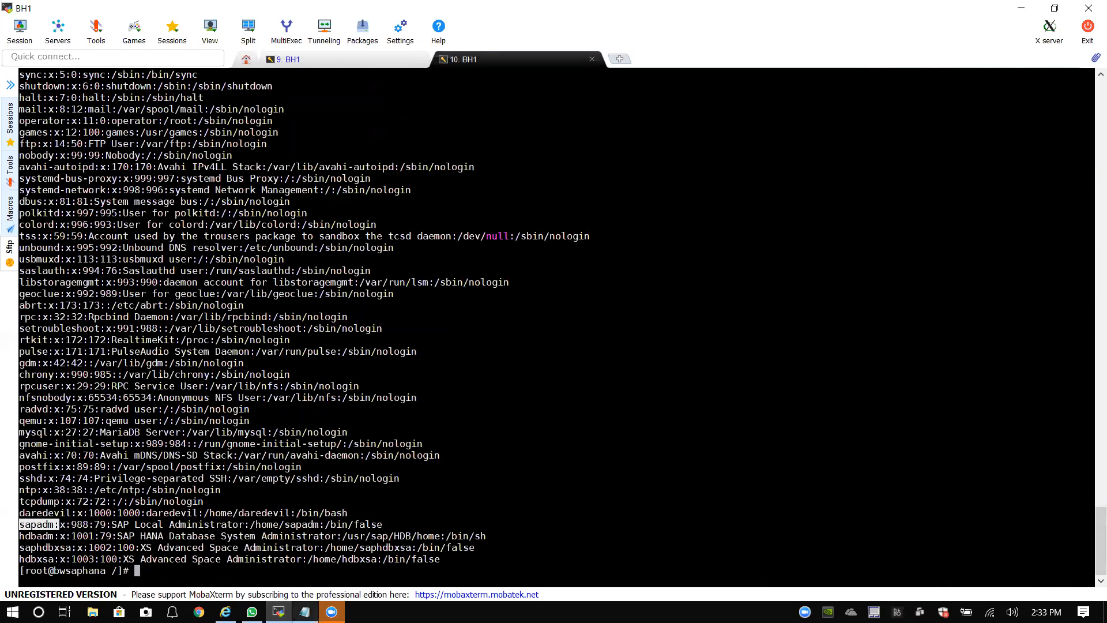
mouse_move(278, 612)
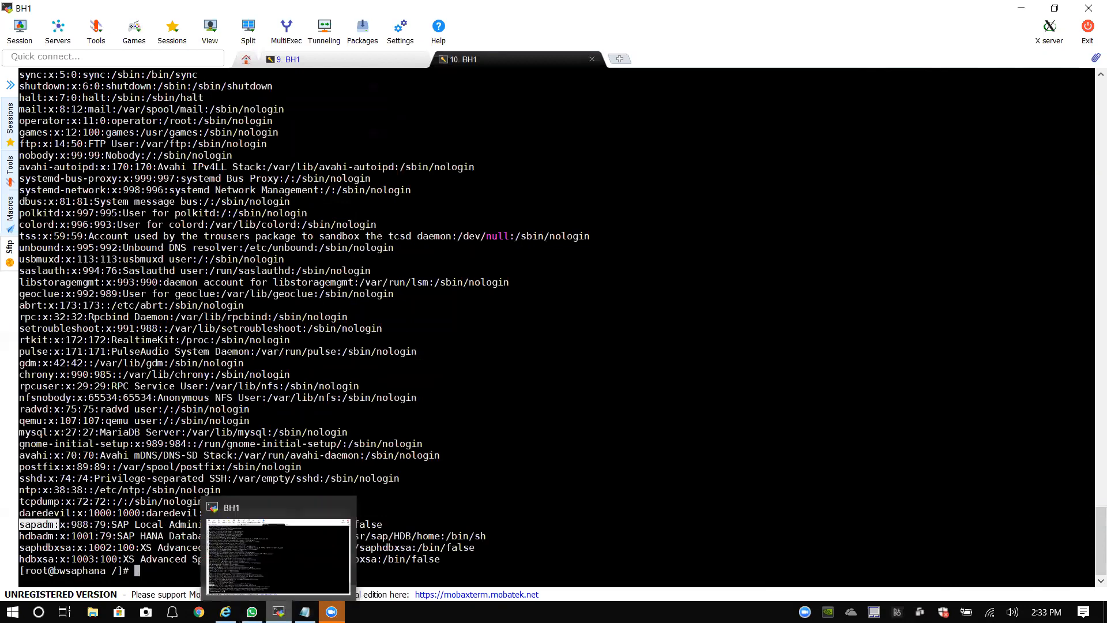
click(225, 612)
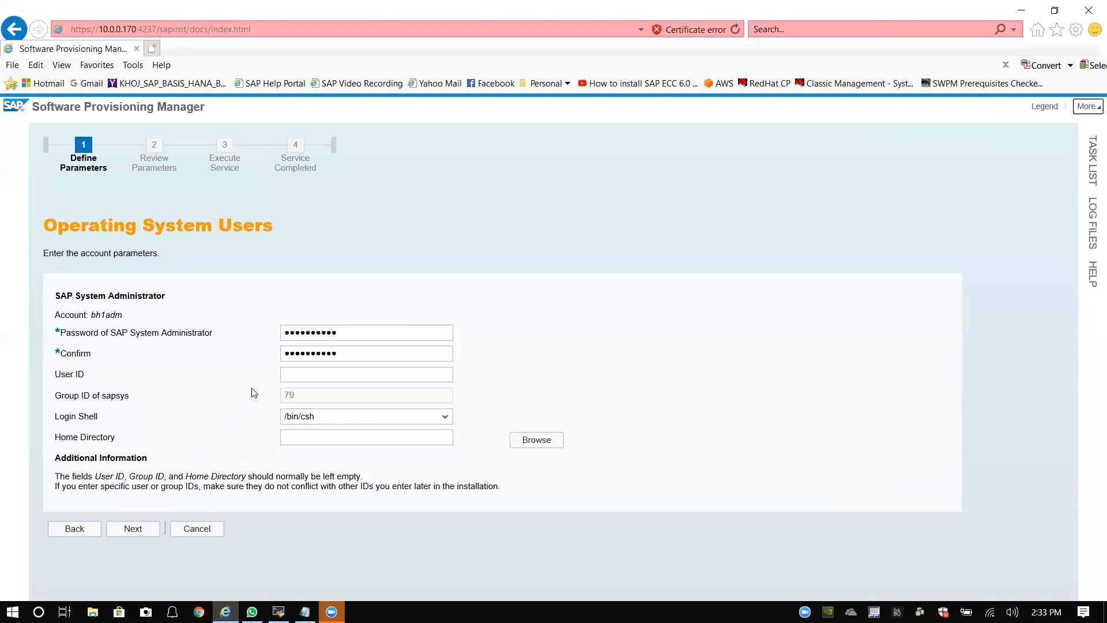
click(85, 441)
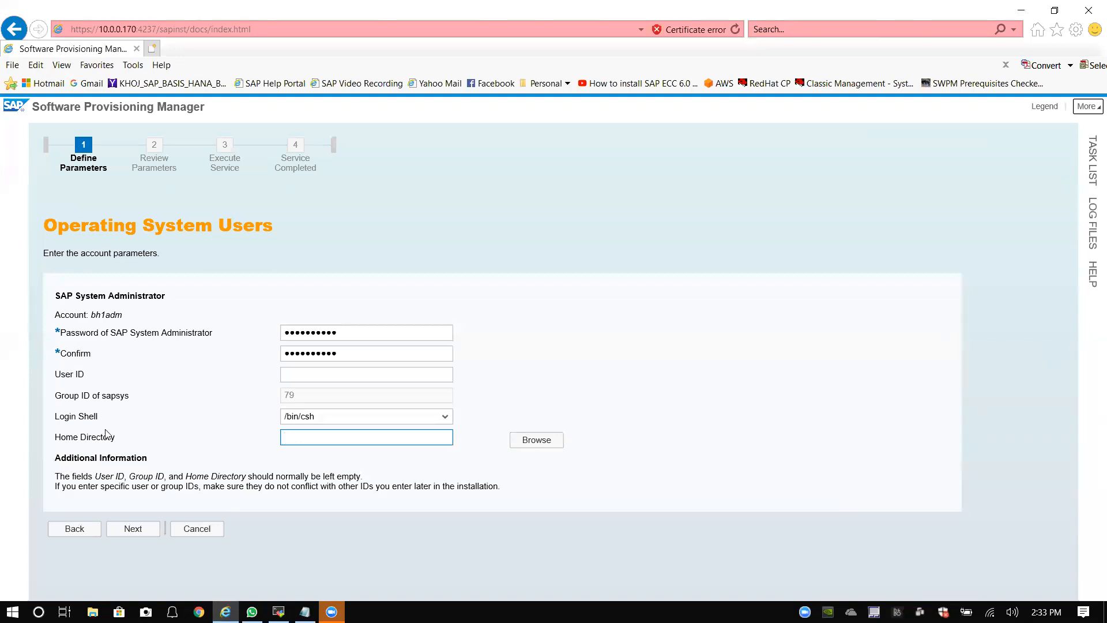
drag(95, 315, 135, 323)
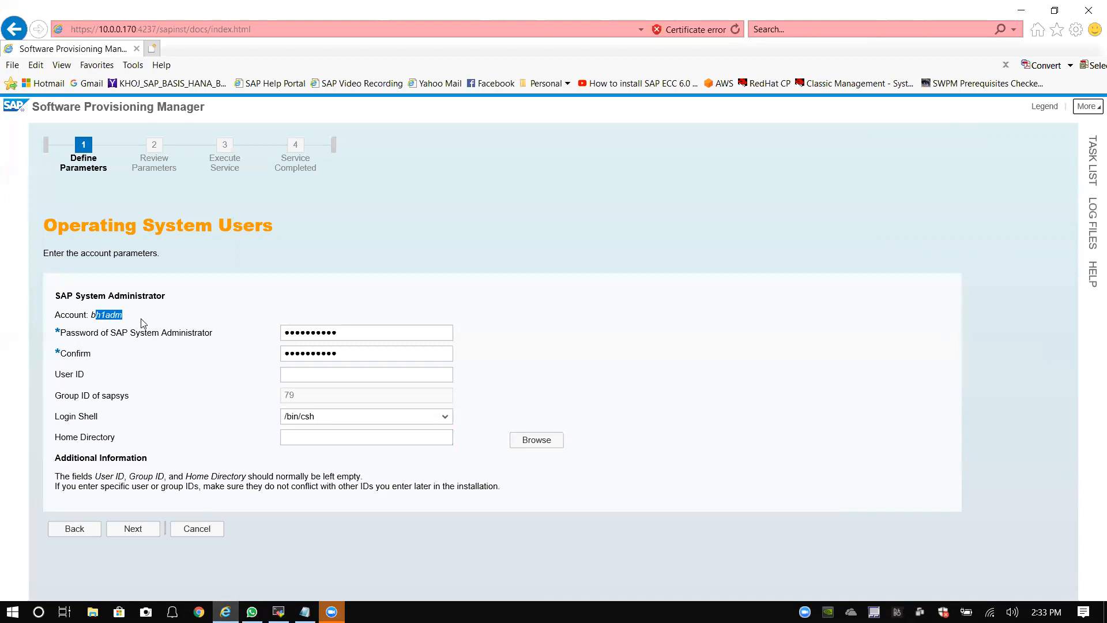
click(122, 316)
drag(121, 316, 94, 315)
click(139, 321)
click(280, 610)
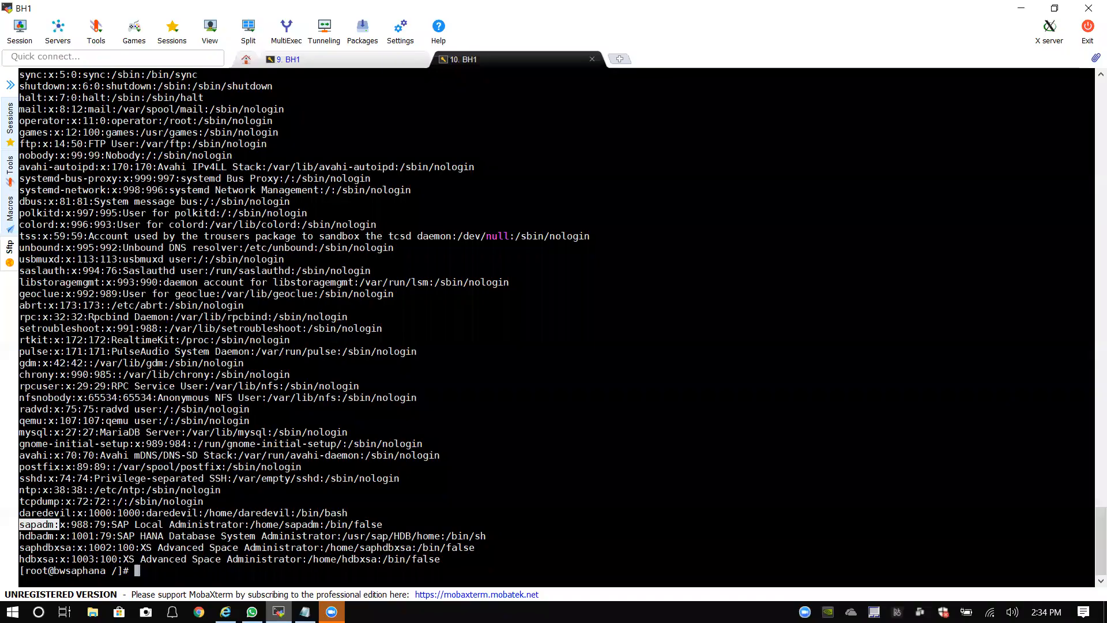
click(294, 577)
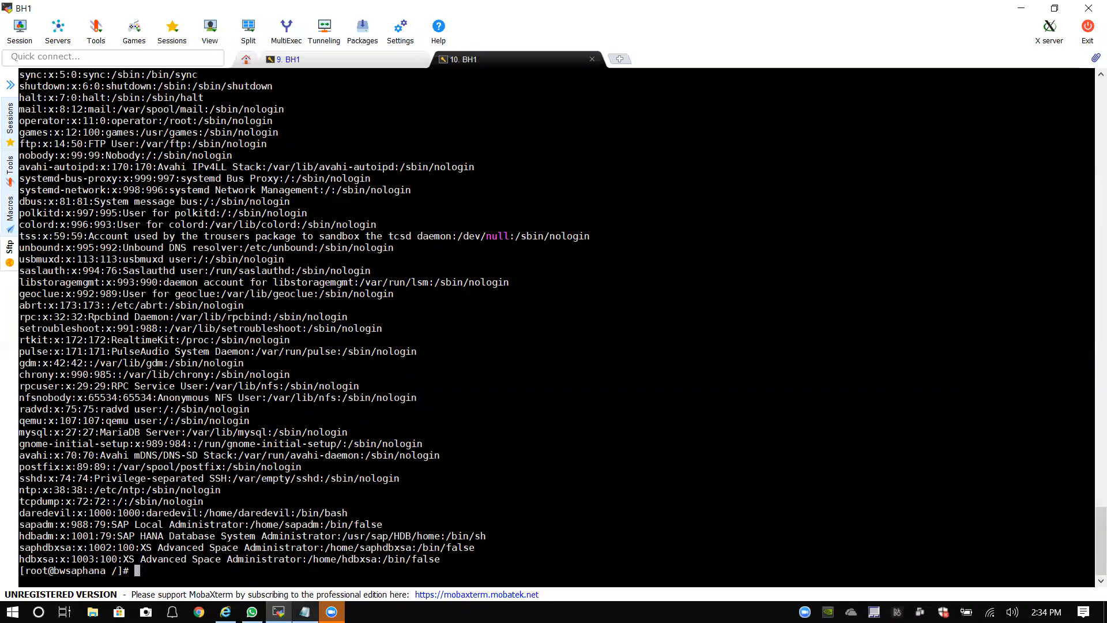
click(226, 611)
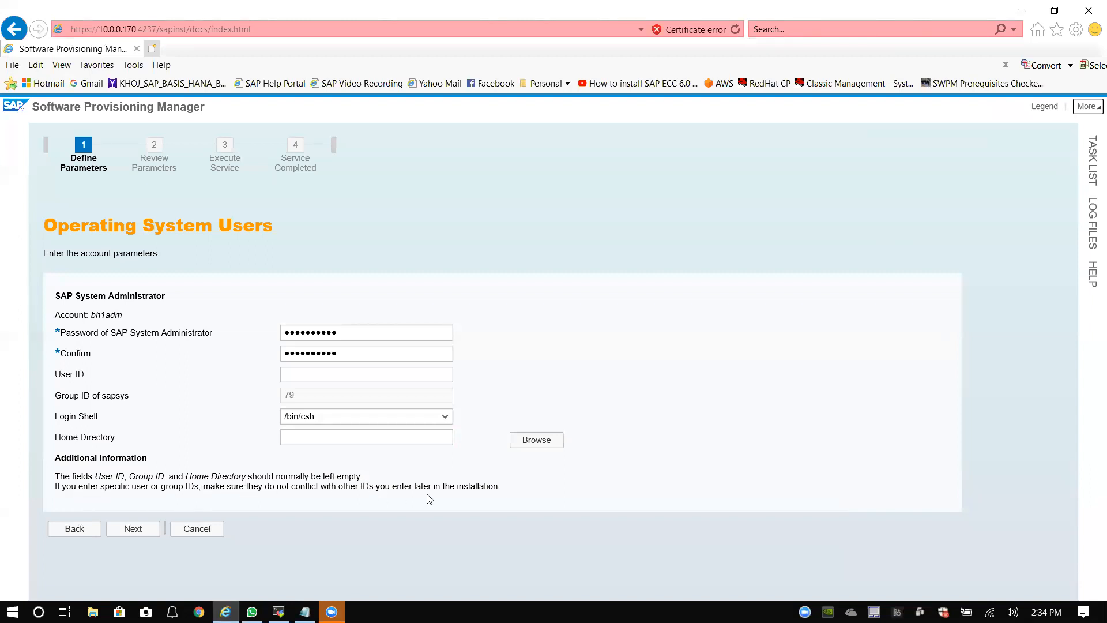
Step: Review the bh1adm account and password fields, then continue to Database for SAP System
click(172, 333)
click(99, 316)
drag(92, 316, 128, 323)
click(95, 316)
double_click(95, 315)
click(153, 361)
click(132, 533)
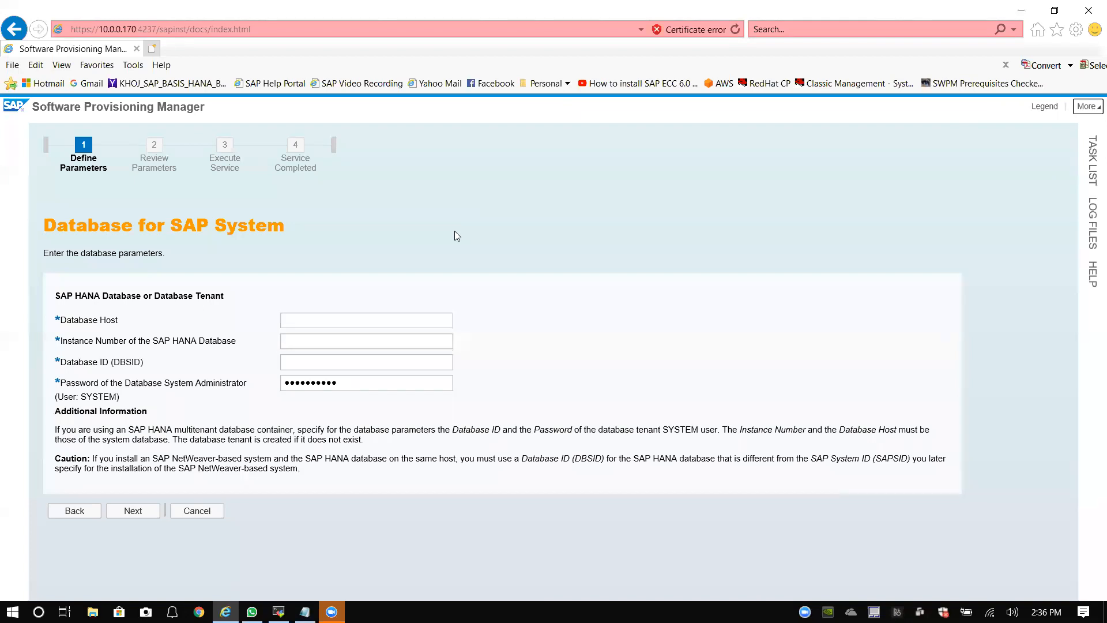
Step: Enter database host bwsaphana, replacing the mistaken BH1, and instance number 00
click(310, 318)
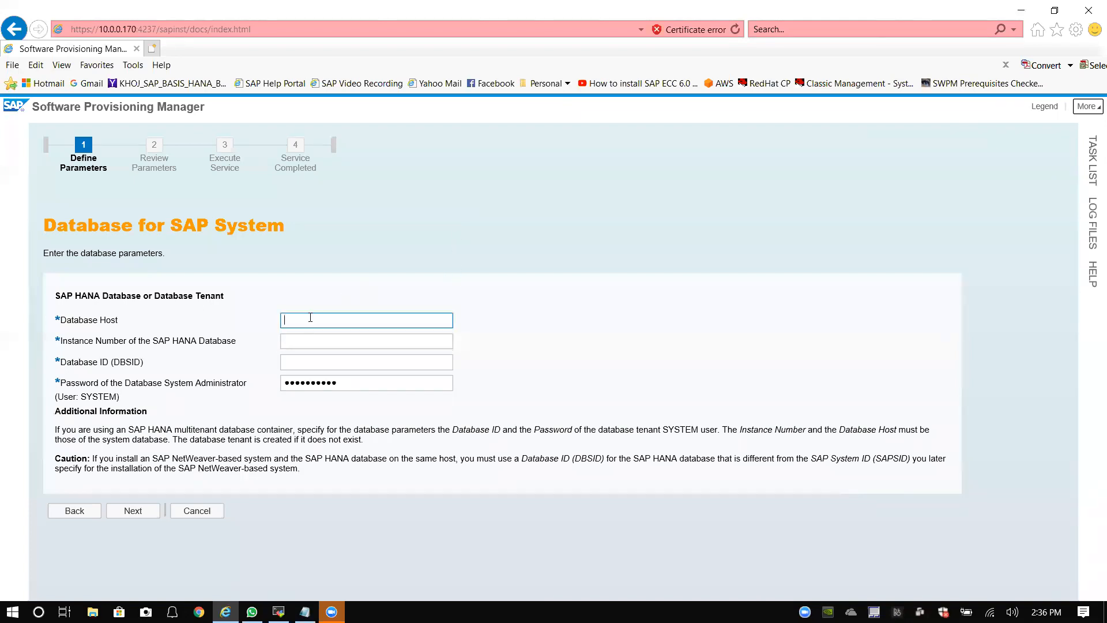
text(bh1)
key(BackSpace)
key(BackSpace)
key(BackSpace)
text(BH1)
click(312, 341)
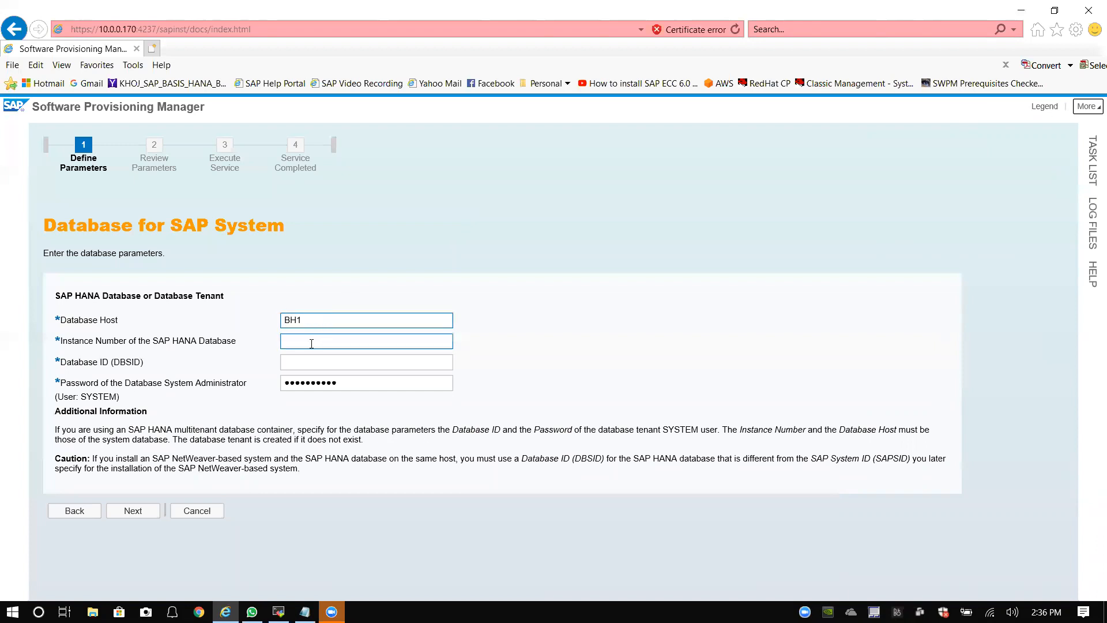
text(00)
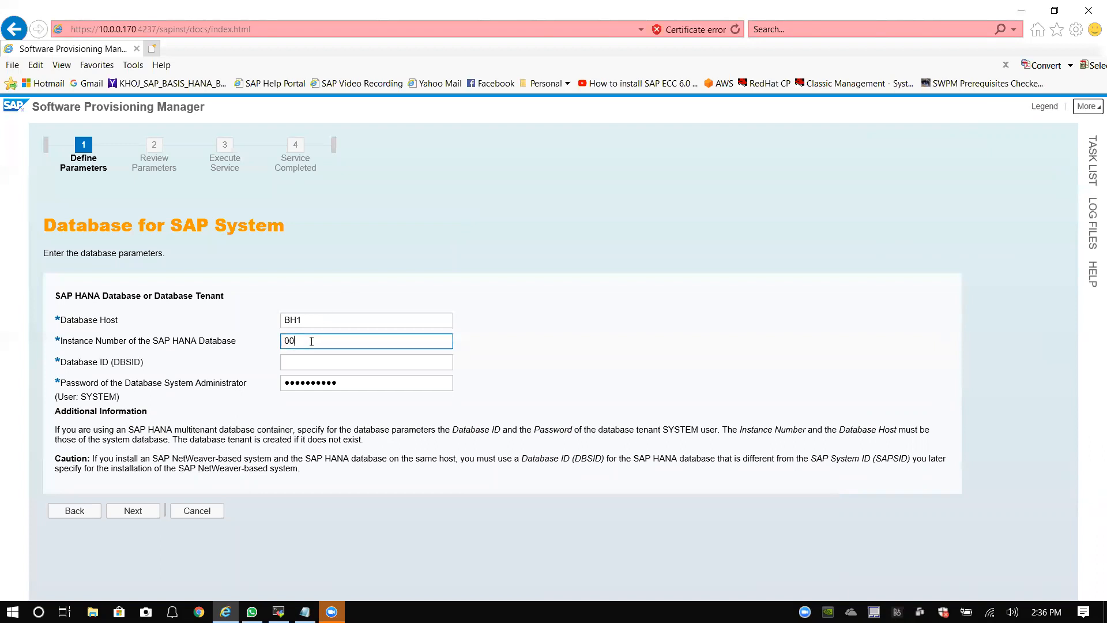
click(311, 321)
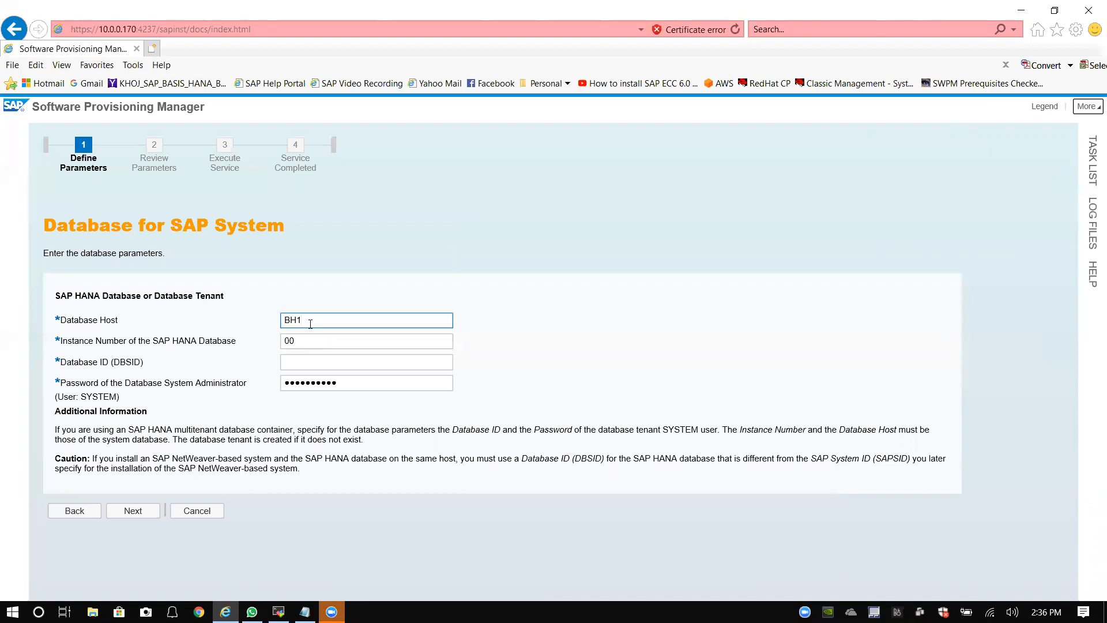
key(BackSpace)
key(BackSpace)
key(BackSpace)
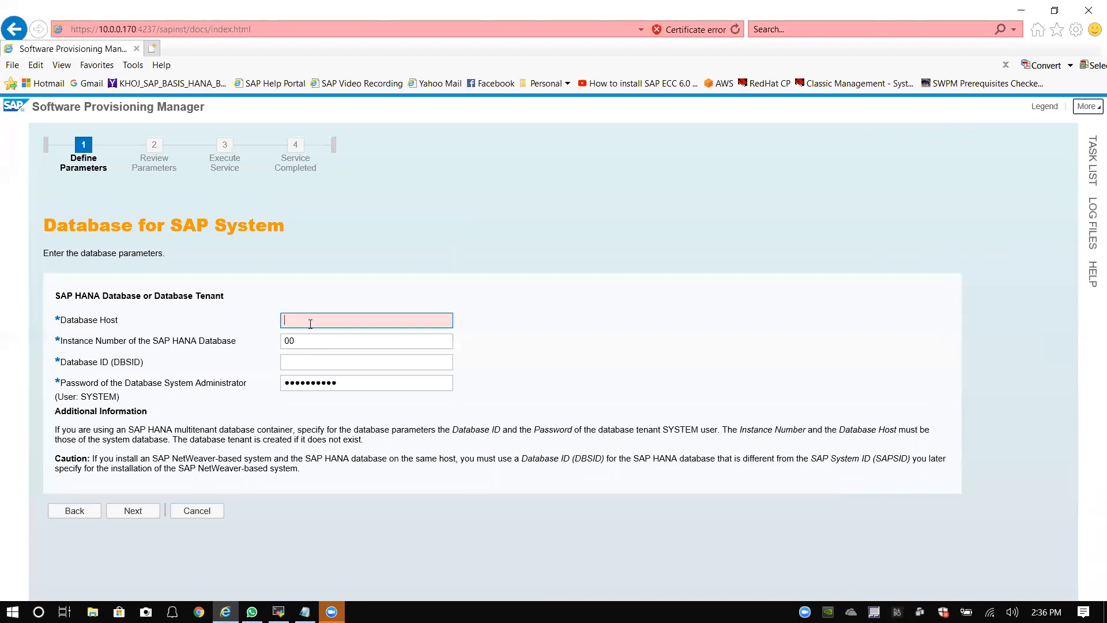
text(bwsaphana)
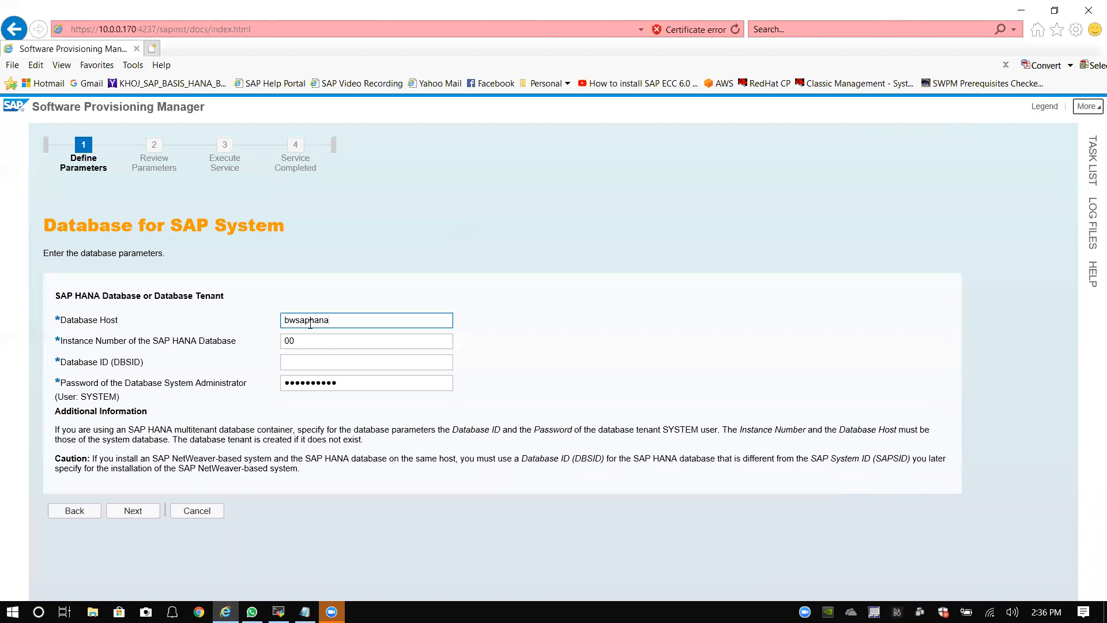
click(310, 363)
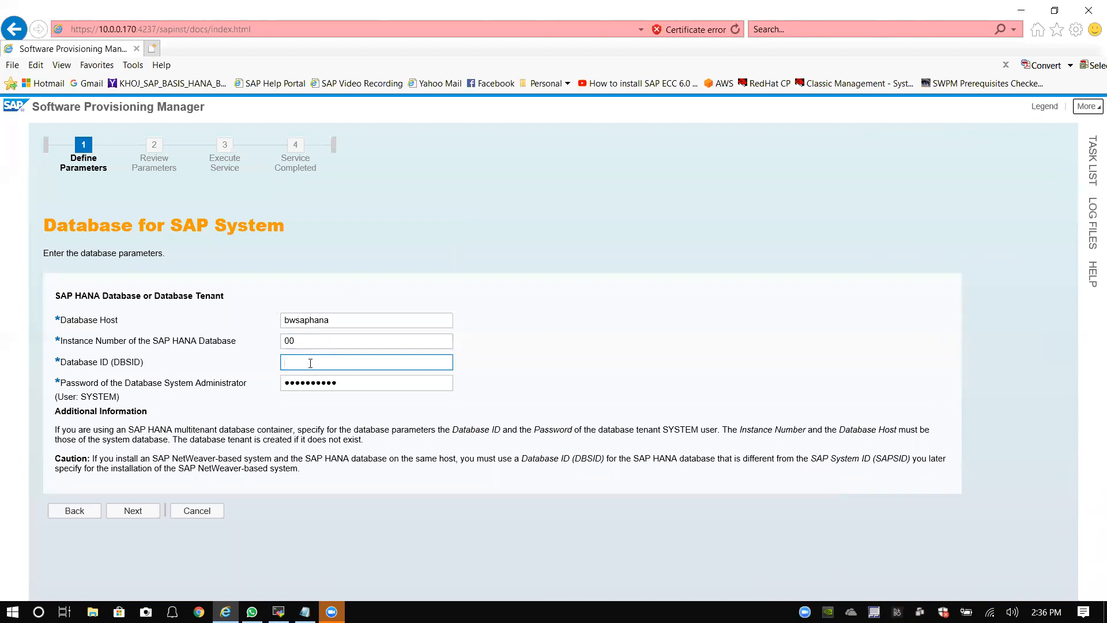
Step: Recheck the host name bwsaphana, then enter BH1 as the Database ID (DBSID)
double_click(306, 320)
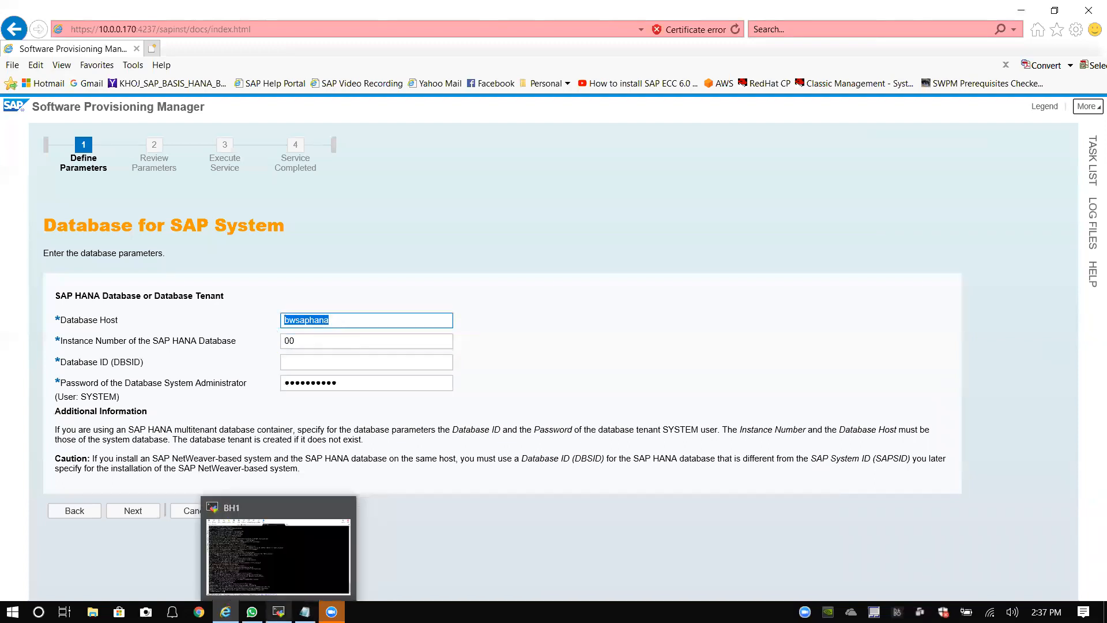
click(279, 612)
key(alt+Tab)
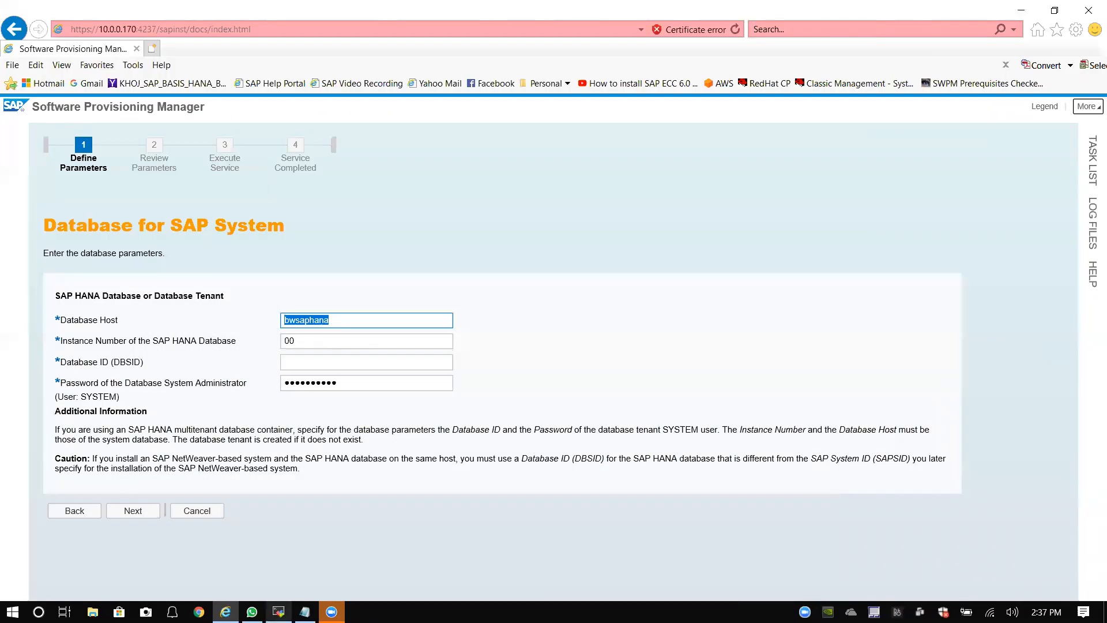
mouse_move(347, 322)
mouse_down()
mouse_move(276, 328)
mouse_move(346, 324)
mouse_move(308, 326)
mouse_move(332, 321)
mouse_up()
click(284, 326)
click(308, 358)
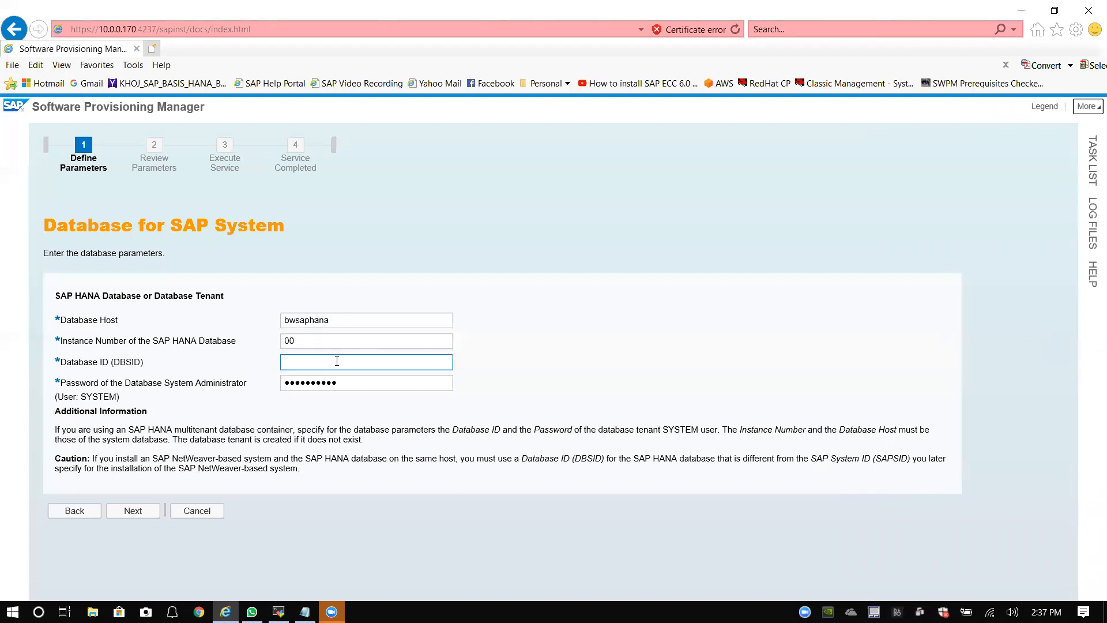
text(BH1)
Step: Replace the Database ID BH1 with HDB on the Database for SAP System page
drag(155, 296, 231, 299)
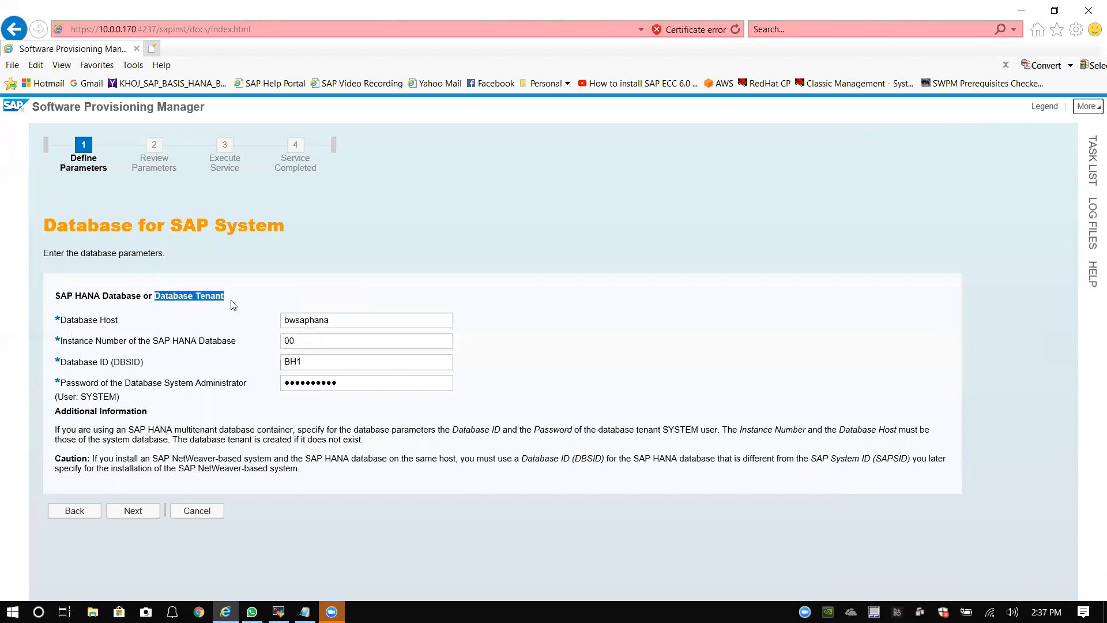
drag(303, 362, 250, 365)
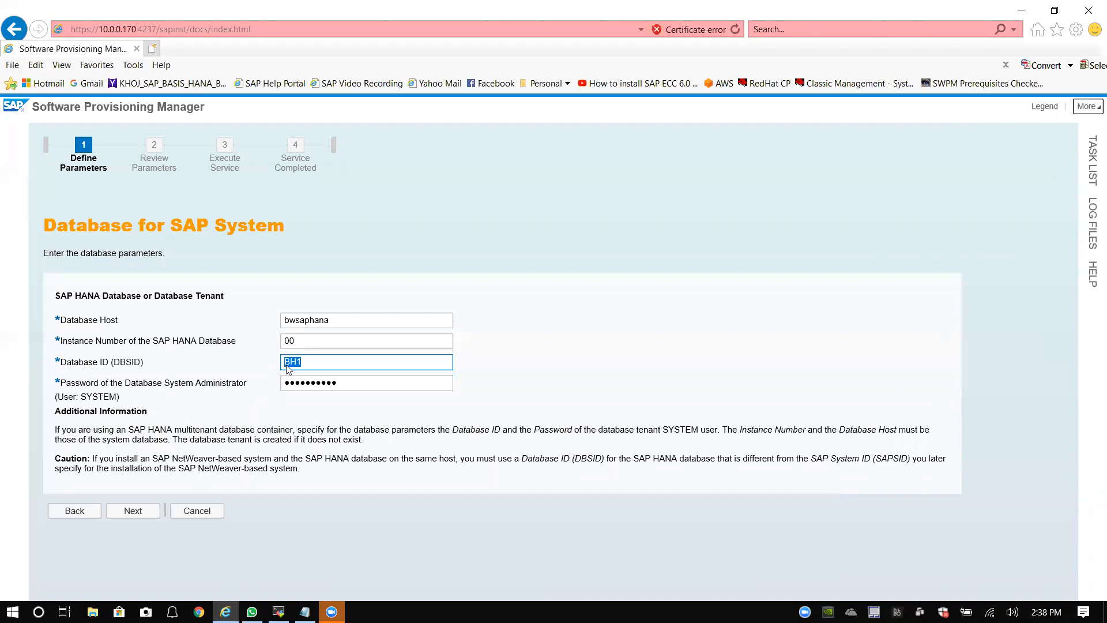
text(HDB)
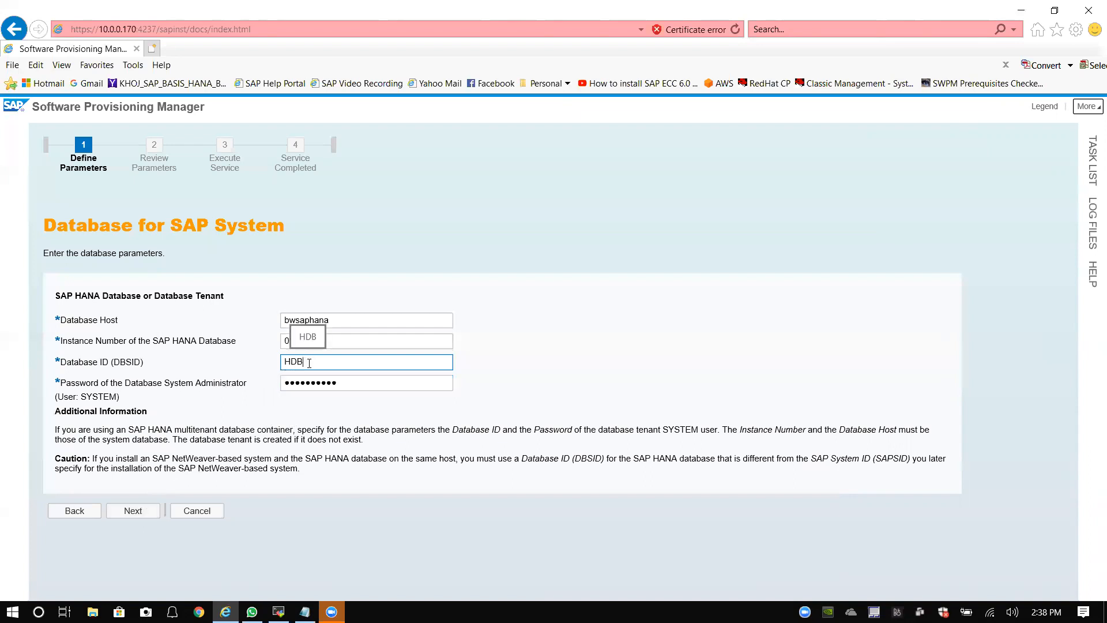
Step: Launch SAP HANA Studio from the desktop using the default workspace
click(1021, 16)
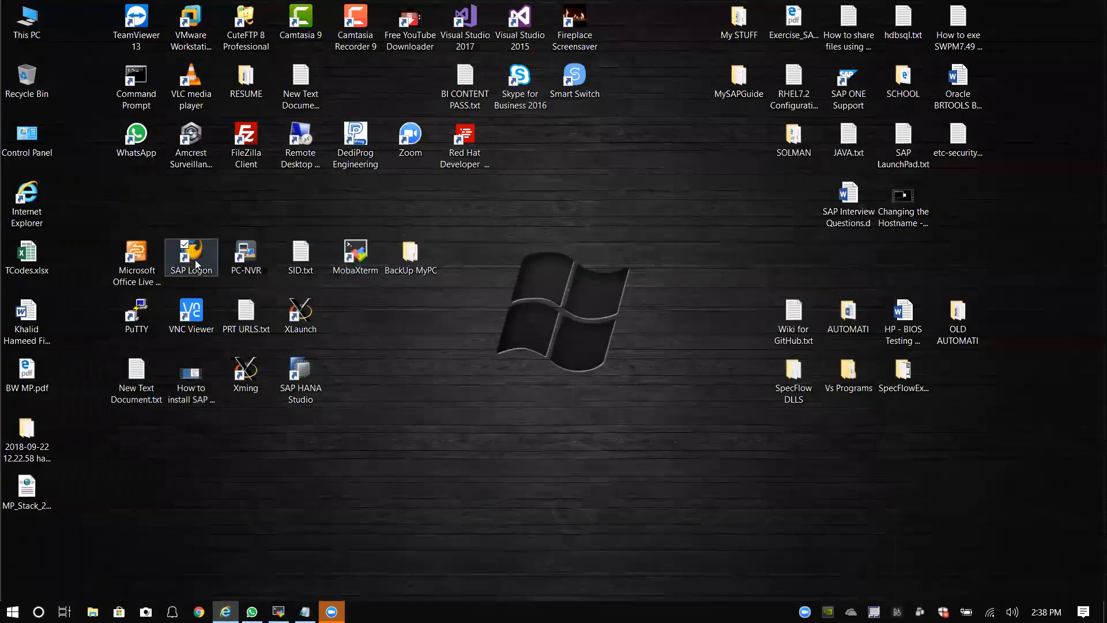
click(197, 265)
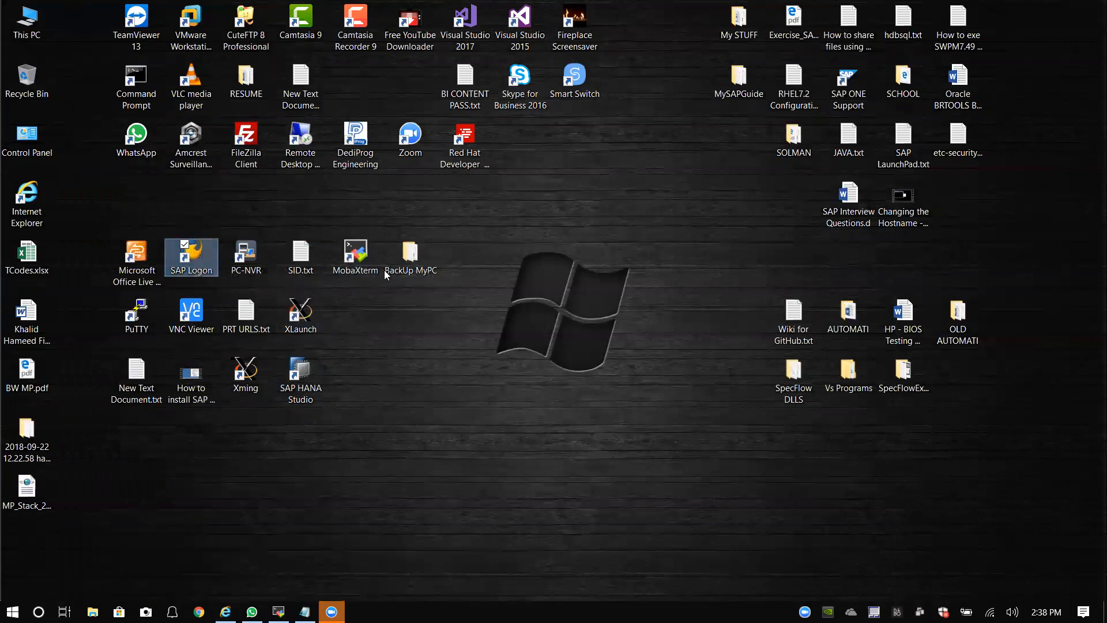
double_click(314, 385)
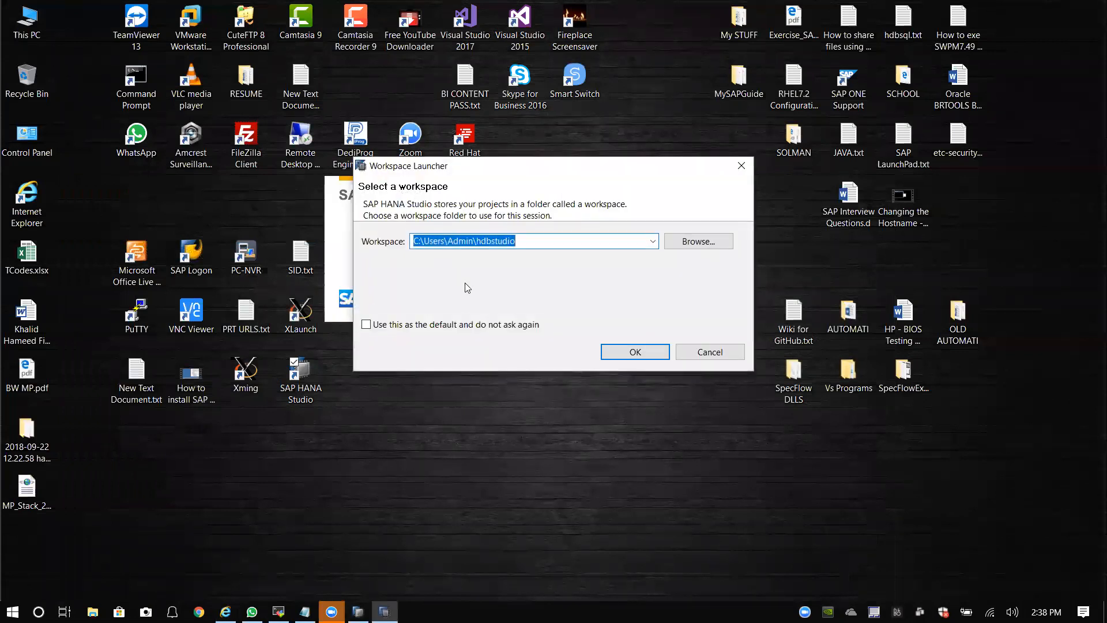
click(631, 351)
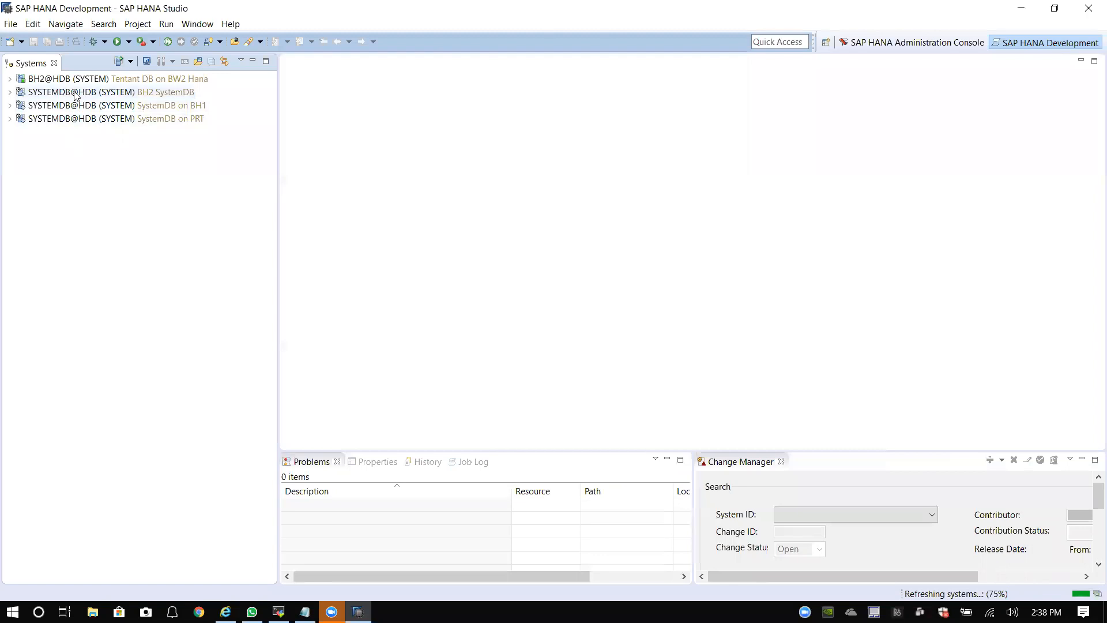
Step: Expand the BH2@HDB system and open its system overview
click(9, 79)
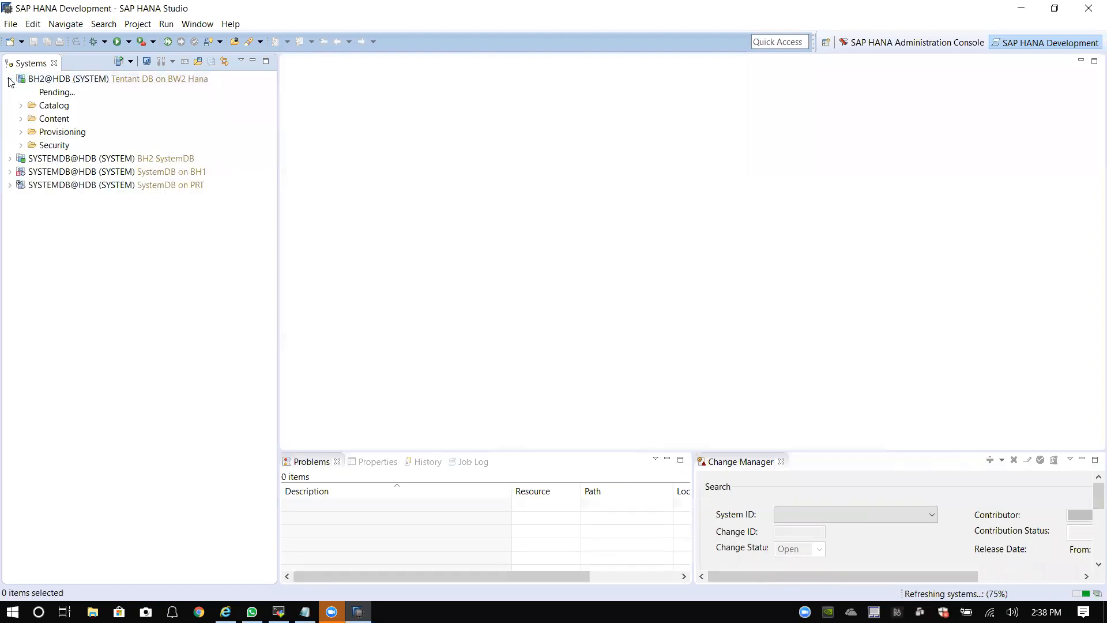
click(109, 79)
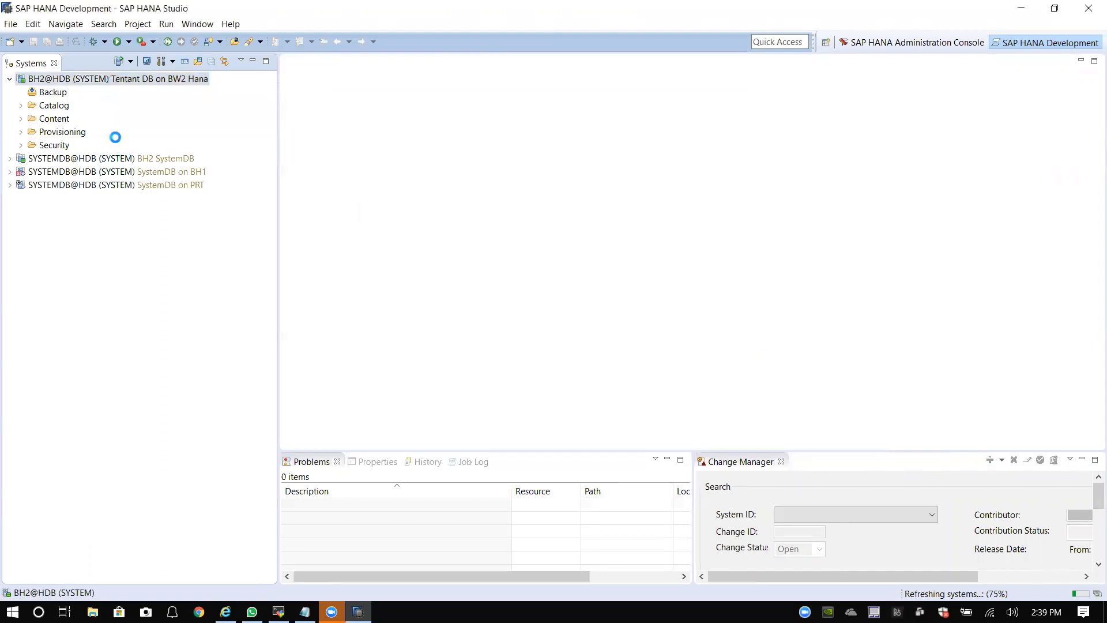
double_click(109, 80)
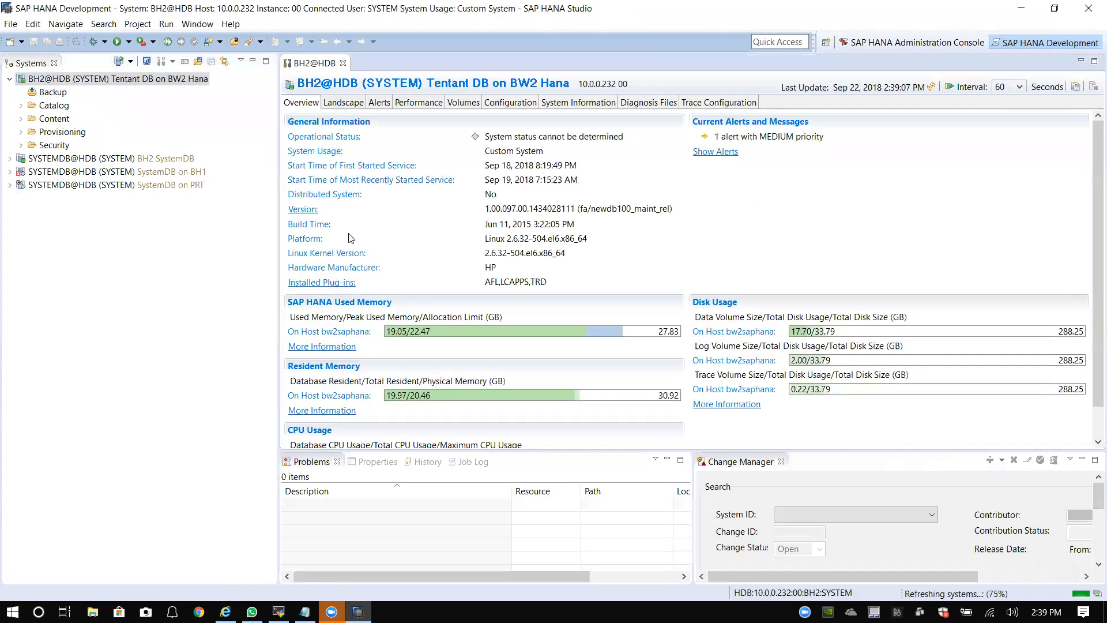
right_click(162, 81)
mouse_move(242, 116)
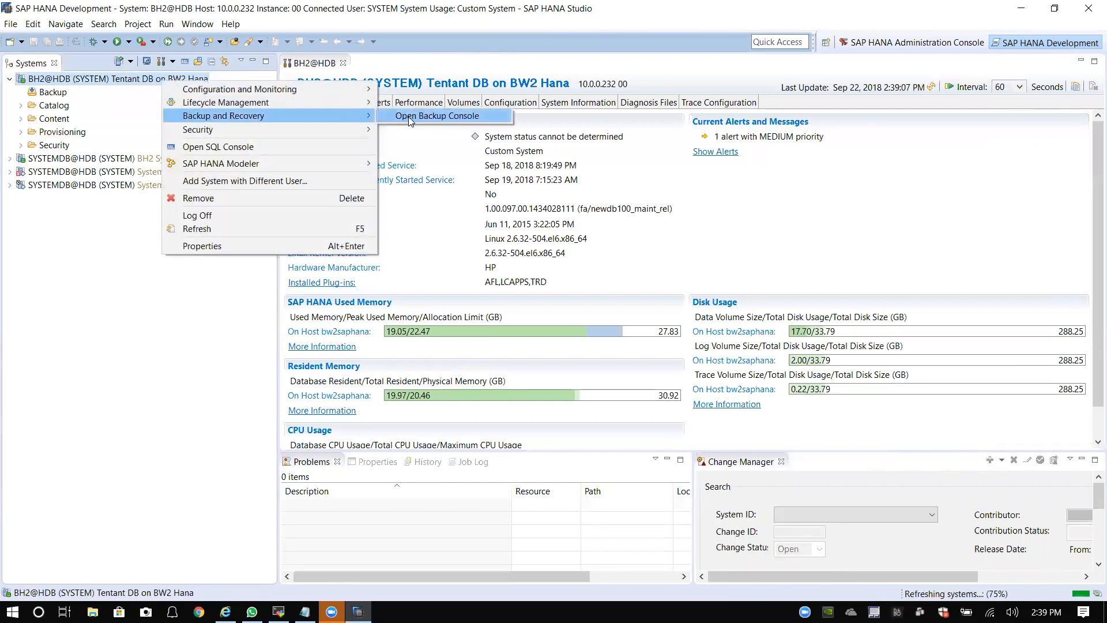
click(101, 82)
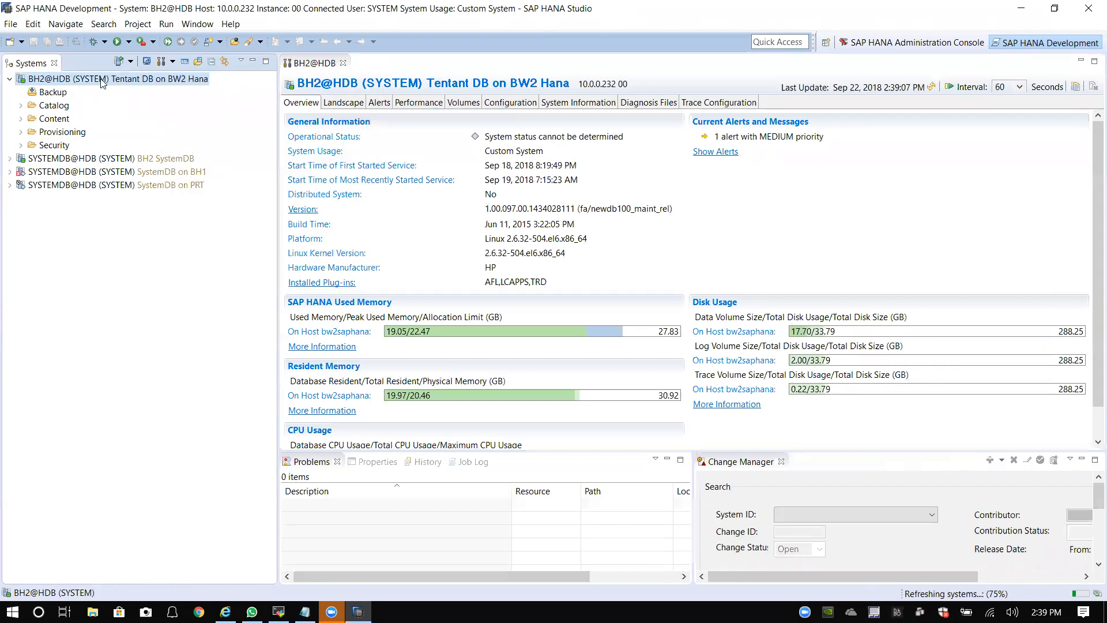
Step: Open the BH2@HDB tenant's backup console and confirm its backup catalog is empty
right_click(102, 83)
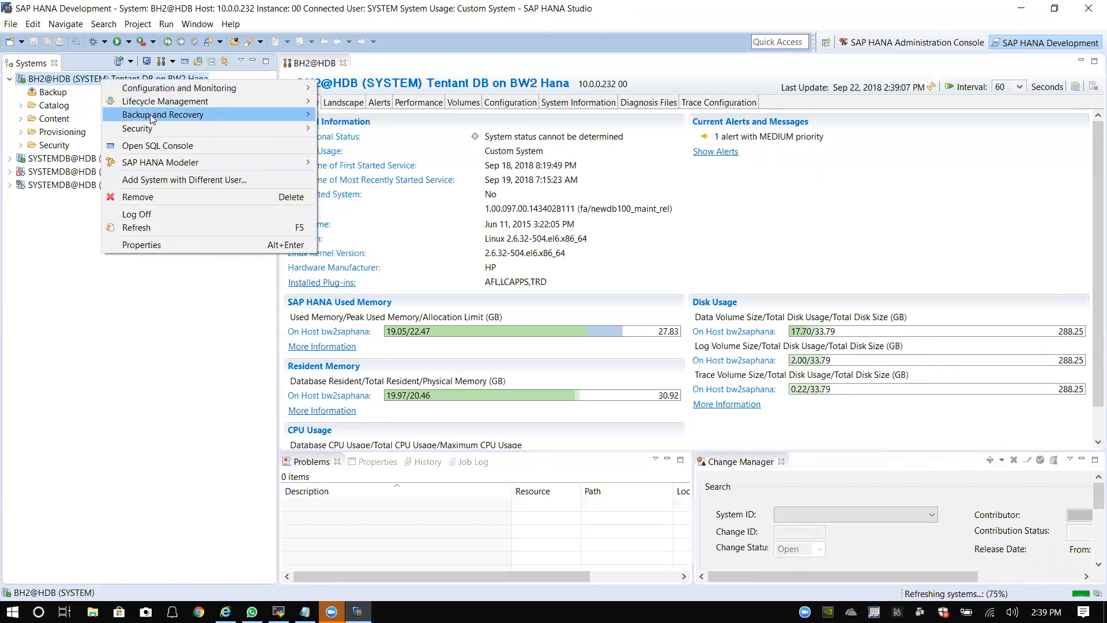
mouse_move(151, 117)
click(354, 114)
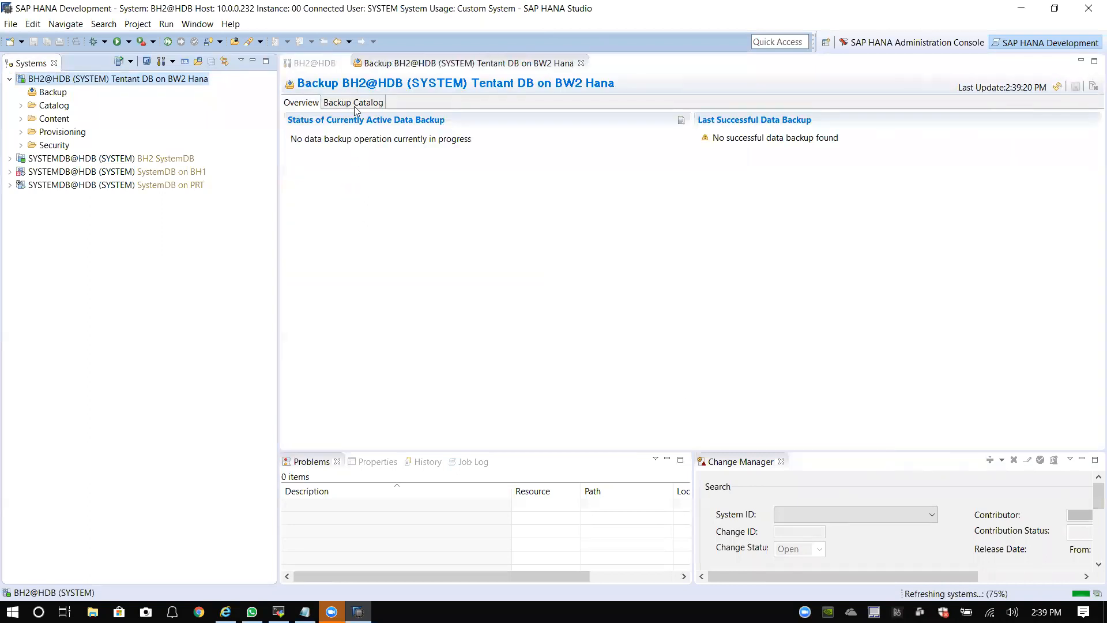
click(354, 104)
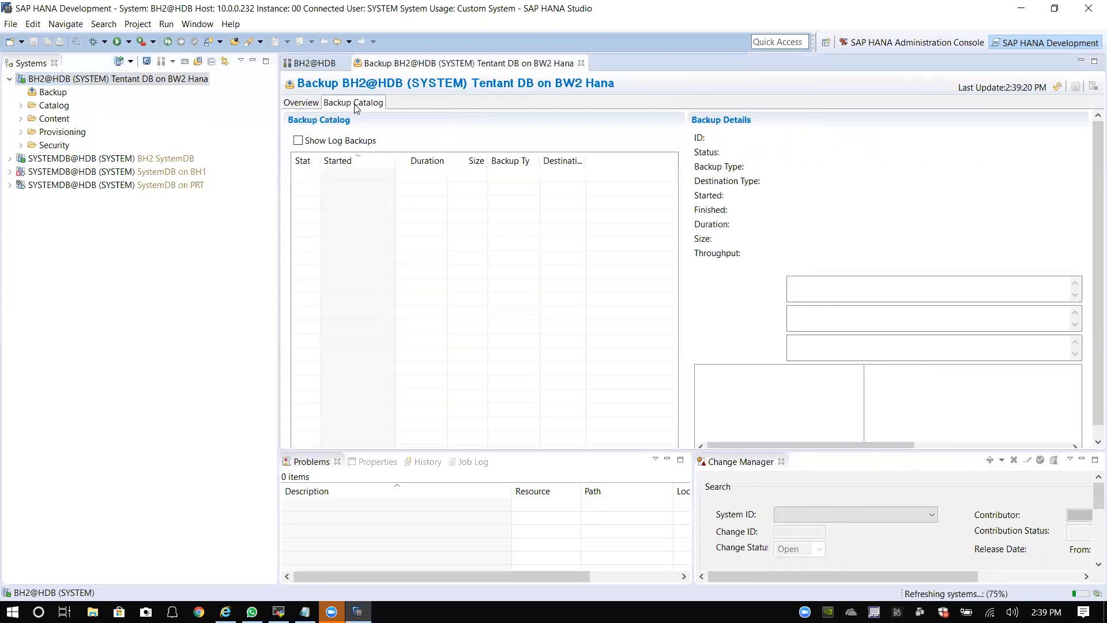
click(303, 104)
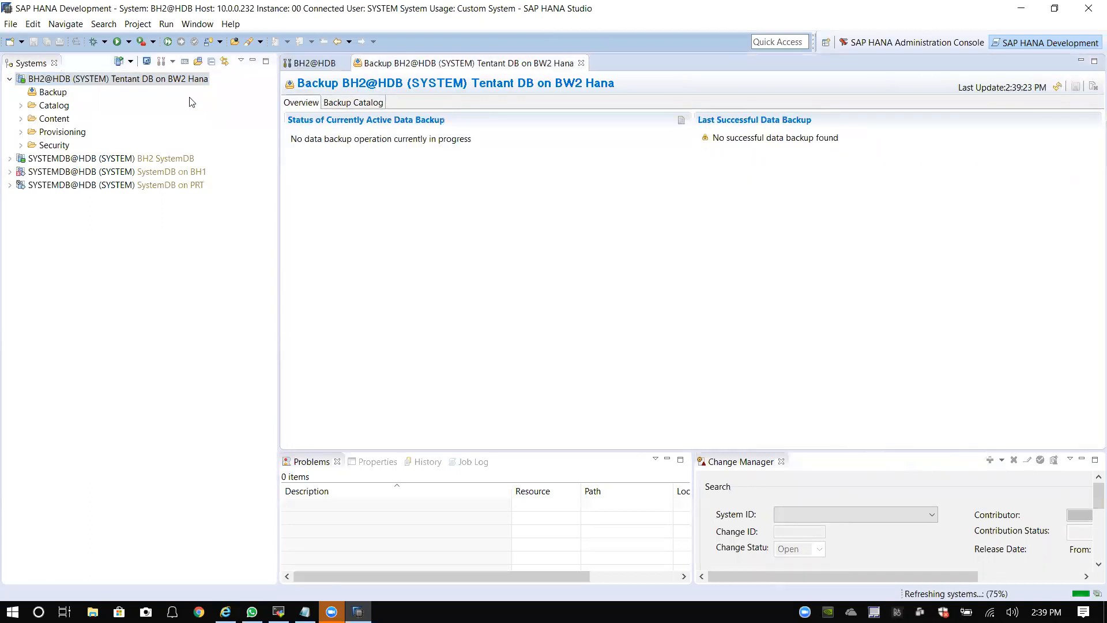
click(11, 80)
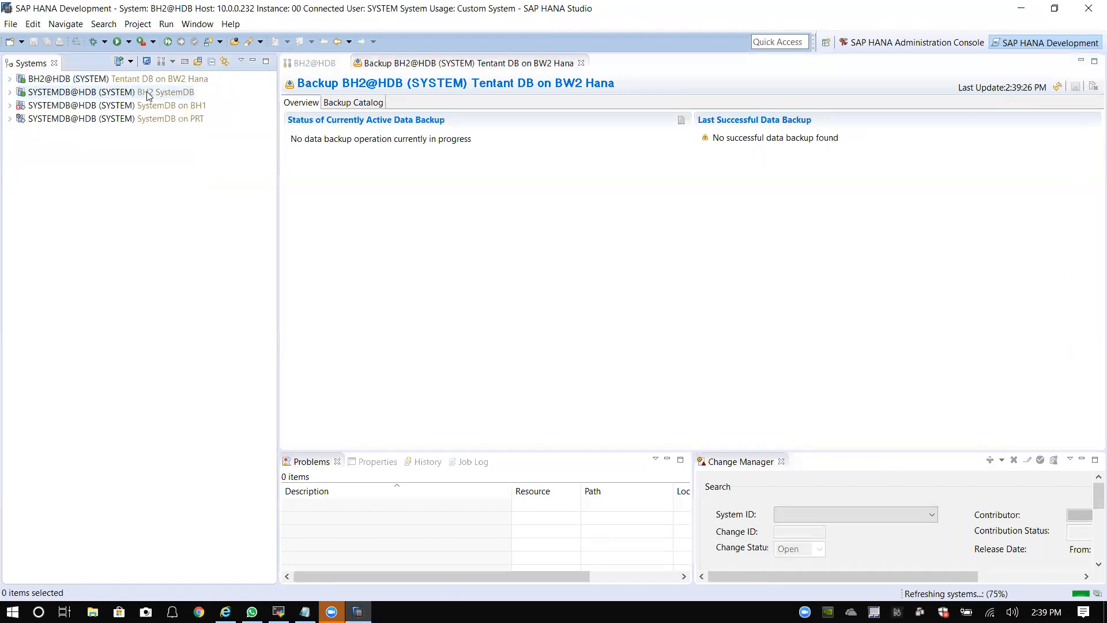
Step: Open the Backup Console for the BH2 SystemDB
right_click(71, 93)
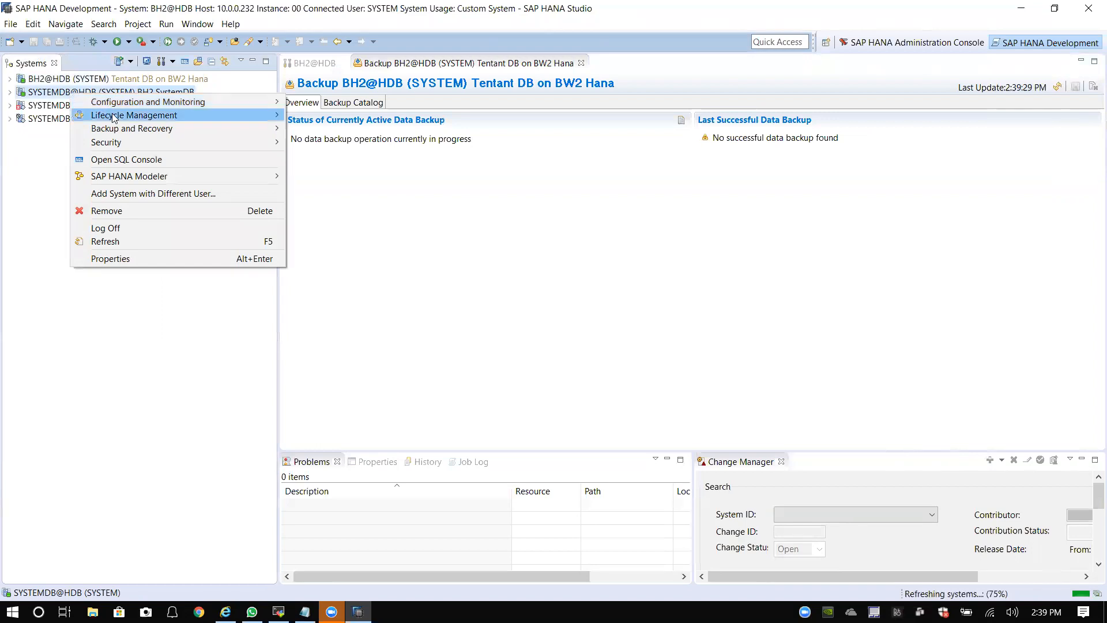
mouse_move(129, 128)
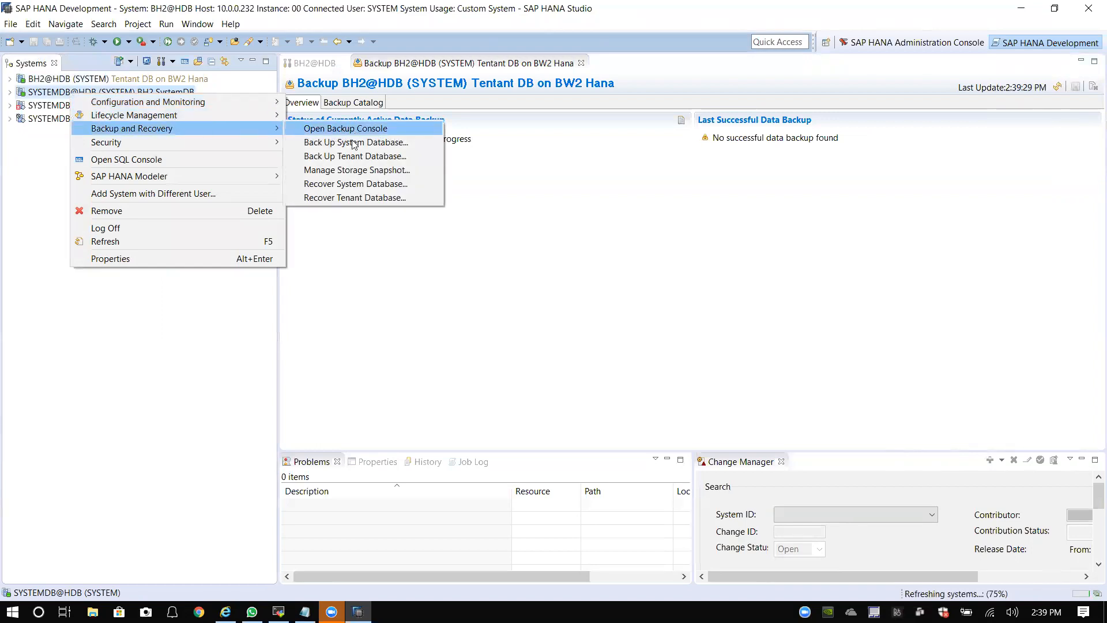
click(351, 128)
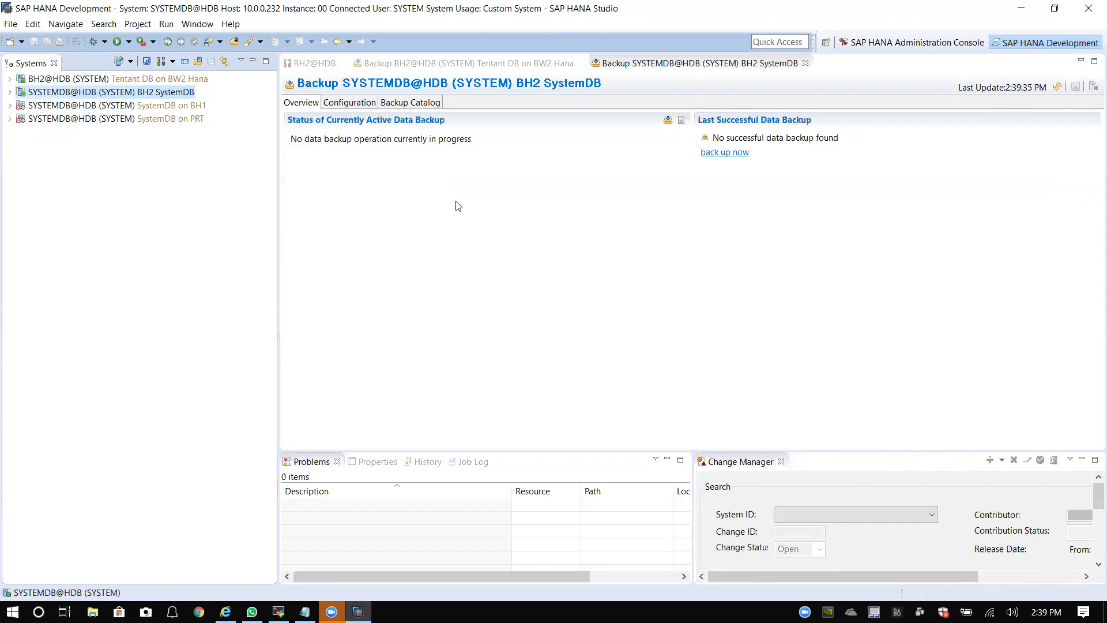
Step: Start a tenant backup for BH2, cancel it, and close HANA Studio
right_click(137, 93)
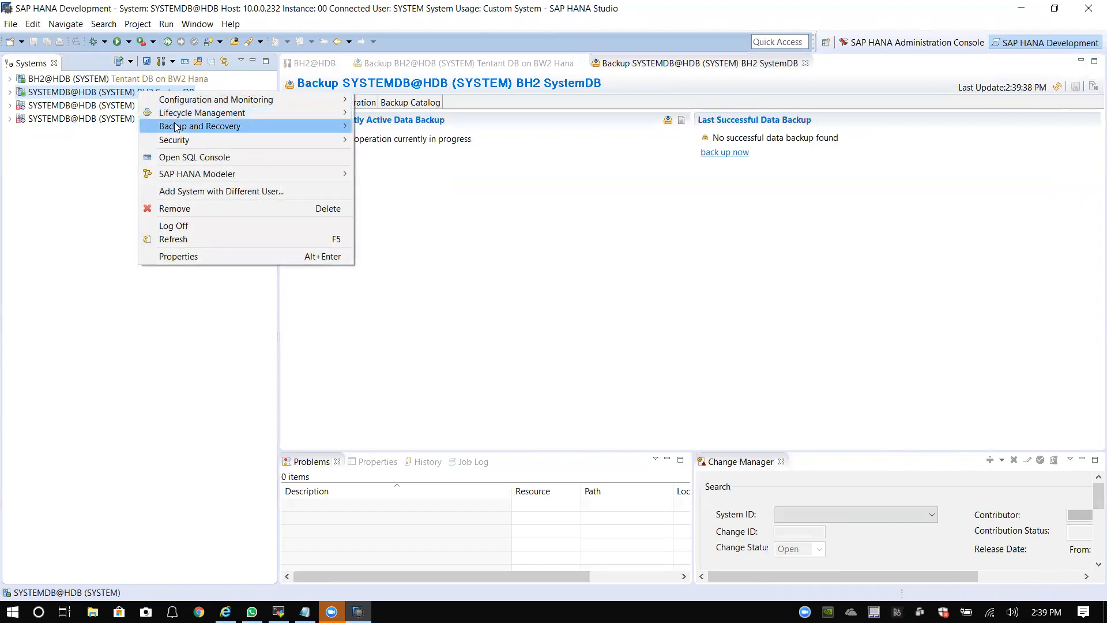
mouse_move(179, 127)
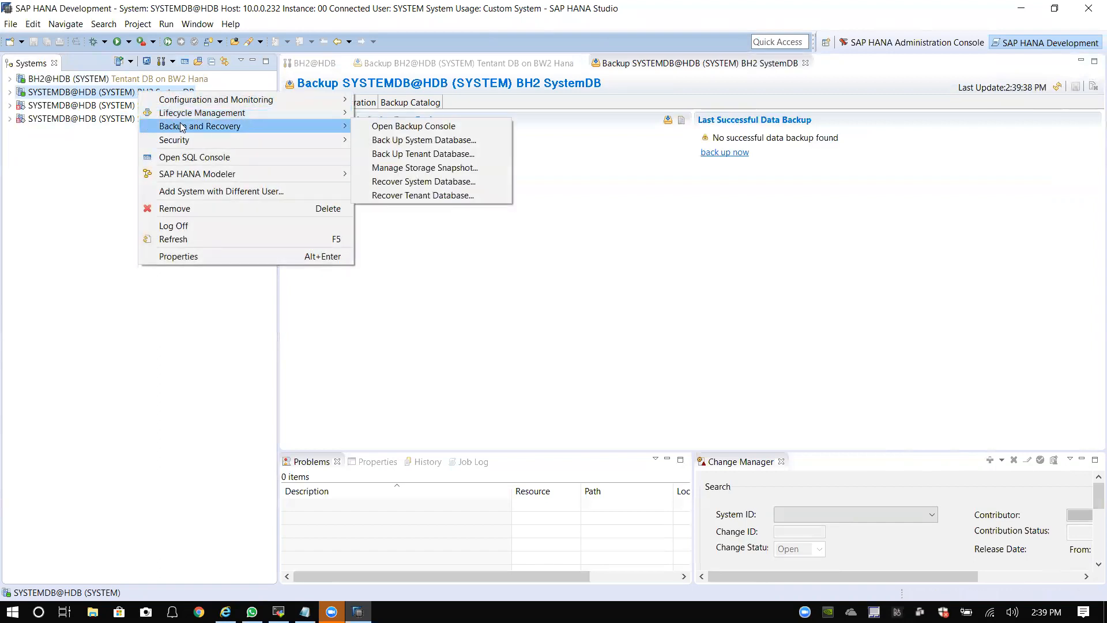
click(422, 154)
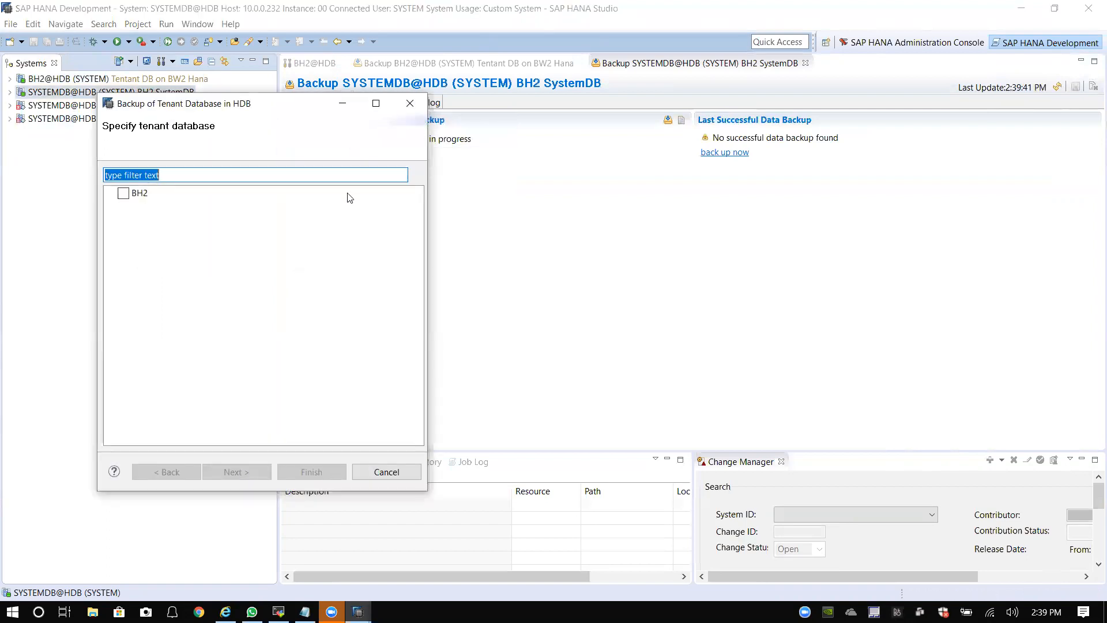
click(124, 194)
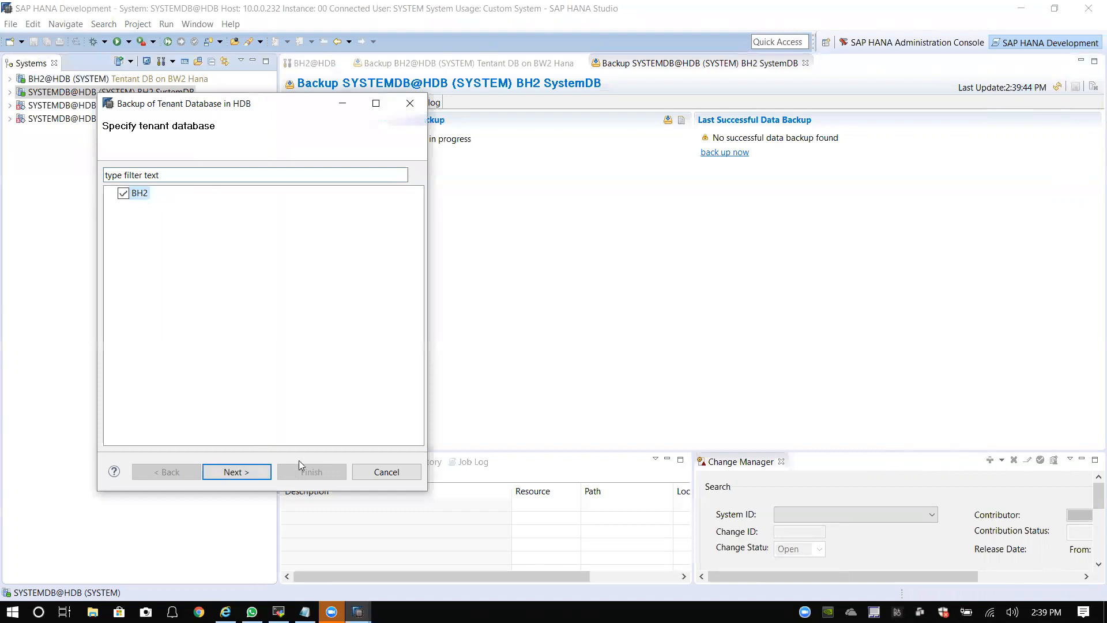
click(380, 473)
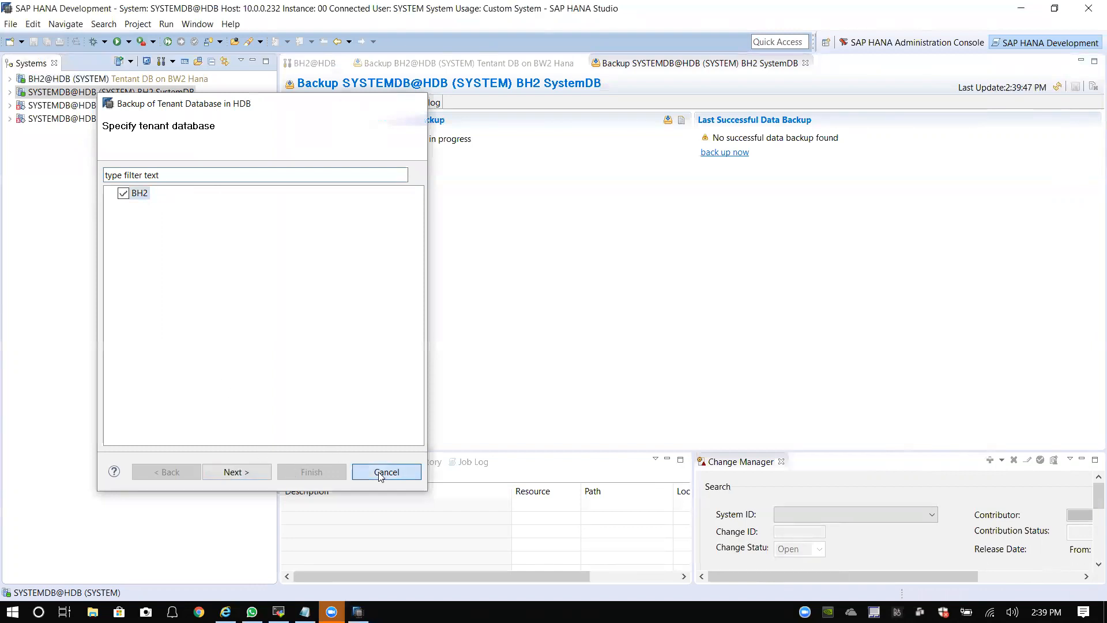
click(1080, 15)
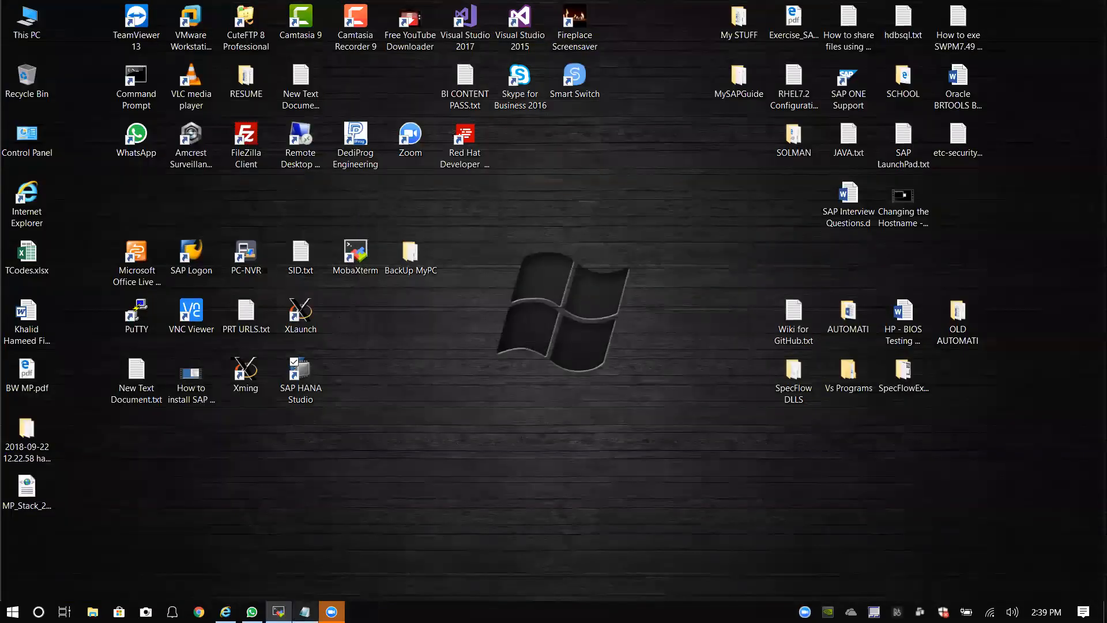
Step: Return to the SWPM page showing host bwsaphana, instance 00 and Database ID HDB
click(225, 612)
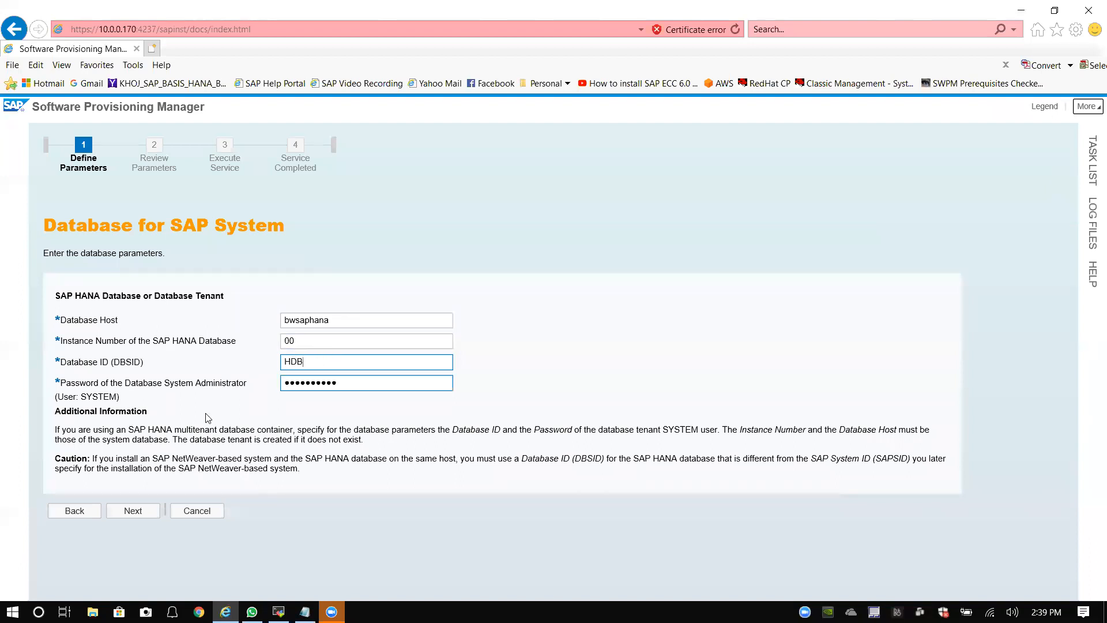
click(314, 345)
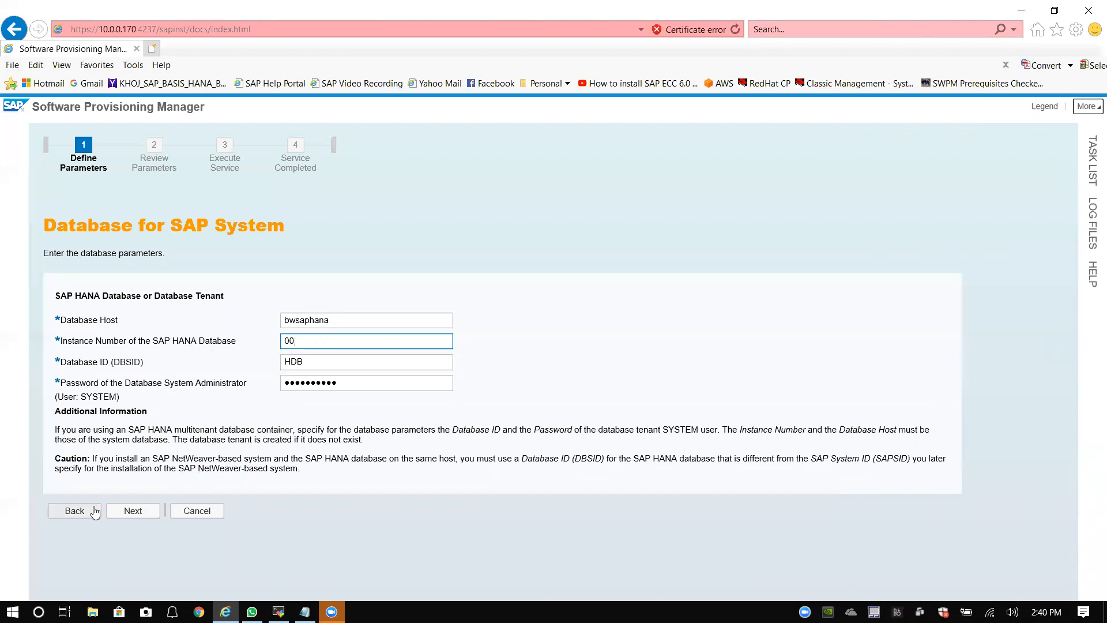
click(134, 512)
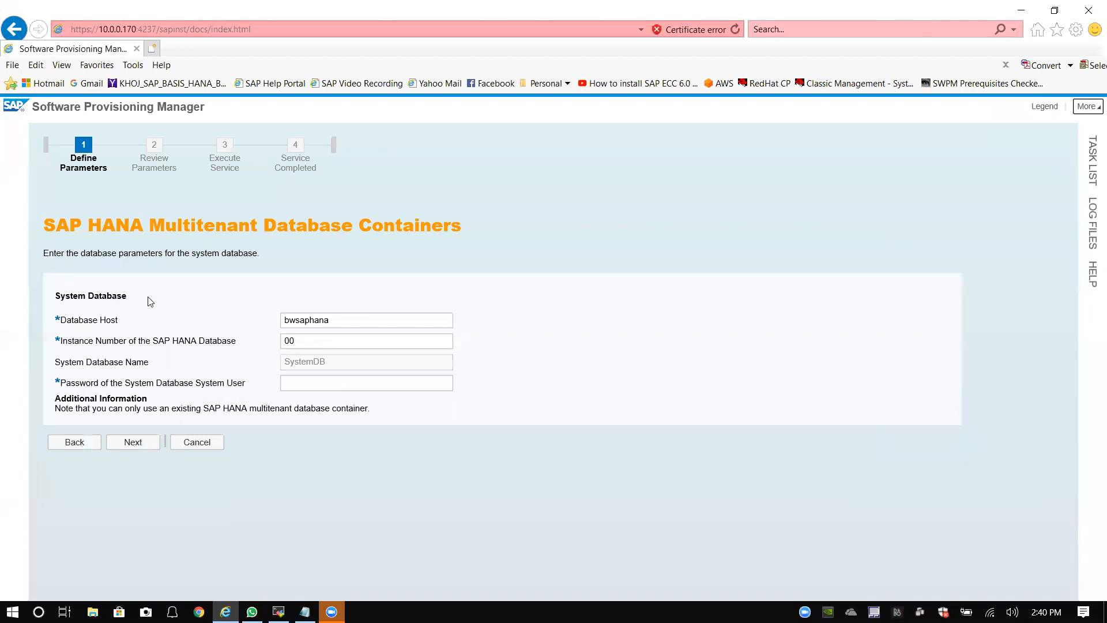
click(295, 382)
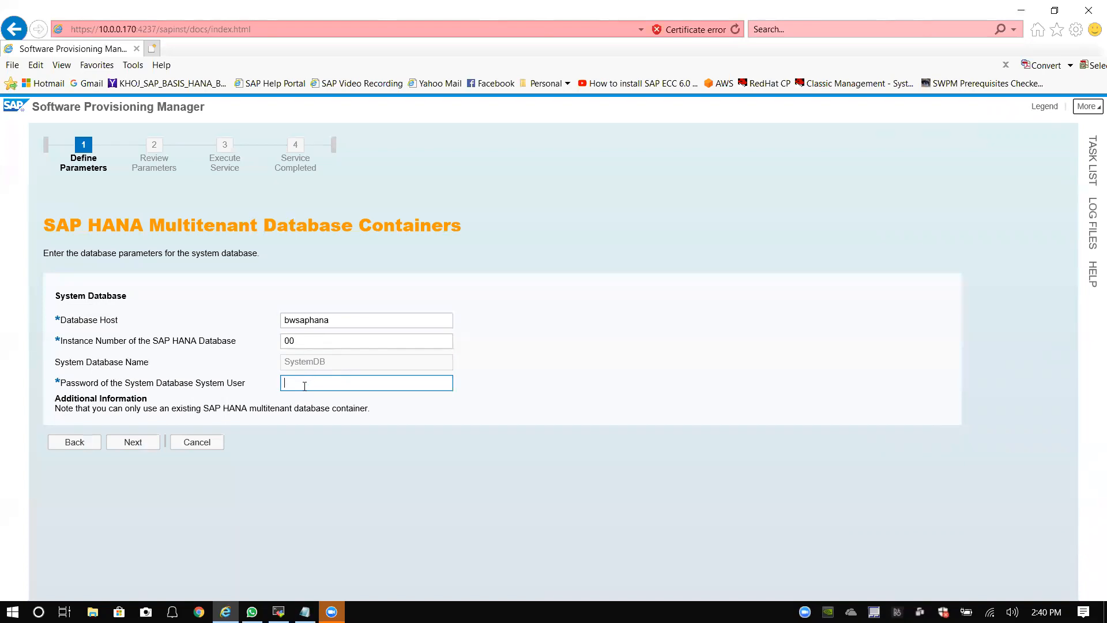
text(*******)
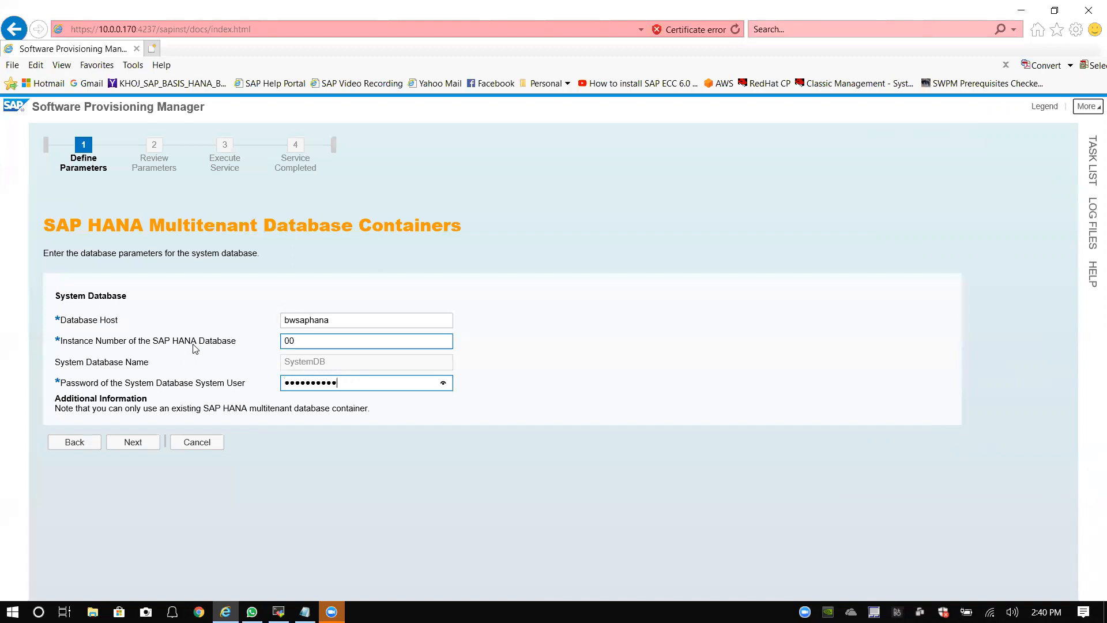
click(93, 446)
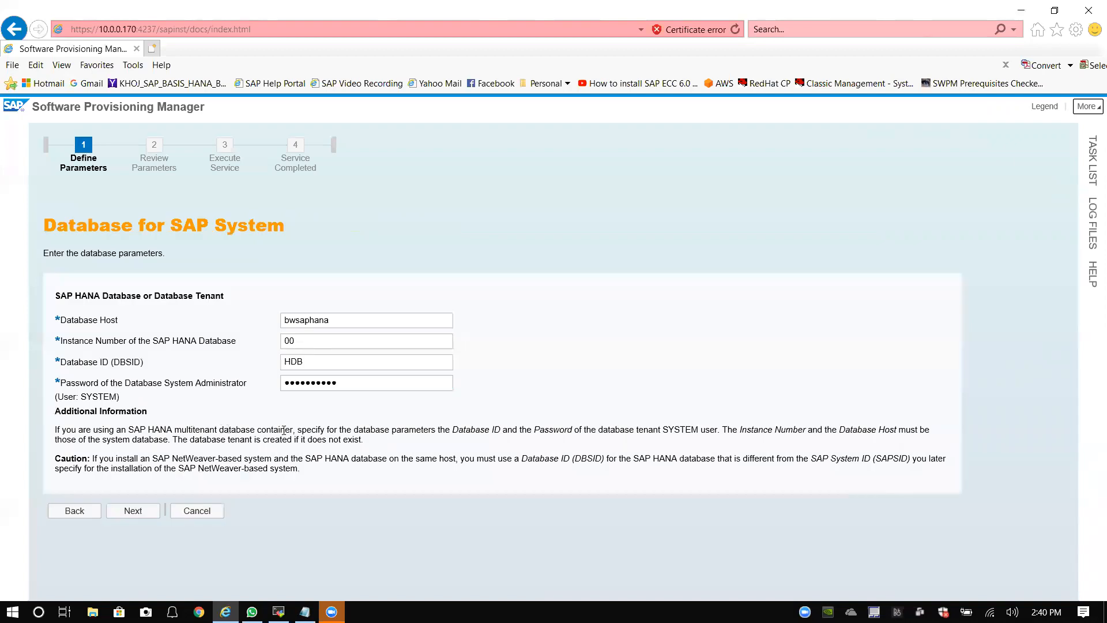
Step: Change the Database ID back to BH1 and continue to the new tenant notice
double_click(293, 361)
text(BH1)
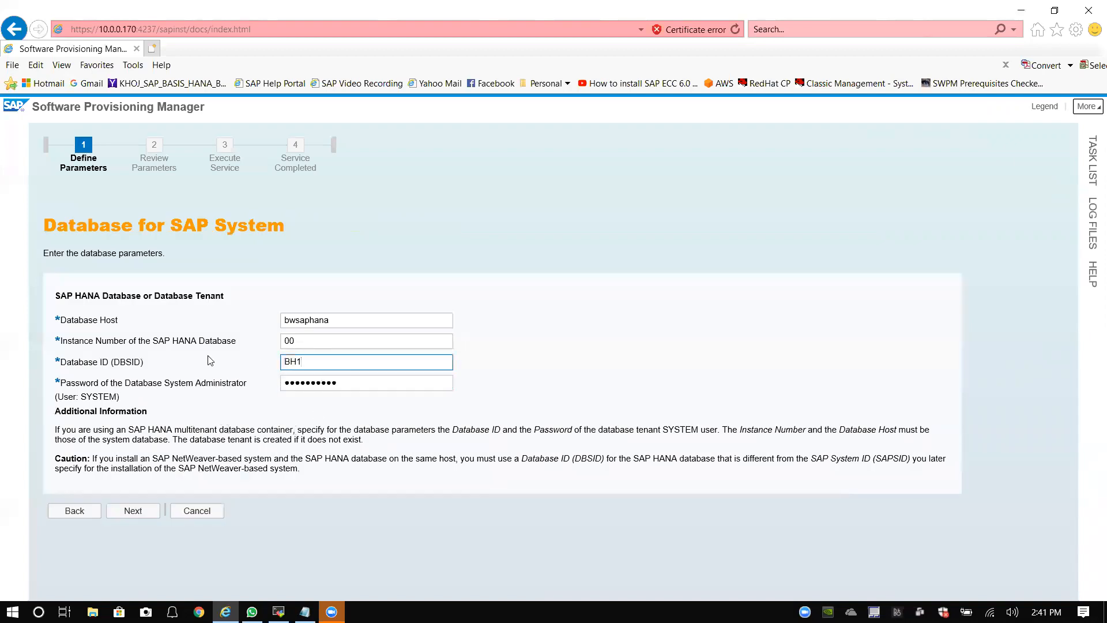
click(132, 513)
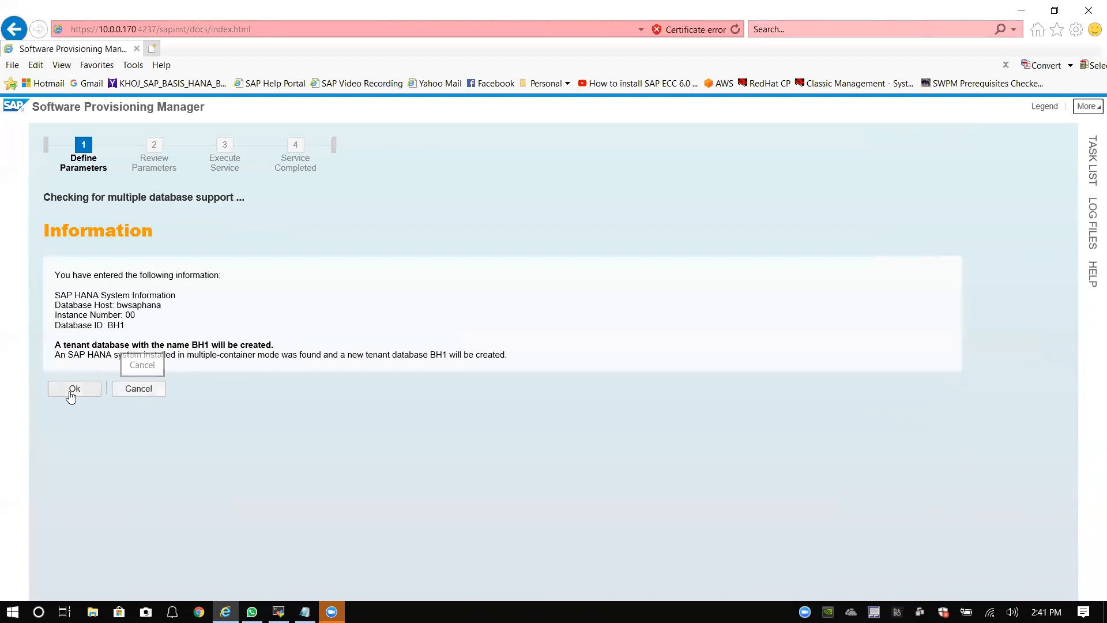
Step: Cancel the running process execution and select the installer's web address
click(139, 395)
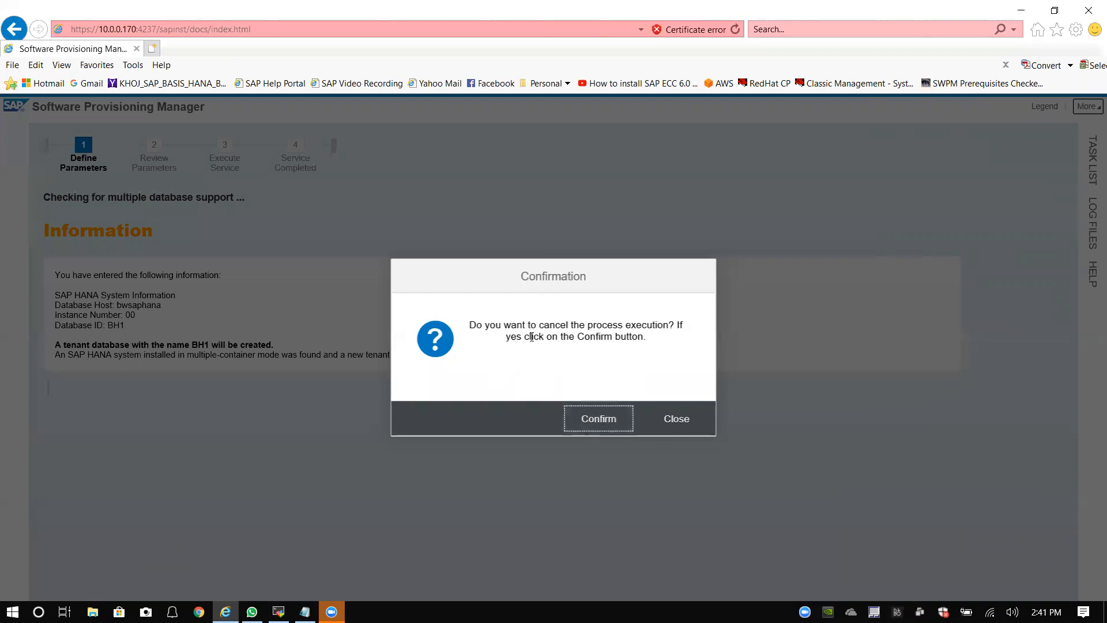
click(596, 420)
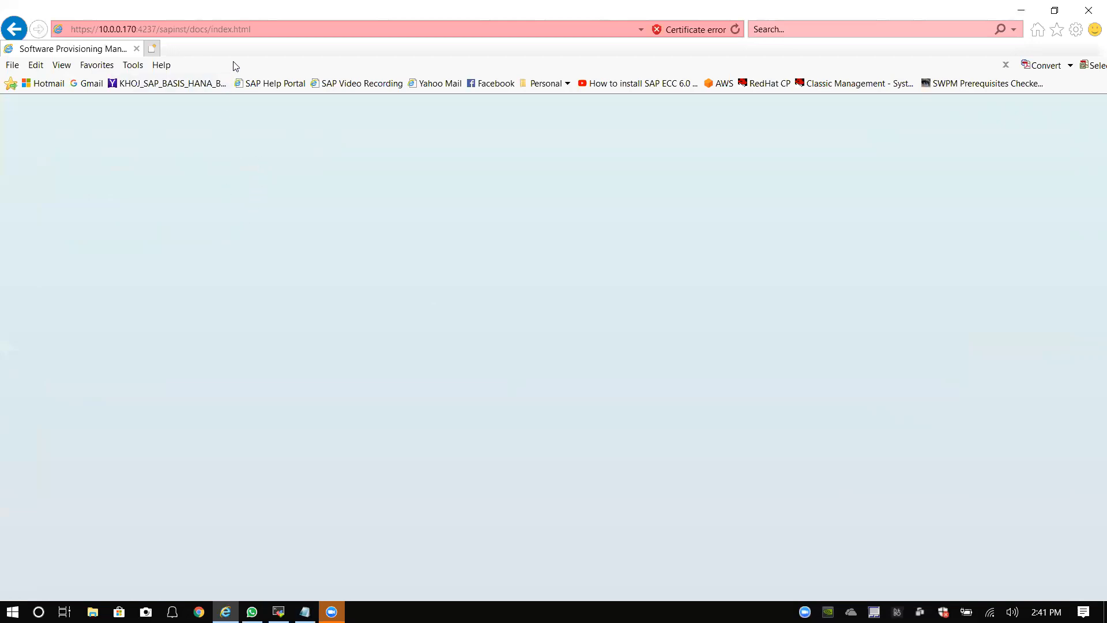
click(264, 32)
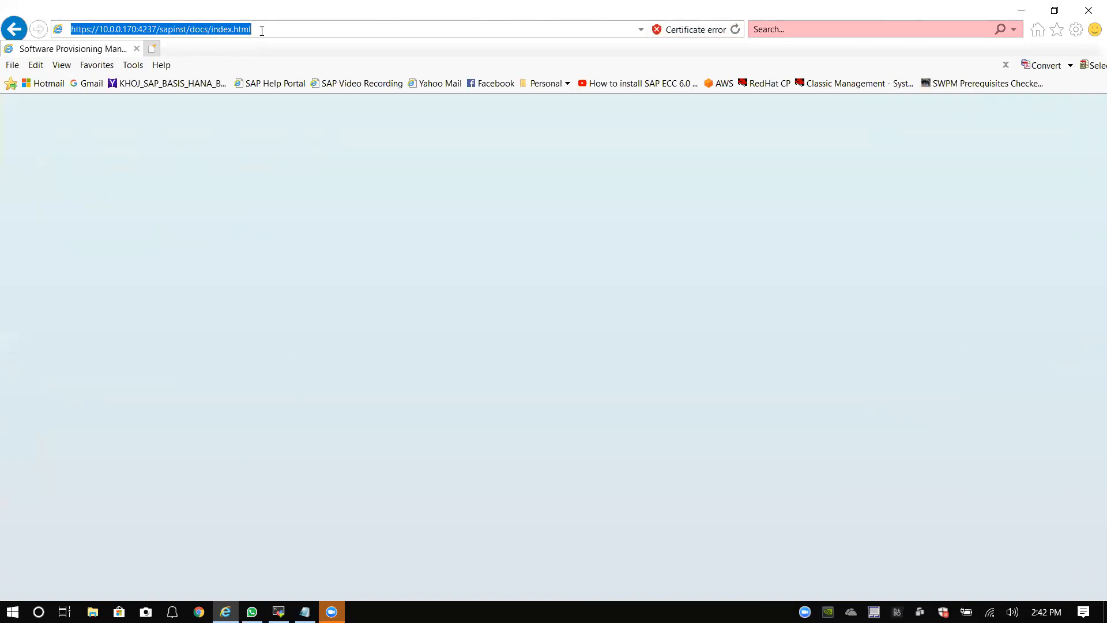
Step: Reload the installer page, then close the browser and return to the MobaXterm terminal
key(Return)
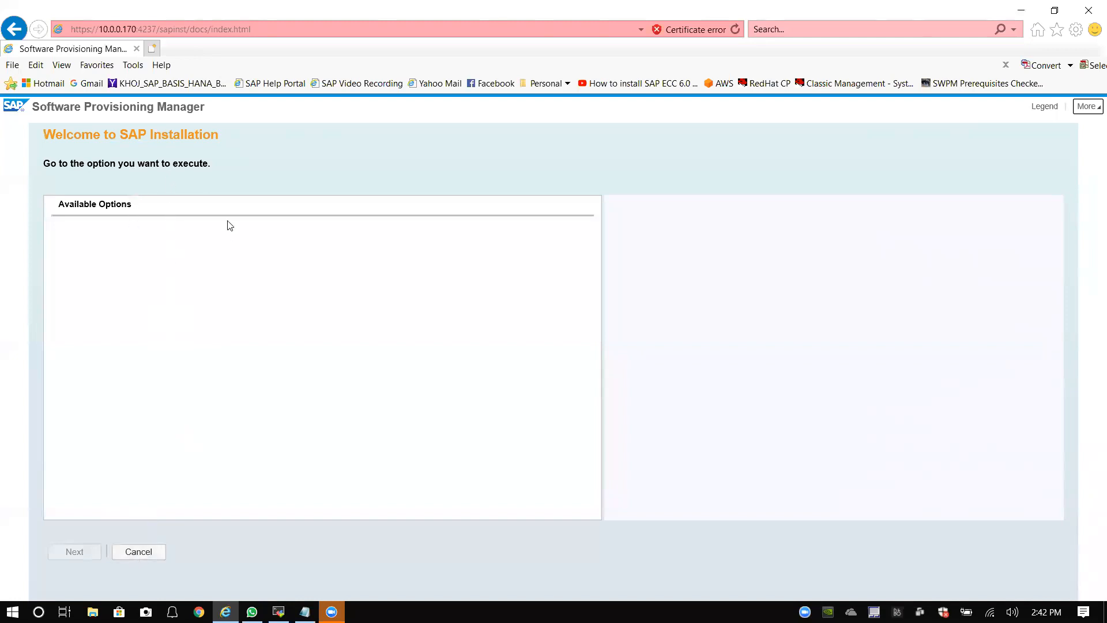
click(1090, 13)
click(279, 611)
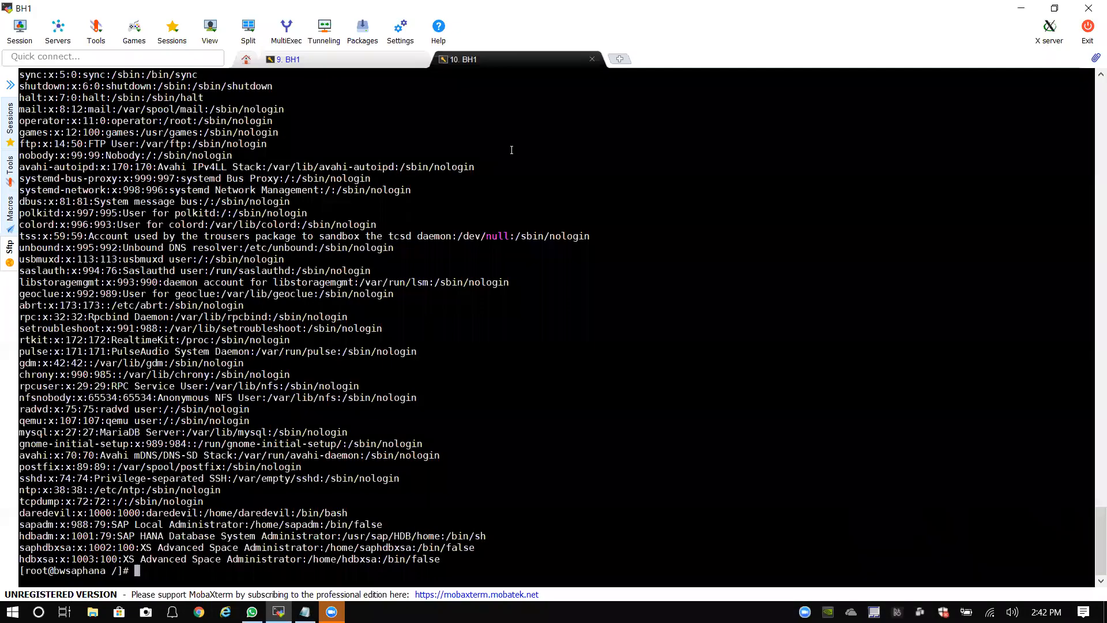
click(383, 61)
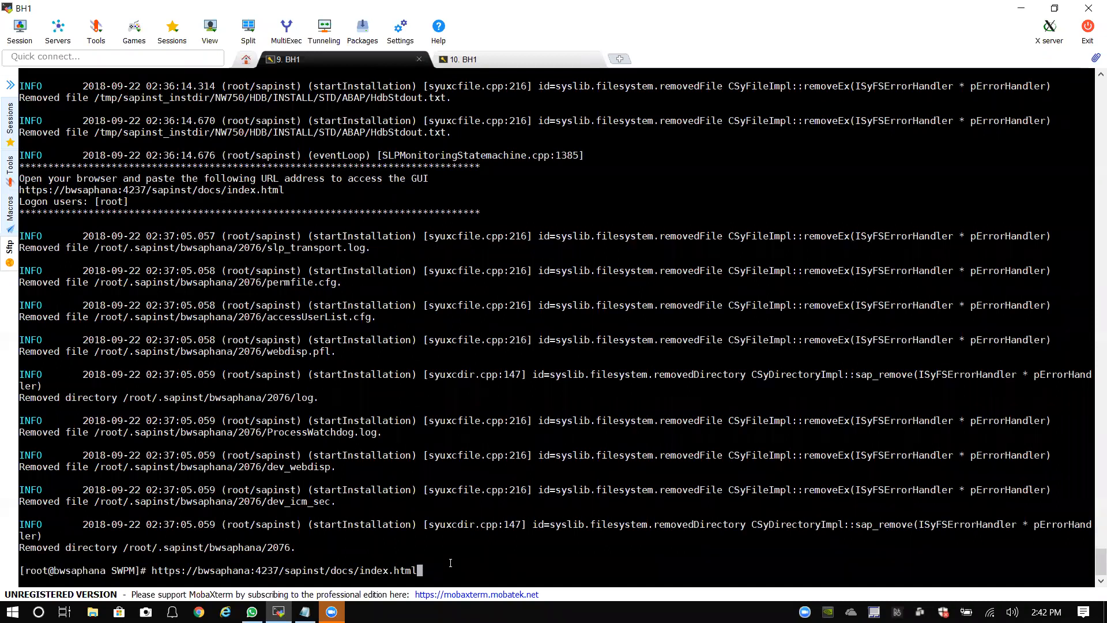
key(ctrl+c)
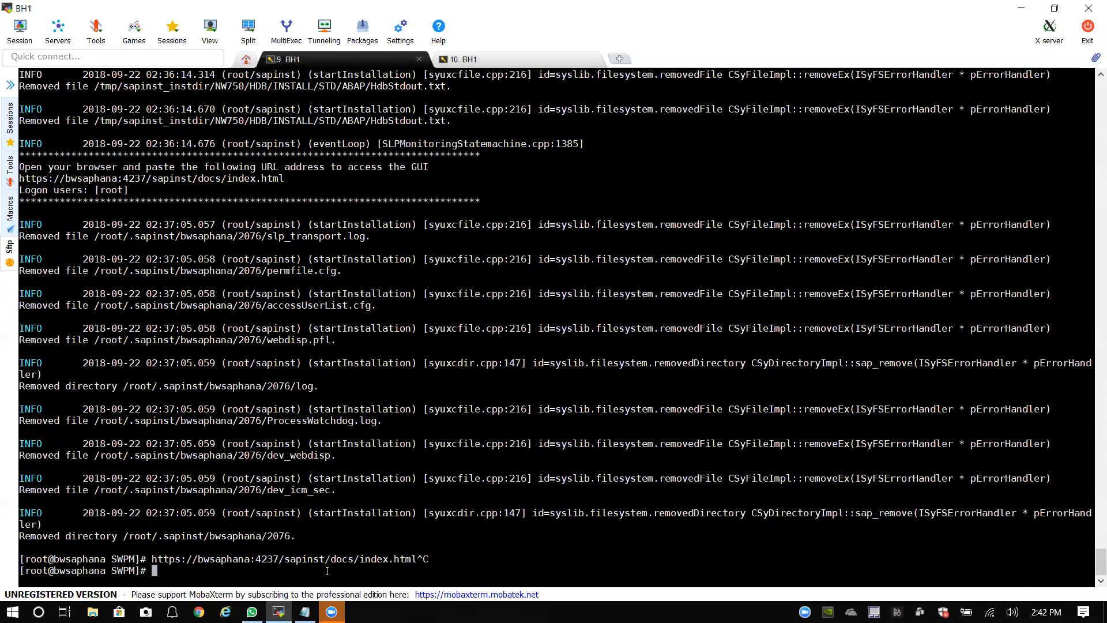
key(Up)
key(Up)
key(Down)
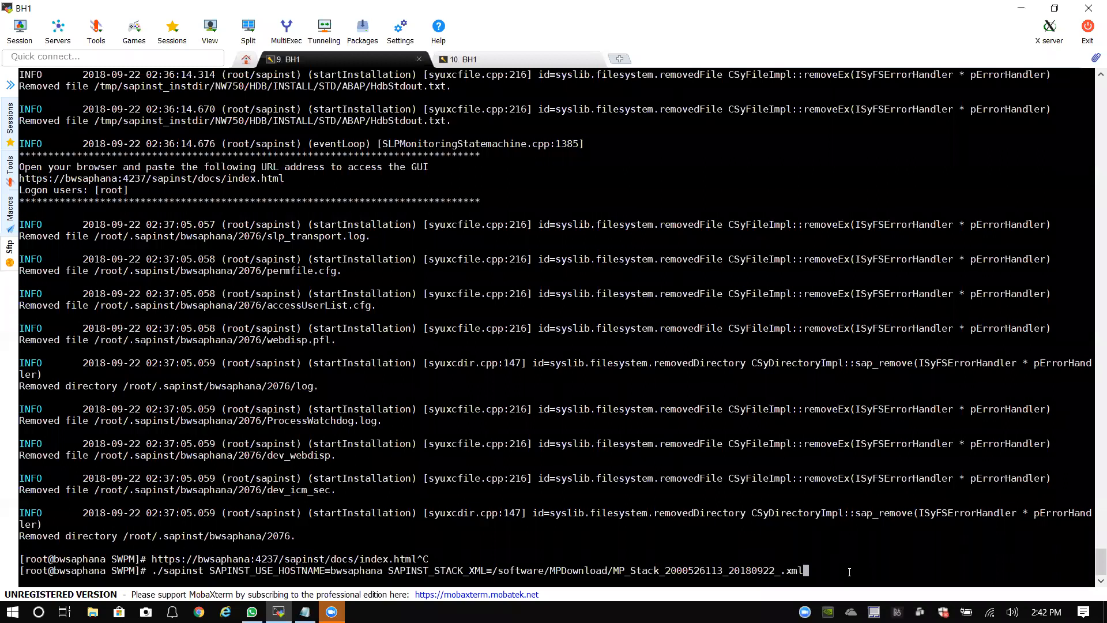
key(Return)
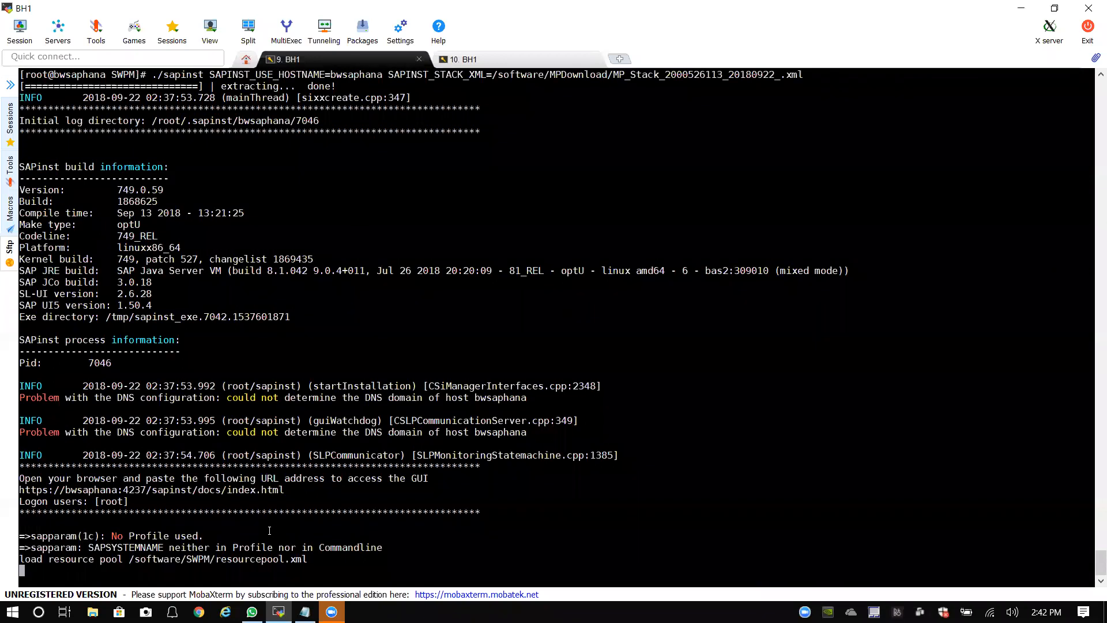
click(225, 612)
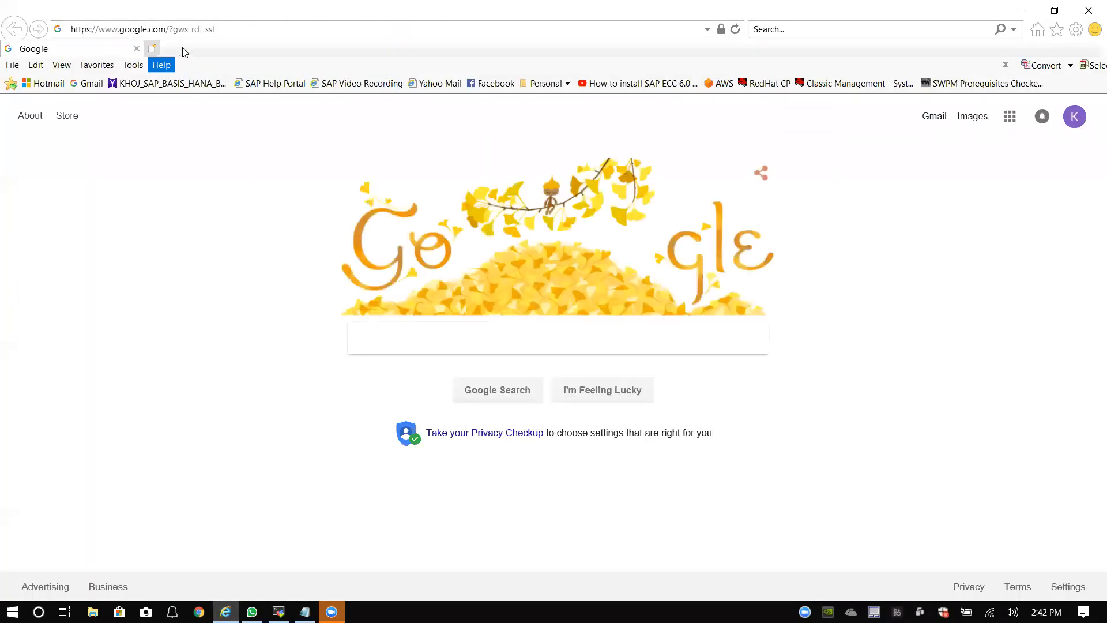
Step: Open the sapinst installer address from history, proceeding past the certificate warning
click(707, 28)
click(220, 51)
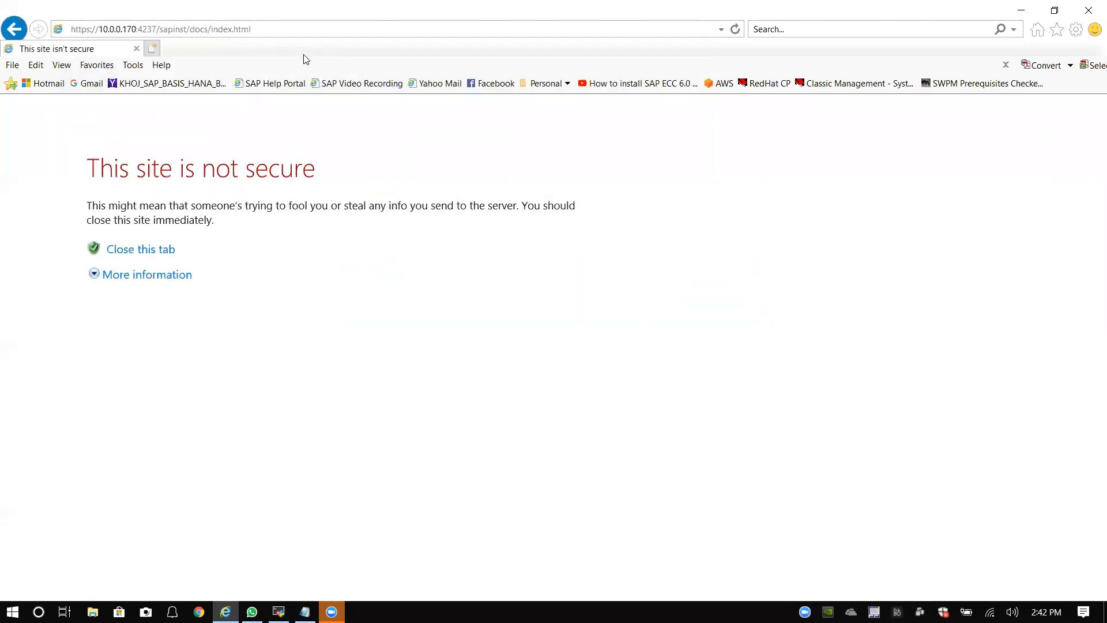
click(139, 276)
click(186, 409)
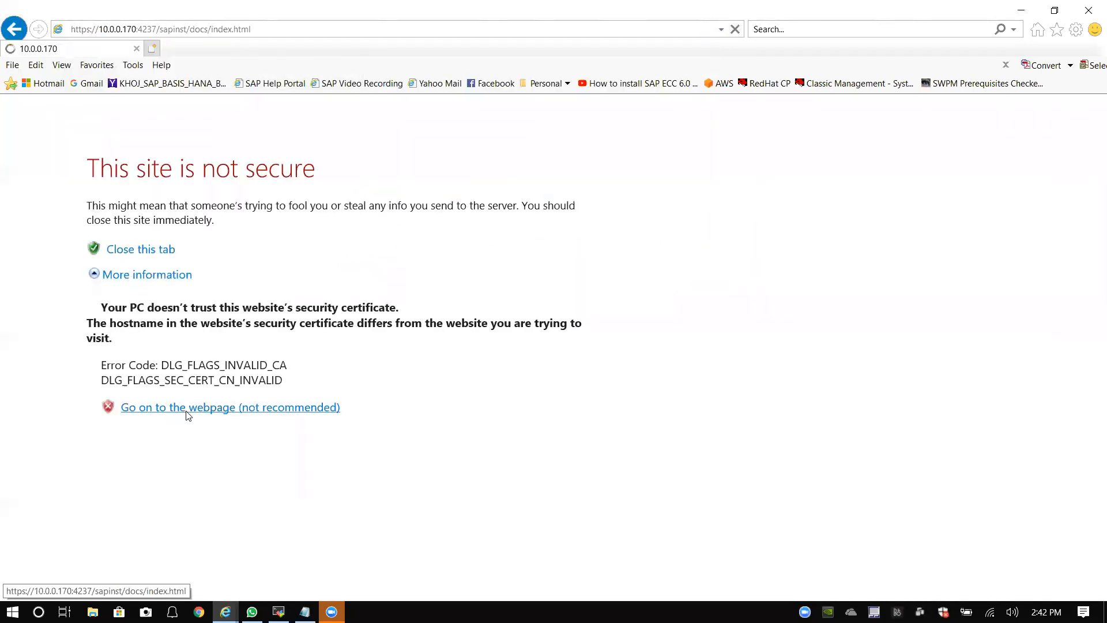
Step: Sign in as root with the account password to reach the installation welcome page
text(root)
key(Return)
text(root)
key(Tab)
text(**********)
click(483, 440)
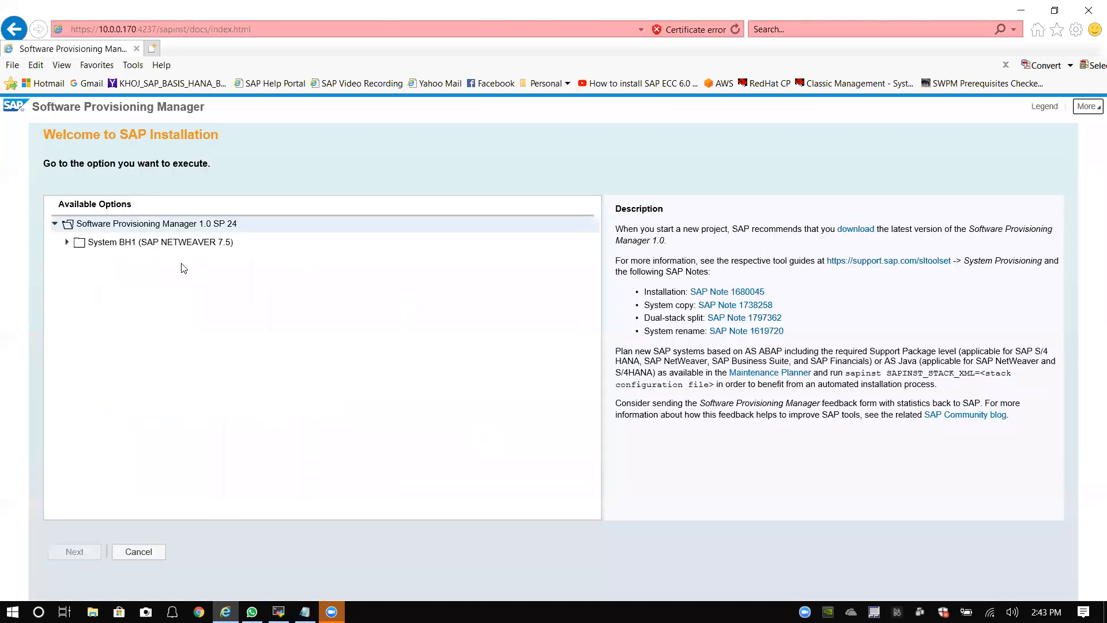
Step: Under System BH1, select SAP NetWeaver 7.5 > SAP HANA Database > Installation > Application Server ABAP > Standard System and proceed
click(66, 242)
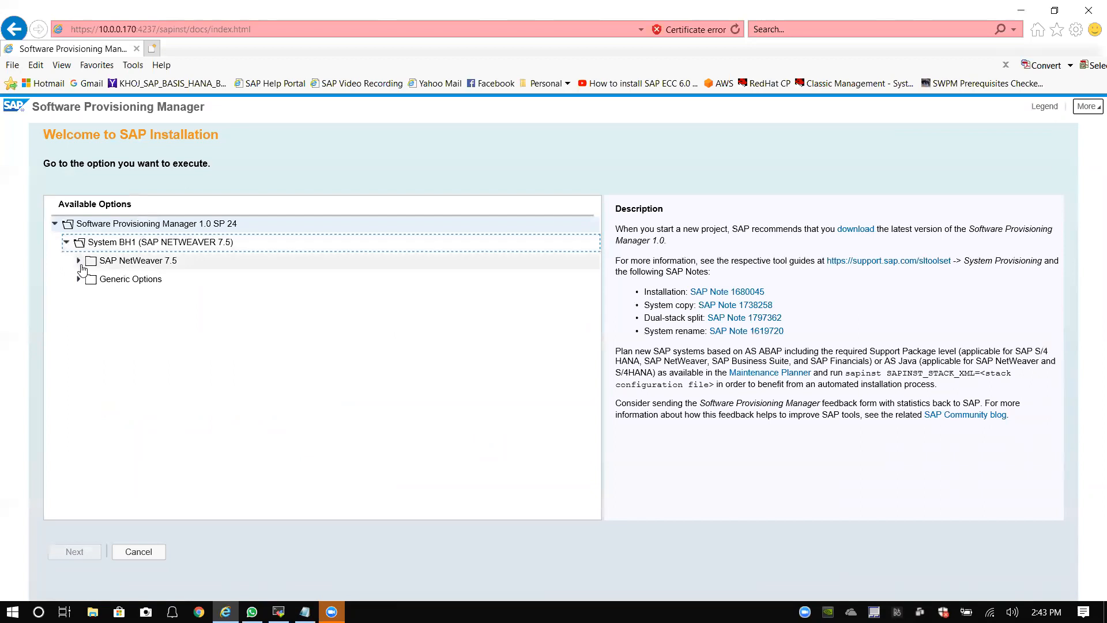
click(78, 263)
click(77, 391)
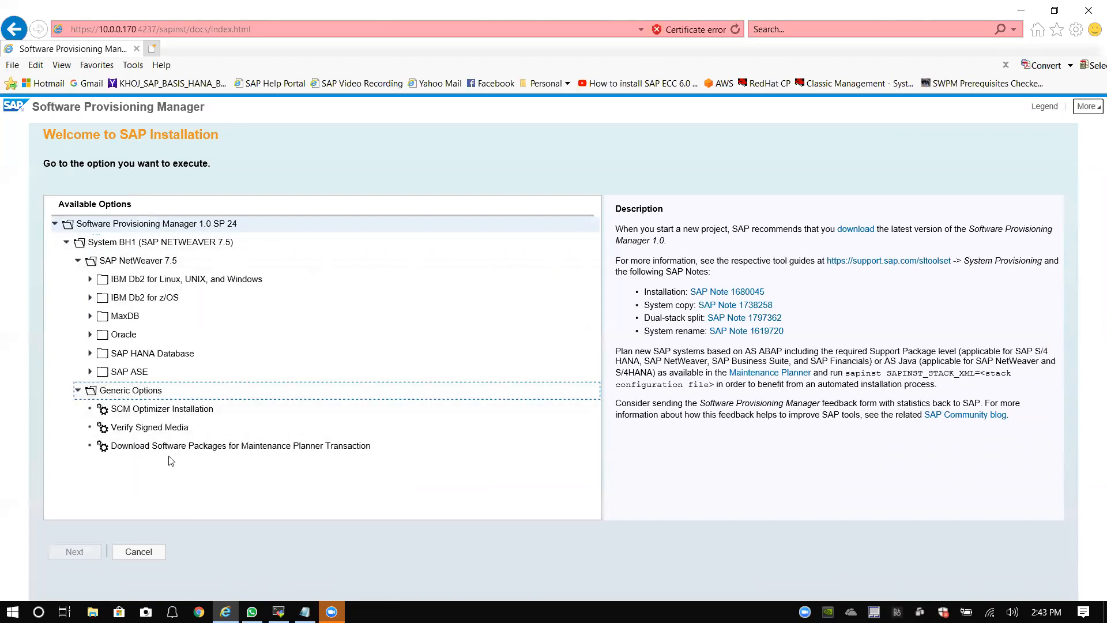
click(91, 354)
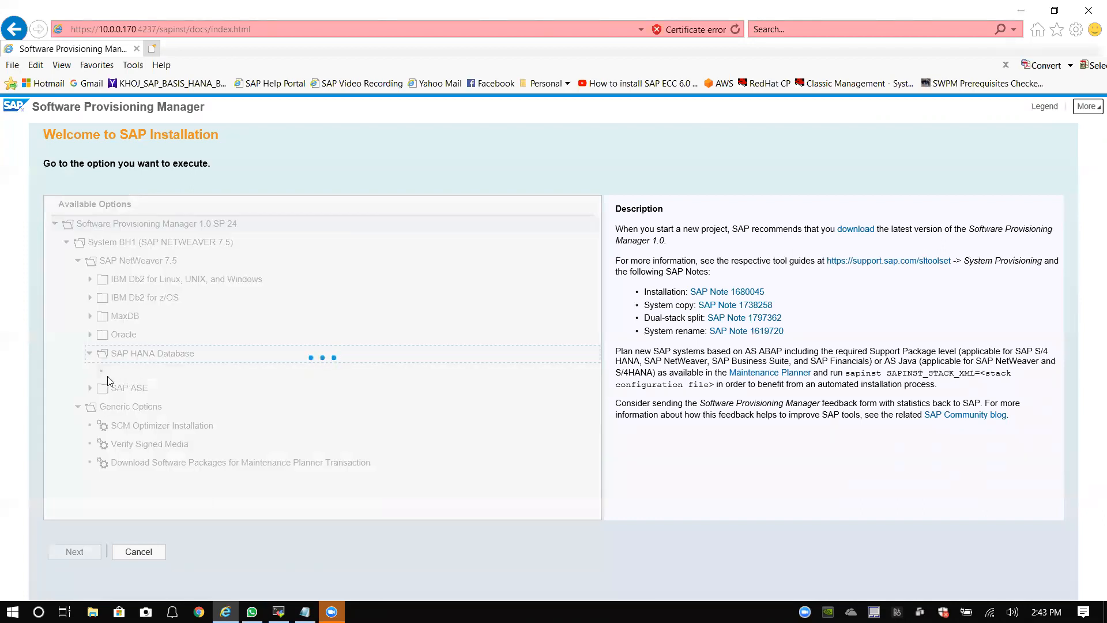
click(101, 372)
click(113, 391)
click(125, 409)
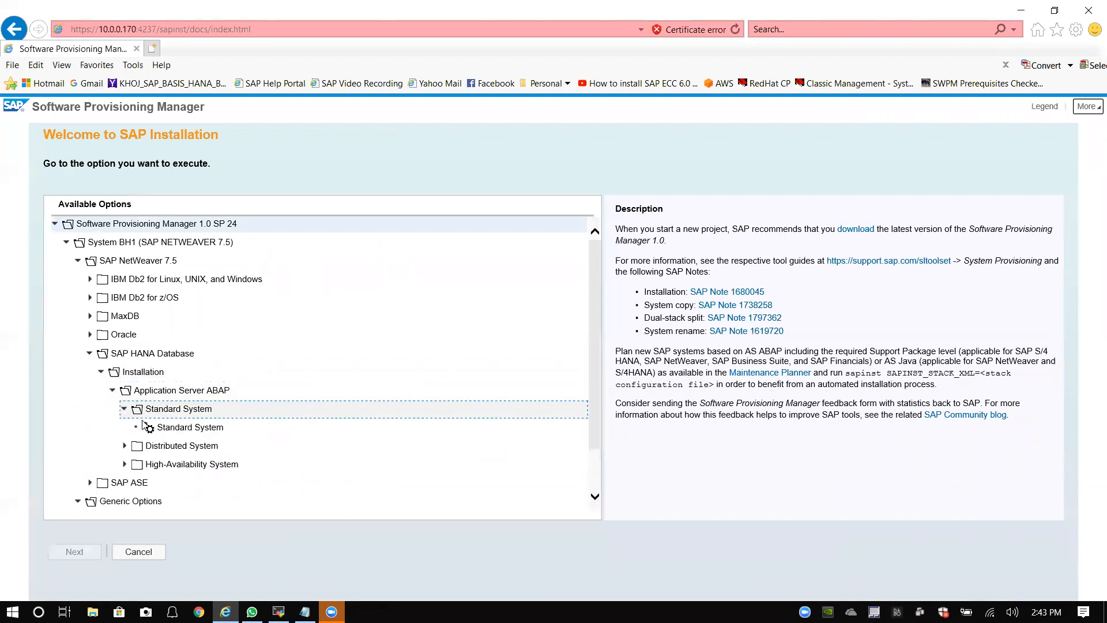
click(178, 428)
click(74, 552)
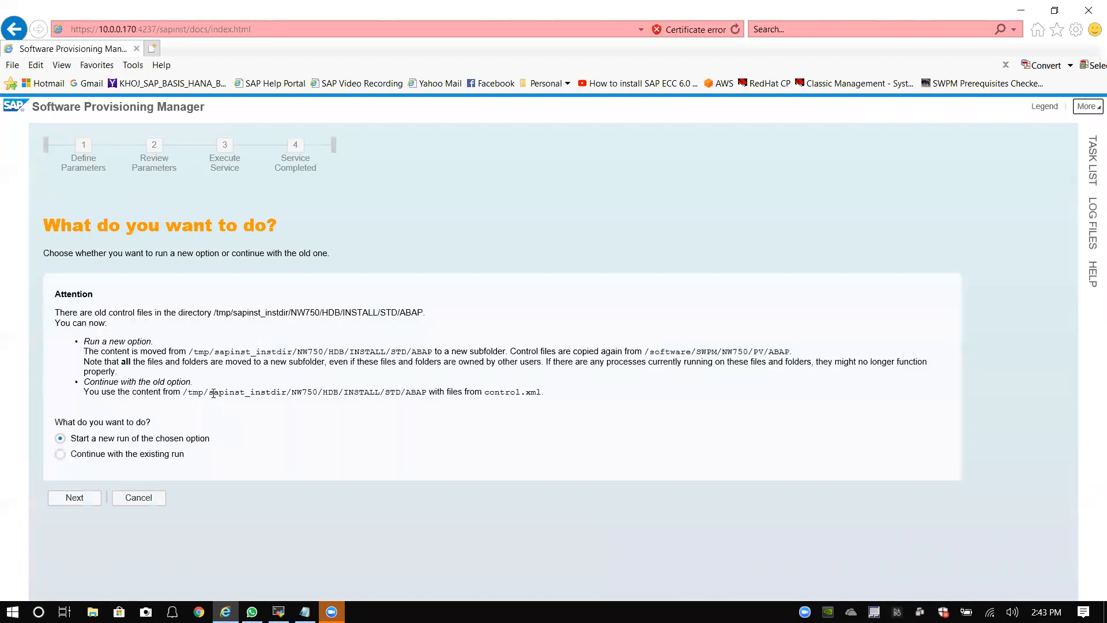
Step: Continue the existing installation run, then go back to the database parameters page
click(133, 455)
click(78, 501)
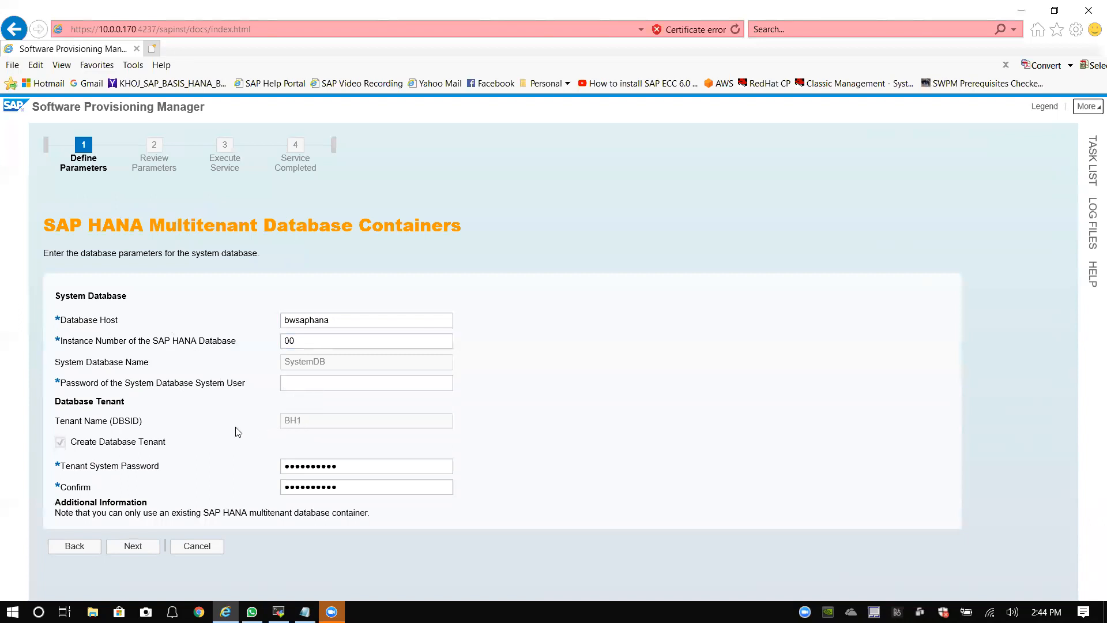
click(300, 387)
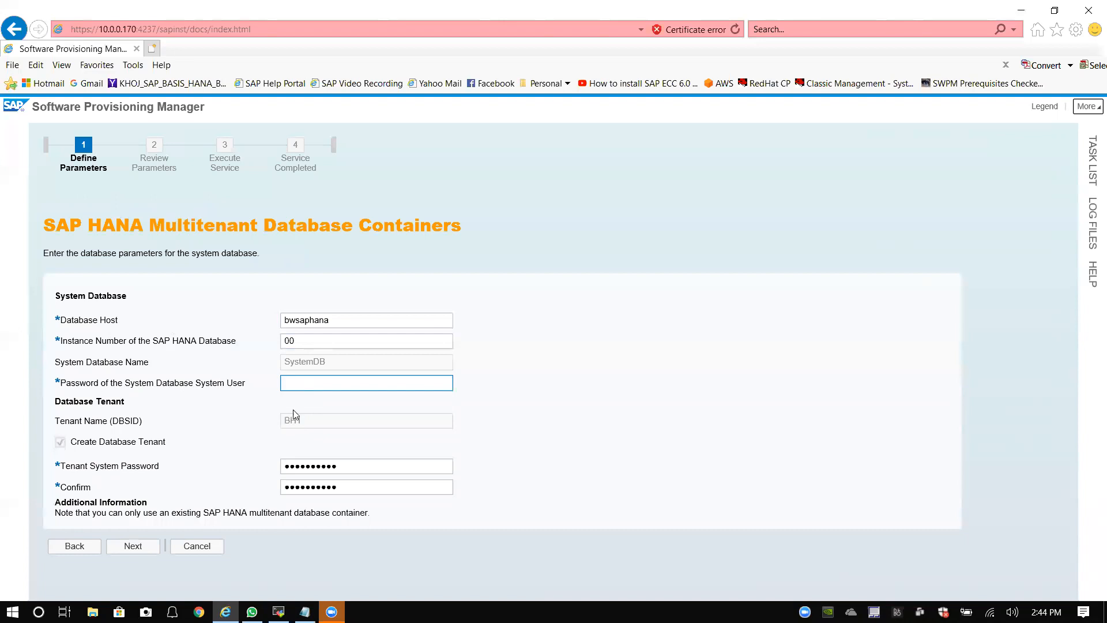
click(75, 546)
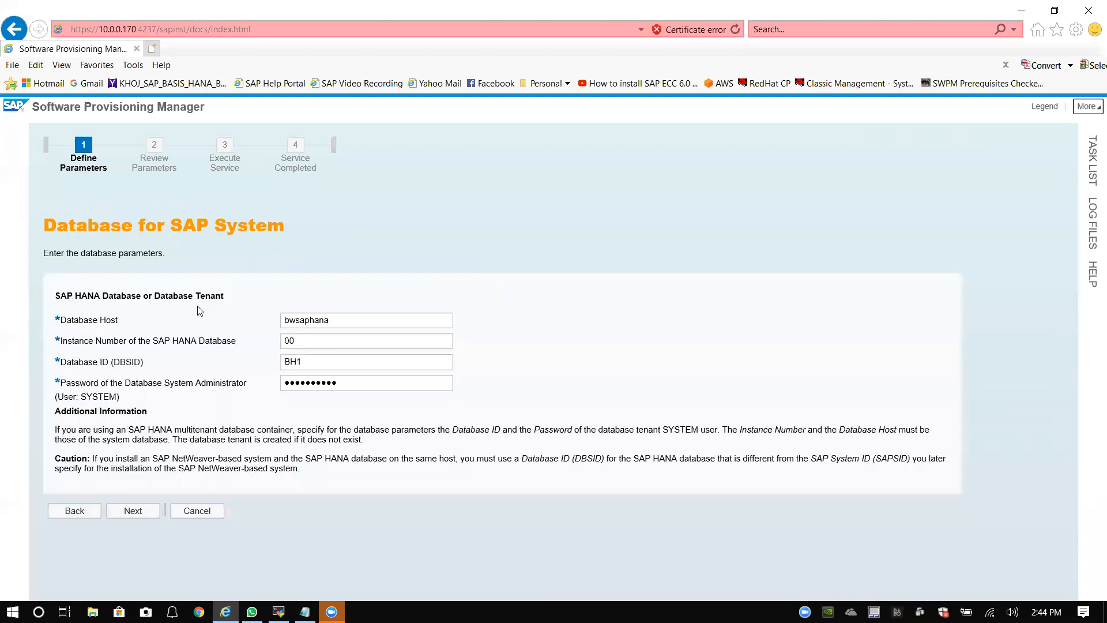
Step: Replace the Database ID BH1 with HDB and submit the database parameters
click(317, 361)
drag(317, 361, 154, 370)
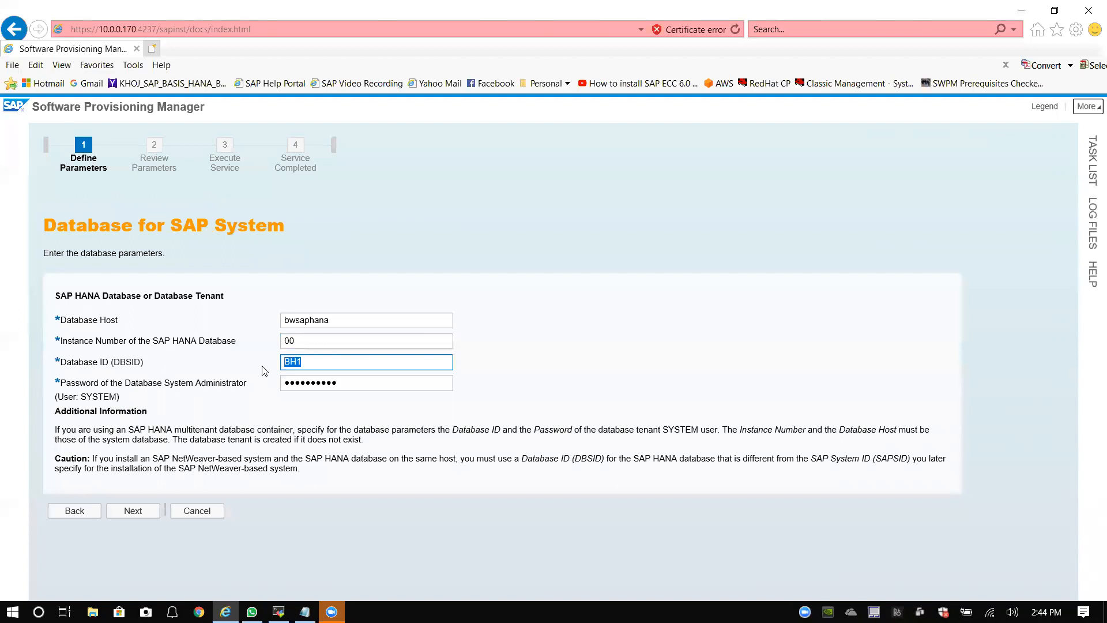
text(HDB)
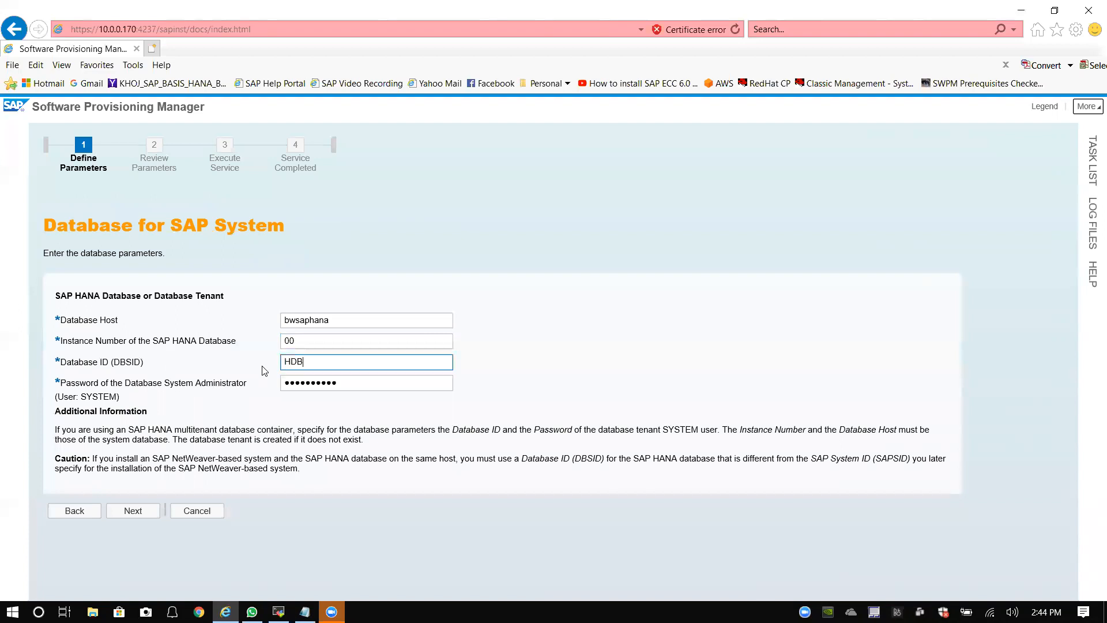
click(148, 512)
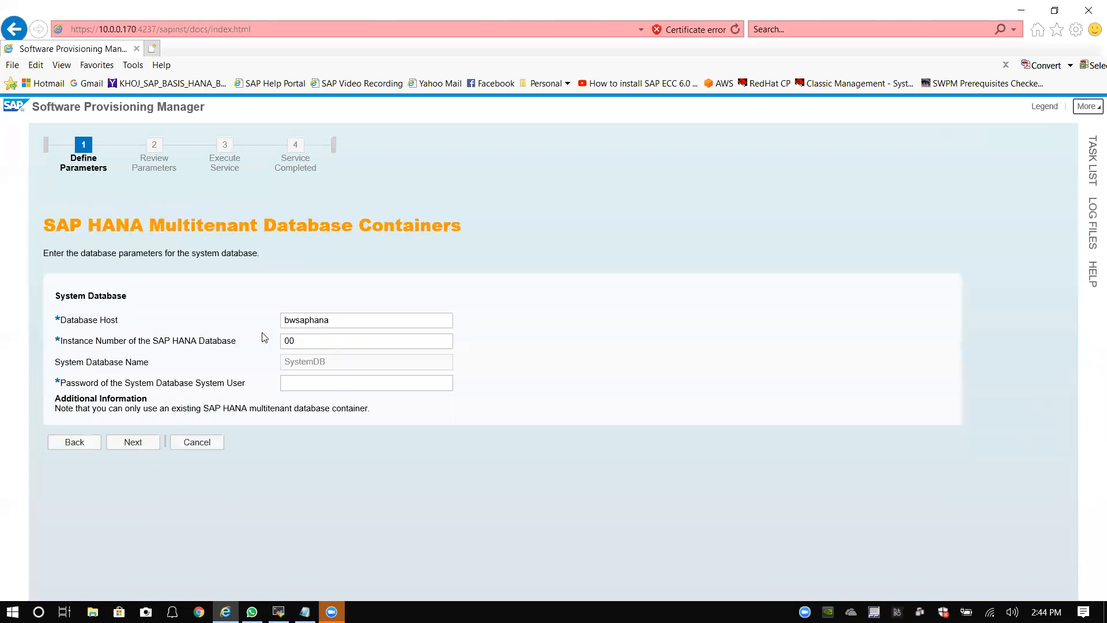
Step: Enter the system database user's password and submit the connection details
click(321, 383)
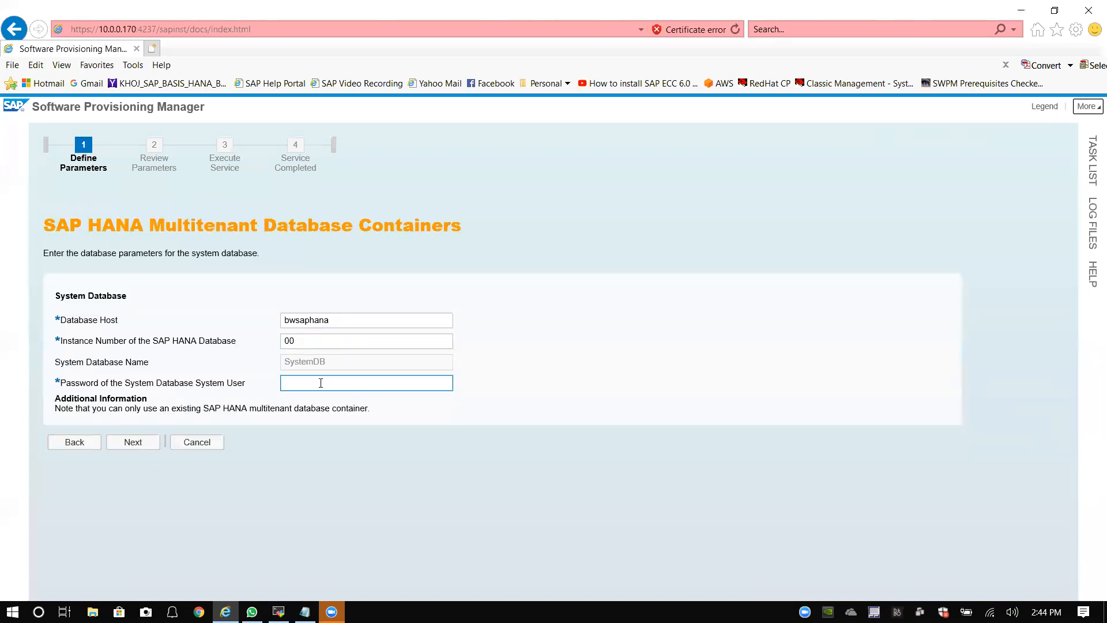
text(•••••••)
click(140, 442)
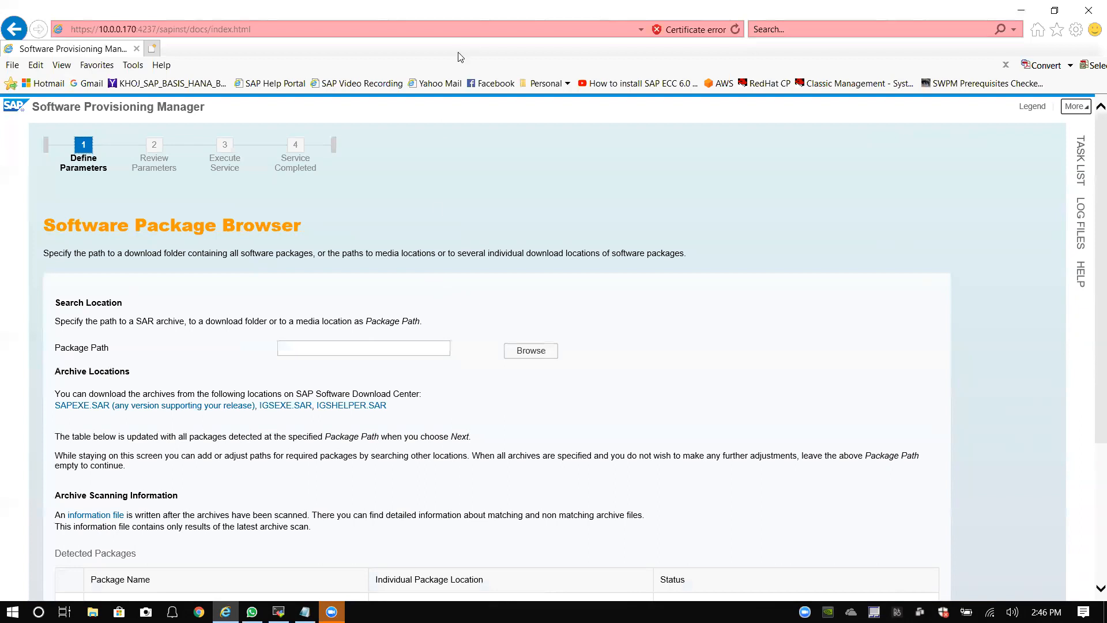
Step: Switch from Internet Explorer to the MobaXterm BH1 terminal showing the sapinst log
click(481, 21)
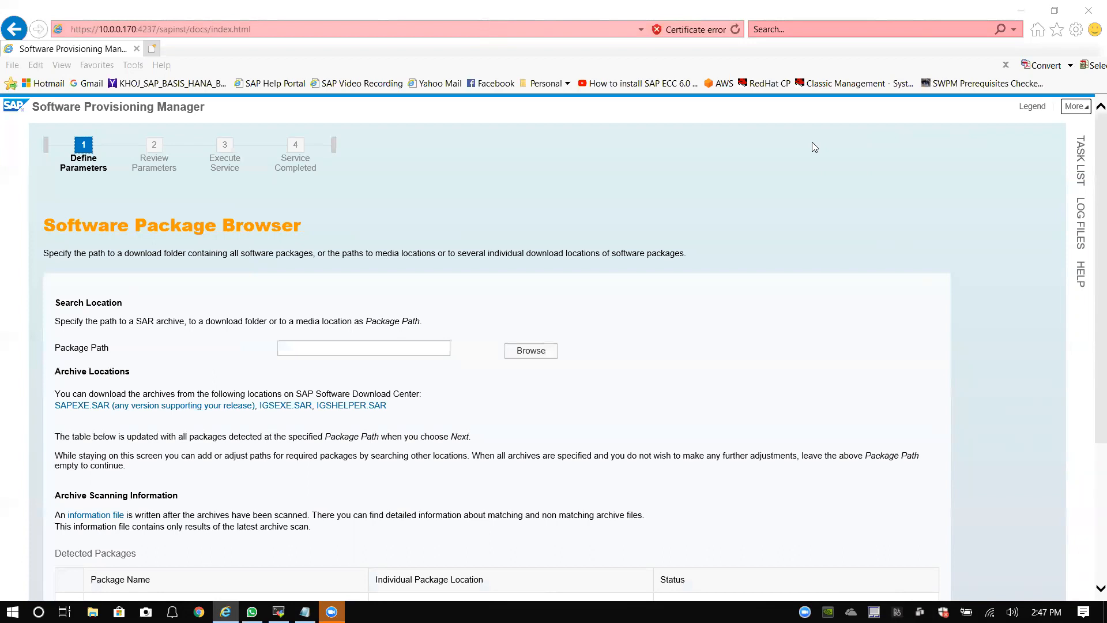
key(alt+Tab)
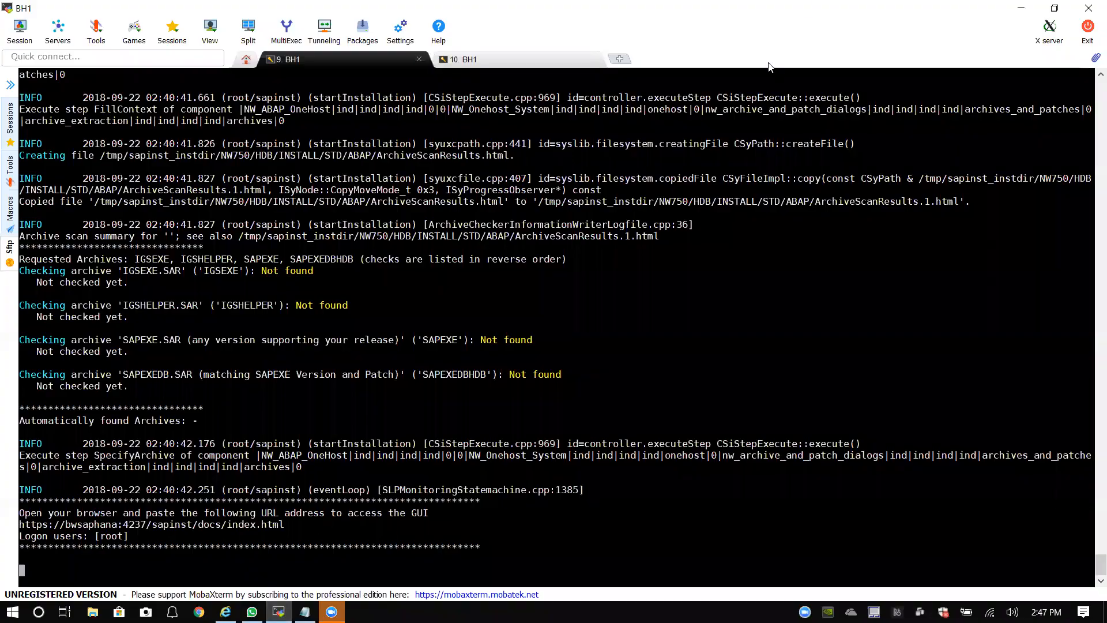
Step: In the '10. BH1' session, clear the screen, run 'su - hdbadm', then run 'HDB info'
click(560, 60)
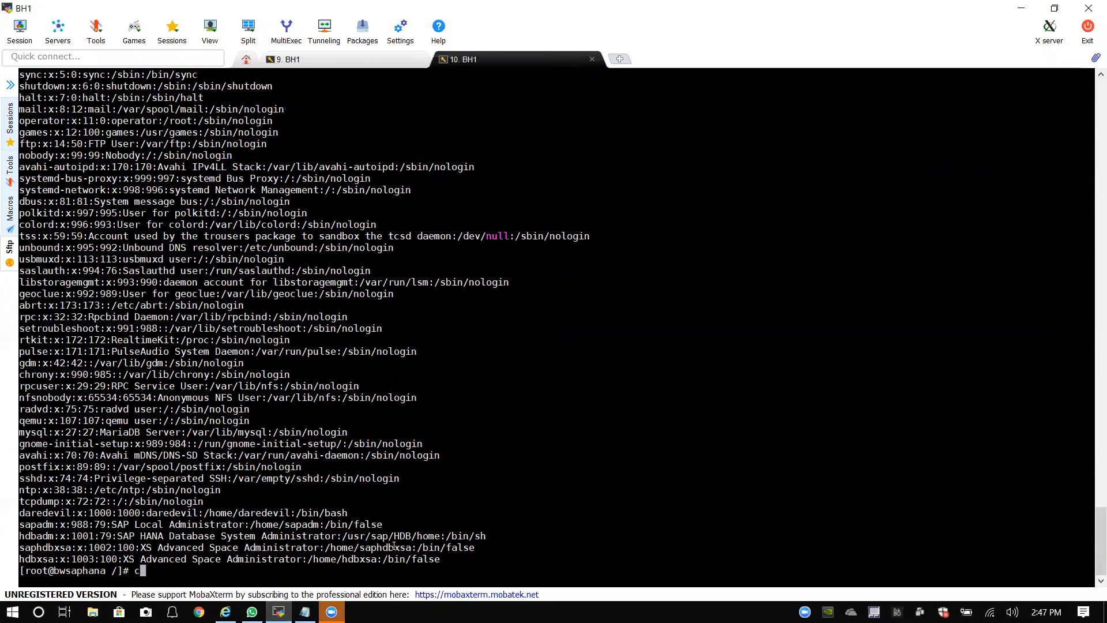
key(ctrl+l)
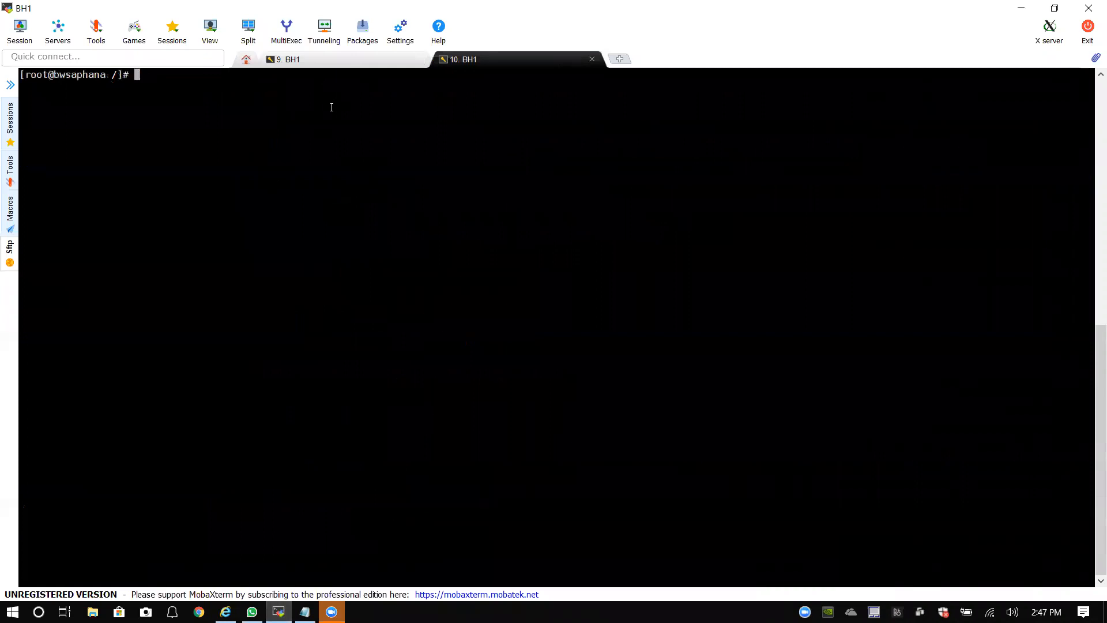
text(su - hdbadm)
key(Return)
text(HDB info)
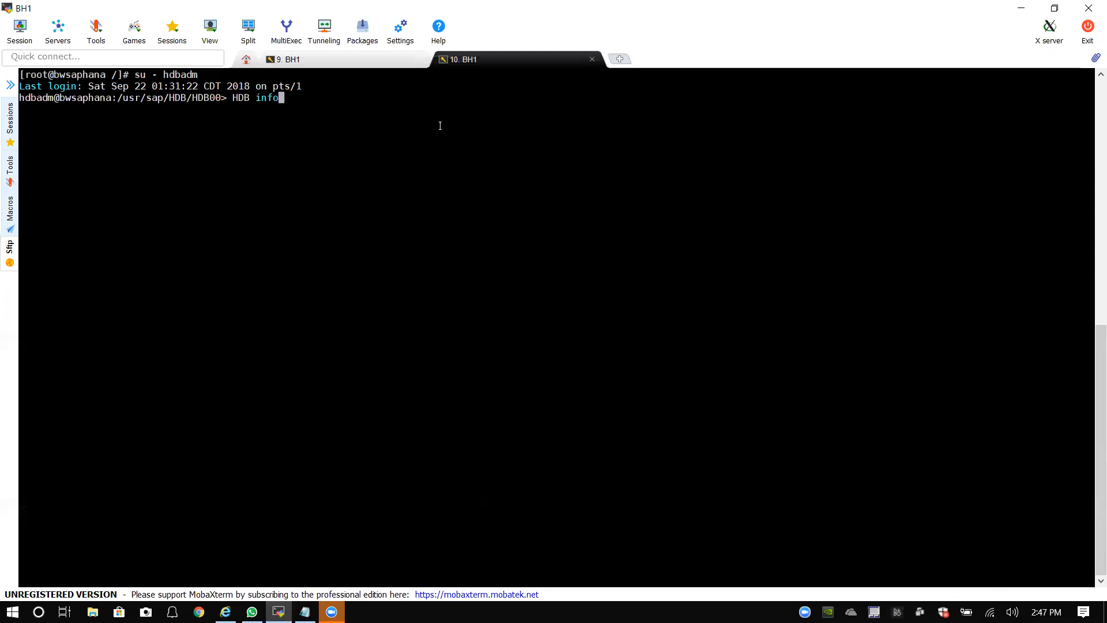
key(Return)
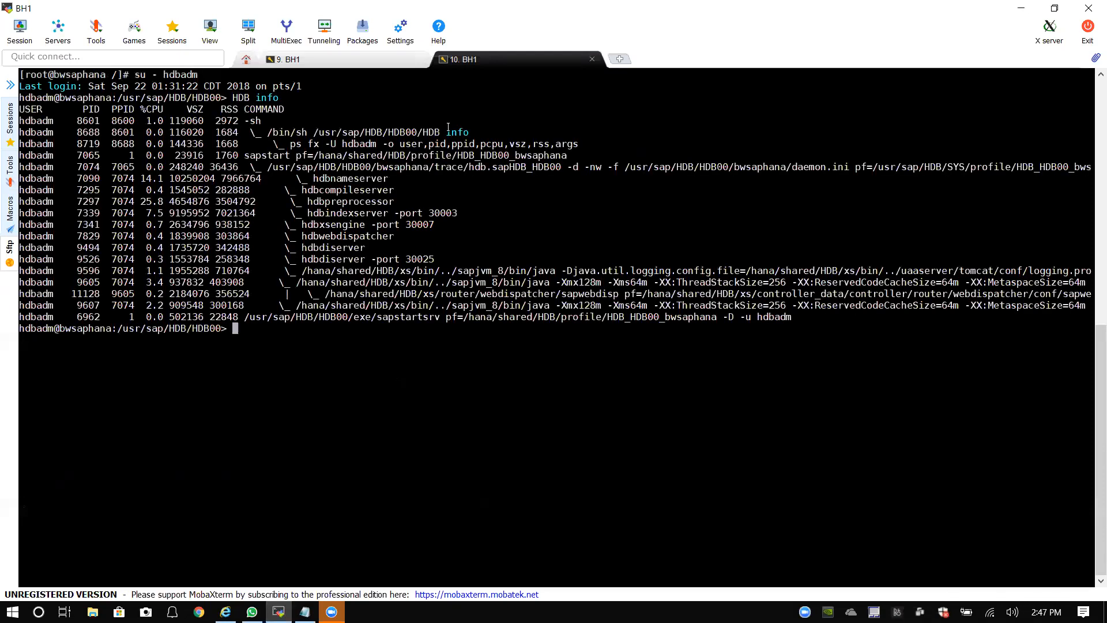
Step: Run 'sapcontrol -nr 00 -function GetProcessList' to list the HANA instance 00 processes
click(350, 334)
text(sapcontrol -nr 00)
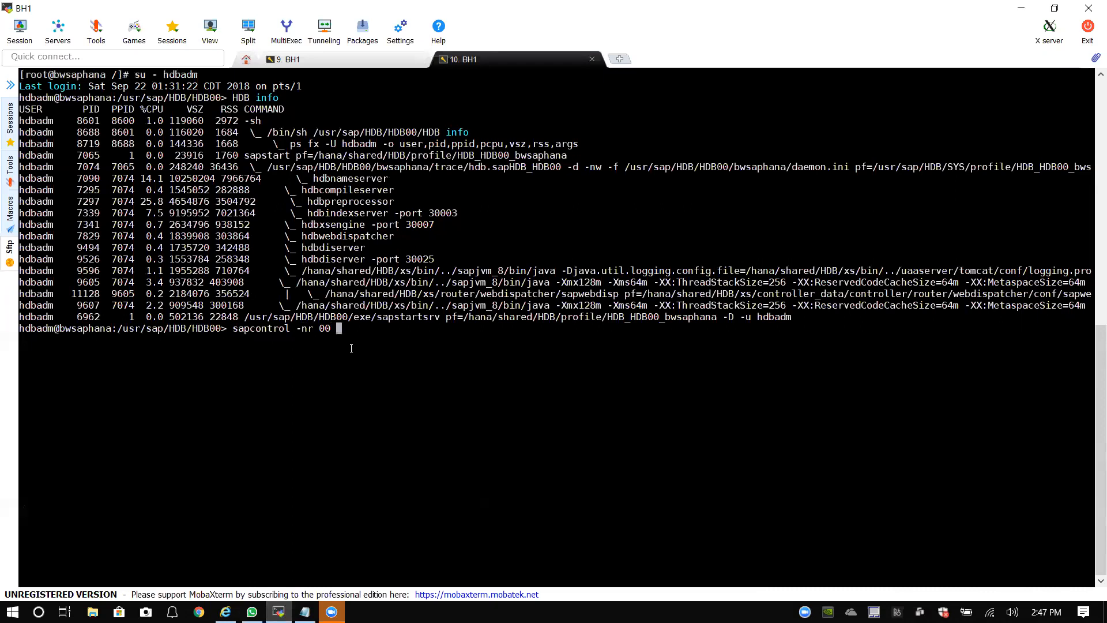
text( -function GetProcess)
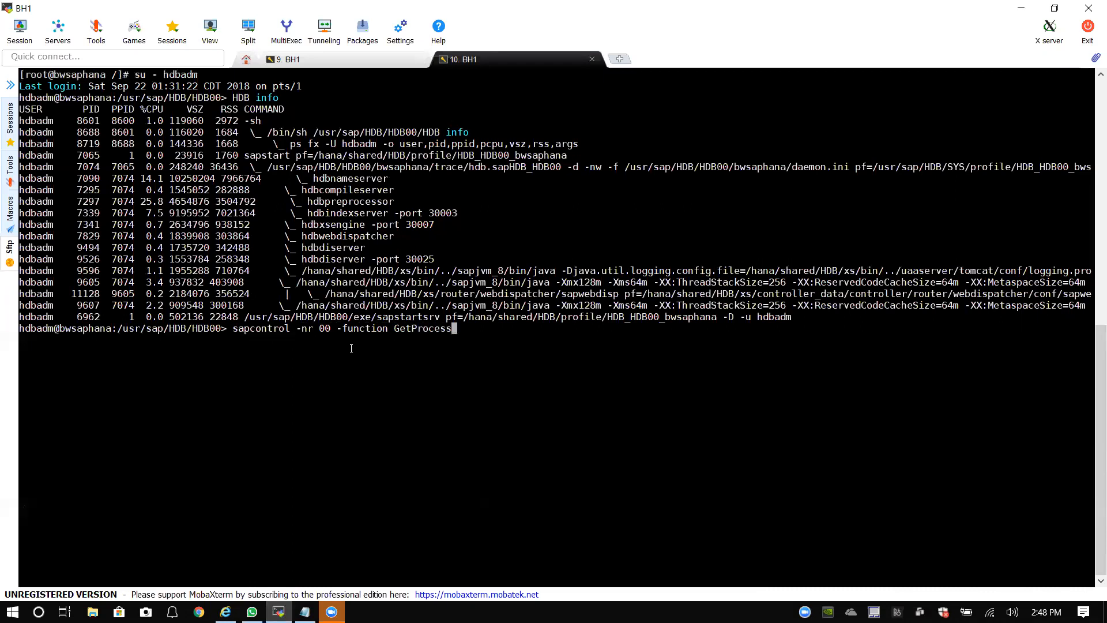
text(List)
key(Return)
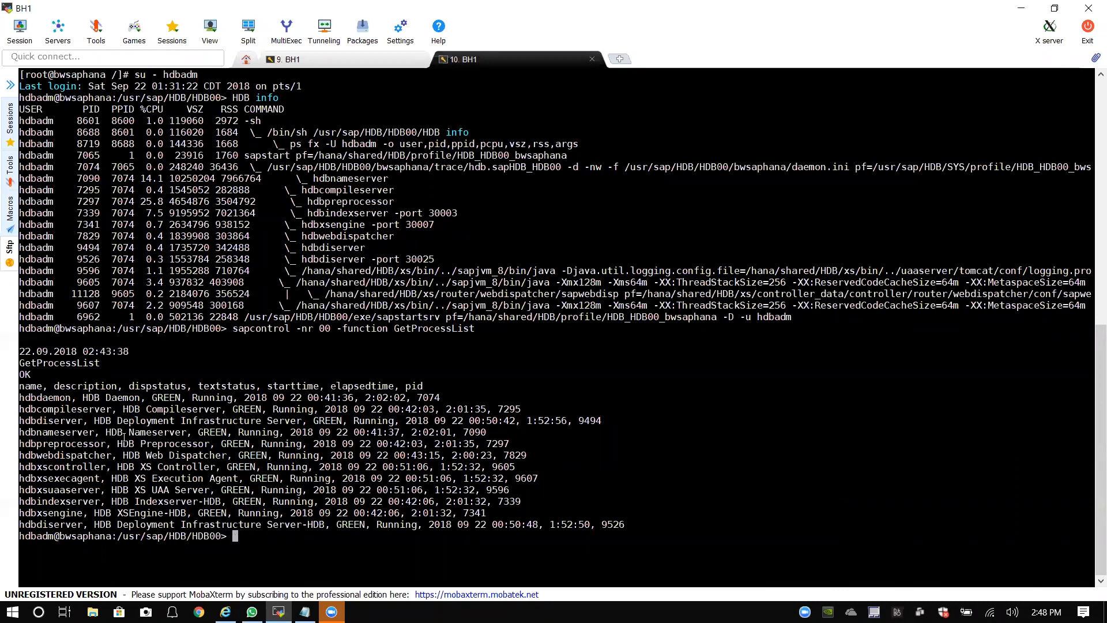
drag(109, 432, 247, 438)
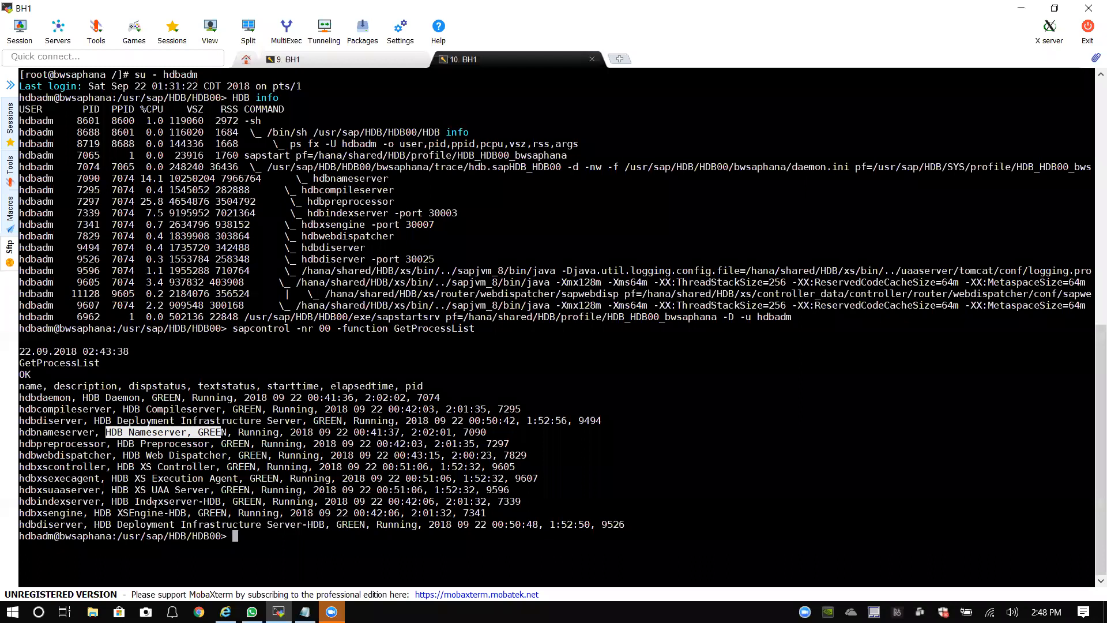
drag(112, 501, 307, 500)
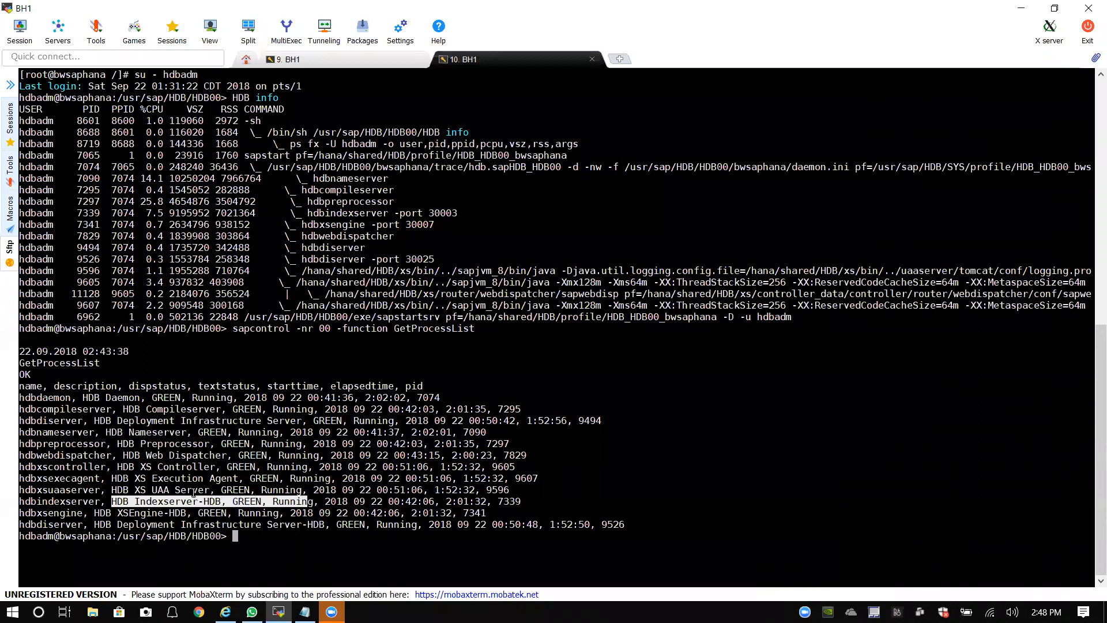
drag(107, 432, 190, 434)
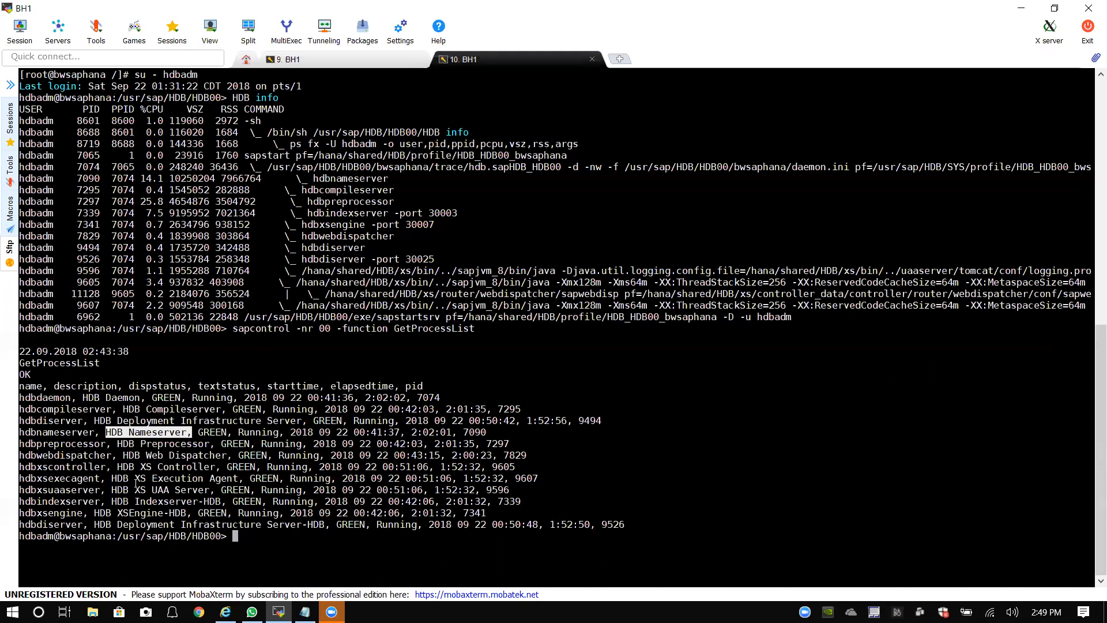
drag(113, 501, 218, 502)
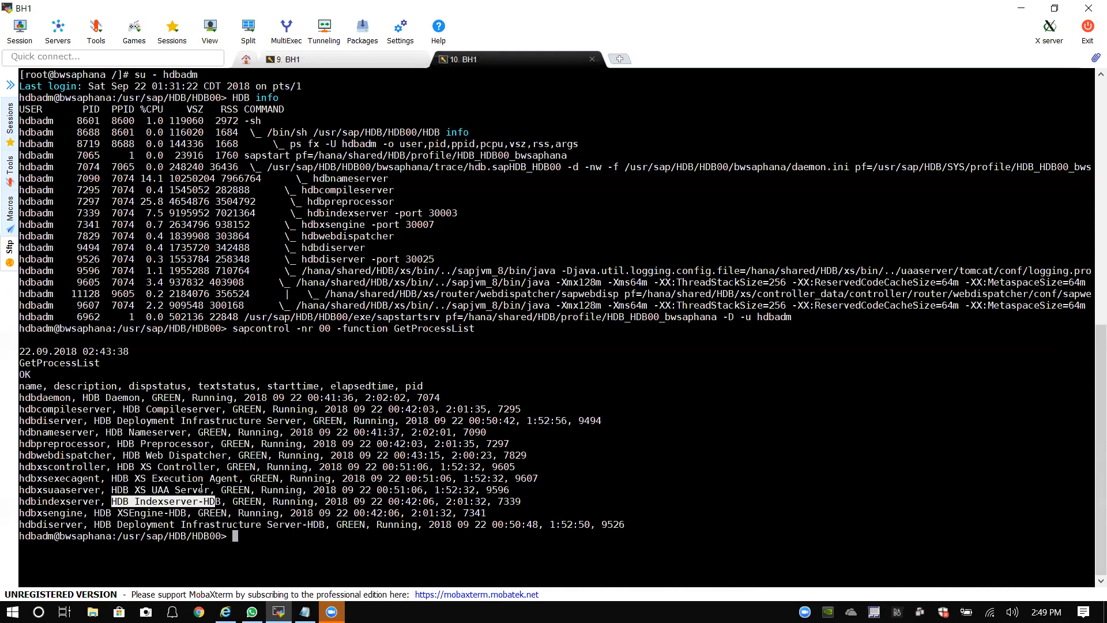
drag(221, 502, 112, 501)
click(225, 548)
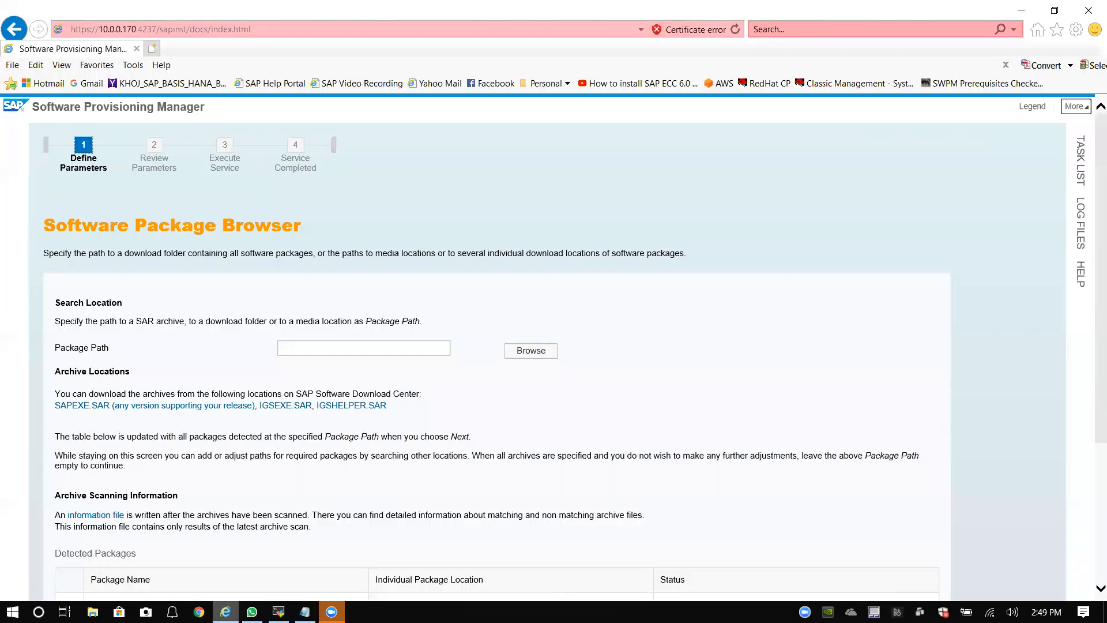
key(alt+Tab)
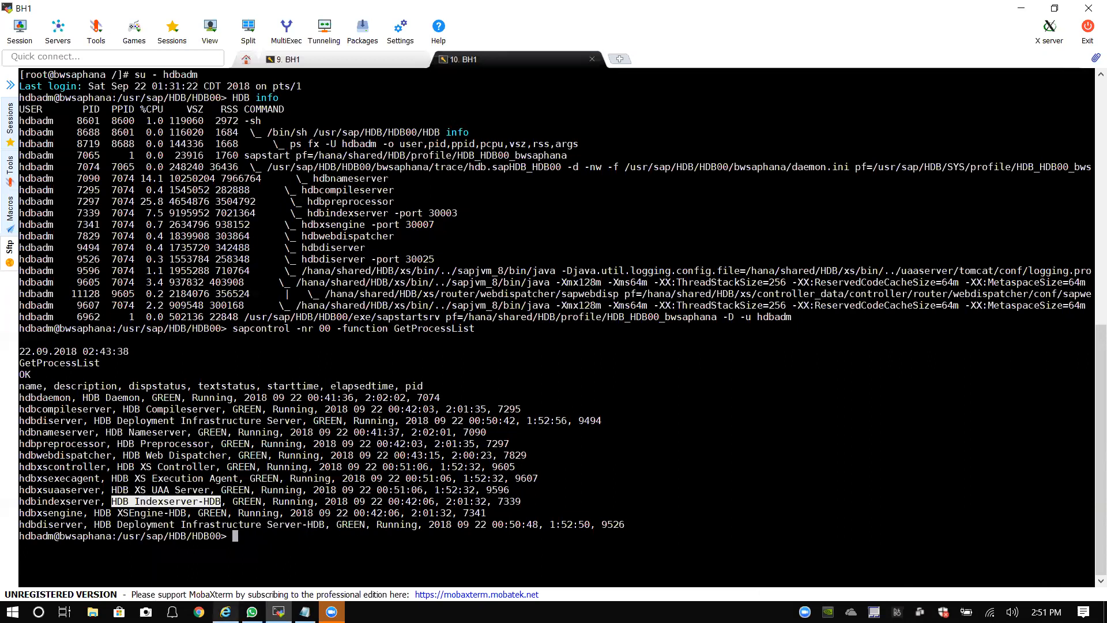
Step: Return to the Software Provisioning Manager page in Internet Explorer from the taskbar
click(225, 612)
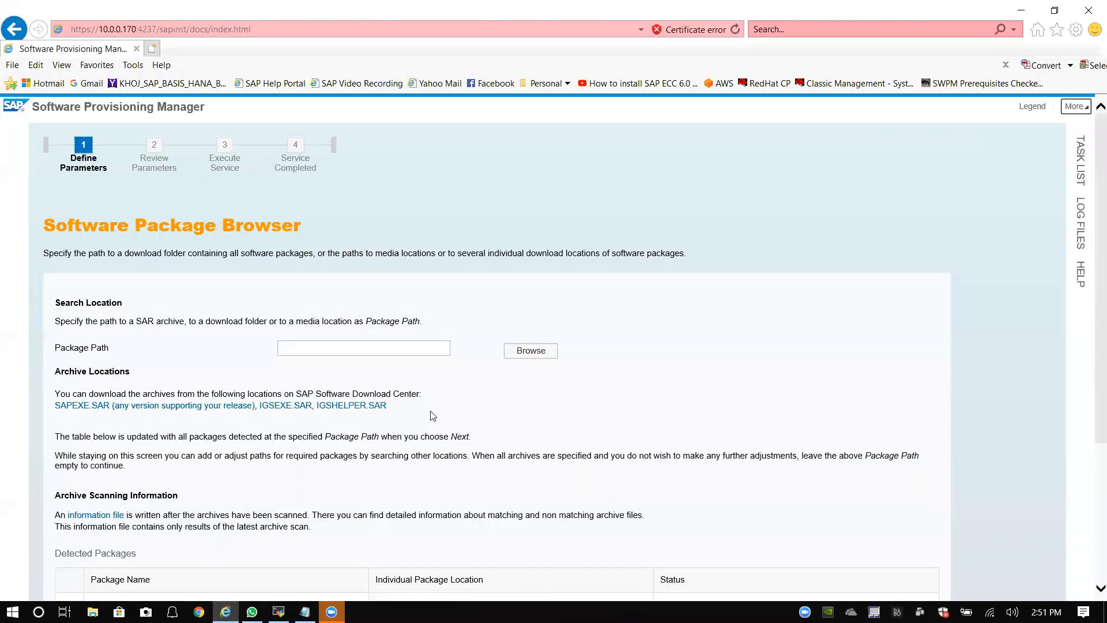
click(405, 344)
scroll(207, 305, down, 1)
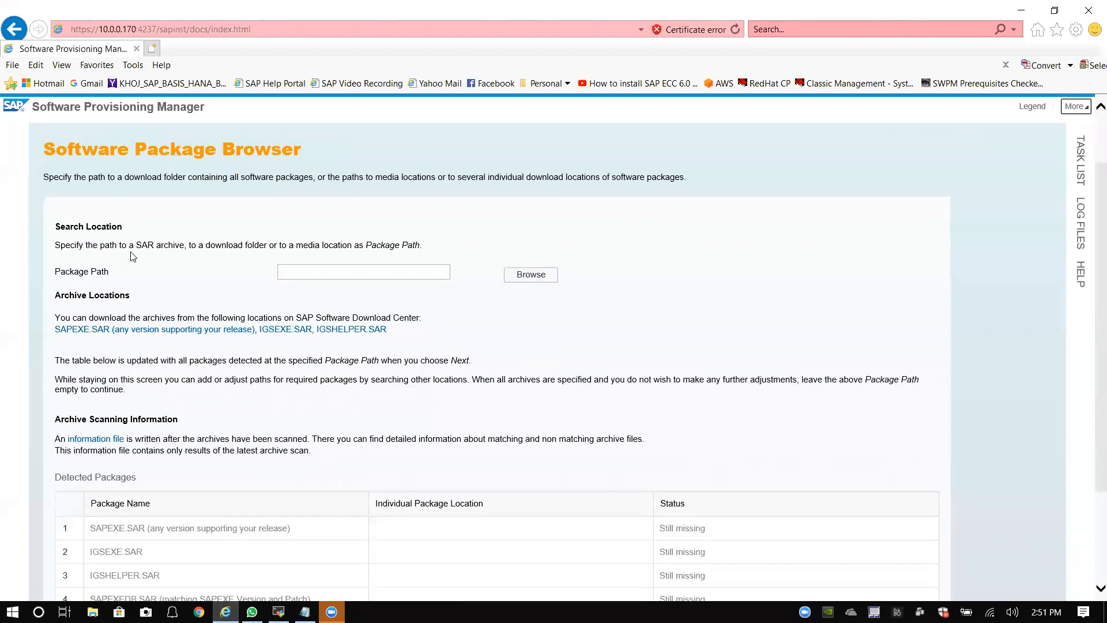
scroll(138, 259, down, 1)
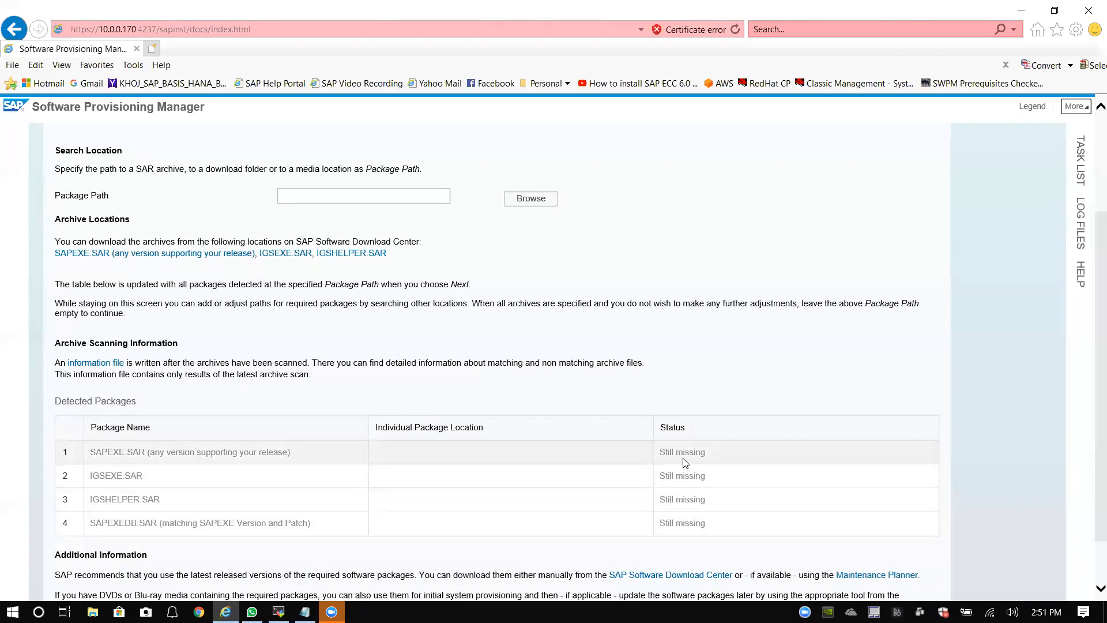
Step: Pick the MPDownload folder under /software as the Package Path and submit it
click(523, 199)
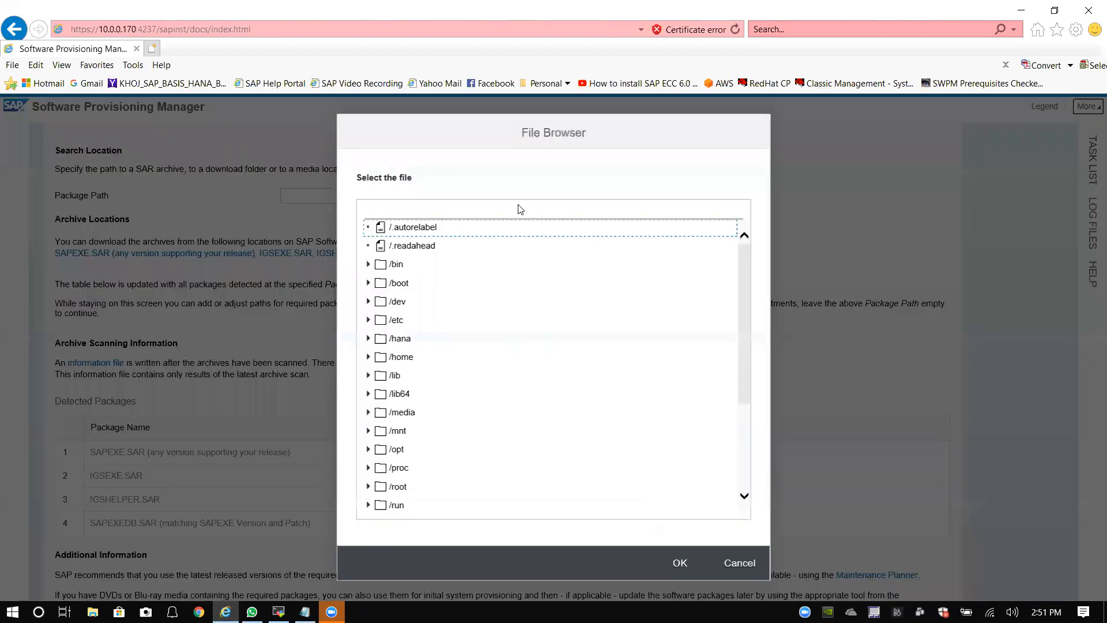
scroll(409, 453, down, 1)
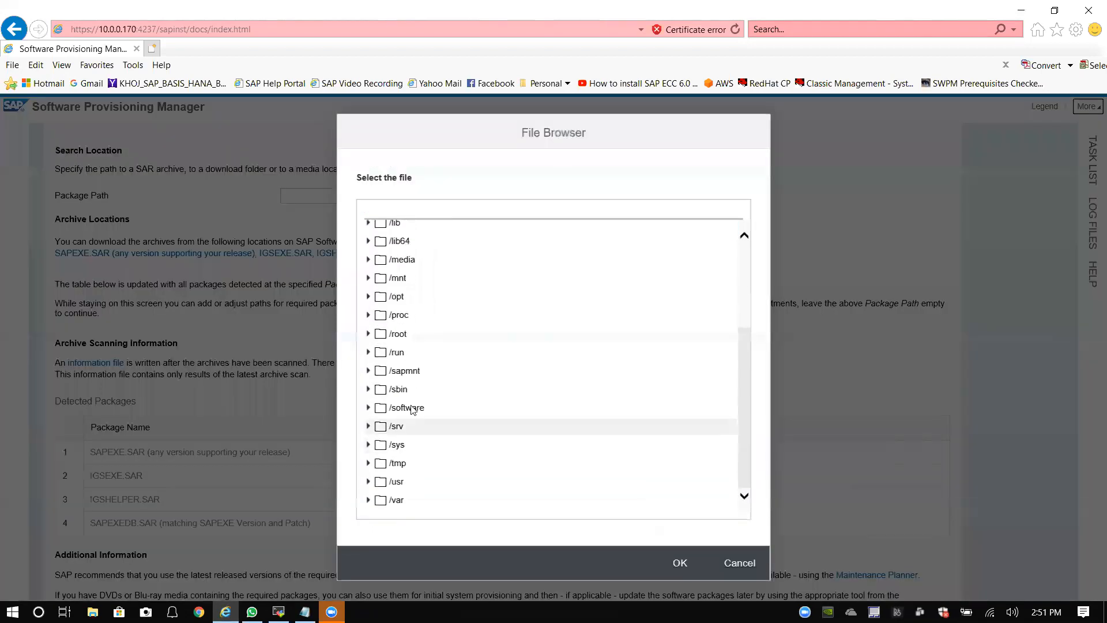
click(368, 408)
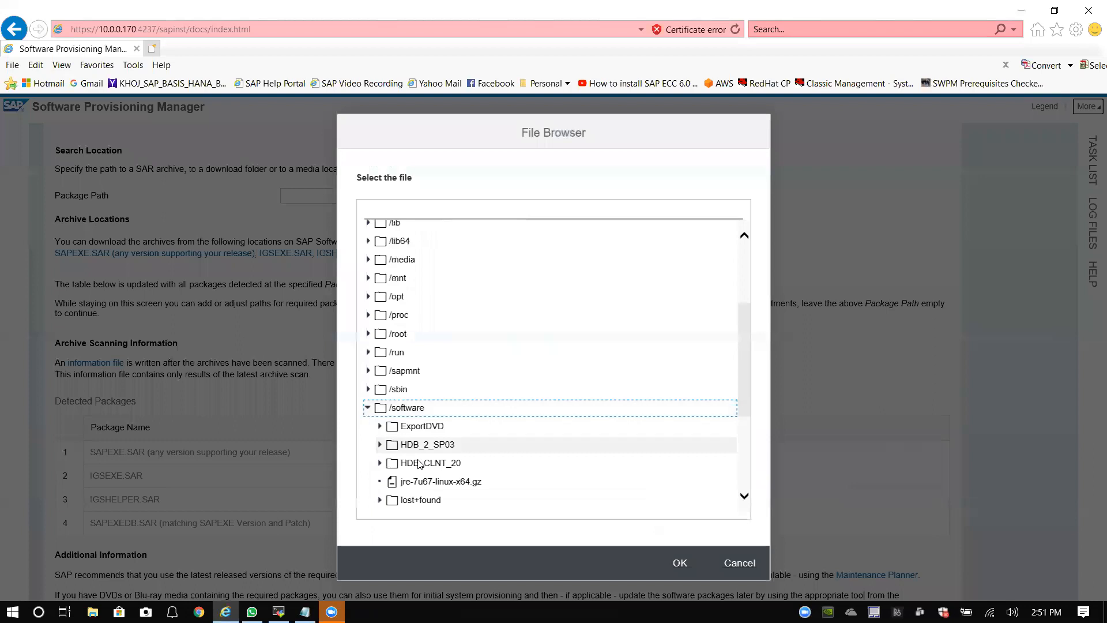
scroll(425, 465, down, 3)
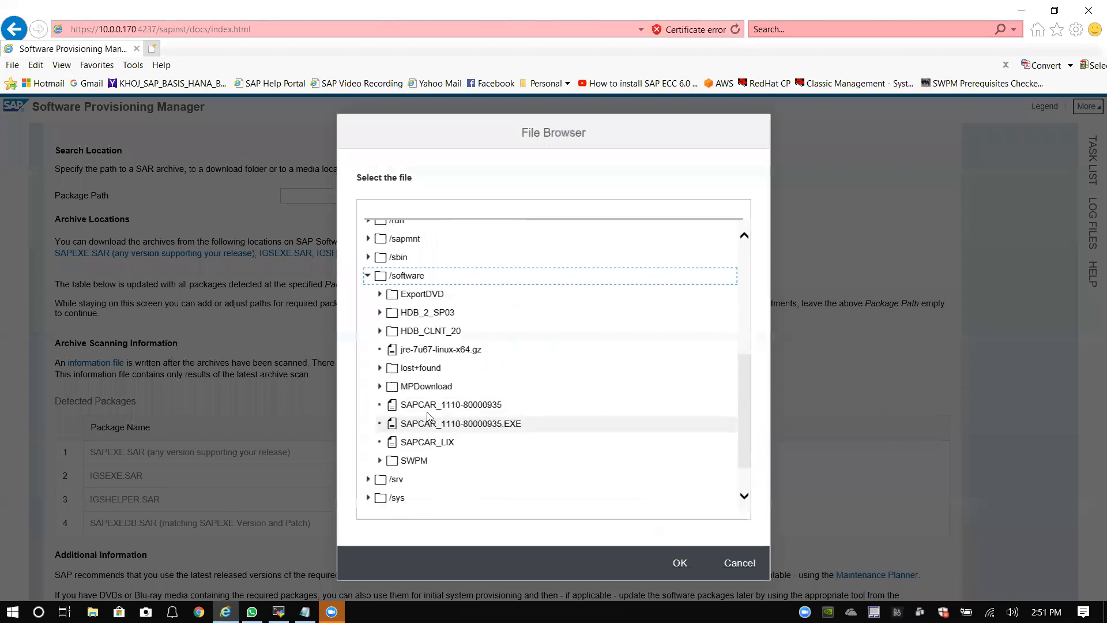
click(407, 387)
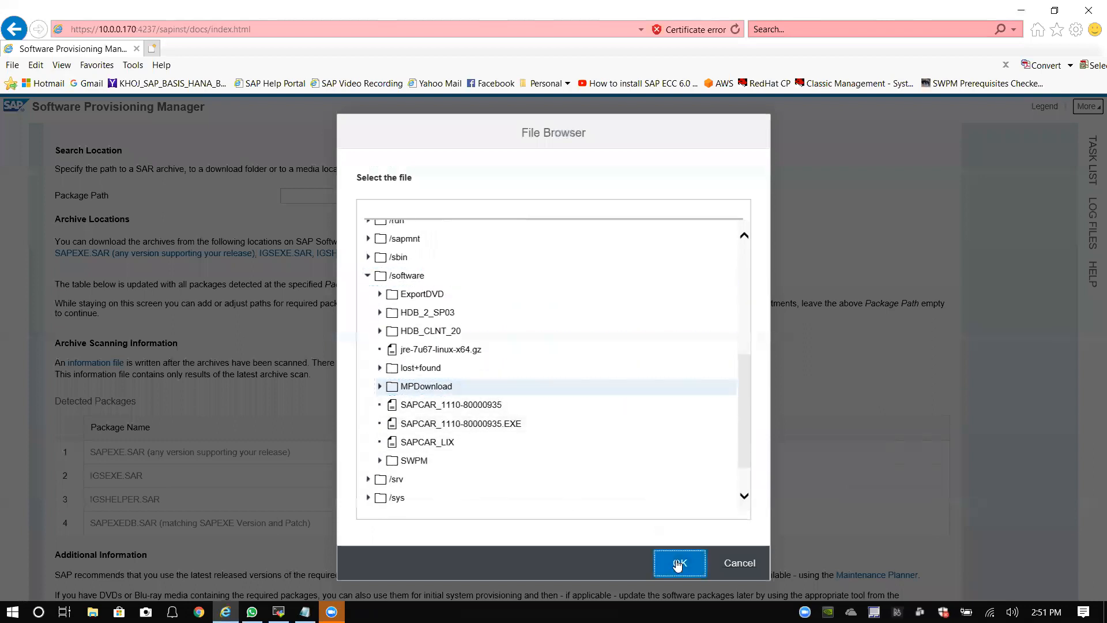
click(681, 563)
scroll(300, 516, down, 3)
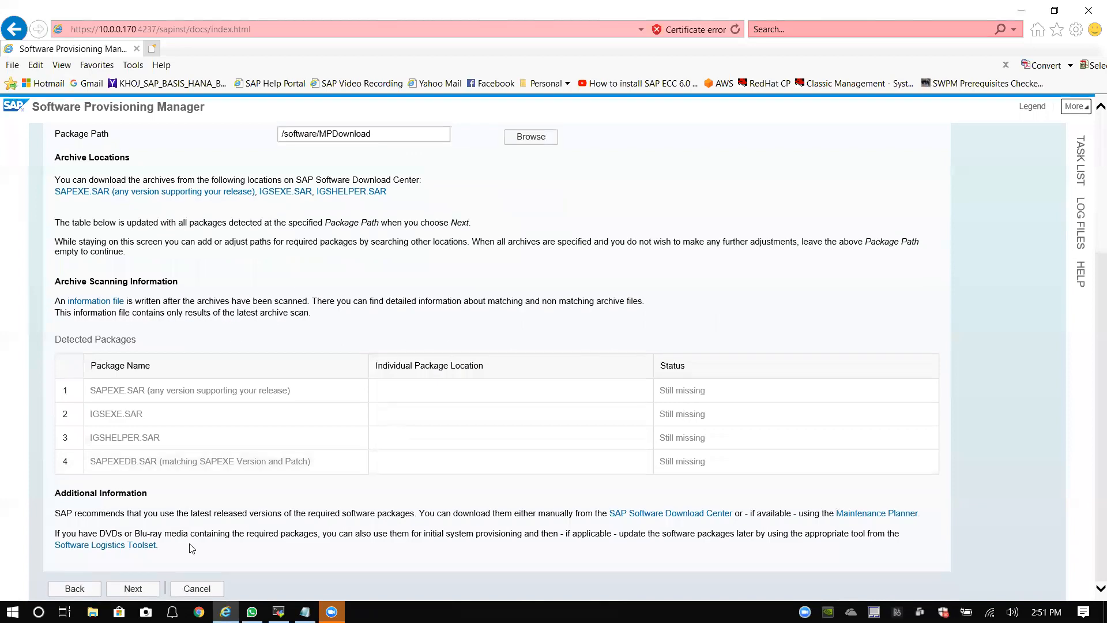
click(136, 586)
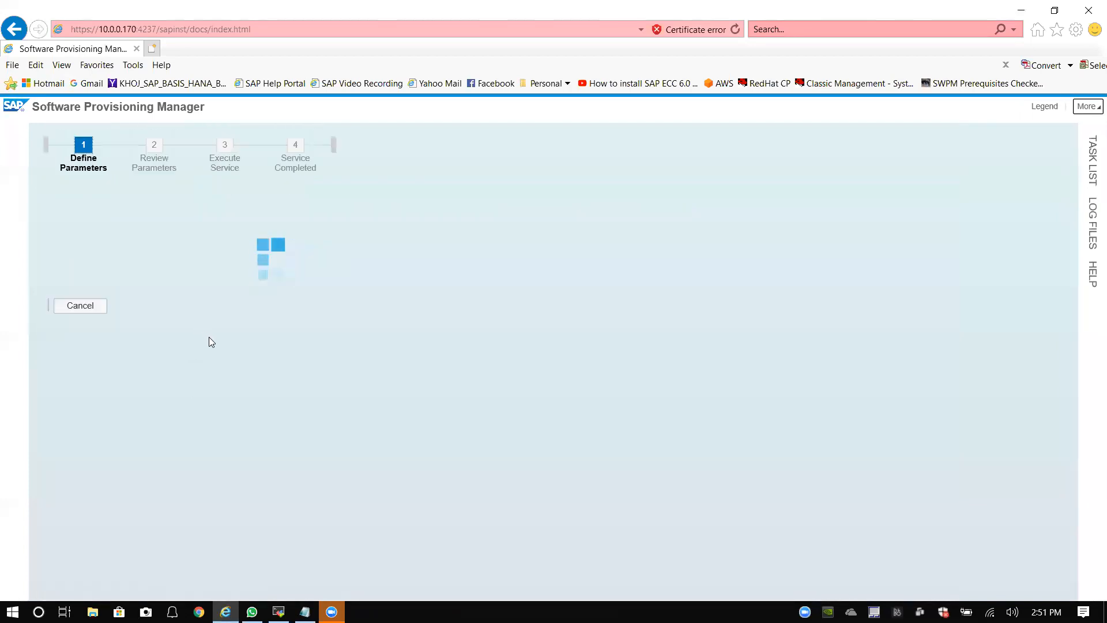
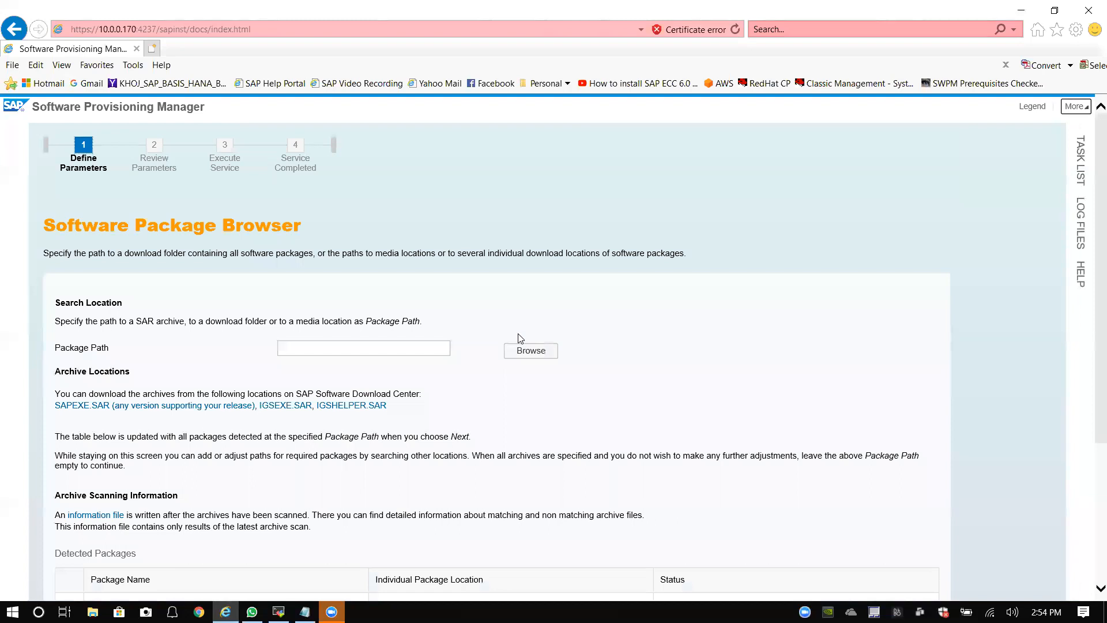
Step: Accept the detected software packages and keep the SAP Host Agent upgrade enabled
scroll(465, 380, down, 3)
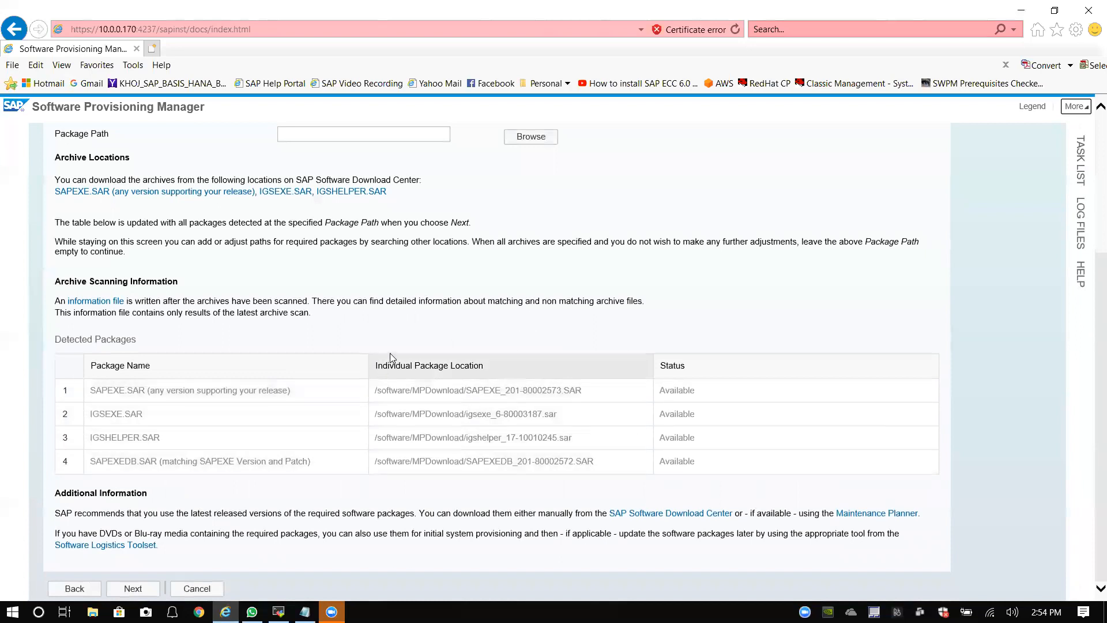
scroll(401, 347, up, 1)
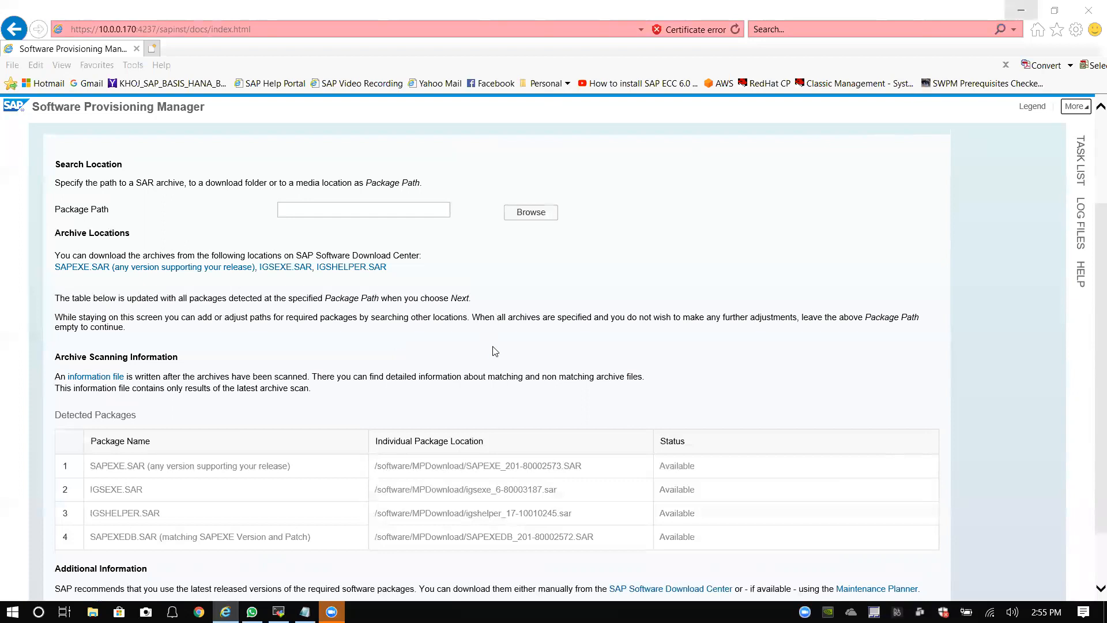
scroll(495, 413, down, 2)
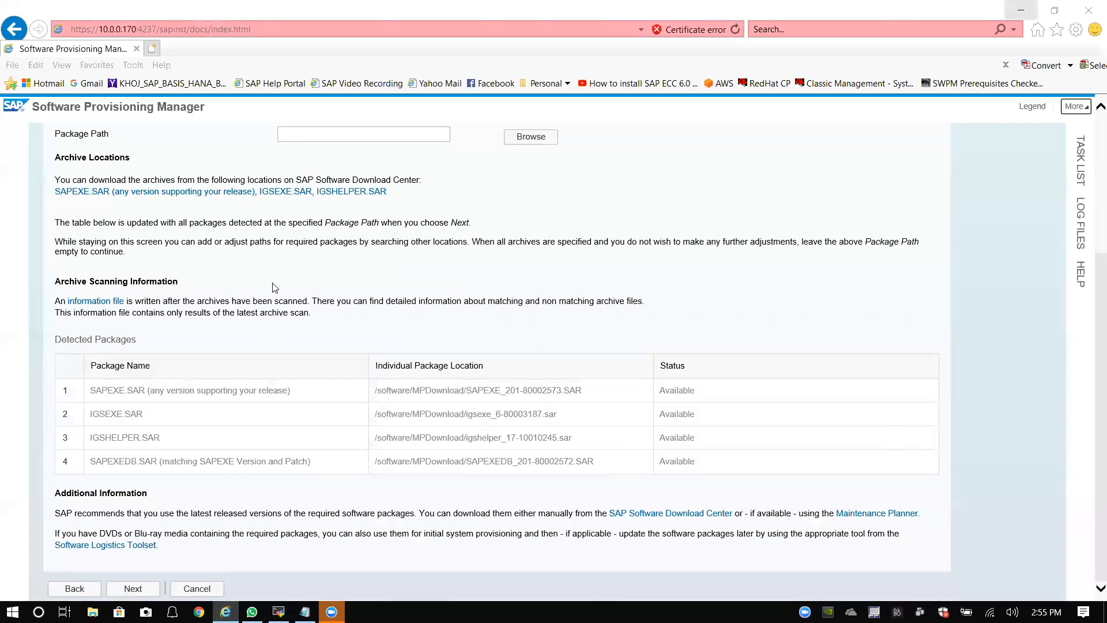
click(149, 594)
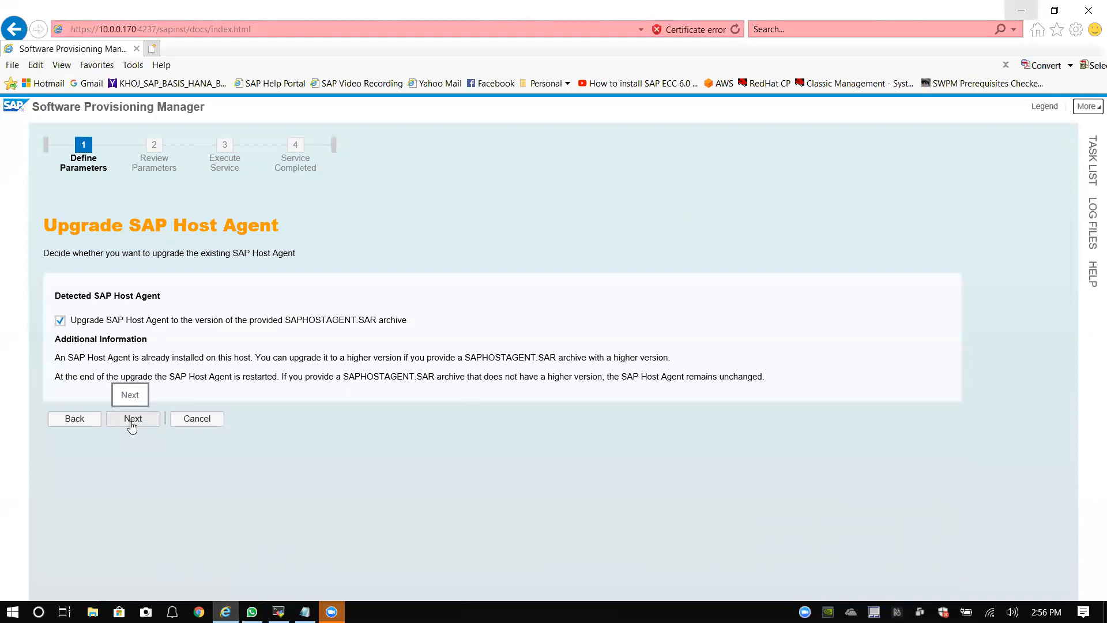
click(132, 420)
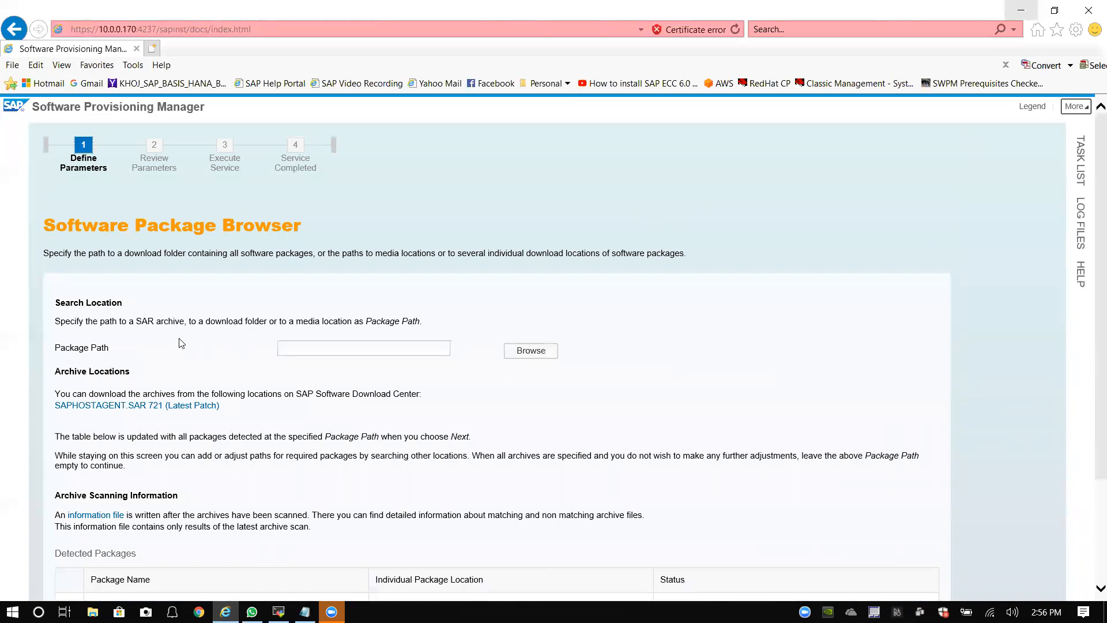
Step: Confirm the SAPHOSTAGENT.SAR 721 archive shows as Available and continue
scroll(405, 320, down, 3)
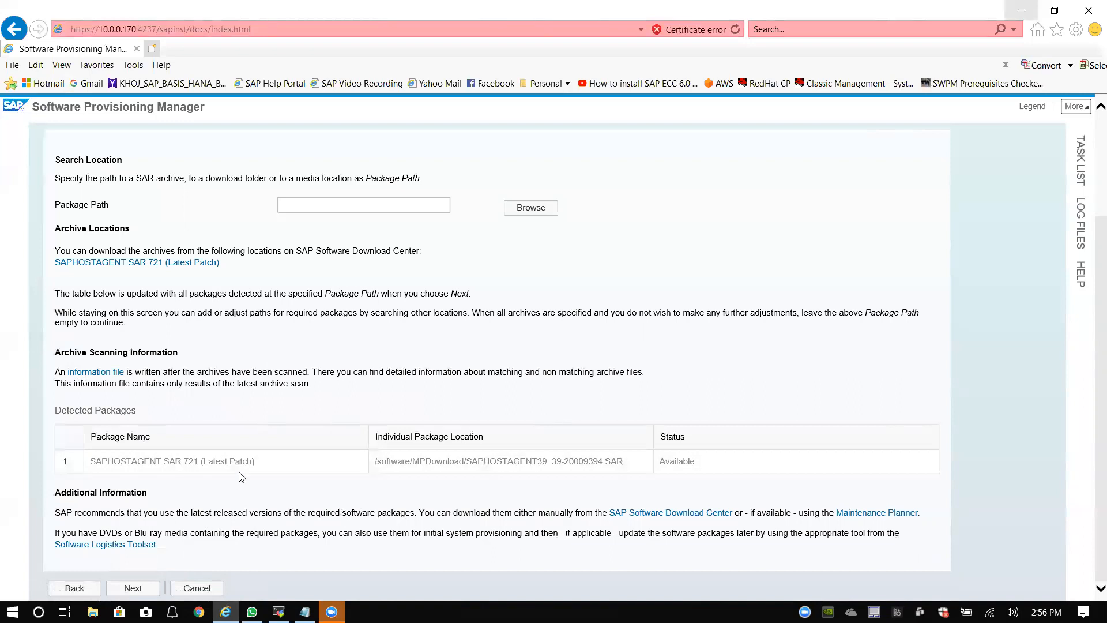
click(138, 587)
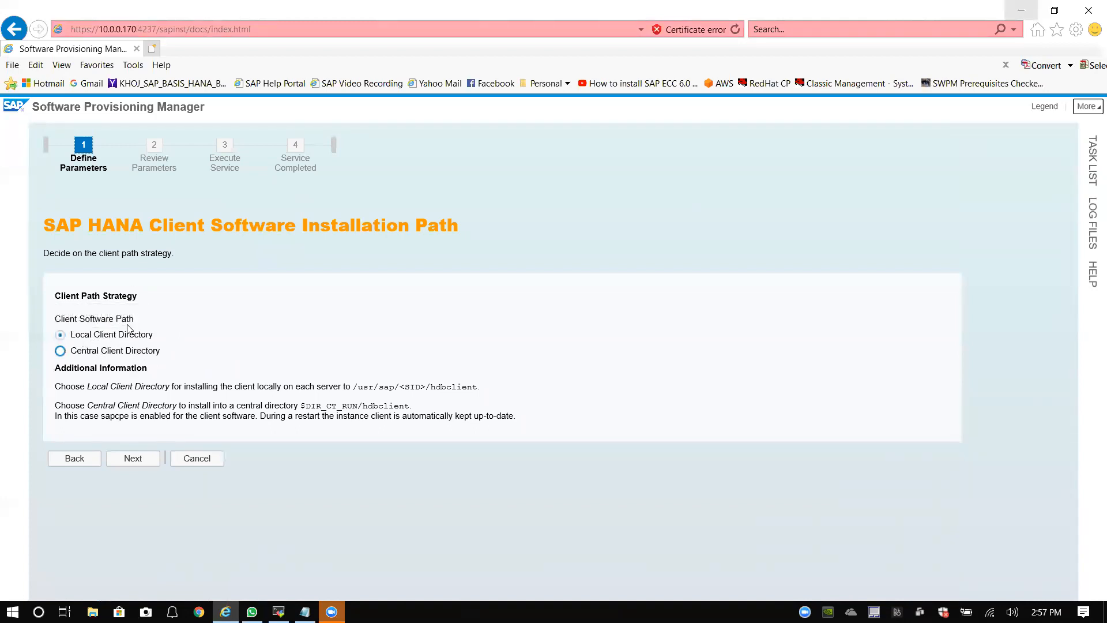
Step: Keep Local Client Directory as the HANA client path strategy and continue
click(135, 460)
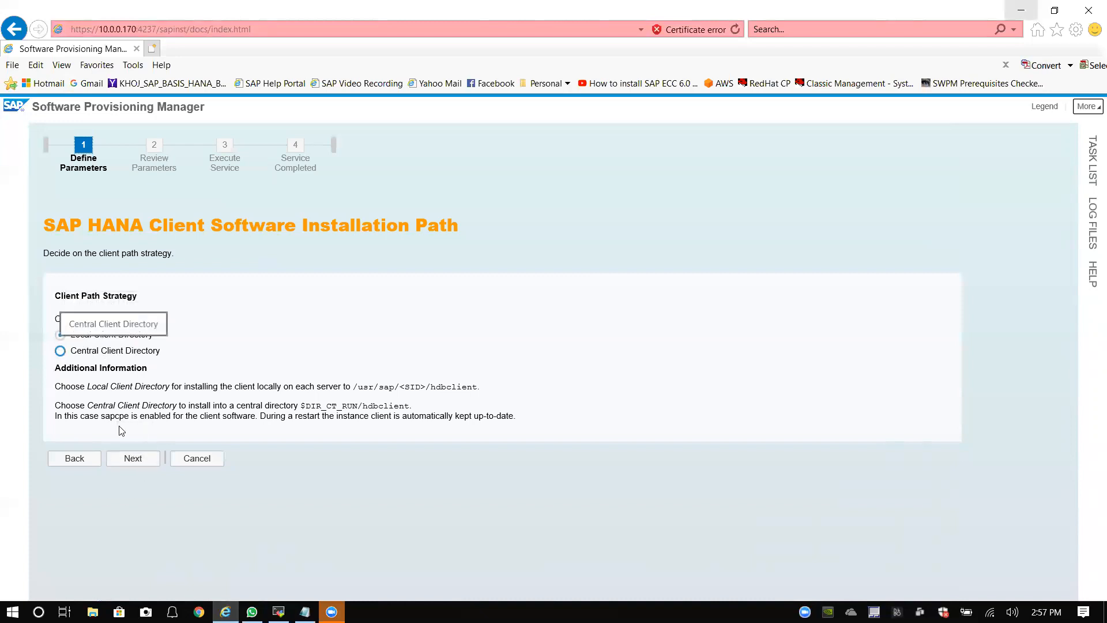
click(143, 460)
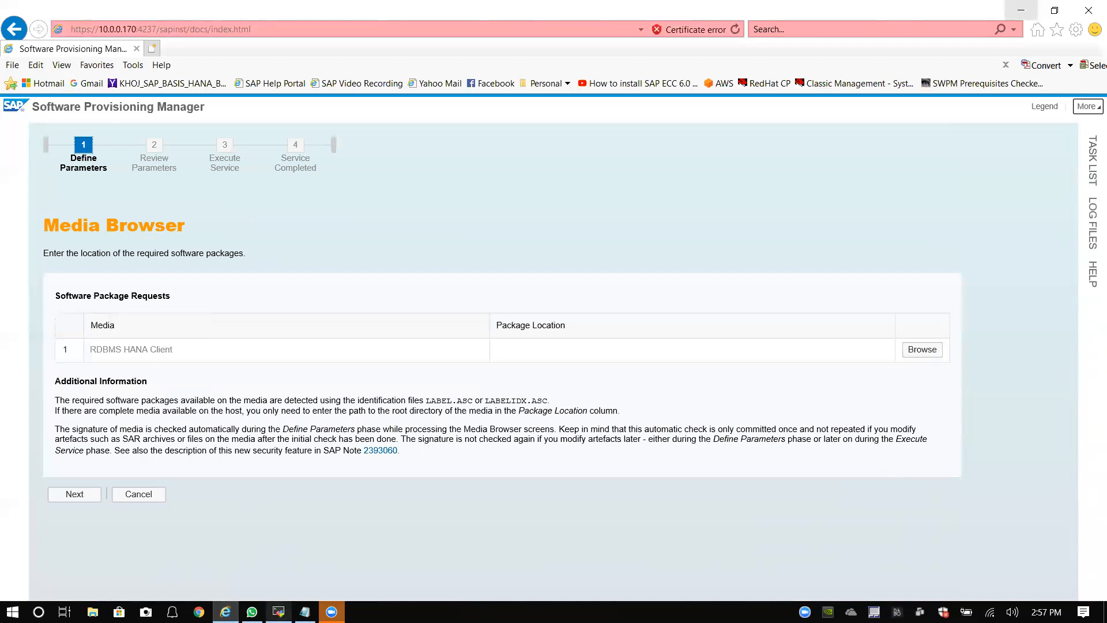
Step: Exit the hdbadm session in MobaXterm and return to the Media Browser page
mouse_move(279, 611)
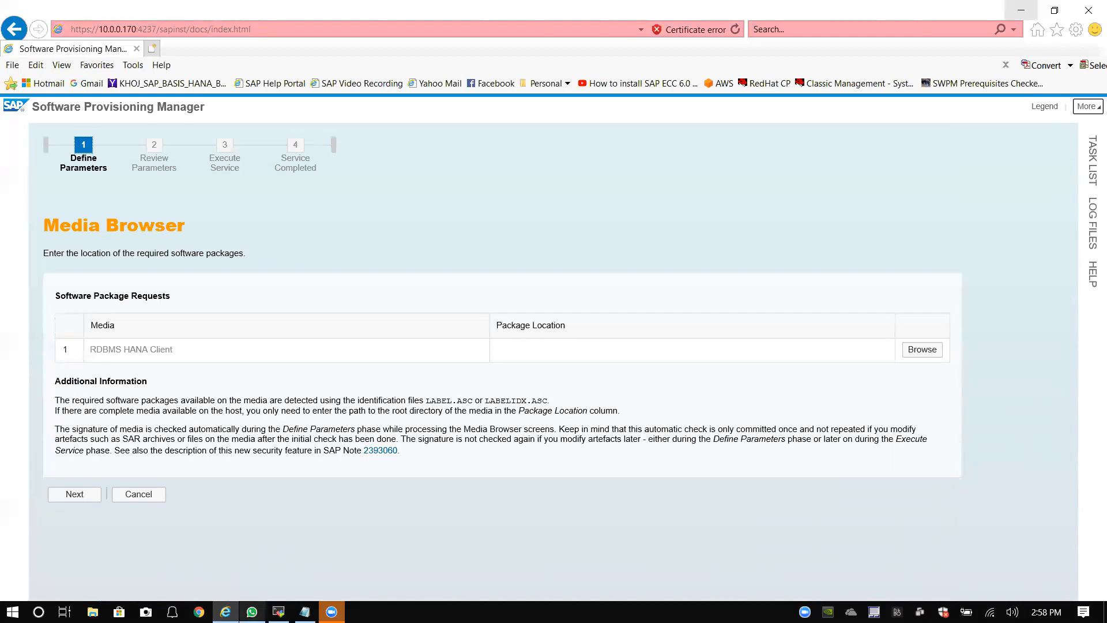
click(302, 577)
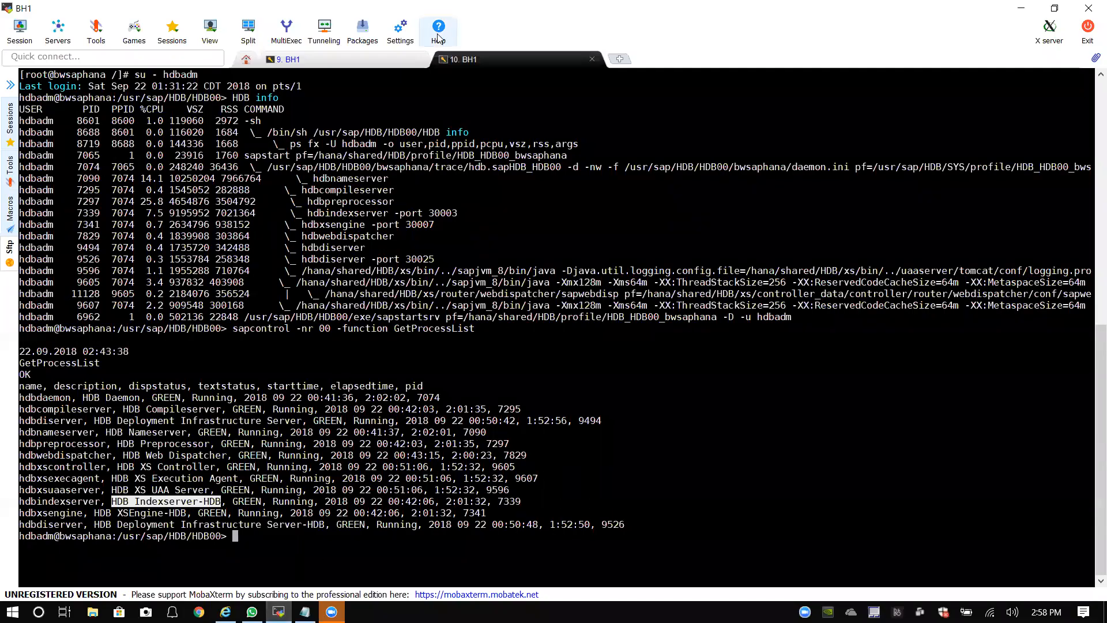
click(359, 547)
text(exitr)
key(Return)
text(exit)
key(Return)
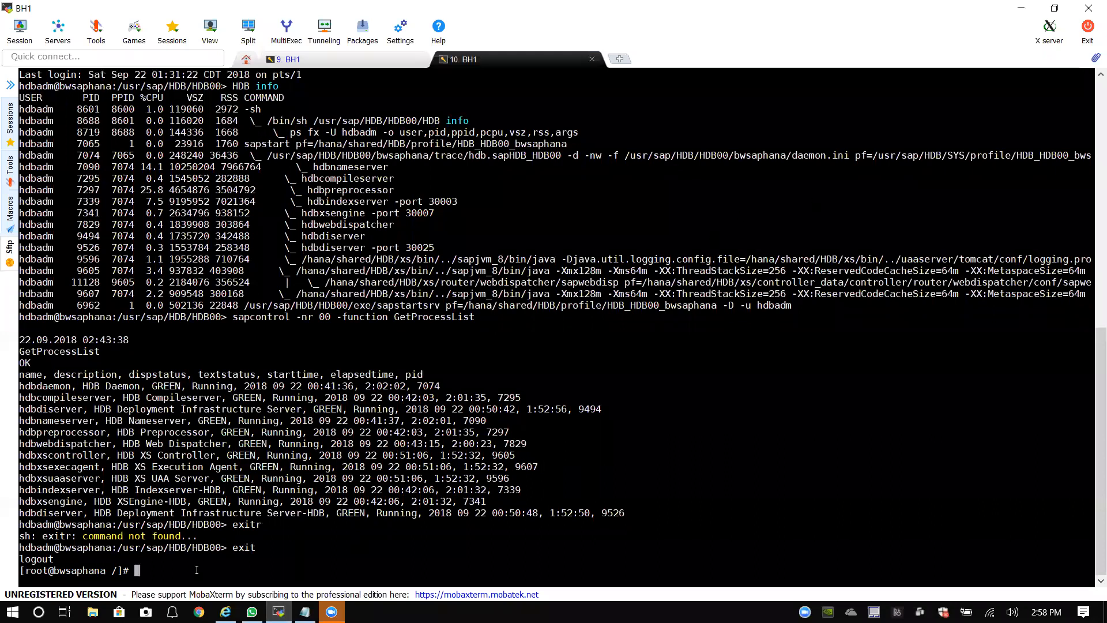
click(225, 612)
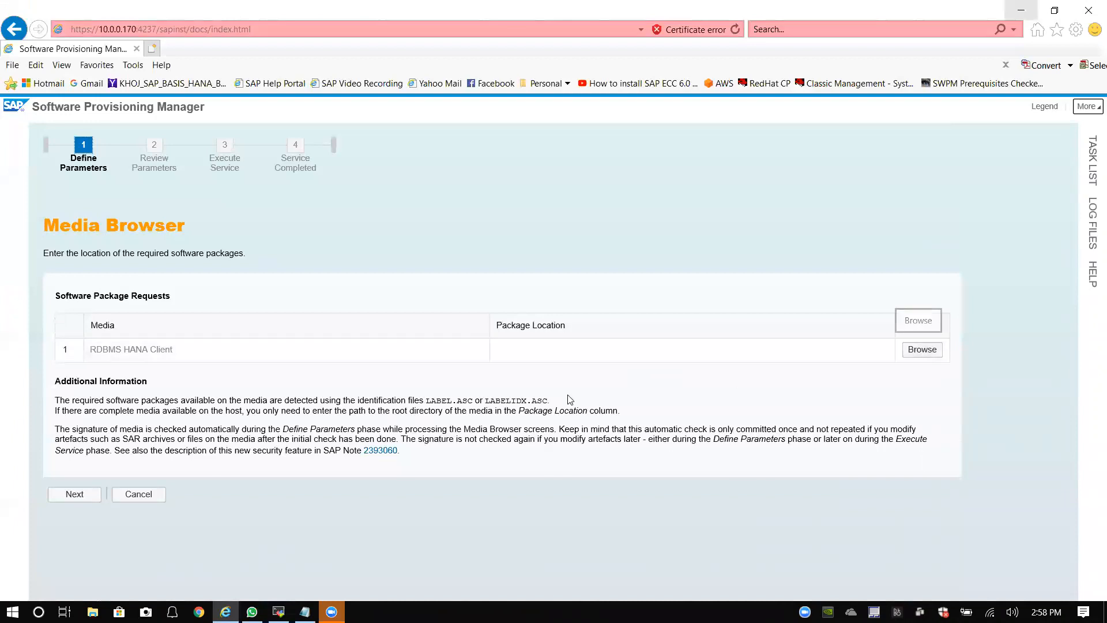
drag(427, 400, 555, 400)
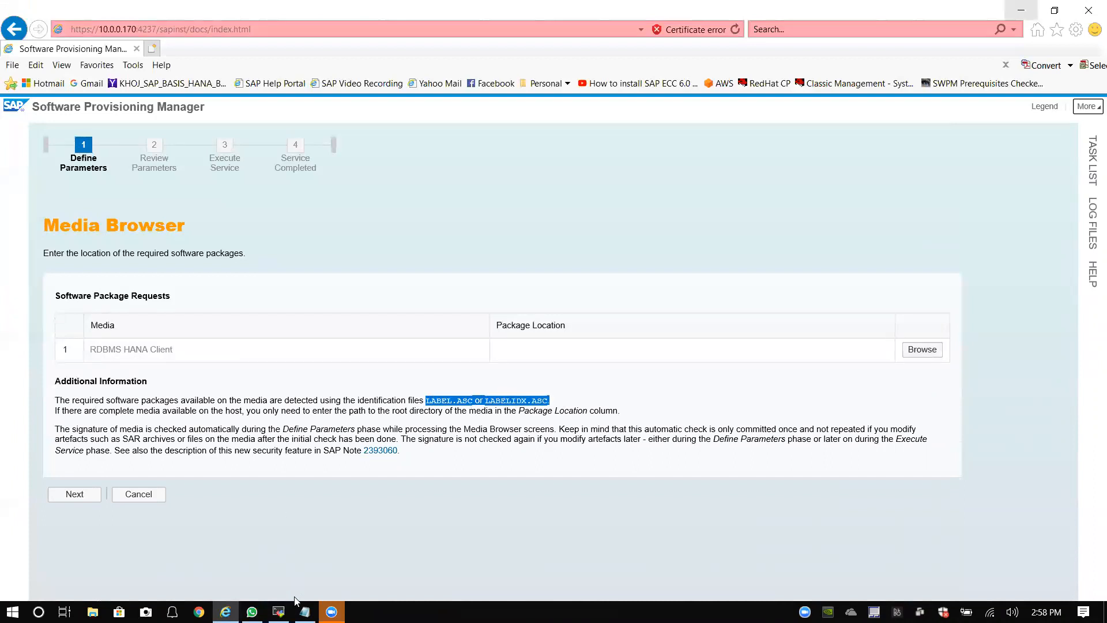
Step: In MobaXterm, change into /software and list its contents
click(279, 612)
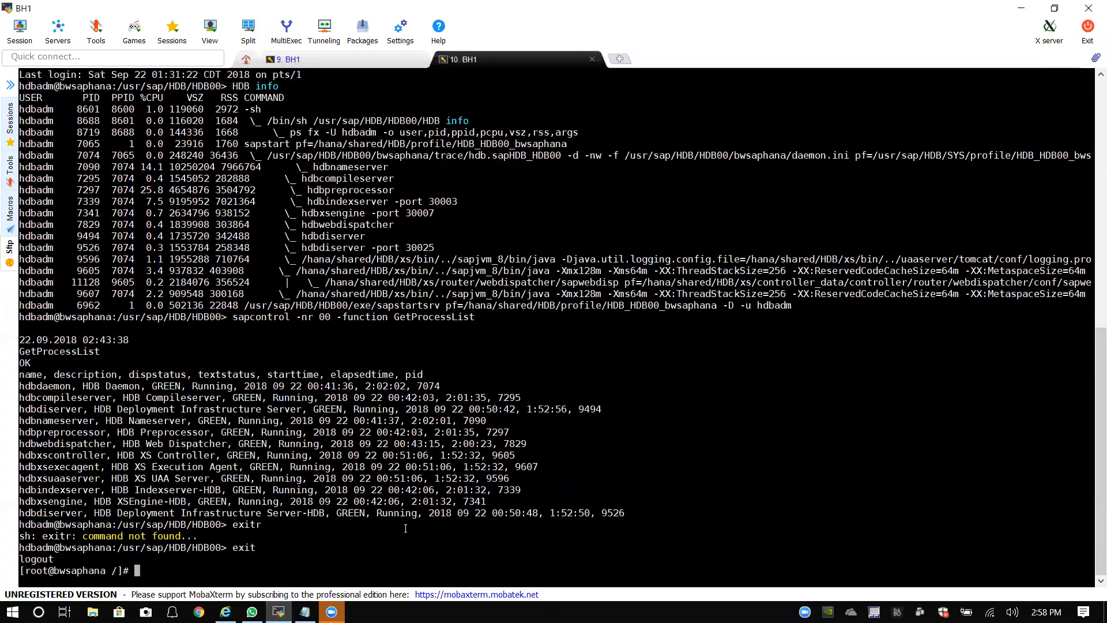
text(cd so)
key(Tab)
key(Return)
text(ll)
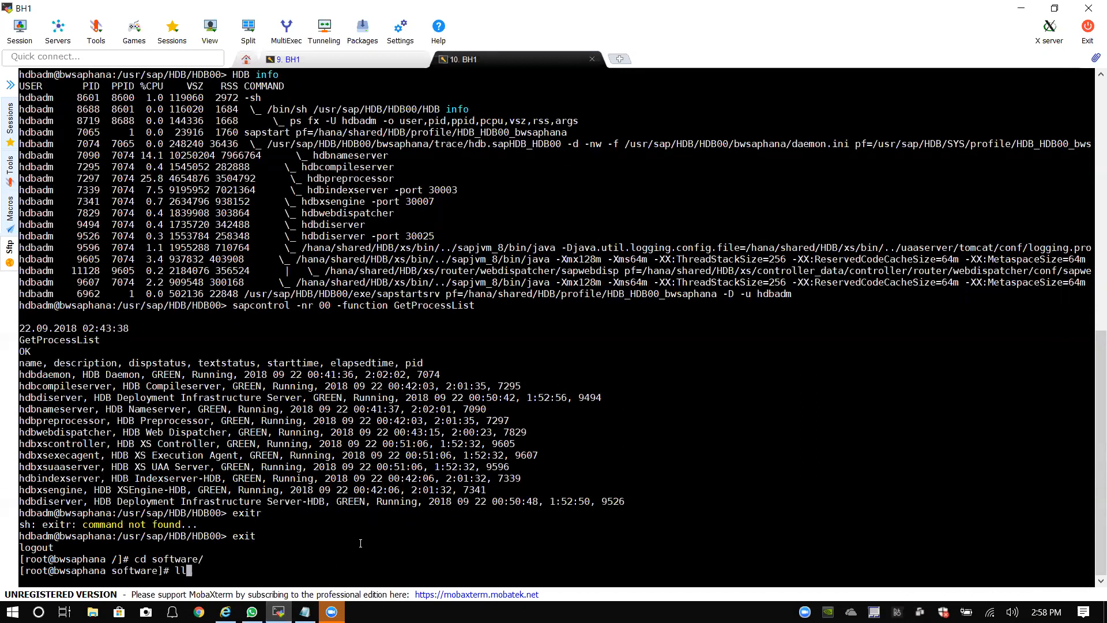
key(Return)
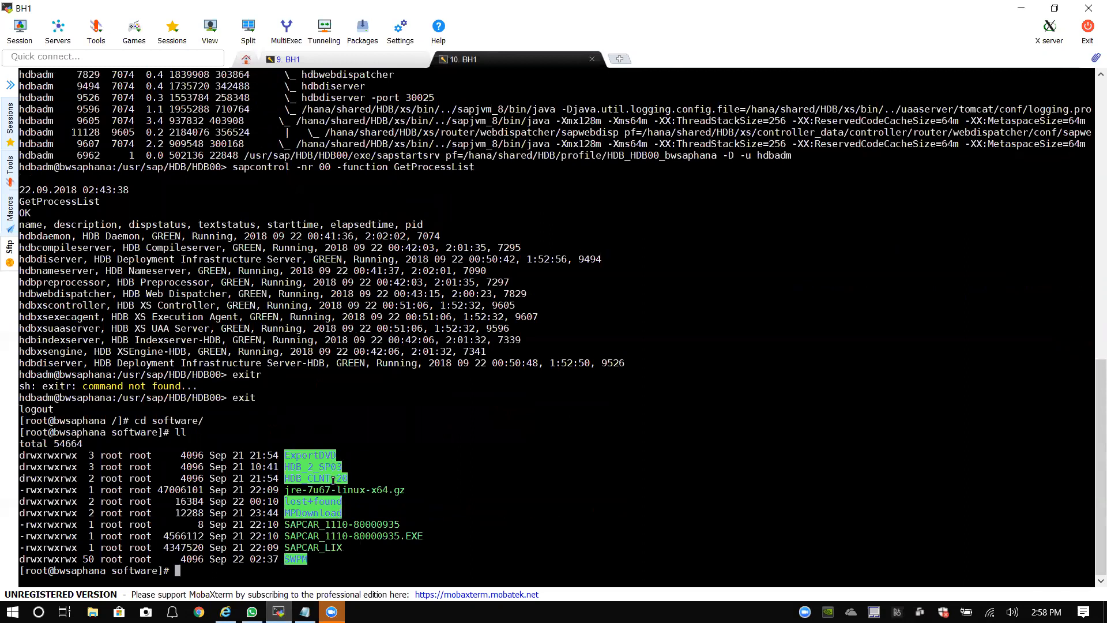
text(cd HDB_C)
key(Tab)
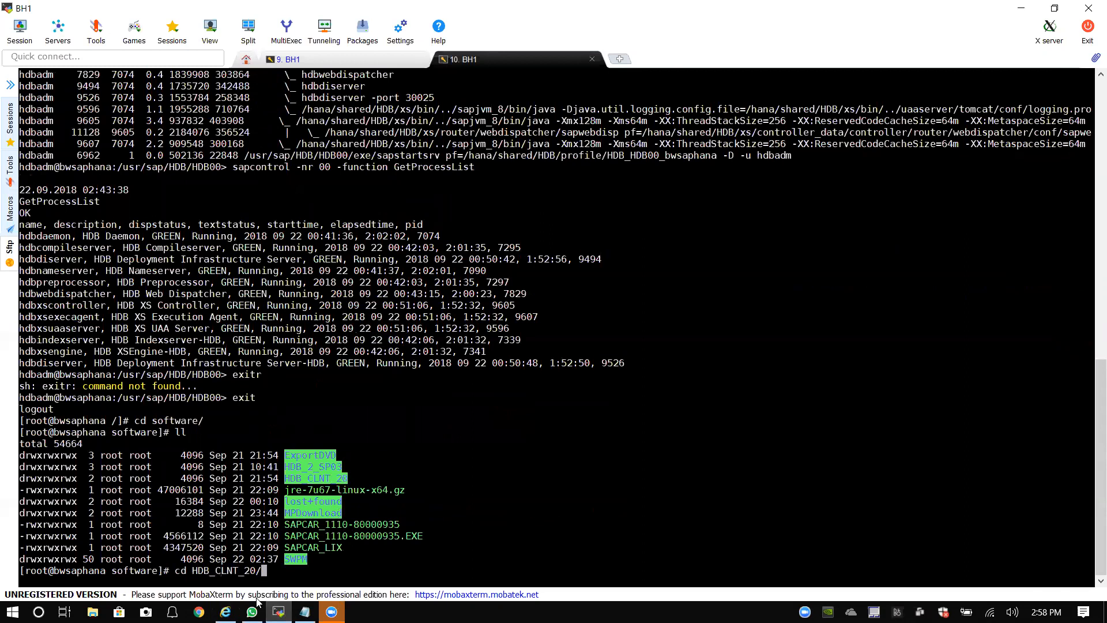
key(Return)
text(ll)
key(Return)
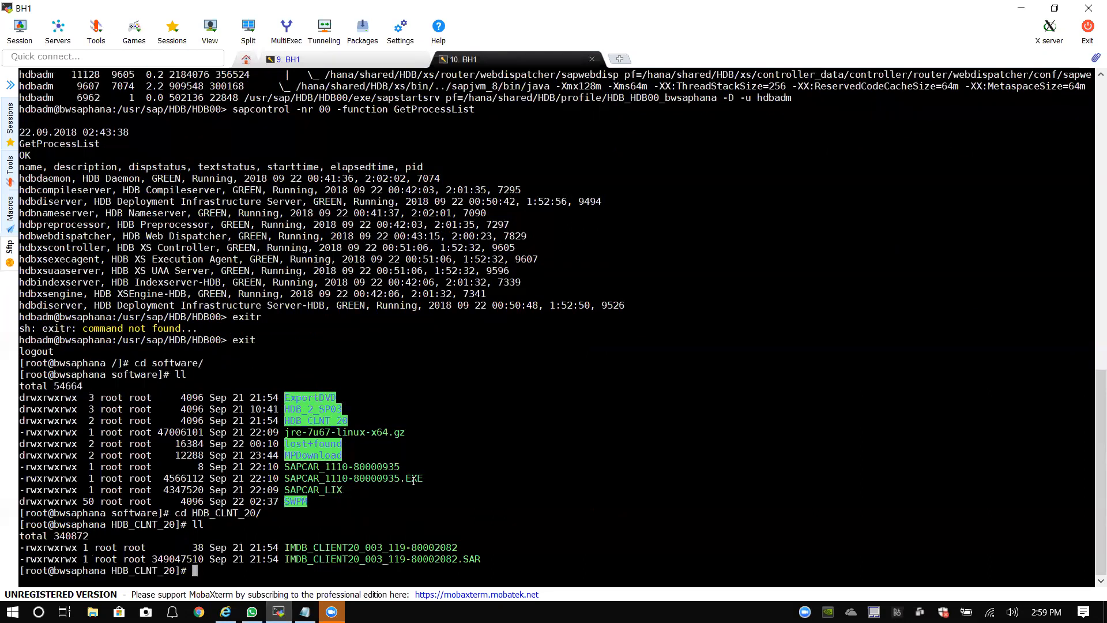
drag(415, 477, 287, 474)
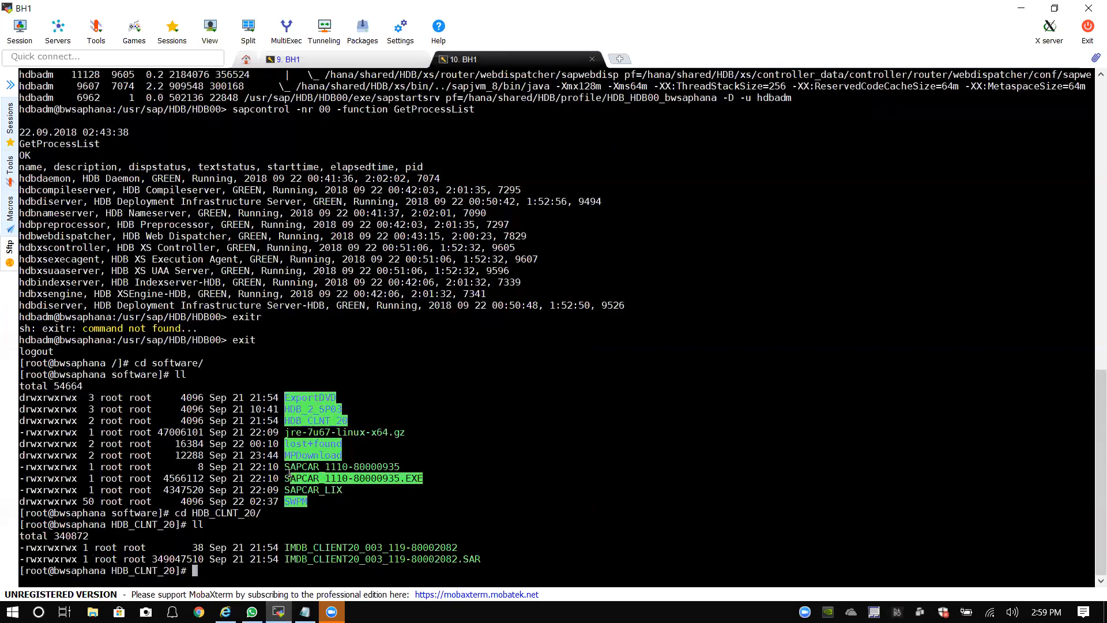
click(294, 571)
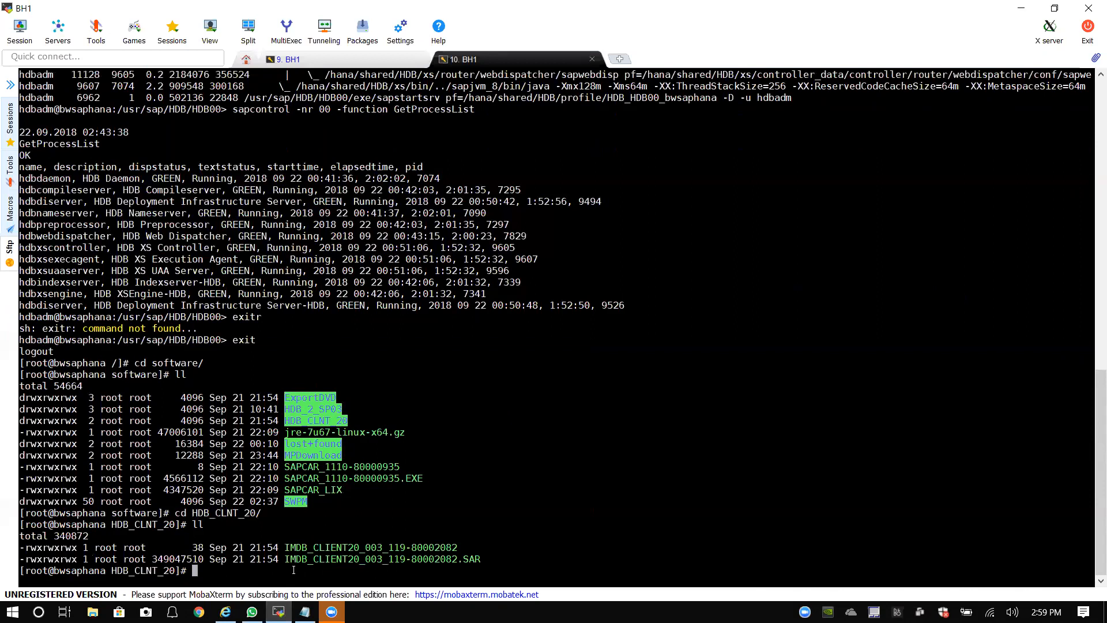
text(/)
key(BackSpace)
text(./sa)
key(BackSpace)
key(BackSpace)
key(BackSpace)
key(BackSpace)
text(/)
key(BackSpace)
text(cd ..)
key(Return)
text(ll)
key(Return)
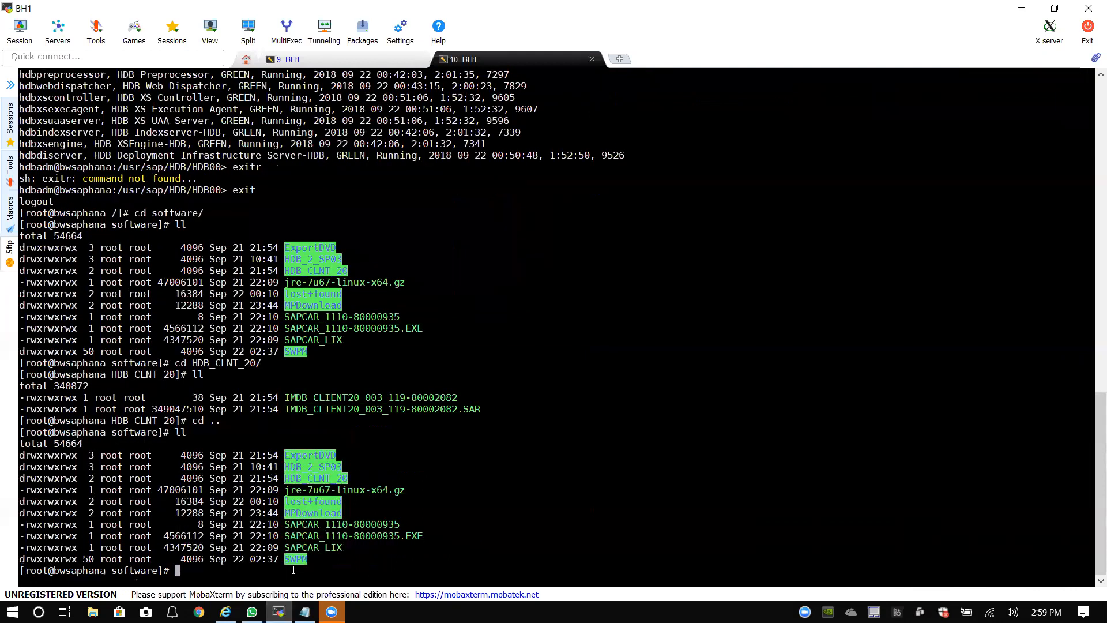
text(cp SAPCAR_1)
key(Tab)
text(/sa)
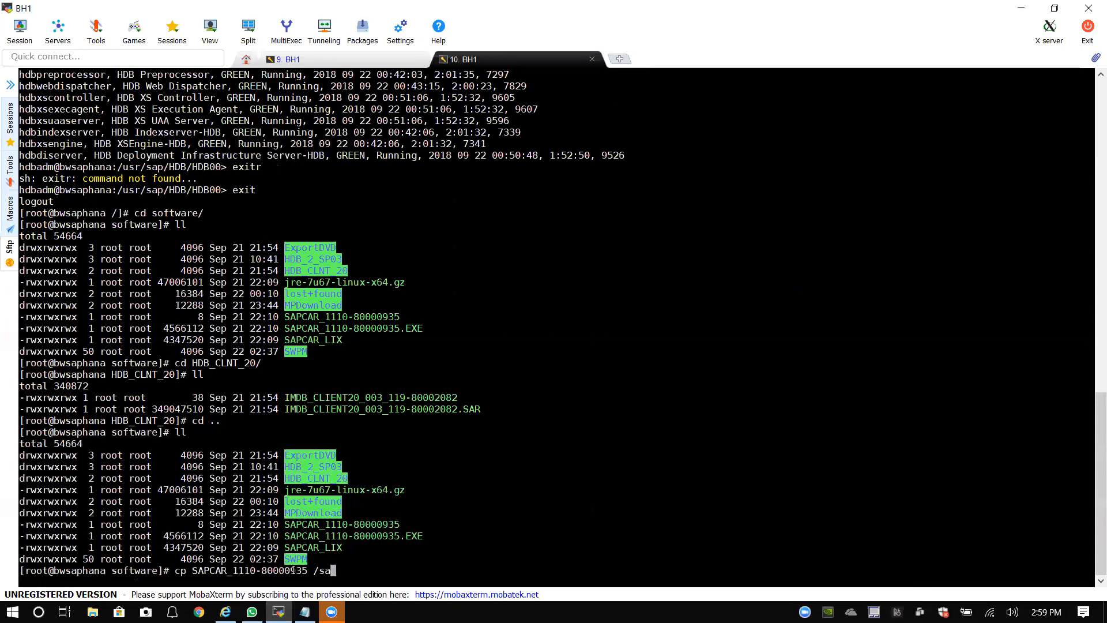
key(BackSpace)
text(of)
key(Tab)
text(HDB)
text(_)
text(C)
key(Tab)
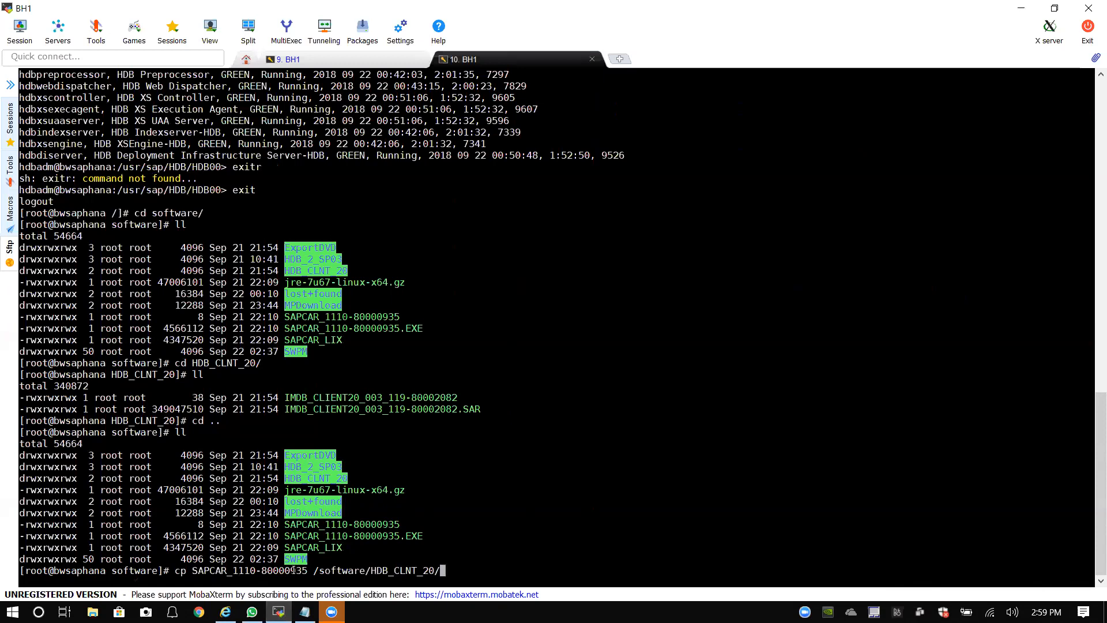
key(Return)
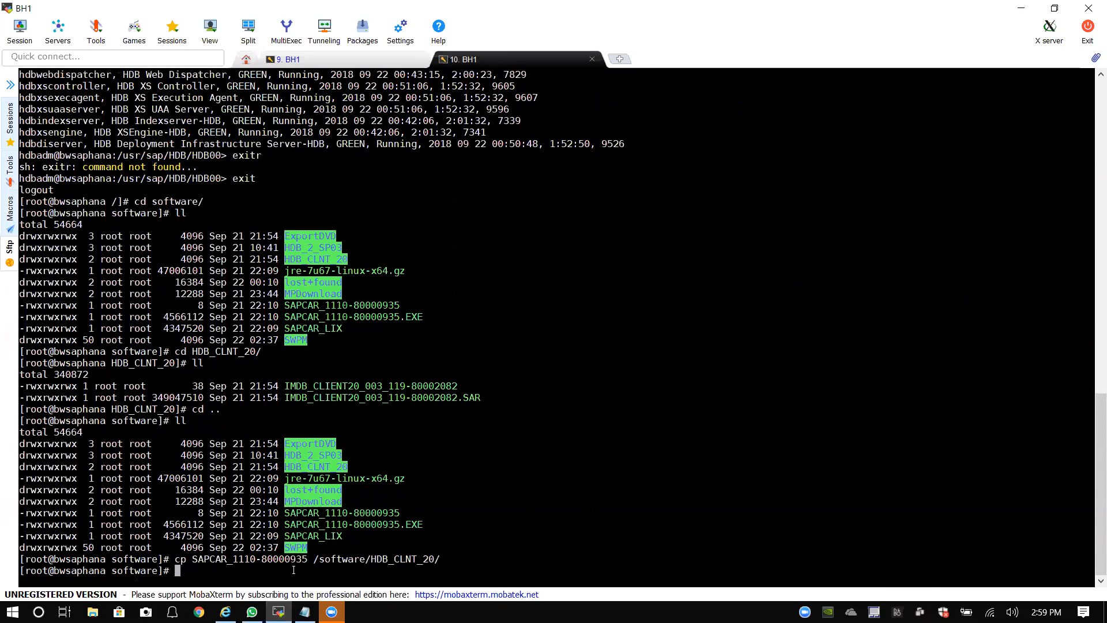
Step: Copy SAPCAR_1110-80000935.EXE into /software/HDB_CLNT_20/ as well
key(Up)
key(Left)
key(Left)
key(Left)
key(Left)
key(Left)
key(Left)
key(Left)
key(Left)
key(Left)
key(Left)
key(Left)
key(Left)
key(Left)
key(Left)
key(Left)
key(Left)
key(Left)
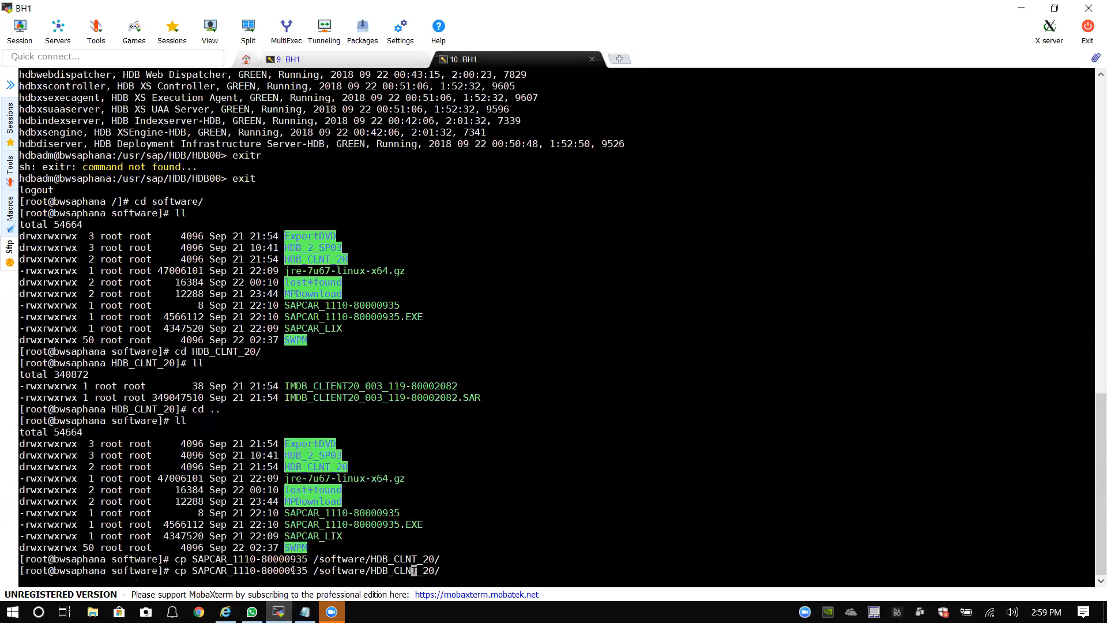
key(Left)
key(Left)
key(Left)
key(Left)
key(Left)
key(Left)
text(.)
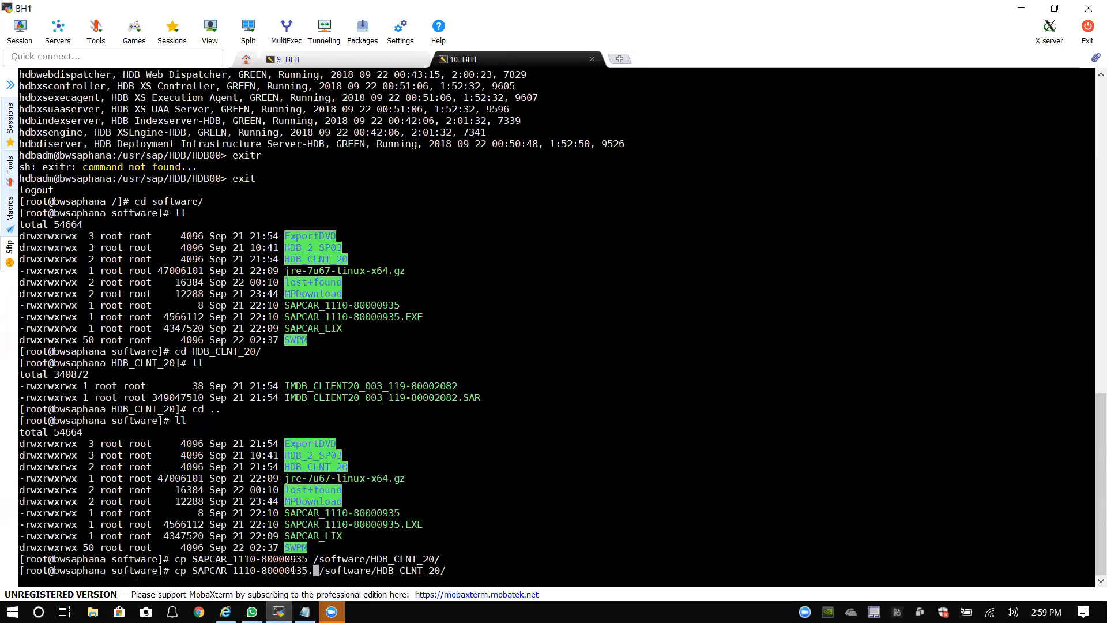
text(EXE)
key(Right)
key(Right)
key(Right)
key(Right)
key(Right)
key(Right)
key(Right)
key(Right)
key(Right)
key(Right)
key(Right)
key(Right)
key(Right)
key(Right)
key(Right)
key(Right)
key(Right)
key(Right)
key(Right)
key(Right)
key(Right)
key(Return)
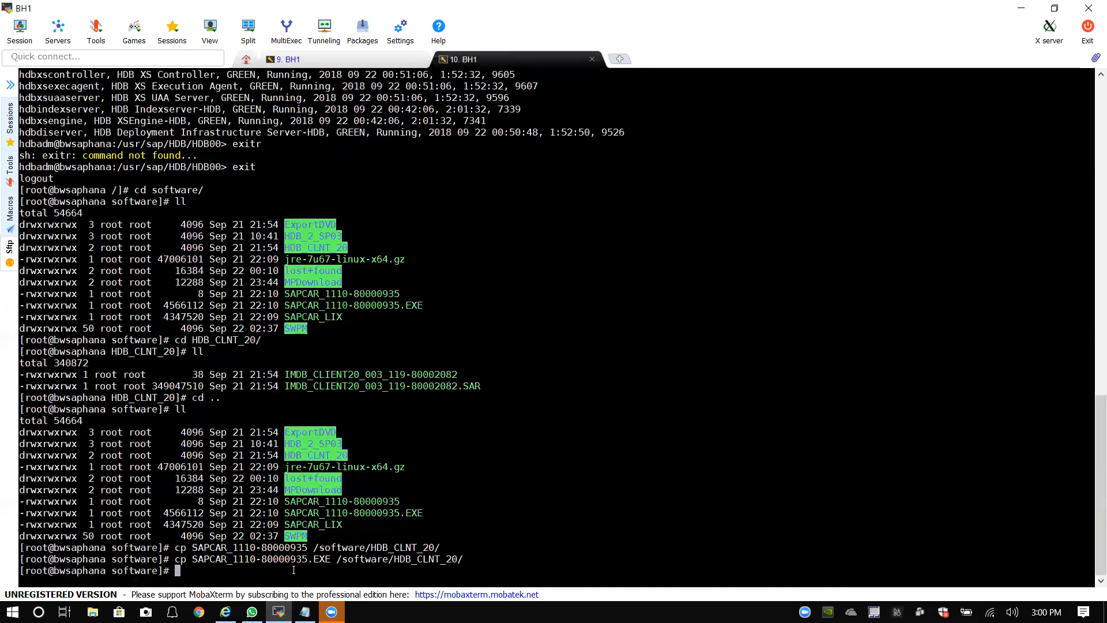
Step: Change into HDB_CLNT_20 and confirm it now lists four files
text(ll)
key(Return)
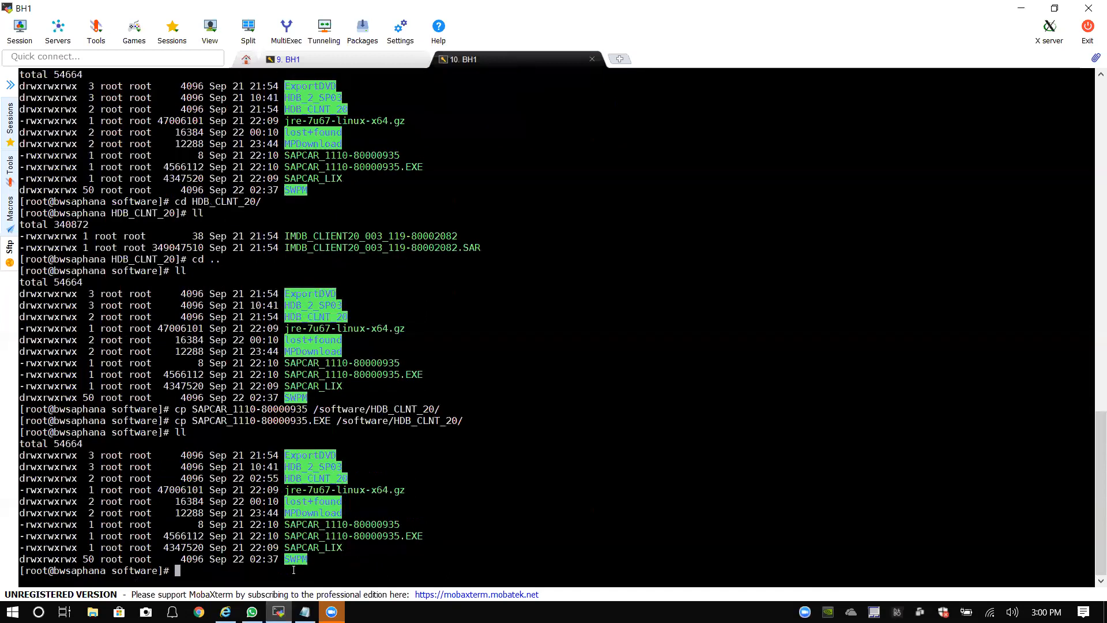
text(cd H)
key(Tab)
text(C)
key(Tab)
key(Return)
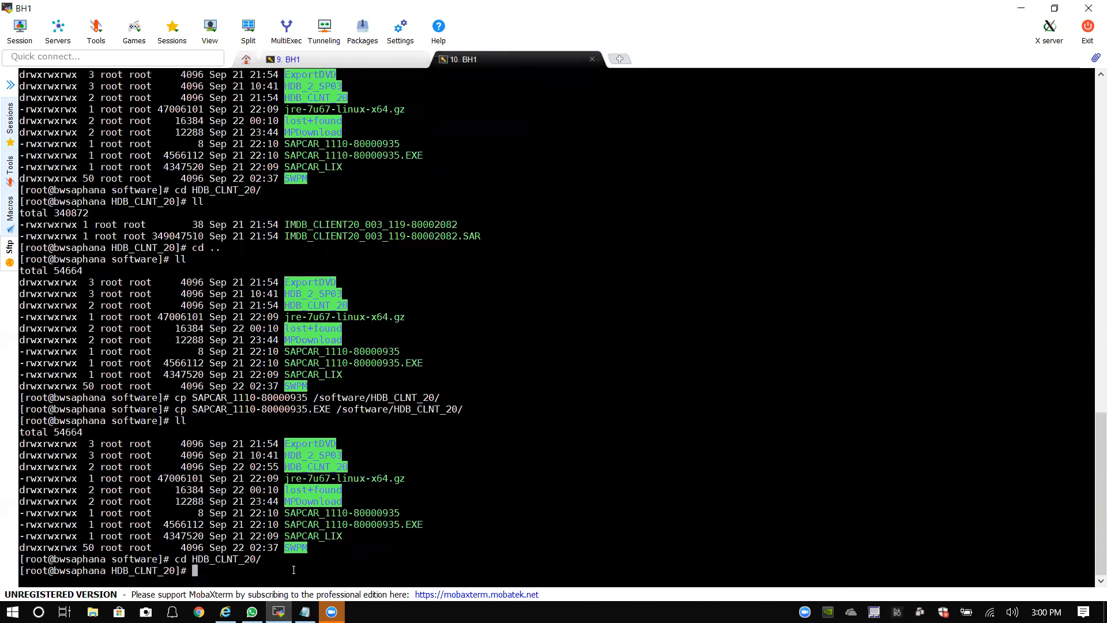
text(ll)
key(Return)
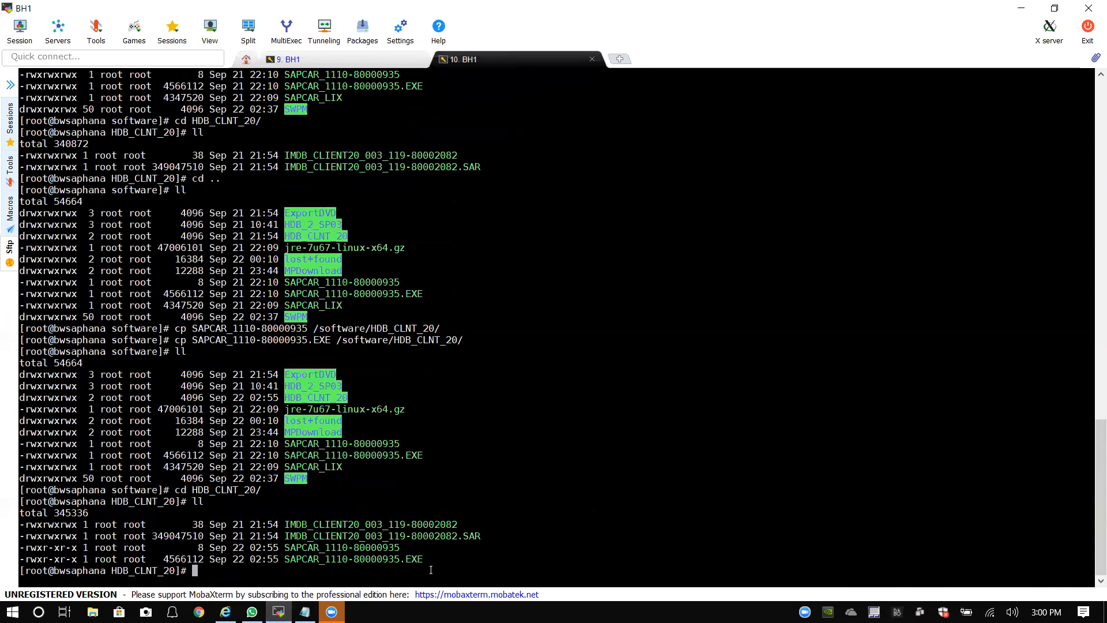
Step: Begin a ./SAPCAR_1110-80000935.EXE command at the HDB_CLNT_20 prompt, left unexecuted
text(./SAP)
key(Tab)
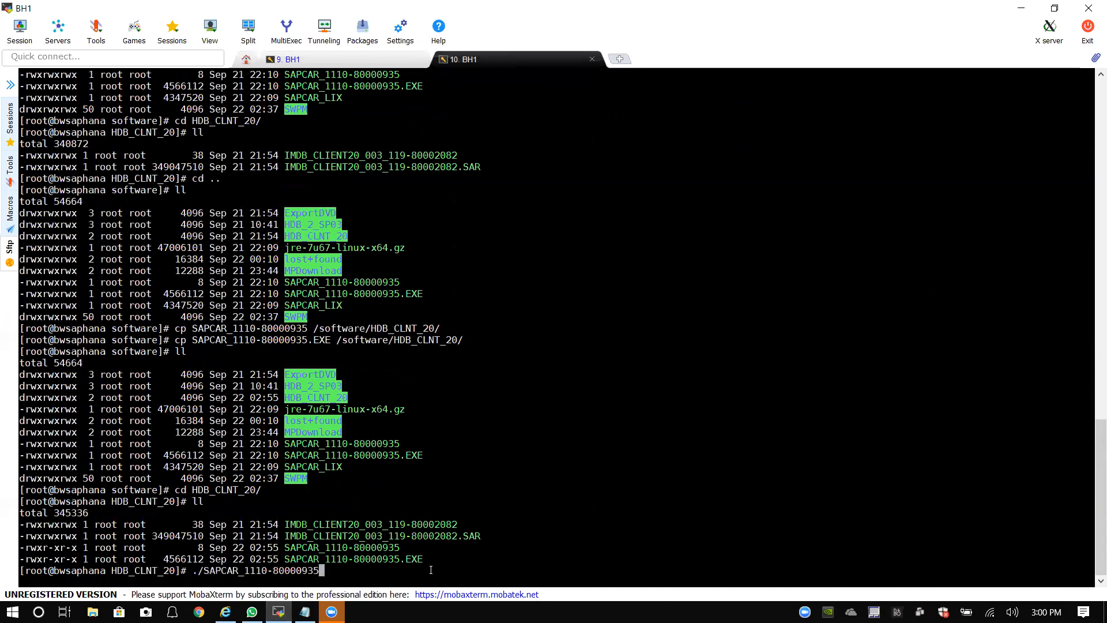
text(.E)
key(Tab)
key(BackSpace)
drag(26, 536, 83, 558)
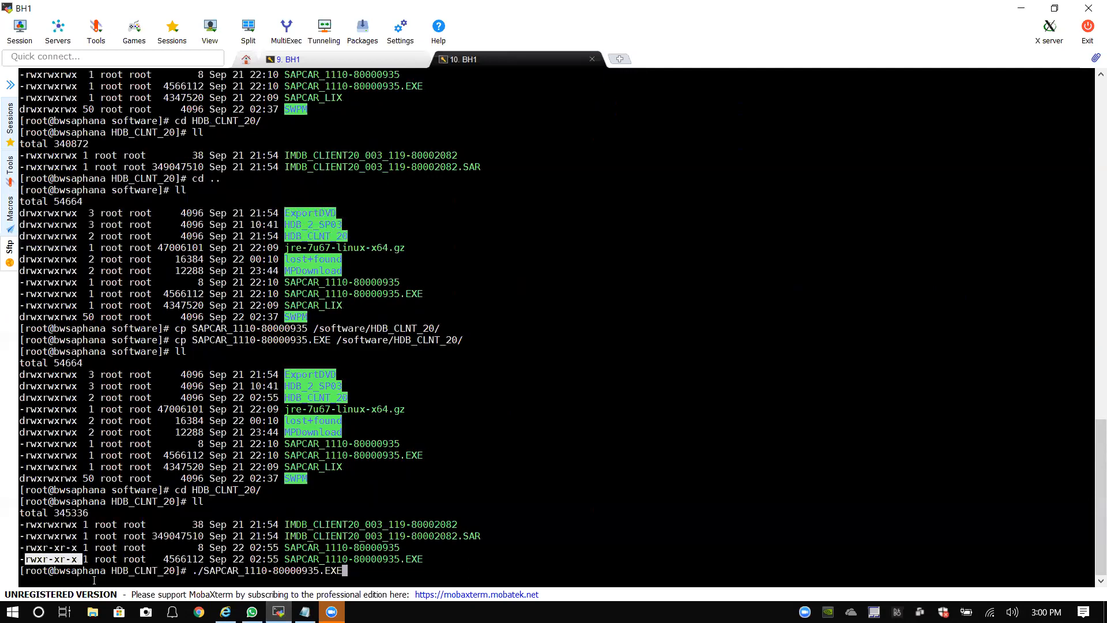
click(390, 572)
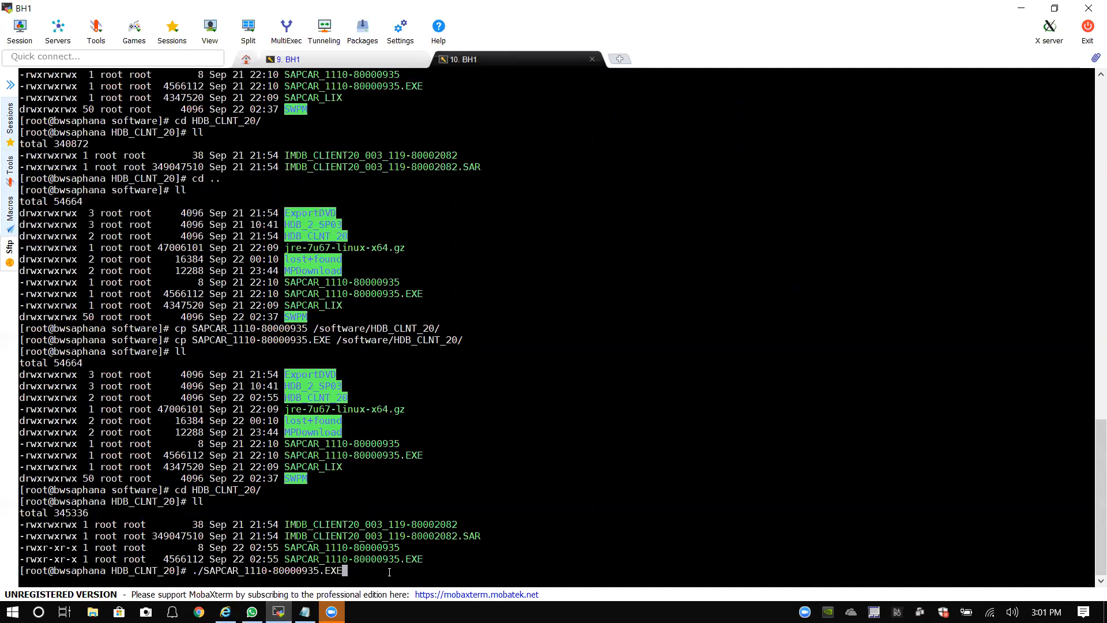
text(/)
text(software/)
key(BackSpace)
key(BackSpace)
key(BackSpace)
key(BackSpace)
key(BackSpace)
key(BackSpace)
key(BackSpace)
key(BackSpace)
key(BackSpace)
key(BackSpace)
Step: Run SAPCAR -xvf IMDB_CLIENT20_003_119-80002082.SAR -manifest -SIGNATURE.SMF, which fails with error 19
text(-xvf.)
text(I)
text(D)
key(BackSpace)
text(MDB)
key(Tab)
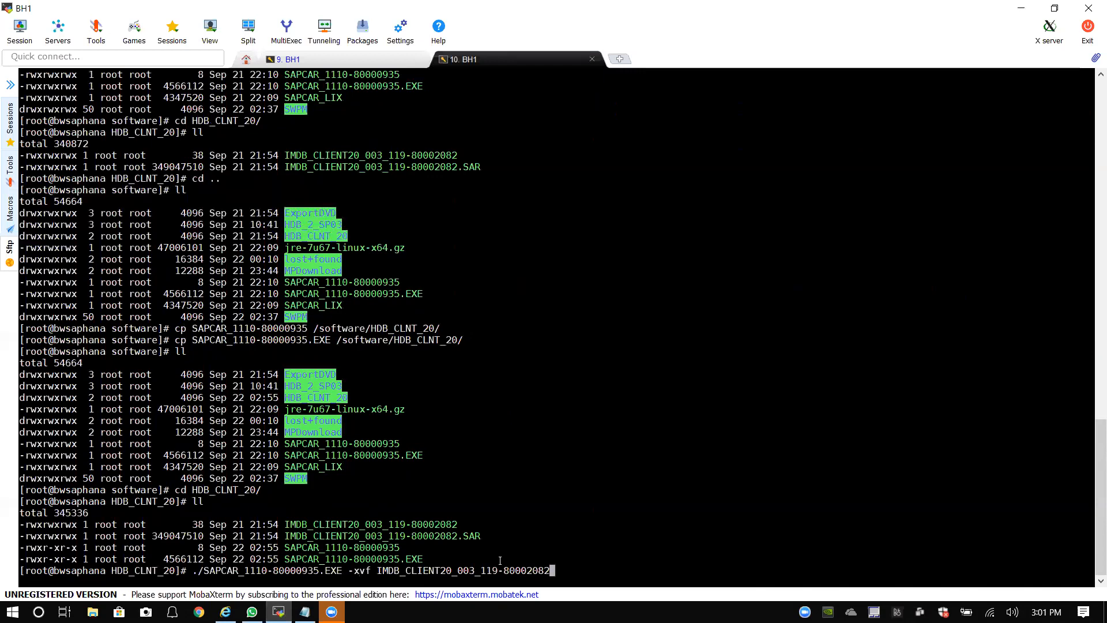
text(.SAR)
text( manifest)
key(Left)
key(Left)
key(Left)
key(Left)
key(Left)
key(Left)
key(Left)
key(Left)
text(-)
key(Right)
key(Right)
key(Right)
key(Right)
key(Right)
key(Right)
key(Right)
key(Right)
text(-Signa)
key(BackSpace)
key(BackSpace)
key(BackSpace)
key(BackSpace)
text(IG)
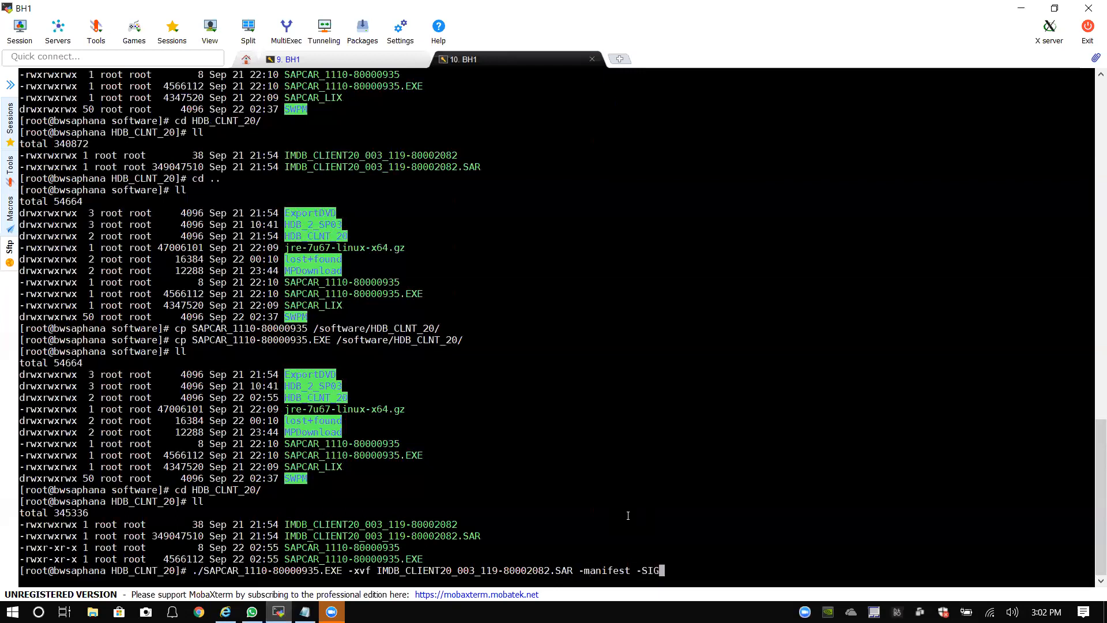
text(NATURE.SMF)
key(Return)
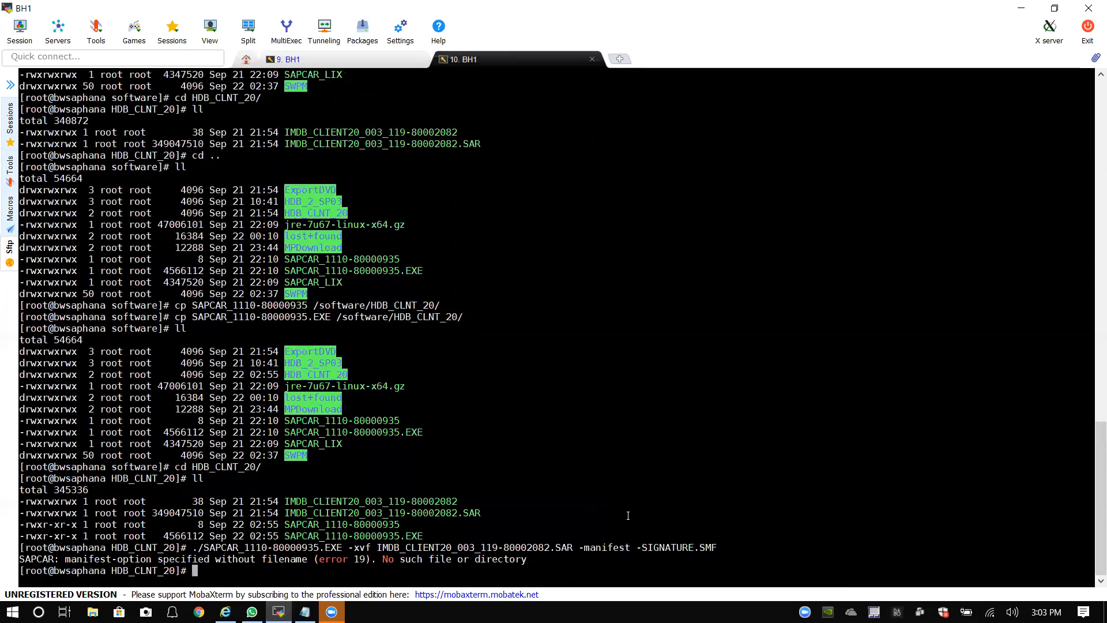
key(Up)
Step: Drop the dash before SIGNATURE.SMF and rerun, extracting 77 SAP_HANA_CLIENT files
key(Left)
key(Left)
key(Left)
key(Left)
key(Left)
key(Left)
key(Left)
key(Left)
key(Left)
key(Left)
key(Left)
key(Left)
key(Left)
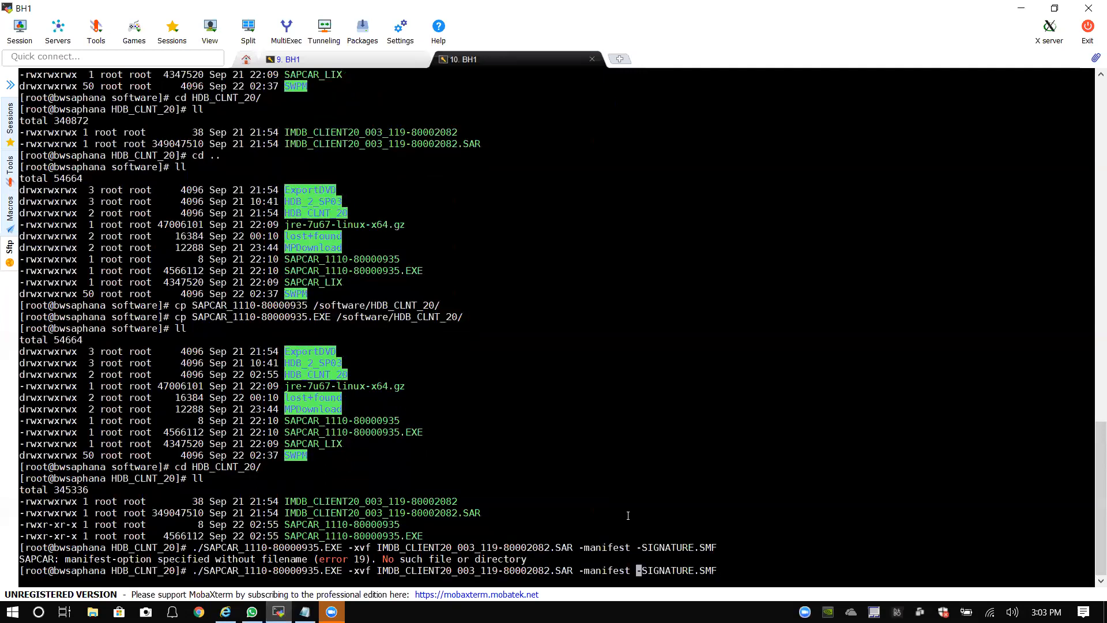
key(BackSpace)
key(Right)
key(Right)
key(Right)
key(Right)
key(Right)
key(Right)
key(Right)
key(Right)
key(Right)
key(Right)
key(Right)
key(Right)
key(Right)
key(Return)
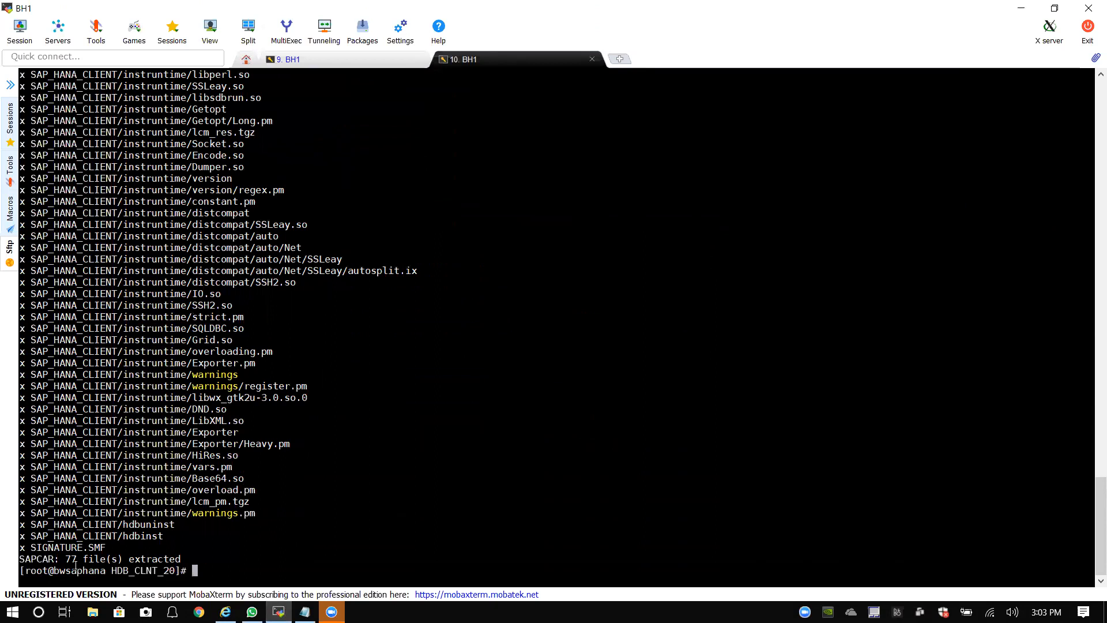
Step: Check the extracted SIGNATURE.SMF entry, then paste the SAPCAR command and trim it back, unexecuted
mouse_move(122, 547)
mouse_down()
mouse_move(32, 547)
mouse_move(105, 548)
mouse_up()
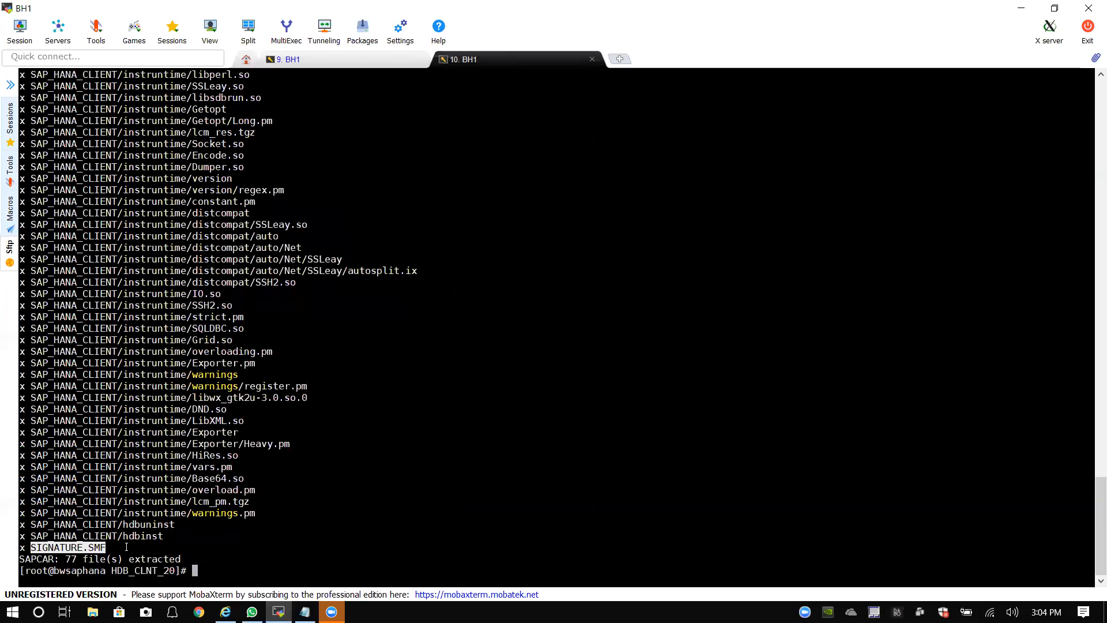
key(Up)
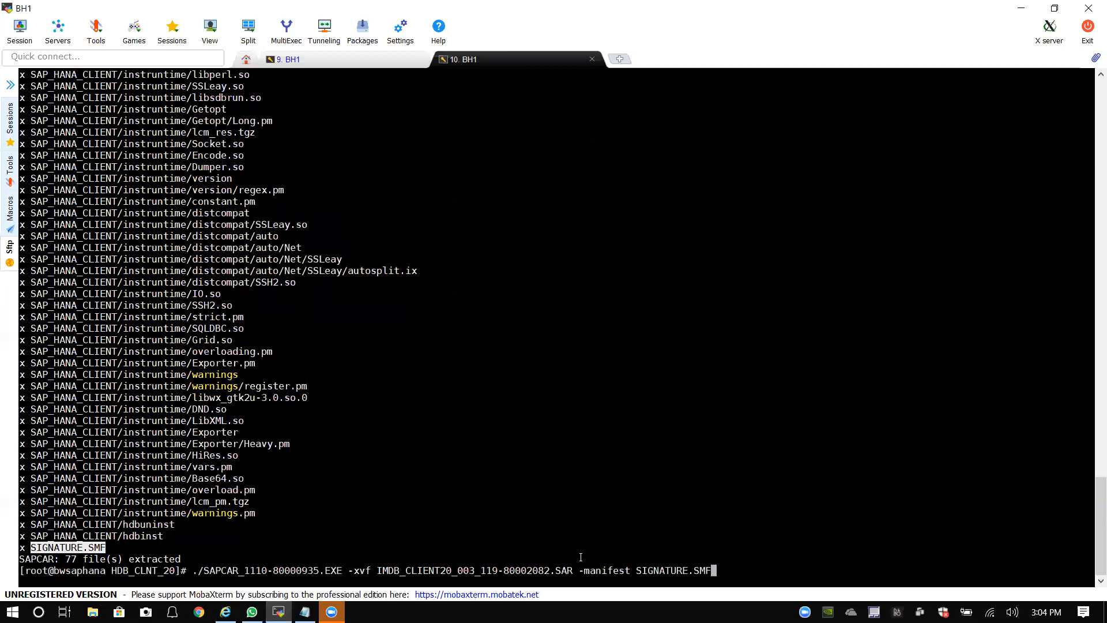
mouse_move(717, 570)
mouse_down()
mouse_move(225, 561)
mouse_move(196, 570)
mouse_move(721, 570)
mouse_move(701, 570)
mouse_up()
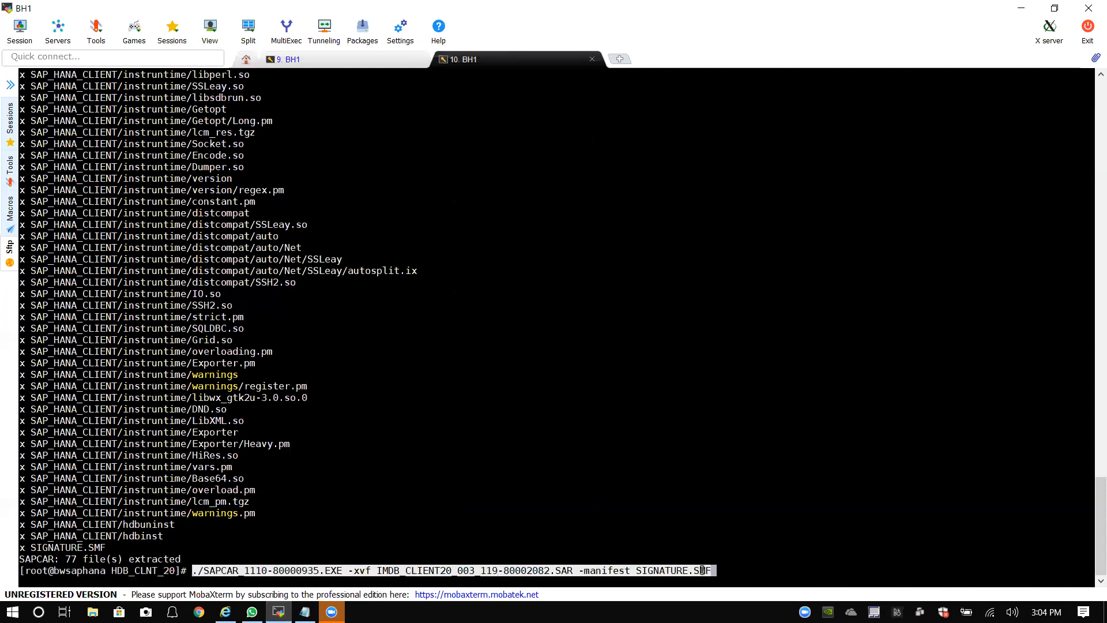
right_click(701, 570)
key(BackSpace)
key(BackSpace)
key(BackSpace)
key(BackSpace)
key(BackSpace)
key(BackSpace)
key(BackSpace)
key(BackSpace)
key(BackSpace)
key(BackSpace)
key(BackSpace)
key(BackSpace)
key(BackSpace)
key(BackSpace)
key(BackSpace)
key(BackSpace)
key(BackSpace)
key(BackSpace)
key(BackSpace)
key(BackSpace)
key(BackSpace)
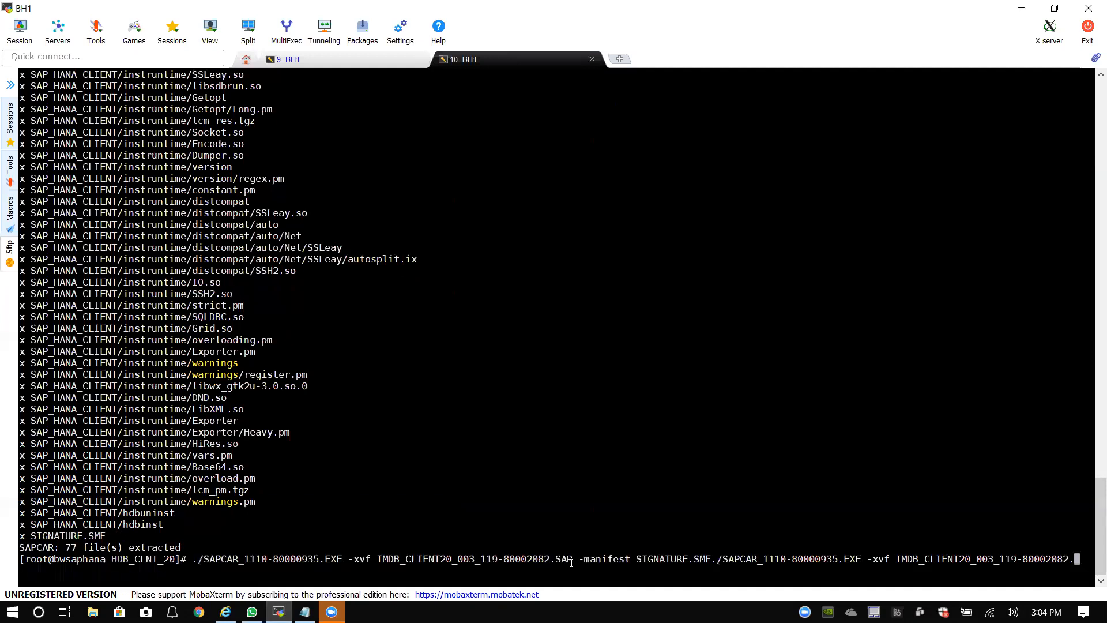
key(BackSpace)
key(BackSpace)
key(BackSpace)
key(BackSpace)
key(BackSpace)
key(BackSpace)
key(BackSpace)
key(BackSpace)
key(BackSpace)
key(BackSpace)
key(BackSpace)
key(BackSpace)
key(BackSpace)
key(BackSpace)
key(BackSpace)
key(BackSpace)
key(BackSpace)
key(BackSpace)
key(BackSpace)
key(BackSpace)
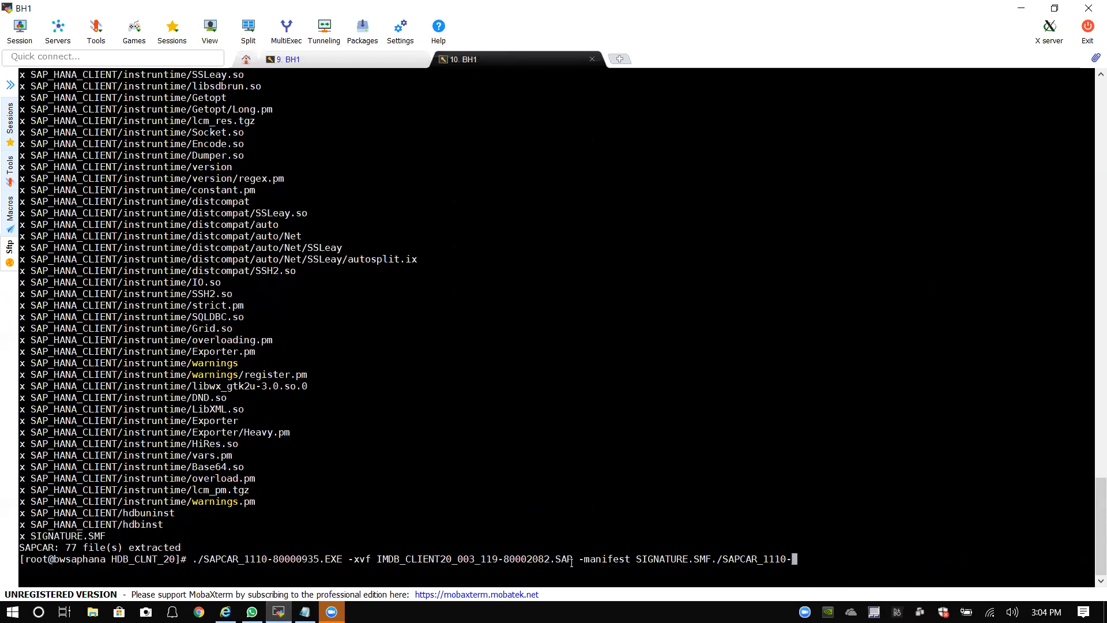
key(BackSpace)
key(BackSpace)
key(BackSpace)
key(BackSpace)
key(BackSpace)
key(BackSpace)
key(BackSpace)
key(BackSpace)
key(BackSpace)
key(BackSpace)
key(BackSpace)
key(BackSpace)
key(BackSpace)
key(BackSpace)
key(BackSpace)
key(BackSpace)
key(BackSpace)
key(BackSpace)
key(BackSpace)
key(BackSpace)
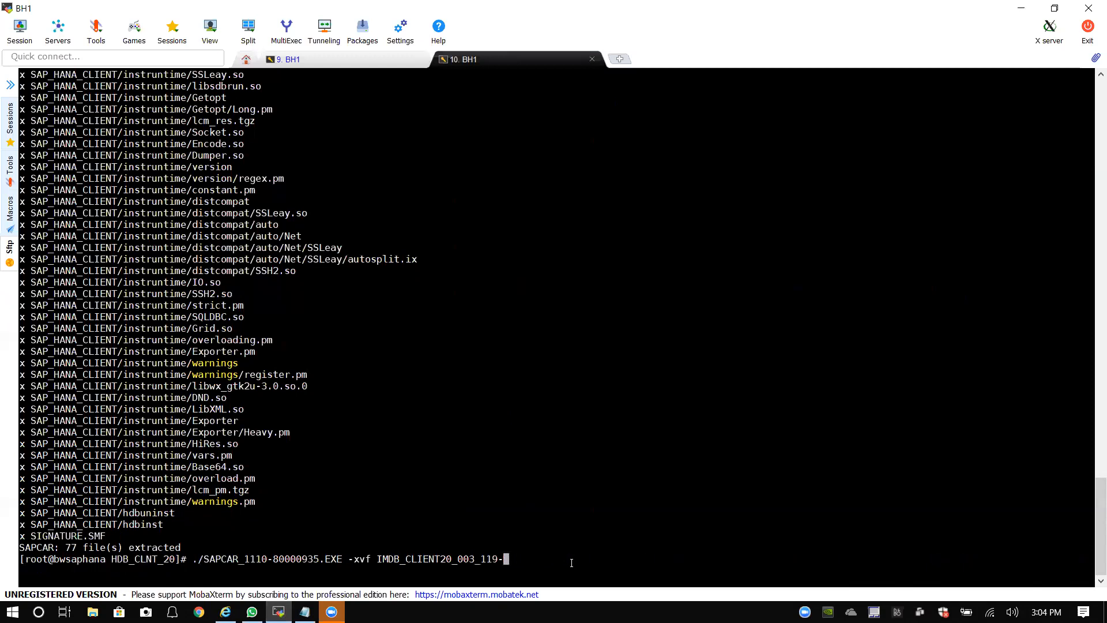
key(BackSpace)
key(BackSpace)
key(BackSpace)
key(BackSpace)
key(BackSpace)
key(BackSpace)
key(BackSpace)
key(BackSpace)
key(BackSpace)
key(BackSpace)
key(BackSpace)
key(BackSpace)
key(BackSpace)
key(BackSpace)
key(BackSpace)
key(BackSpace)
key(BackSpace)
key(BackSpace)
key(BackSpace)
key(BackSpace)
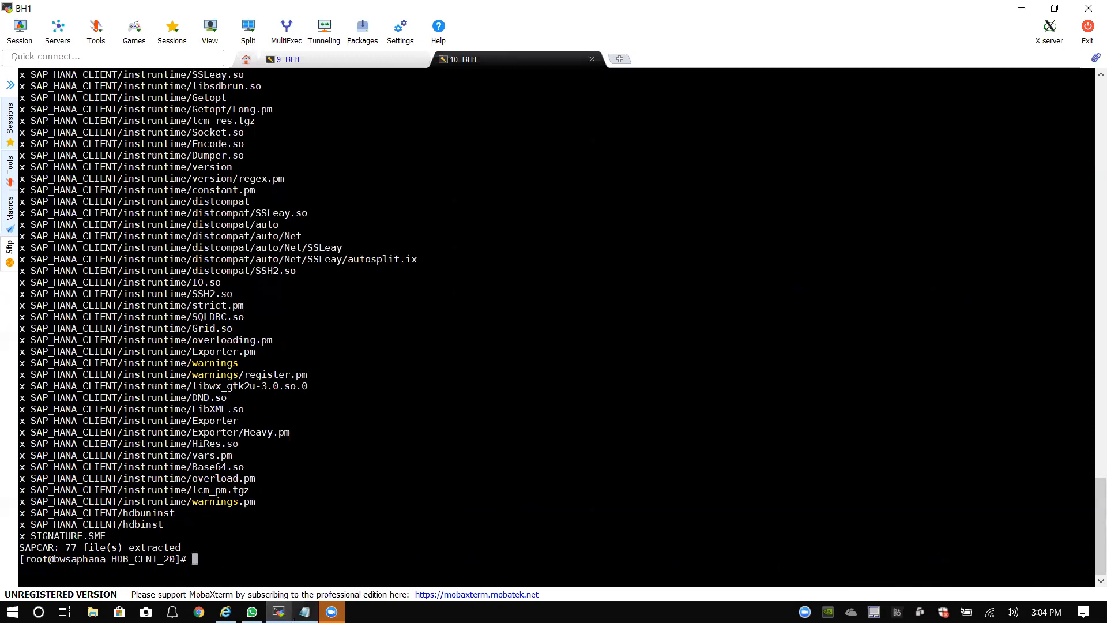
Step: Paste the SAPCAR command below the MP_Stack path line and label it 'To Create SIG file out of extraction'
click(304, 612)
click(489, 353)
click(498, 378)
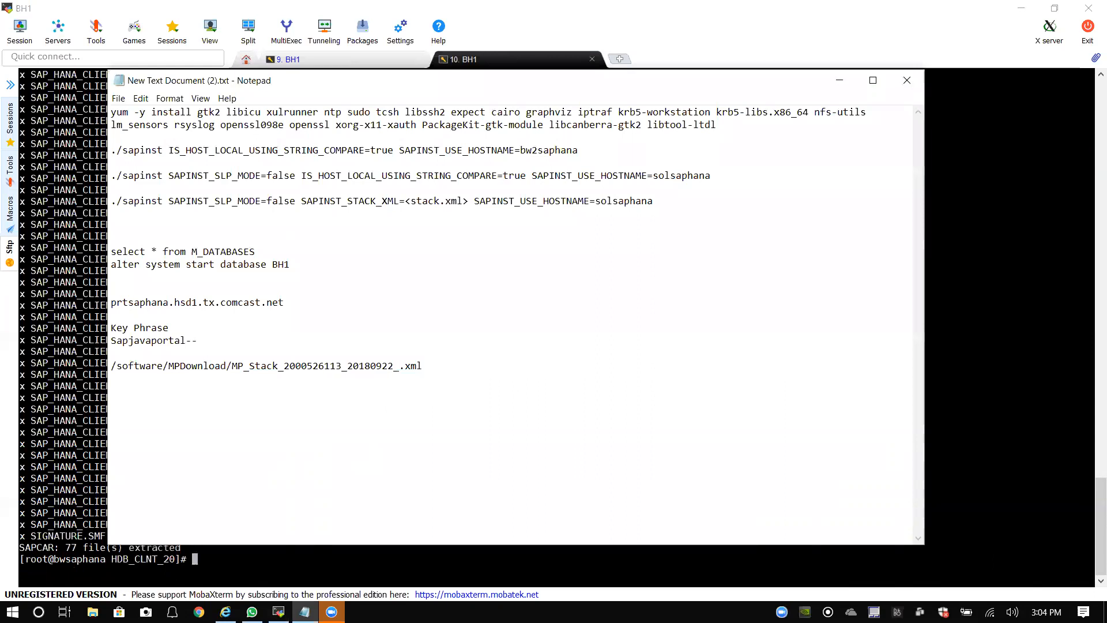
key(Return)
key(Return)
key(Return)
text(./SAPCAR_1110-80000935.EXE -xvf IMDB_CLIENT20_003_119-80002082.SAR -manifest SIGNATURE.SMF)
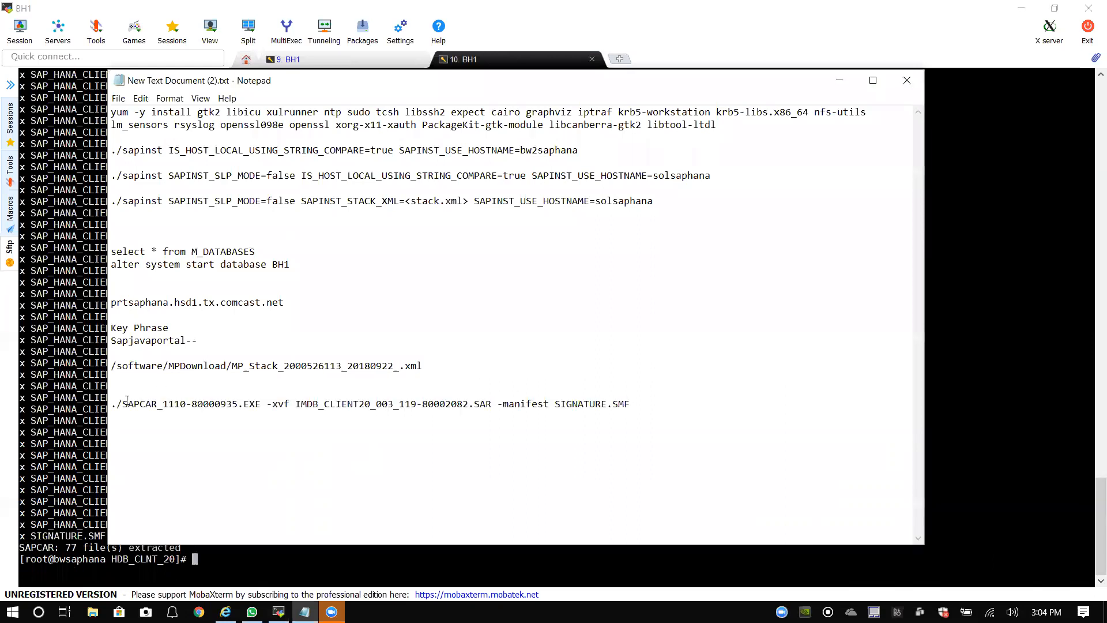
drag(116, 405, 615, 403)
click(649, 404)
text(tO cREAT)
key(BackSpace)
key(BackSpace)
key(BackSpace)
key(BackSpace)
key(BackSpace)
key(BackSpace)
key(BackSpace)
key(BackSpace)
text(To Crre)
key(BackSpace)
key(BackSpace)
text(eate SIG file)
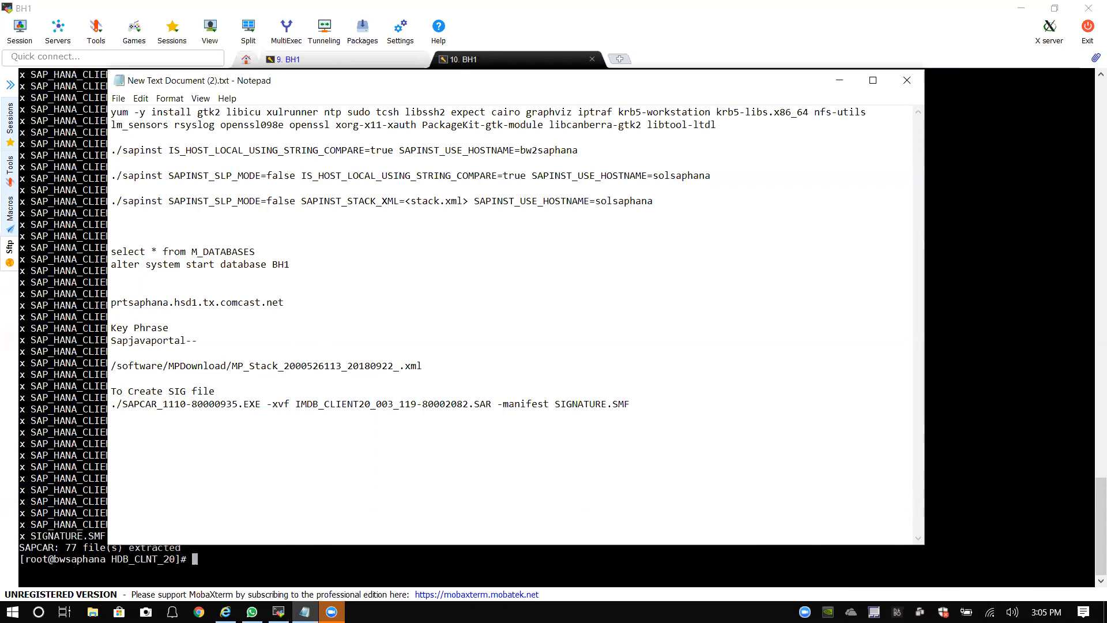
text( out of extraction)
Step: Save the notes, minimize Notepad and return to the SWPM installer in Internet Explorer
click(119, 99)
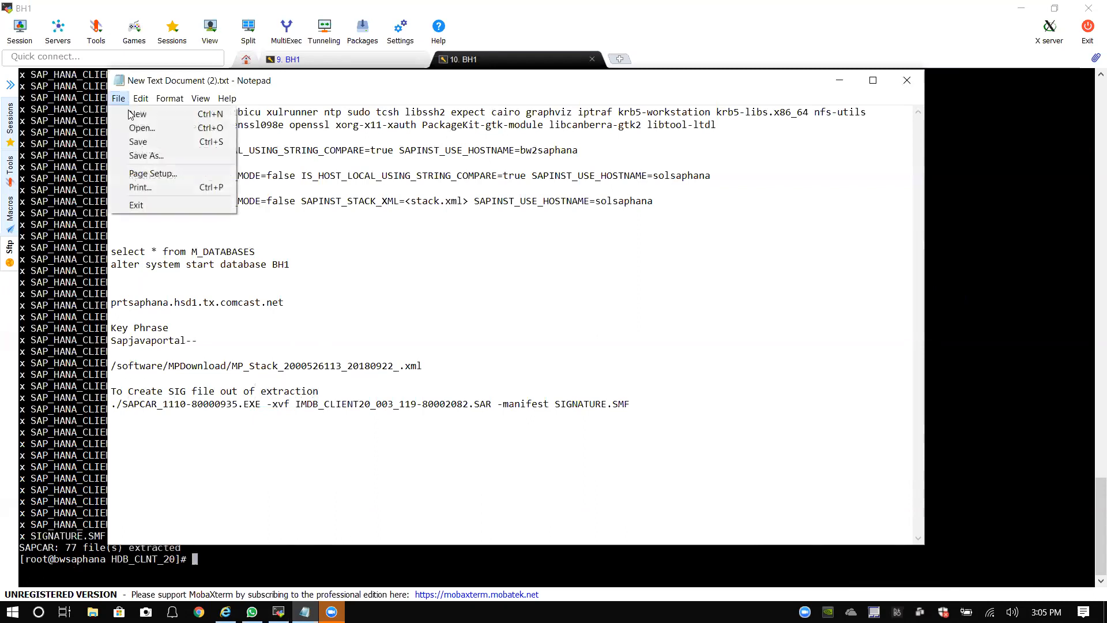
click(132, 141)
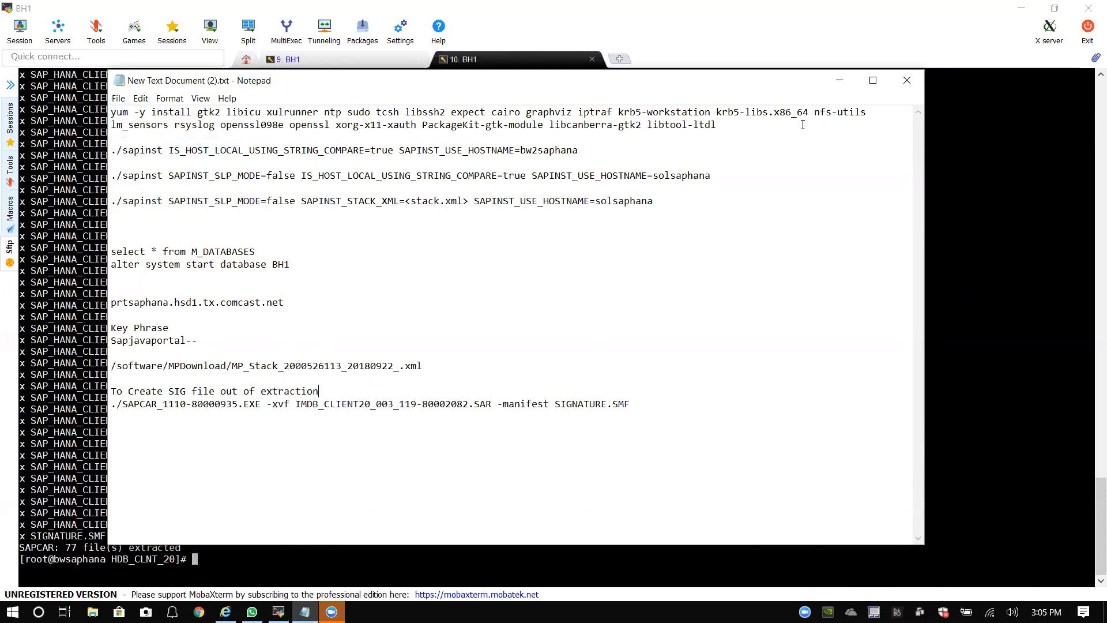
click(840, 82)
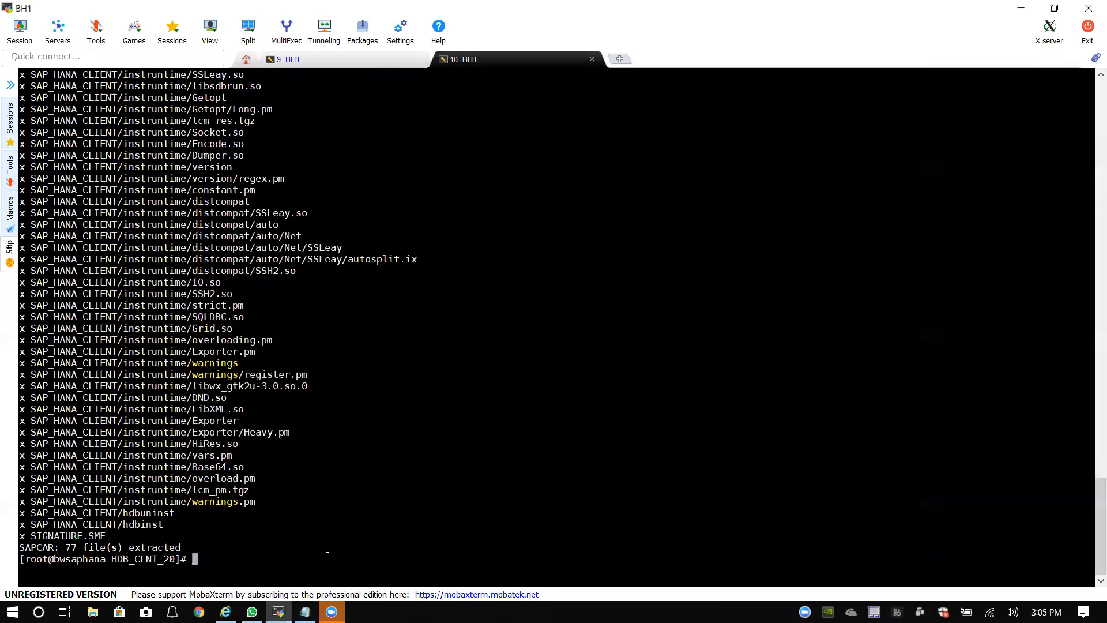
click(226, 612)
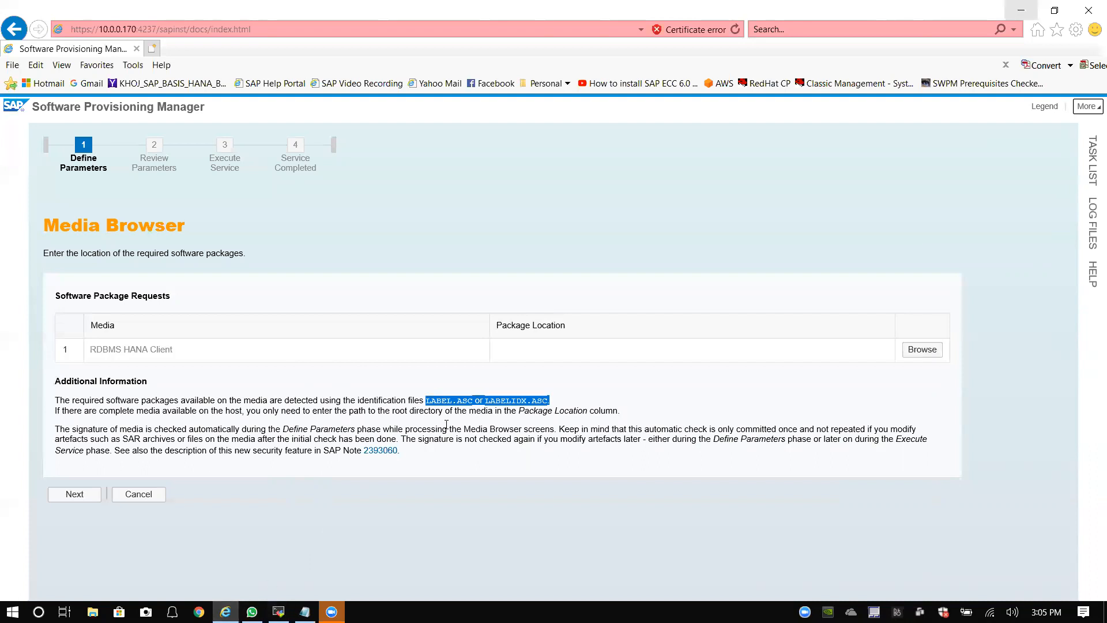
Step: Browse to /software/HDB_CLNT_20/SAP_HANA_CLIENT and choose LABEL.ASC as the RDBMS HANA Client package location
click(581, 402)
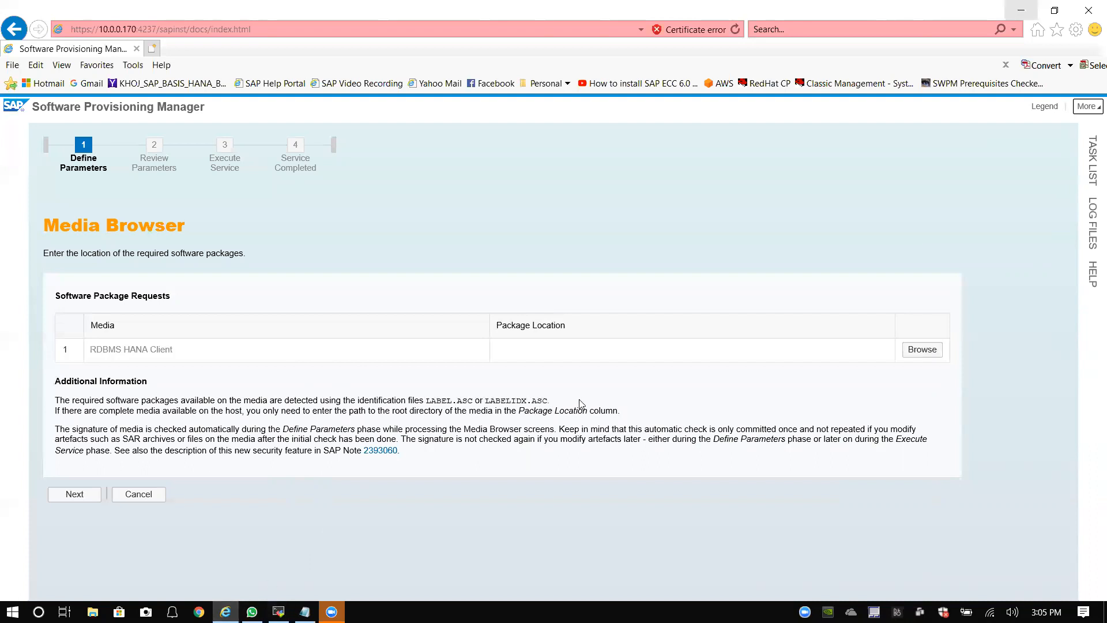
click(921, 350)
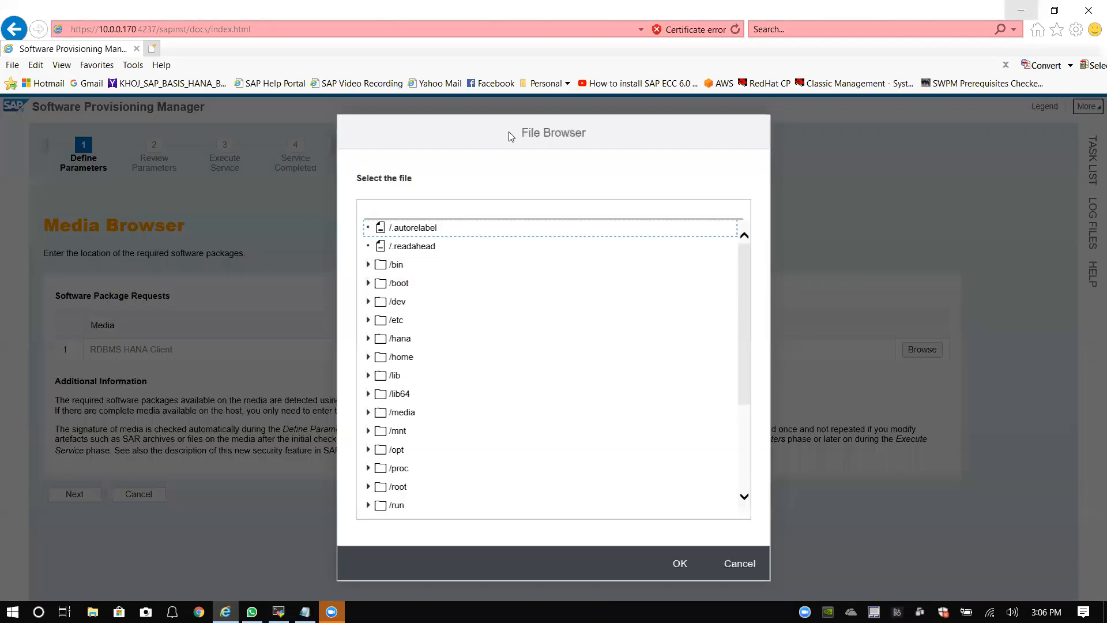
double_click(525, 128)
scroll(425, 428, down, 3)
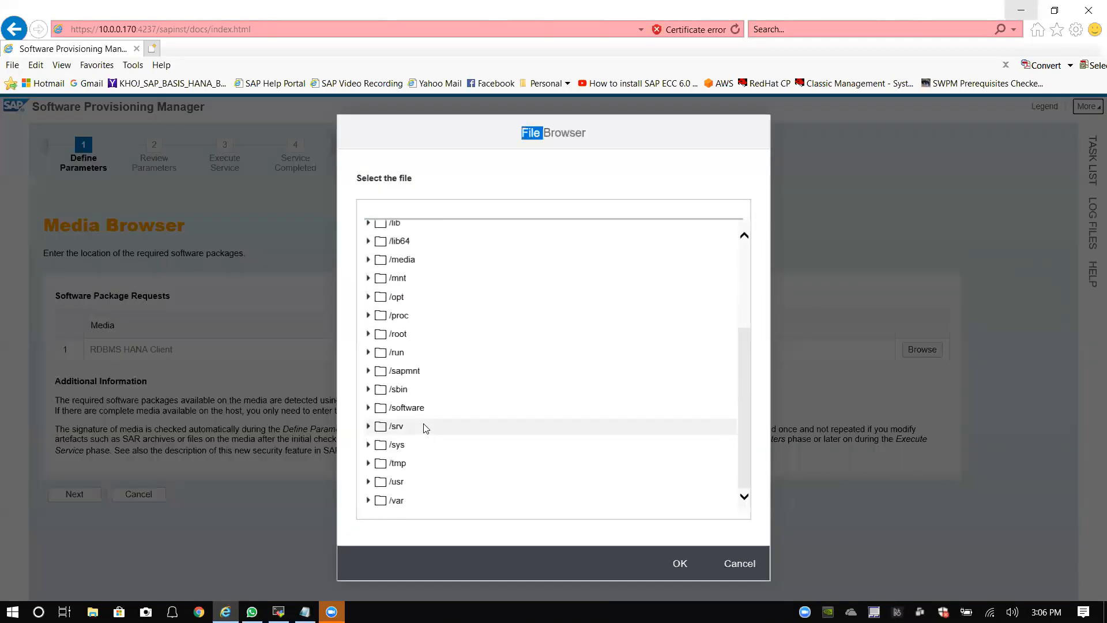
click(368, 407)
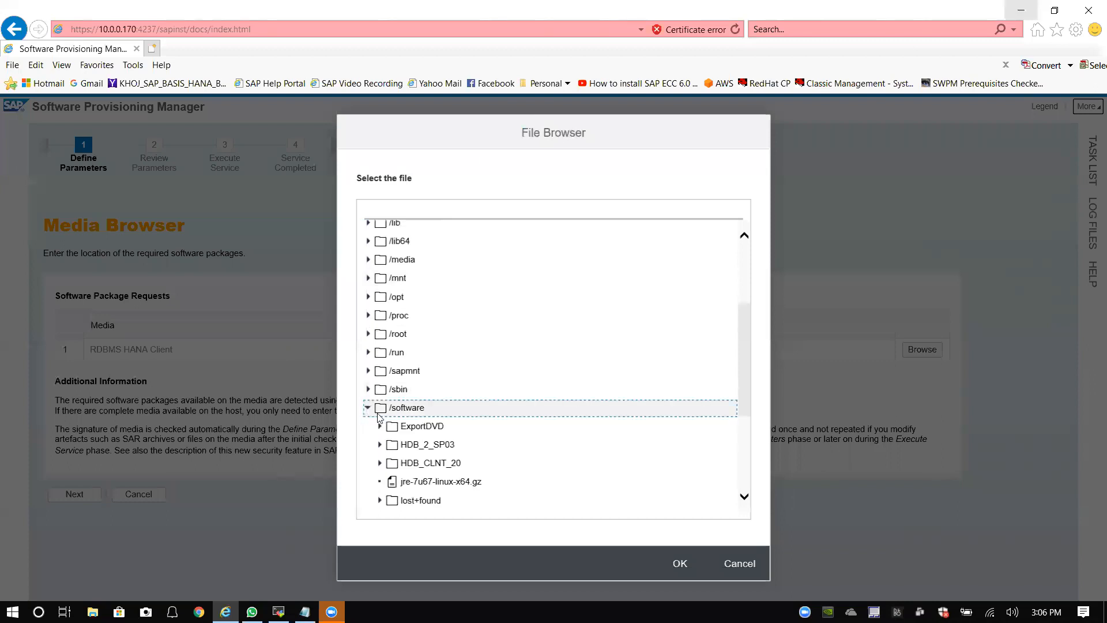
scroll(426, 461, down, 3)
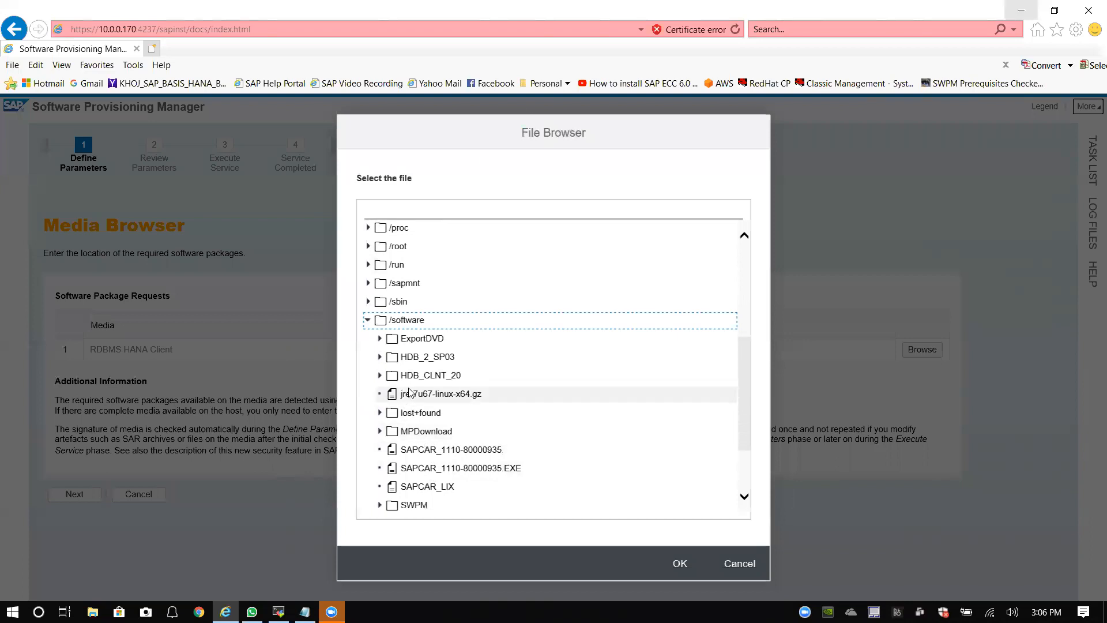
click(379, 376)
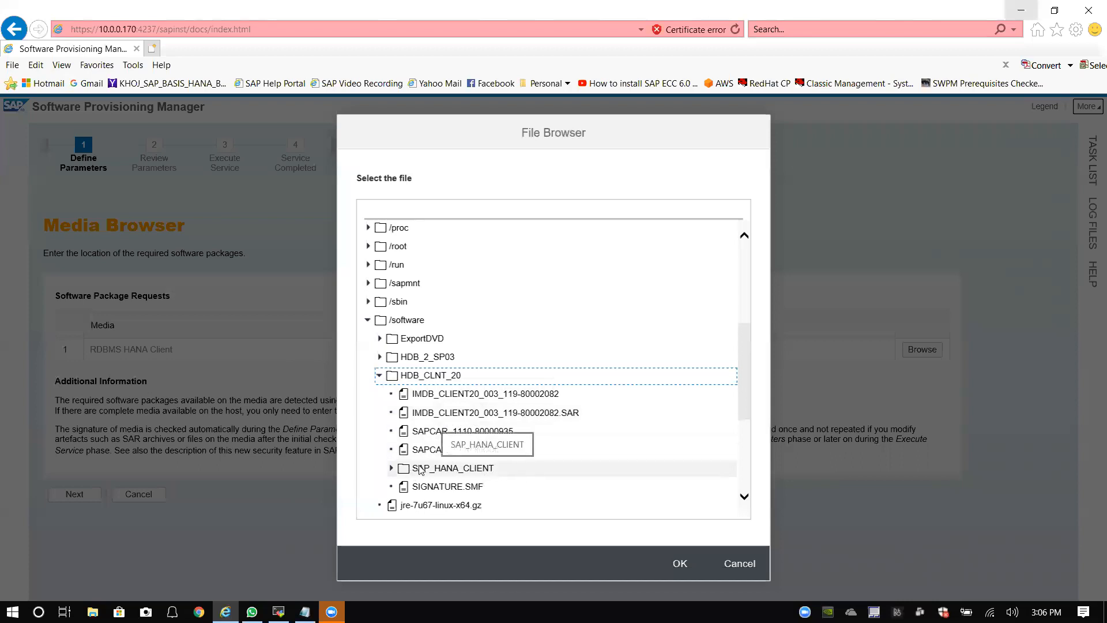
click(391, 469)
scroll(477, 448, down, 3)
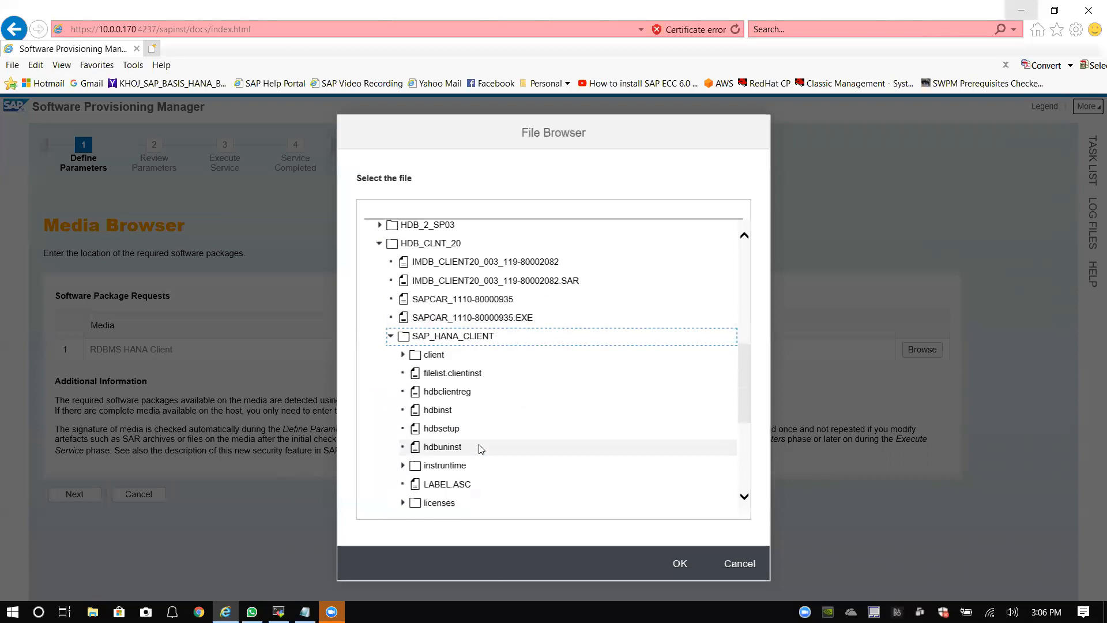
scroll(472, 423, down, 2)
click(450, 398)
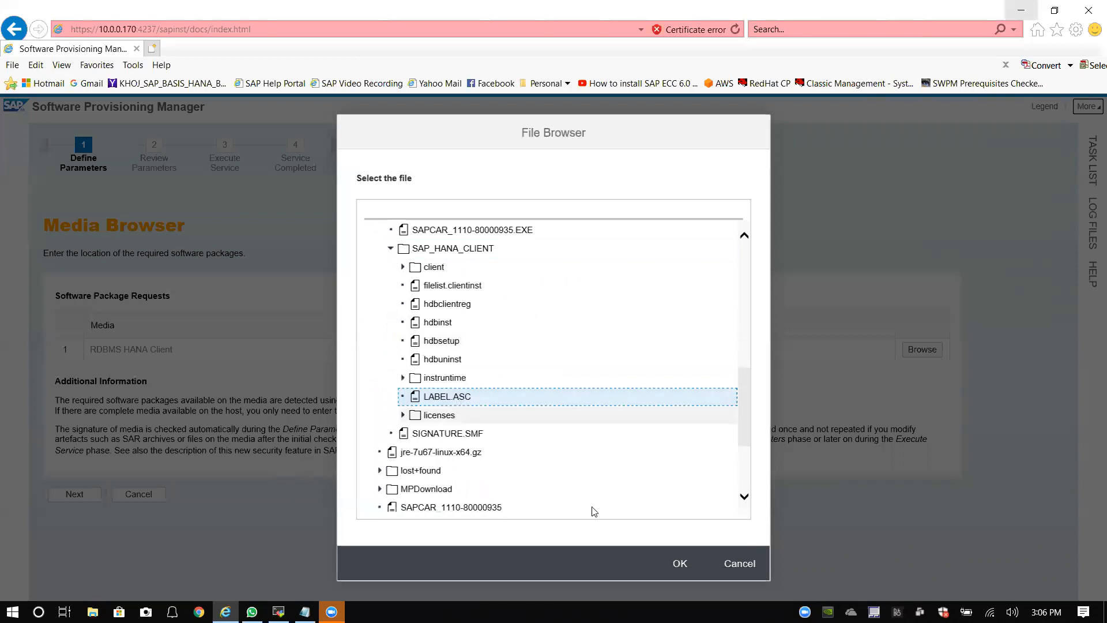
click(681, 565)
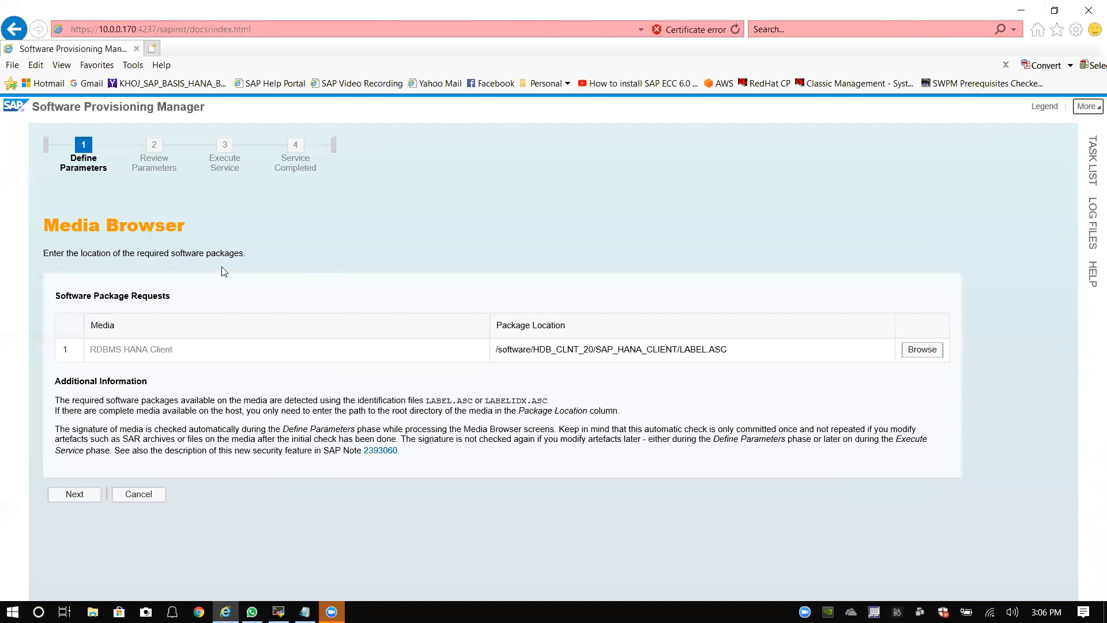
Step: Continue to the Installation Export NW750 request and choose /software/ExportDVD/LABEL.ASC as its location
click(85, 493)
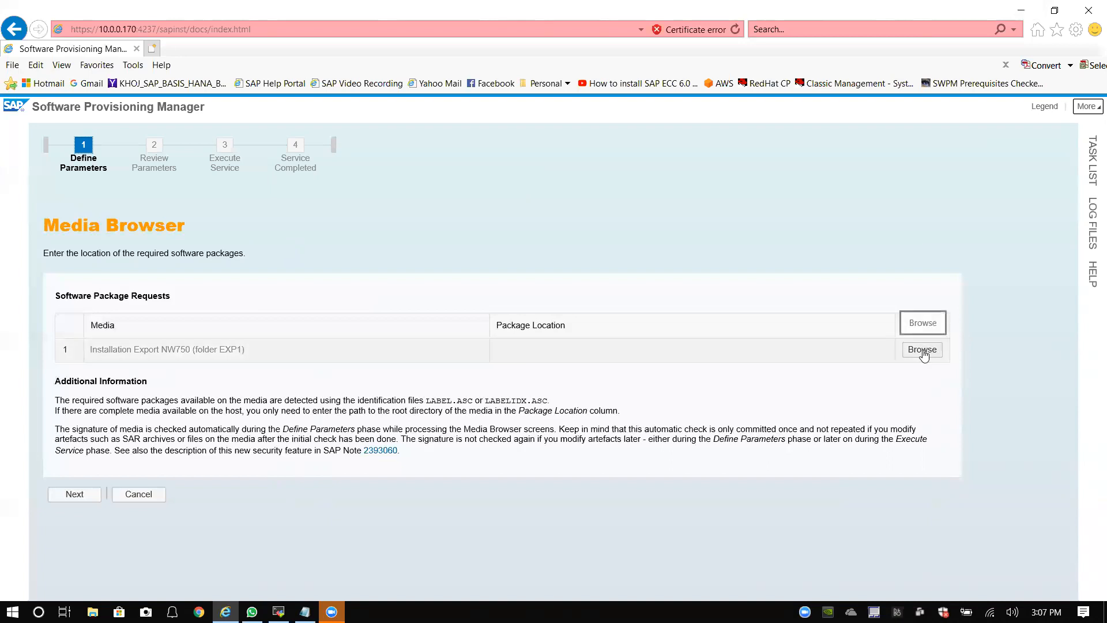
click(922, 349)
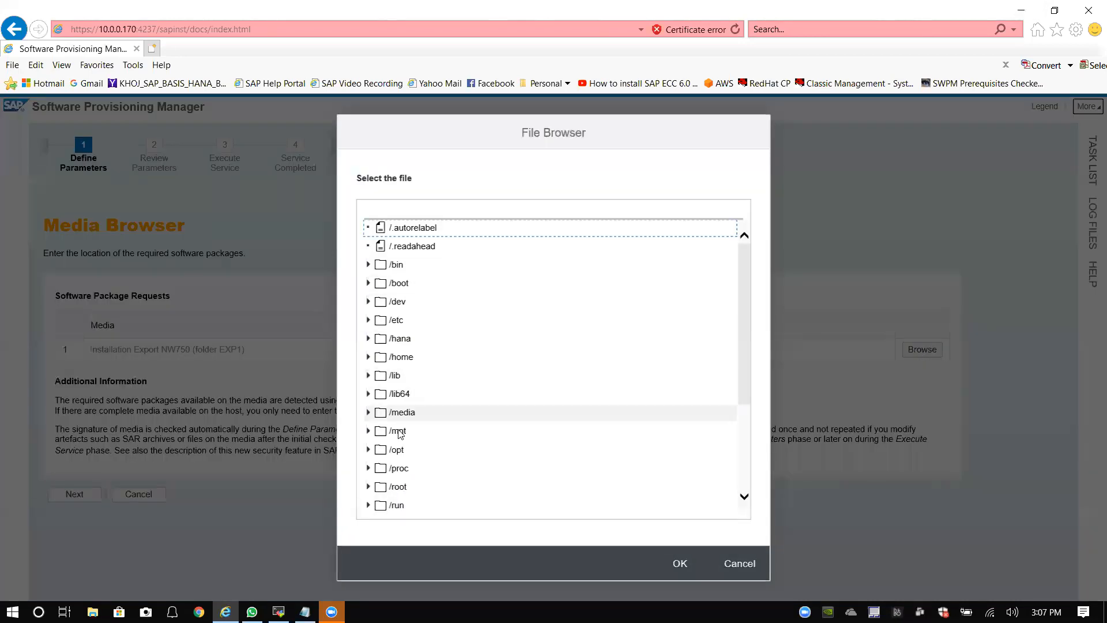
scroll(381, 437, down, 3)
click(368, 440)
scroll(436, 346, down, 3)
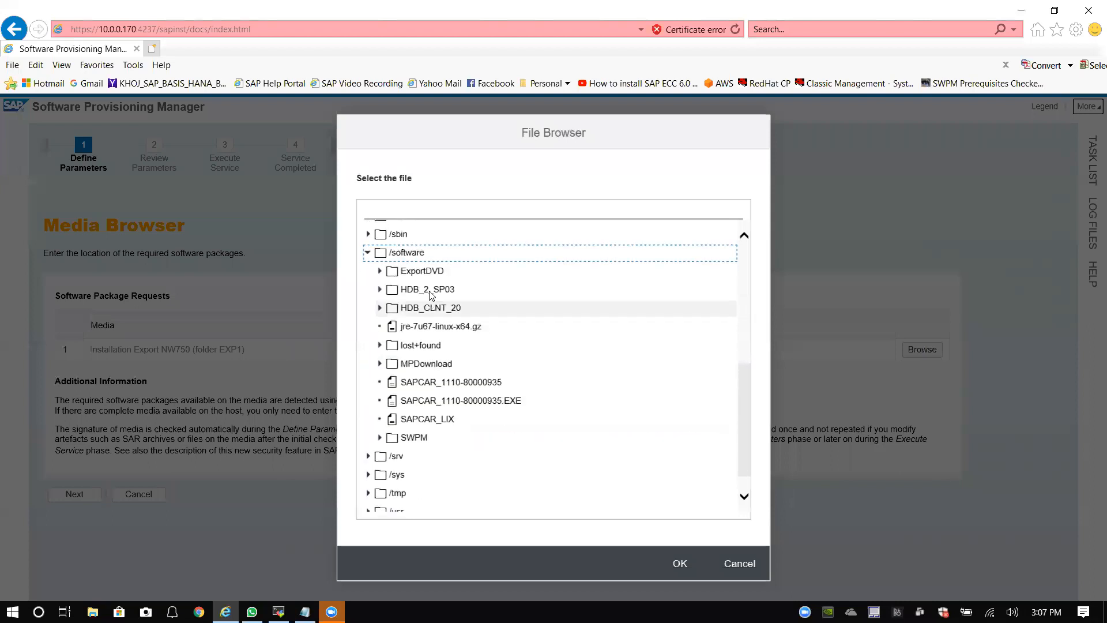
click(380, 270)
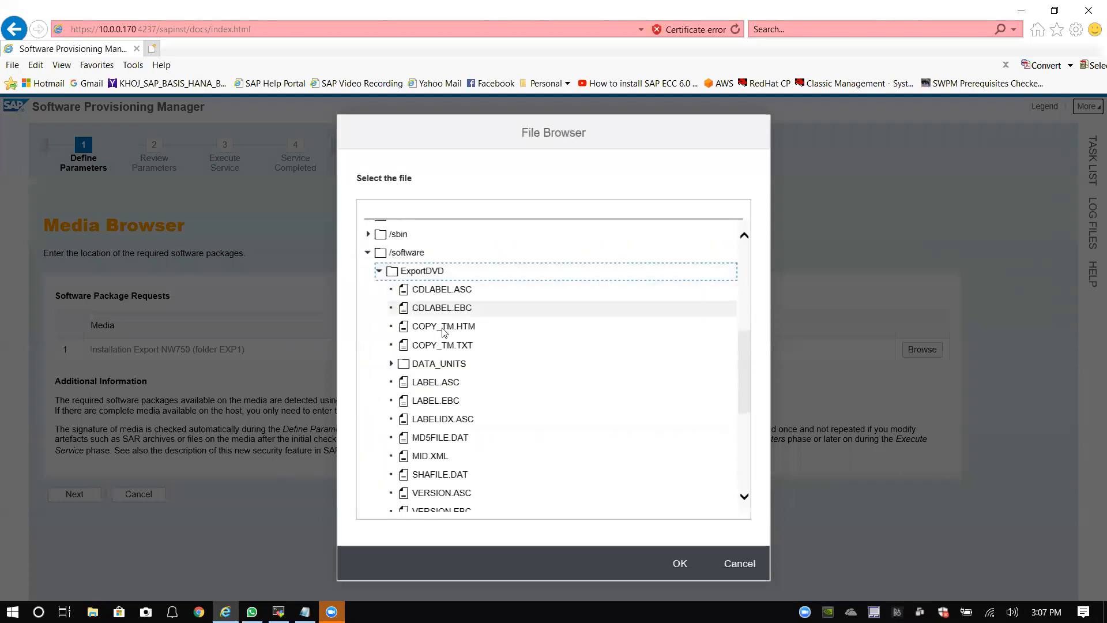
click(445, 389)
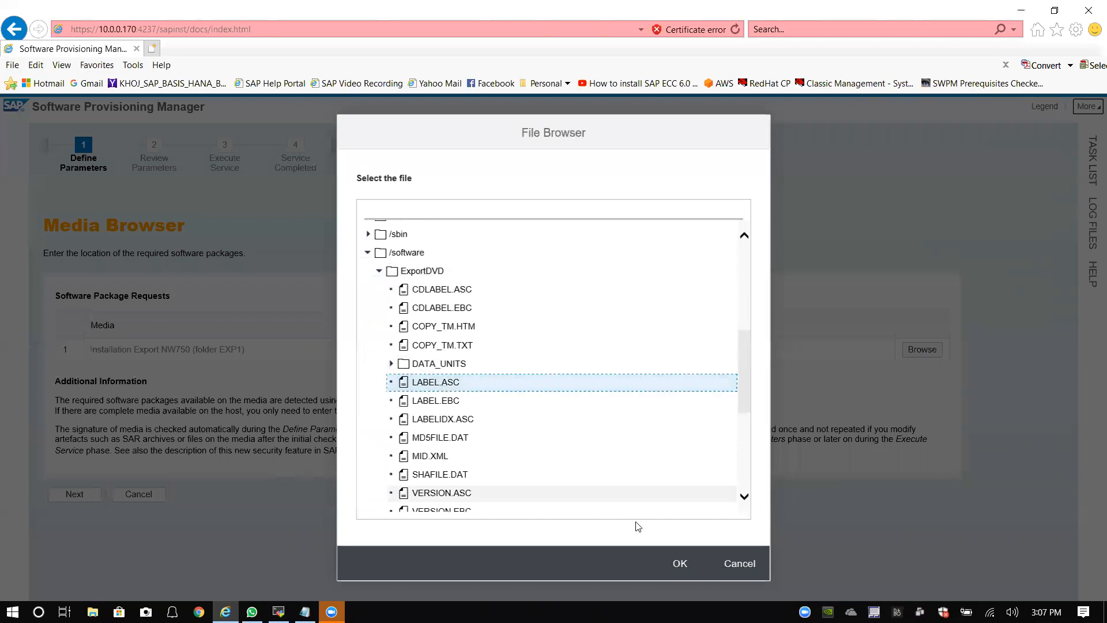
click(680, 568)
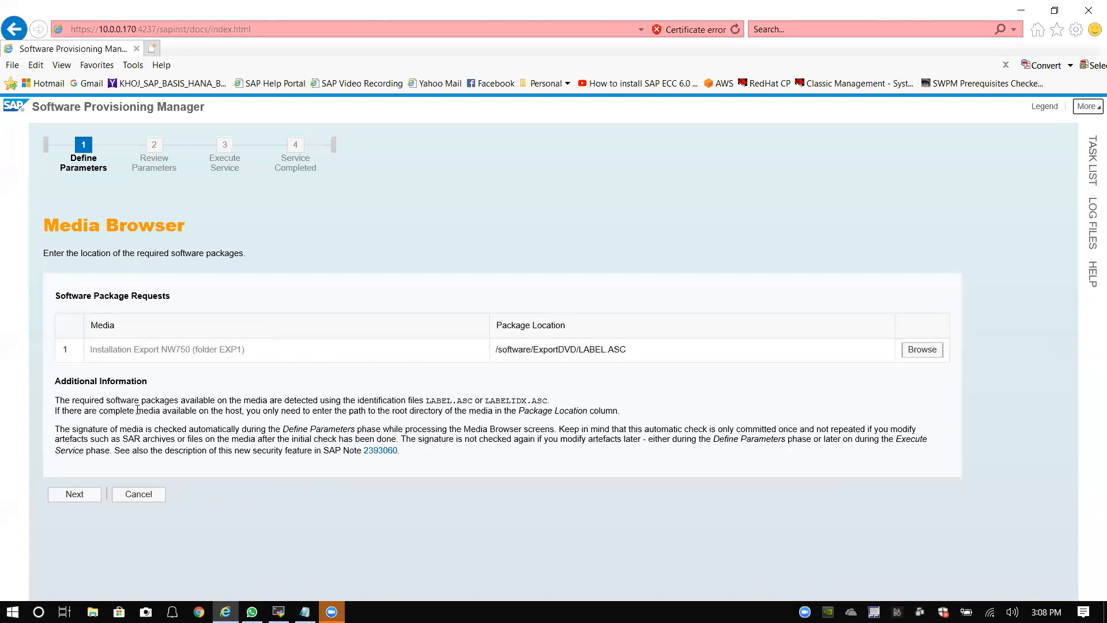
Step: Continue past the media step to the connection page for host bwsaphana, instance 00, tenant HDB
click(76, 494)
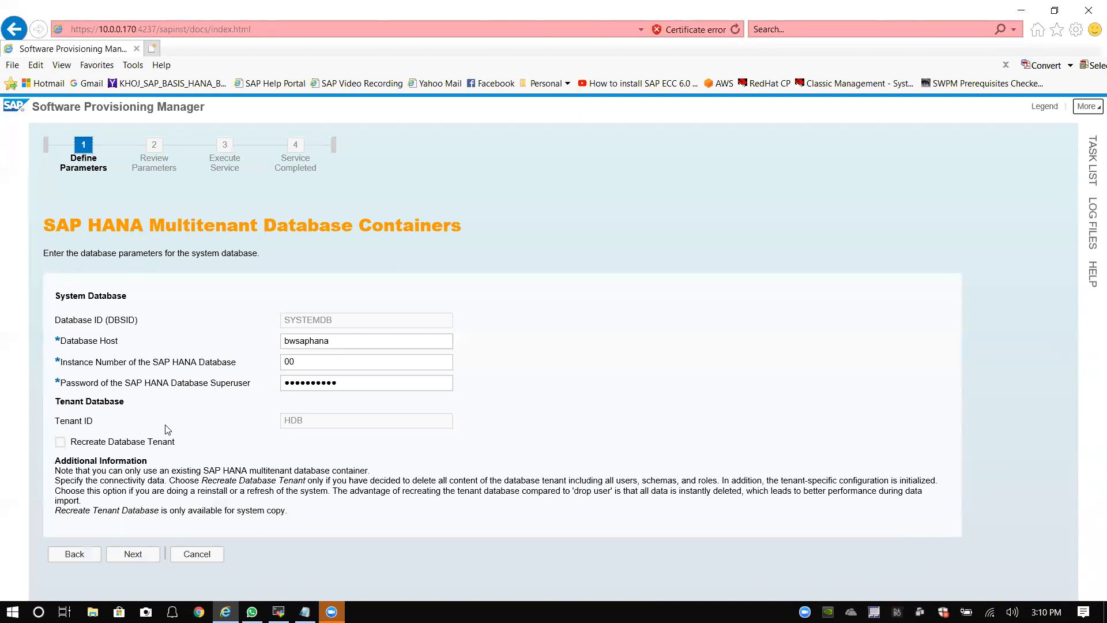
Step: Check the superuser password and instance number 00 entries, then show the installation task list
click(175, 386)
click(237, 362)
click(1093, 172)
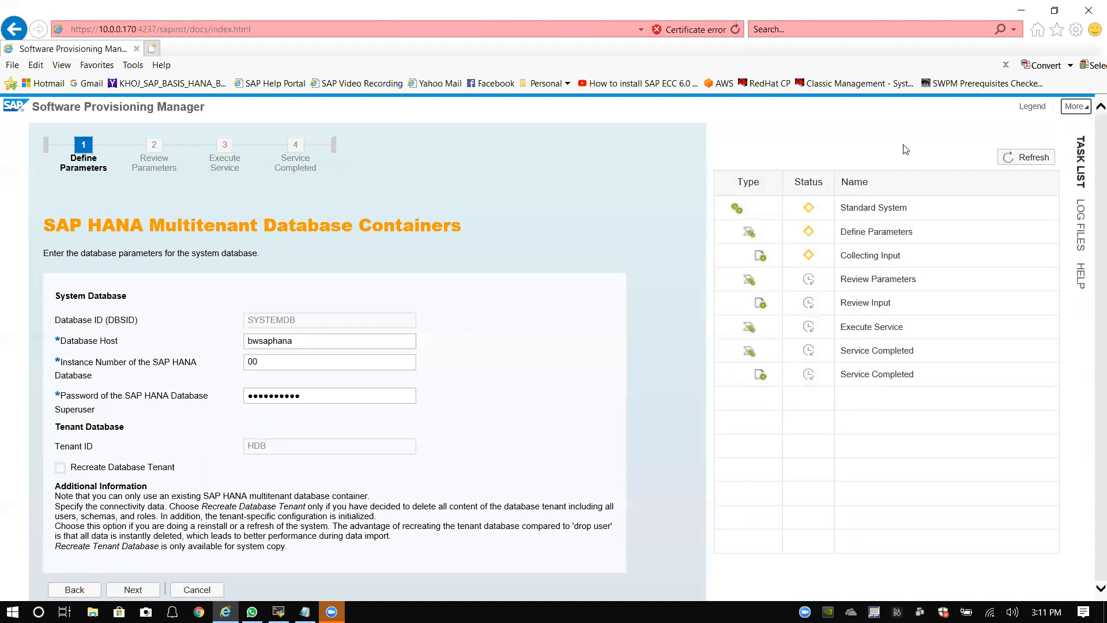
Step: Review the installer log files, then submit the bwsaphana connection details to reach the Database Schema step
click(1080, 236)
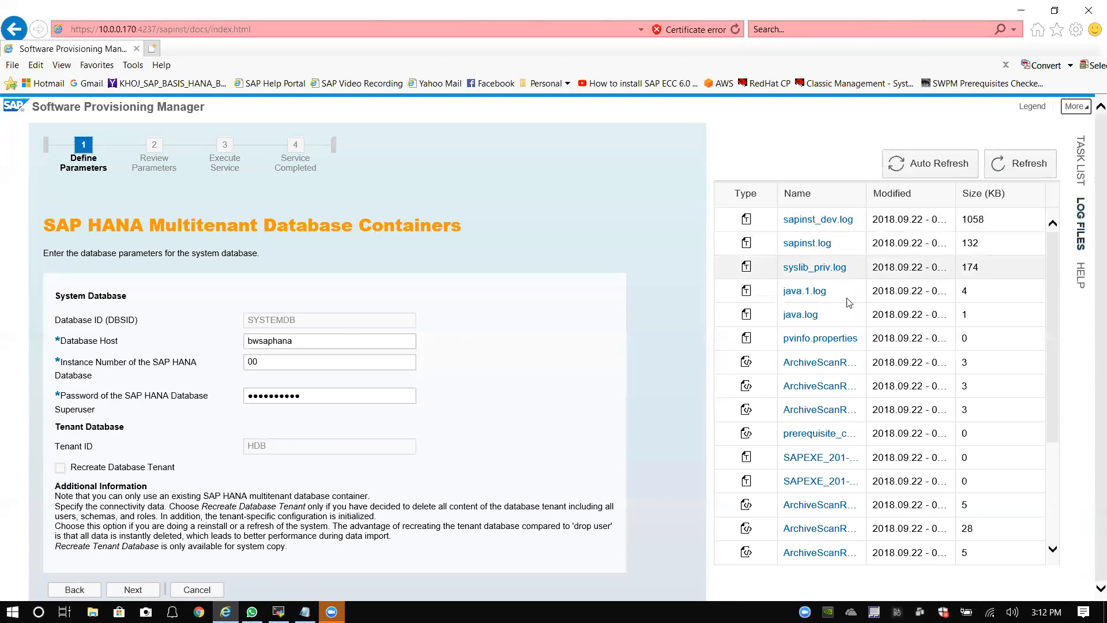
scroll(815, 447, down, 2)
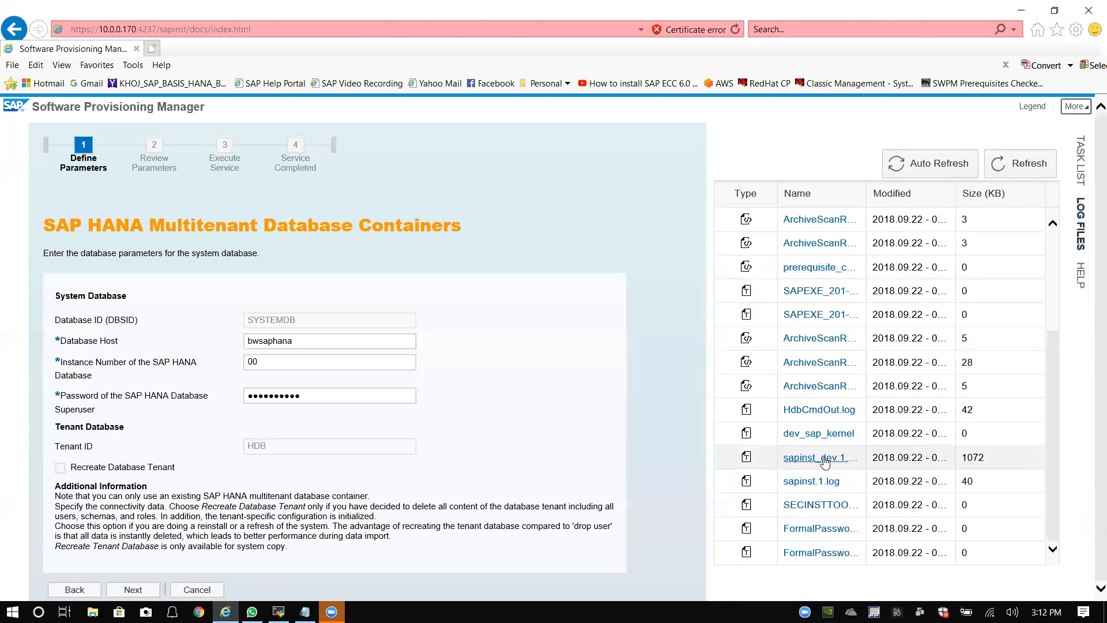
scroll(814, 473, up, 2)
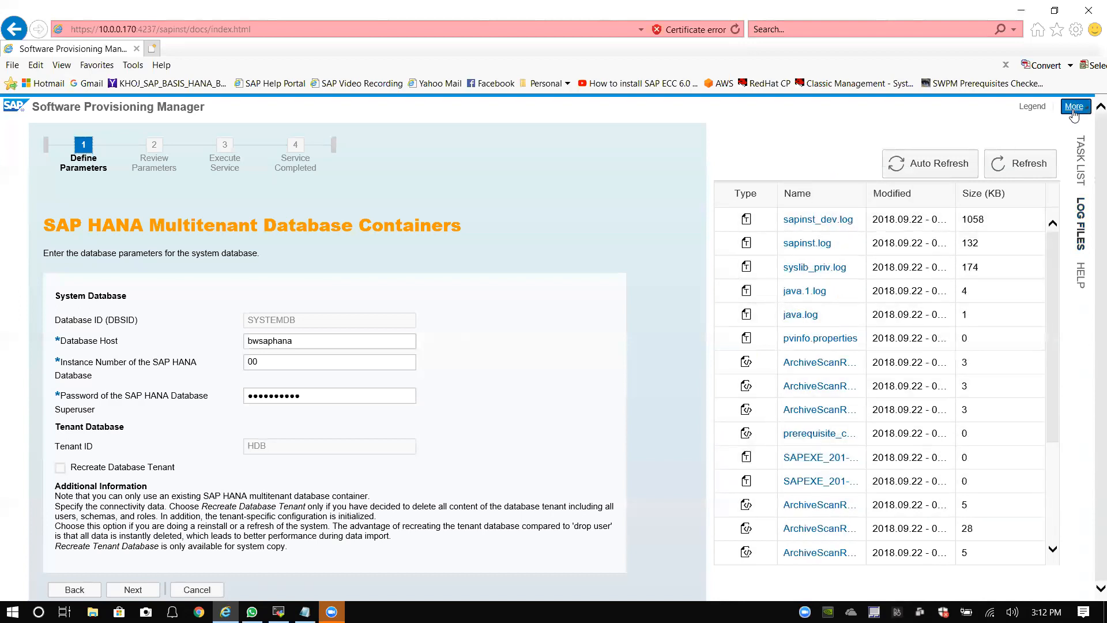
click(1088, 228)
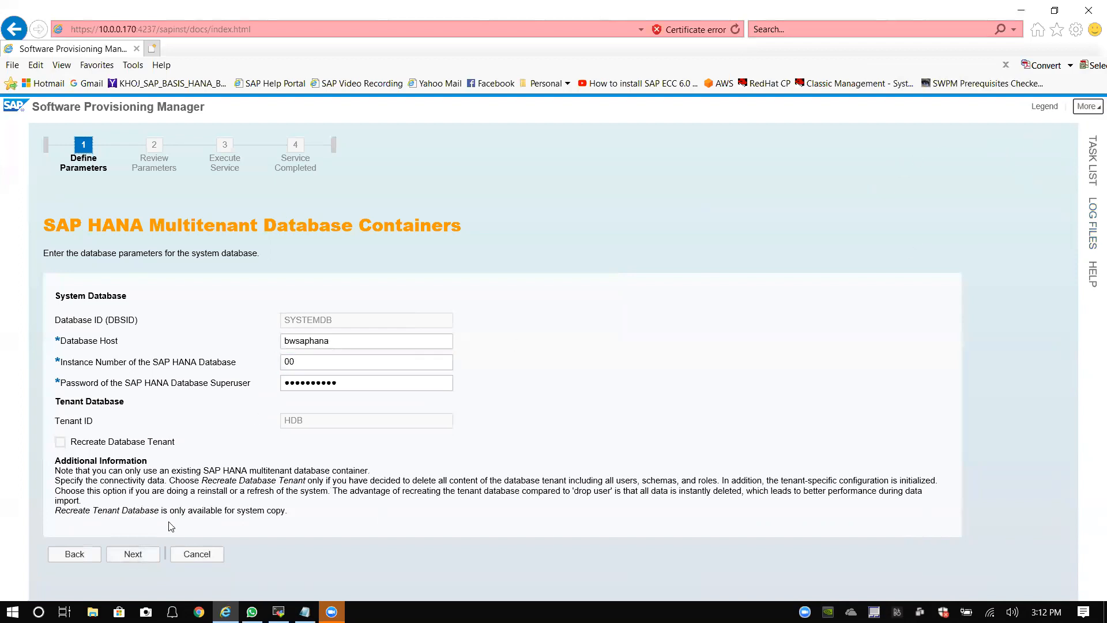
click(134, 554)
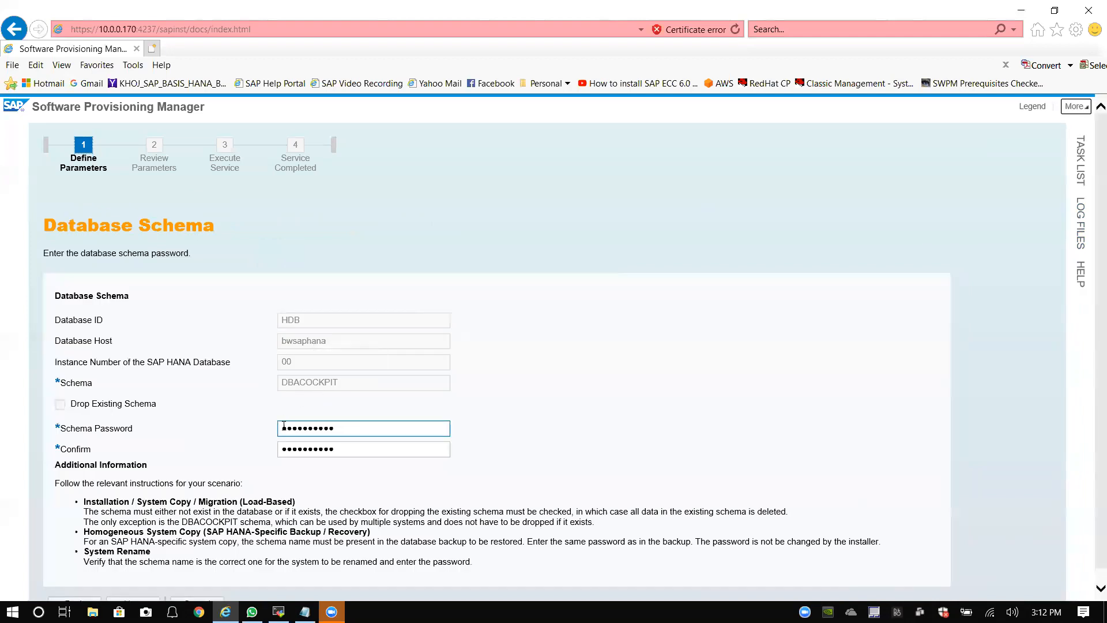
Step: Enter and confirm the DBACOCKPIT schema password, keeping the existing schema from being dropped
scroll(155, 416, down, 1)
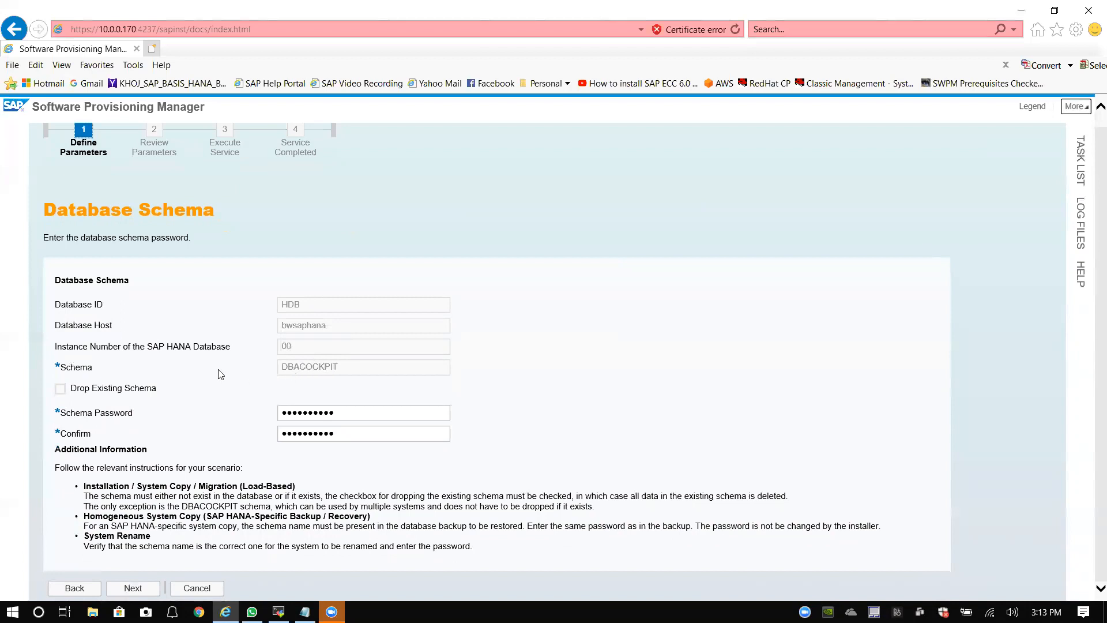
click(140, 588)
scroll(260, 381, up, 1)
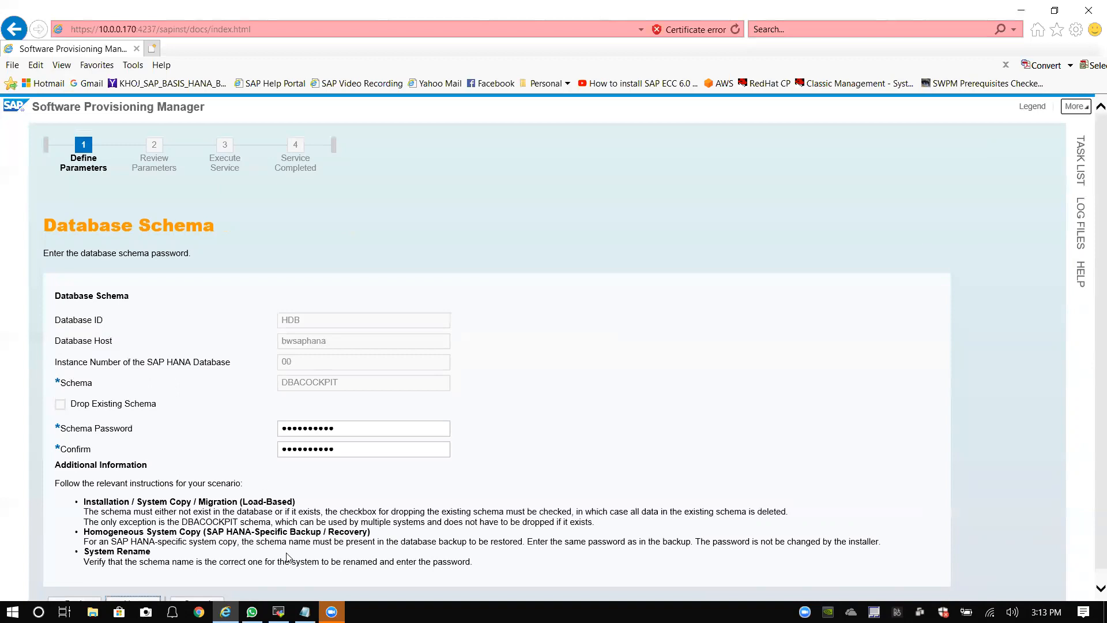
mouse_move(279, 611)
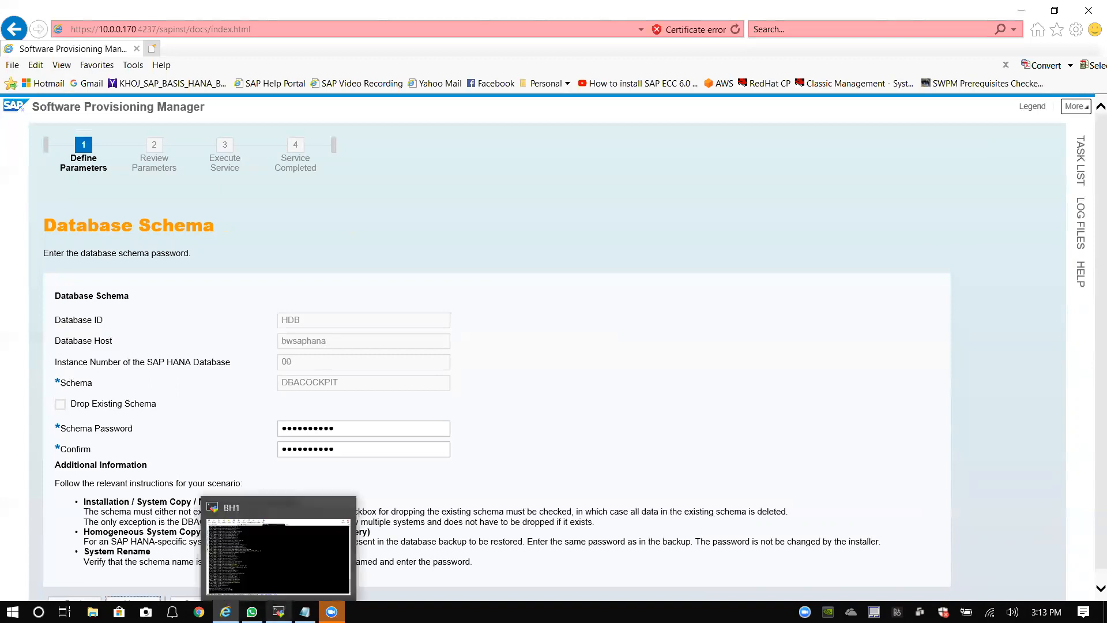
click(376, 23)
key(Return)
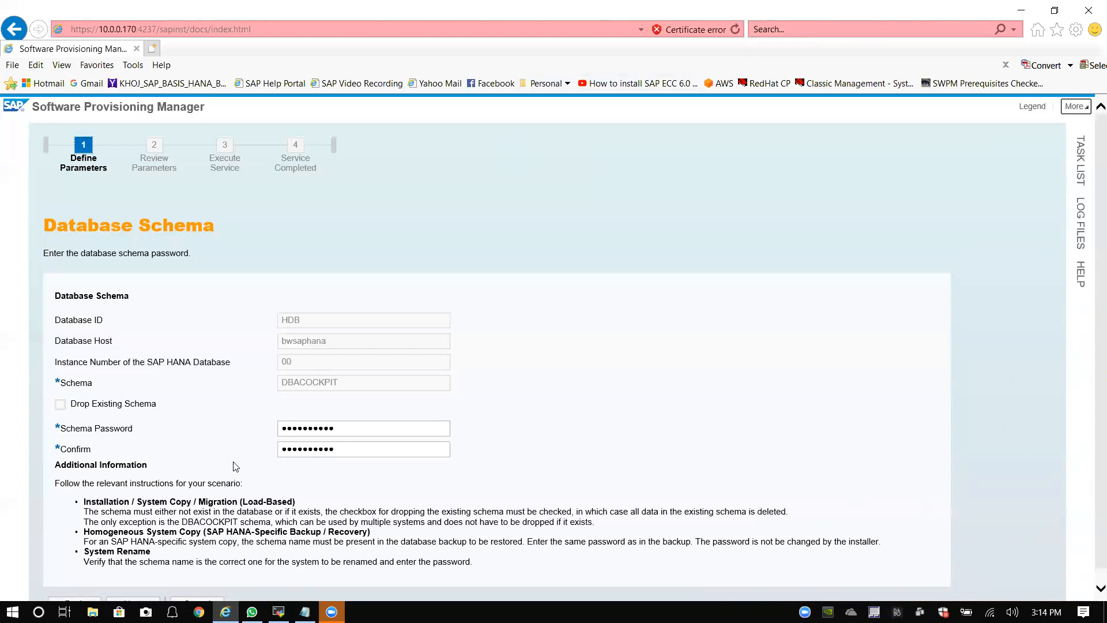
scroll(236, 467, down, 1)
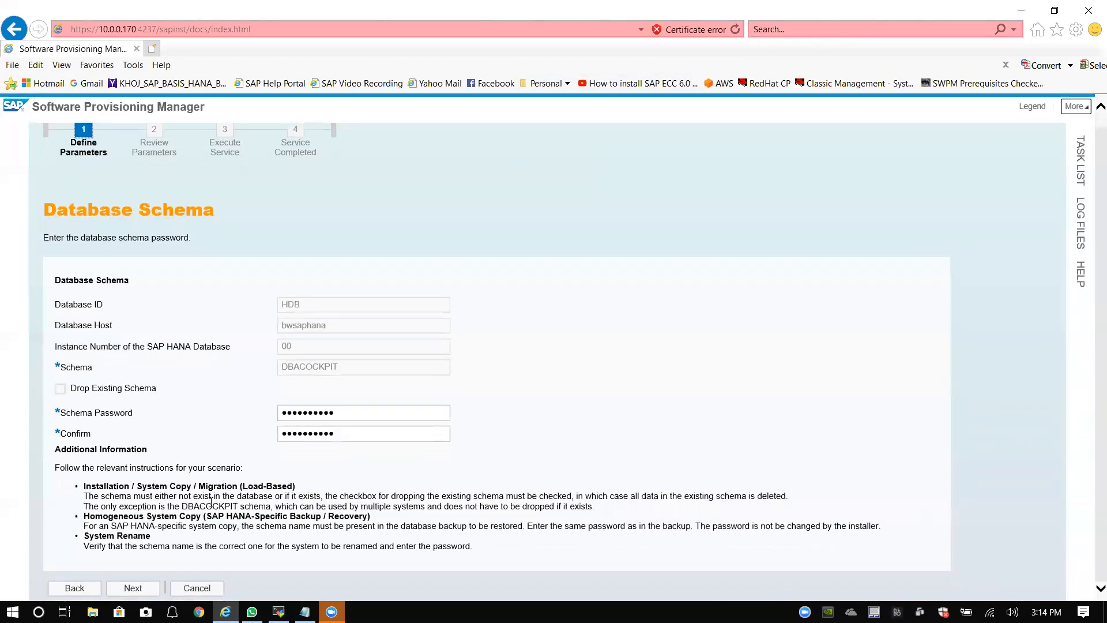
Step: Submit the DBACOCKPIT schema settings and check the SAPABAP1 schema name on the next page
click(144, 589)
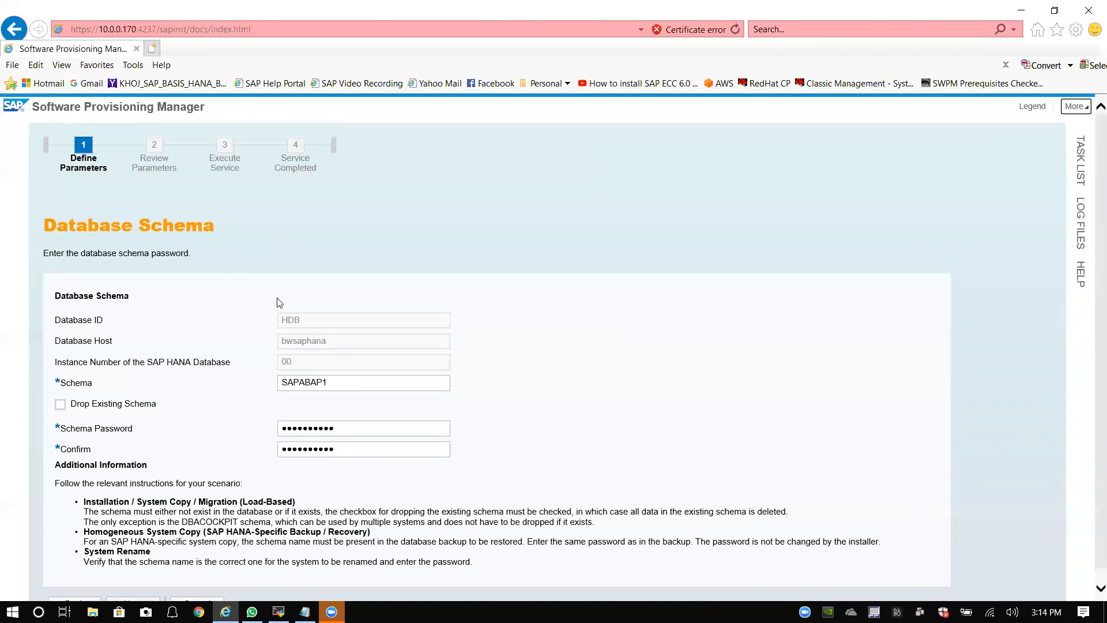
scroll(277, 317, down, 1)
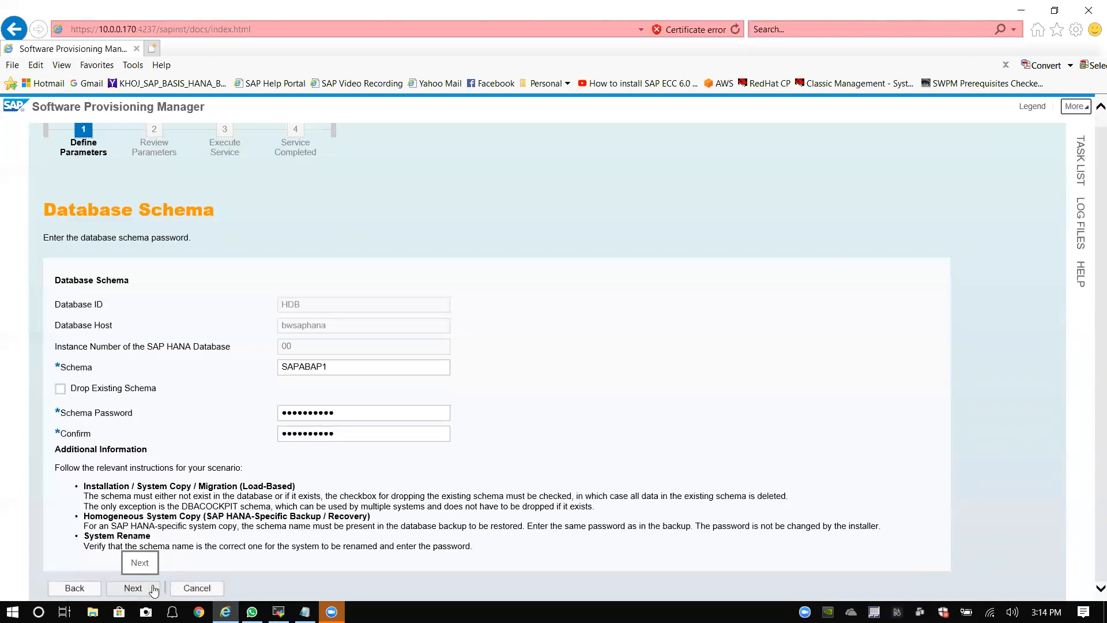
click(328, 367)
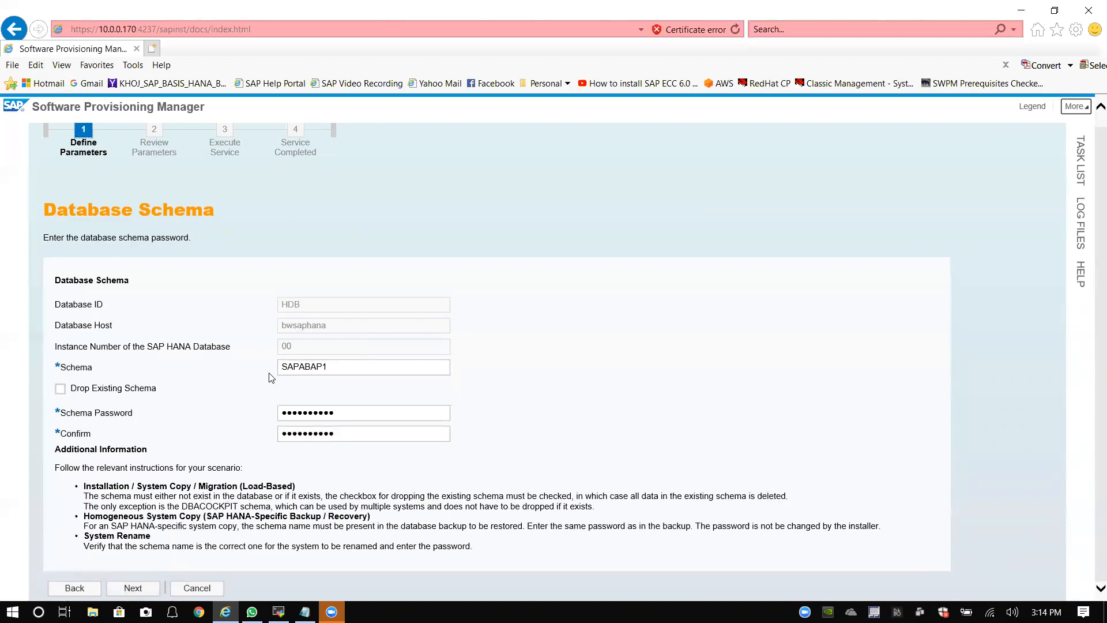
Step: Submit the SAPABAP1 schema settings and acknowledge the global_allocation_limit memory notice
click(134, 589)
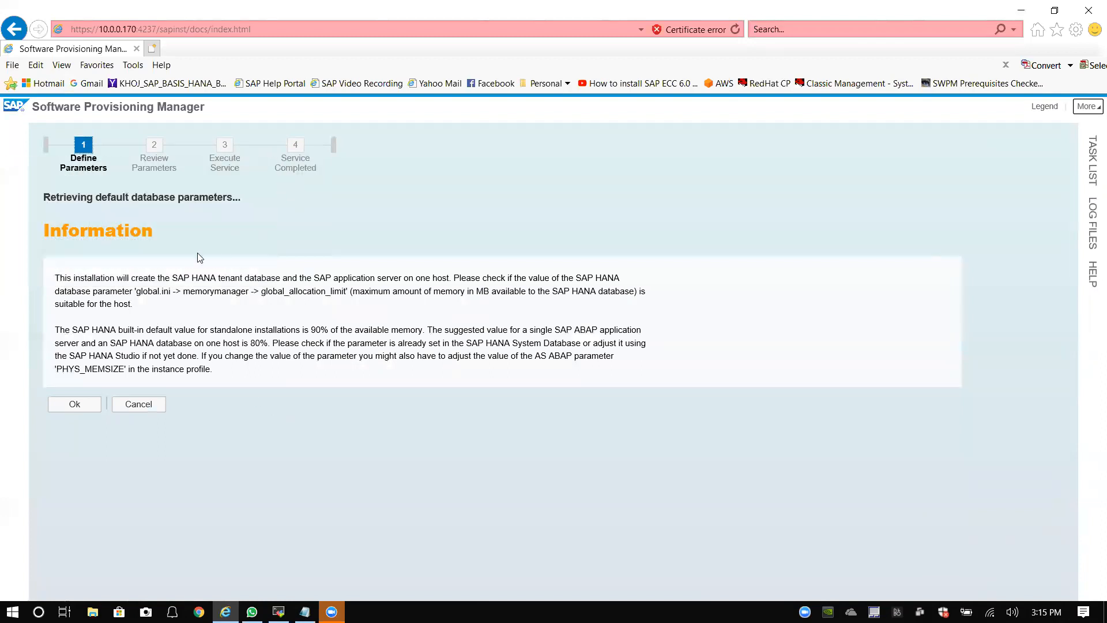
click(86, 405)
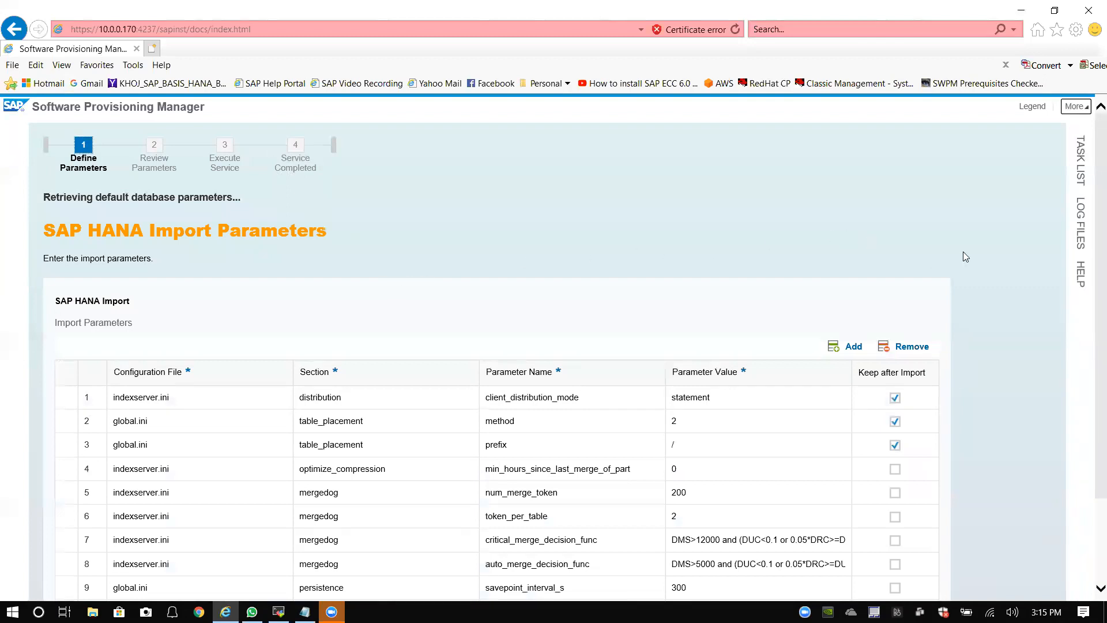
Step: Scroll through the ten SAP HANA import parameters, including log_mode set to overwrite
scroll(966, 273, down, 2)
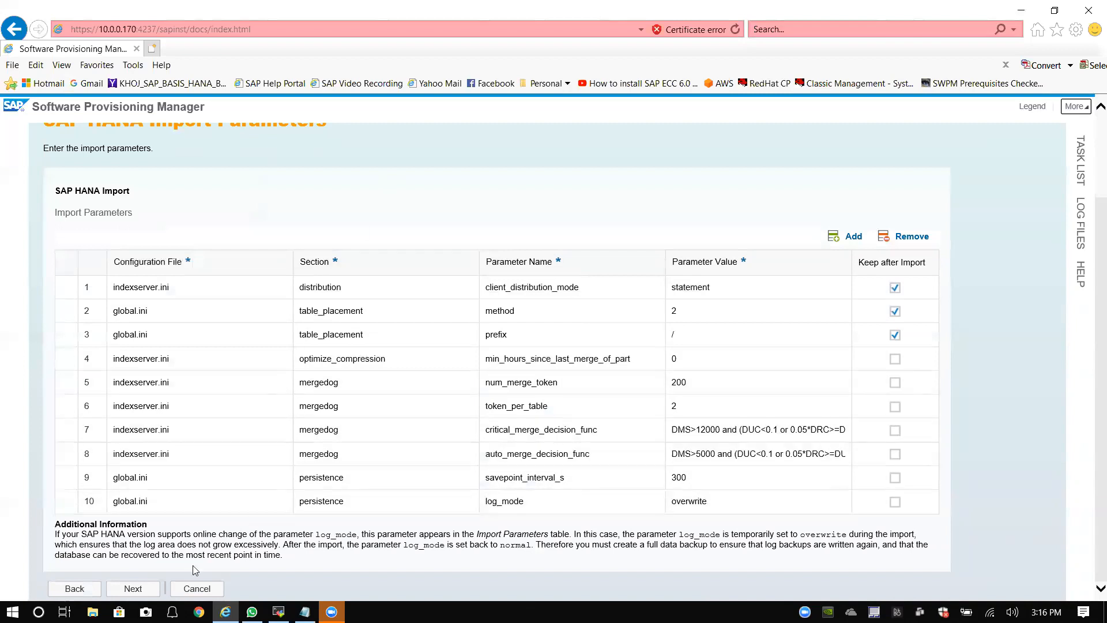
Step: Continue to the Declustering / Depooling step, keeping declustering / depooling of all ABAP tables enabled
click(144, 593)
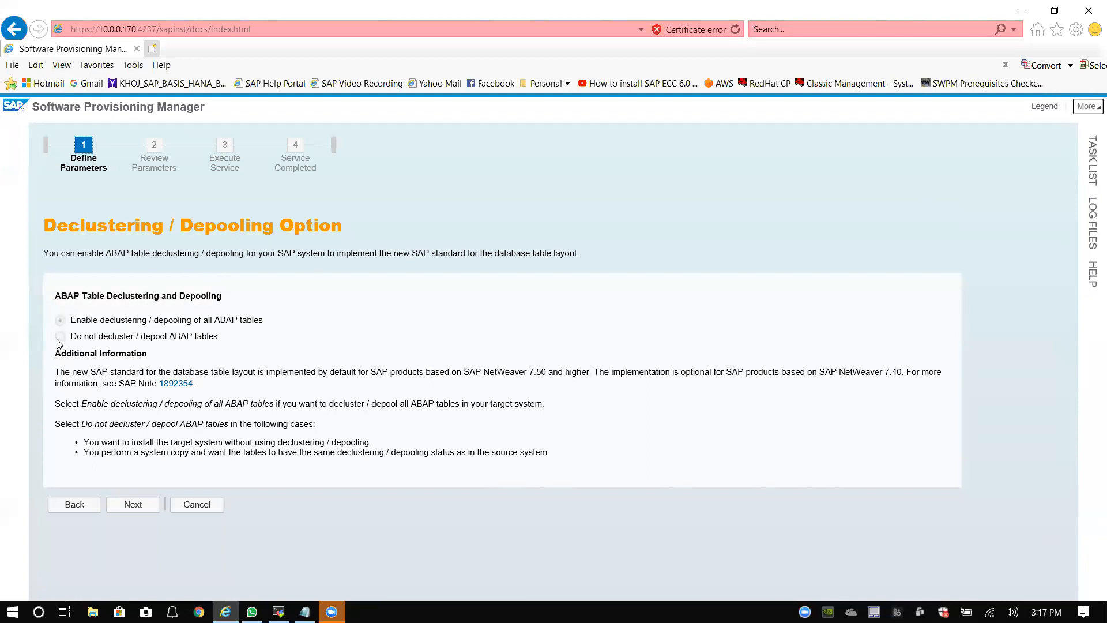
click(61, 322)
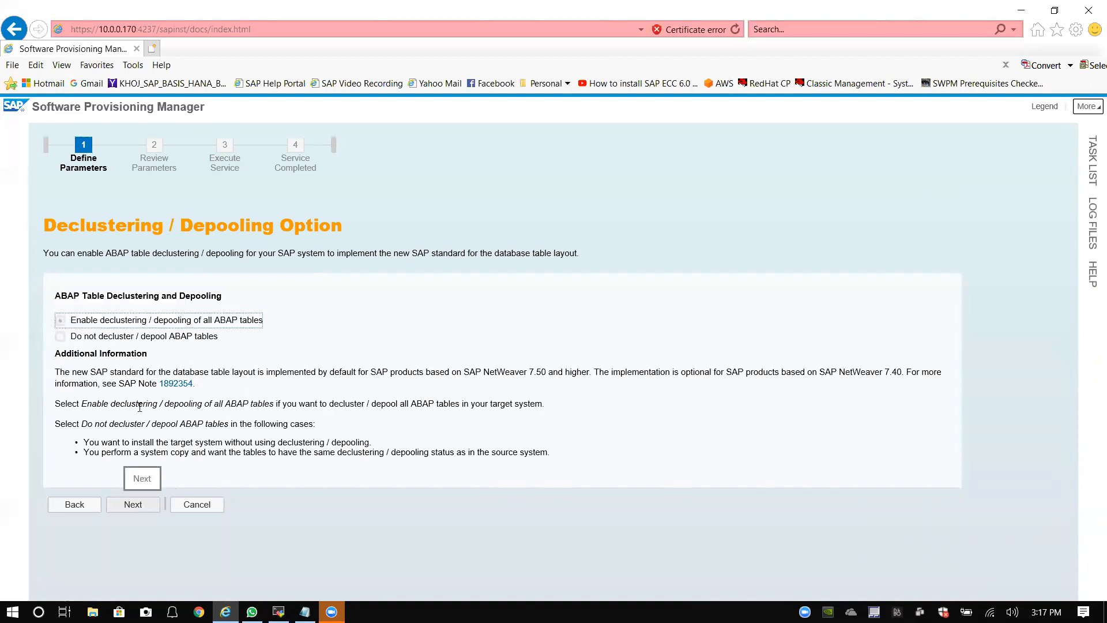
drag(108, 297, 225, 297)
drag(55, 296, 232, 298)
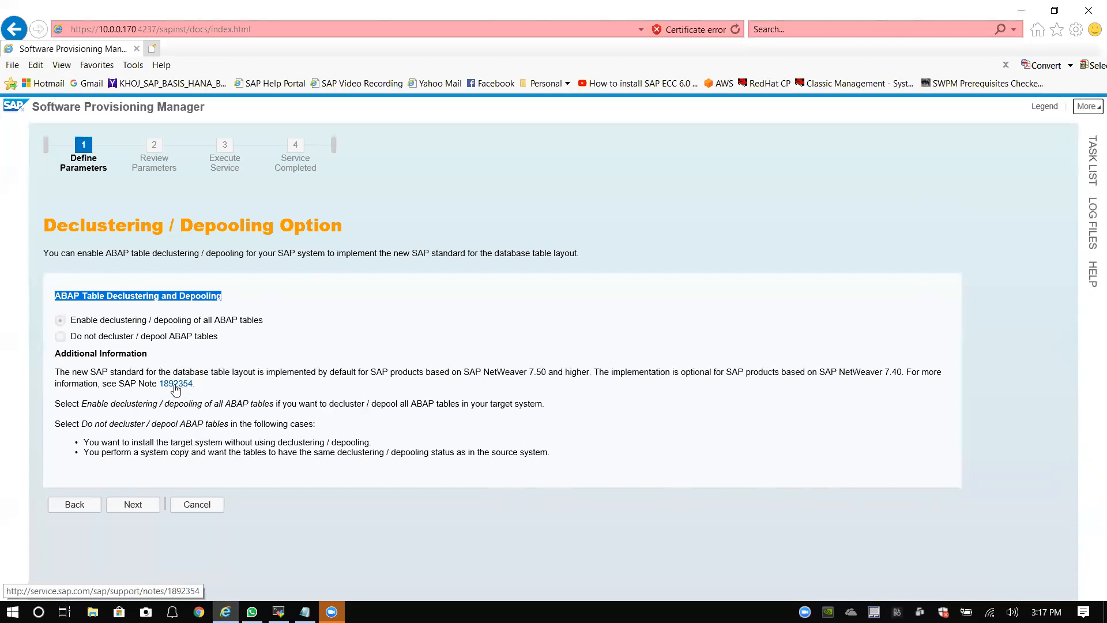
Step: Advance to SAP HANA Table Placement Parameters, keeping 'Do not use a parameter file'
click(134, 505)
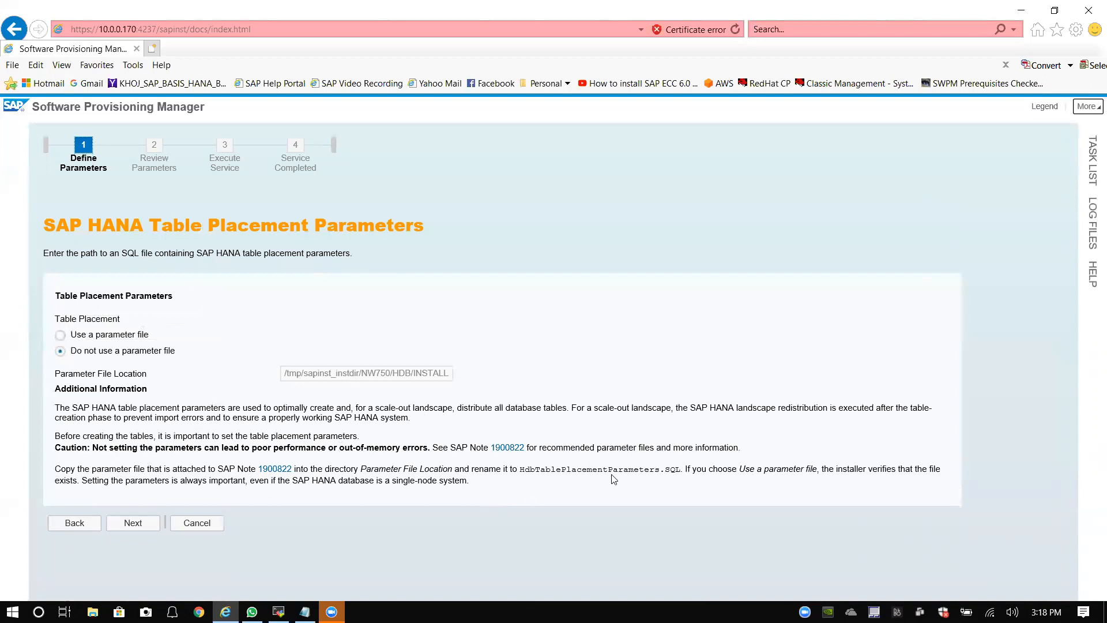
drag(525, 470, 681, 470)
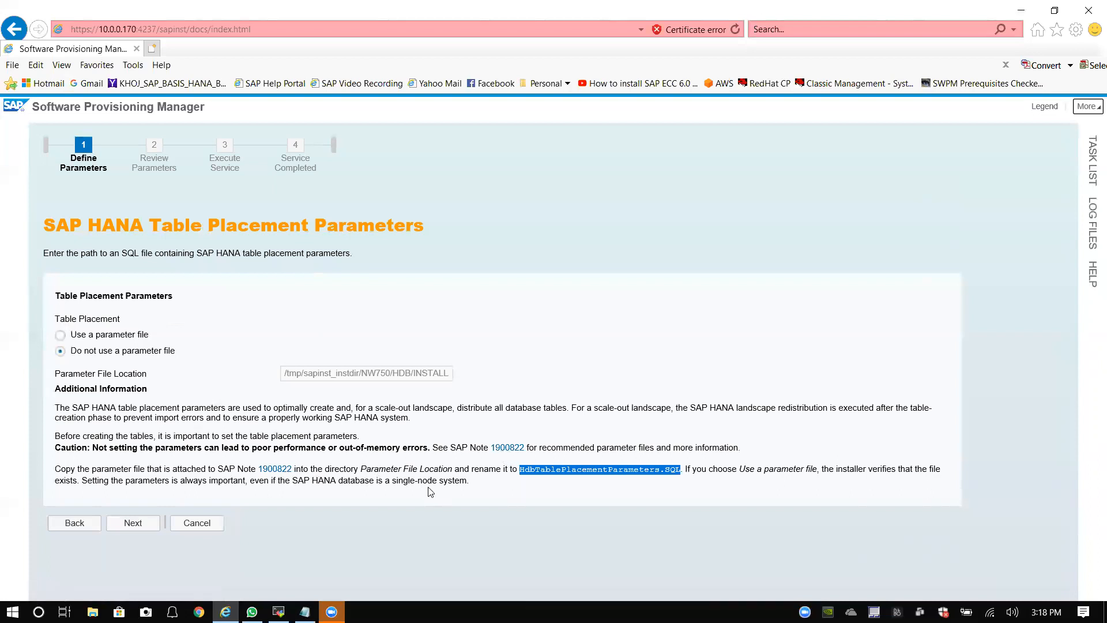
click(479, 489)
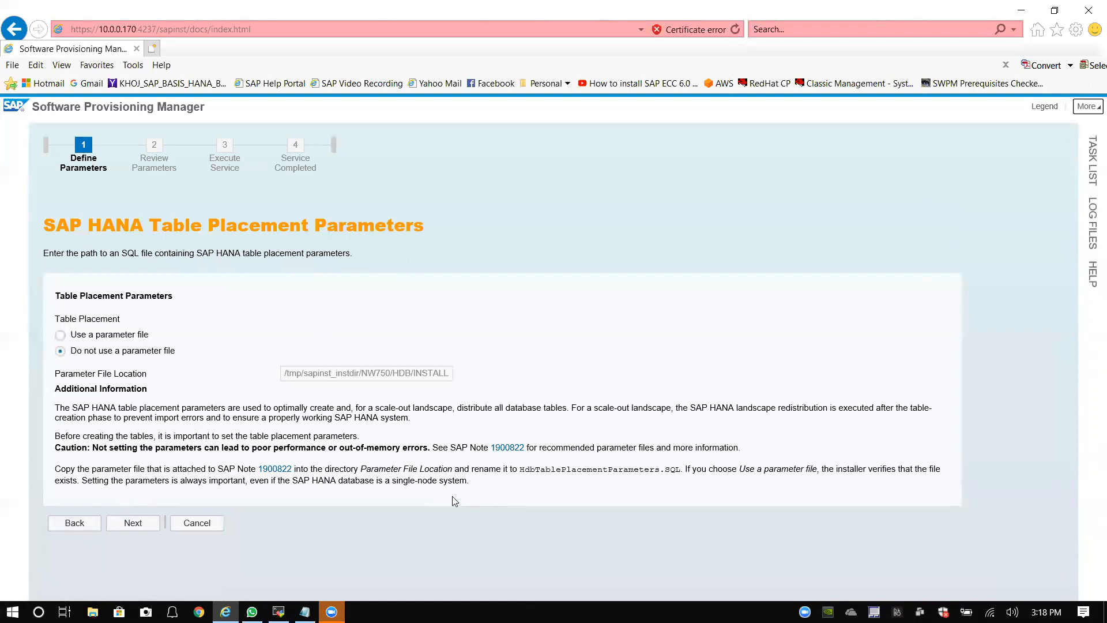
Step: Search the Start menu for Paint and launch it
key(super)
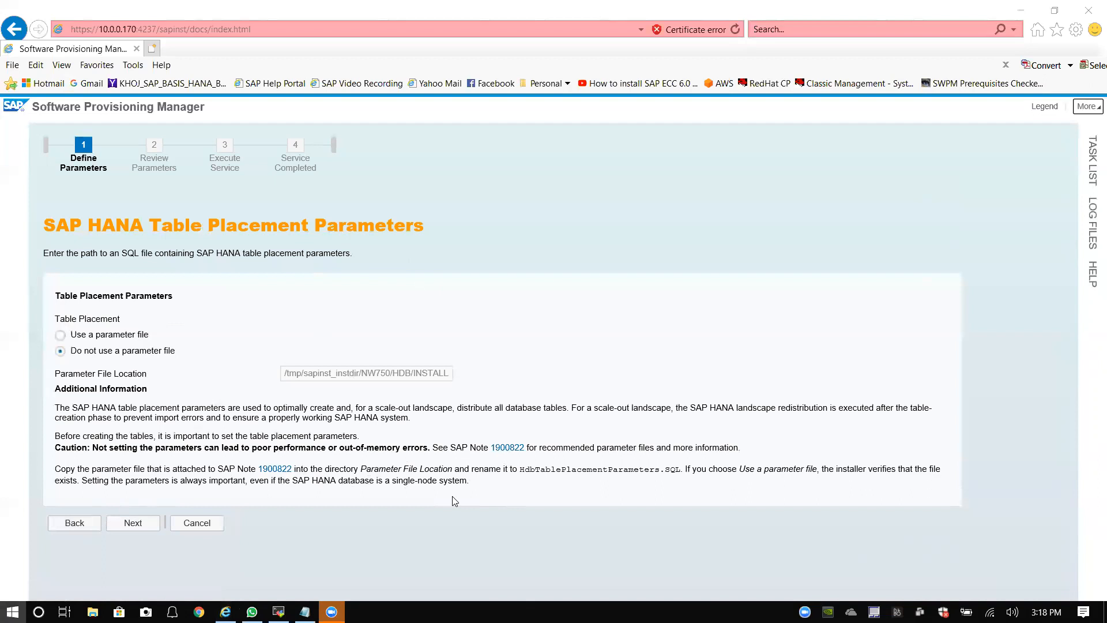
click(835, 380)
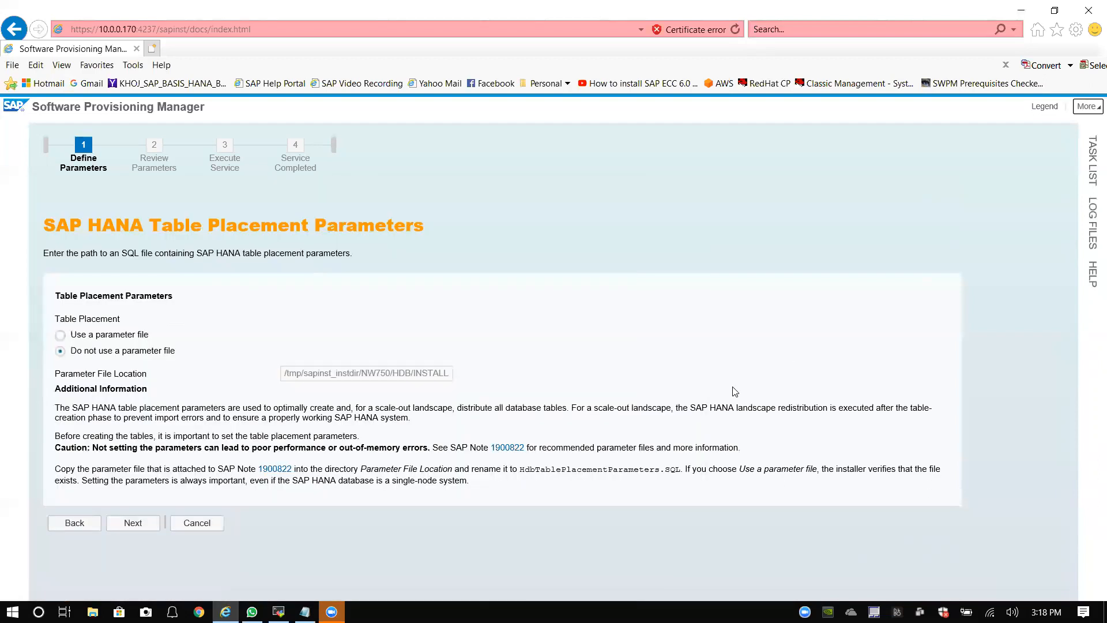
key(F12)
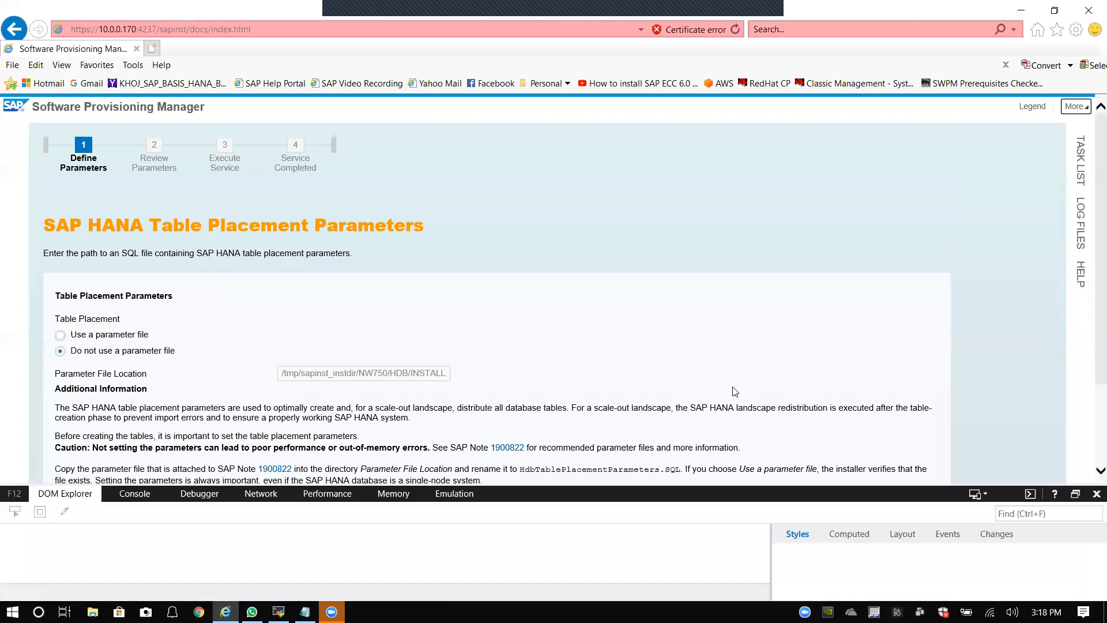
key(F12)
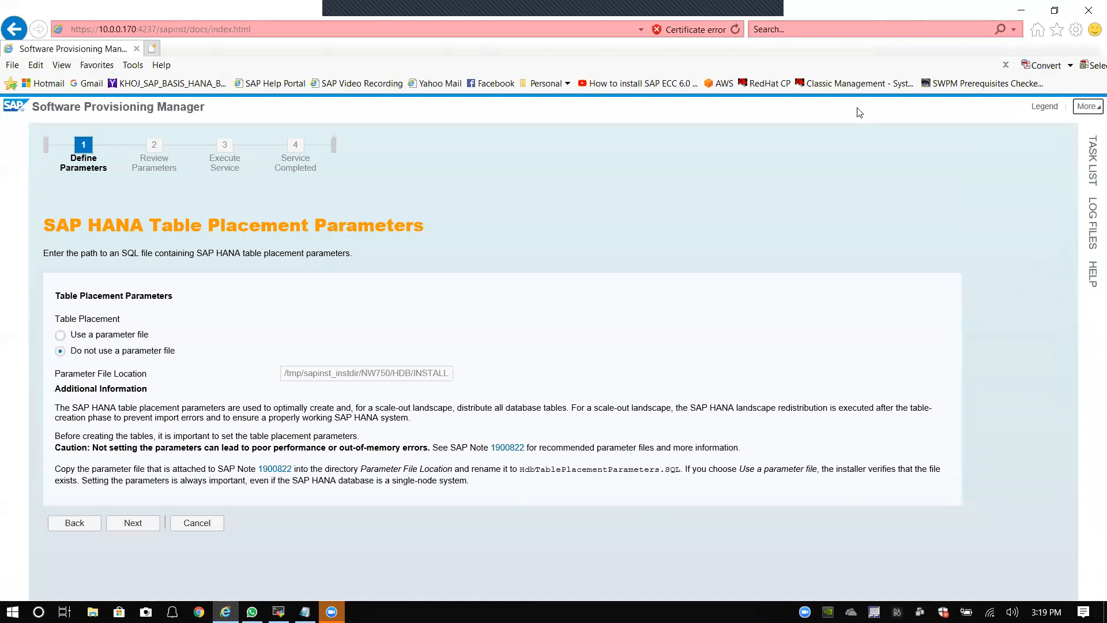
click(12, 612)
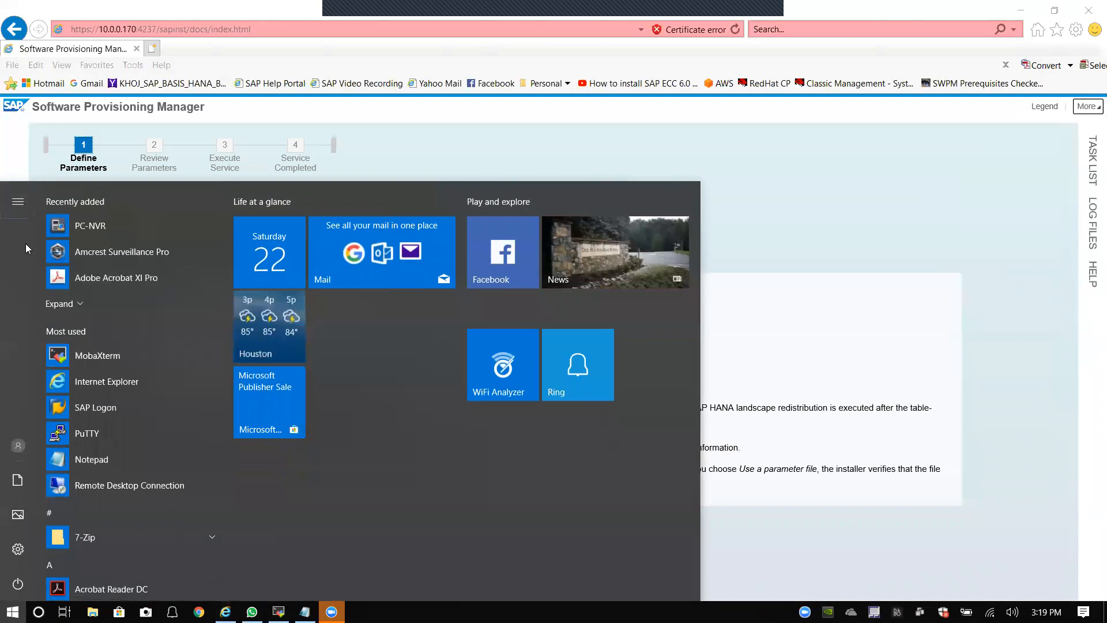
text(saint)
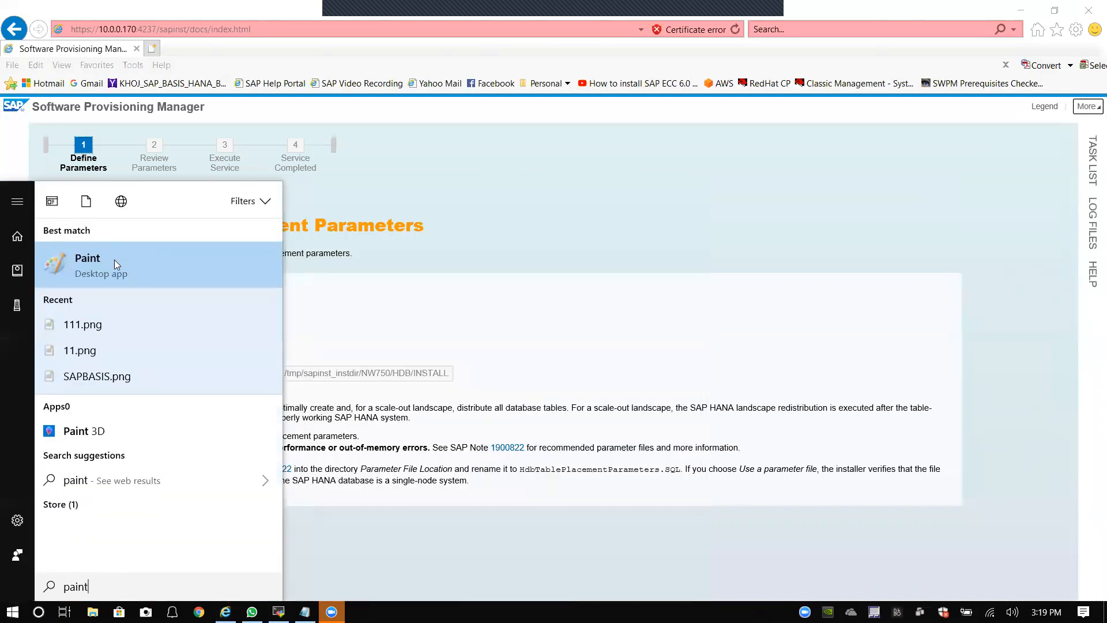
click(115, 259)
Step: Paste the Table Placement screenshot into Paint, minimize Paint, and bring up WhatsApp
click(18, 74)
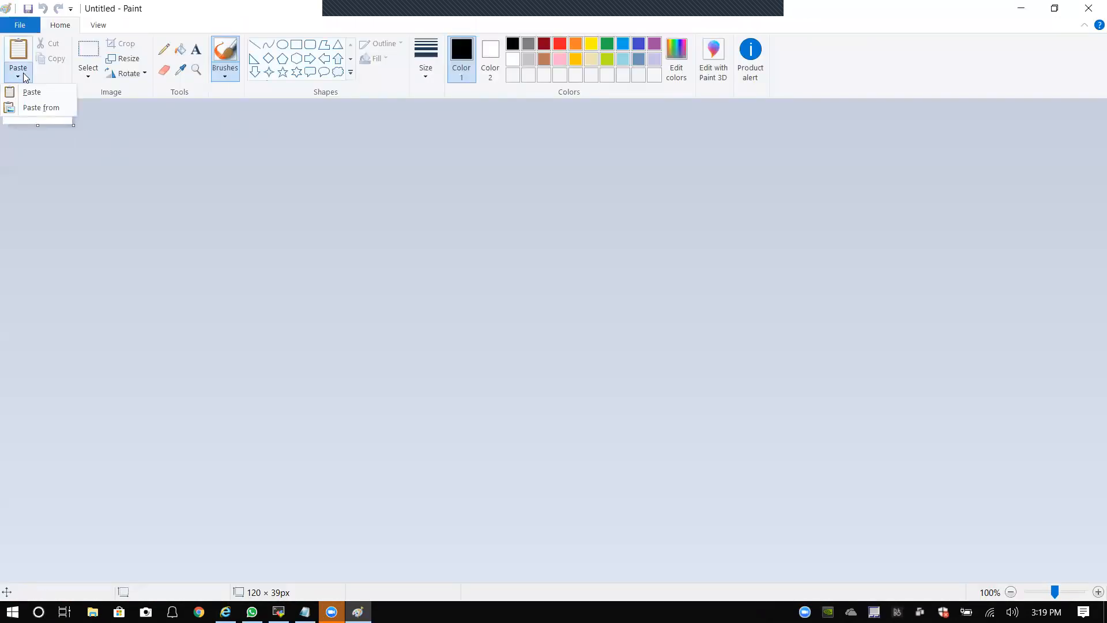
click(30, 93)
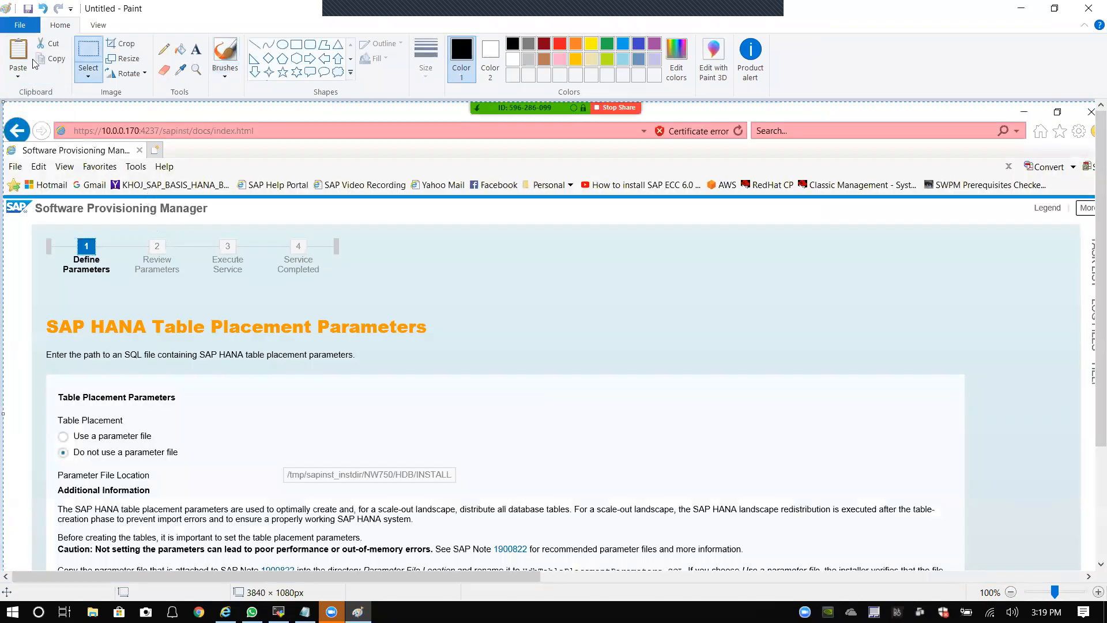
click(20, 26)
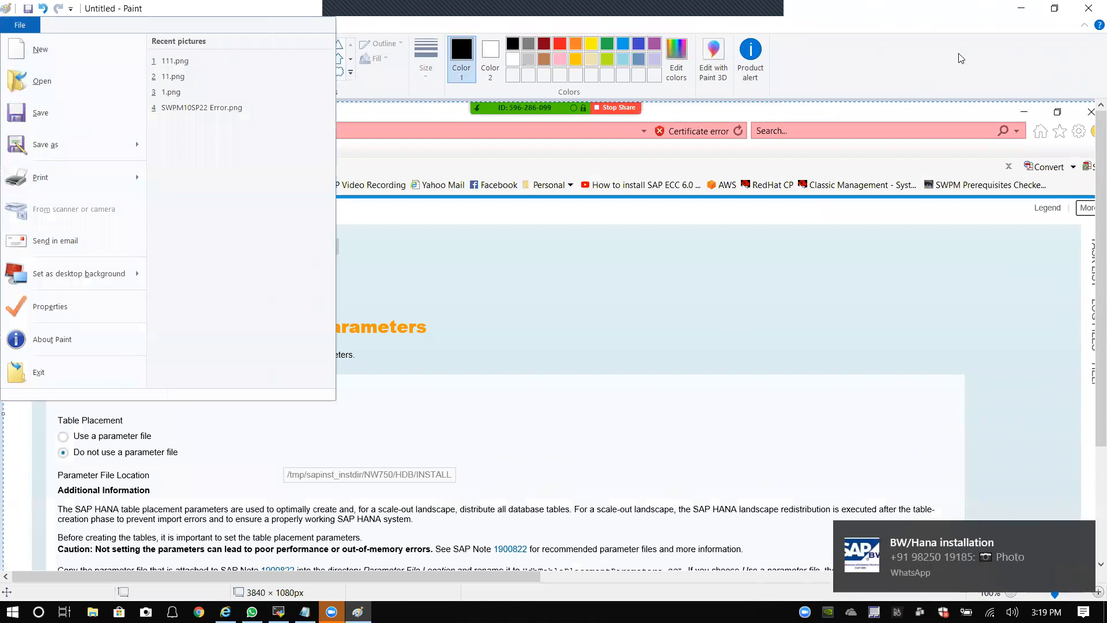
click(1033, 36)
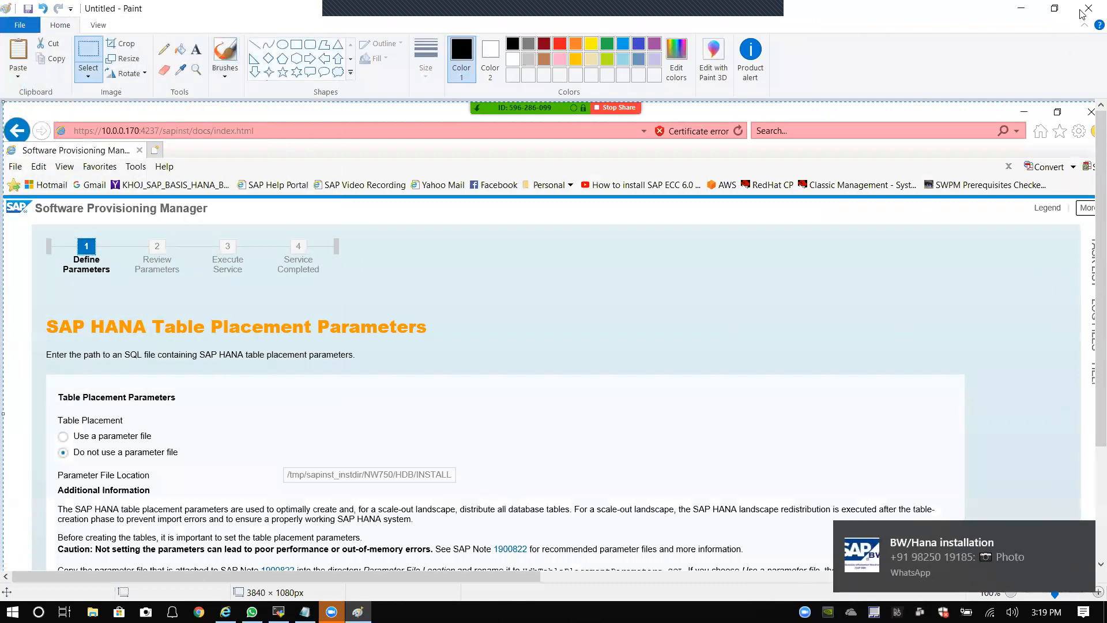
click(1021, 8)
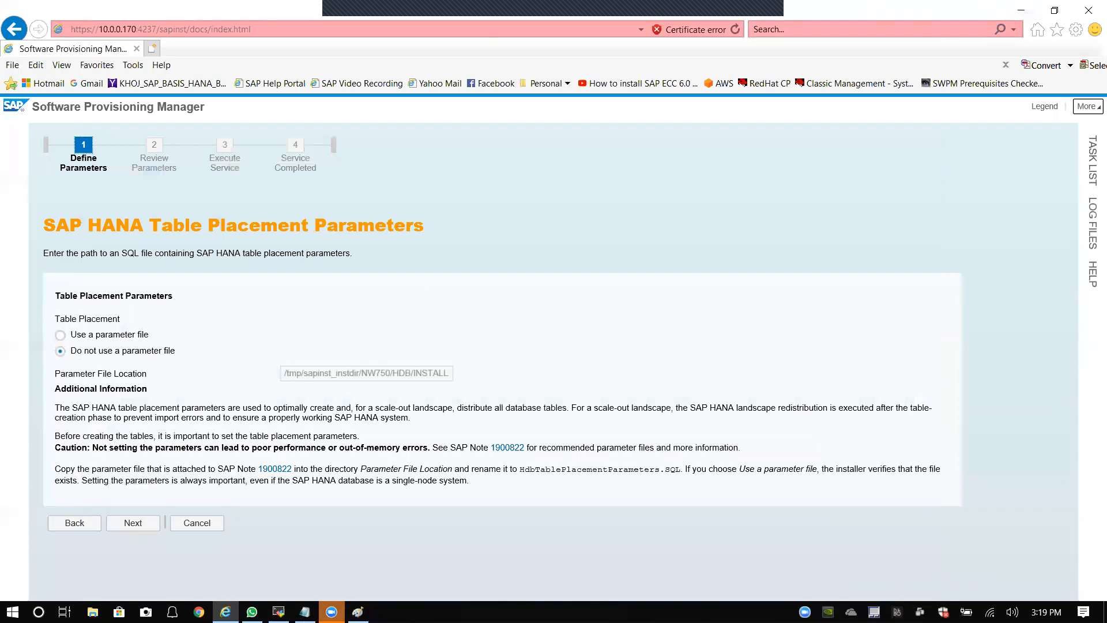
click(252, 612)
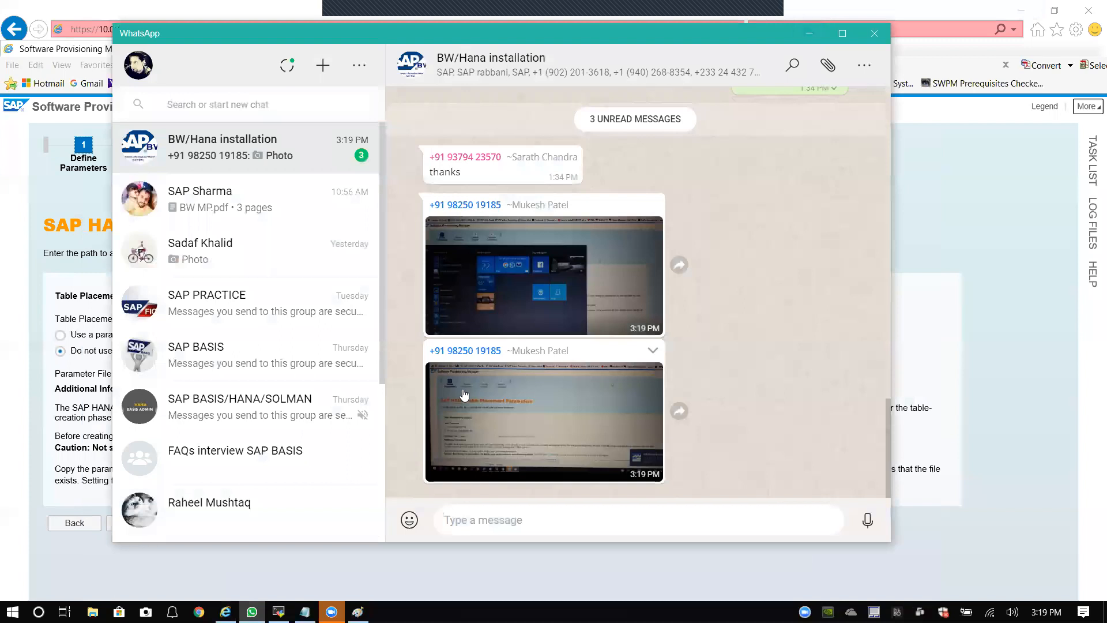
Step: View the second shared installer photo full size in the BW/Hana group chat, then minimize WhatsApp
click(548, 410)
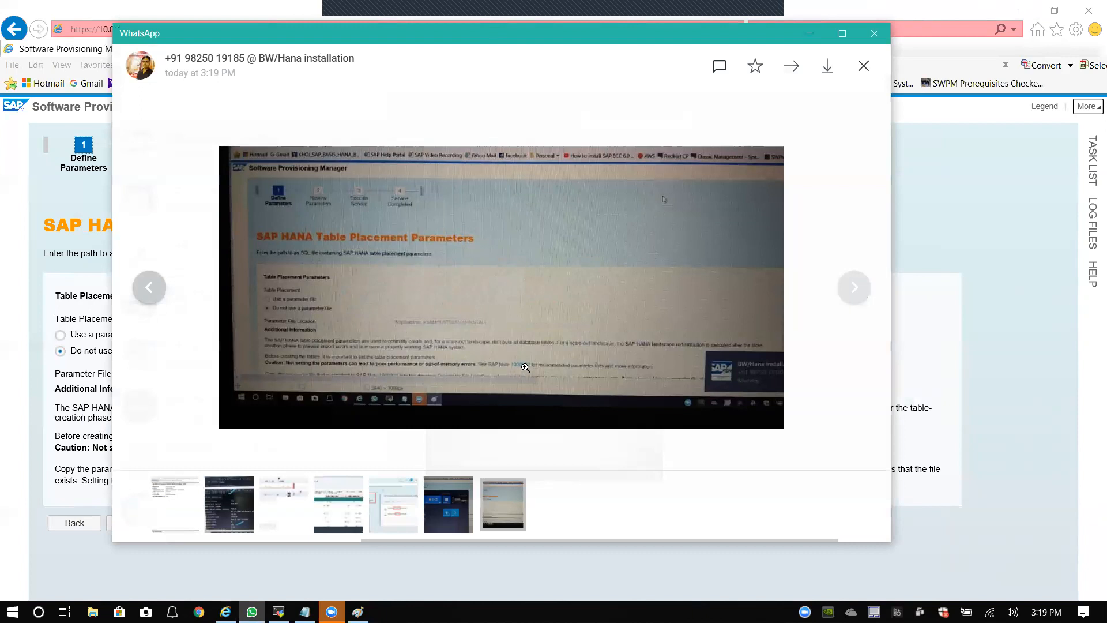
key(Escape)
click(532, 416)
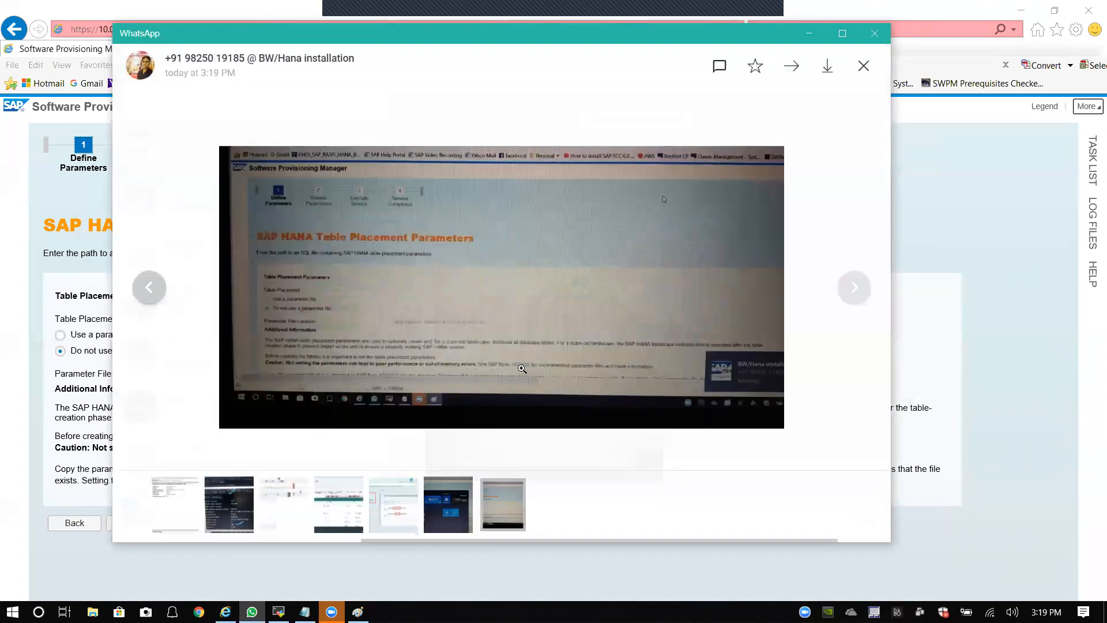
click(809, 33)
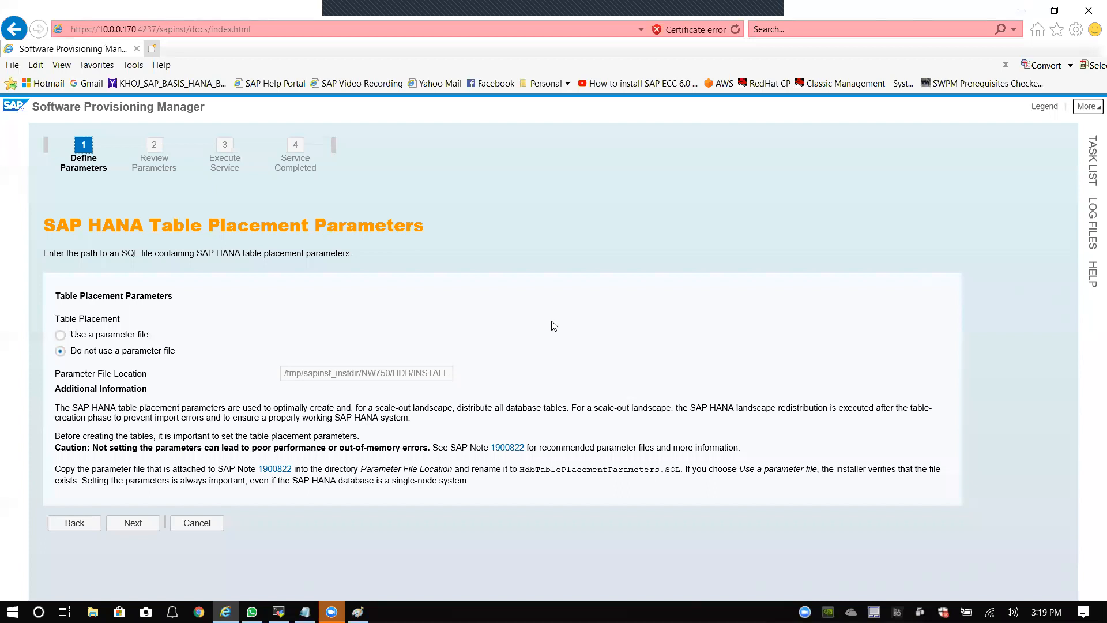
Step: Reopen WhatsApp, browse the shared photos, zoom into the latest table placement screenshot, and close it
mouse_move(253, 611)
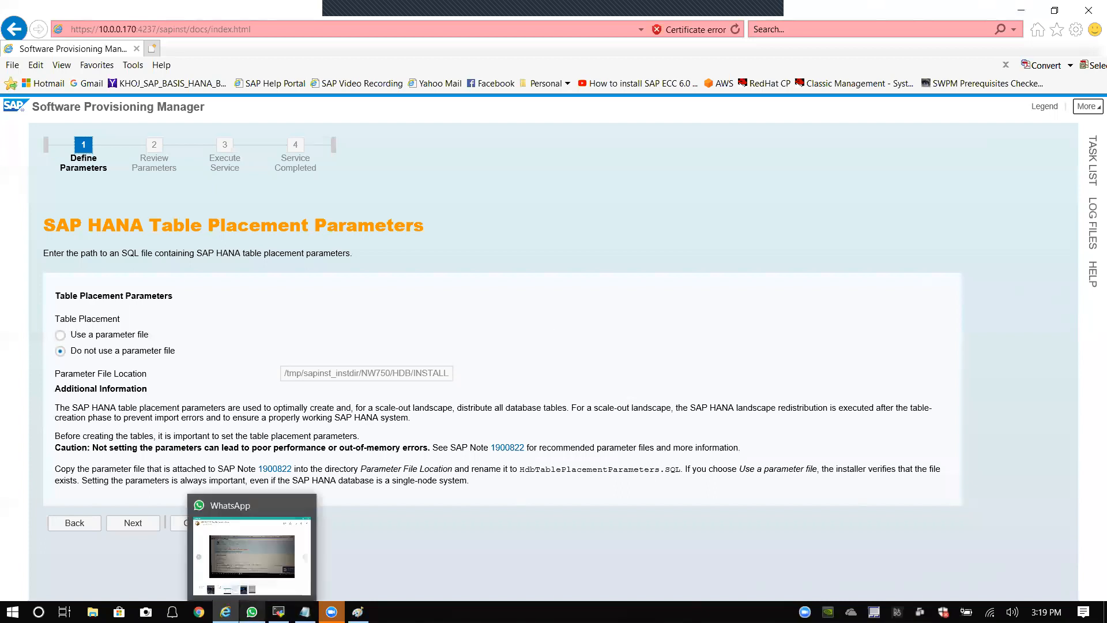
click(252, 557)
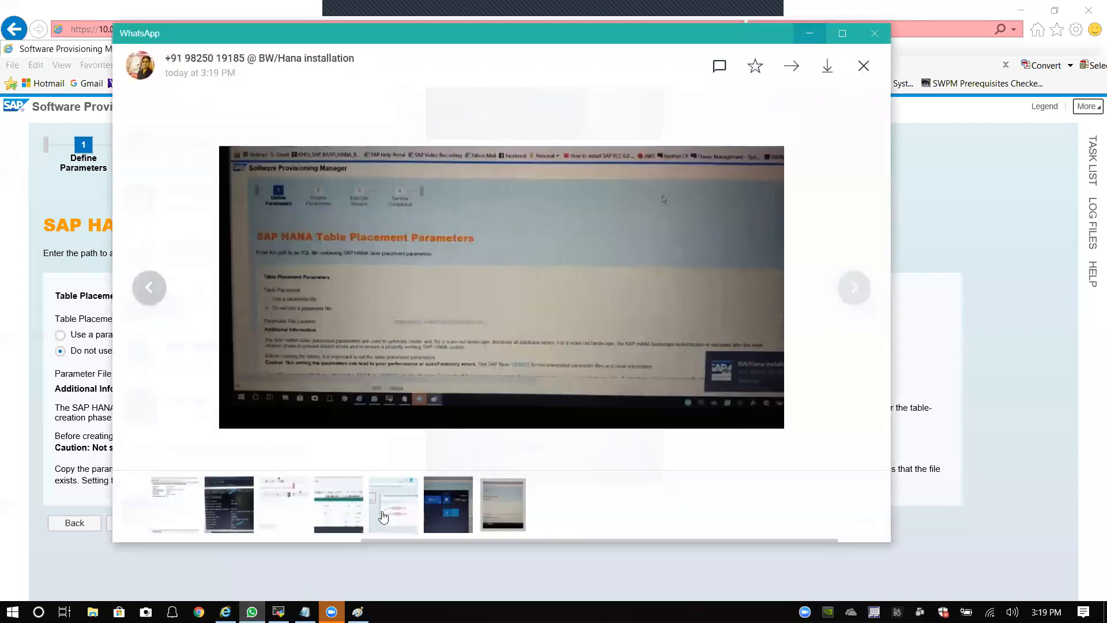
click(144, 287)
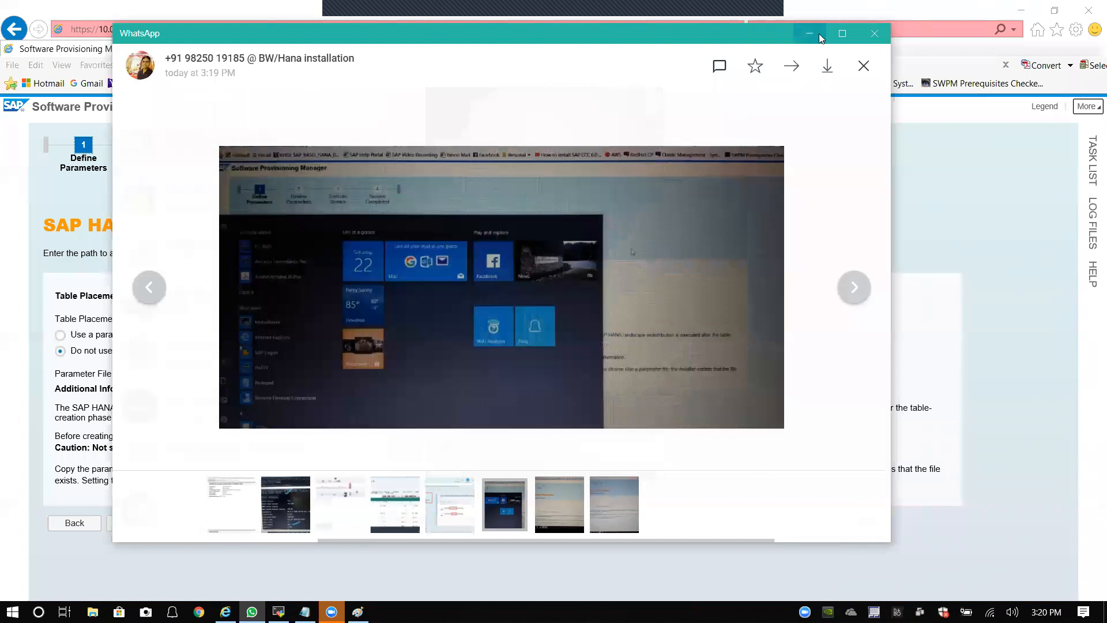
click(864, 67)
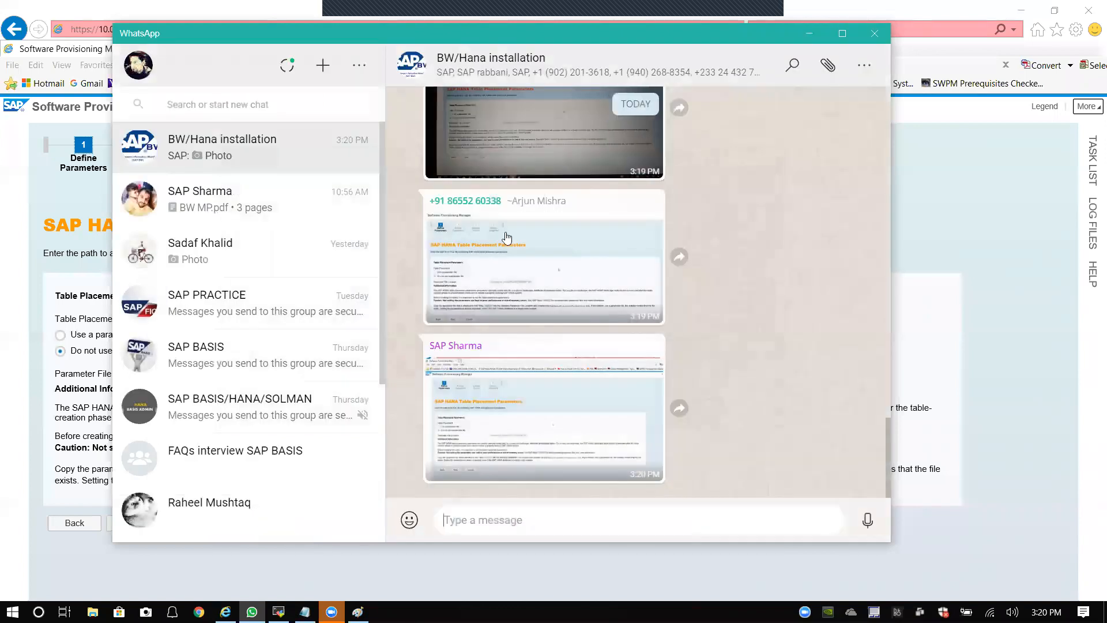
click(492, 419)
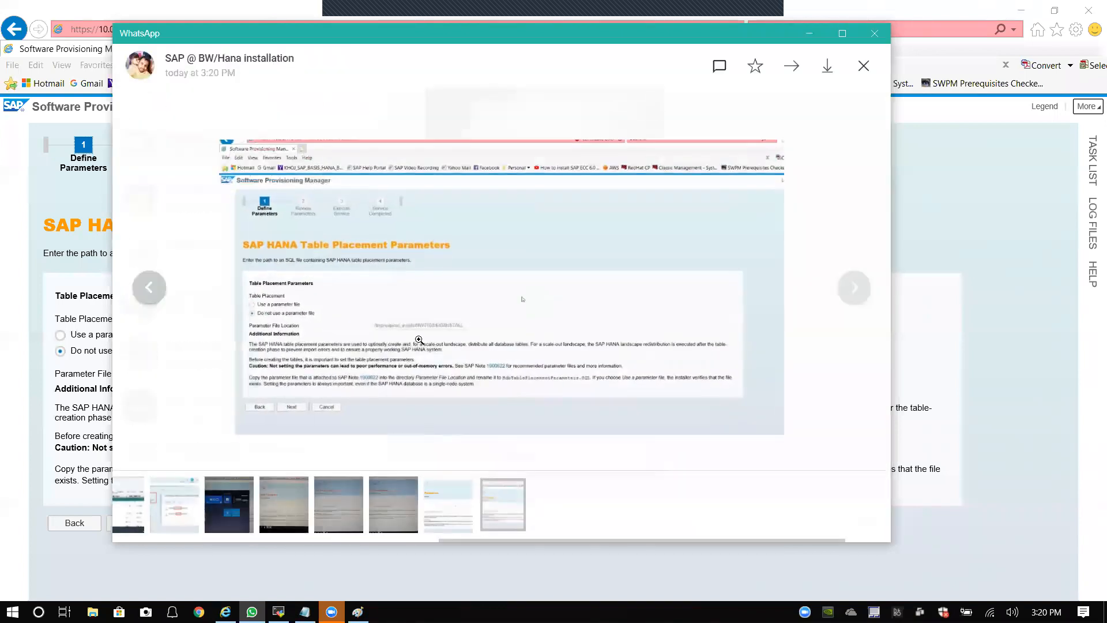
click(438, 379)
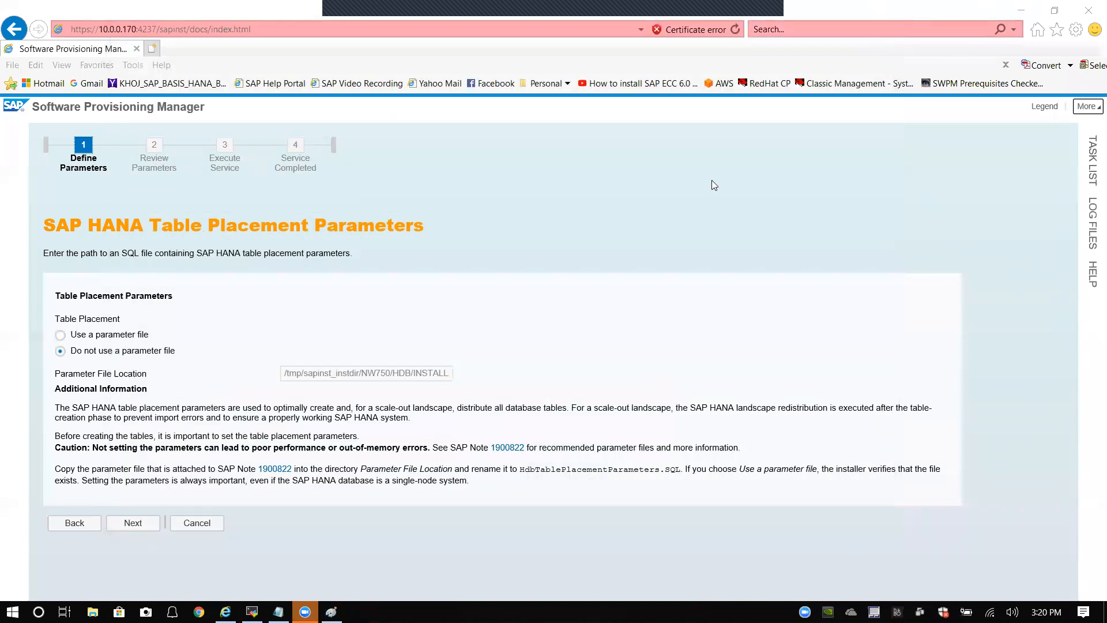
click(874, 33)
Step: Proceed without a parameter file to SAP System Database Import showing 12 parallel jobs
click(140, 524)
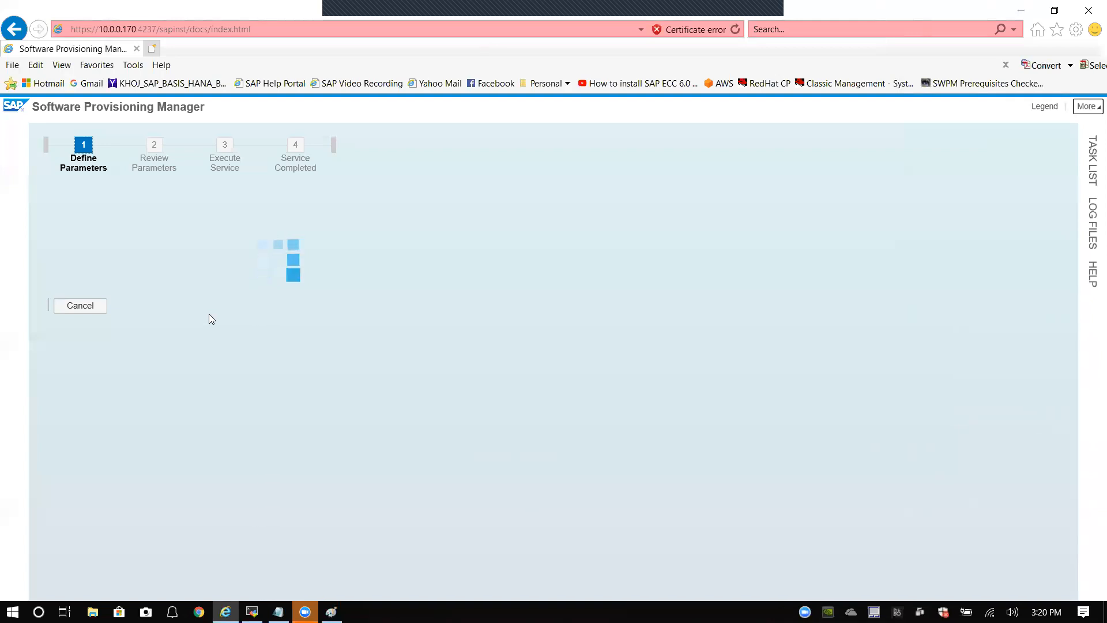
click(129, 345)
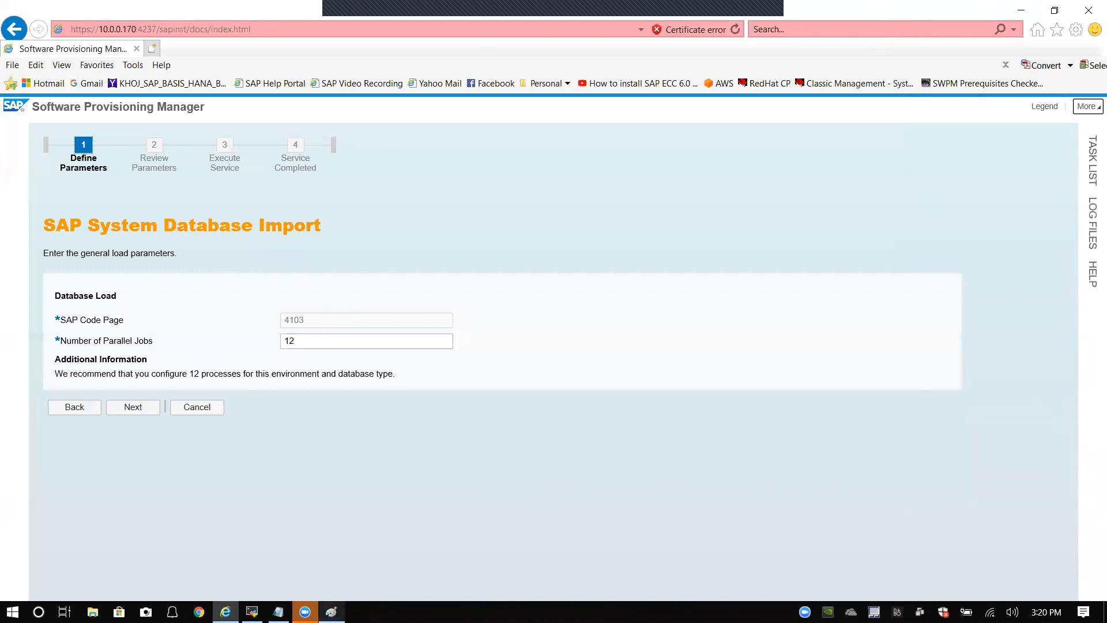
click(331, 611)
click(1021, 10)
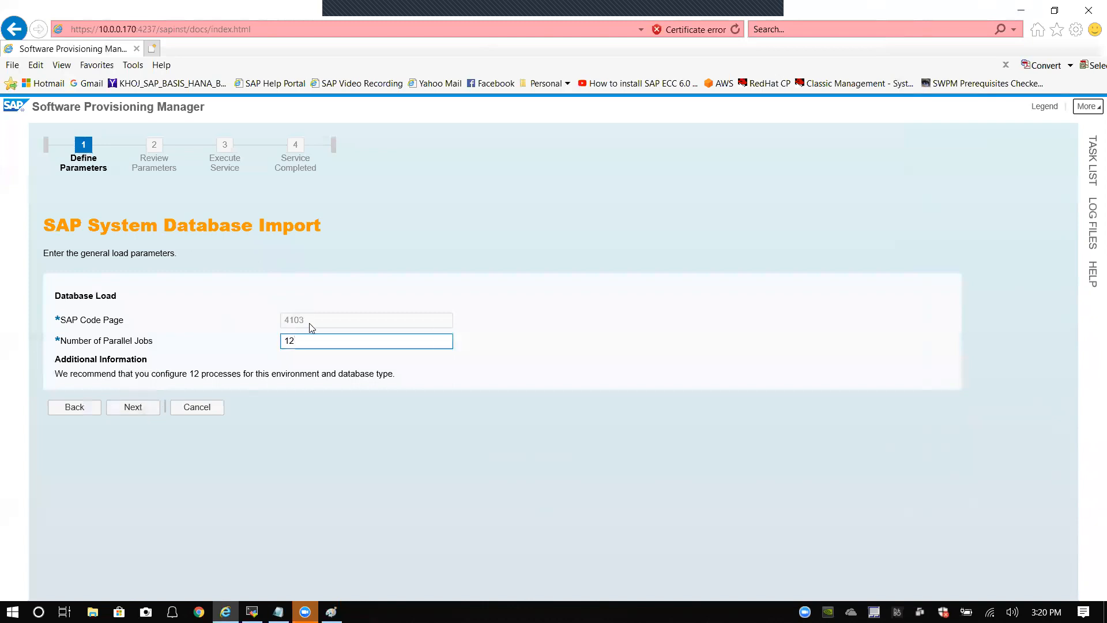
drag(64, 323, 124, 321)
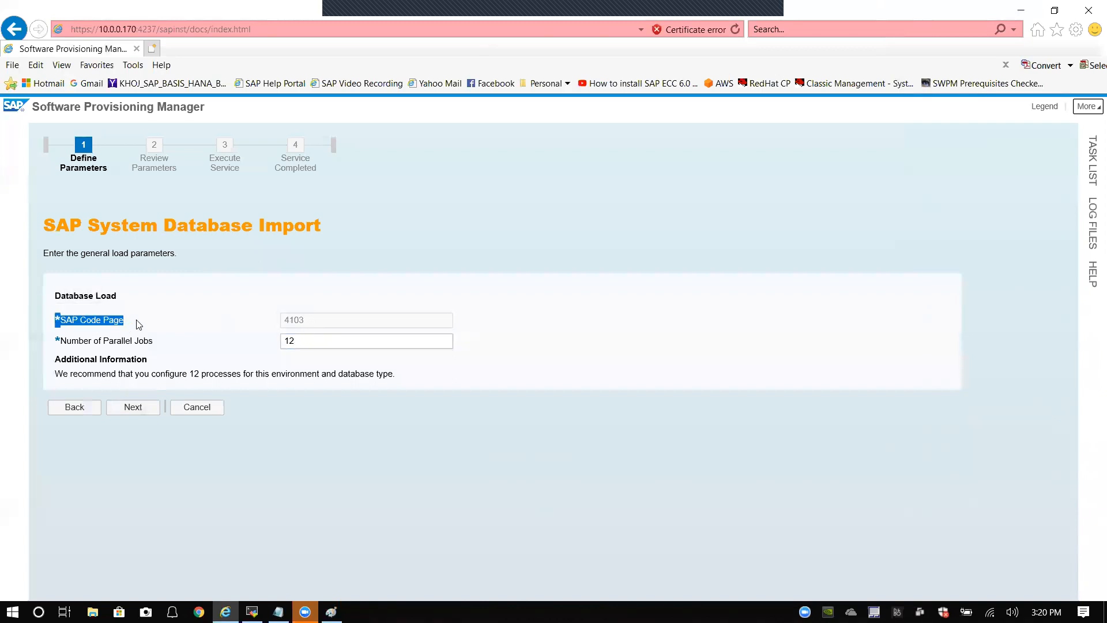
drag(56, 341, 142, 350)
click(202, 346)
drag(298, 341, 265, 346)
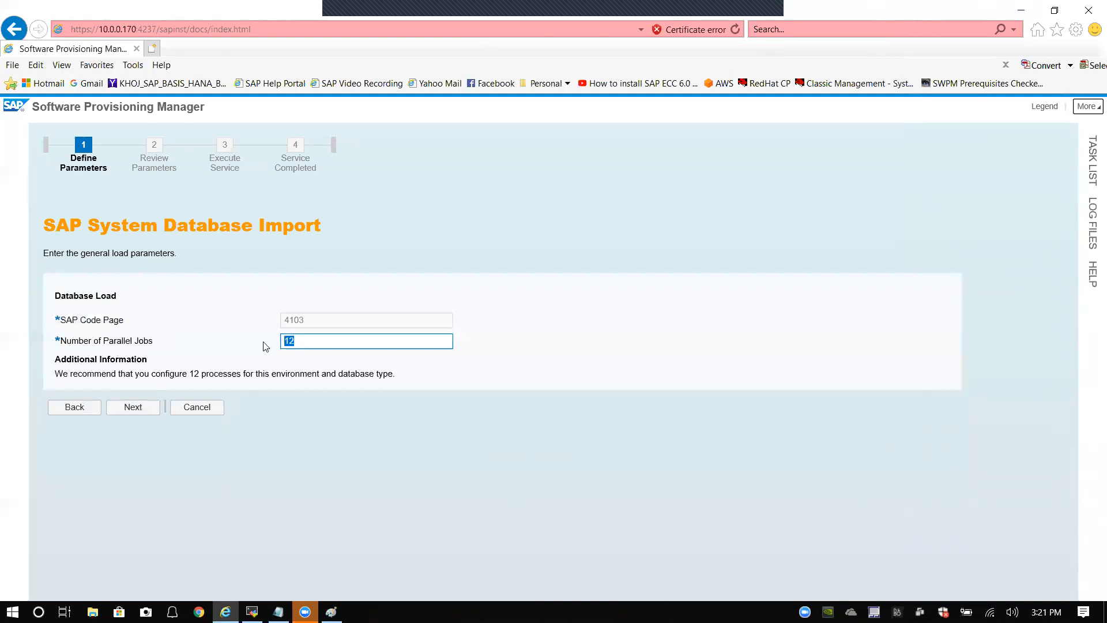
click(230, 344)
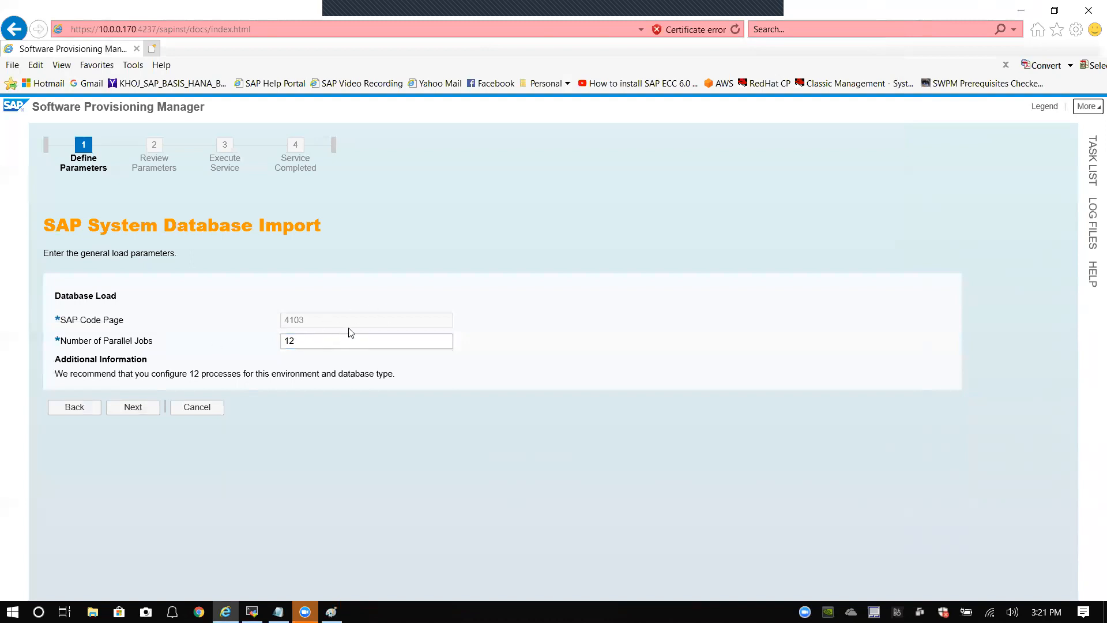
drag(297, 341, 258, 358)
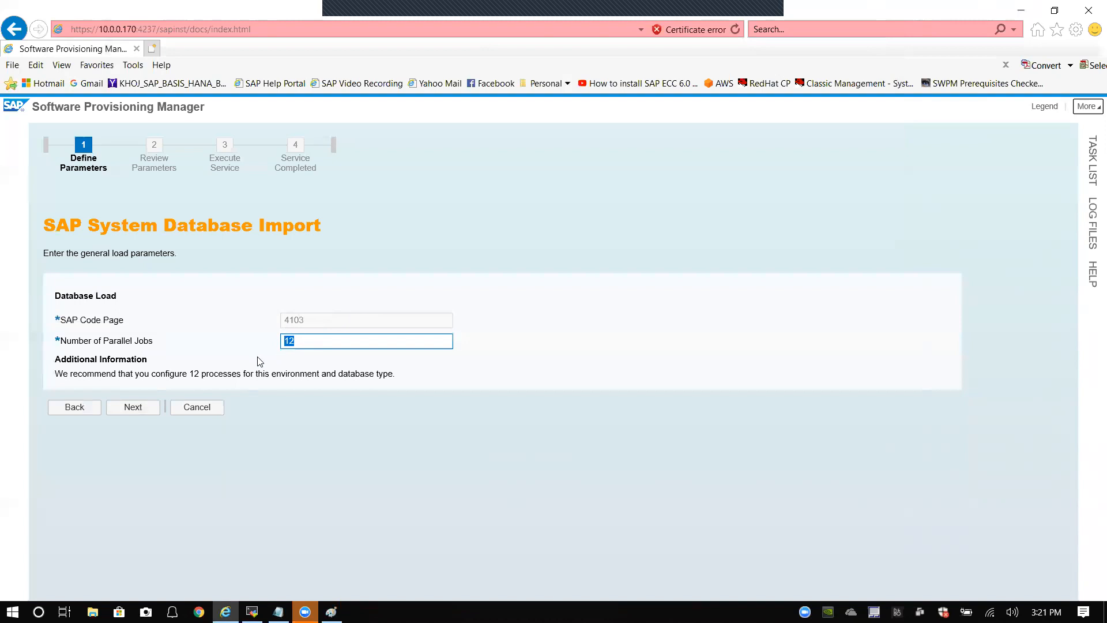
click(235, 342)
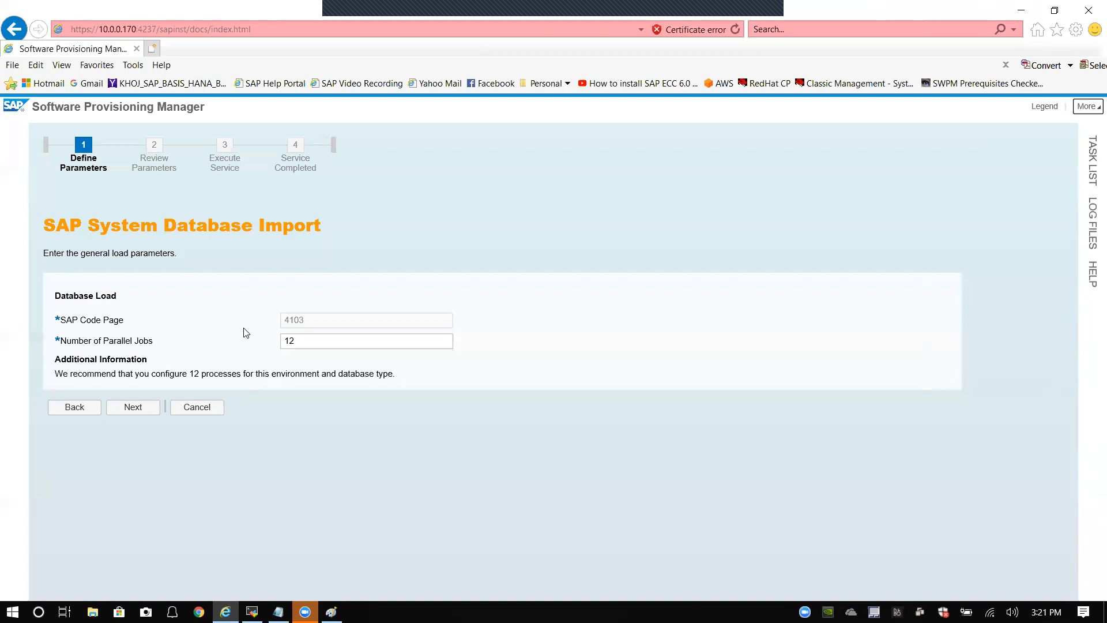
click(302, 341)
click(212, 343)
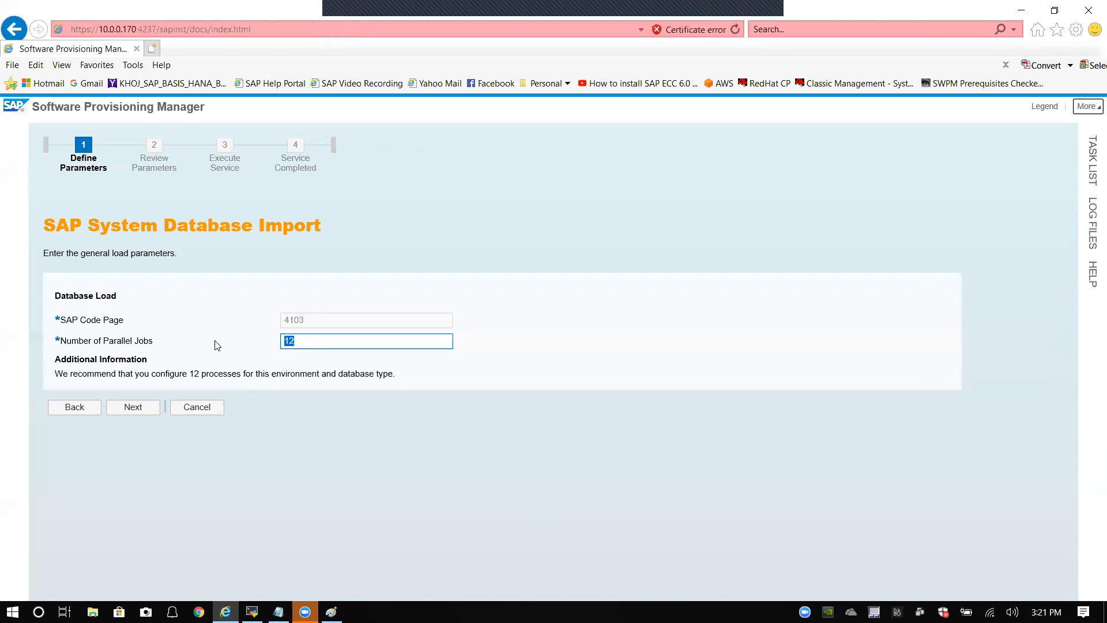
click(299, 340)
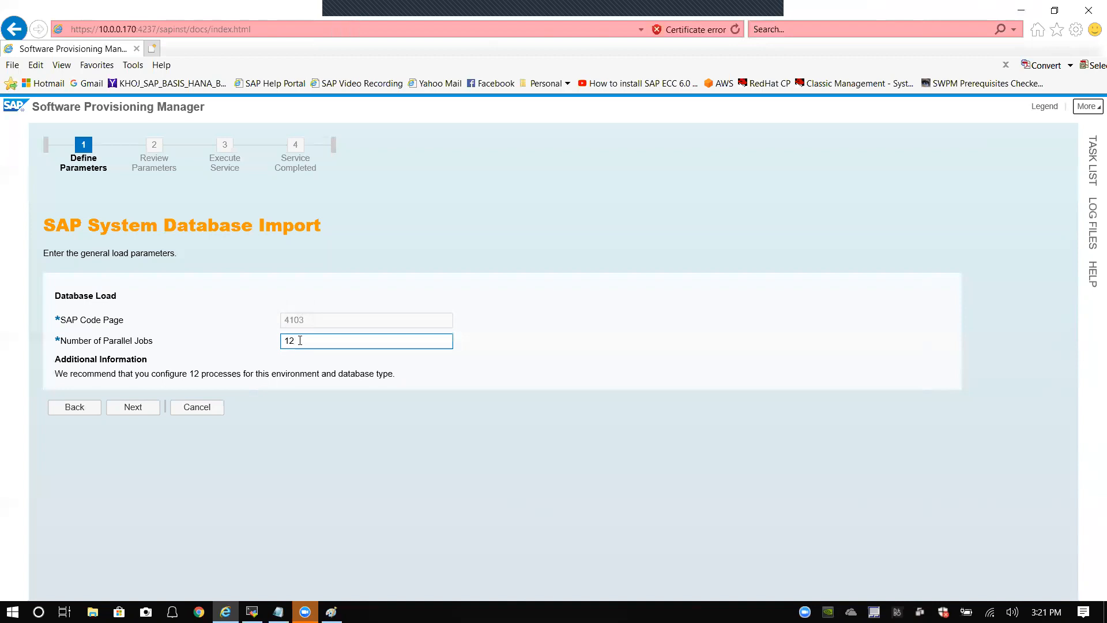
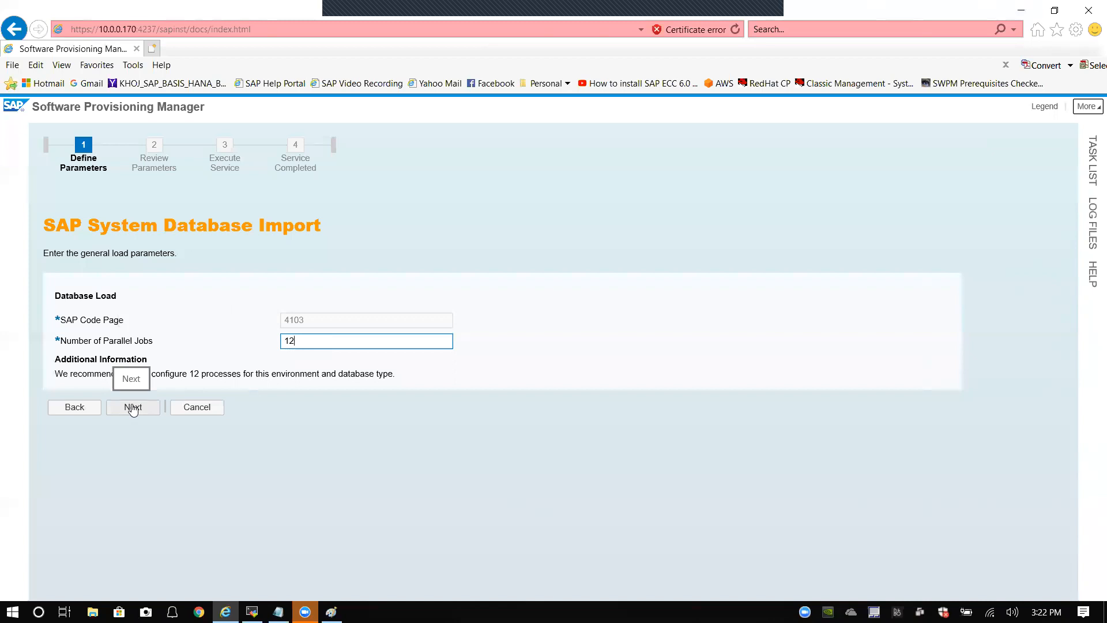
Step: Keep 12 parallel jobs with code page 4103 for the database load and continue
click(133, 407)
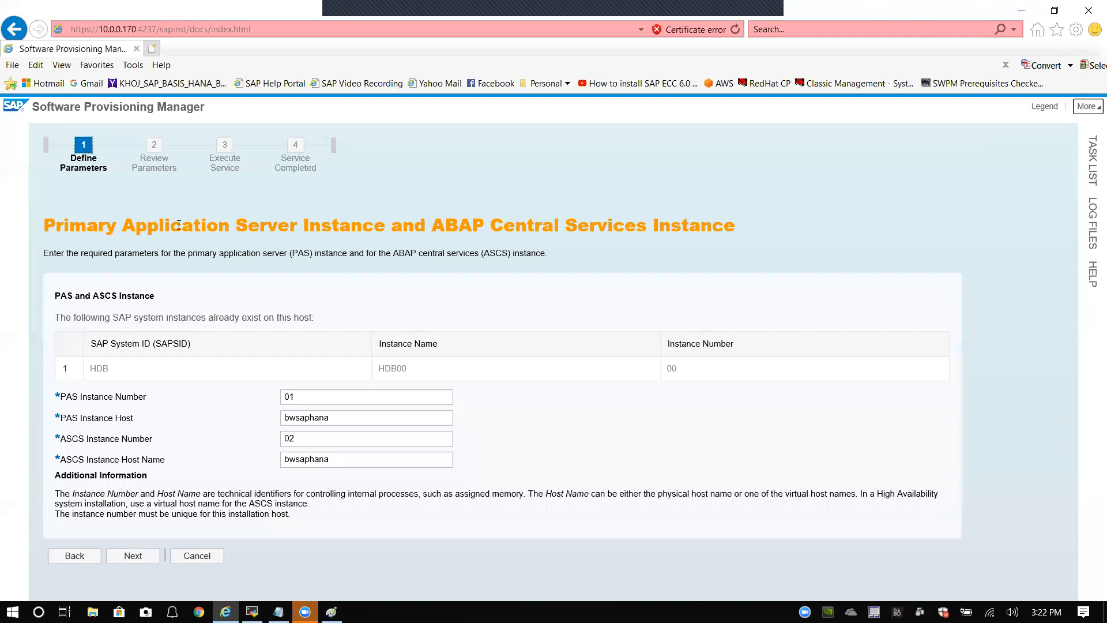
Step: Check PAS instance number 01, ASCS instance number 02 and host bwsaphana, then continue
double_click(300, 396)
click(308, 396)
click(306, 442)
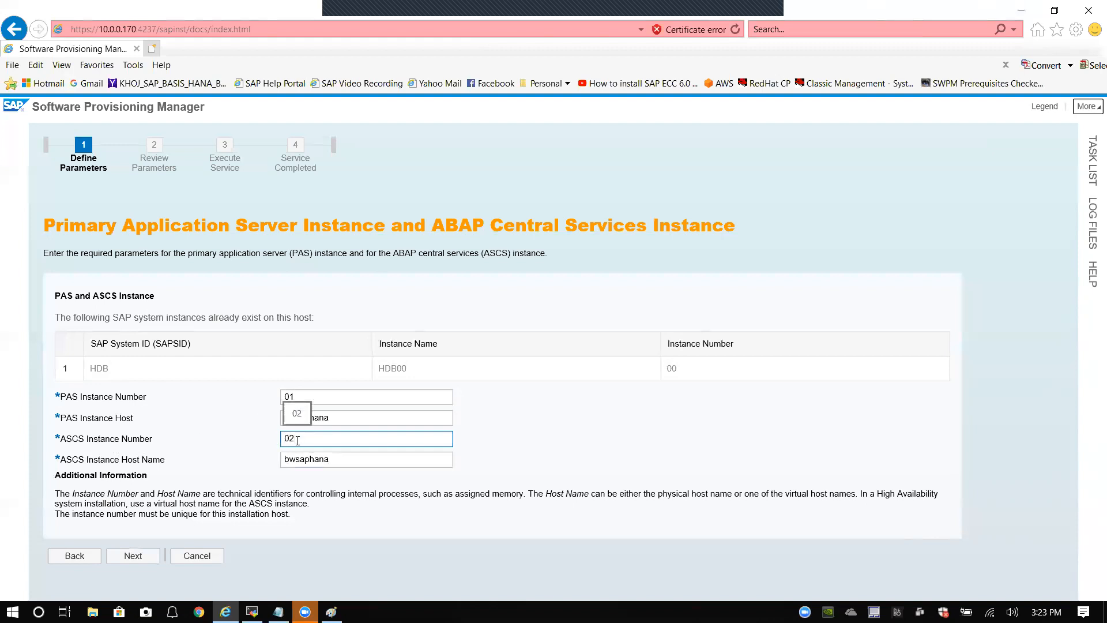
key(shift+Tab)
key(shift+Tab)
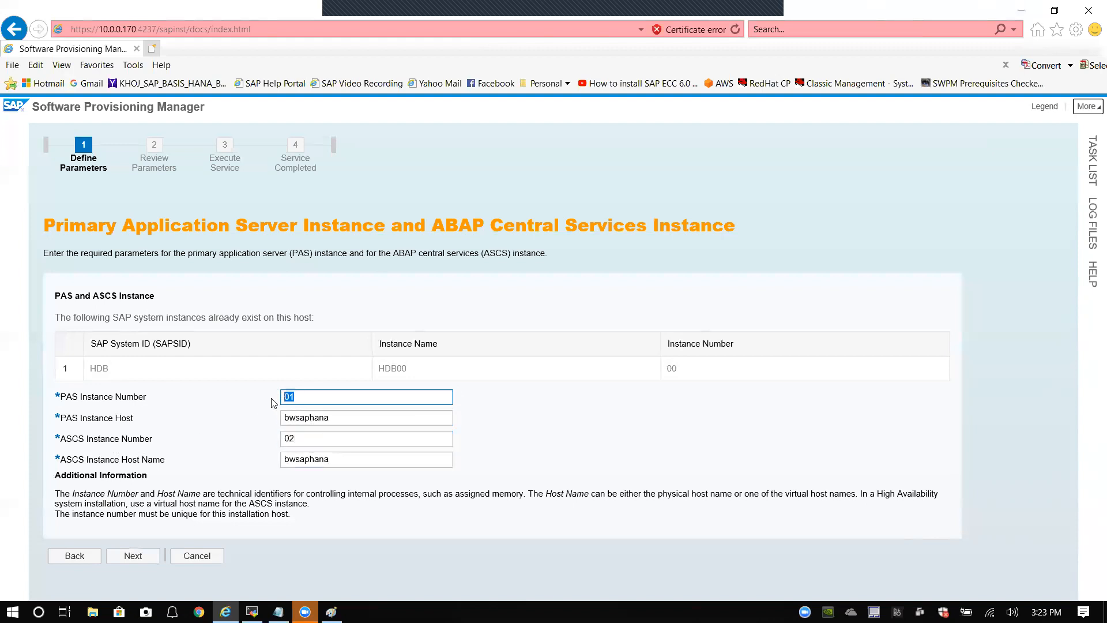
click(217, 425)
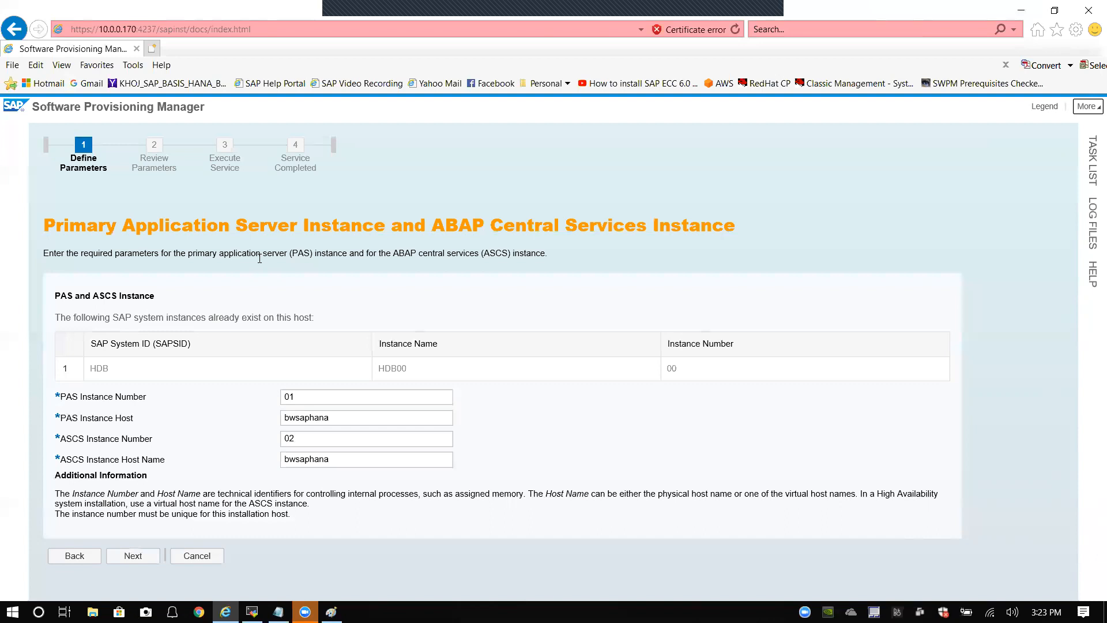
click(282, 396)
key(Tab)
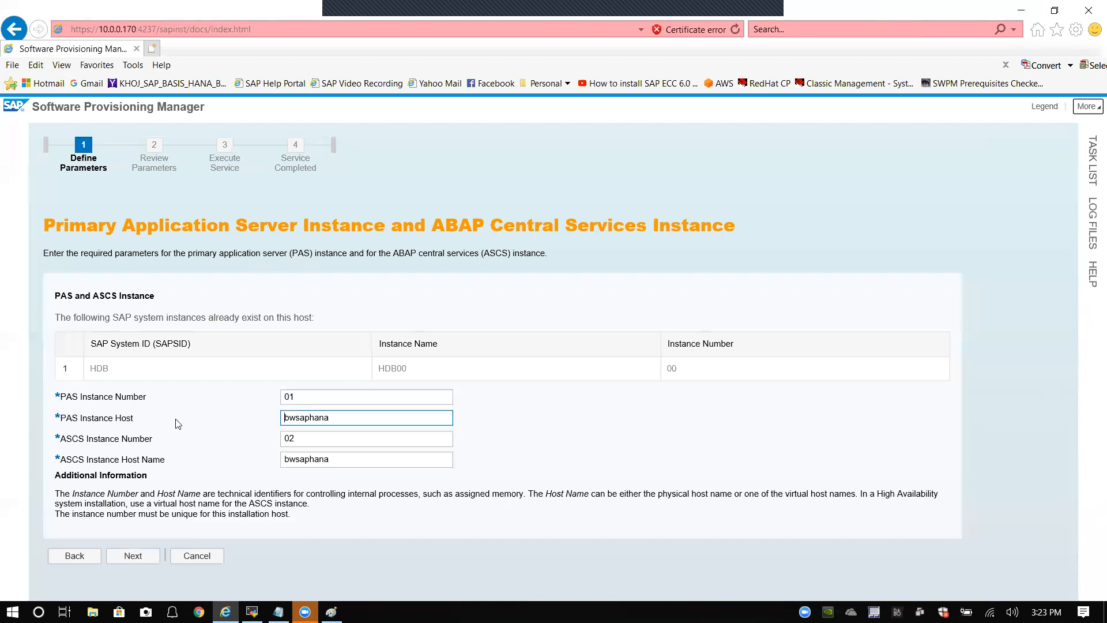
click(144, 558)
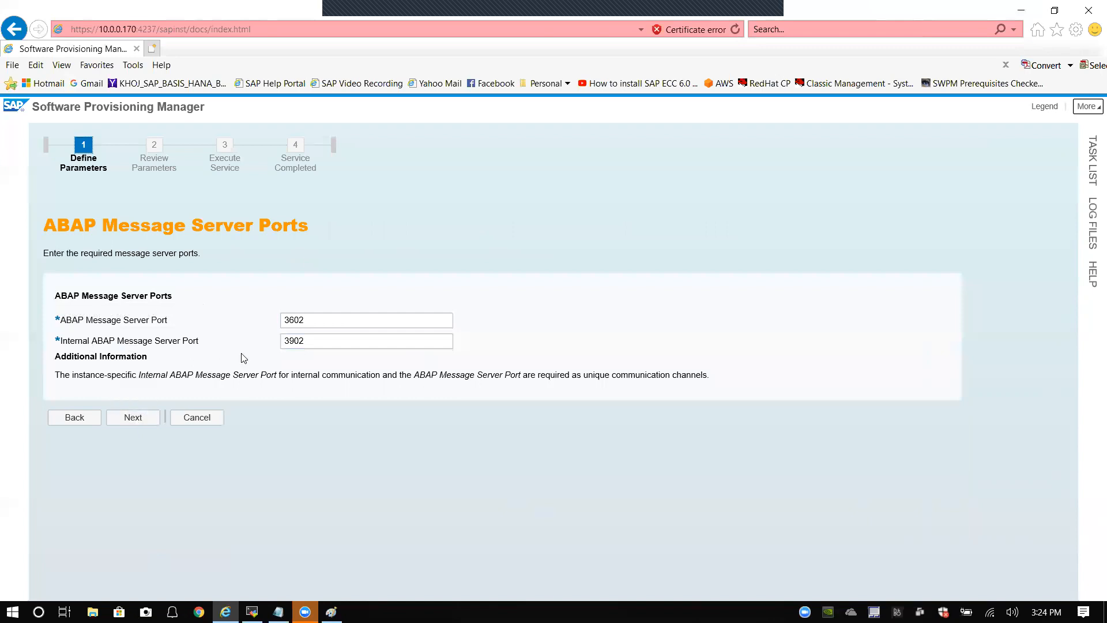
Step: Review message server port 3602 and internal port 3902, then continue
drag(306, 319, 272, 321)
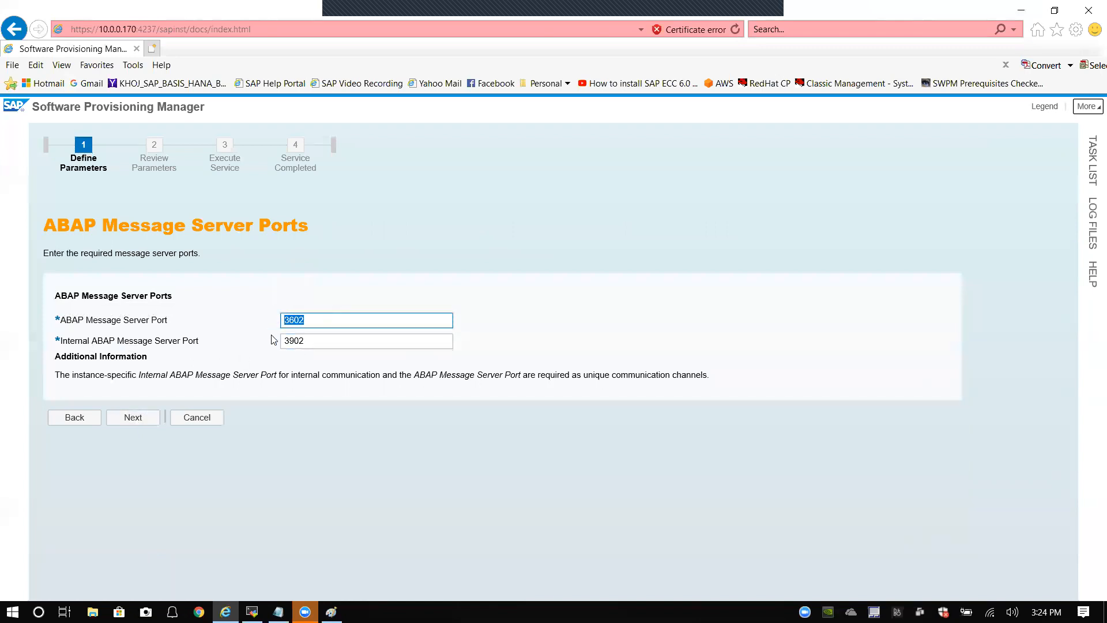
drag(309, 342, 266, 344)
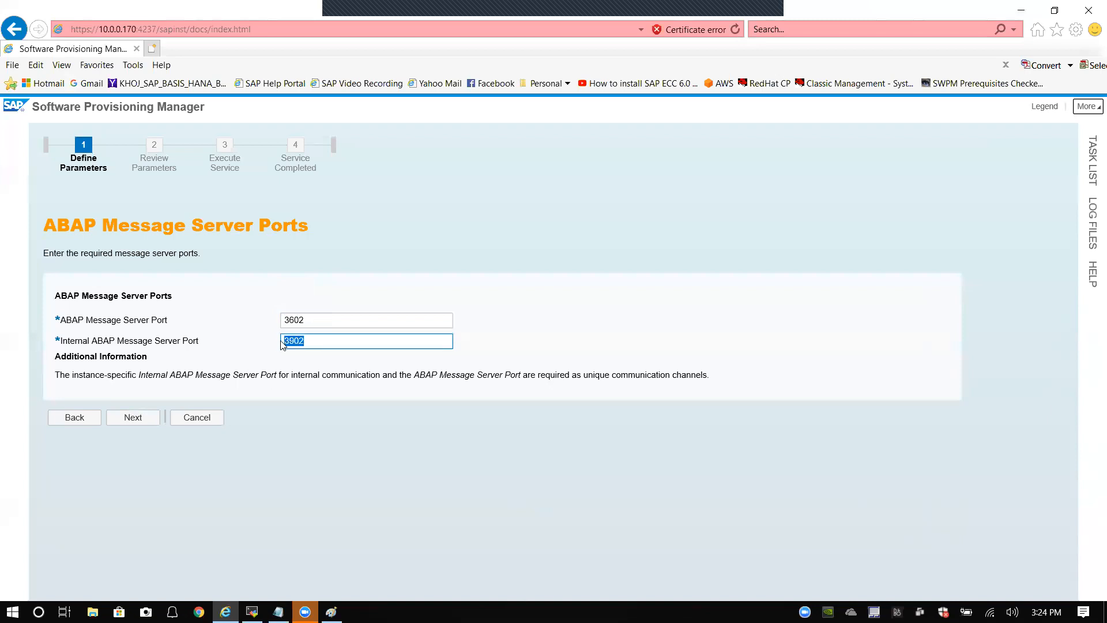
click(133, 419)
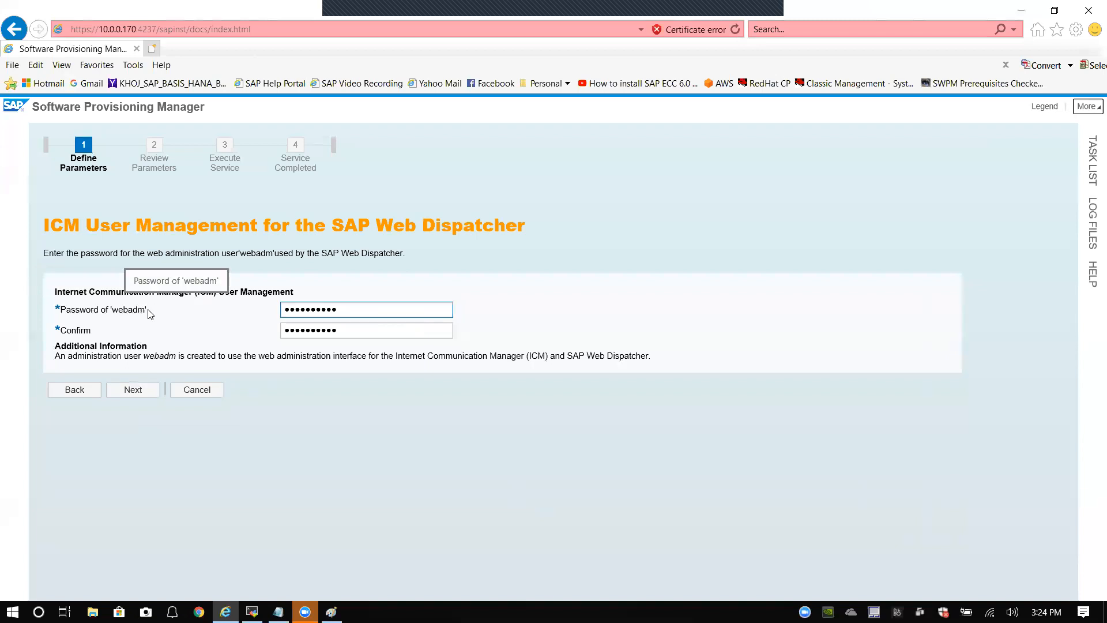
Step: Review the webadm administration user with its password confirmed, then continue
drag(108, 311, 148, 312)
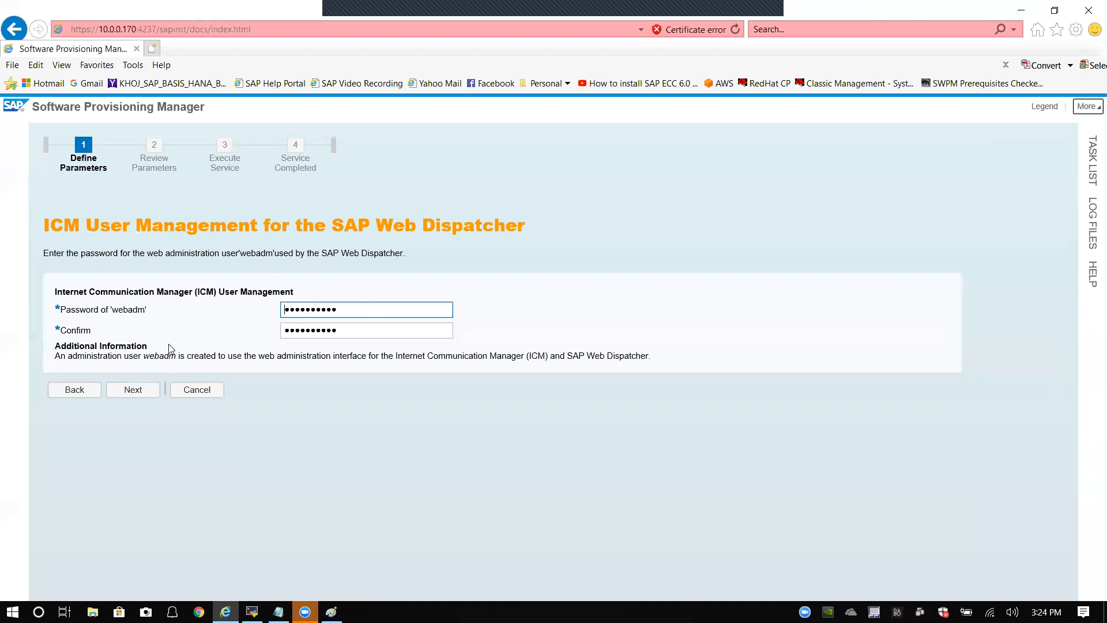
click(136, 392)
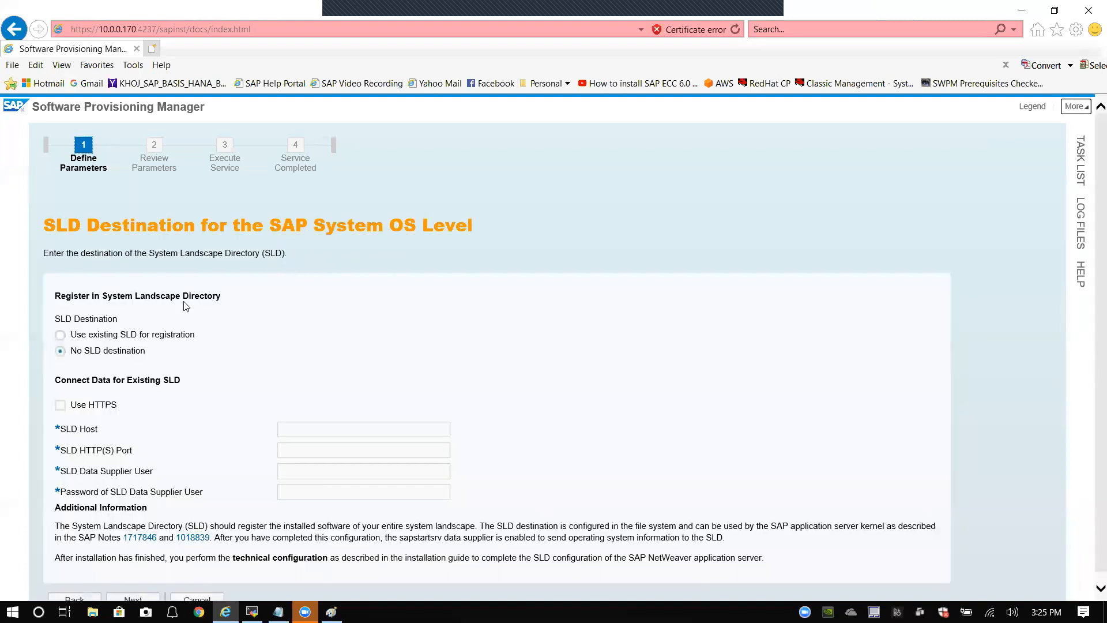
Step: Leave 'No SLD destination' selected with empty connection fields and continue
scroll(152, 318, down, 1)
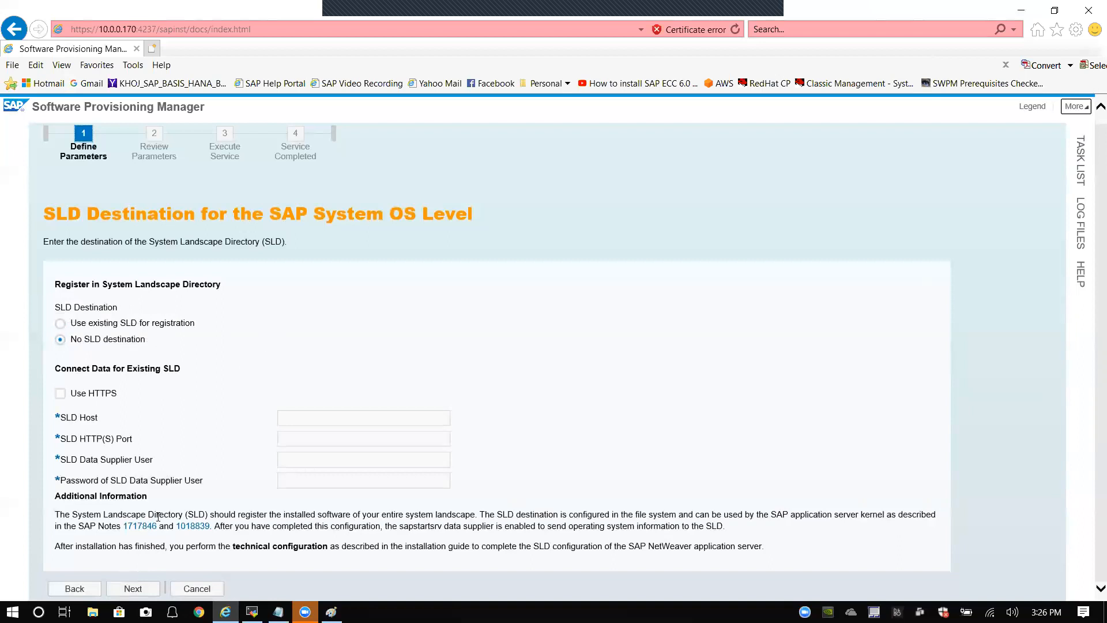
click(134, 589)
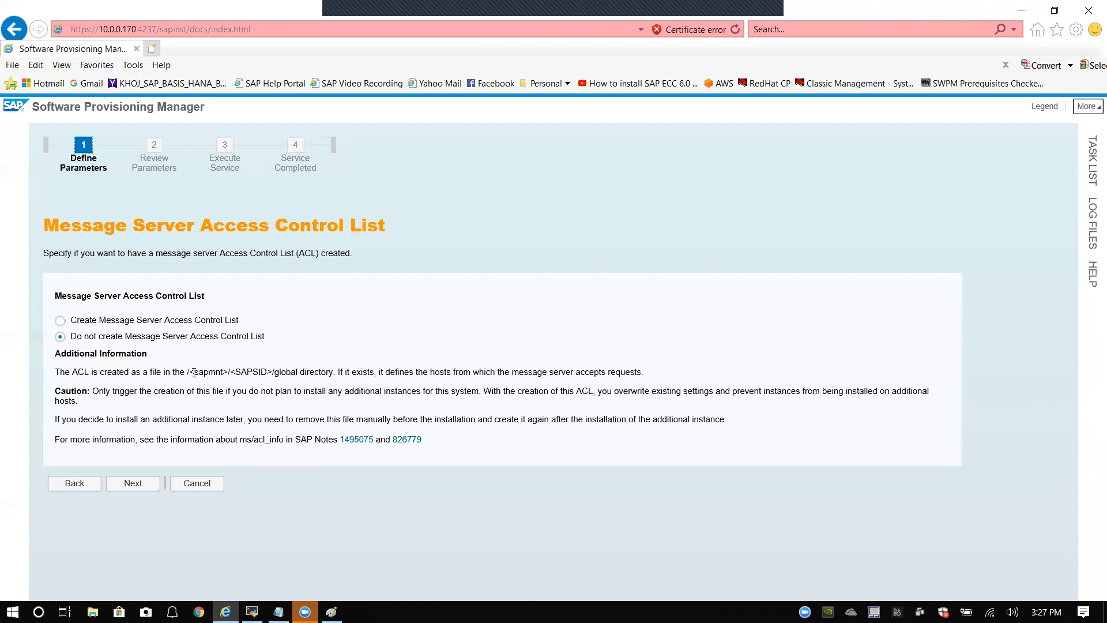
Step: Review the ACL directory path and continue with 'Do not create Message Server Access Control List'
drag(190, 372, 318, 372)
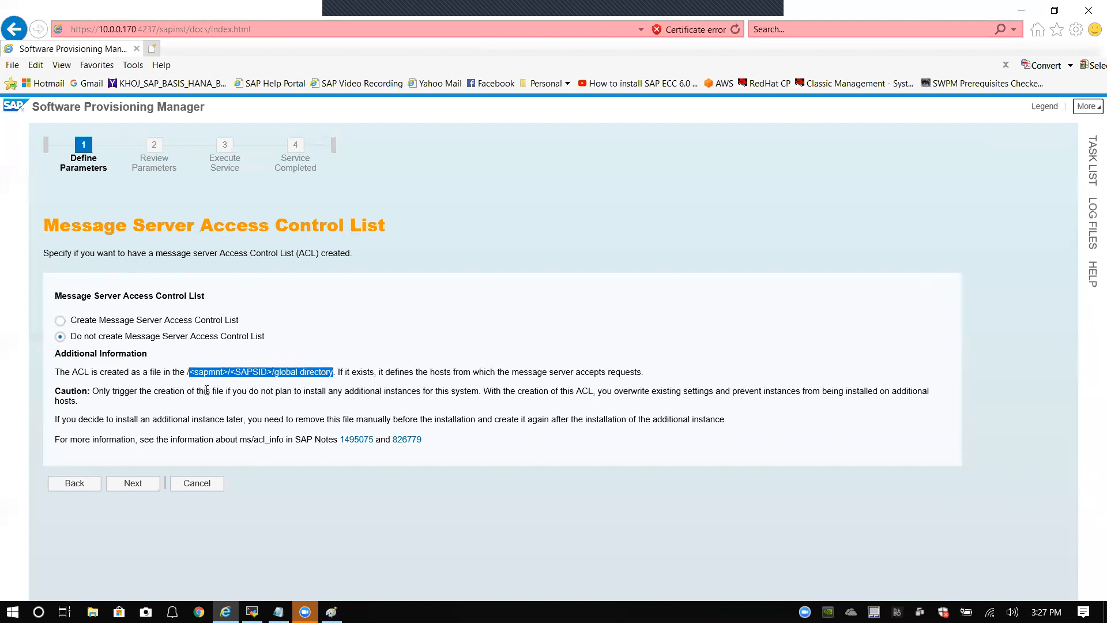
drag(185, 375, 334, 374)
click(132, 486)
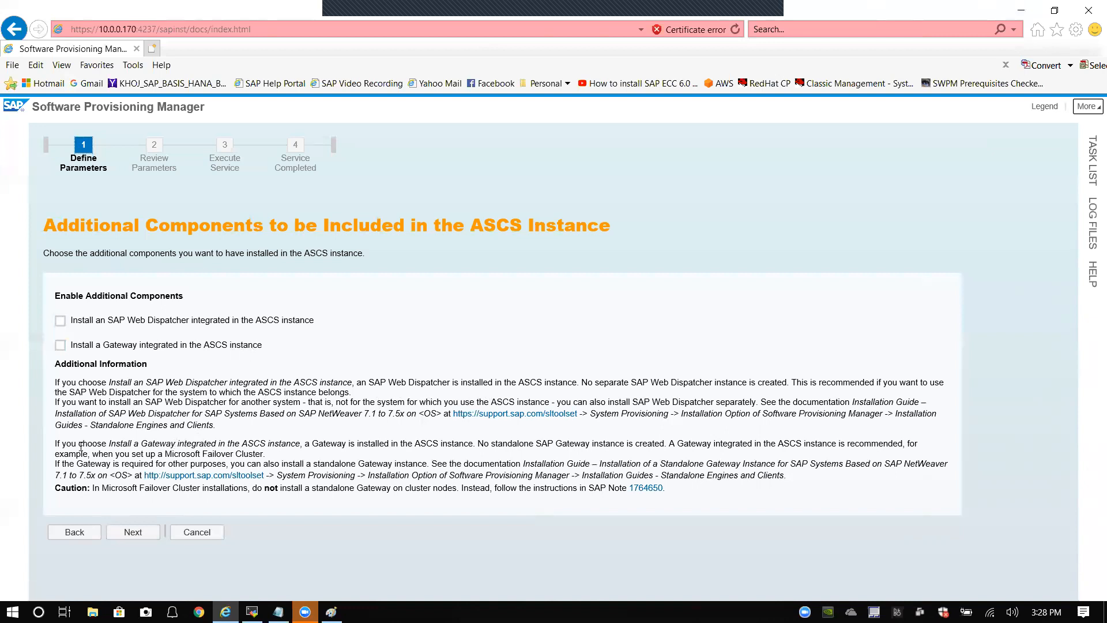
Step: Read the Gateway and Failover Cluster notes, leaving Web Dispatcher and Gateway unchecked
drag(327, 447, 266, 454)
click(386, 455)
drag(713, 445, 902, 444)
click(837, 452)
drag(158, 453, 267, 454)
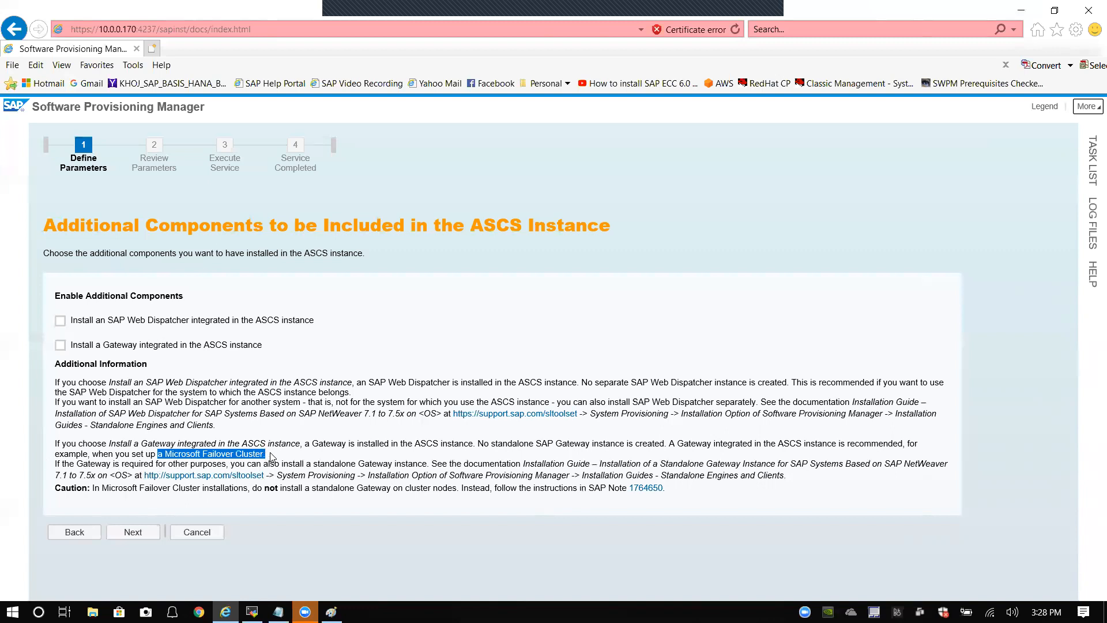
click(253, 454)
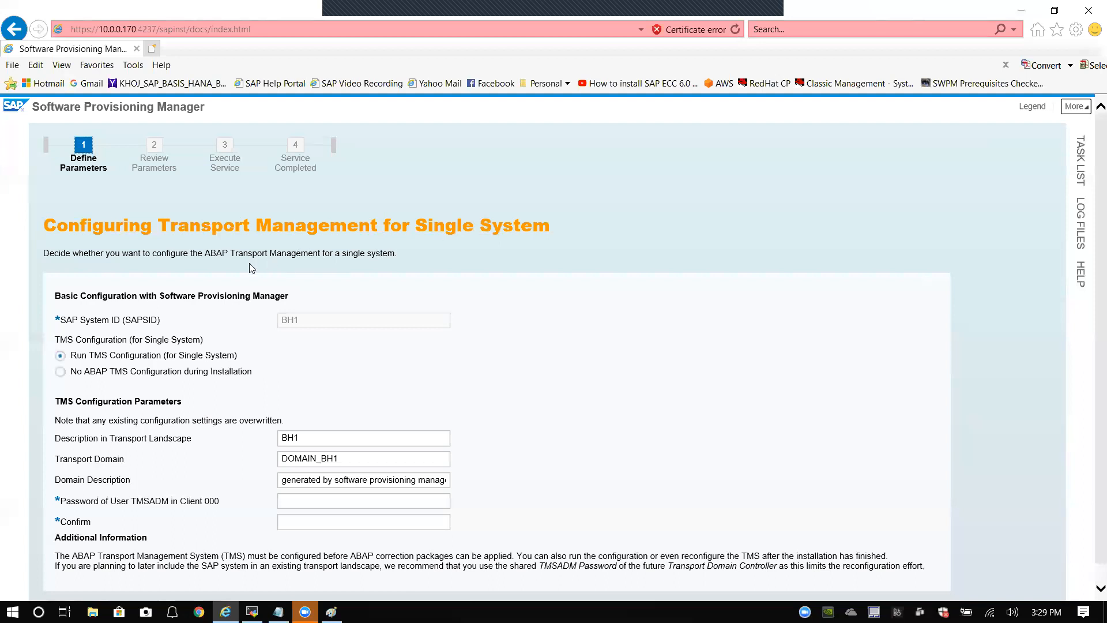
Step: Enter and confirm the TMSADM password for transport domain DOMAIN_BH1, then continue
scroll(250, 267, down, 1)
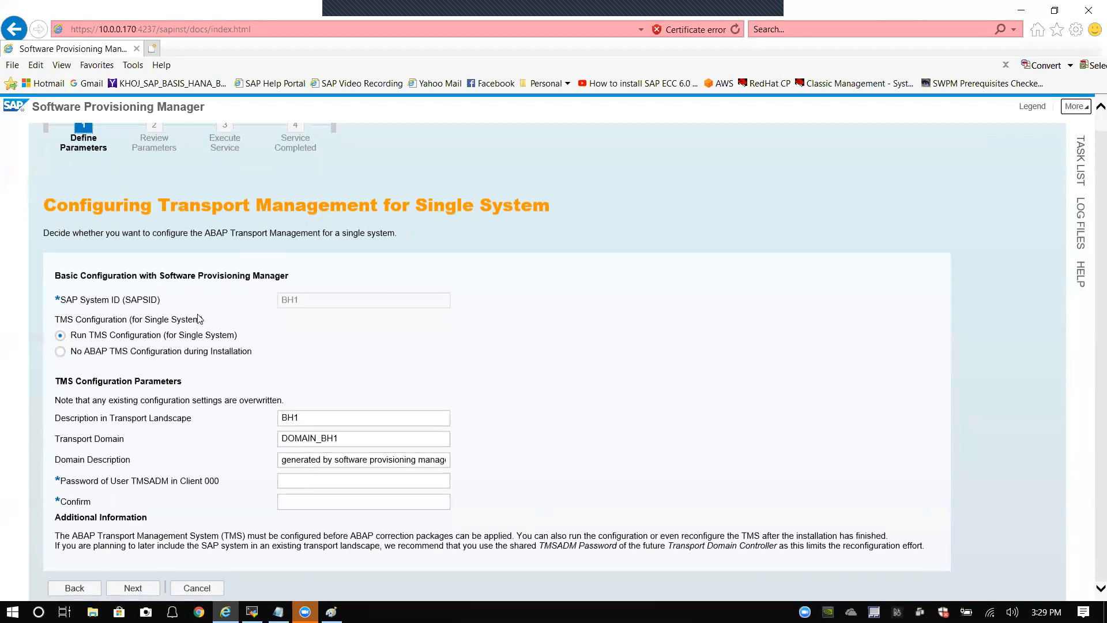
click(307, 479)
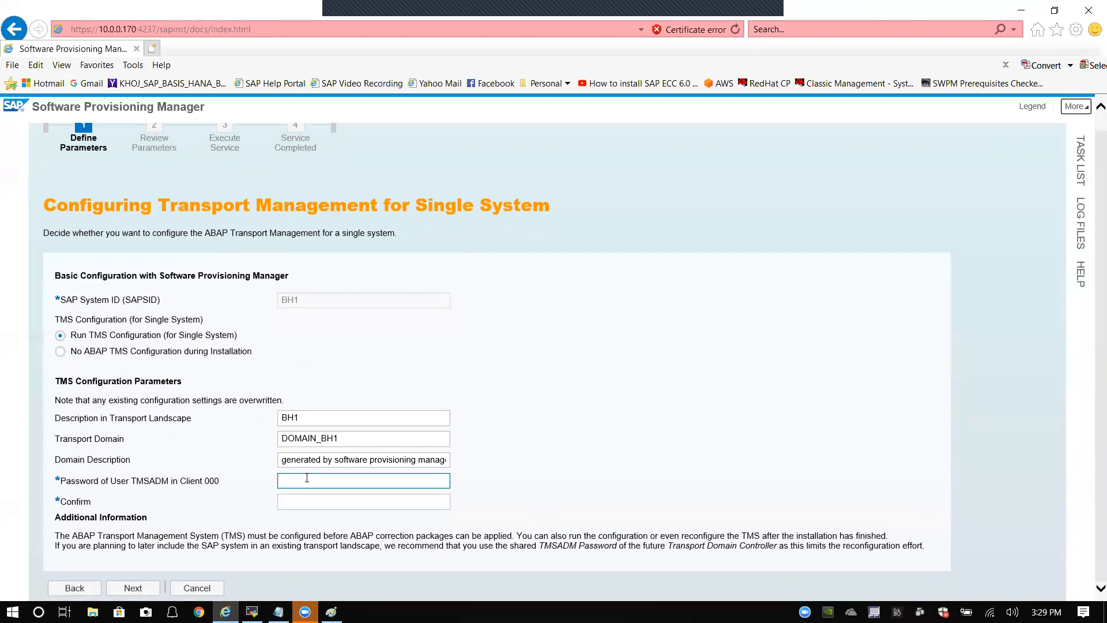
text(•••••••)
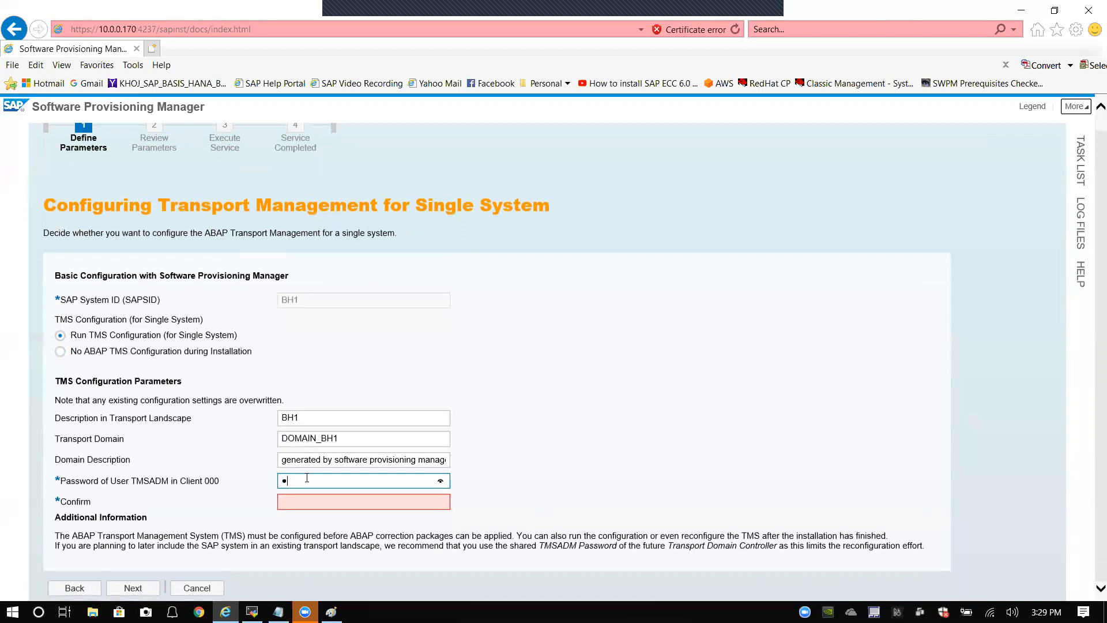
text(•••)
key(Tab)
text(••••••••••)
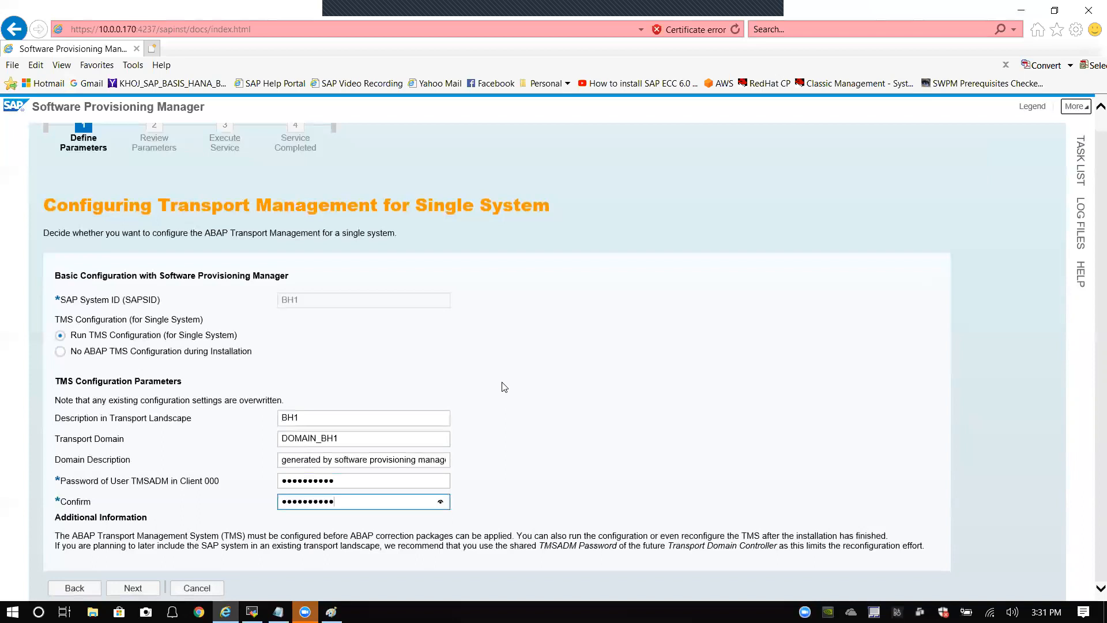
click(133, 589)
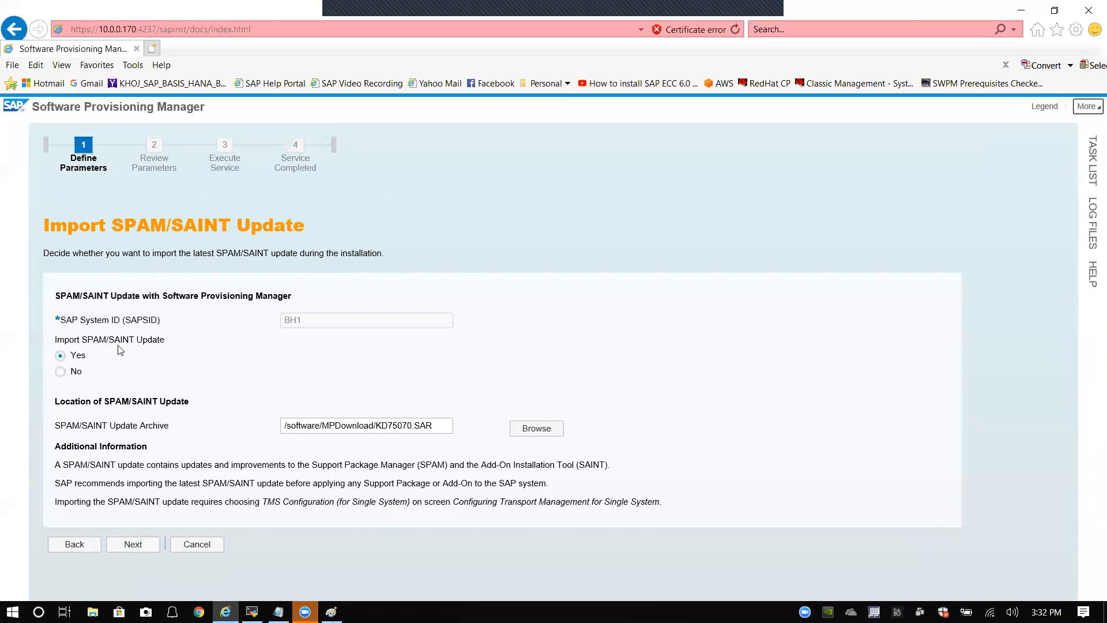
Step: Keep Import SPAM/SAINT Update on Yes with archive KD75070.SAR and continue
click(327, 431)
click(133, 545)
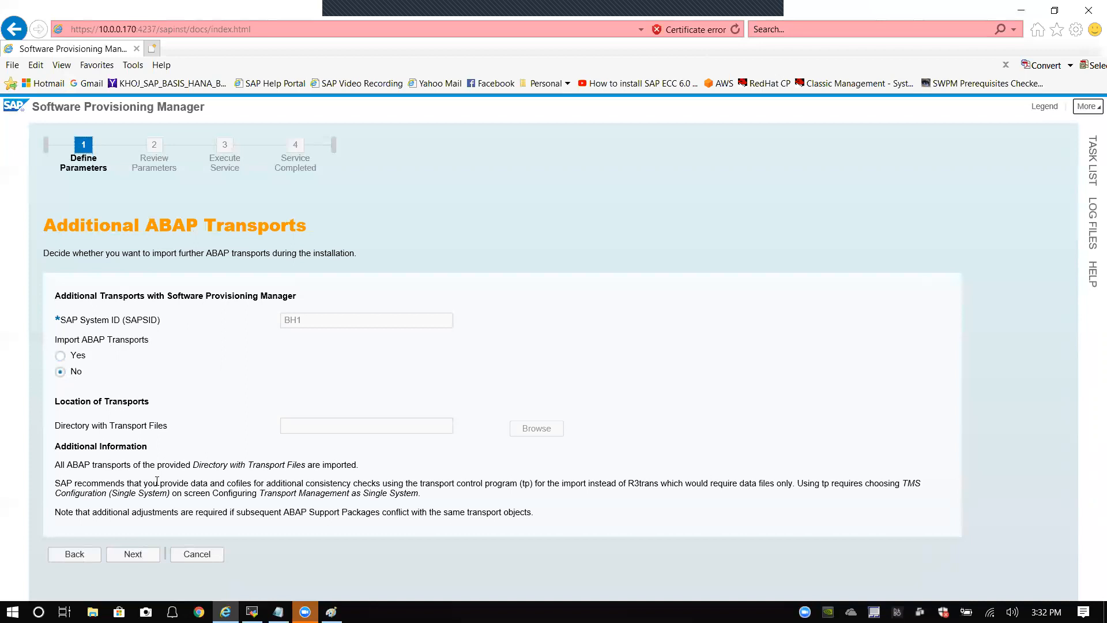
Step: Skip additional ABAP transports, try advancing past SUM preparation, then reload the installer page
click(133, 555)
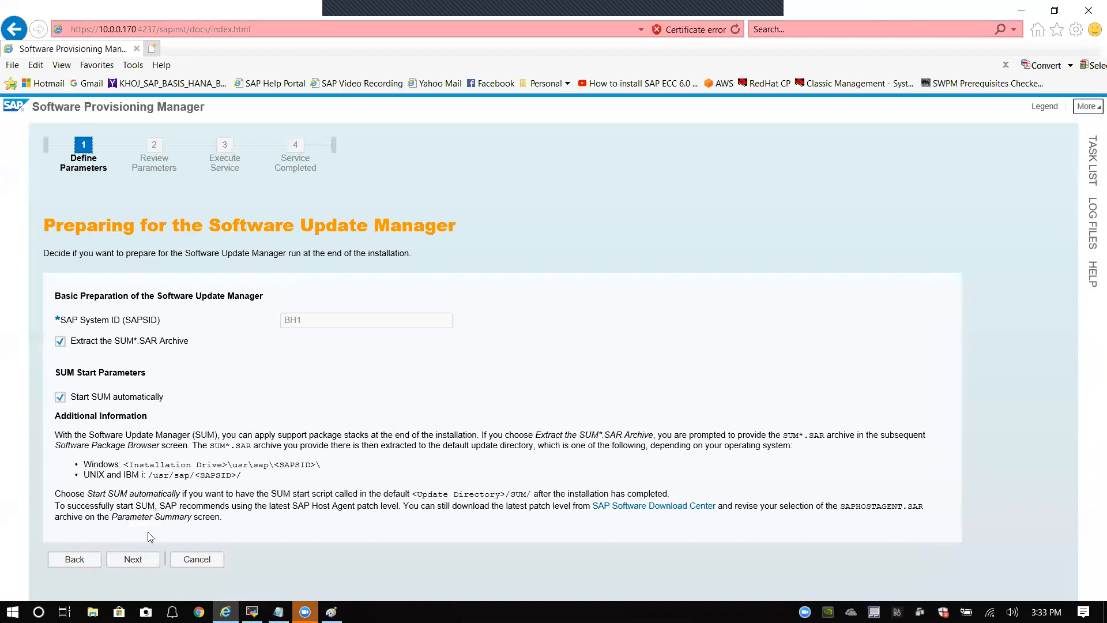
click(131, 563)
click(735, 30)
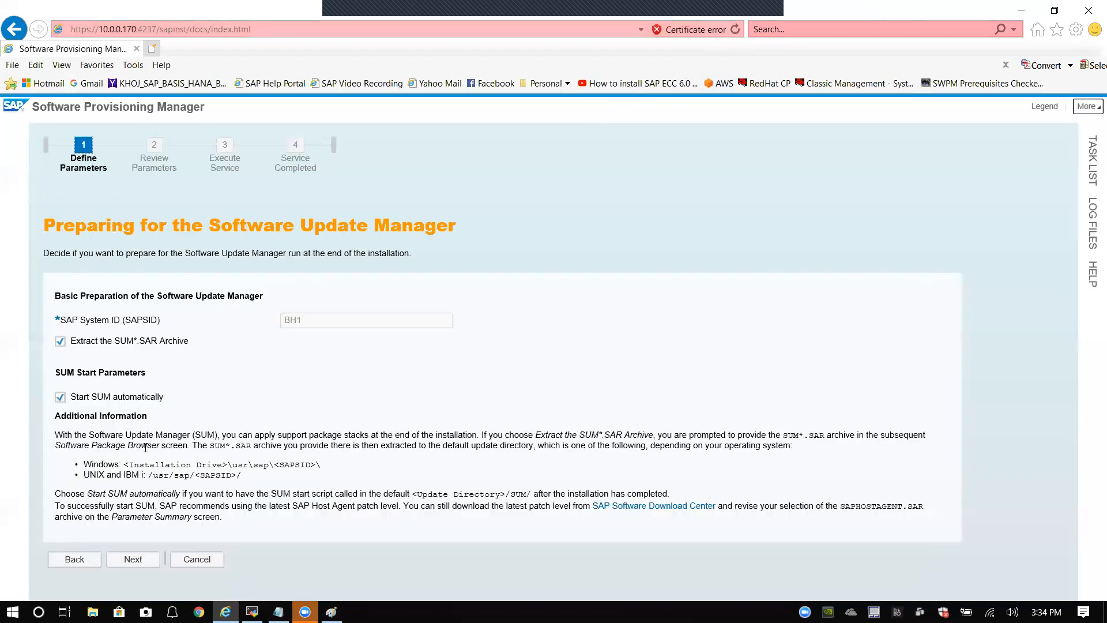
Step: Confirm the SUM preparation options and accept the SUM 2.0 package detected as Available
click(134, 559)
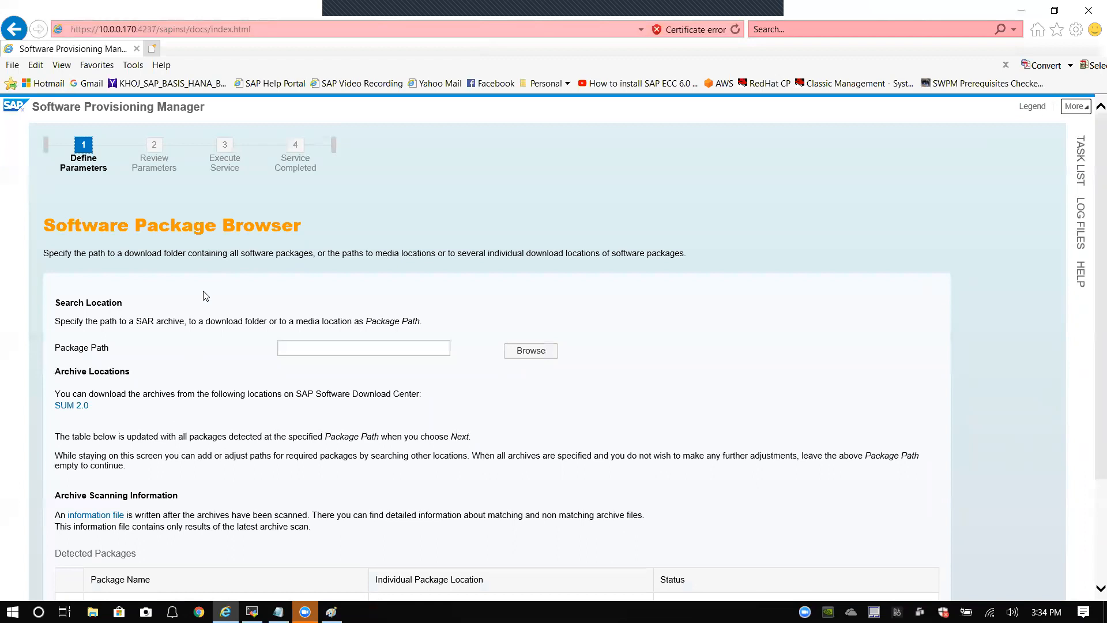
scroll(143, 360, down, 1)
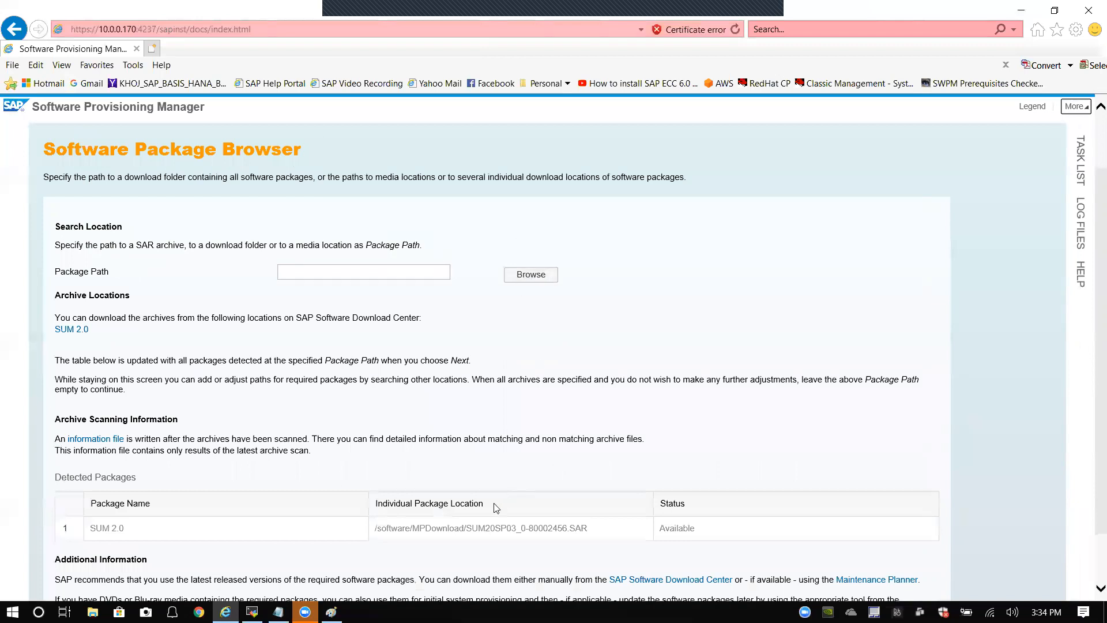
scroll(398, 527, down, 1)
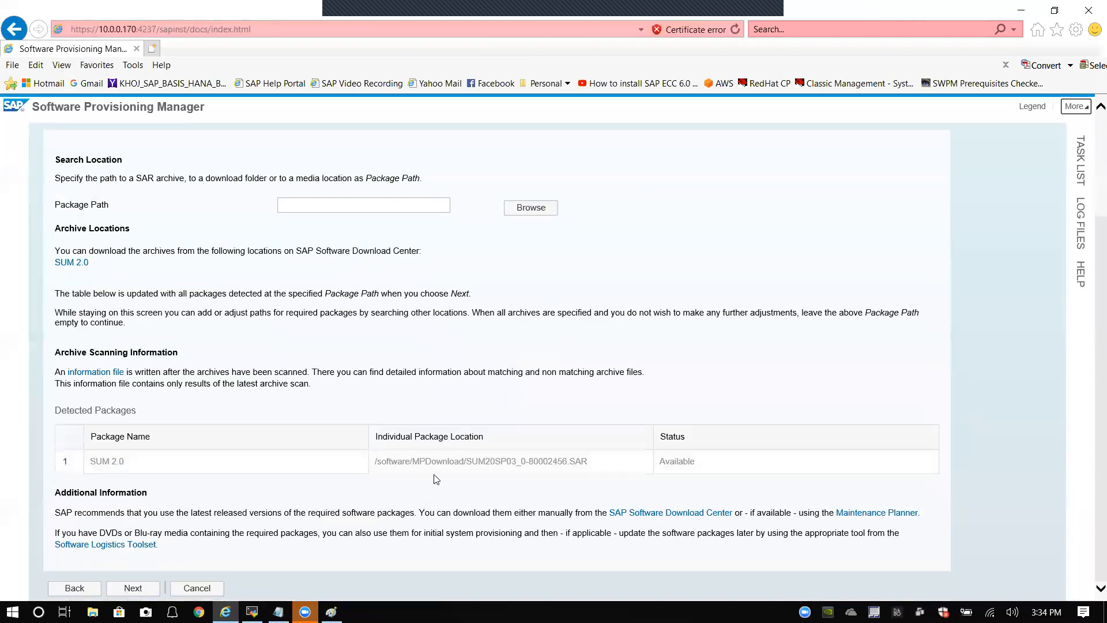
scroll(143, 345, up, 2)
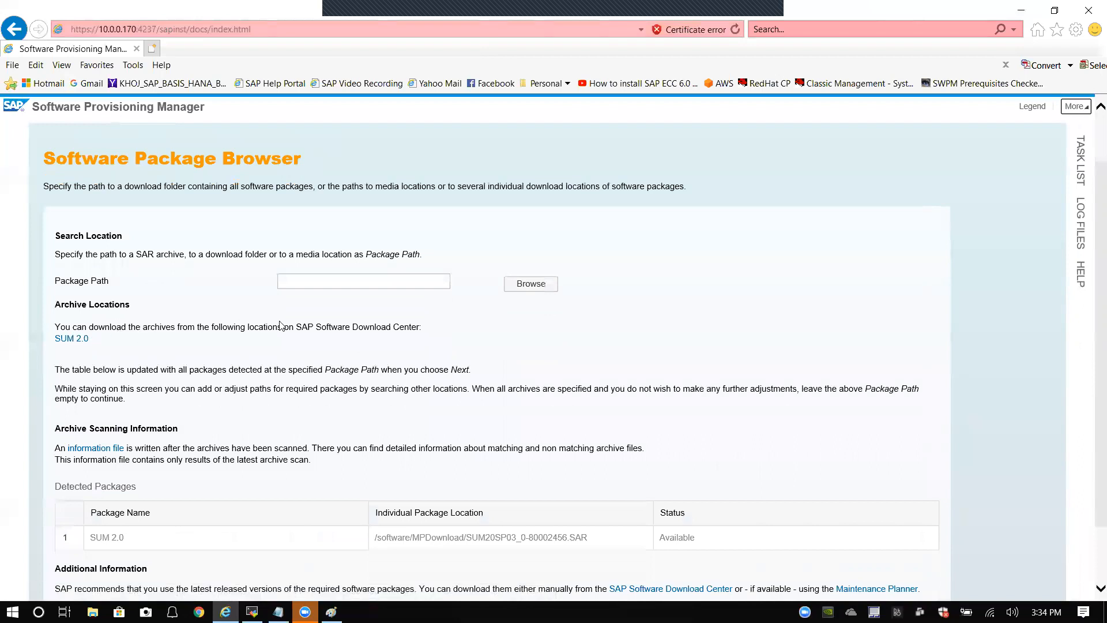
scroll(282, 339, down, 1)
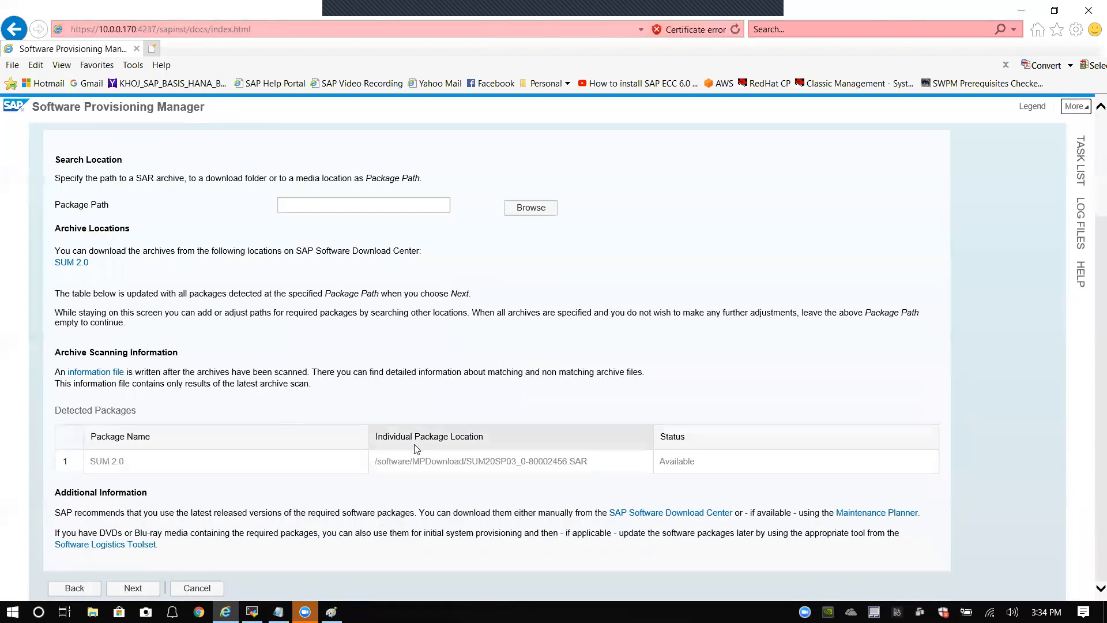
scroll(196, 495, up, 2)
scroll(175, 522, down, 2)
click(139, 586)
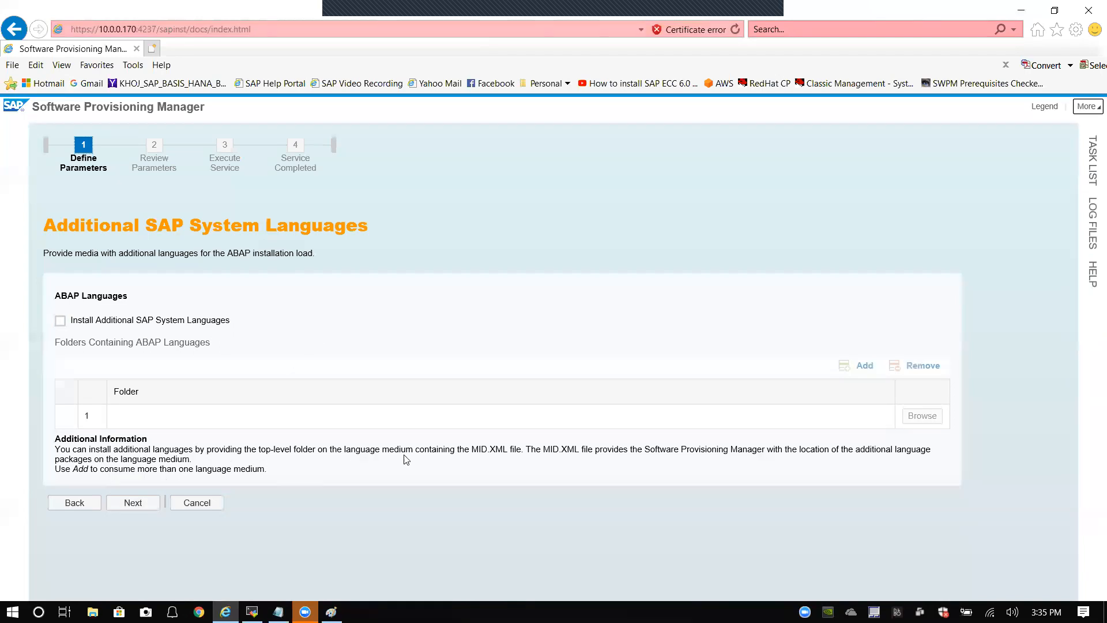
double_click(476, 451)
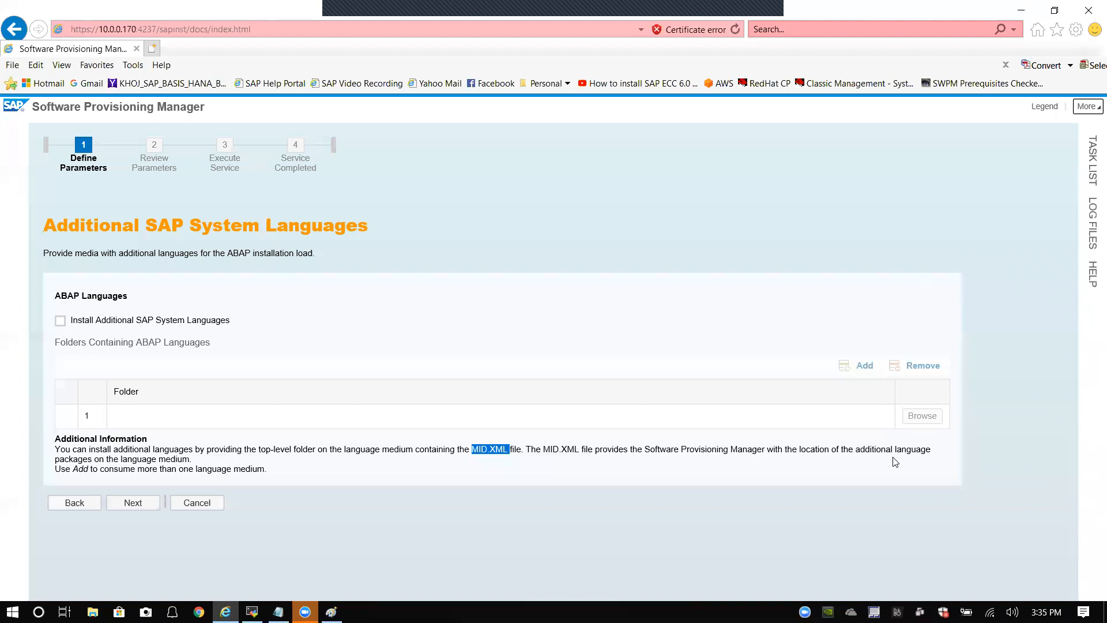
Step: Skip additional languages and choose Default Key for secure storage key generation
click(129, 503)
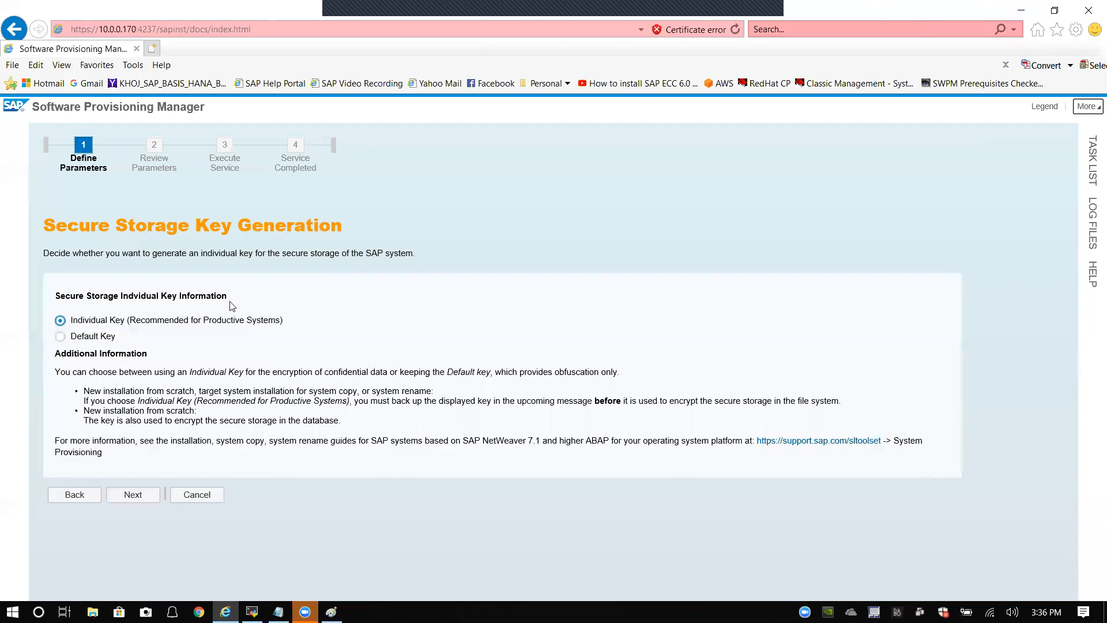
click(74, 337)
click(591, 6)
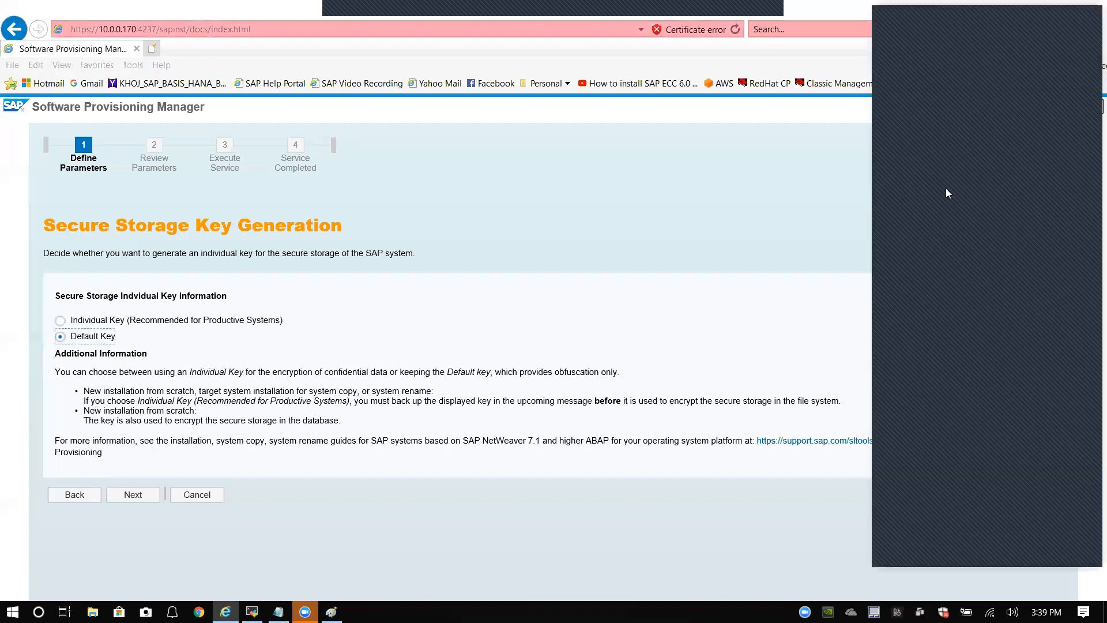
click(746, 194)
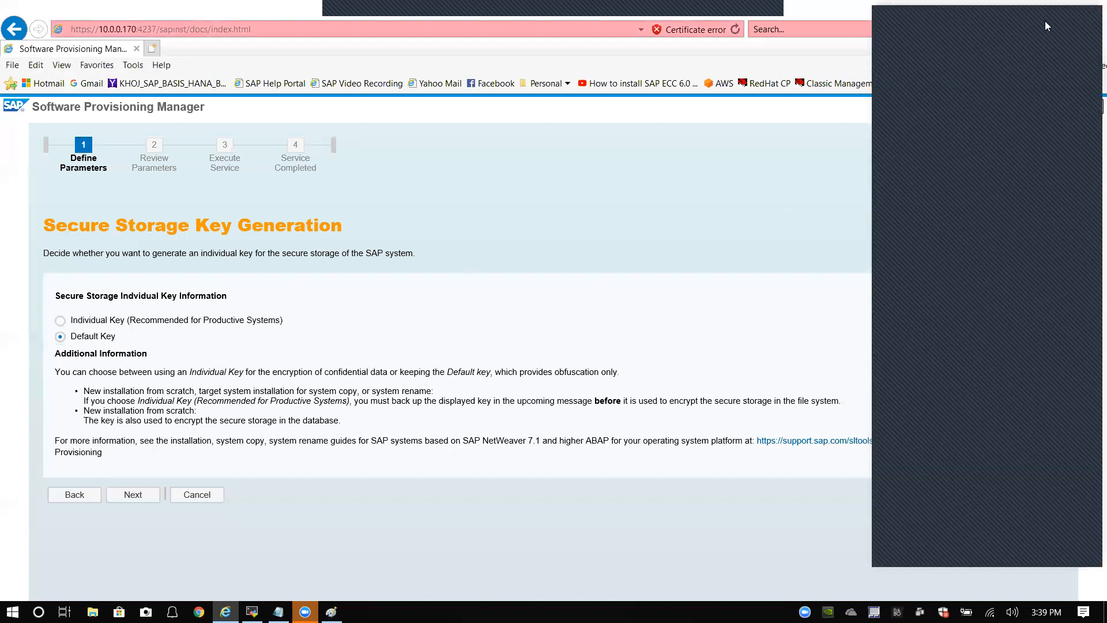
click(1014, 27)
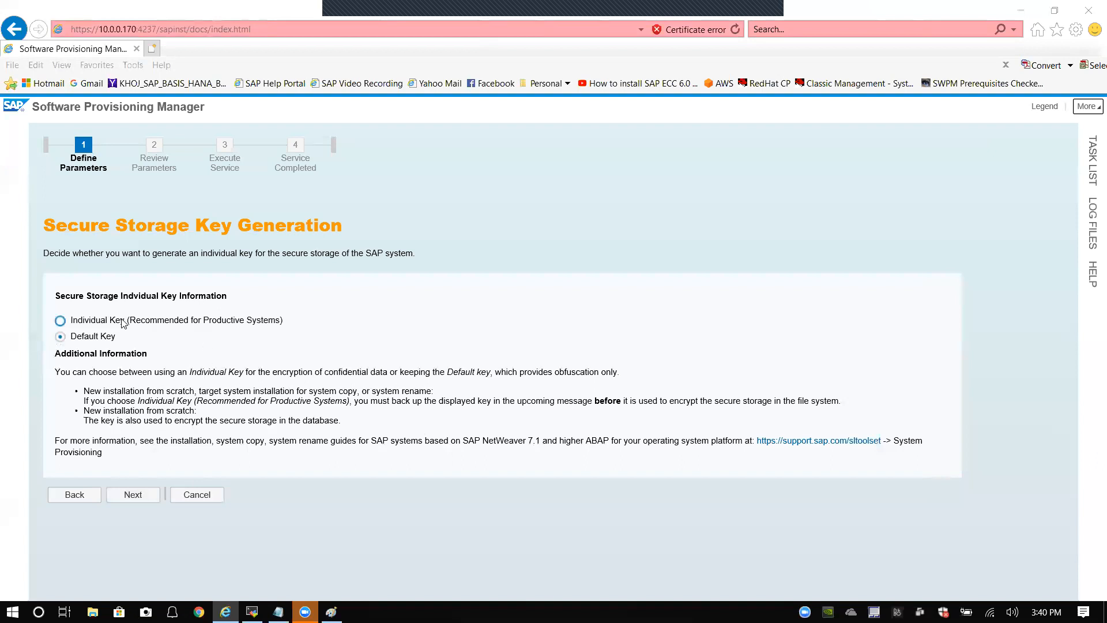
Step: Keep 'Yes, clean up operating system users' checked for bh1adm and proceed to Review Parameters
click(143, 494)
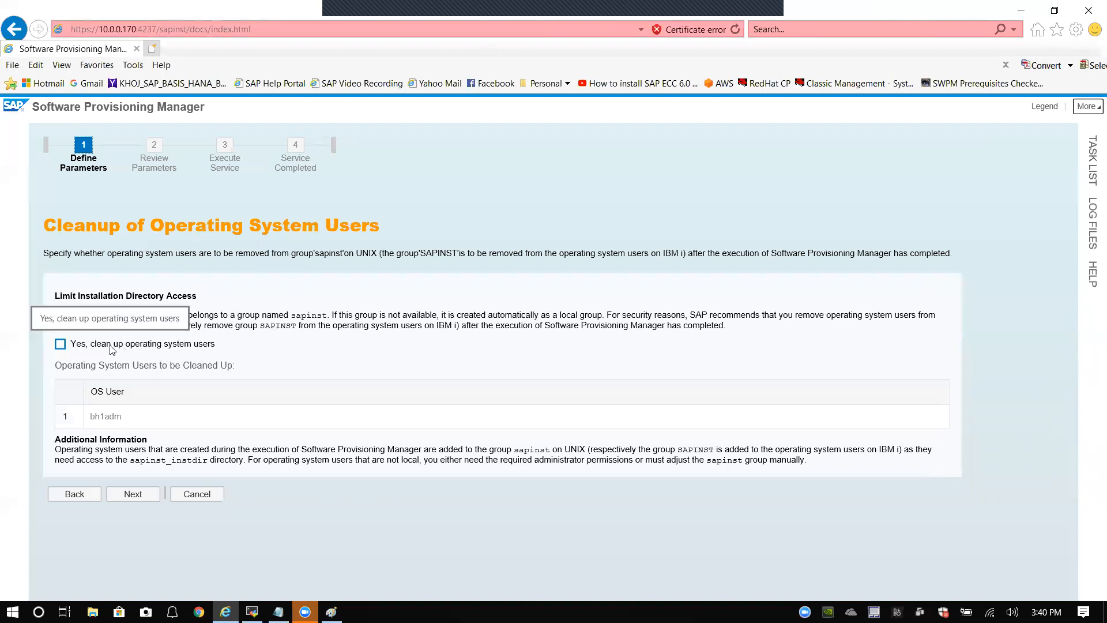
click(159, 349)
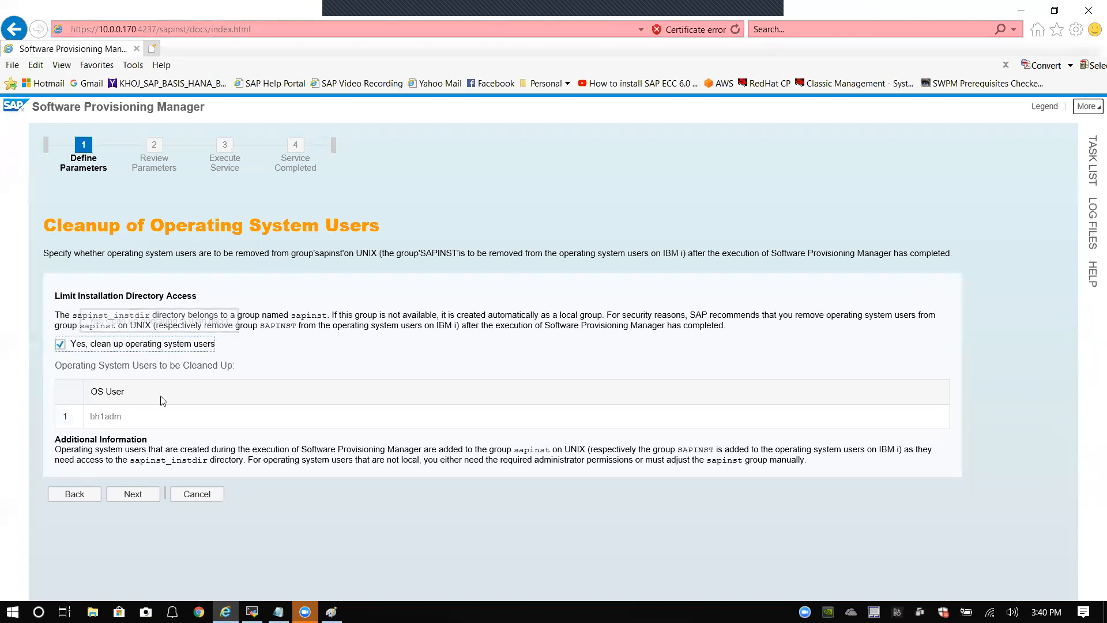
double_click(79, 316)
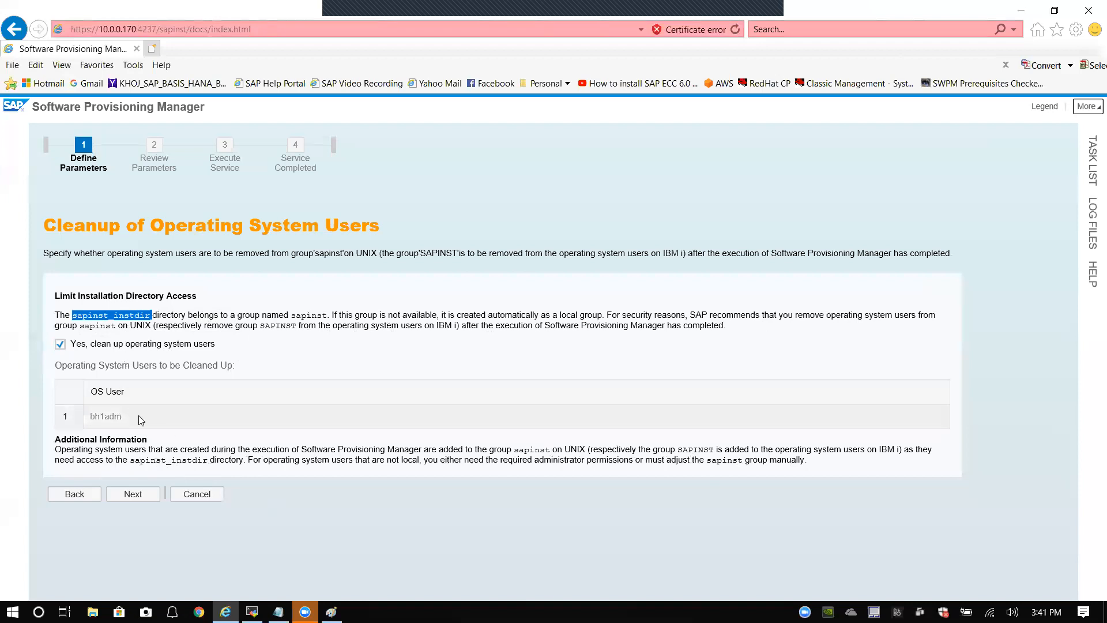
click(143, 496)
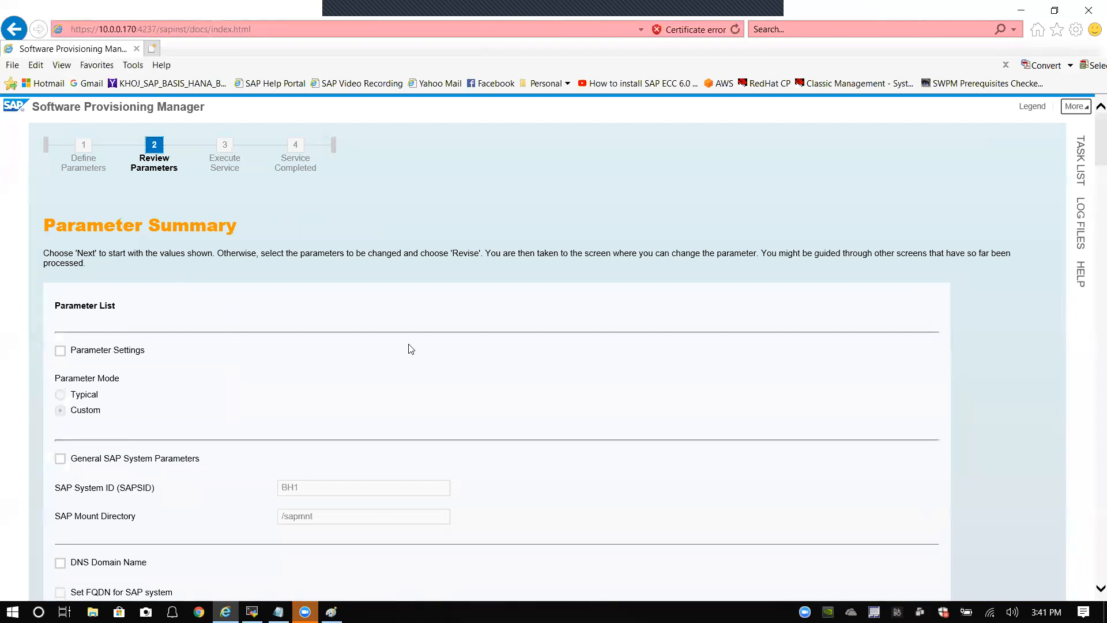
Step: Scroll through the Parameter Summary from SAPSID BH1 down to the Media and Detected Packages tables
scroll(423, 347, down, 1)
scroll(422, 346, down, 10)
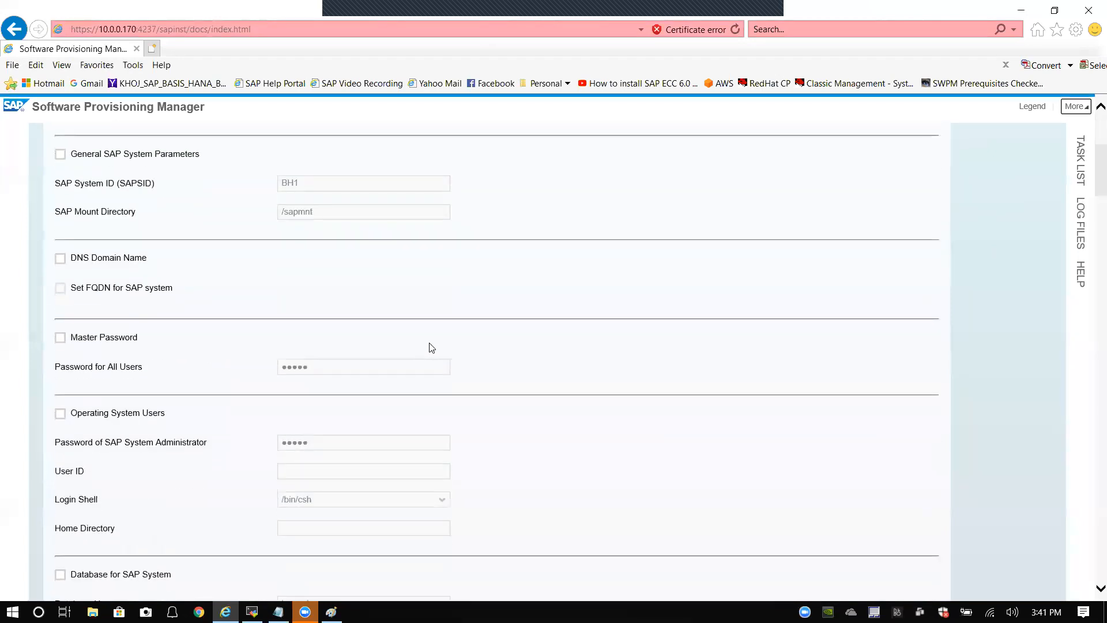
scroll(435, 357, down, 10)
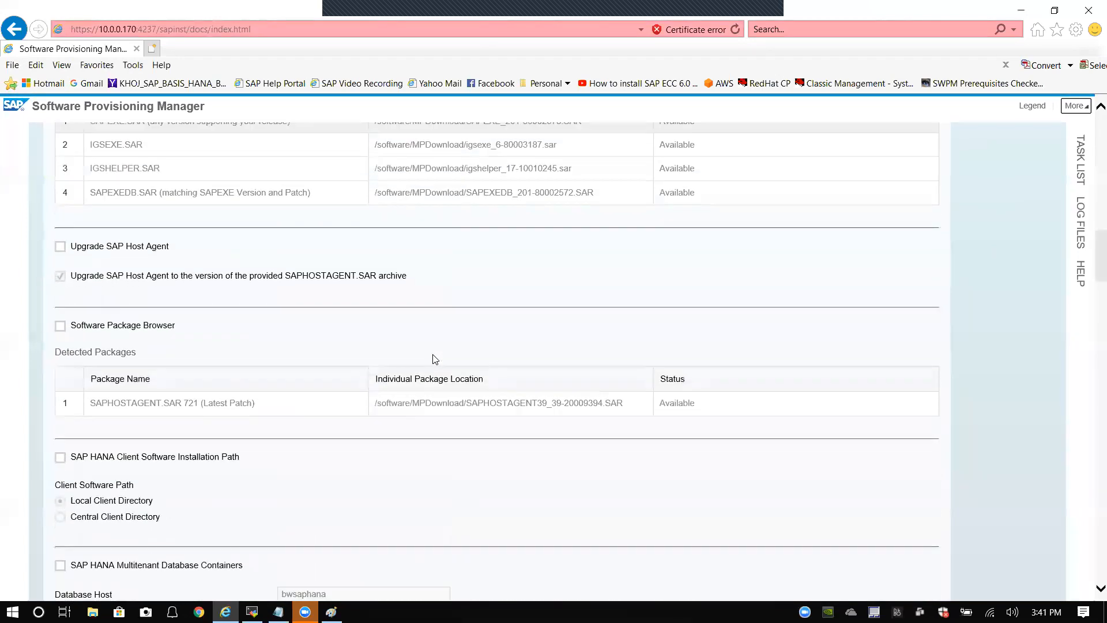
scroll(440, 359, down, 15)
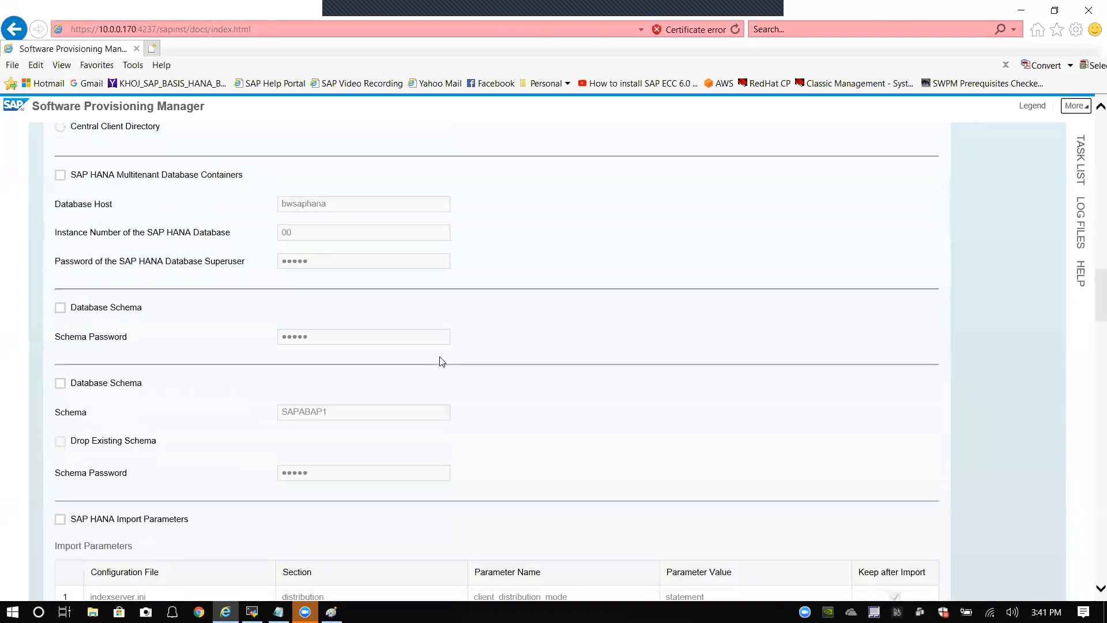
scroll(442, 362, down, 3)
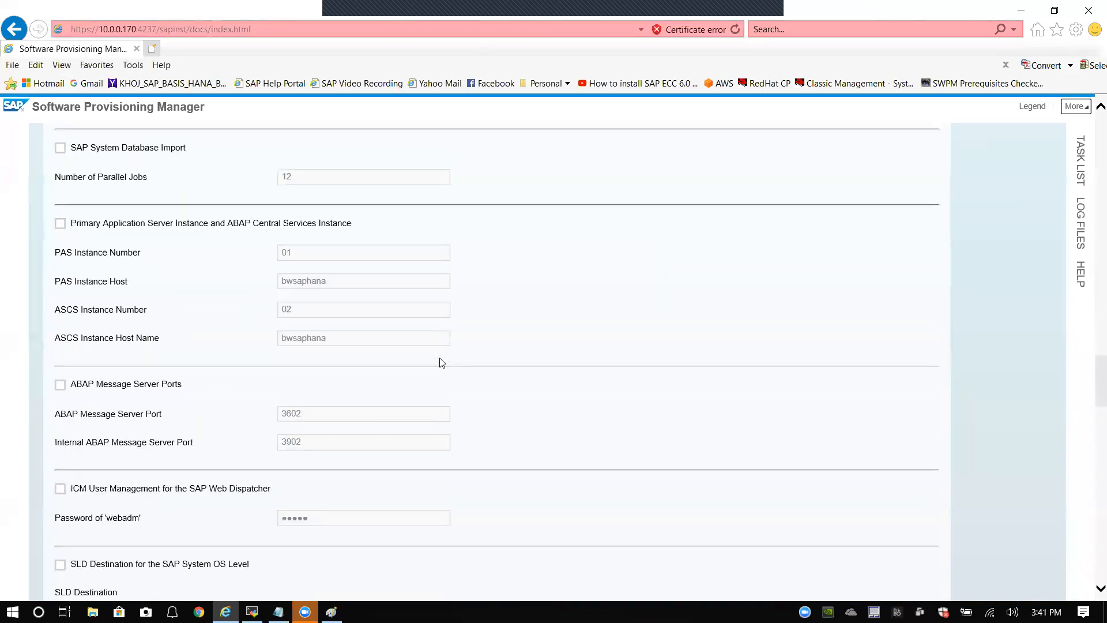
scroll(441, 362, up, 5)
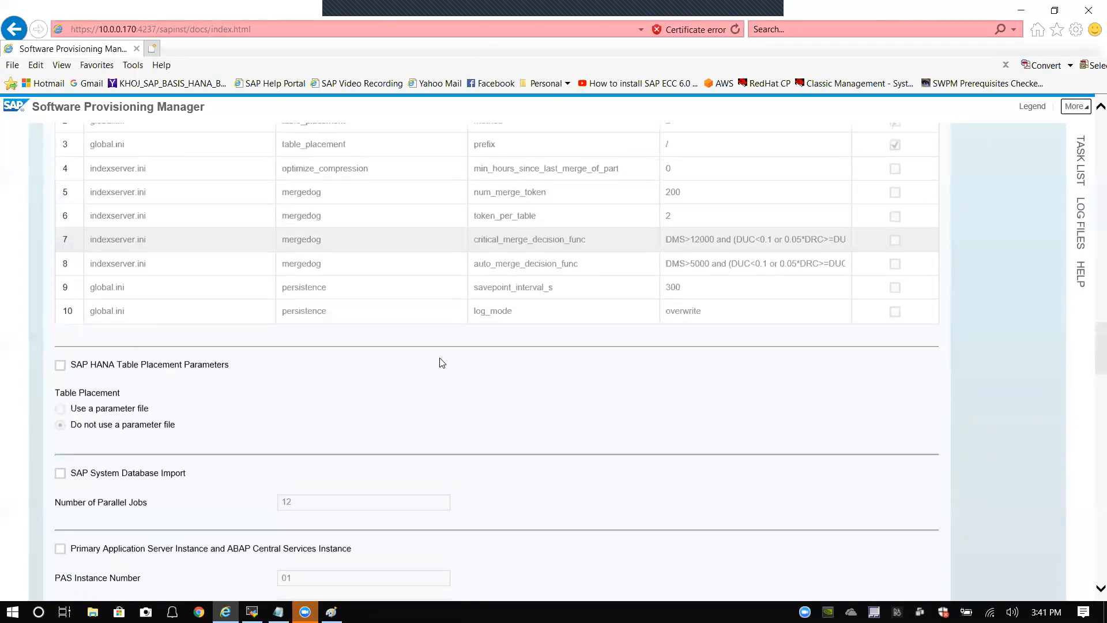
scroll(442, 362, down, 8)
scroll(443, 365, down, 5)
scroll(443, 367, down, 3)
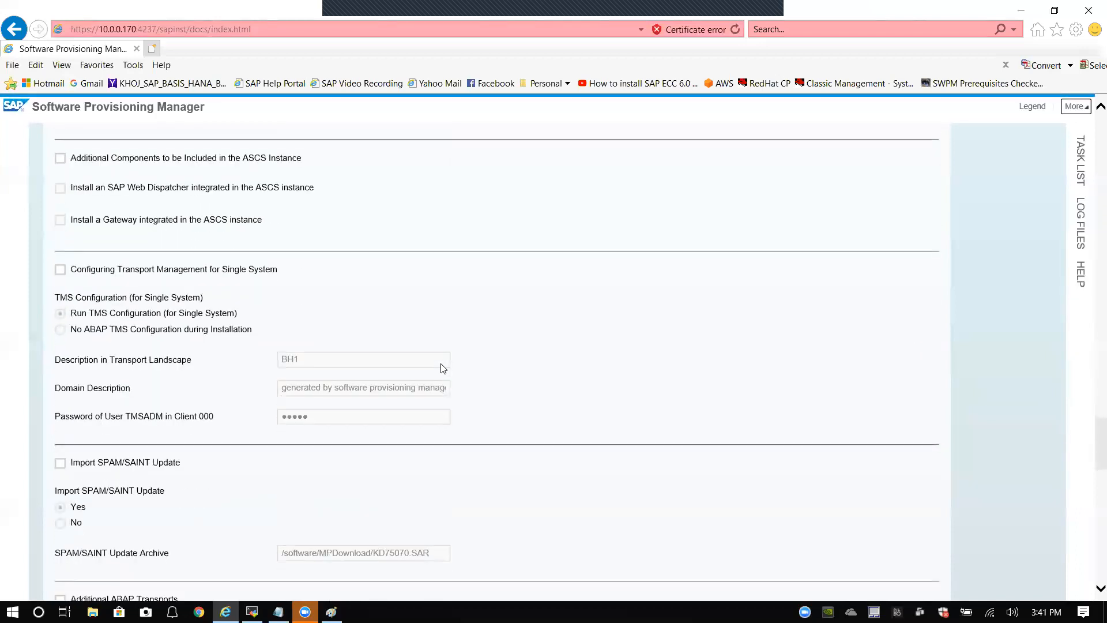
scroll(443, 368, down, 1)
scroll(442, 368, down, 8)
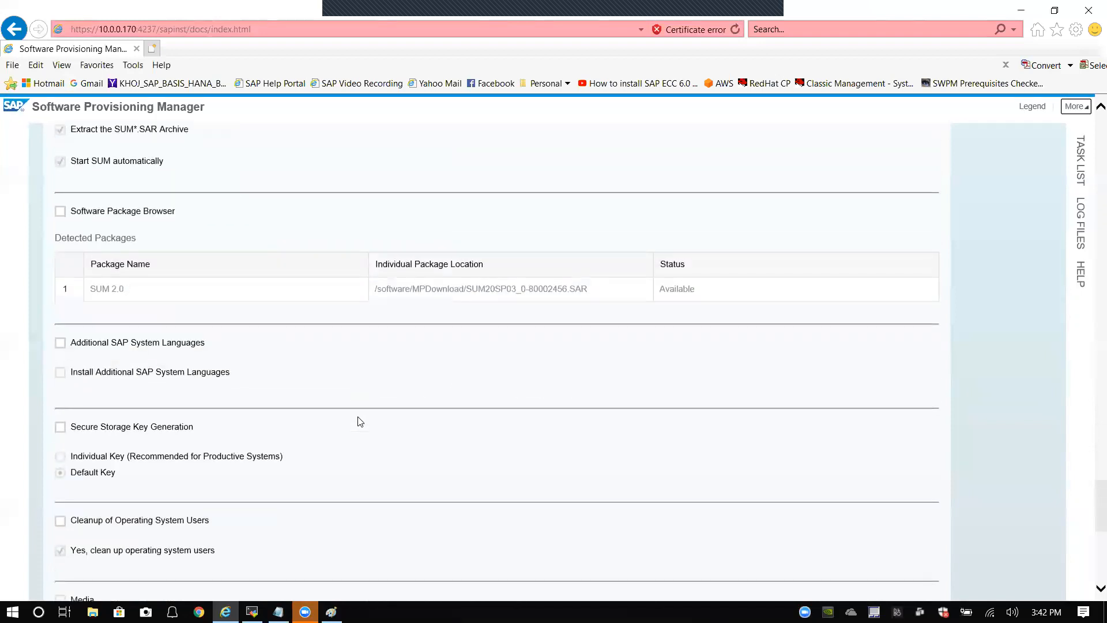
scroll(361, 419, down, 5)
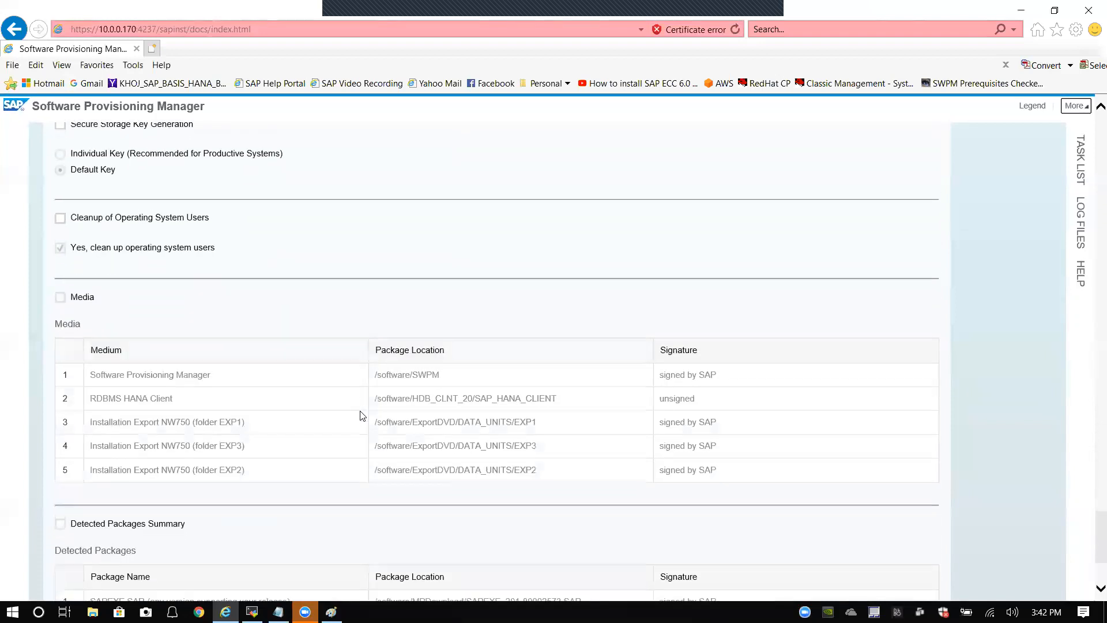
scroll(363, 416, down, 2)
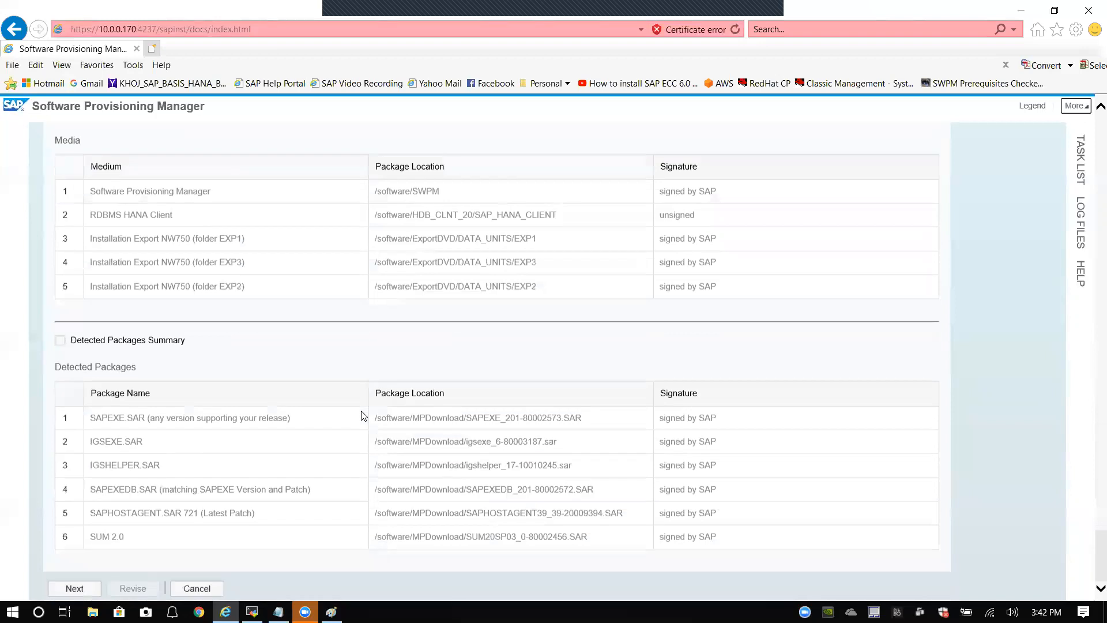
scroll(364, 415, up, 15)
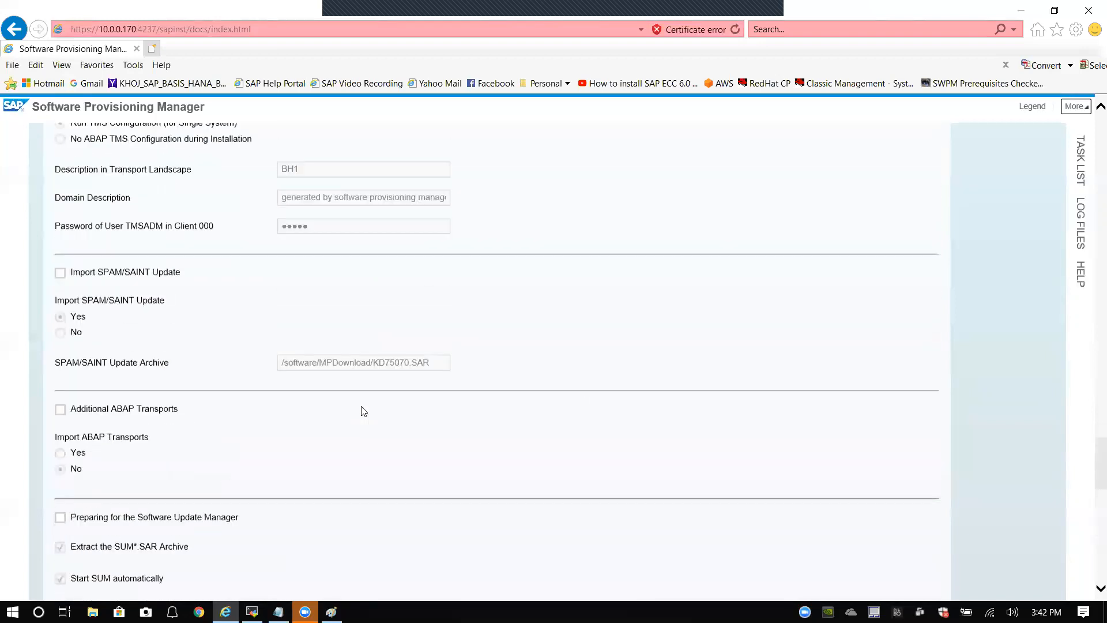
scroll(363, 411, up, 8)
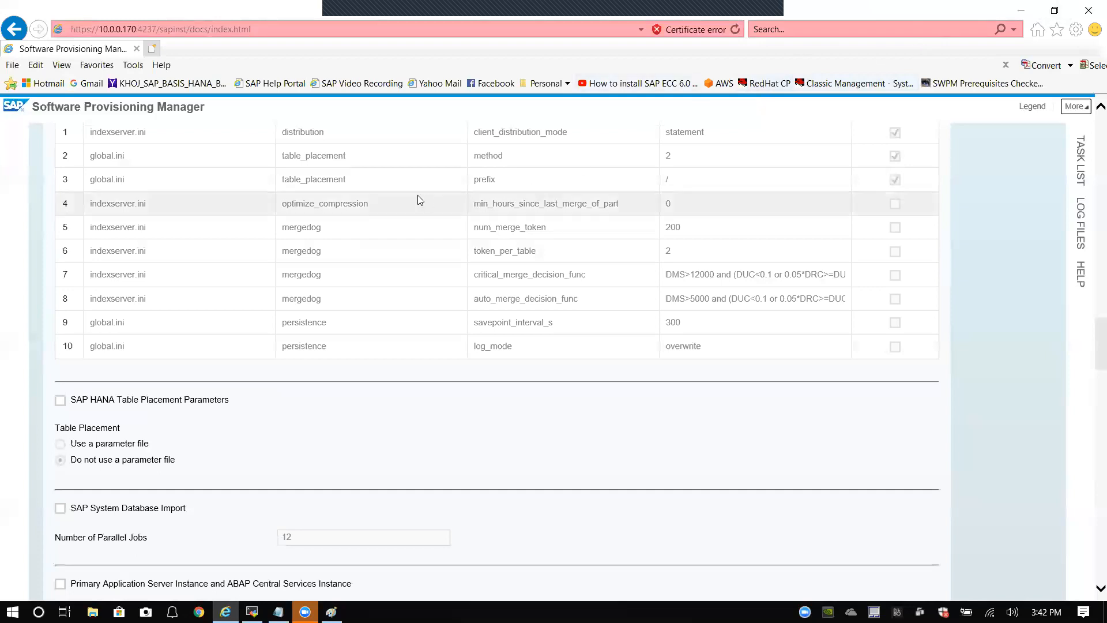
scroll(395, 200, down, 20)
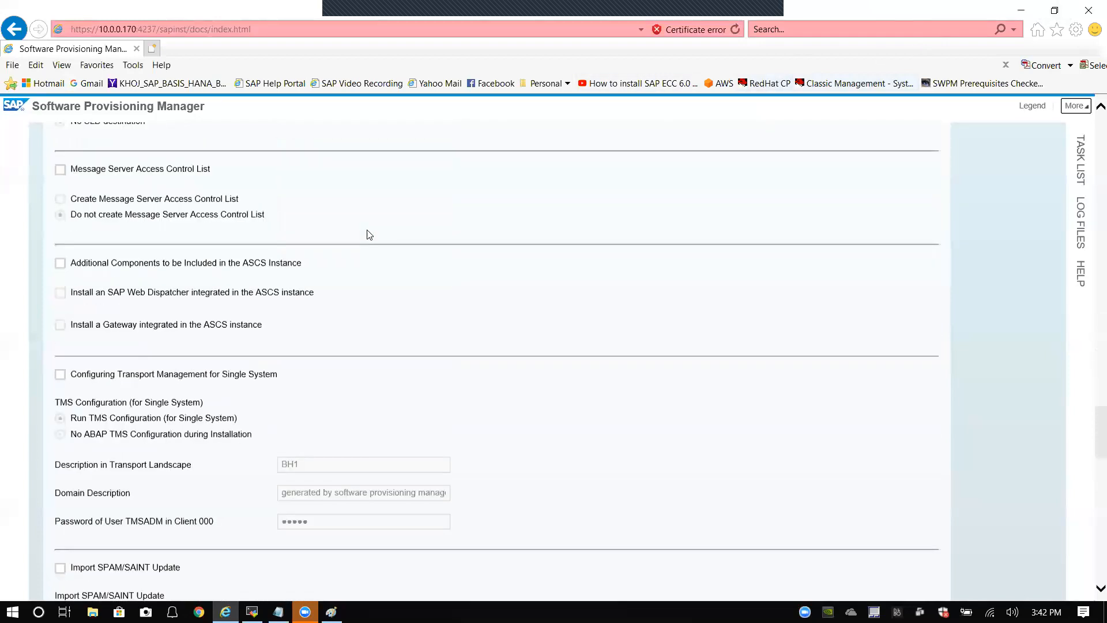
scroll(364, 235, down, 15)
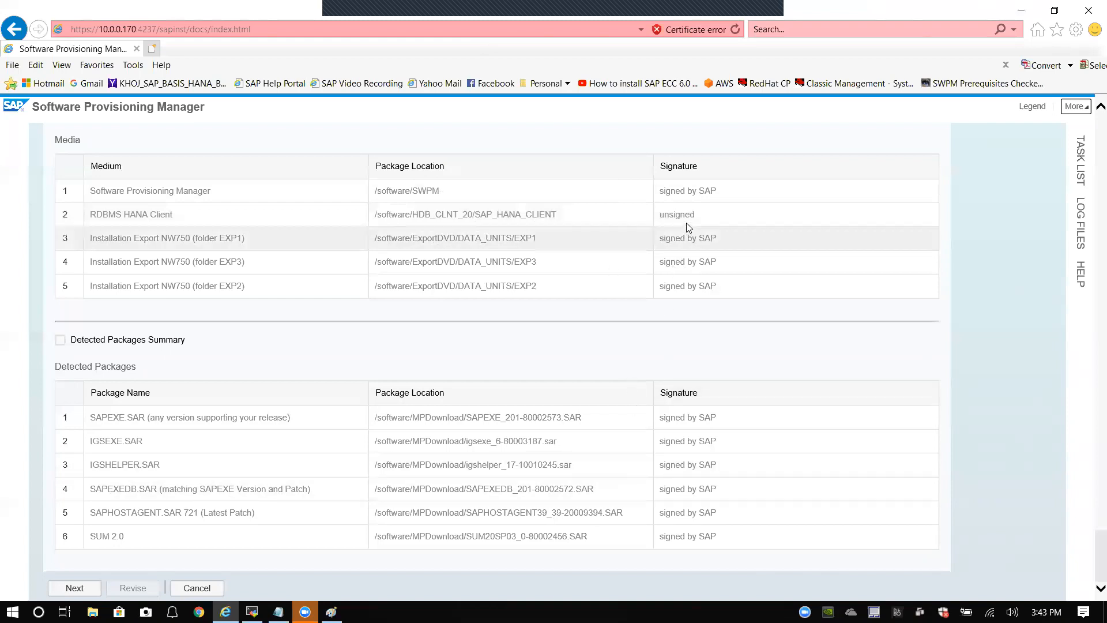
scroll(686, 238, up, 3)
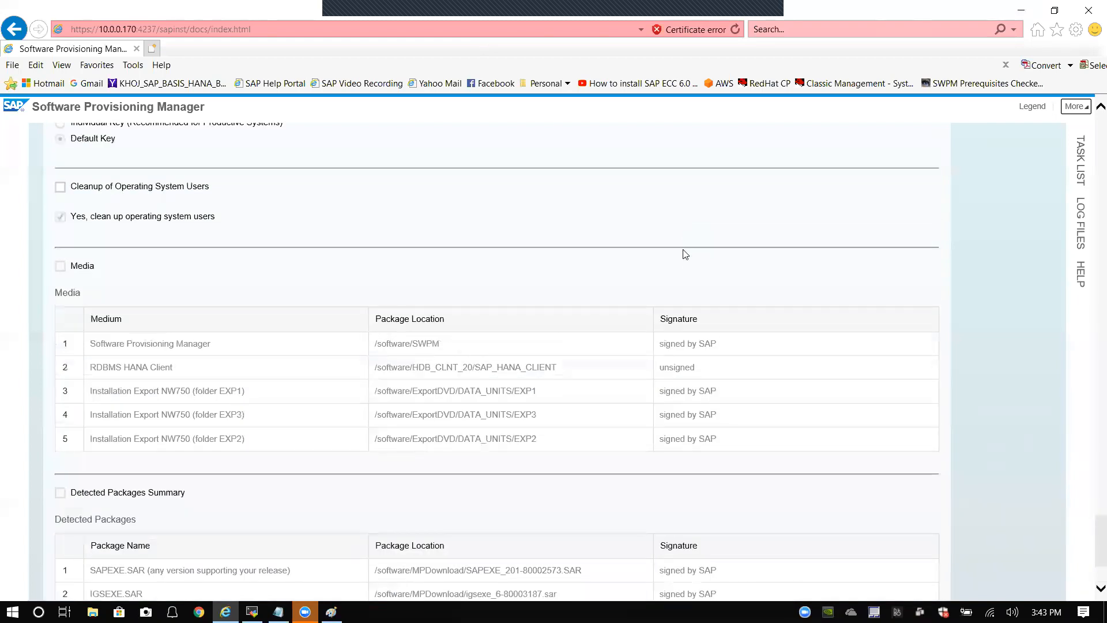
scroll(698, 373, down, 2)
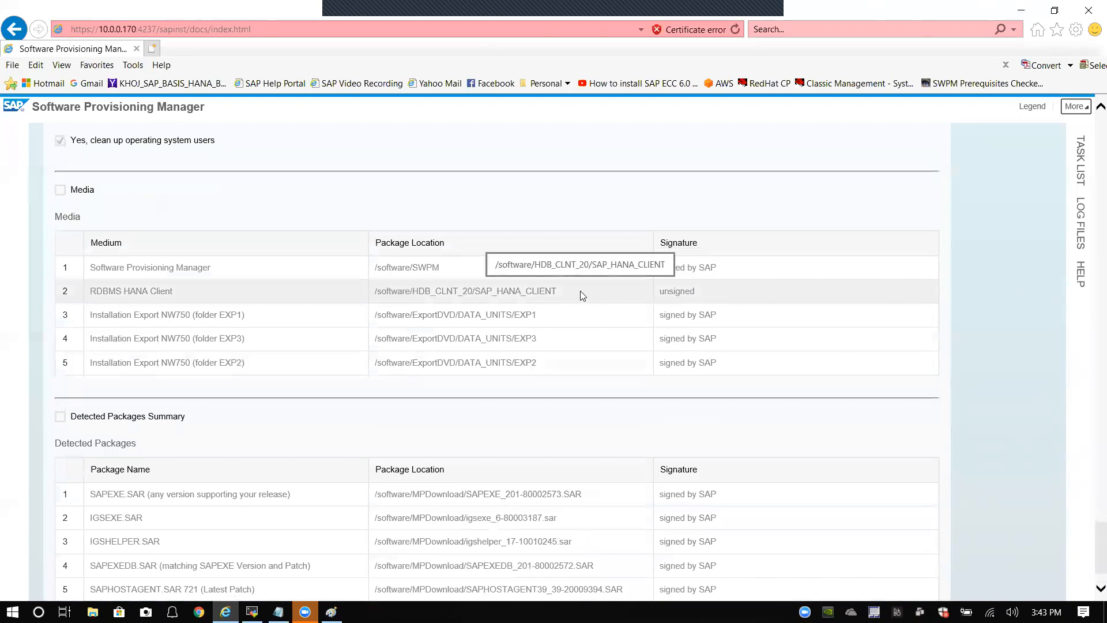
scroll(571, 289, down, 2)
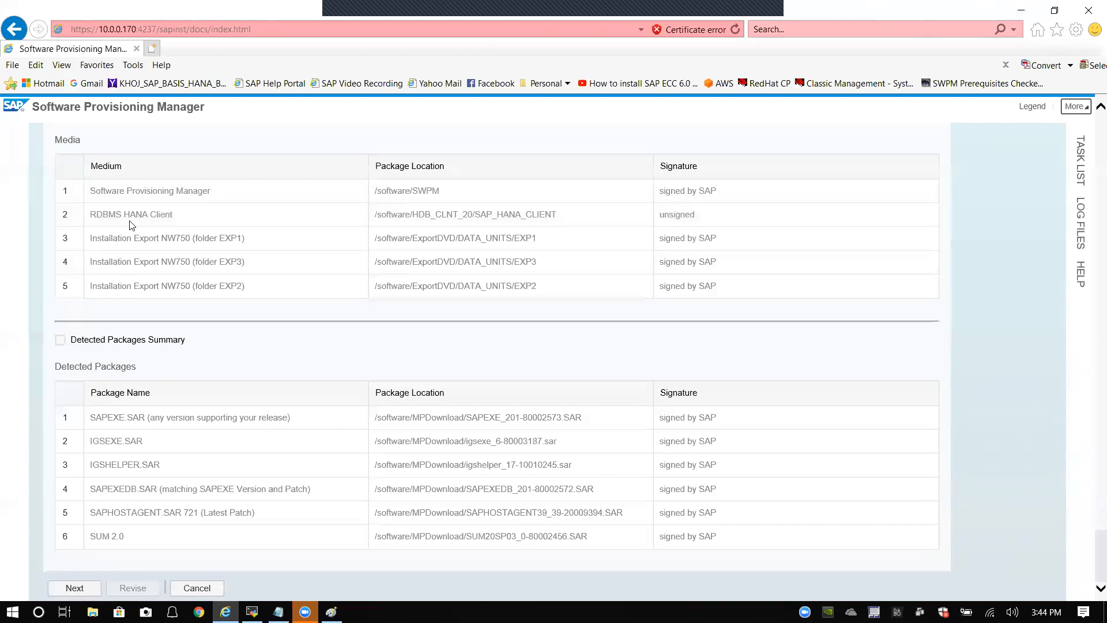
click(80, 588)
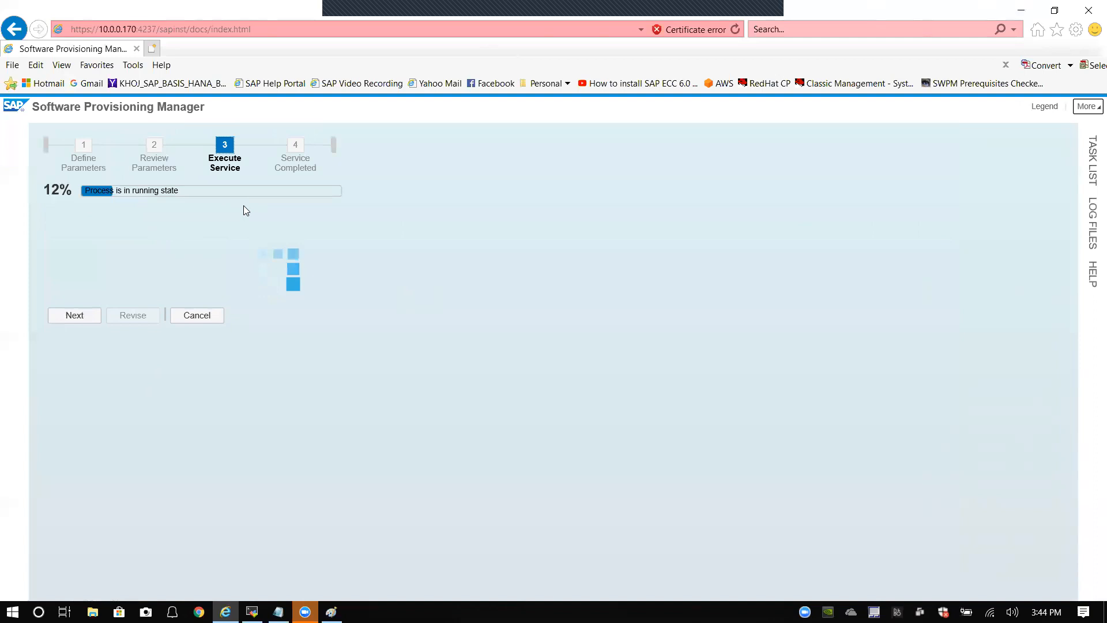
click(1093, 164)
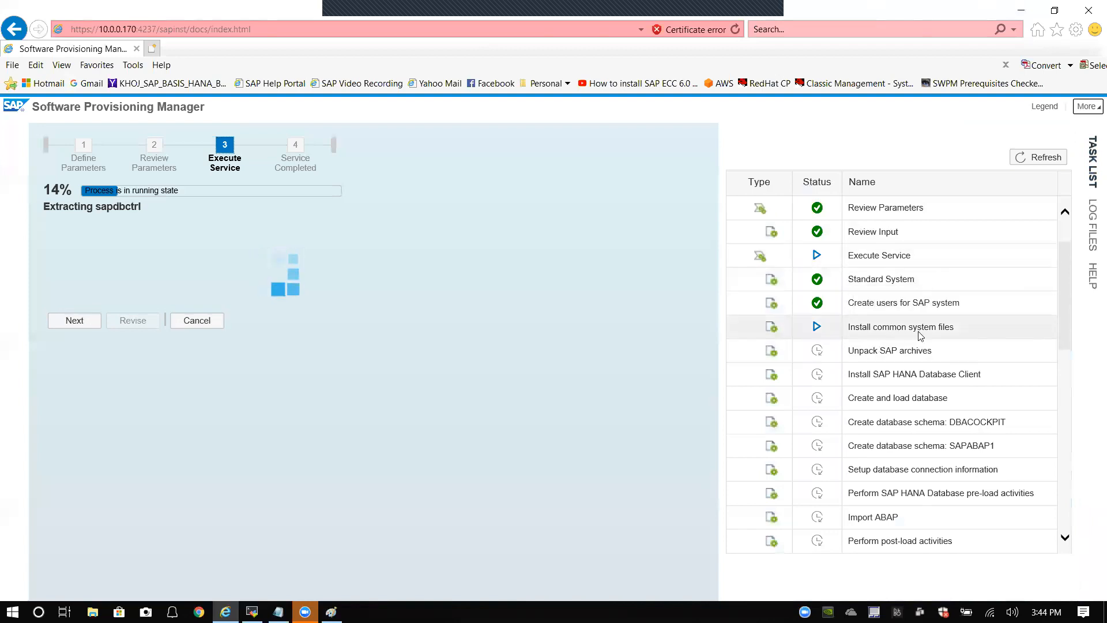
scroll(1050, 346, down, 3)
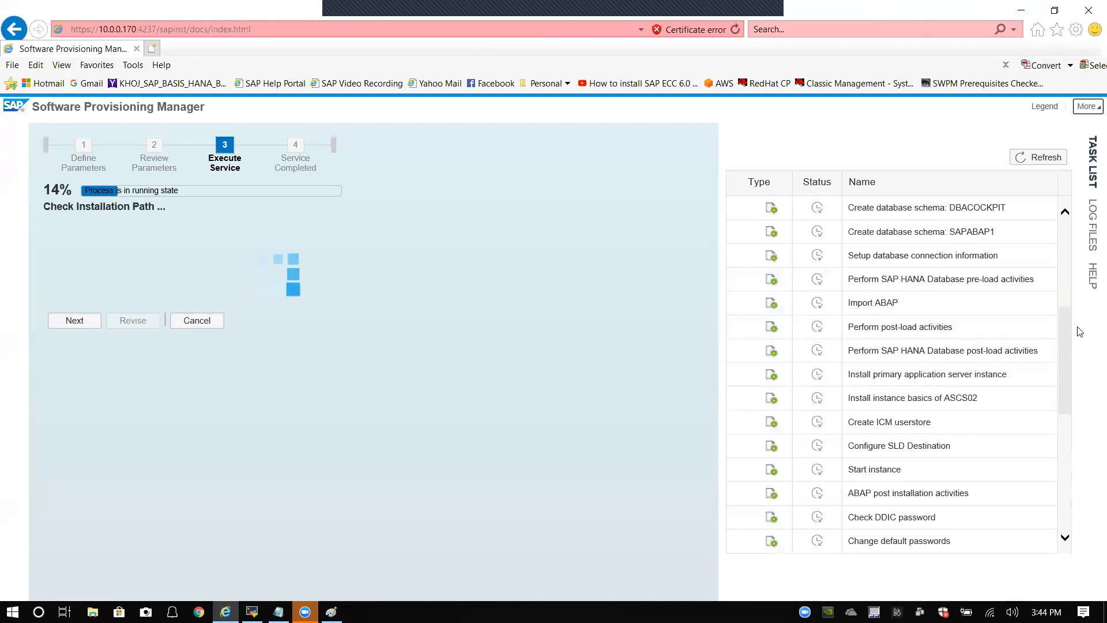
drag(1065, 399, 1069, 244)
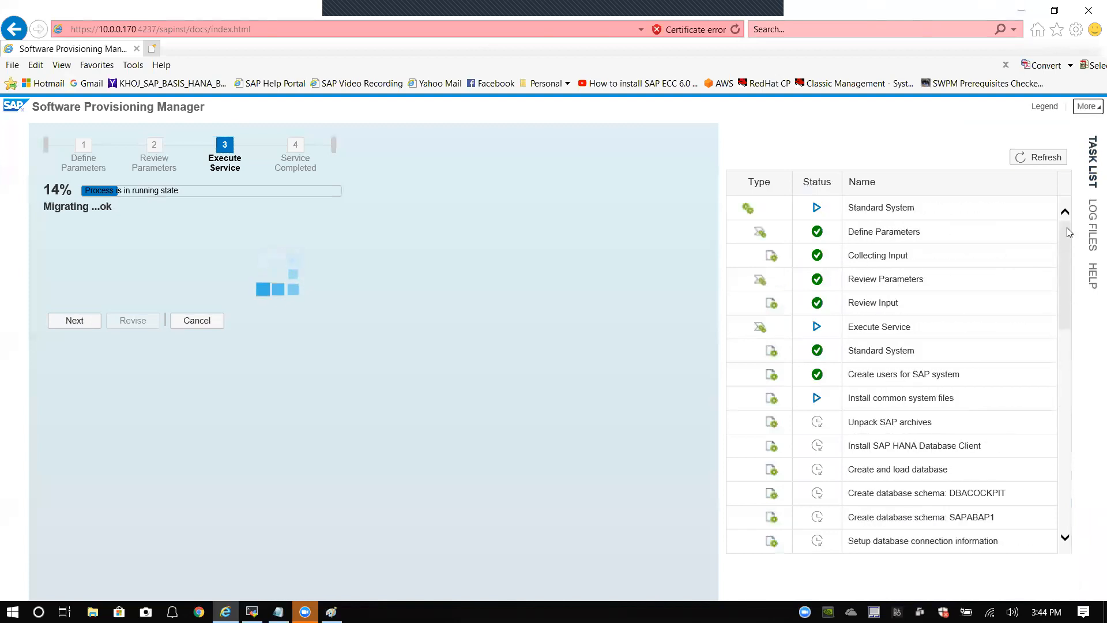
scroll(1068, 229, down, 1)
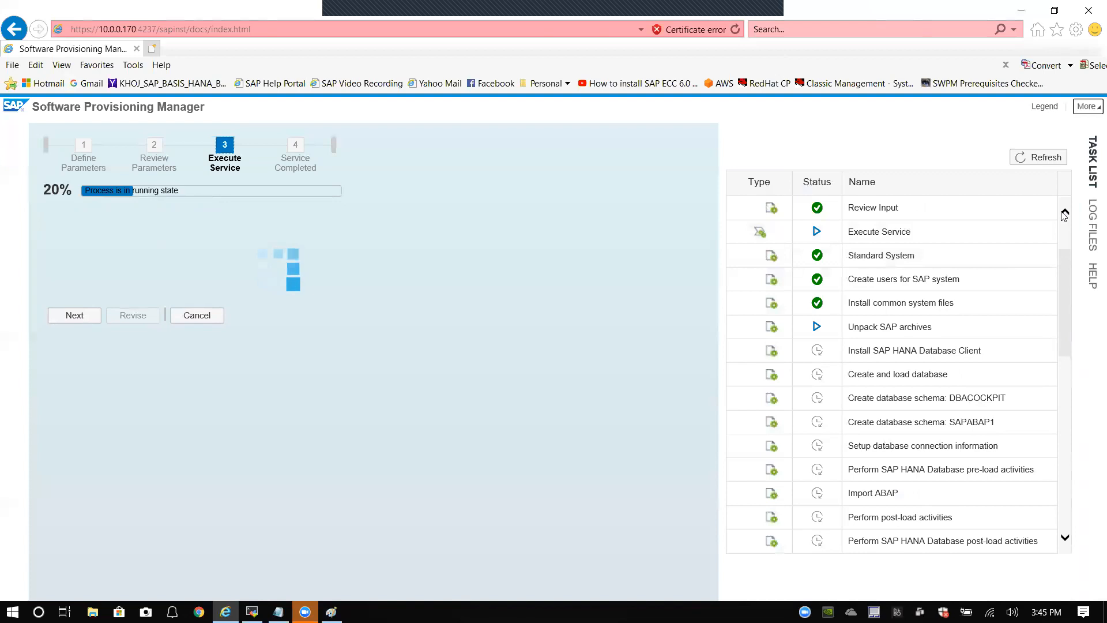
click(1066, 213)
click(1066, 213)
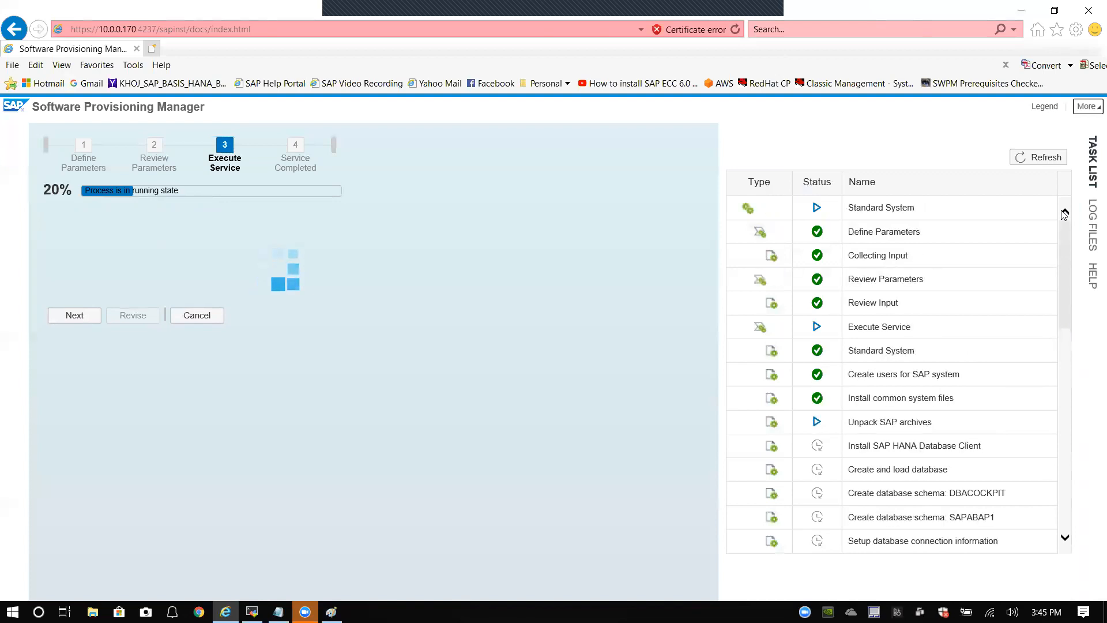
scroll(925, 208, down, 1)
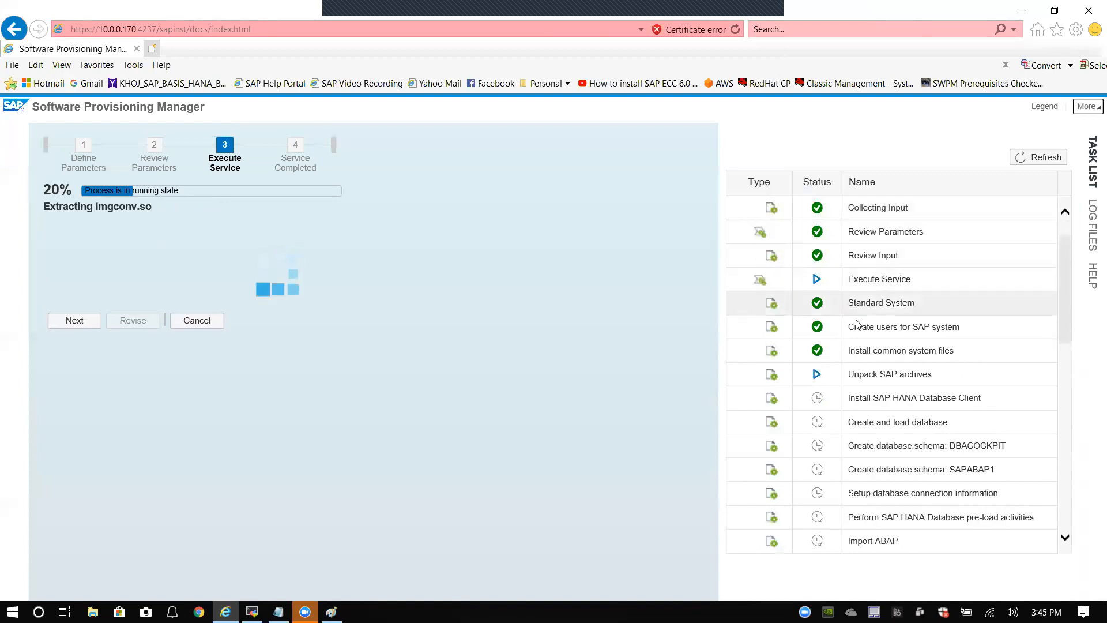
scroll(858, 325, down, 1)
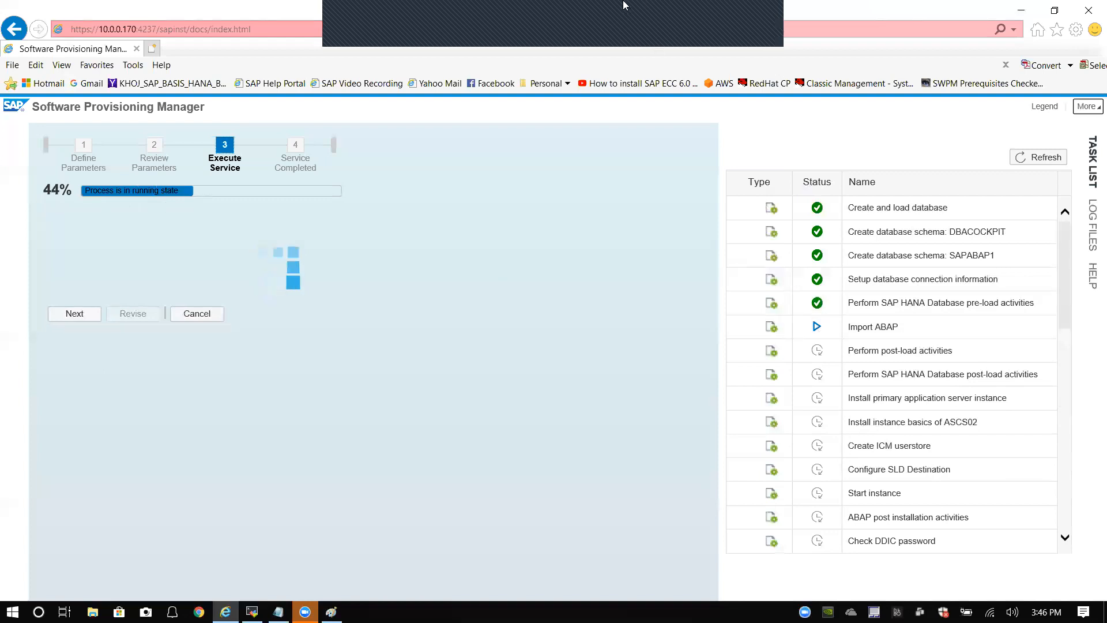
click(762, 15)
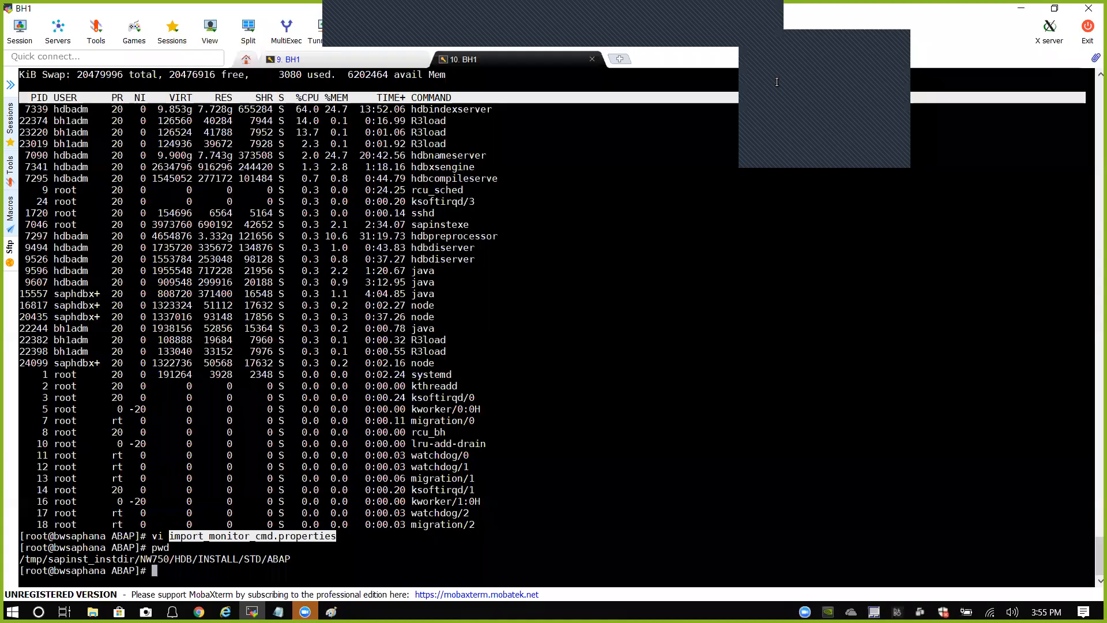
Step: Highlight the earlier vi command and the current directory path in the BH1 terminal
click(371, 565)
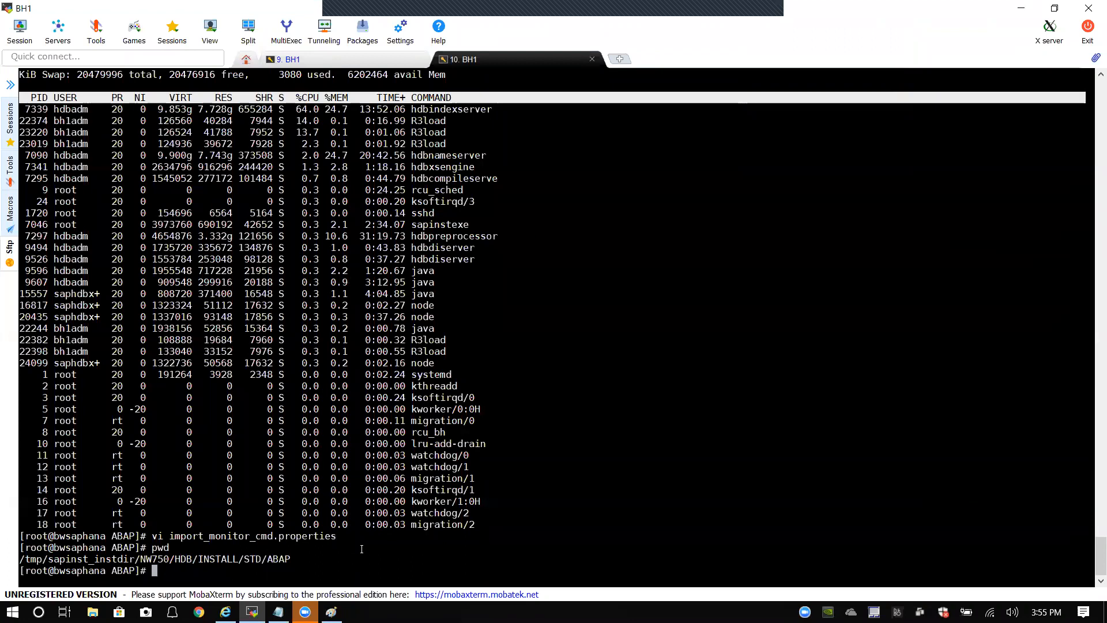
drag(152, 535, 335, 537)
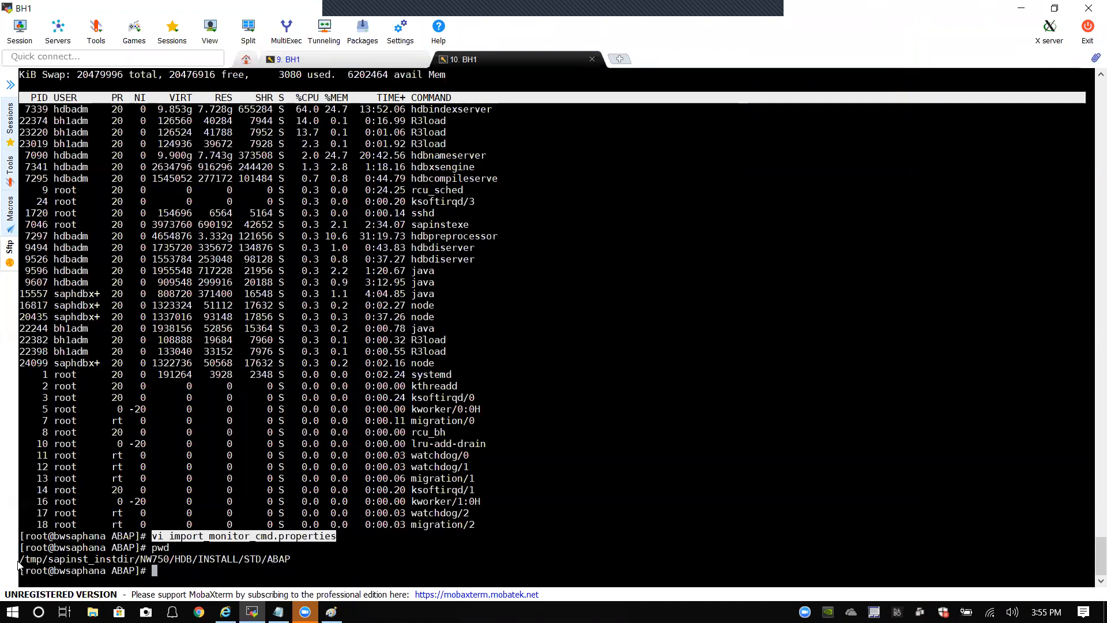
mouse_move(21, 560)
mouse_down()
mouse_move(295, 559)
mouse_move(9, 570)
mouse_move(20, 561)
mouse_up()
click(297, 559)
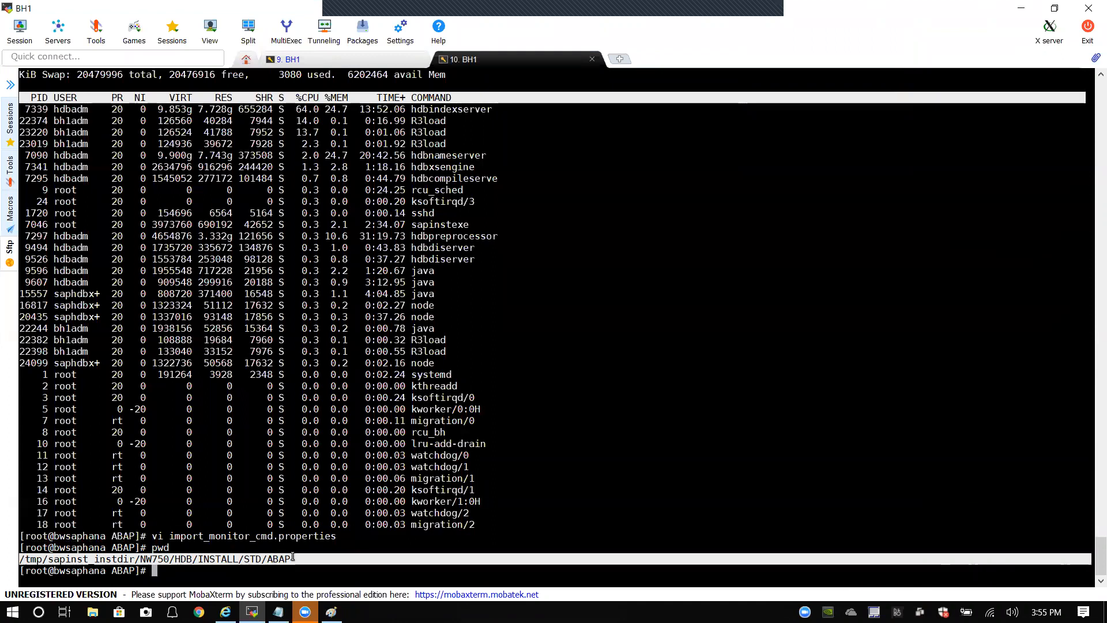
click(273, 557)
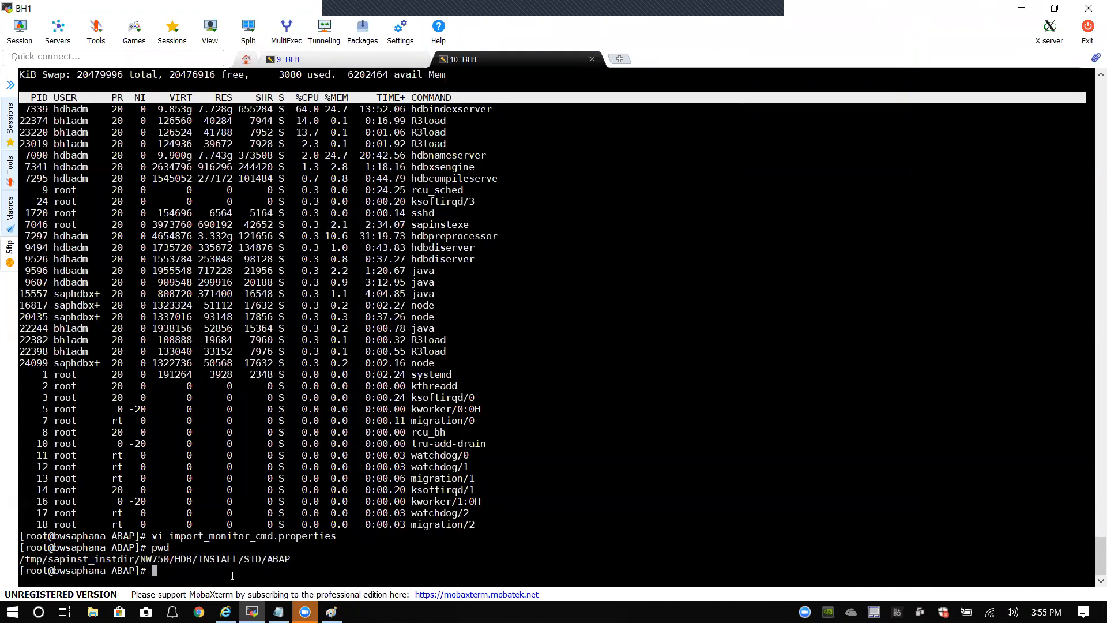
Step: Reopen import_monitor_cmd.properties in vi, highlight the jobNum=13 line, and return to the installer
key(Up)
key(Up)
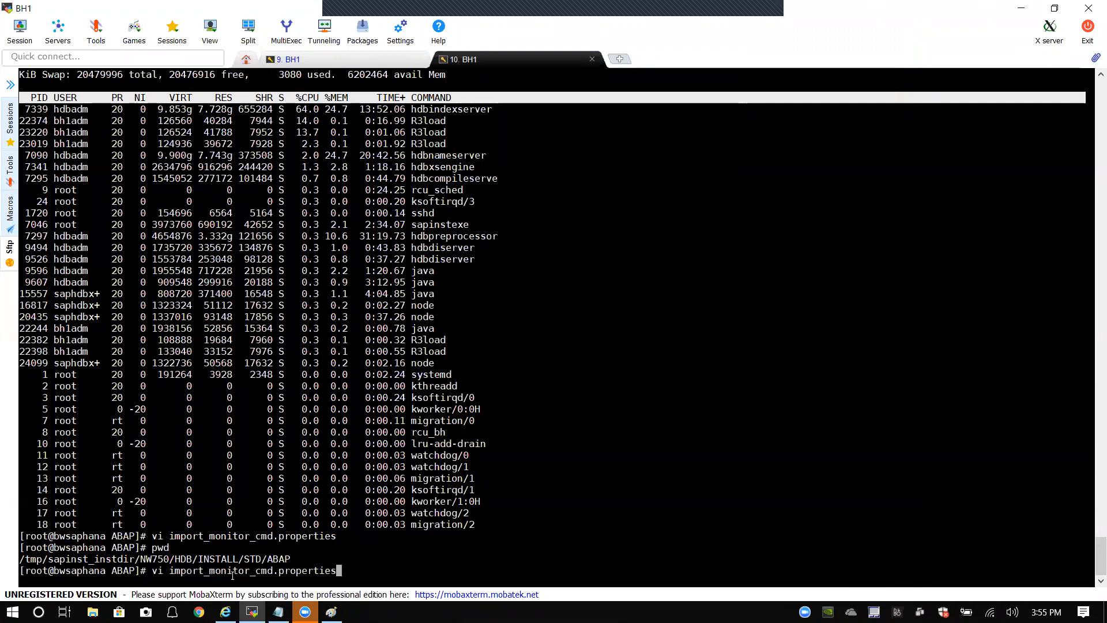
key(Return)
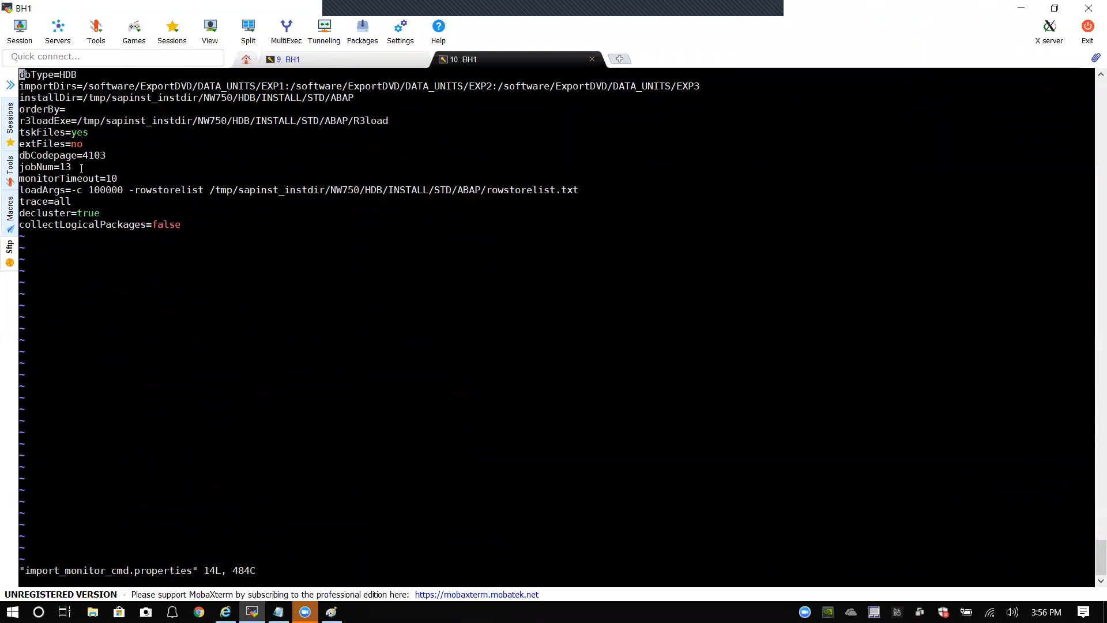
triple_click(81, 169)
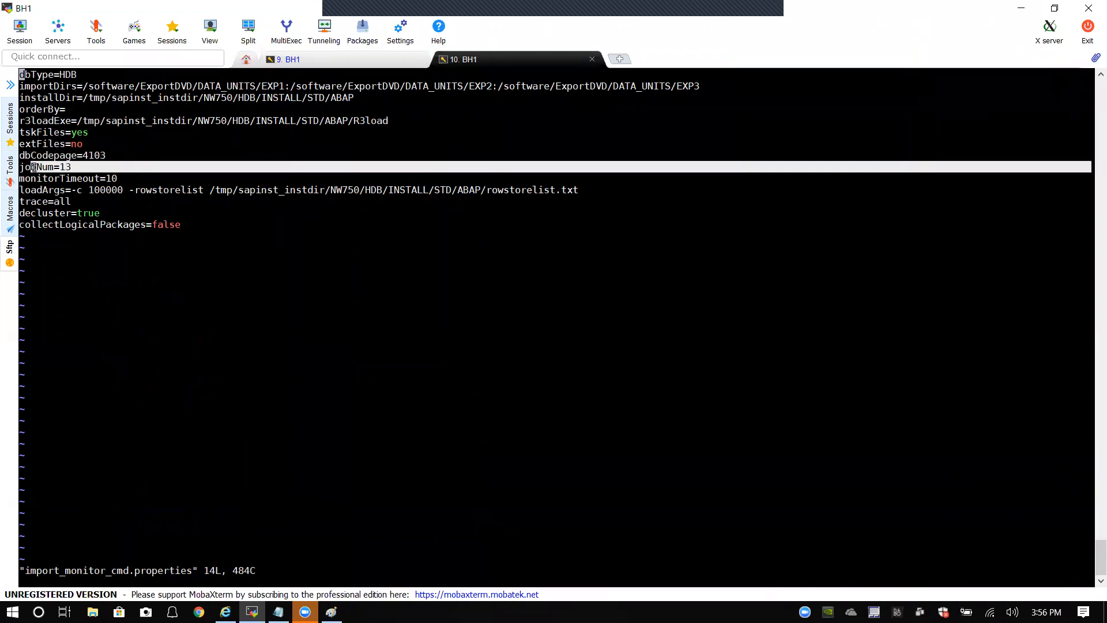
click(75, 168)
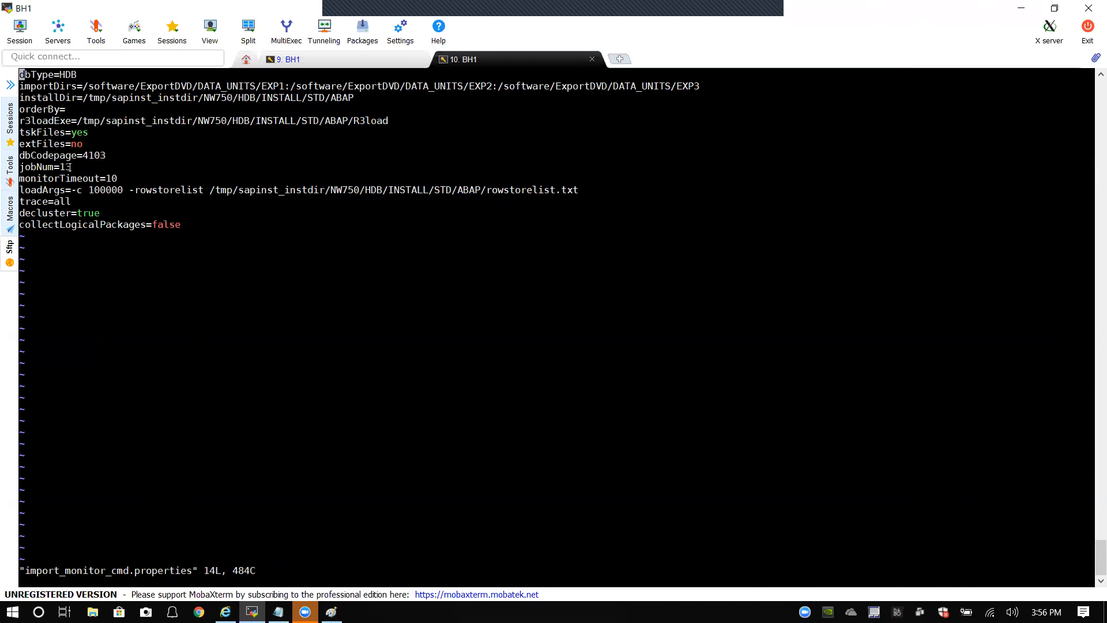
triple_click(72, 167)
click(84, 169)
click(225, 612)
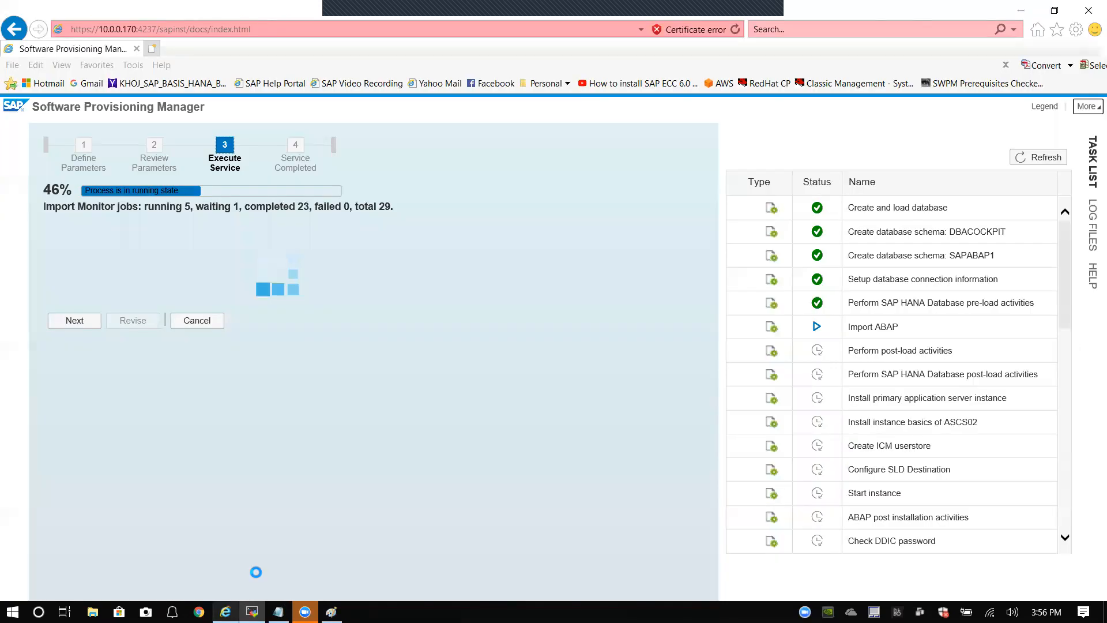
Step: Monitor the import job status, noting the running-job count change to 4 of 29 jobs
double_click(183, 207)
click(191, 207)
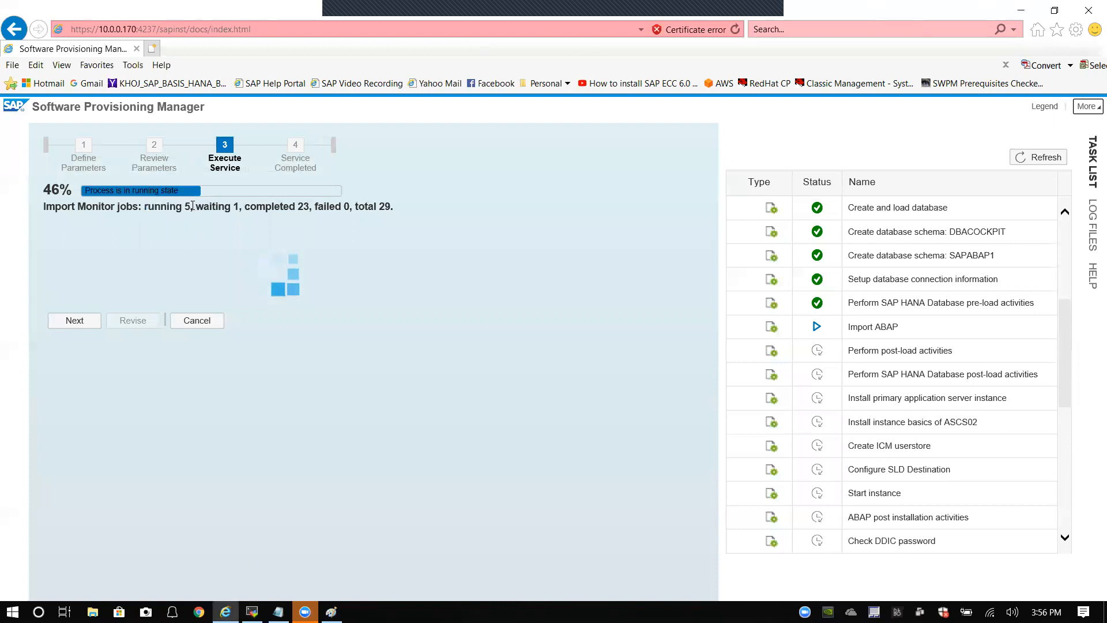
double_click(186, 207)
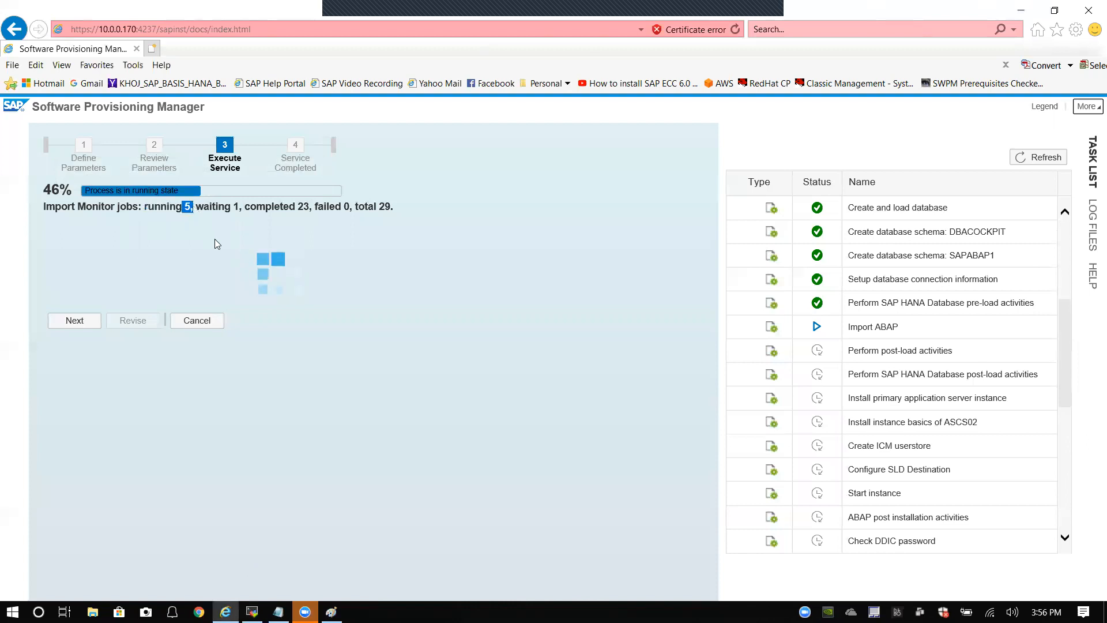
click(214, 238)
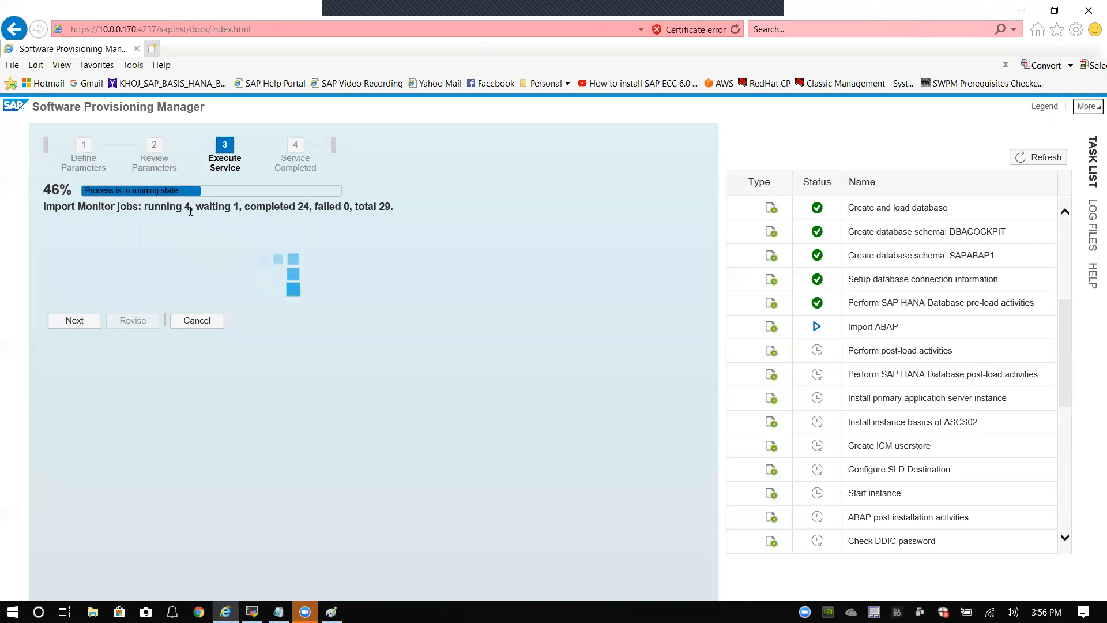
double_click(187, 206)
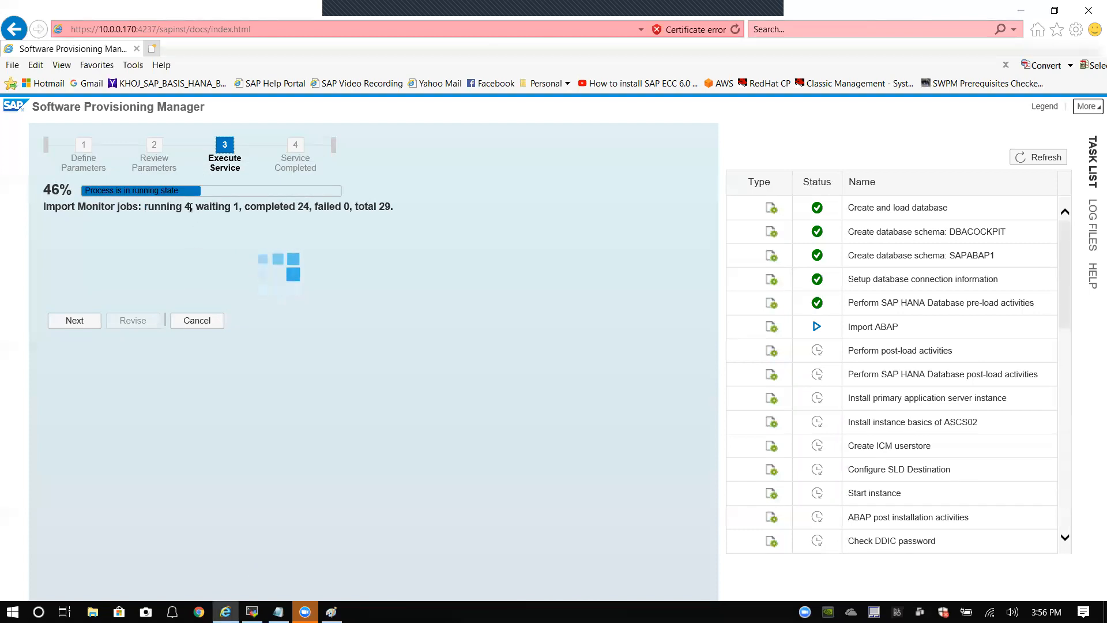
click(183, 233)
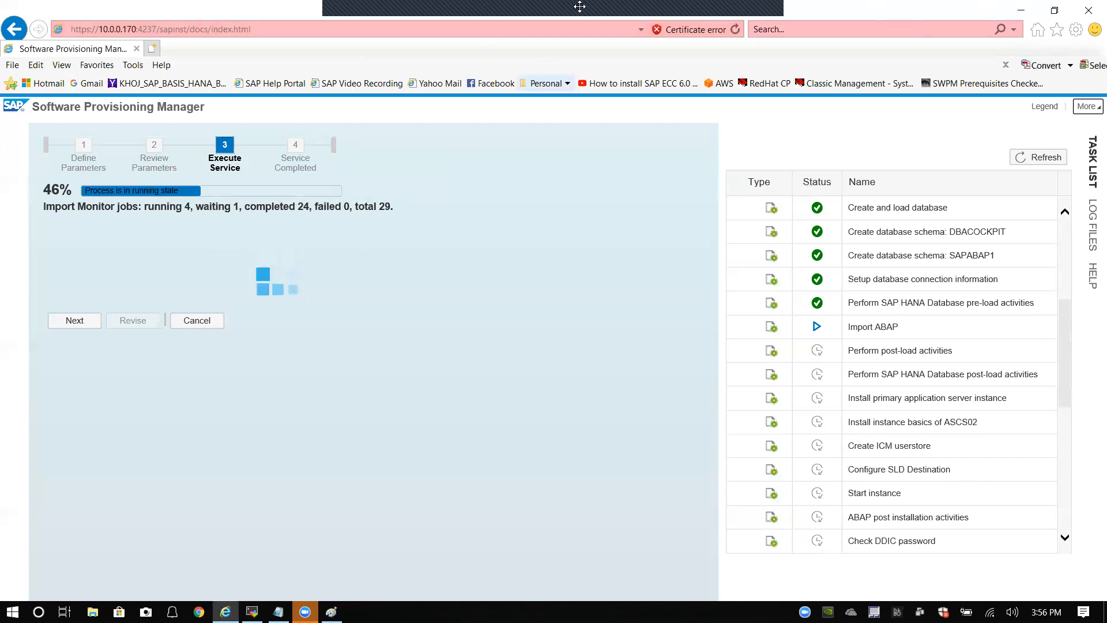
click(752, 18)
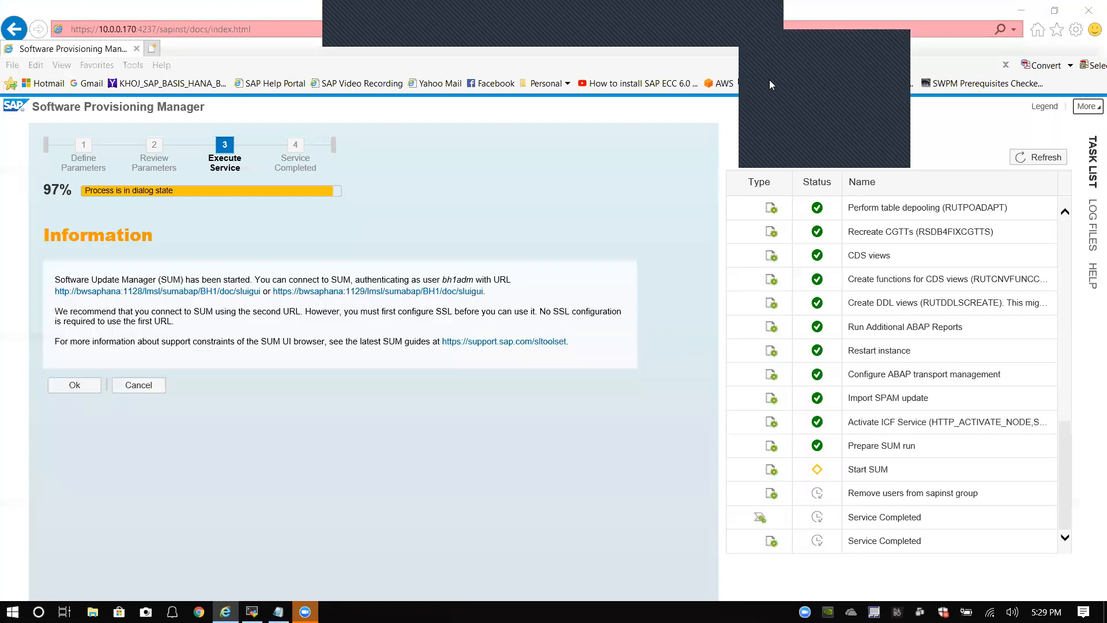
click(770, 80)
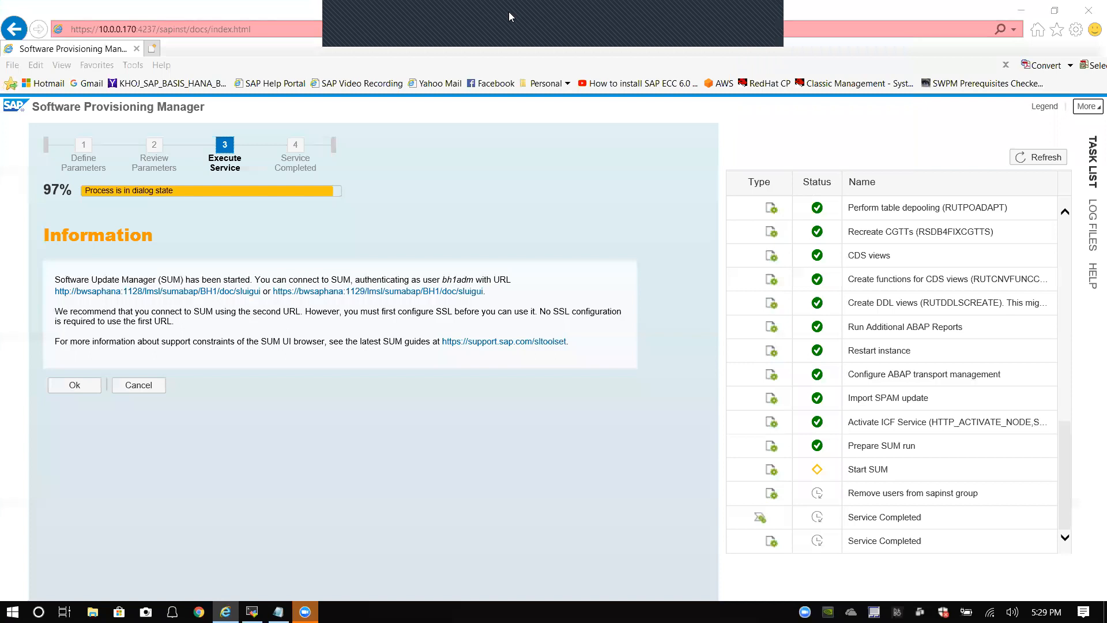
click(508, 13)
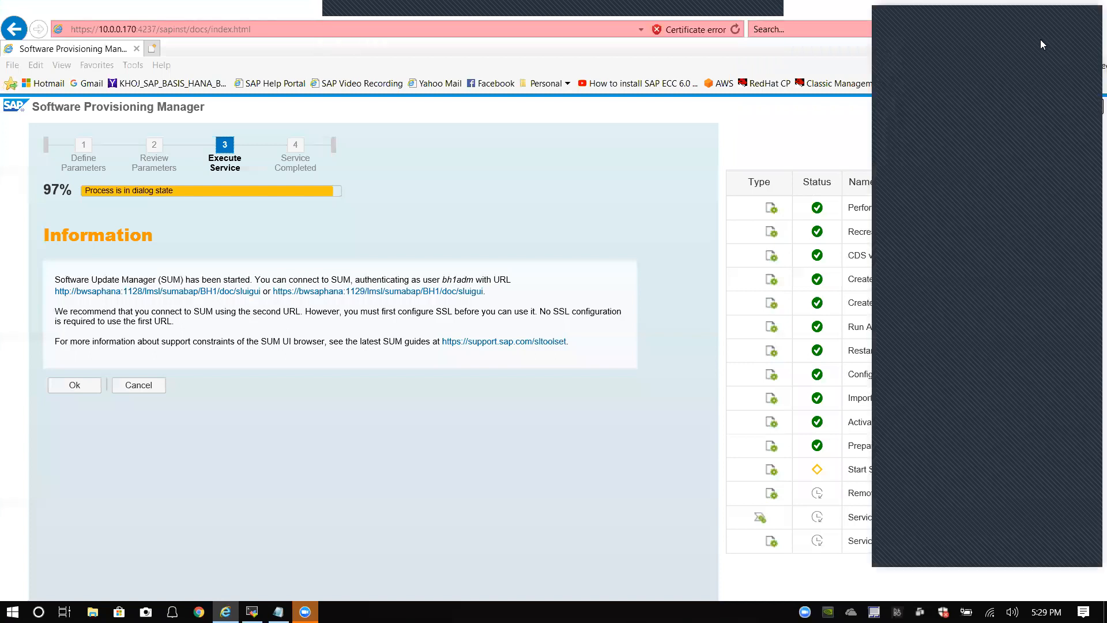
click(490, 163)
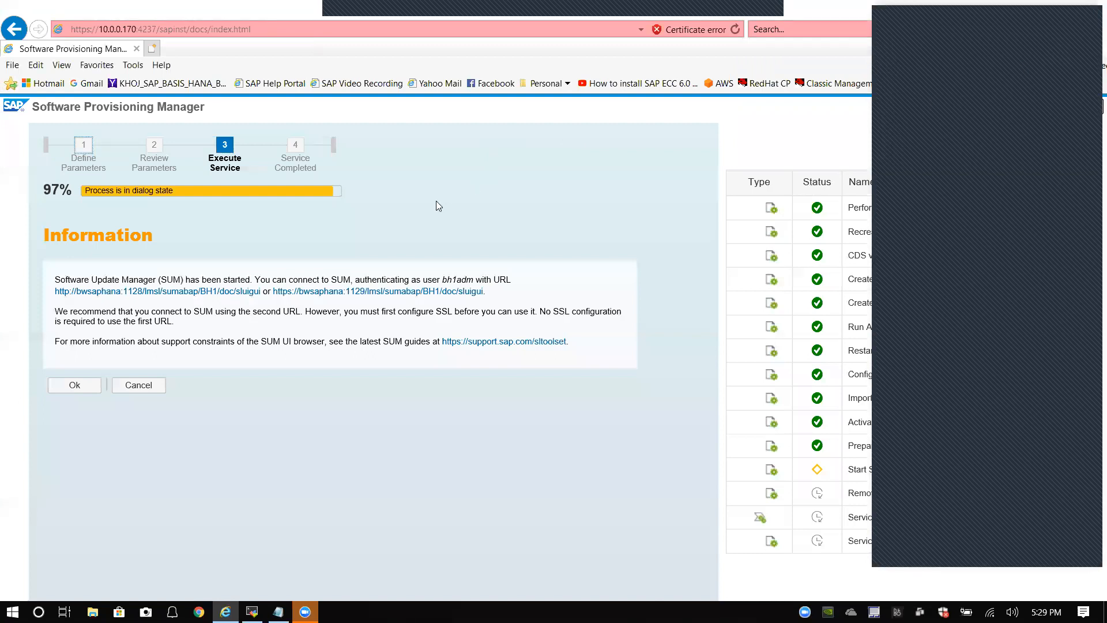
click(1010, 22)
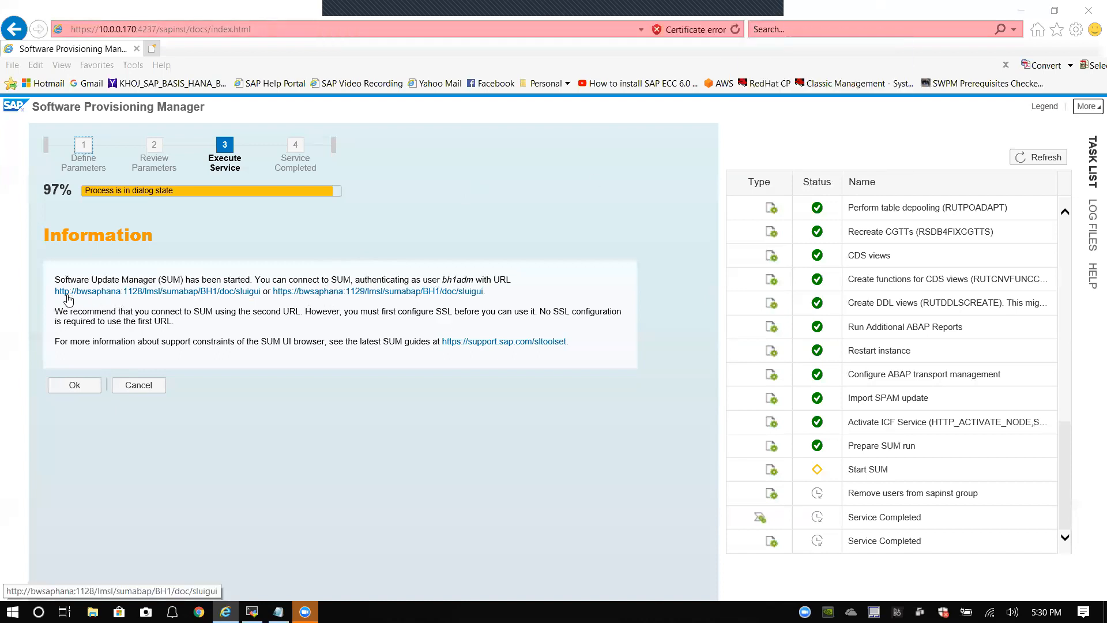
Step: Copy both SUM connection URLs from the Information notice
drag(488, 292, 58, 300)
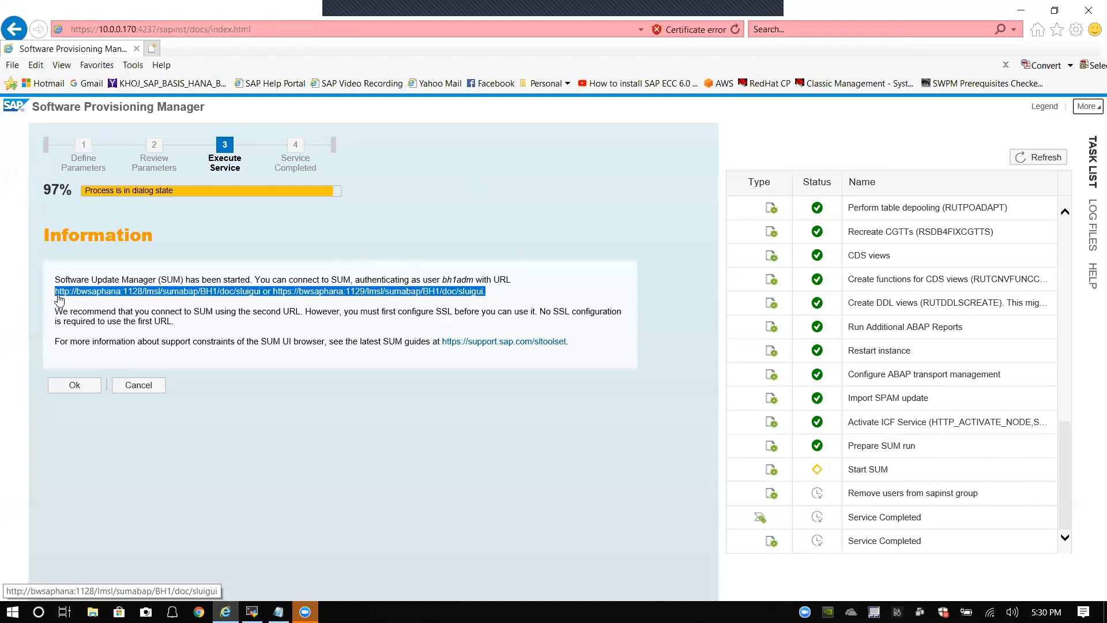
right_click(57, 299)
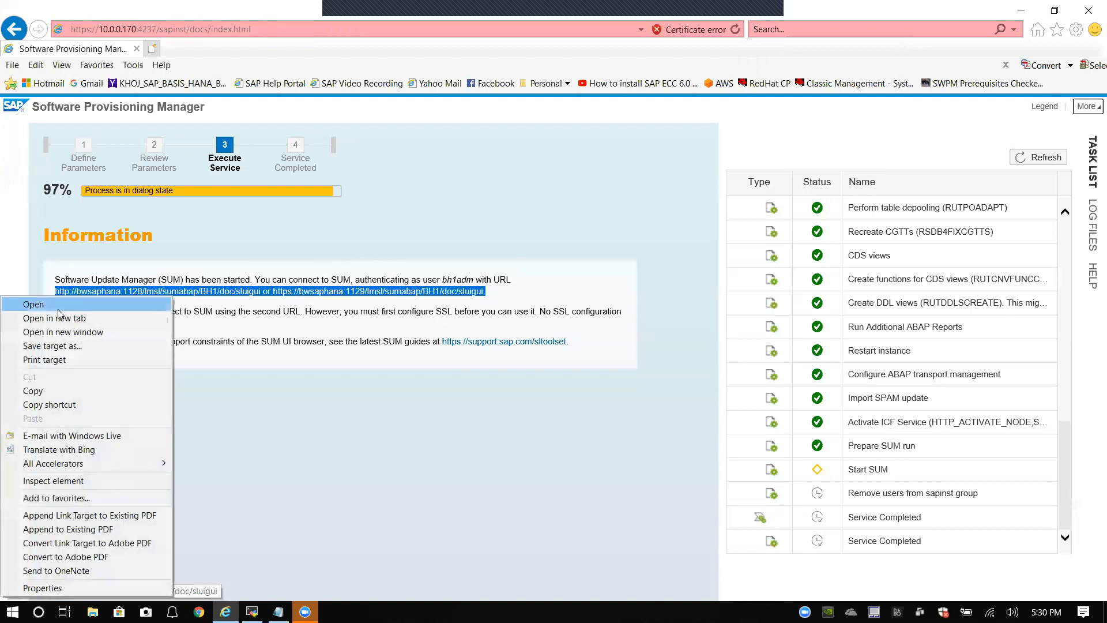
click(43, 391)
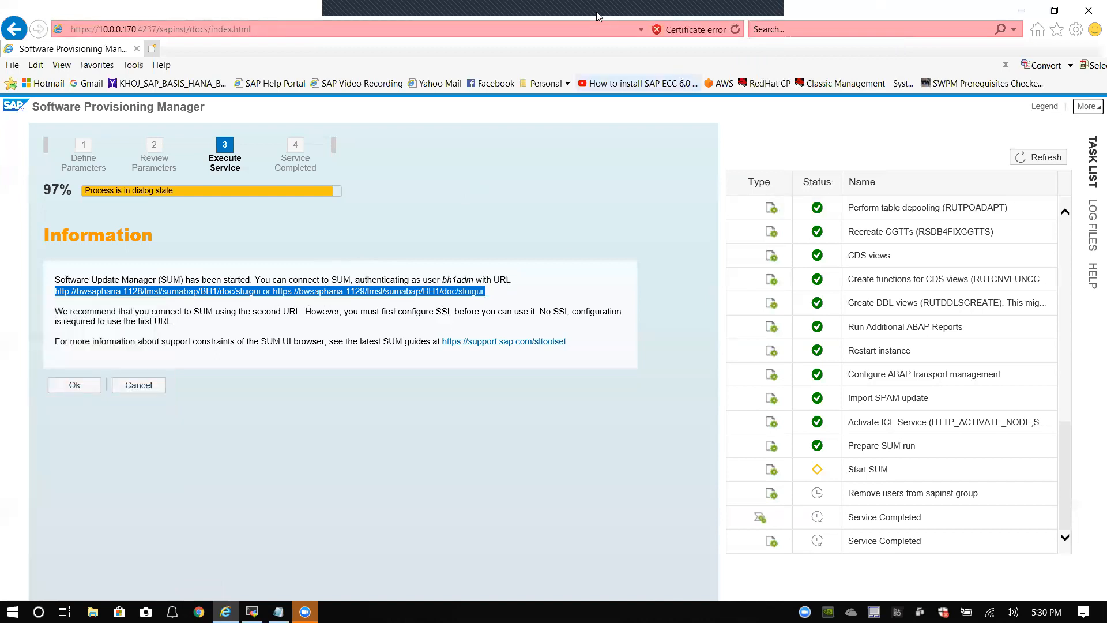
click(484, 16)
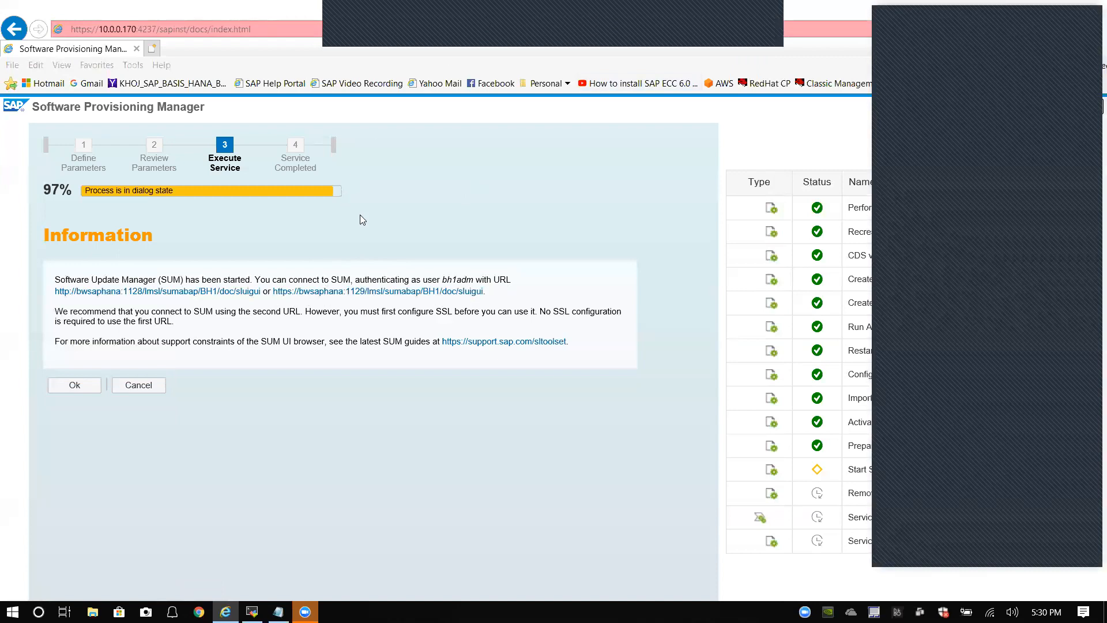
click(188, 486)
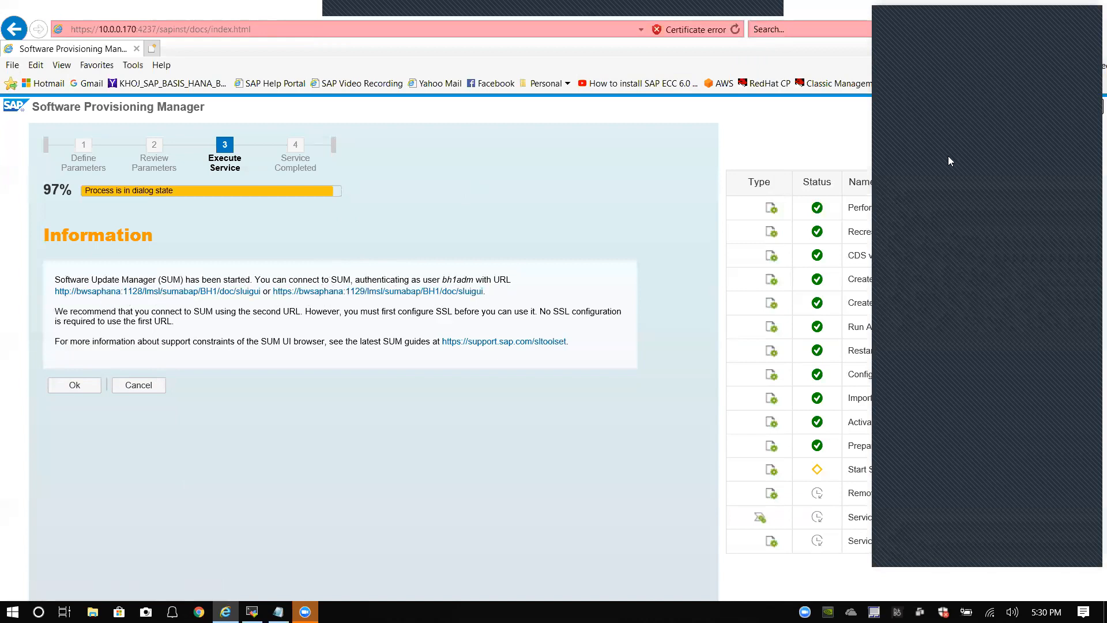
click(1007, 22)
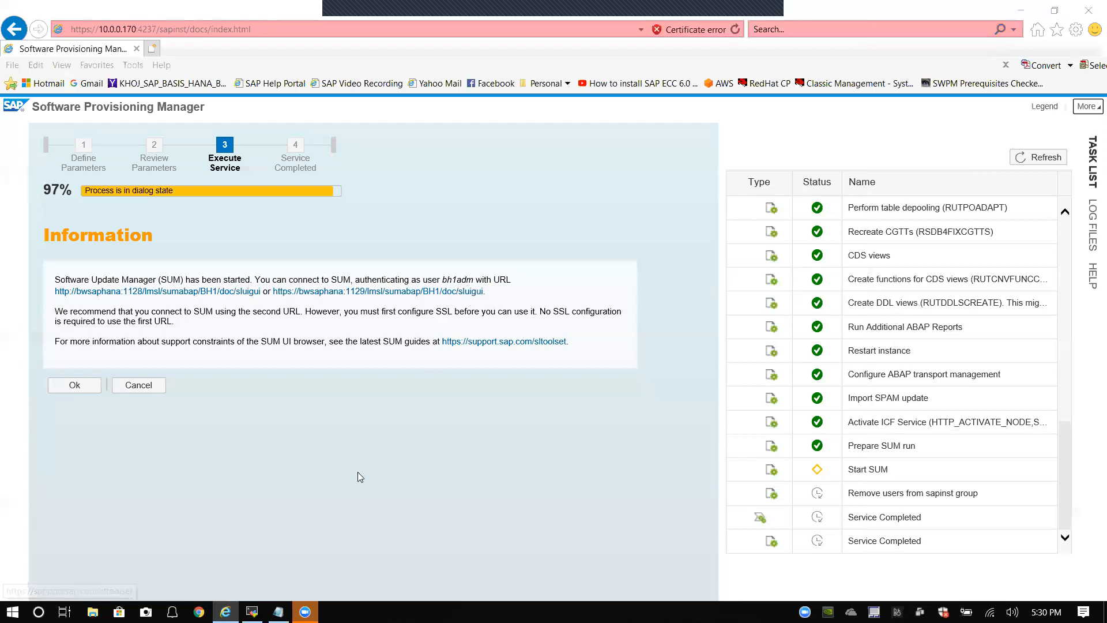
Step: Open the copied SUM URL in a new Internet Explorer window
right_click(225, 611)
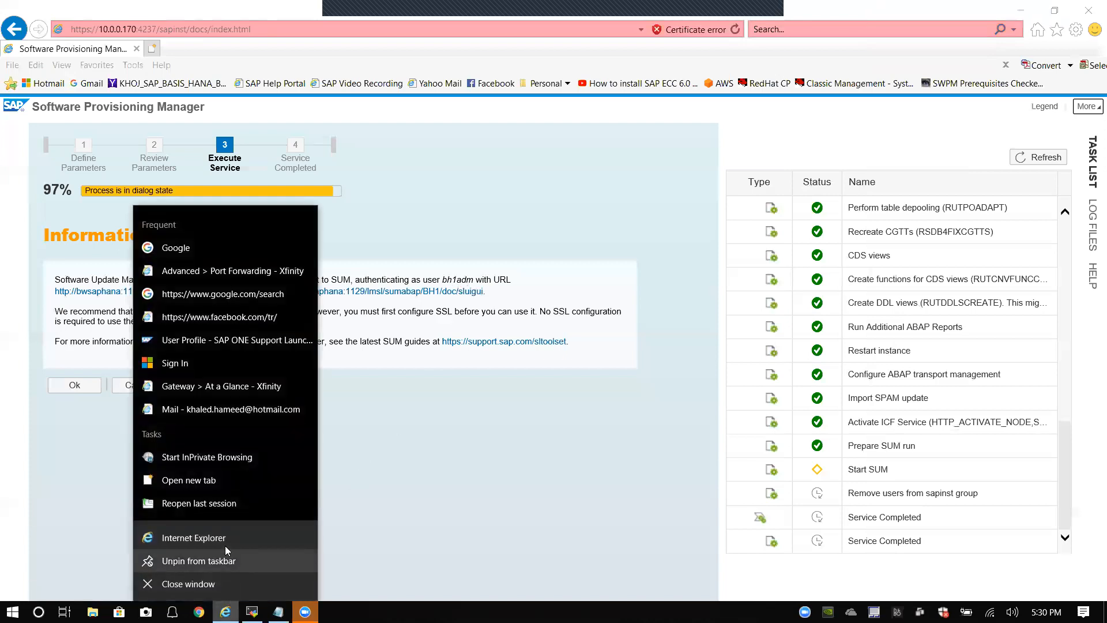
click(225, 540)
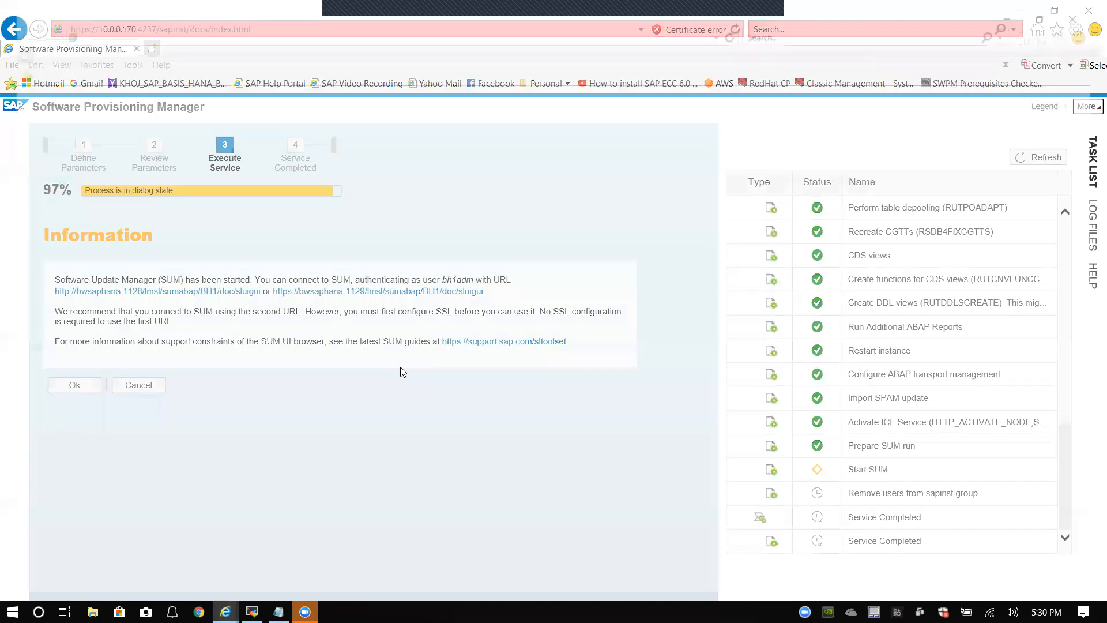
click(252, 33)
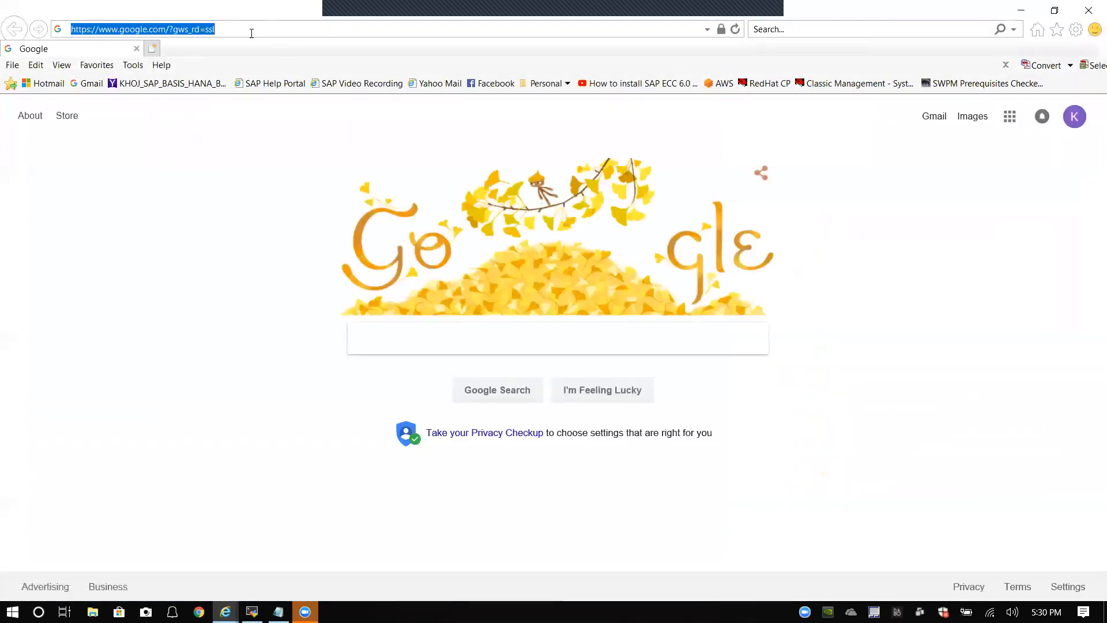
key(ctrl+v)
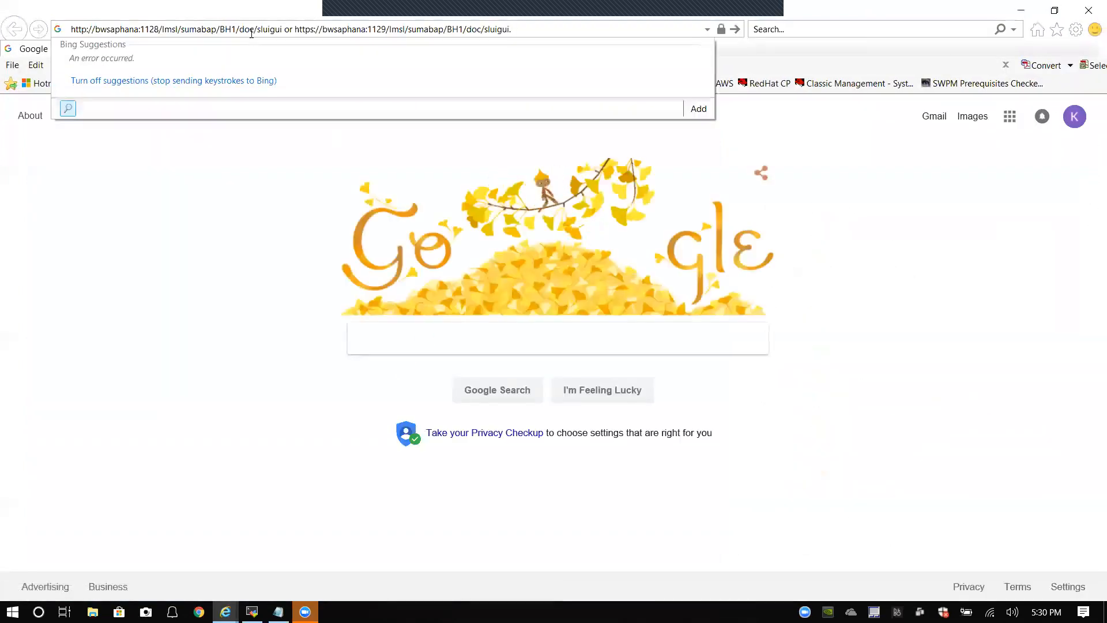
key(Return)
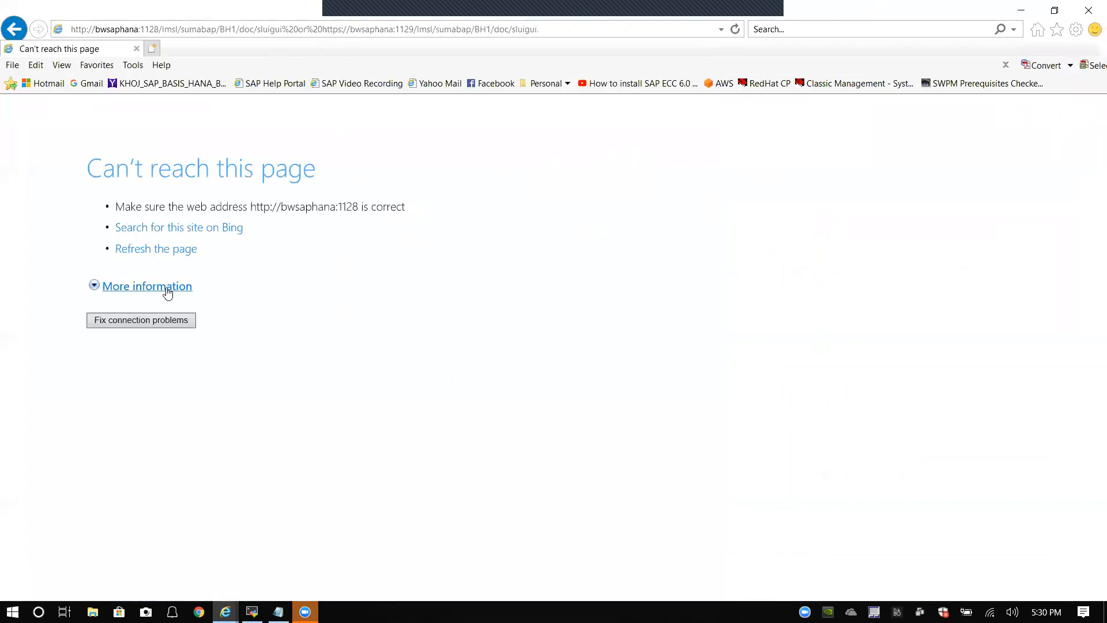
Step: Replace the unreachable host bwsaphana in the address with 10.0.0.170
click(147, 30)
click(140, 31)
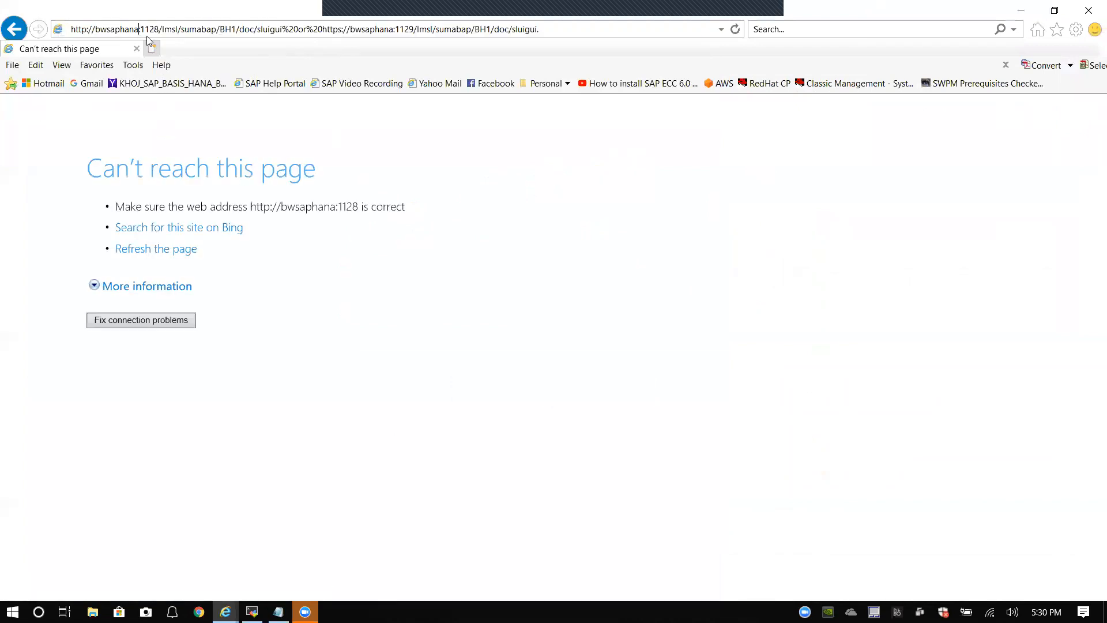
key(BackSpace)
key(BackSpace)
key(BackSpace)
key(BackSpace)
key(BackSpace)
key(BackSpace)
key(BackSpace)
key(BackSpace)
key(BackSpace)
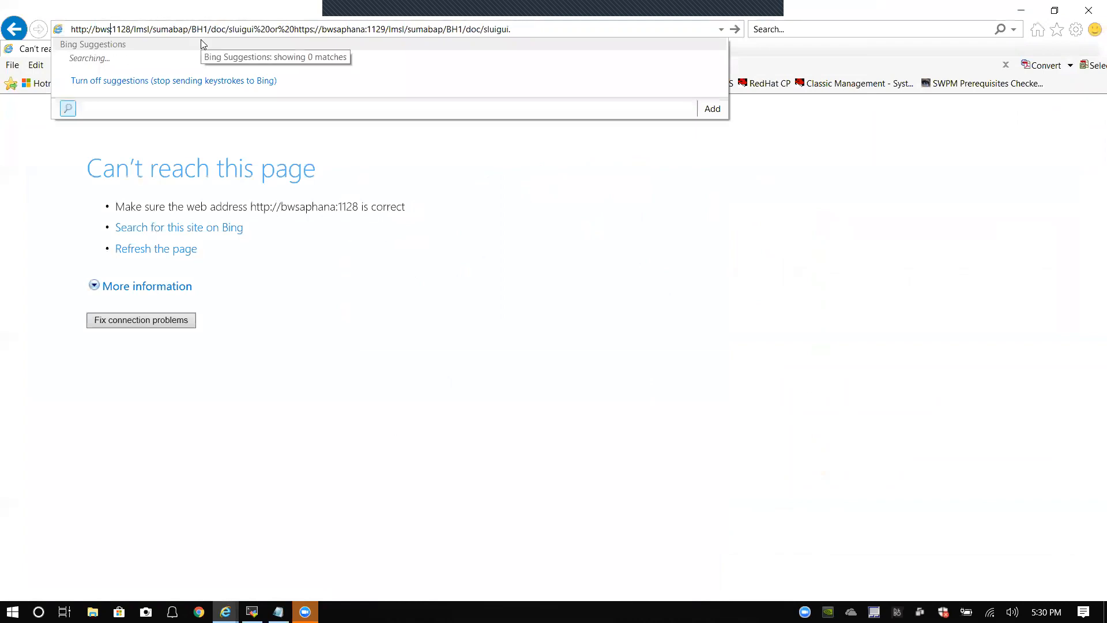
text(10.0.0.)
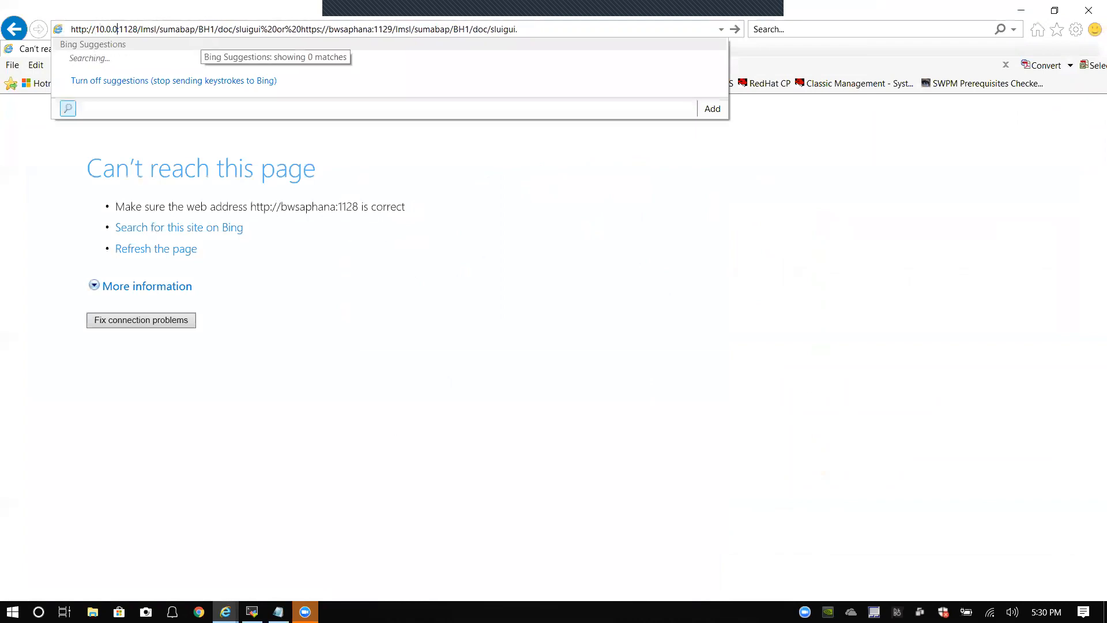
text(170)
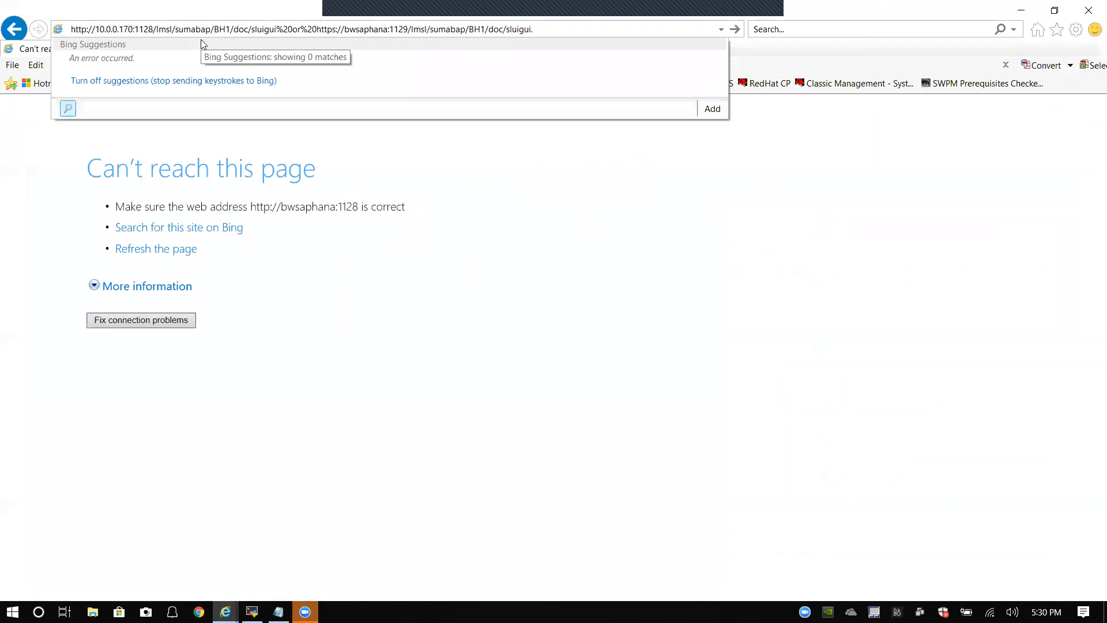
Step: Load the SUM address at 10.0.0.170:1128 and sign in with the admin user name and password
key(Return)
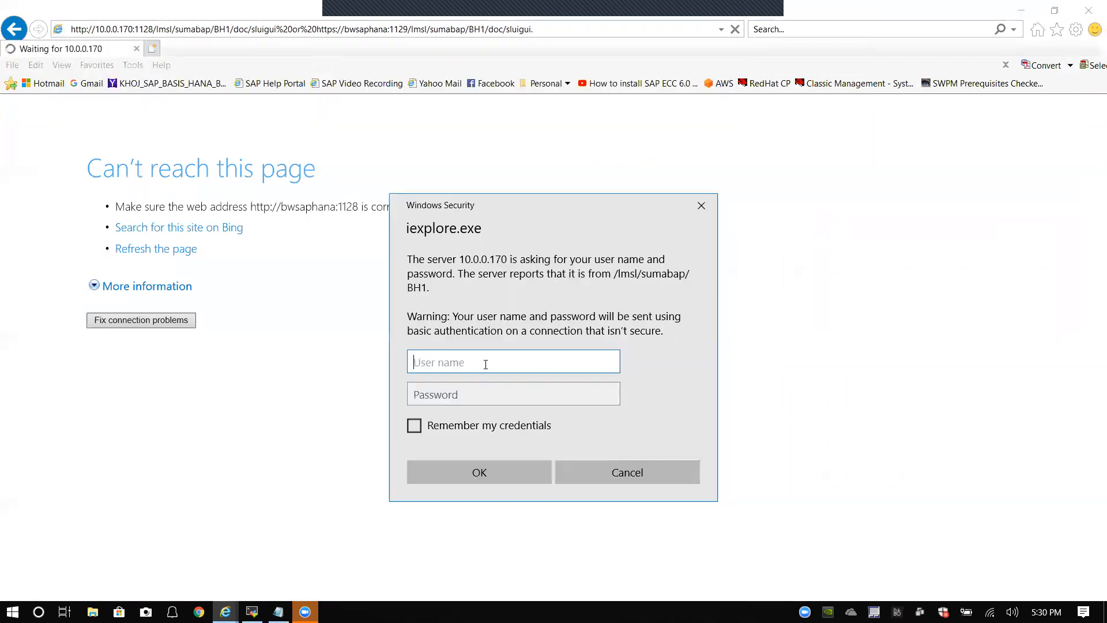
text(bh2)
key(Tab)
text(•)
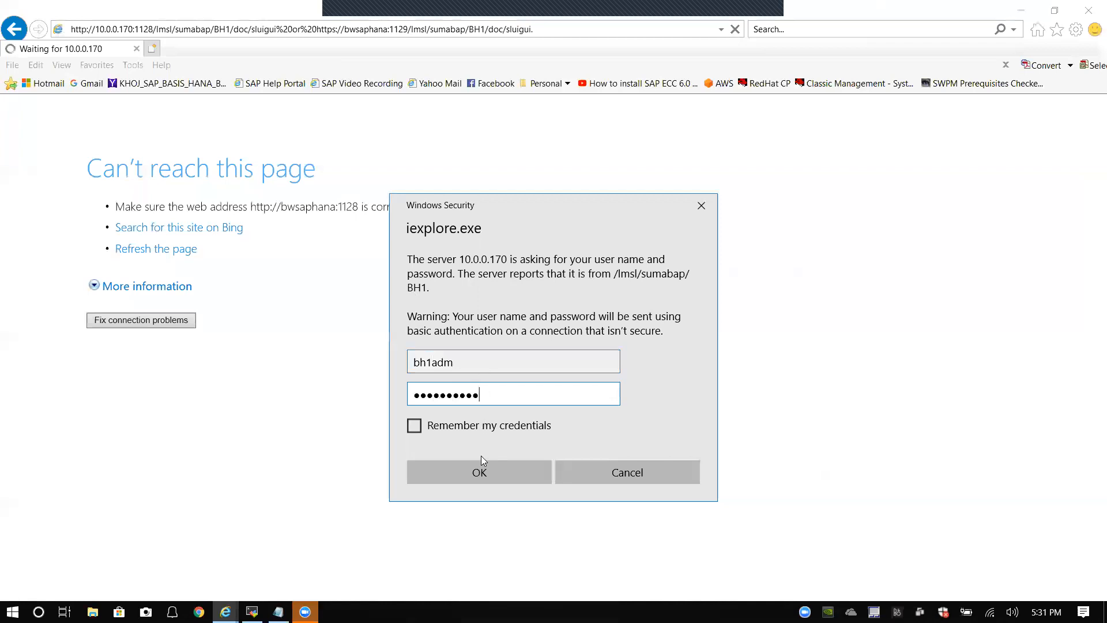
click(482, 473)
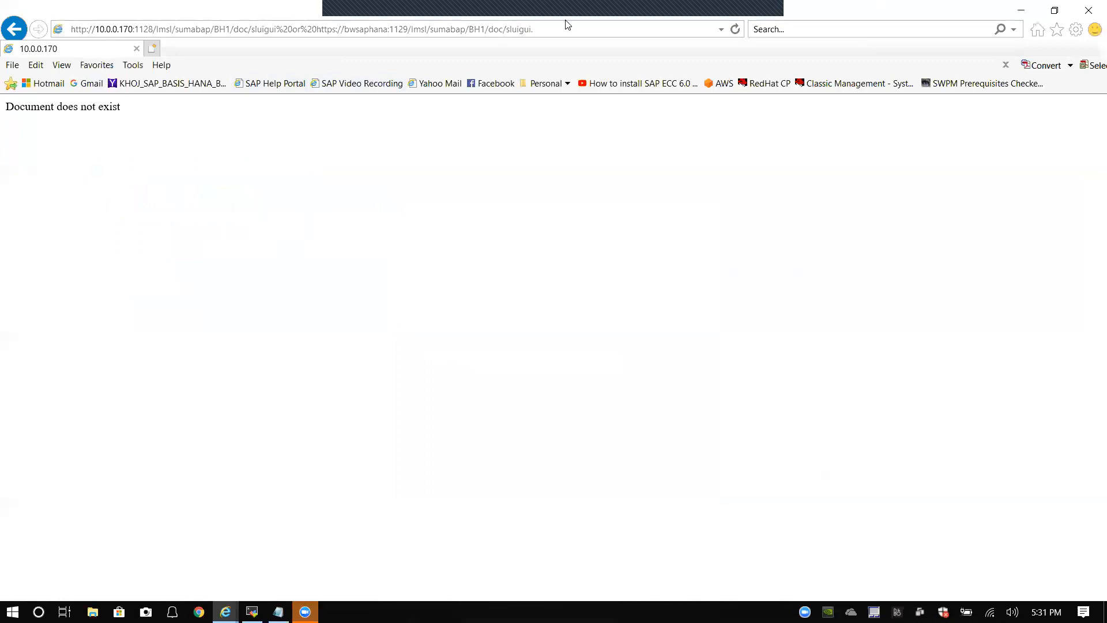
click(750, 22)
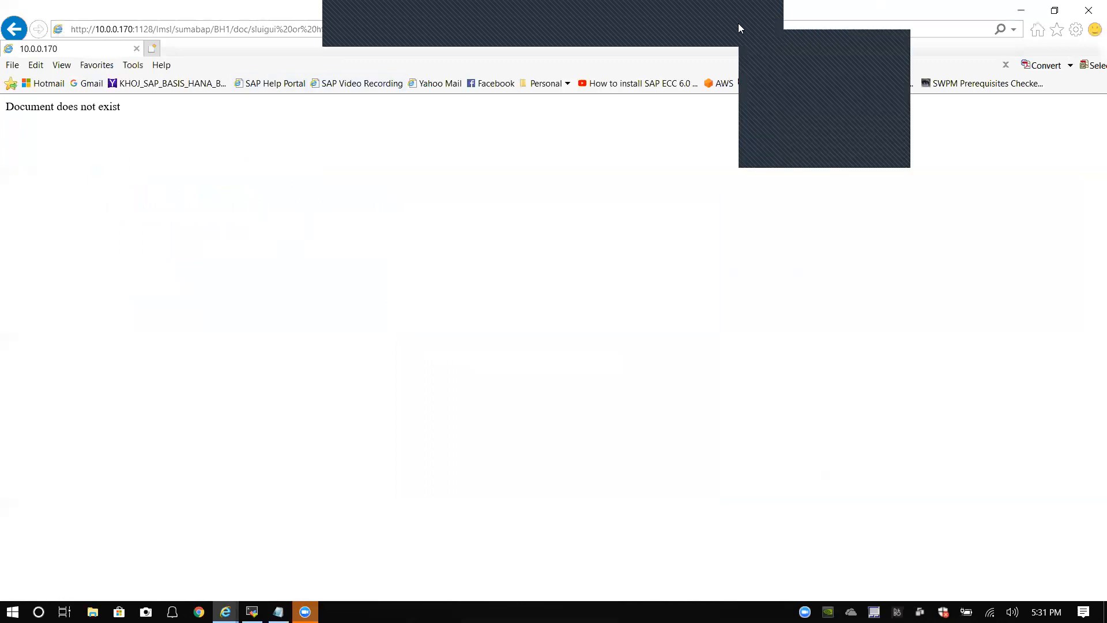
Step: Confirm the SWPM dialog step with Ok, minimize the SUM window, and show the task list
click(771, 84)
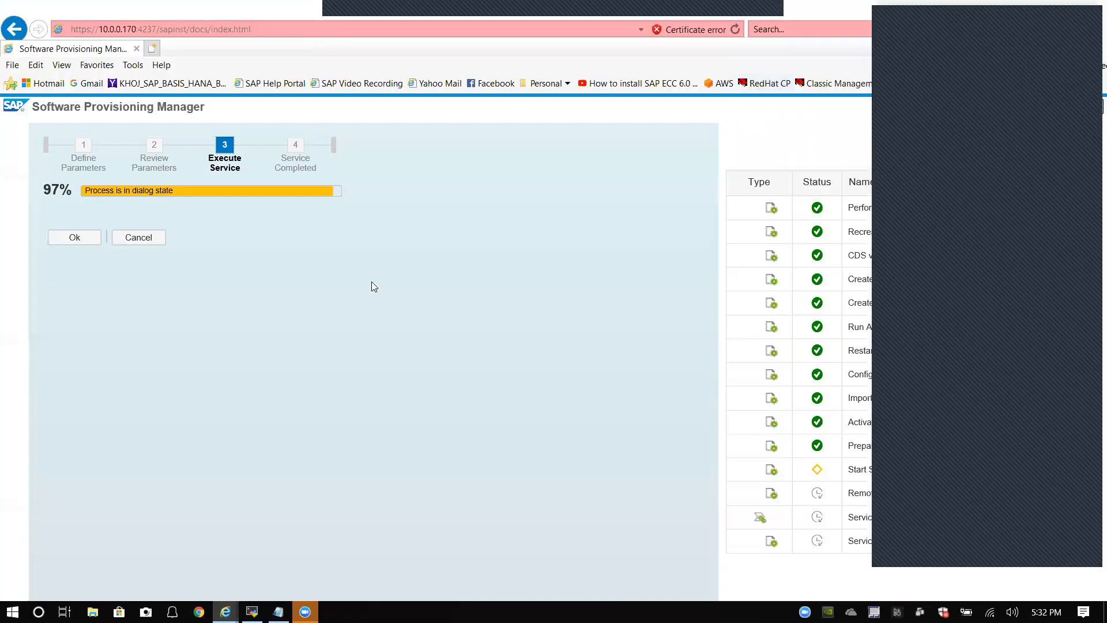
click(1020, 17)
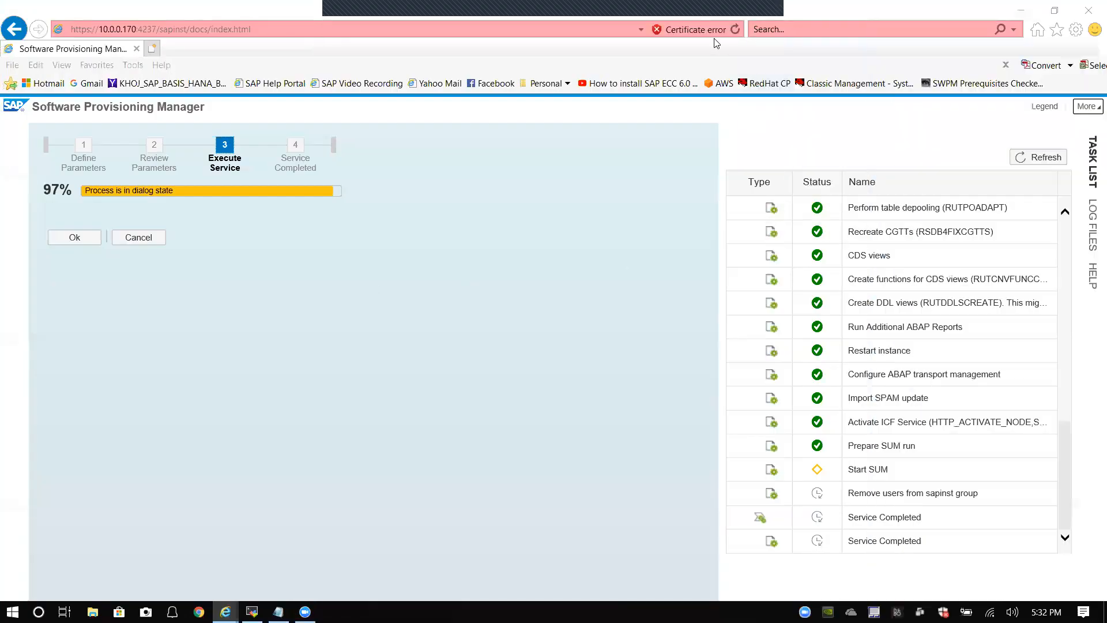
click(736, 28)
click(736, 28)
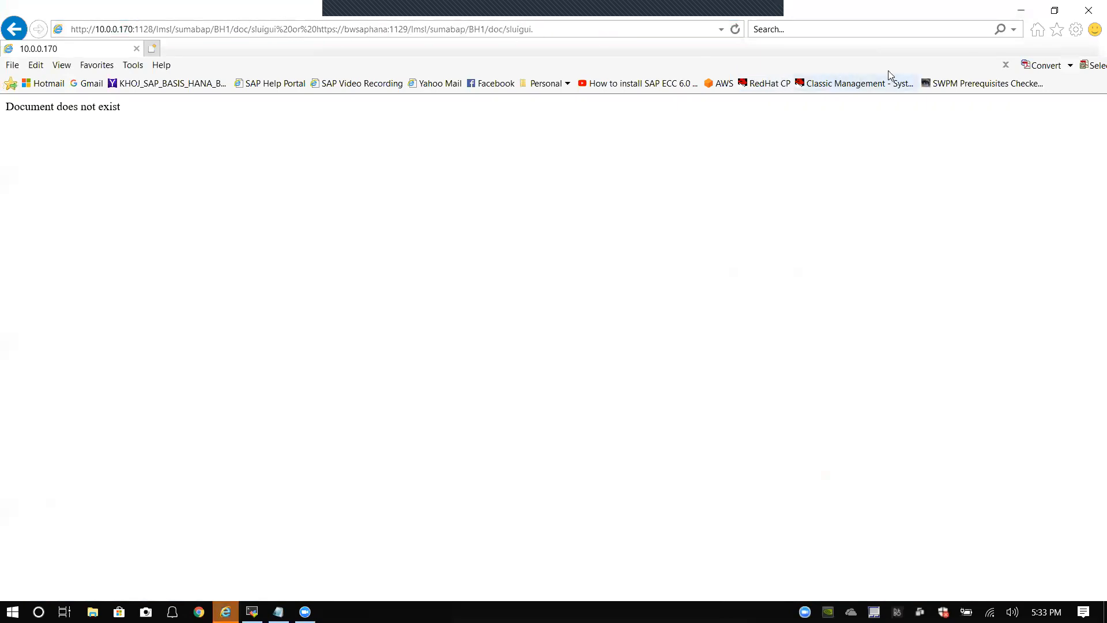
click(1021, 11)
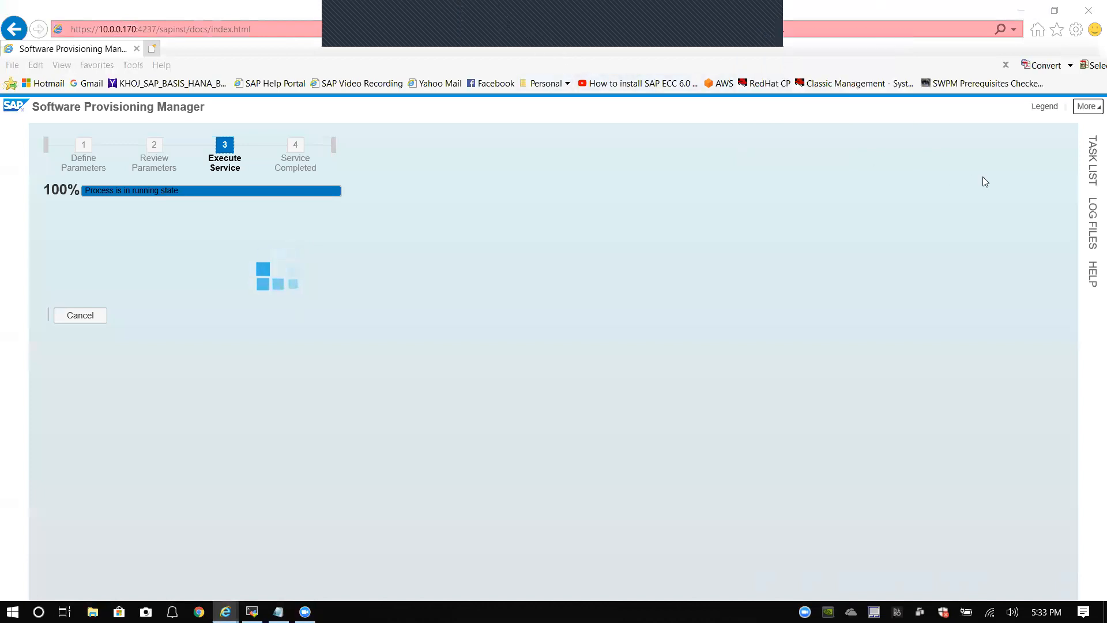
click(1085, 165)
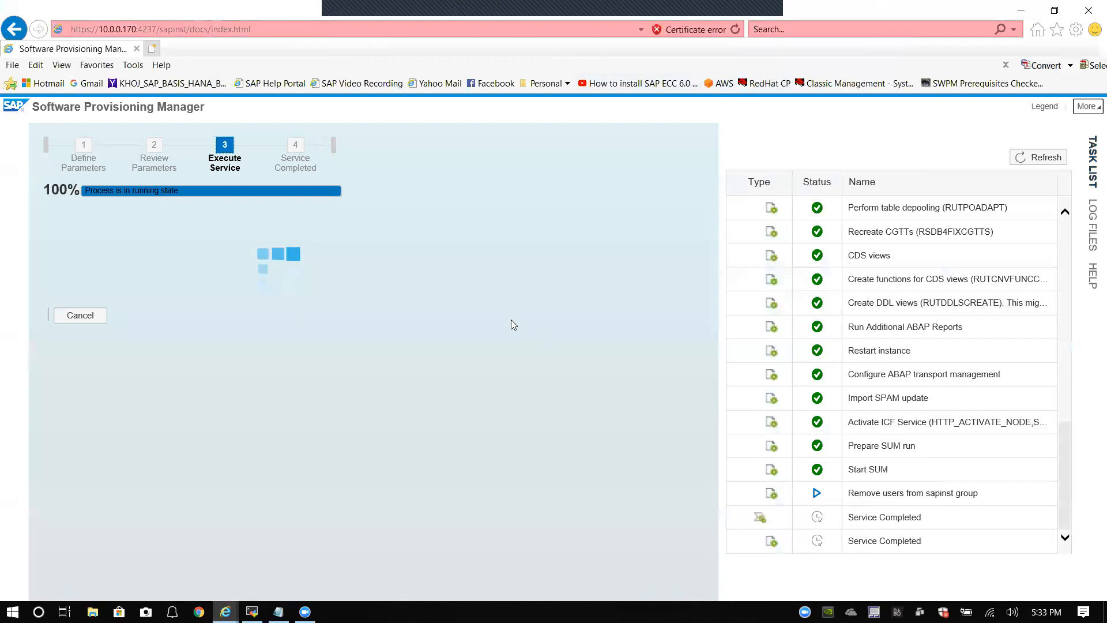
mouse_move(226, 611)
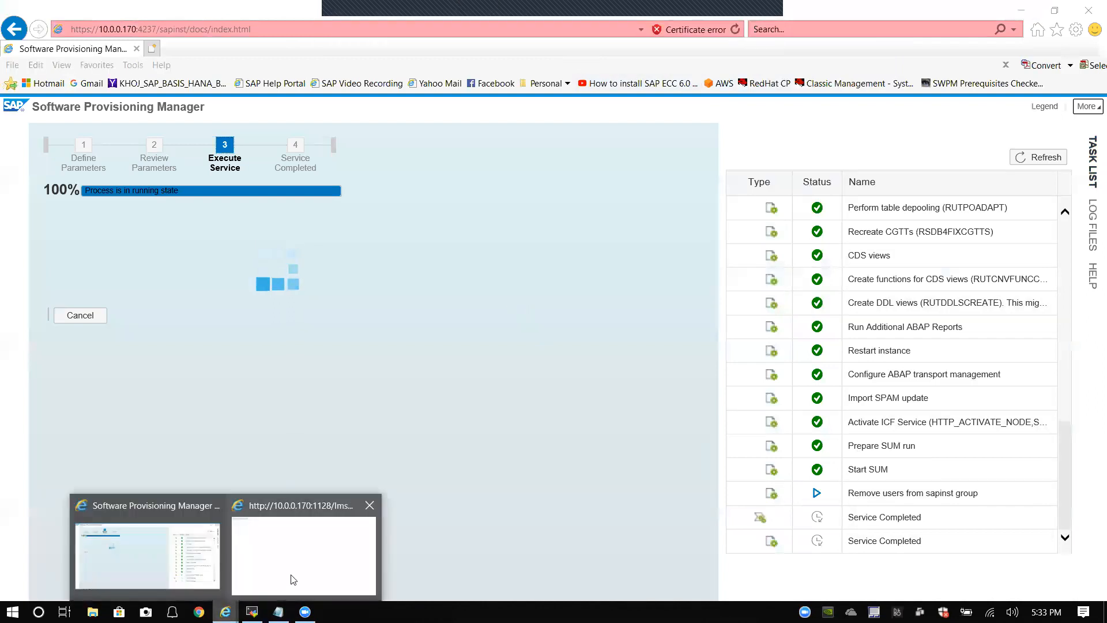
click(292, 577)
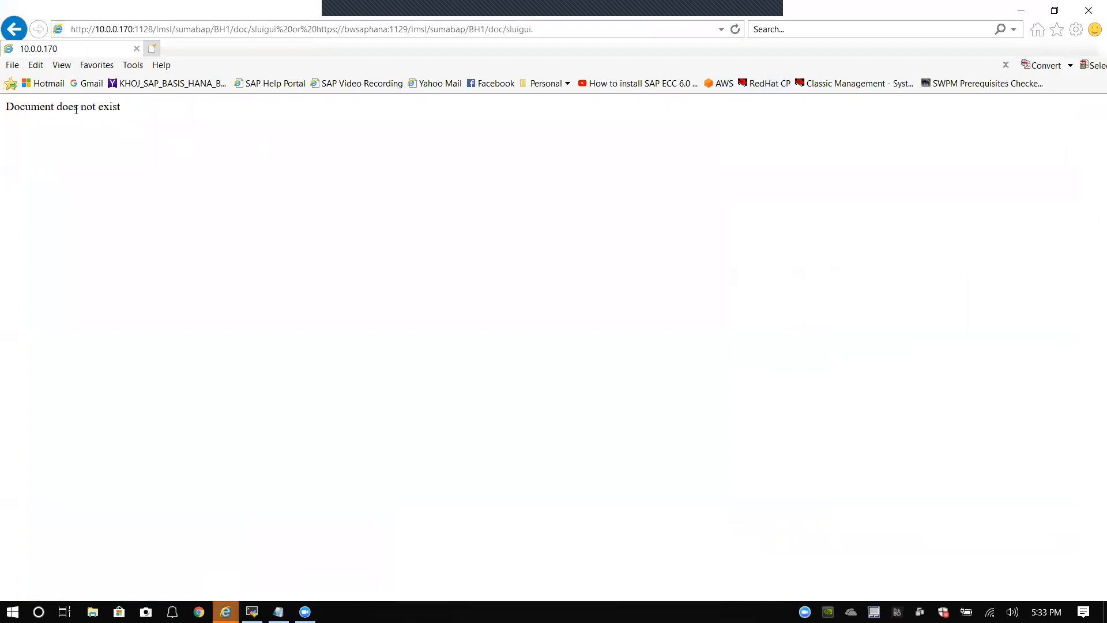
triple_click(95, 117)
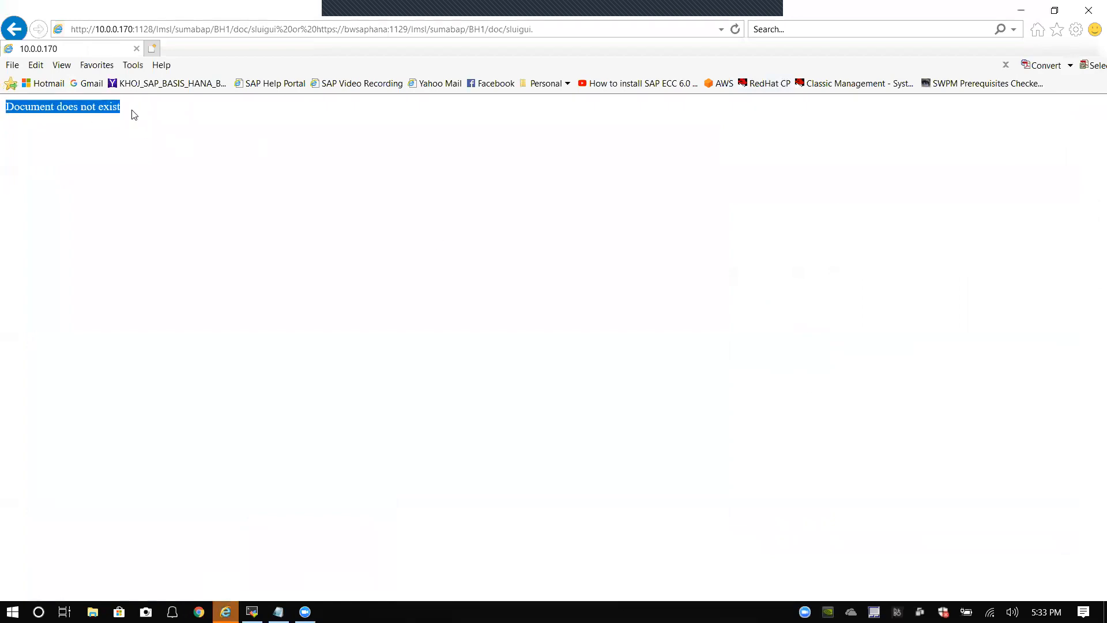
click(133, 115)
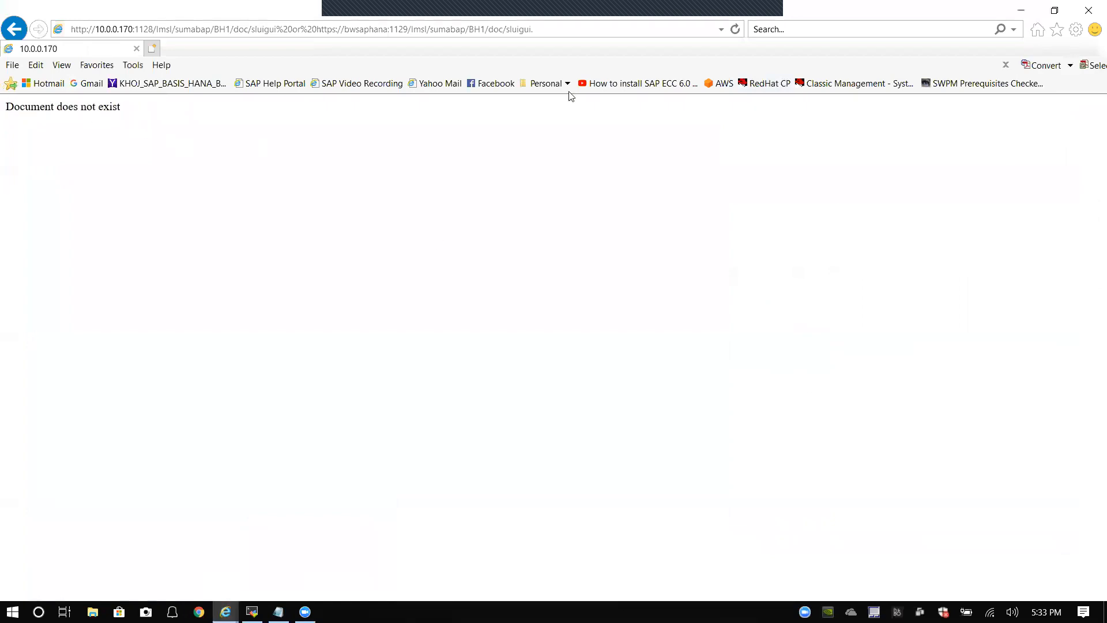
click(1020, 13)
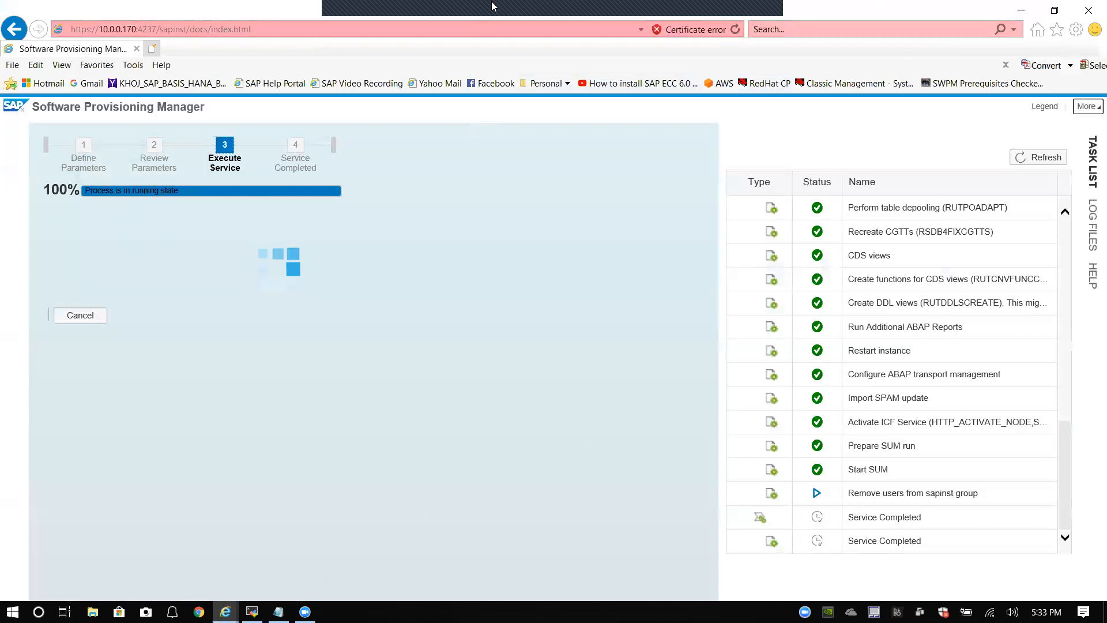
mouse_move(576, 23)
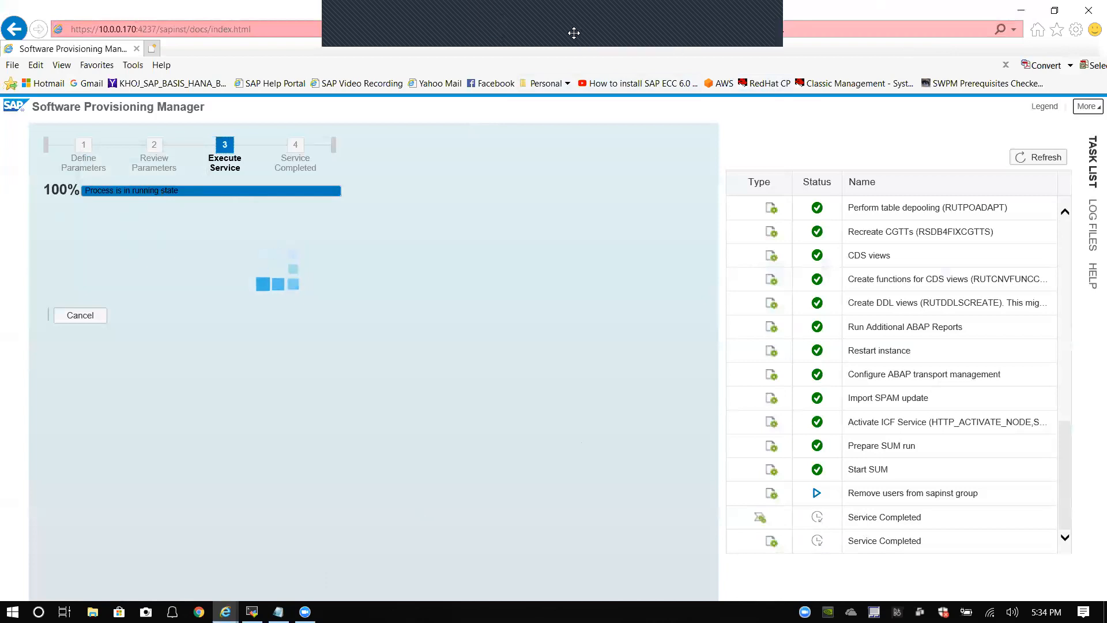
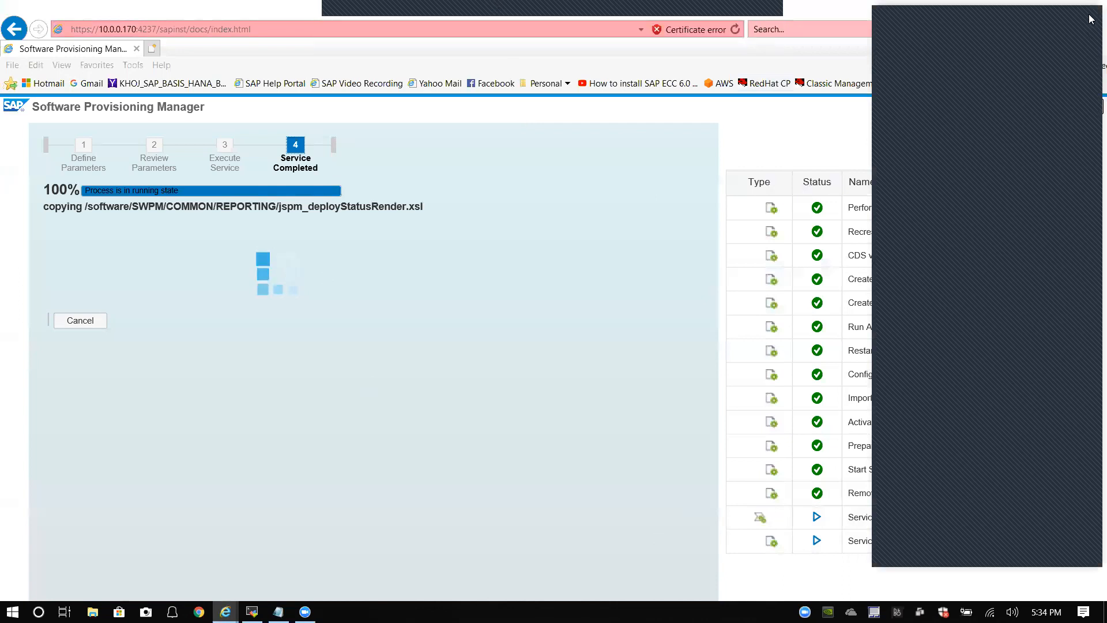
Step: Refresh the SWPM task list until the NetWeaver 7.5 ABAP on HANA installation reaches 100%
click(1011, 14)
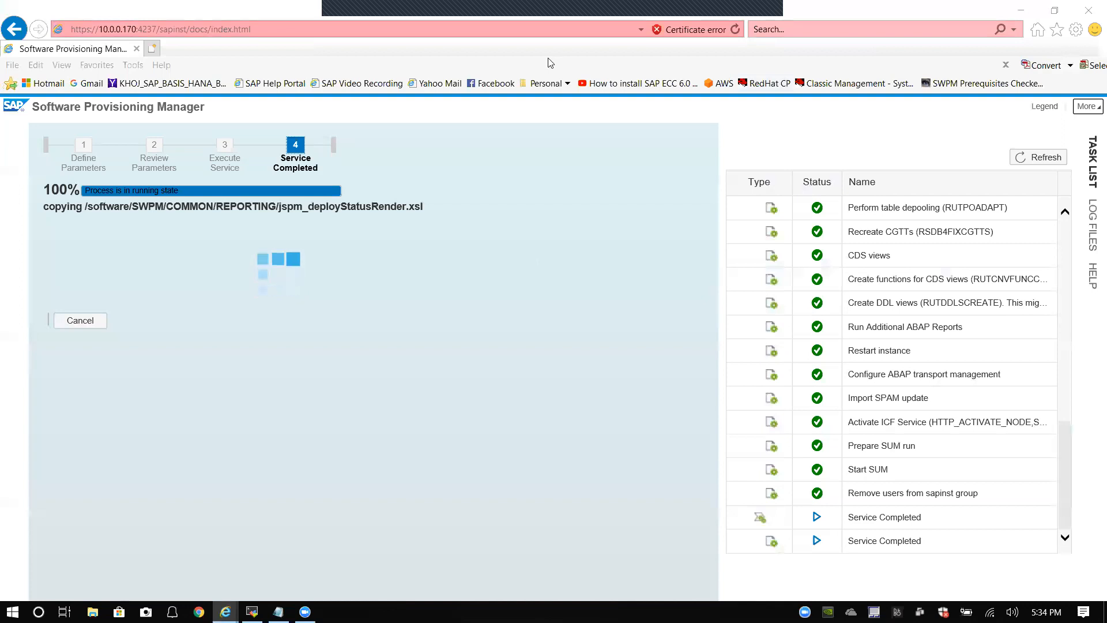
click(503, 13)
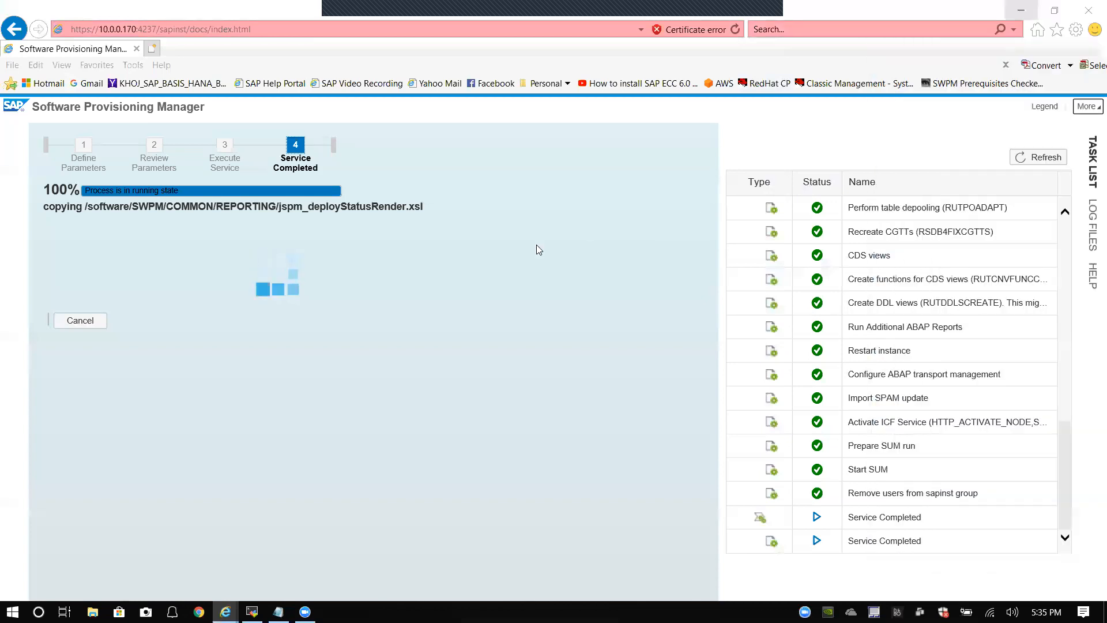
click(1030, 164)
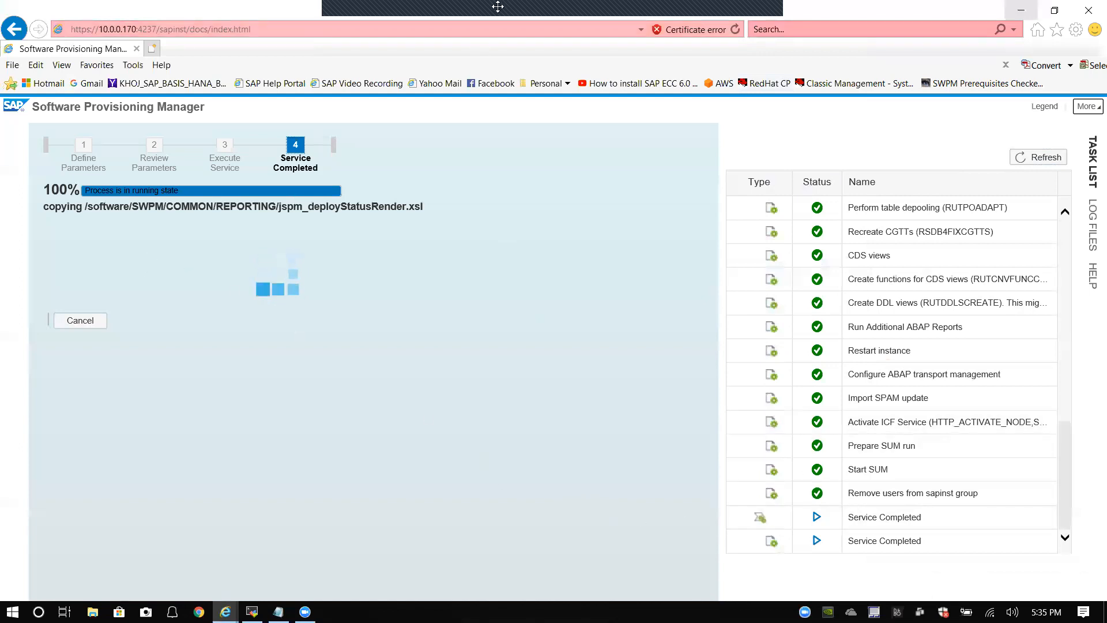
click(753, 21)
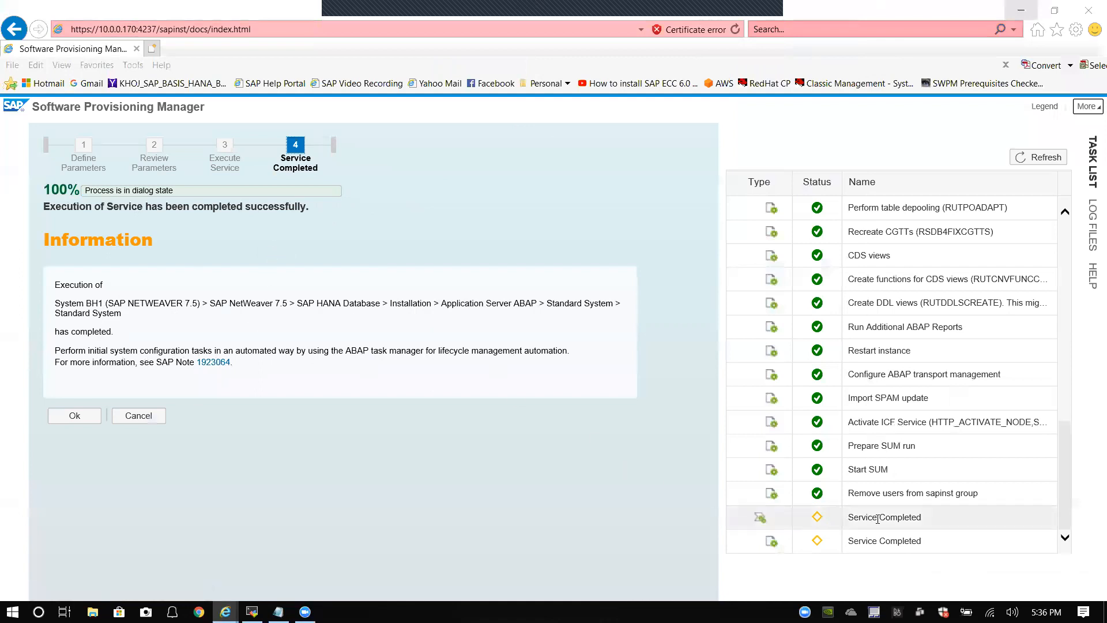
Step: Refresh the task status and acknowledge the successful-completion Information box with Ok
click(1058, 155)
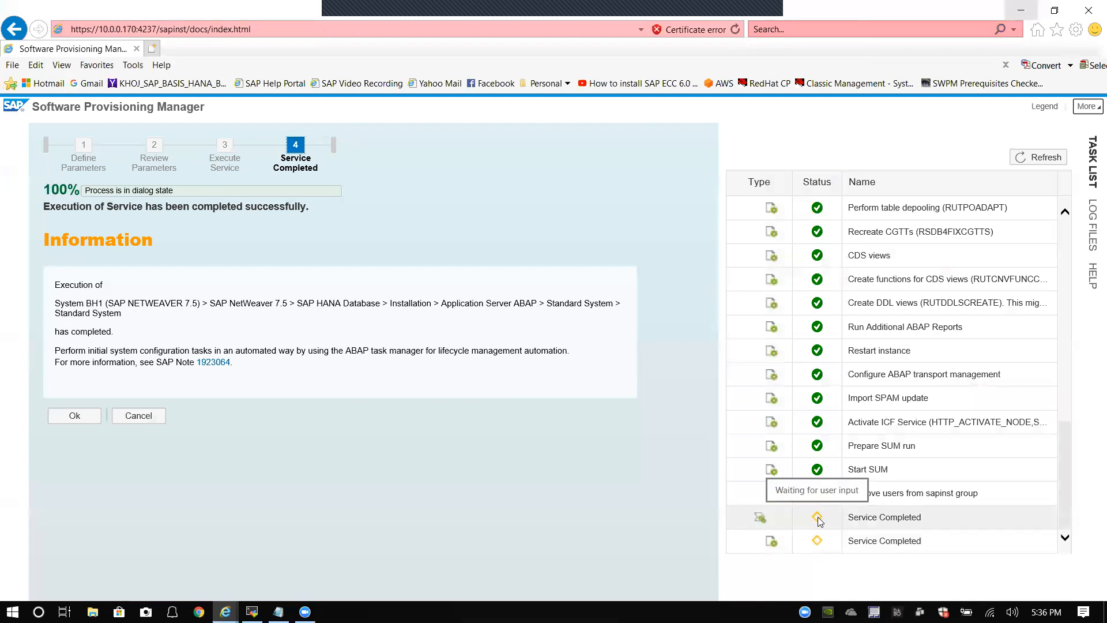
click(75, 416)
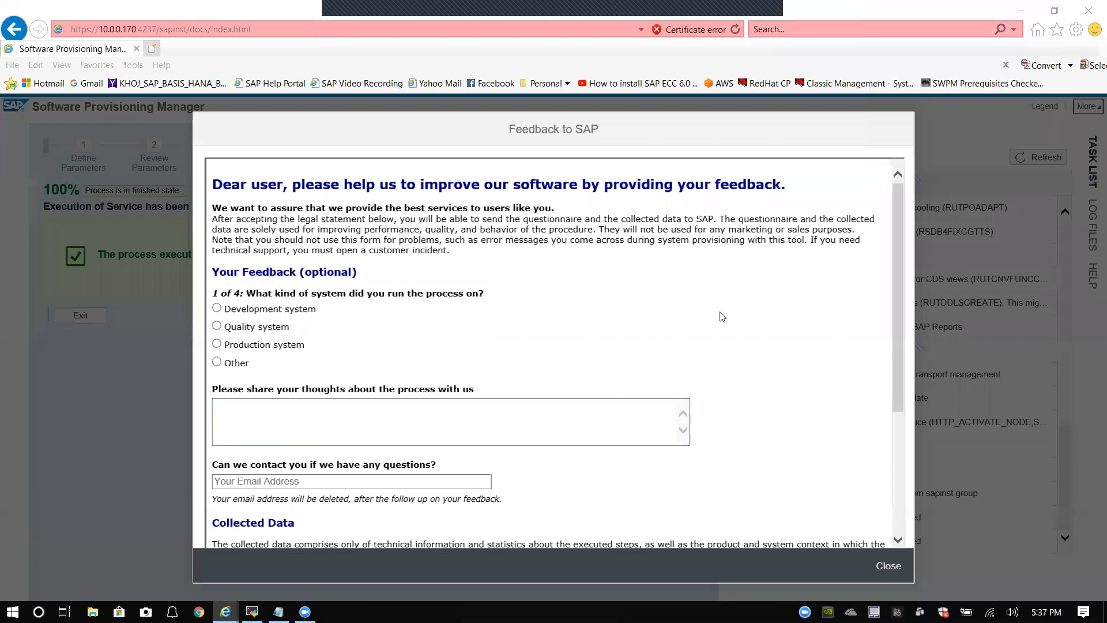
Step: Close the Feedback to SAP form without sending, exit SWPM, and close Internet Explorer
scroll(721, 314, down, 3)
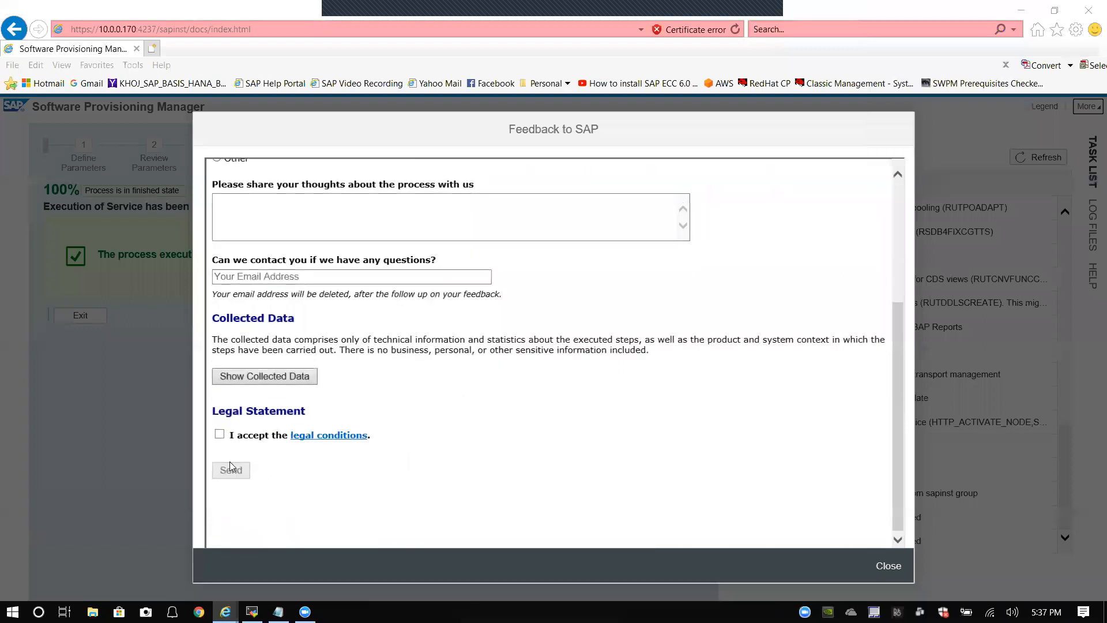
click(889, 567)
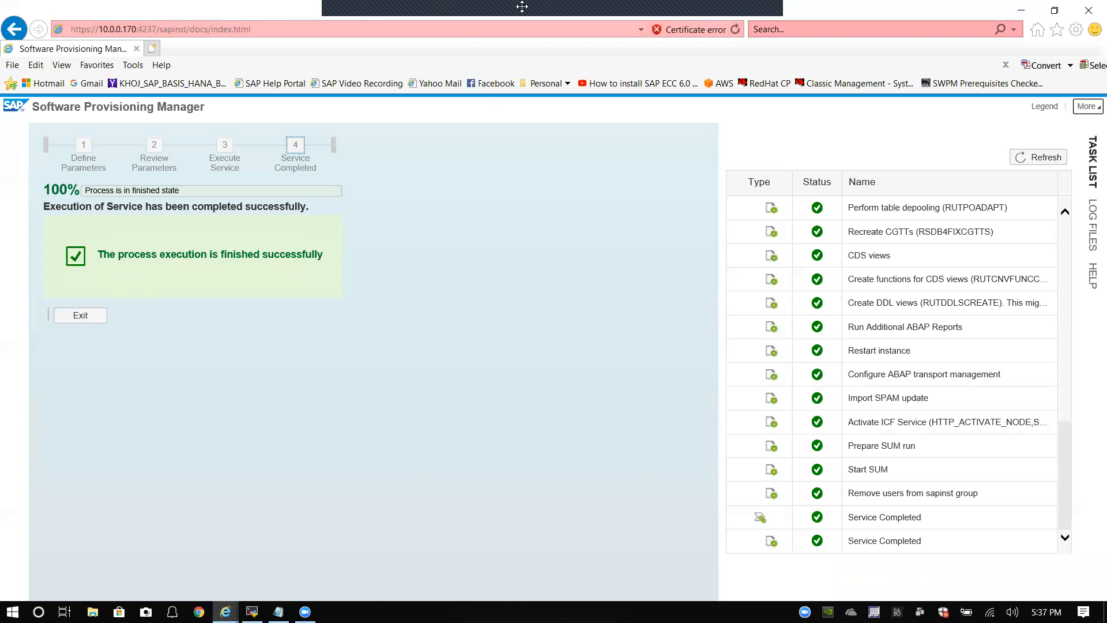
mouse_move(506, 5)
click(766, 17)
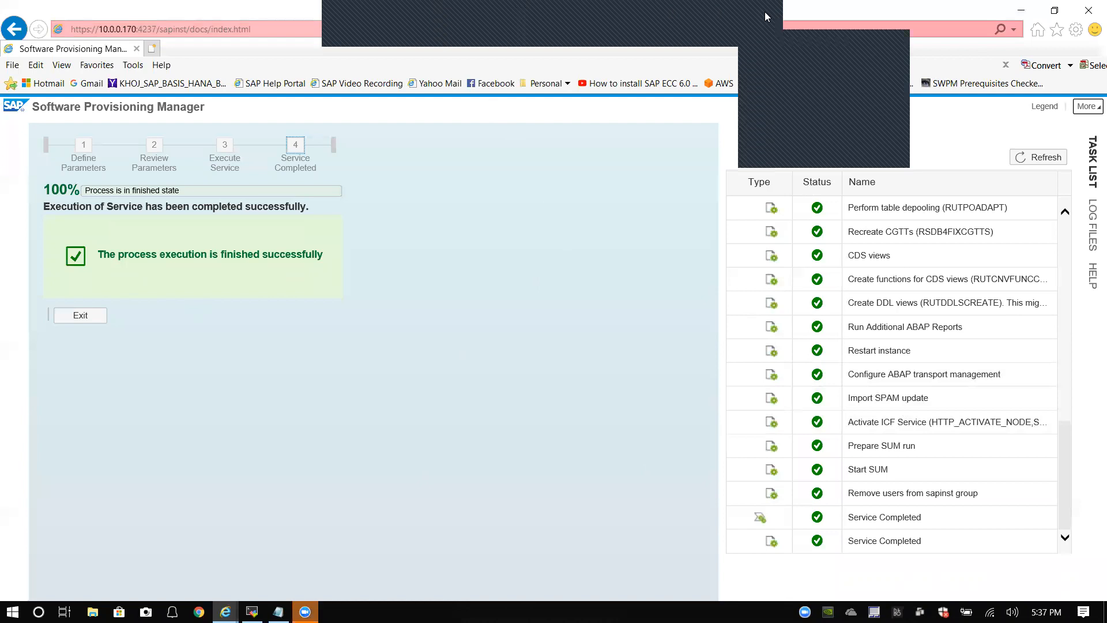
click(68, 269)
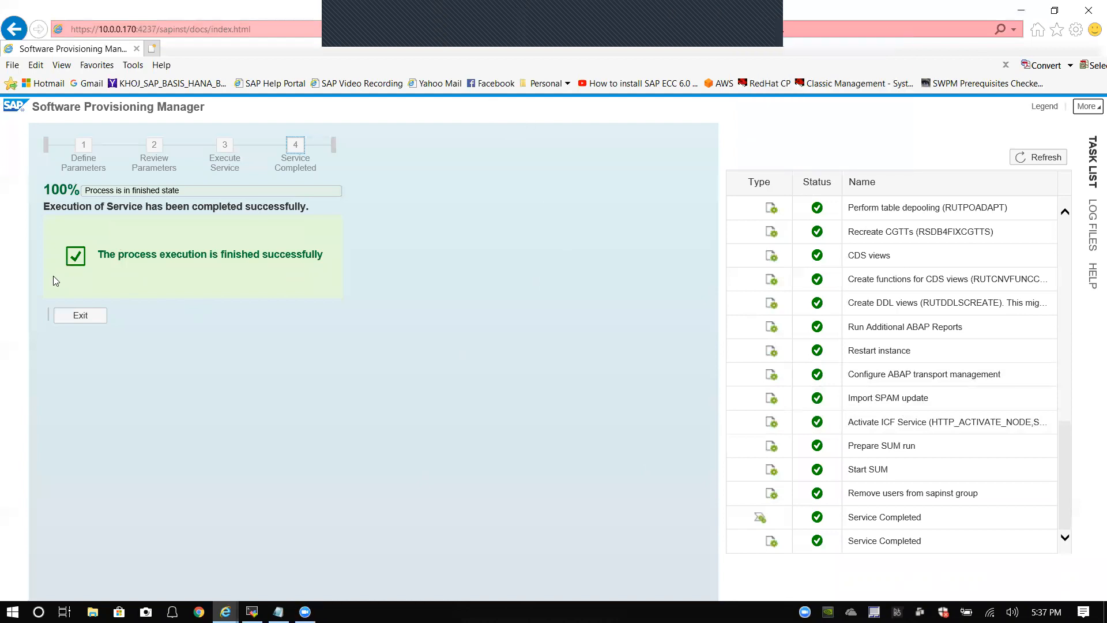
click(81, 316)
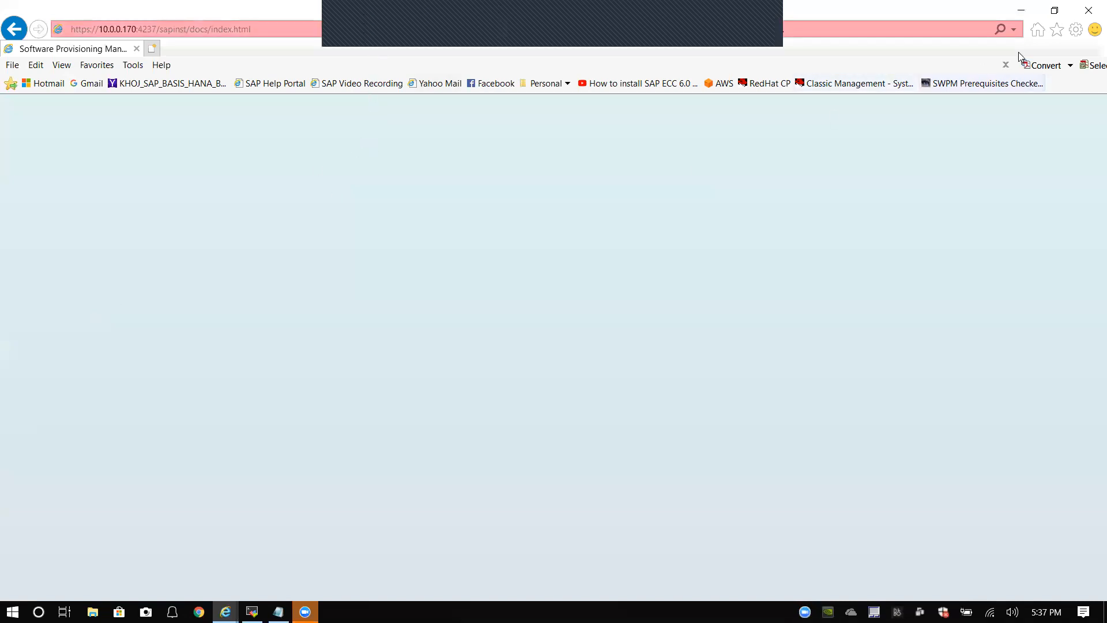
click(1087, 12)
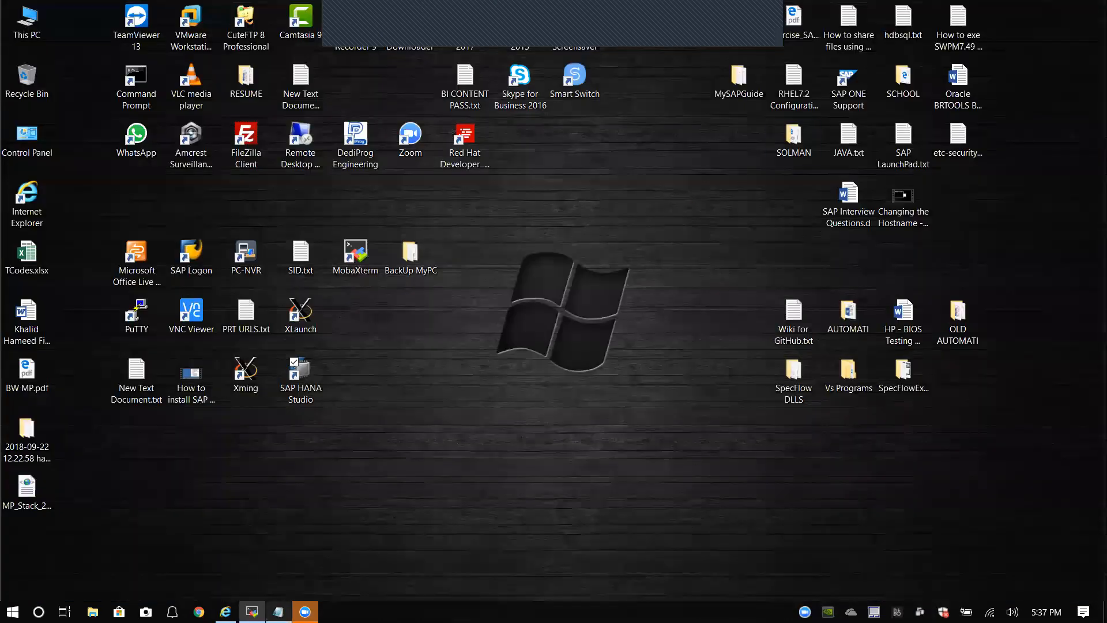
click(251, 611)
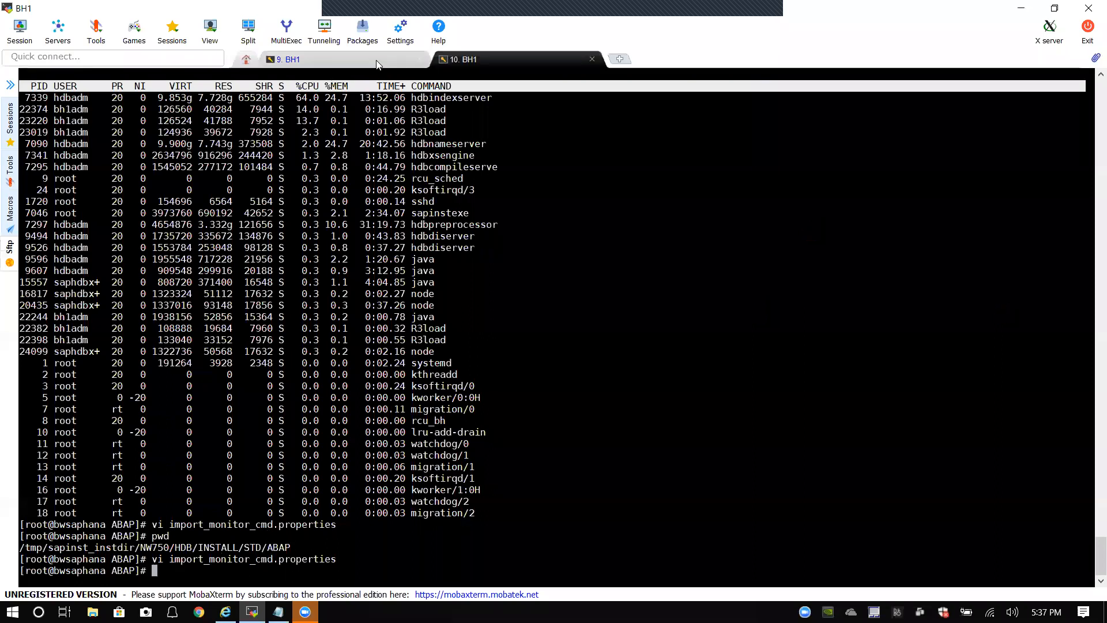
click(378, 60)
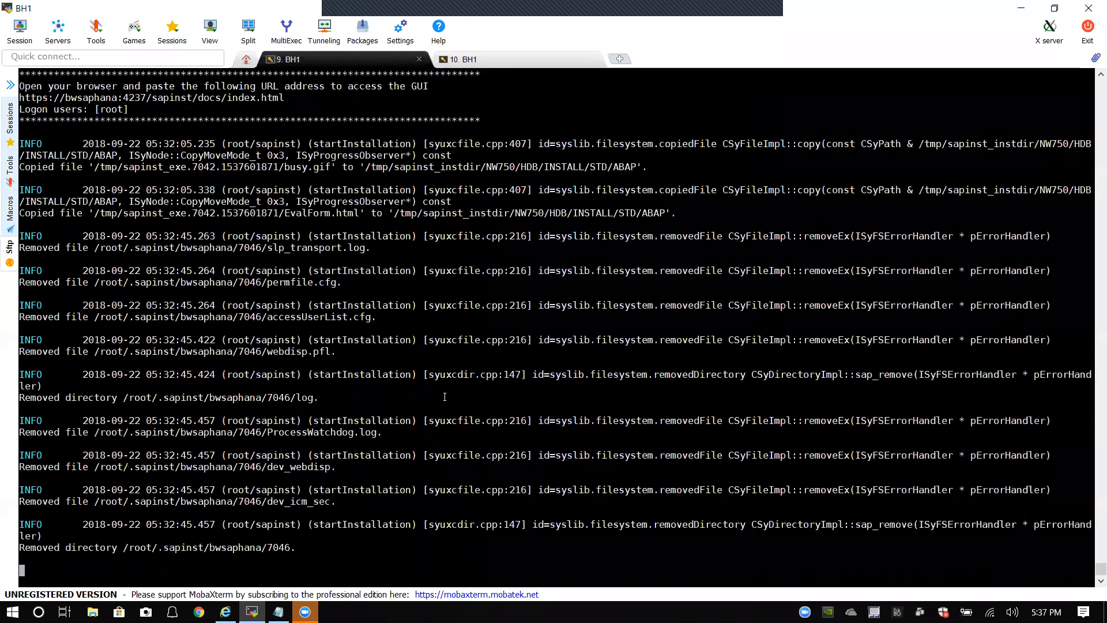
click(493, 58)
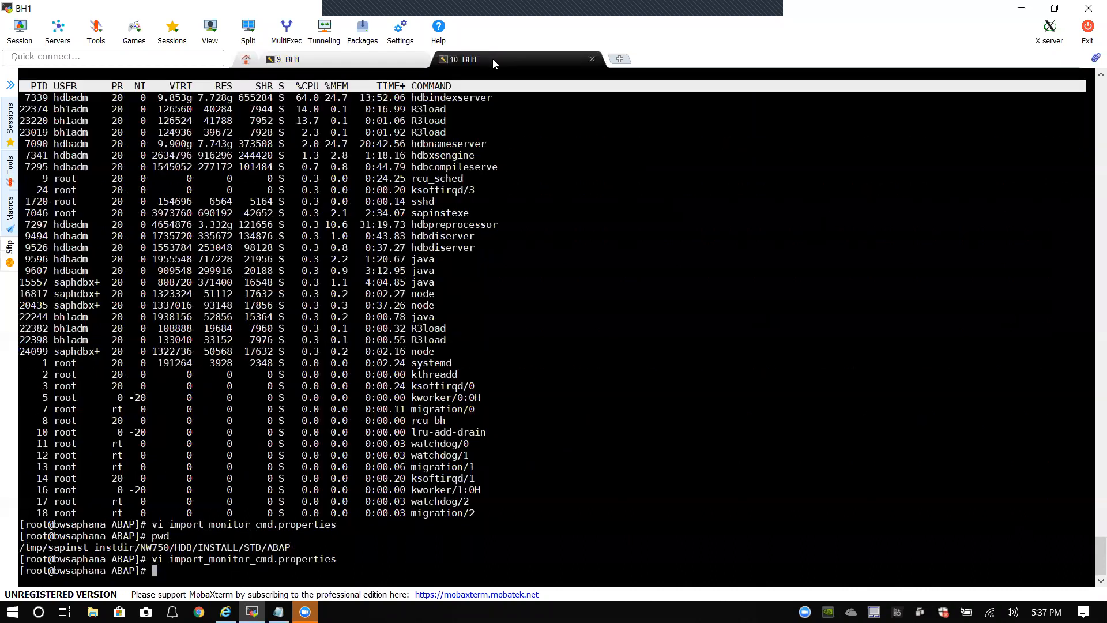
click(384, 60)
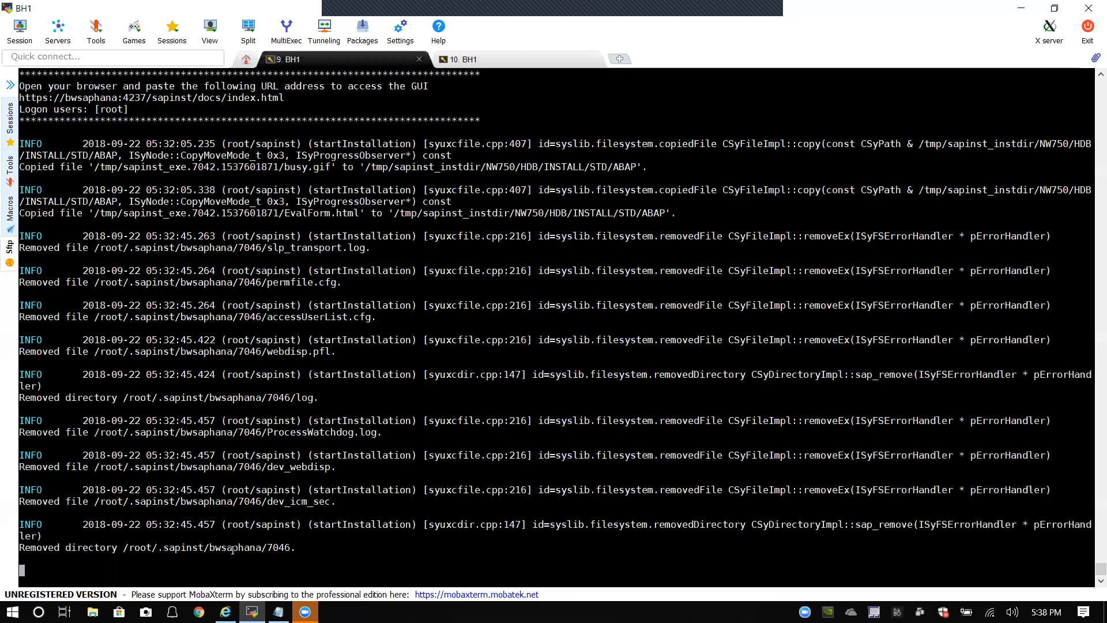
scroll(628, 503, up, 2)
scroll(626, 500, down, 2)
click(756, 17)
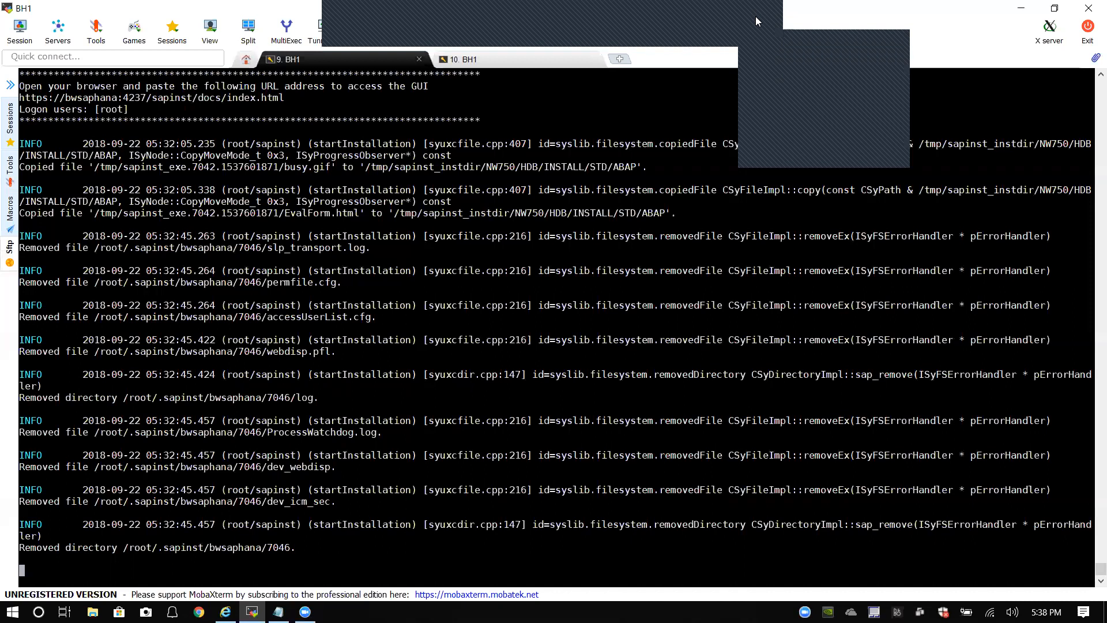
click(783, 87)
click(1024, 10)
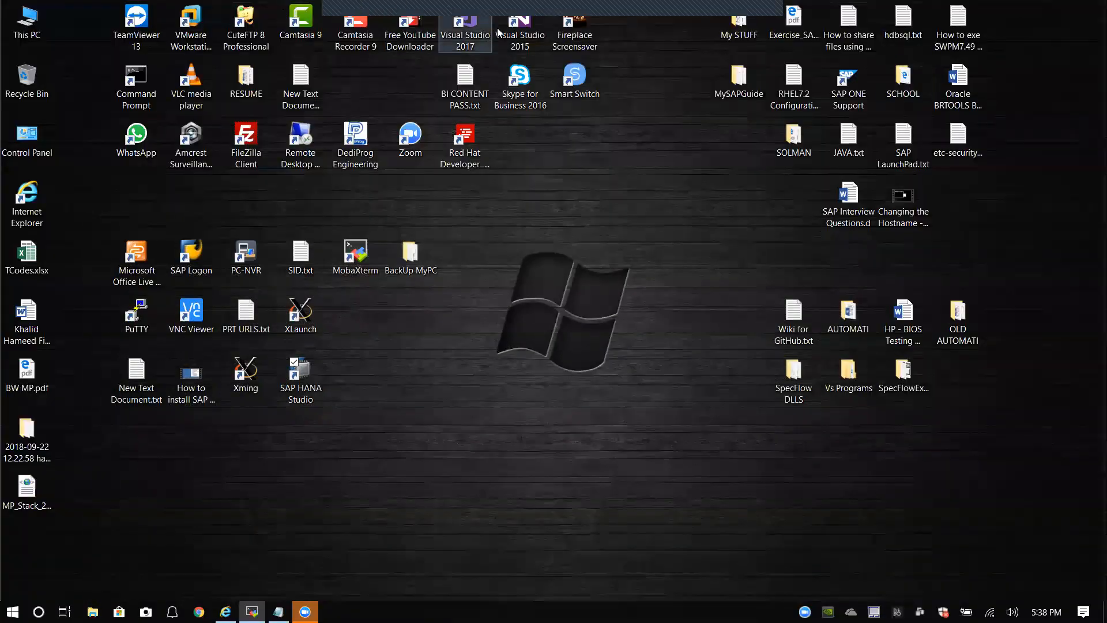
Step: Start SAP Logon from the desktop and connect to the BH1 BW on HANA entry
mouse_move(514, 1)
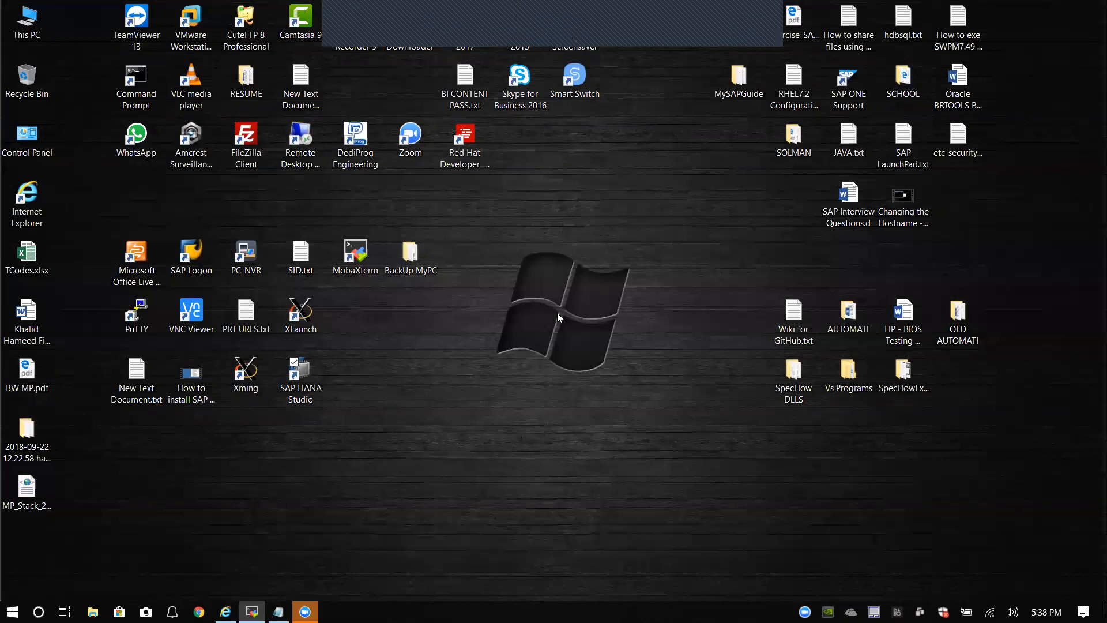
double_click(191, 253)
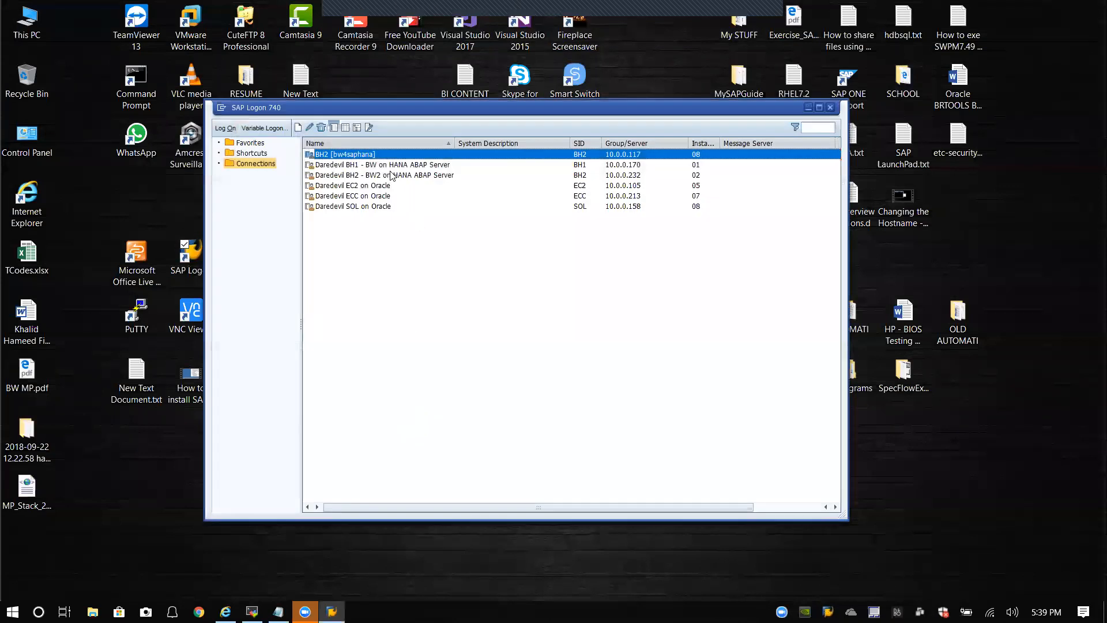
click(392, 167)
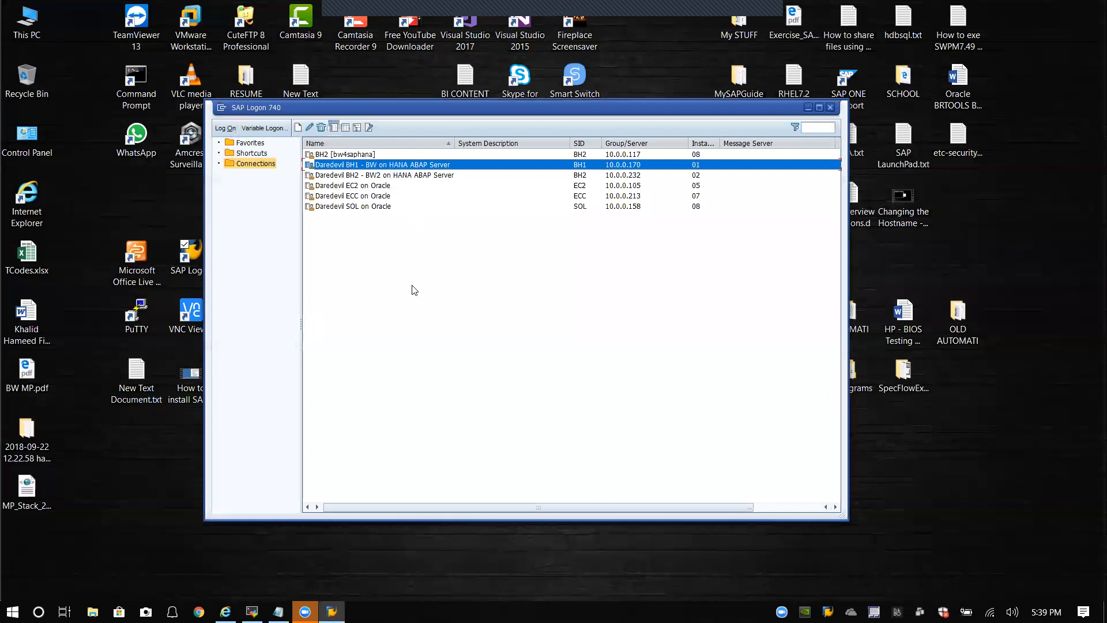
key(Return)
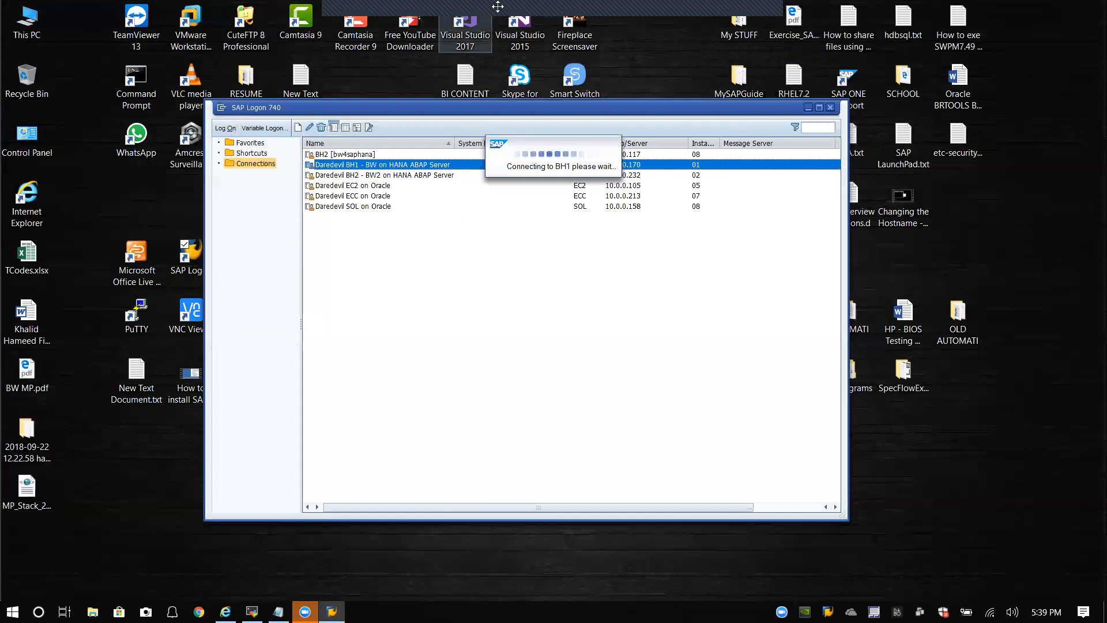
Step: Open Task Manager from the taskbar menu while the BH1 connection hangs
mouse_move(498, 6)
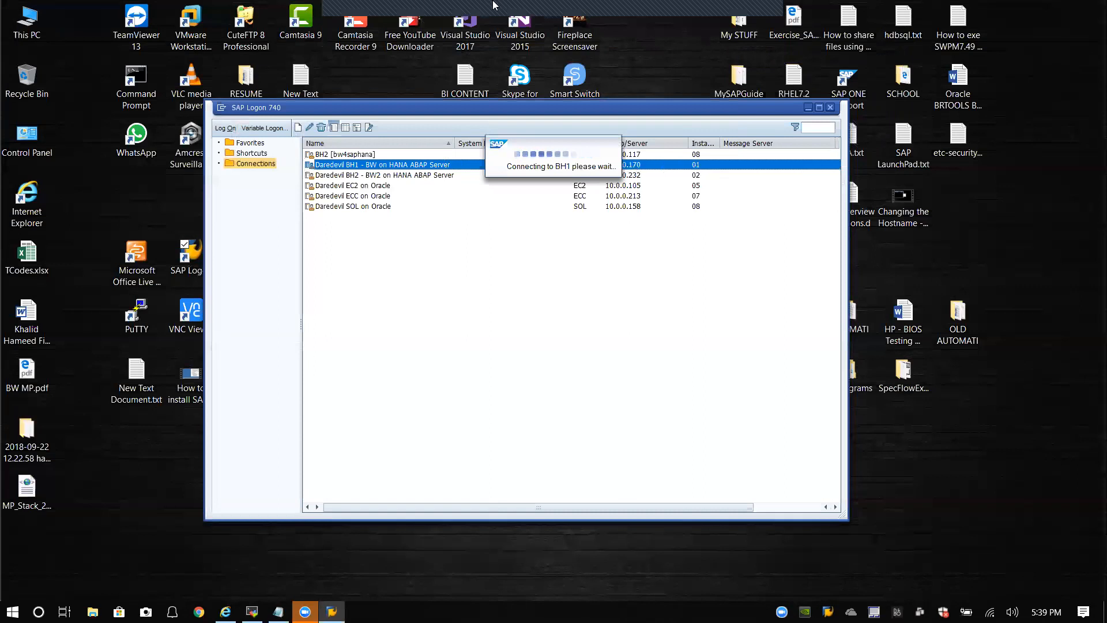
mouse_move(755, 16)
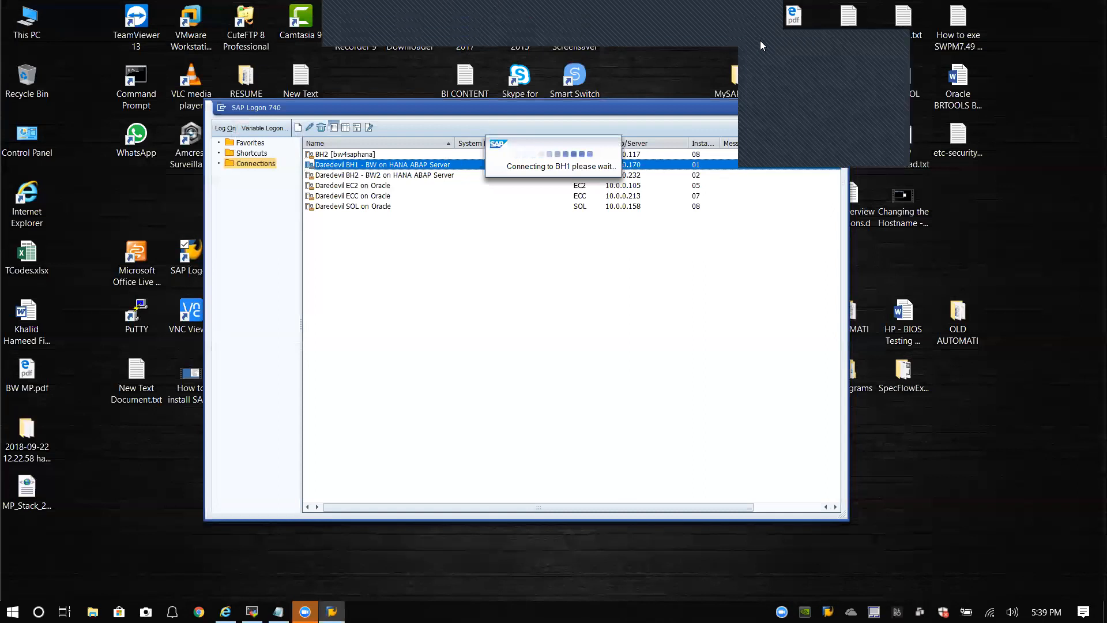
click(770, 86)
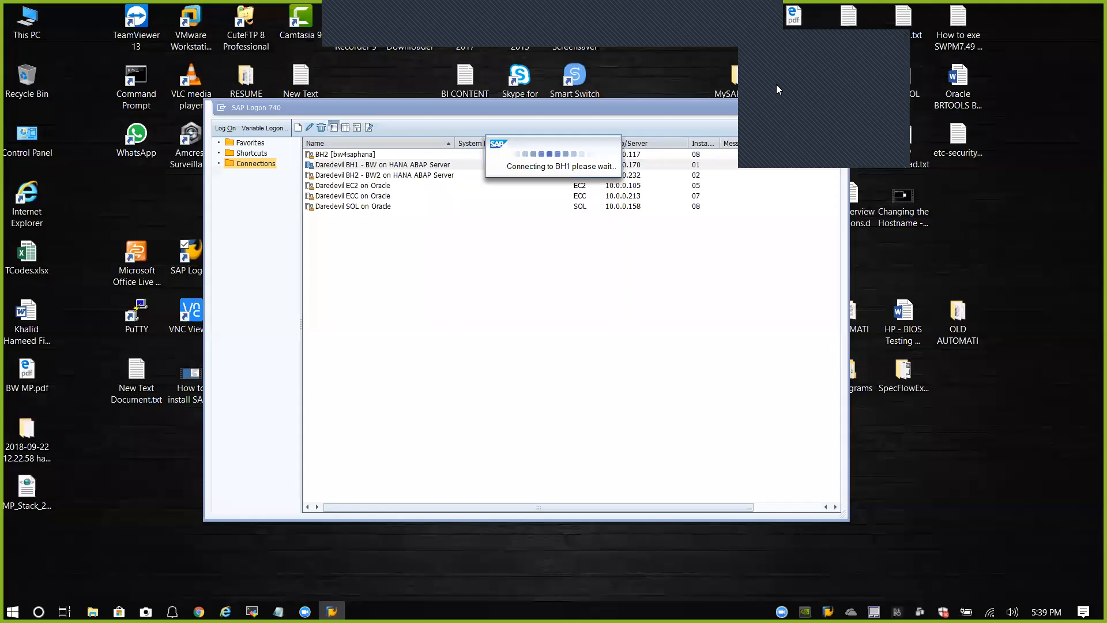
click(776, 88)
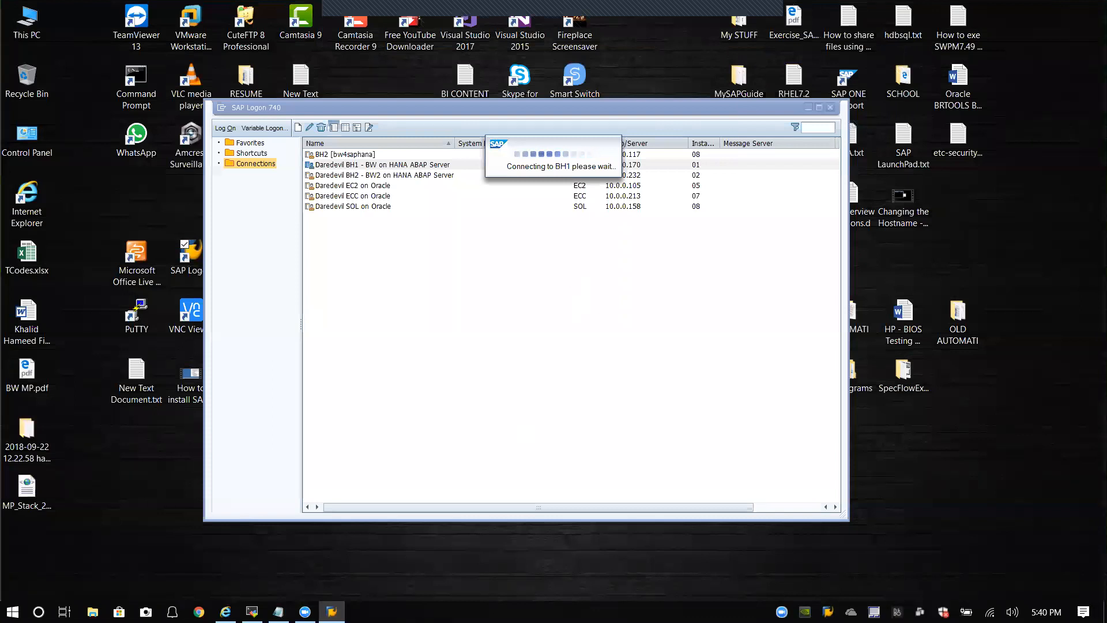
right_click(490, 611)
click(537, 540)
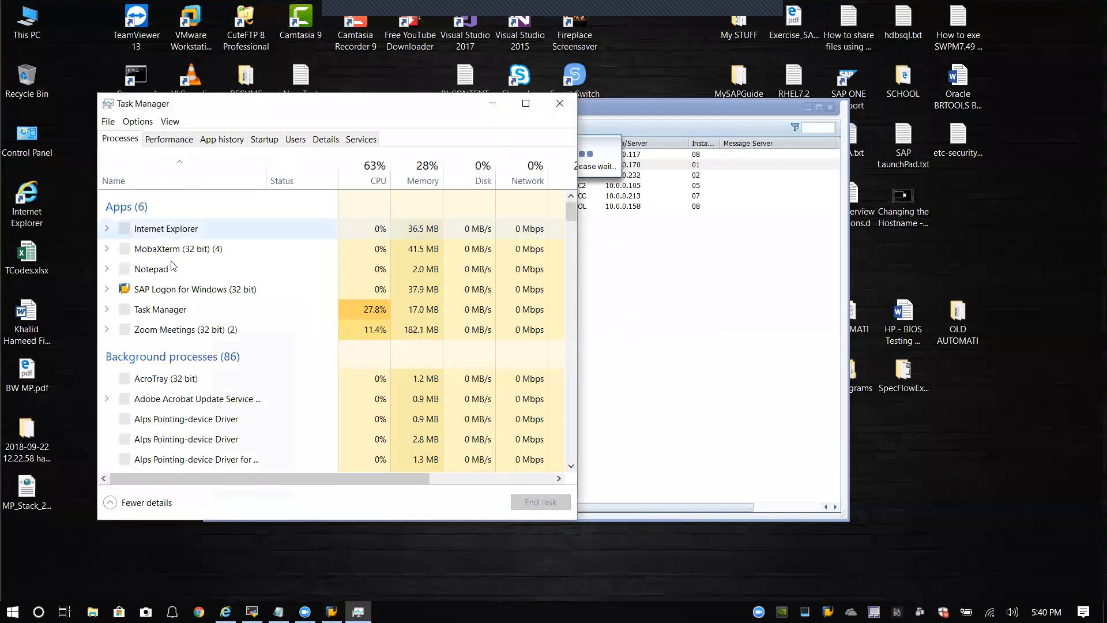
Step: End the unresponsive SAP Logon for Windows task, then close Task Manager
click(173, 289)
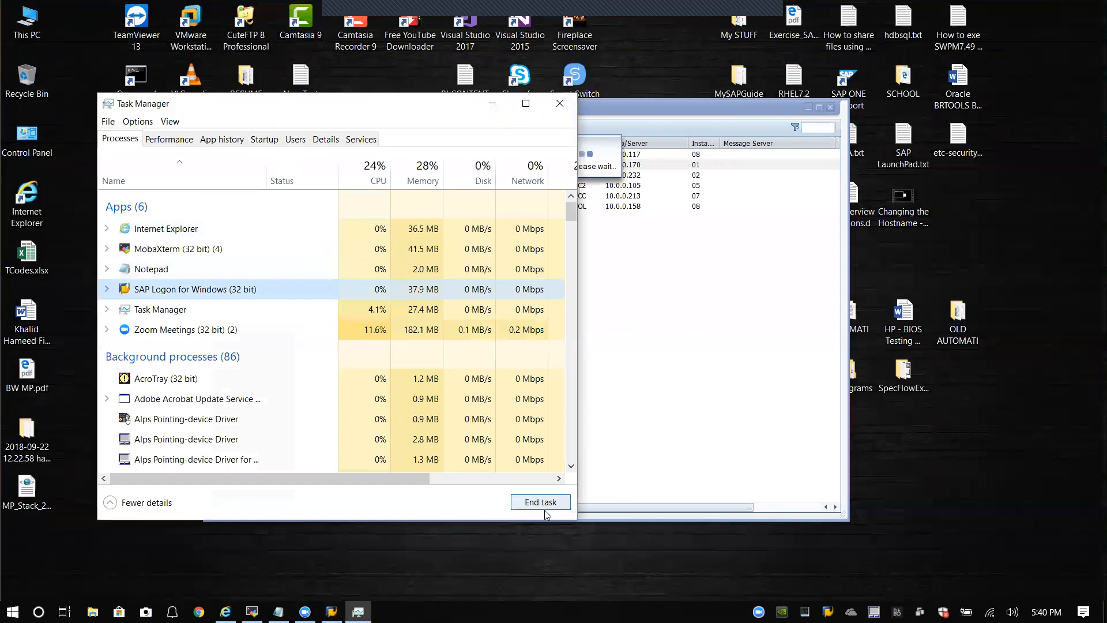
click(540, 502)
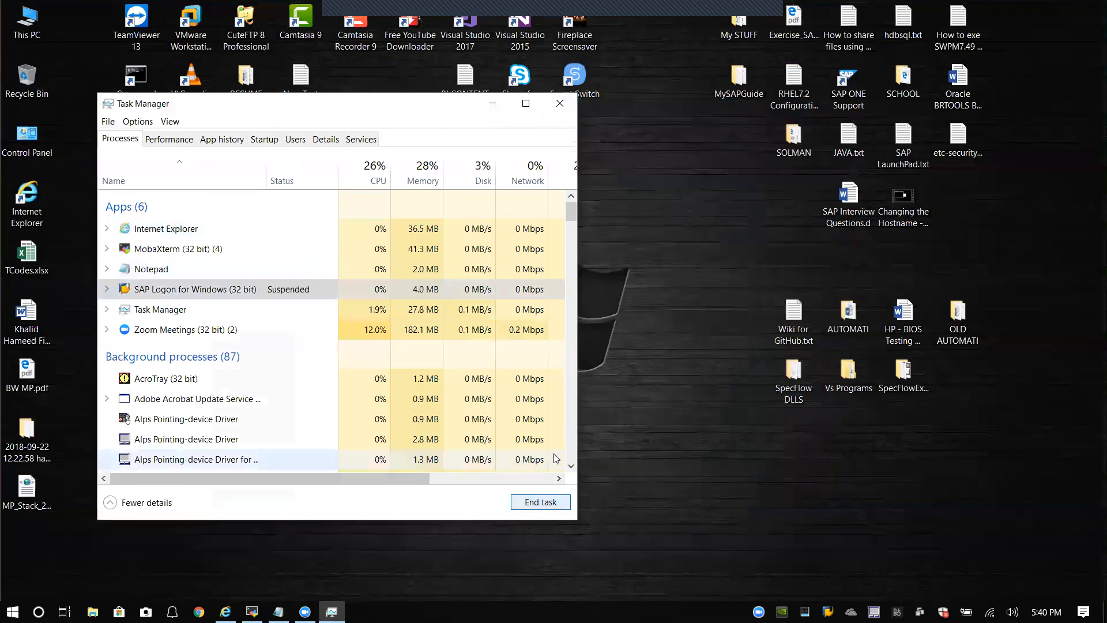
click(559, 107)
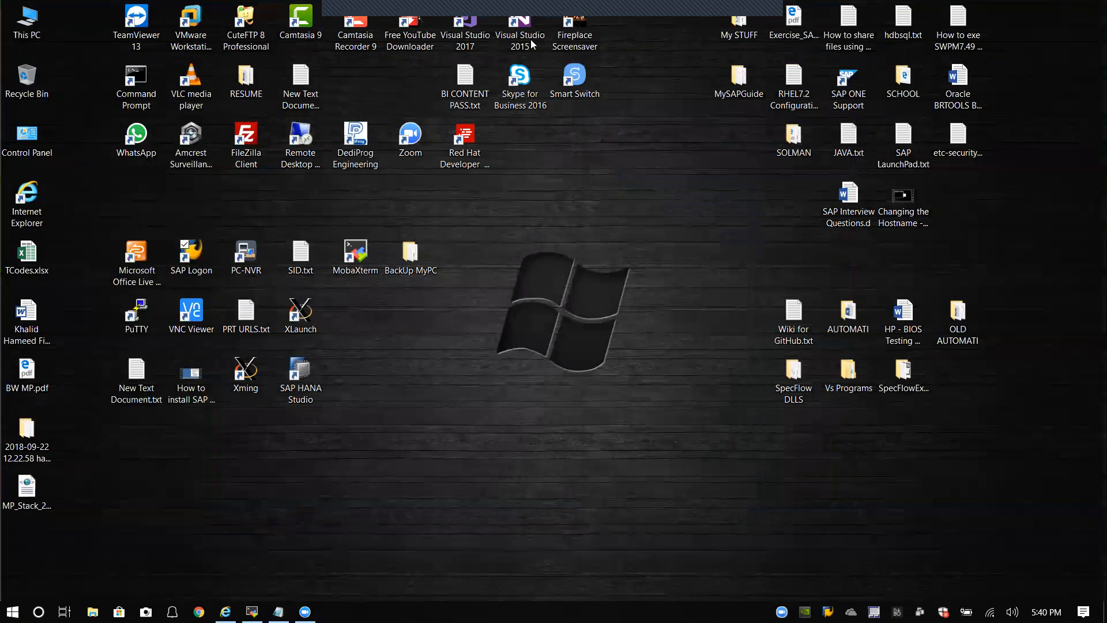
Step: In MobaXterm, check the top process list in '10. BH1', then return to '9. BH1'
click(252, 612)
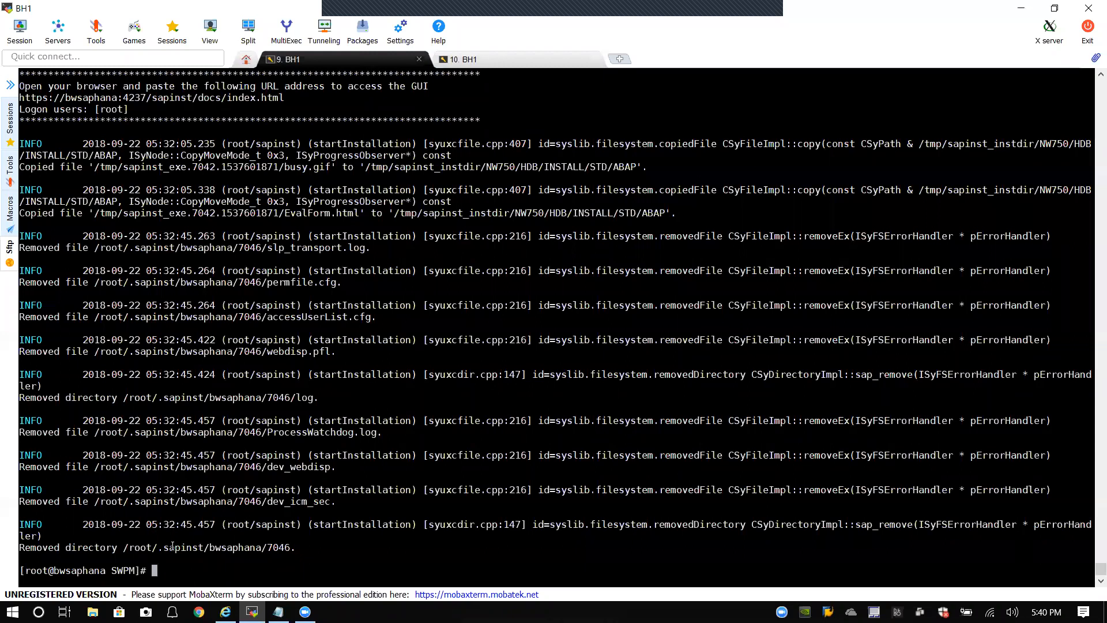
click(512, 59)
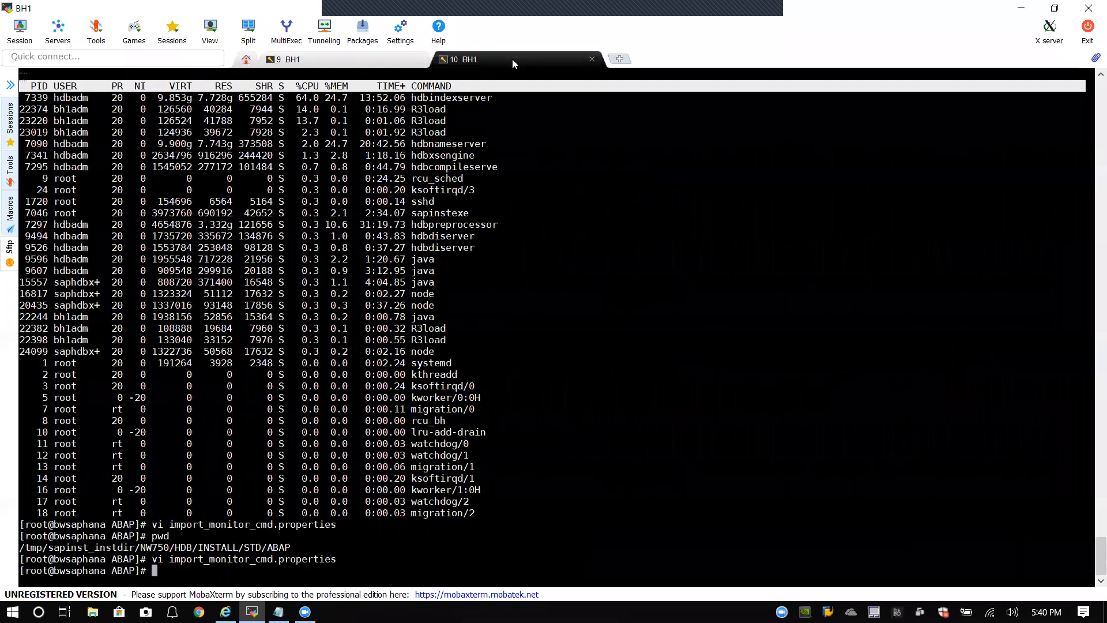
click(405, 61)
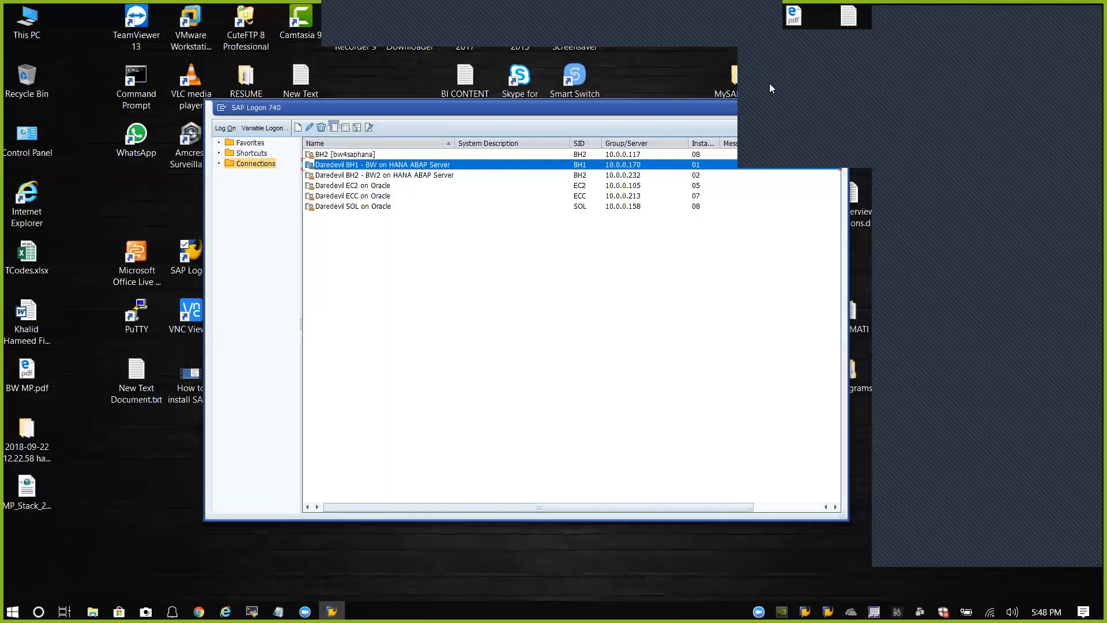
Step: Open the BH1 - BW on HANA ABAP Server connection from the SAP Logon list
click(1090, 14)
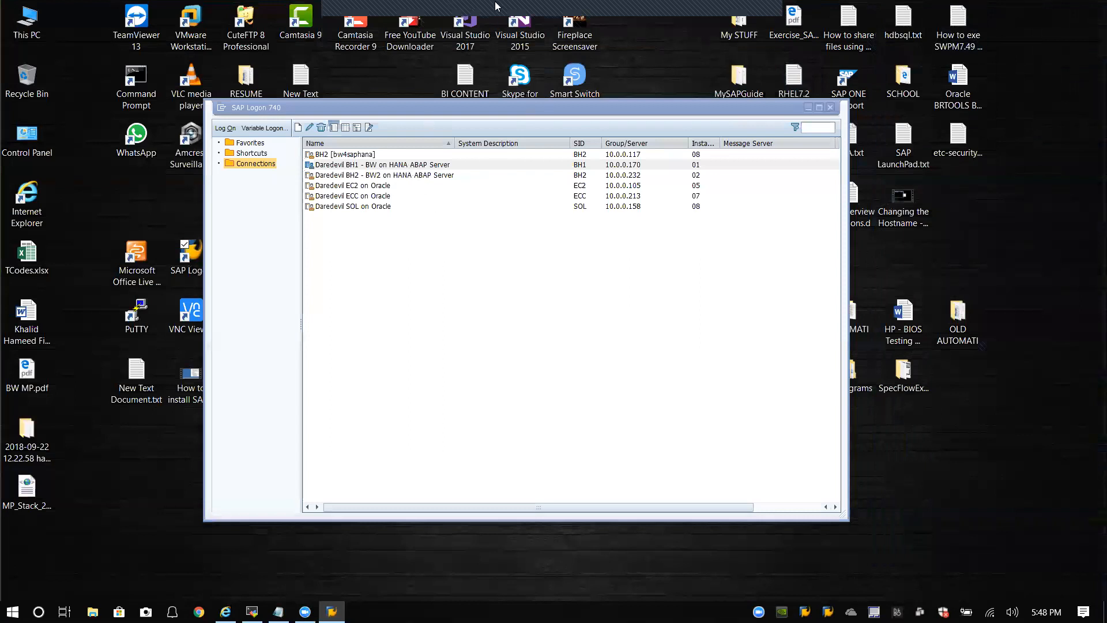
mouse_move(490, 15)
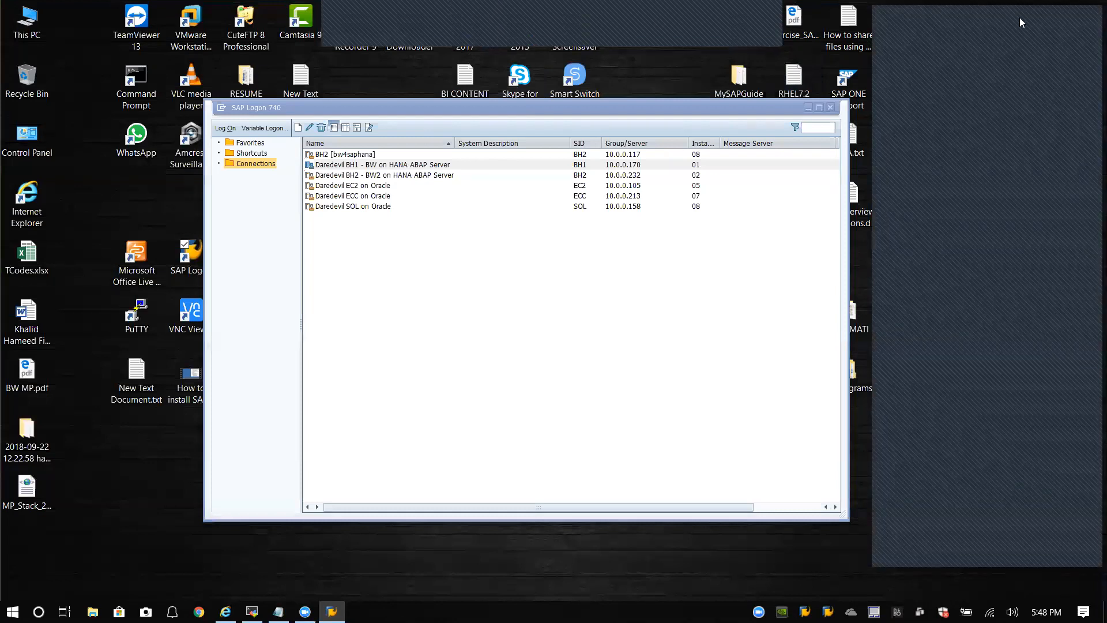
click(387, 167)
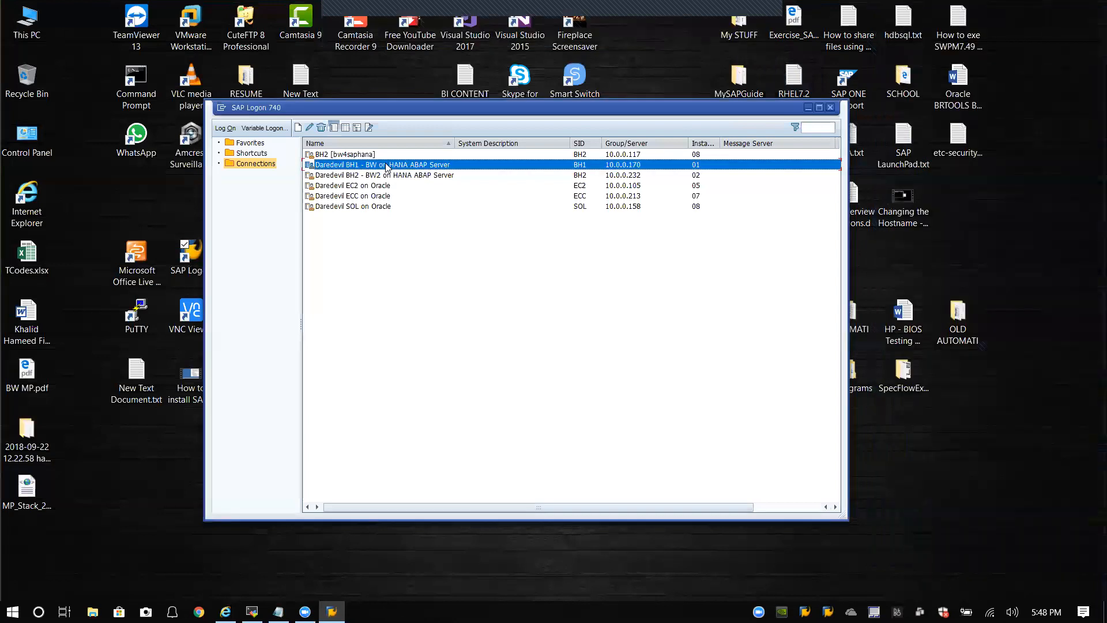
double_click(387, 166)
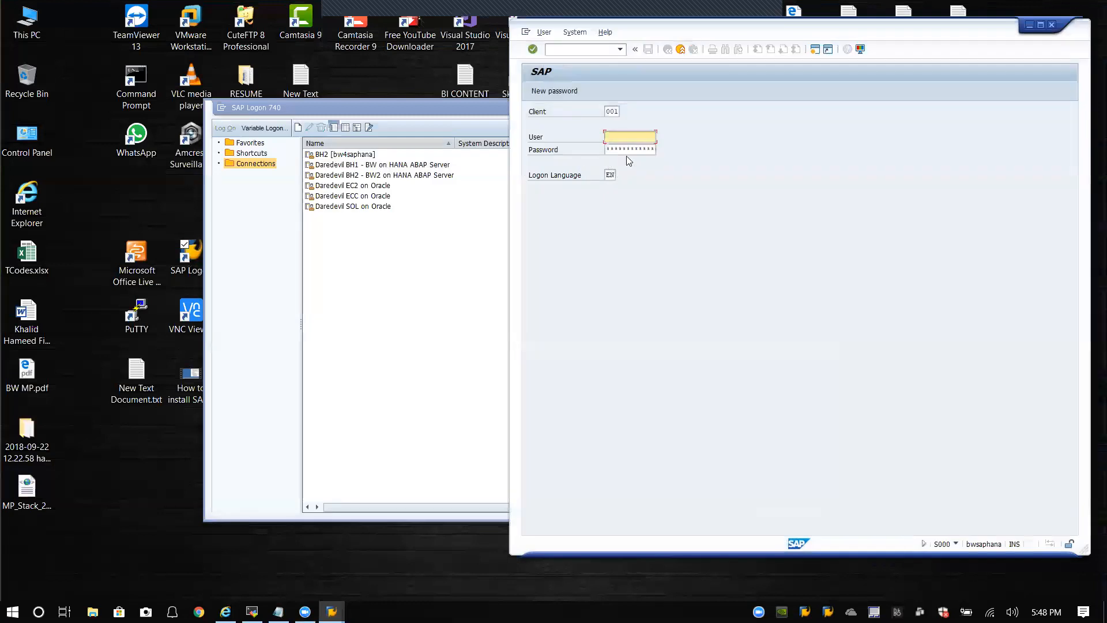
Step: Log on to BH1 with client 000, user DDIC and the account password
click(617, 113)
key(BackSpace)
key(BackSpace)
key(BackSpace)
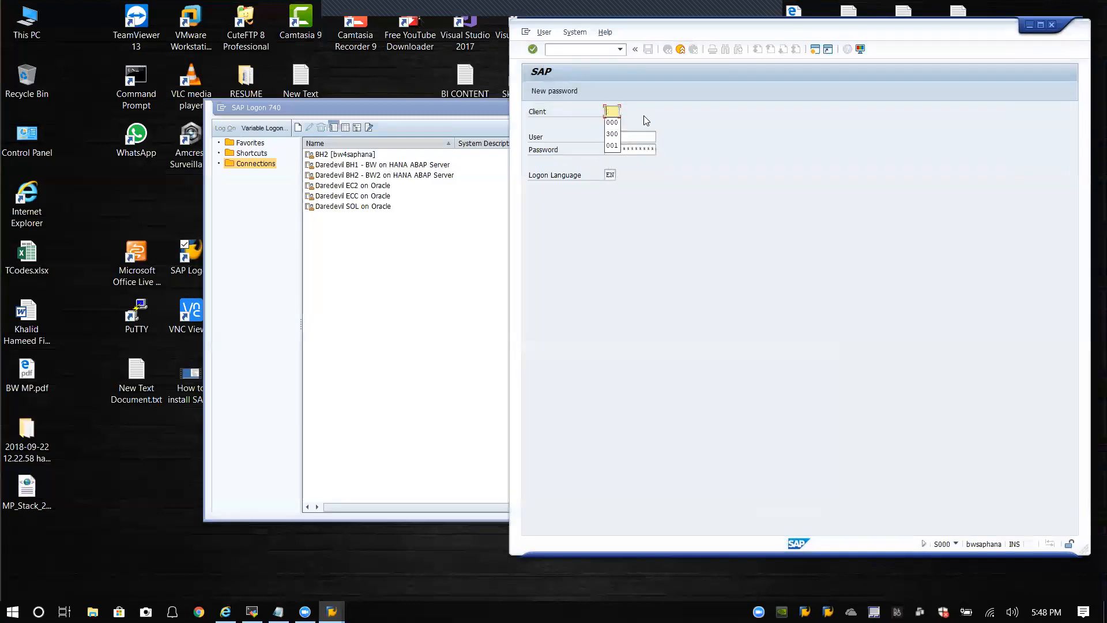
text(000)
click(644, 139)
text(ddic)
key(Tab)
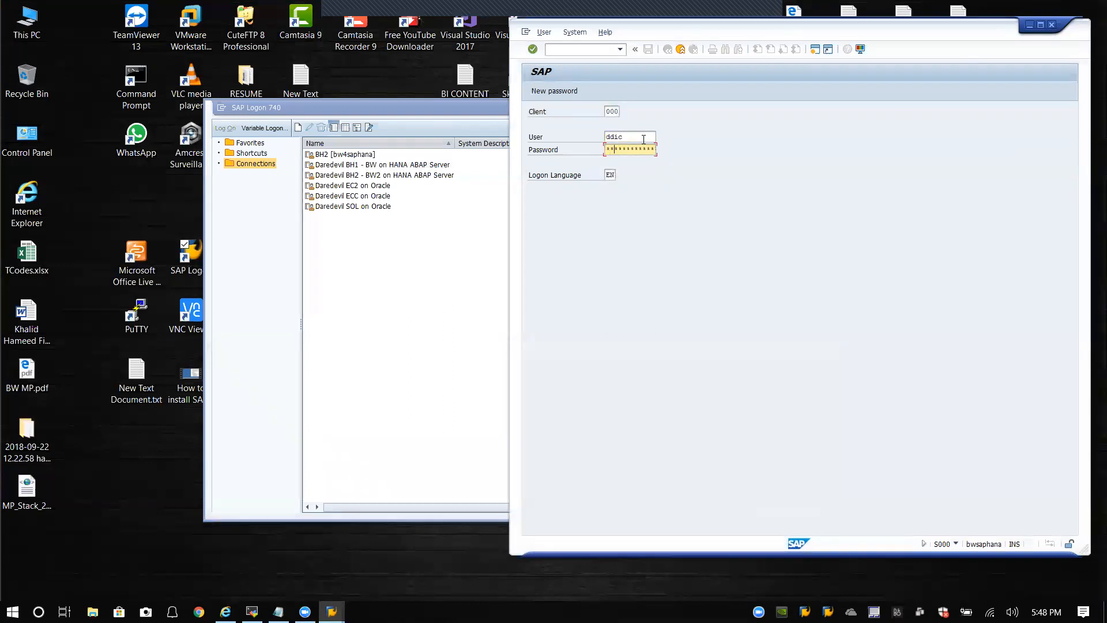
key(Return)
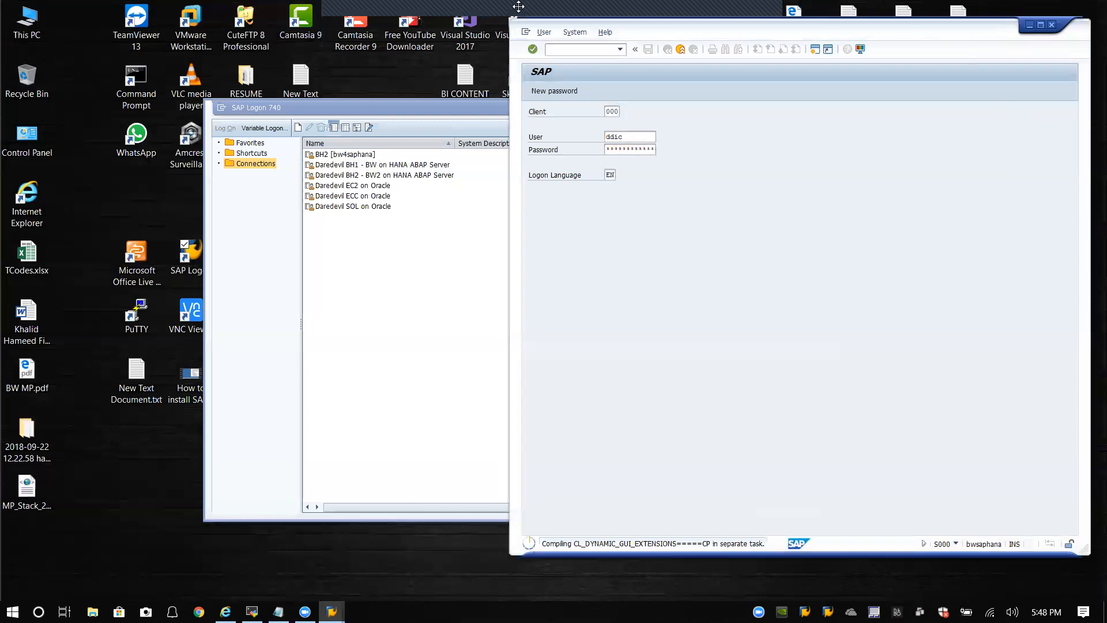
Step: Bring the SAP Logon 740 window back to the front
mouse_move(501, 16)
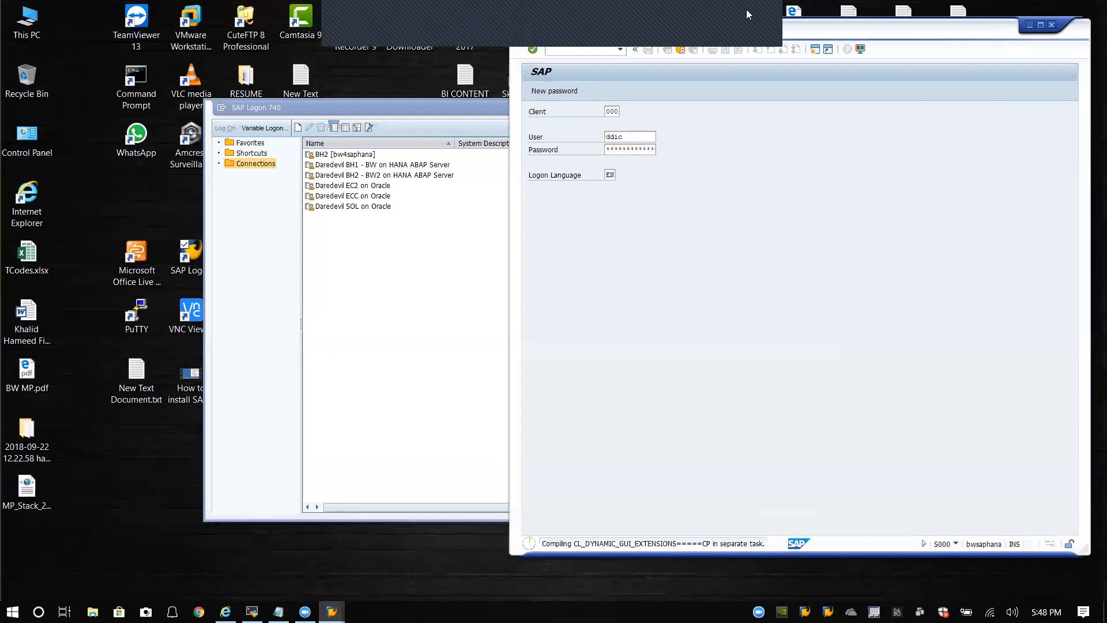
click(768, 17)
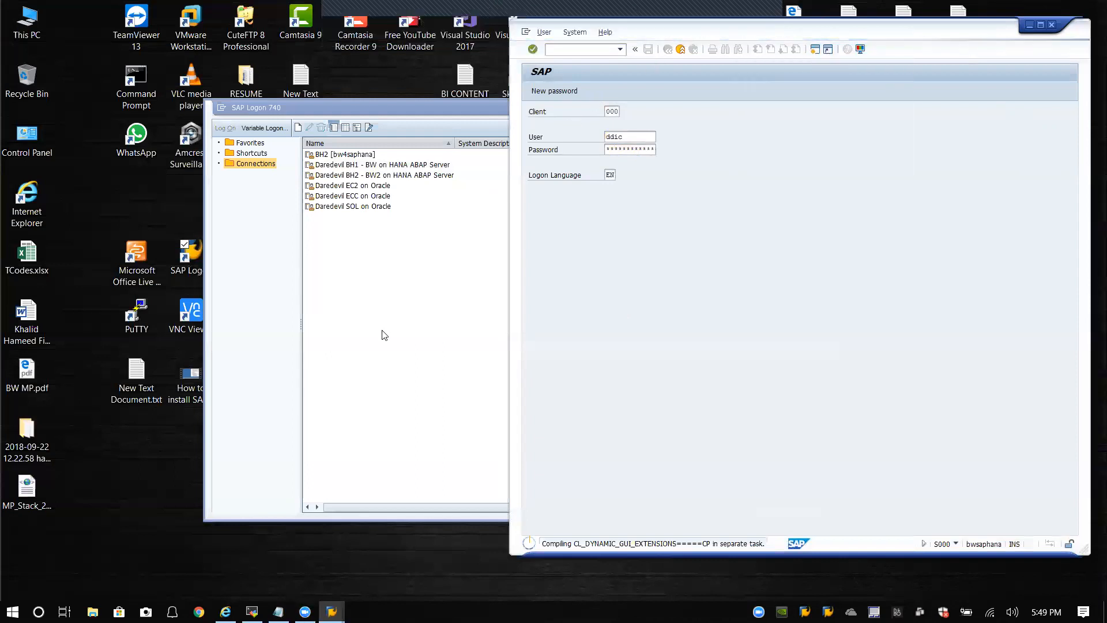
click(305, 612)
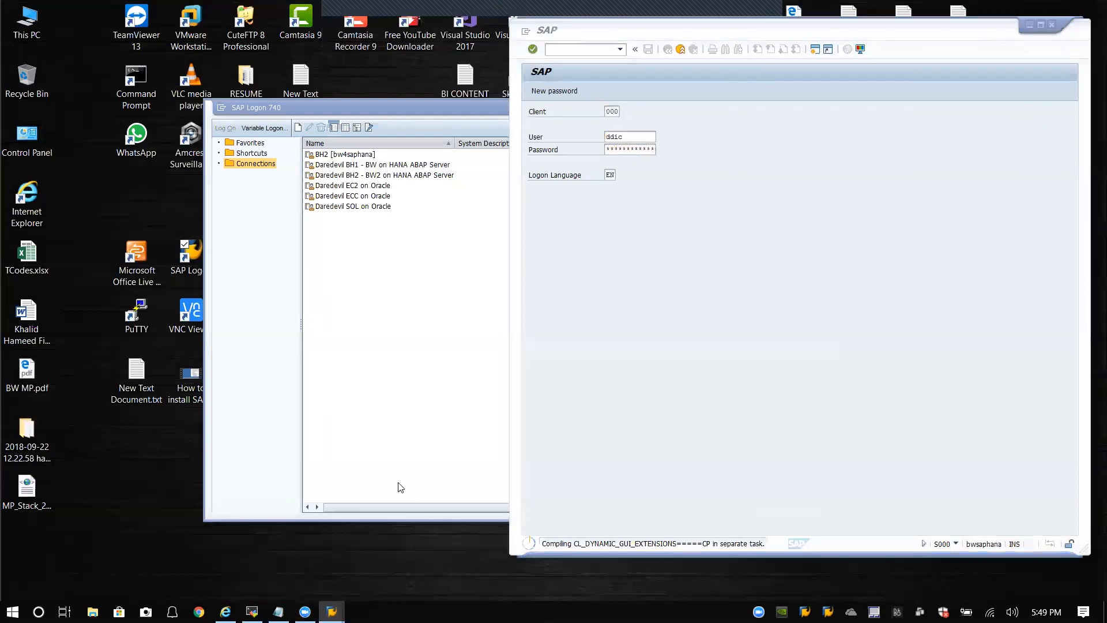
Step: Minimize SAP Logon and clear the audio-jack notification in Action Center
click(475, 104)
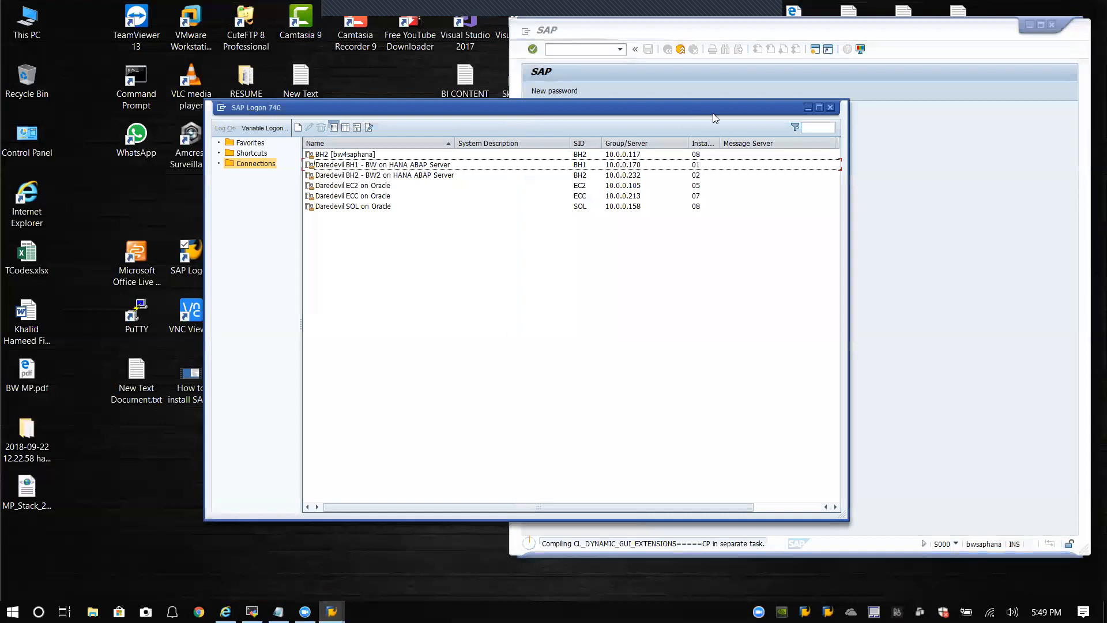
click(808, 108)
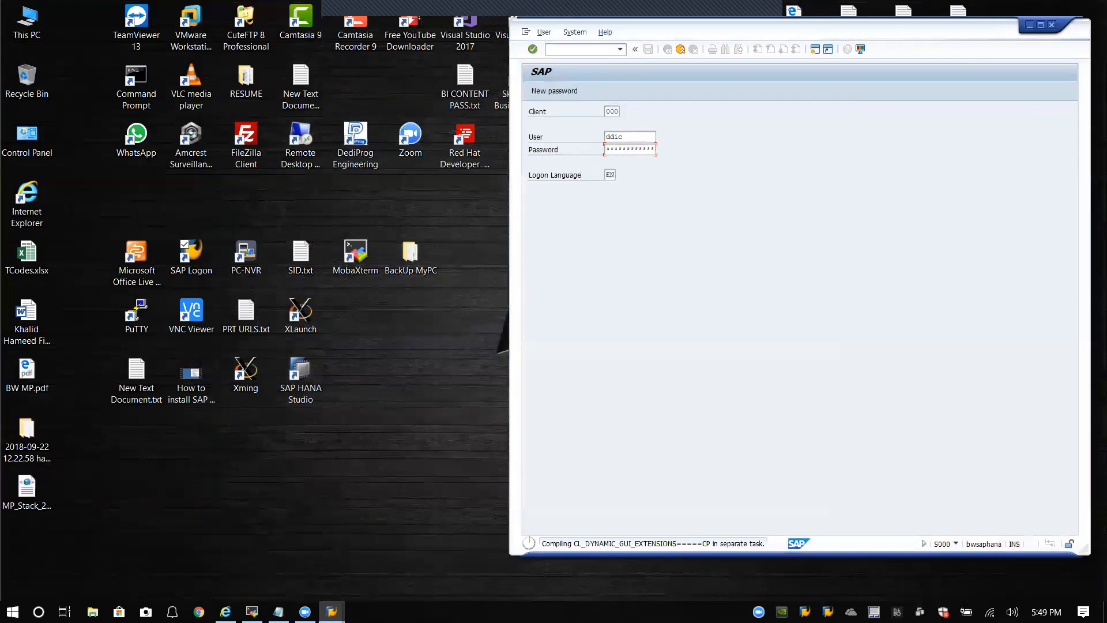
click(1067, 594)
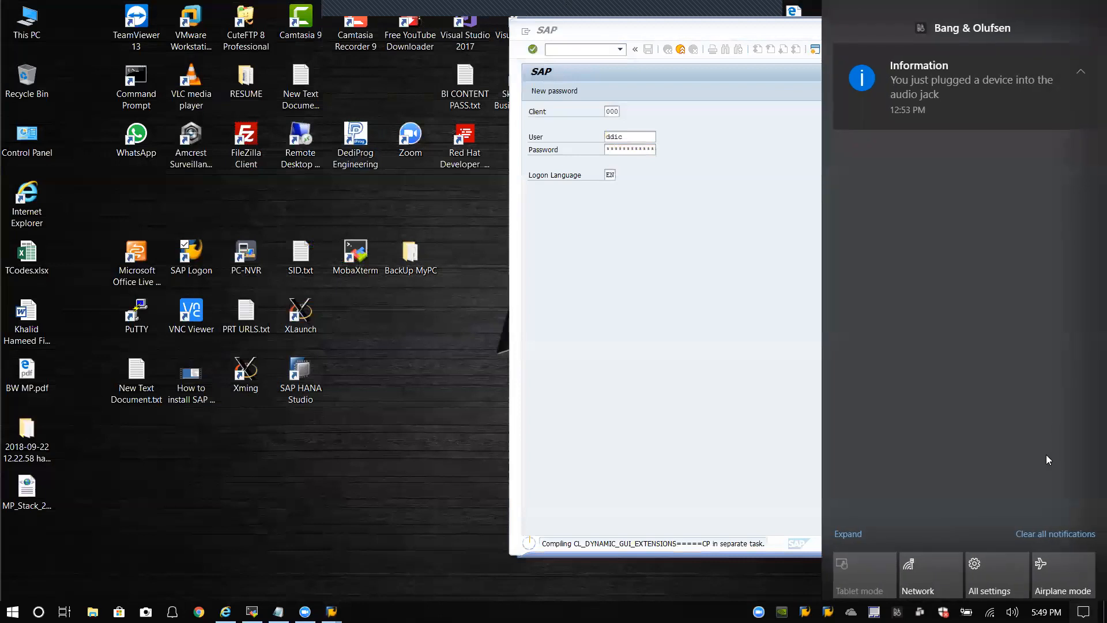
click(1046, 534)
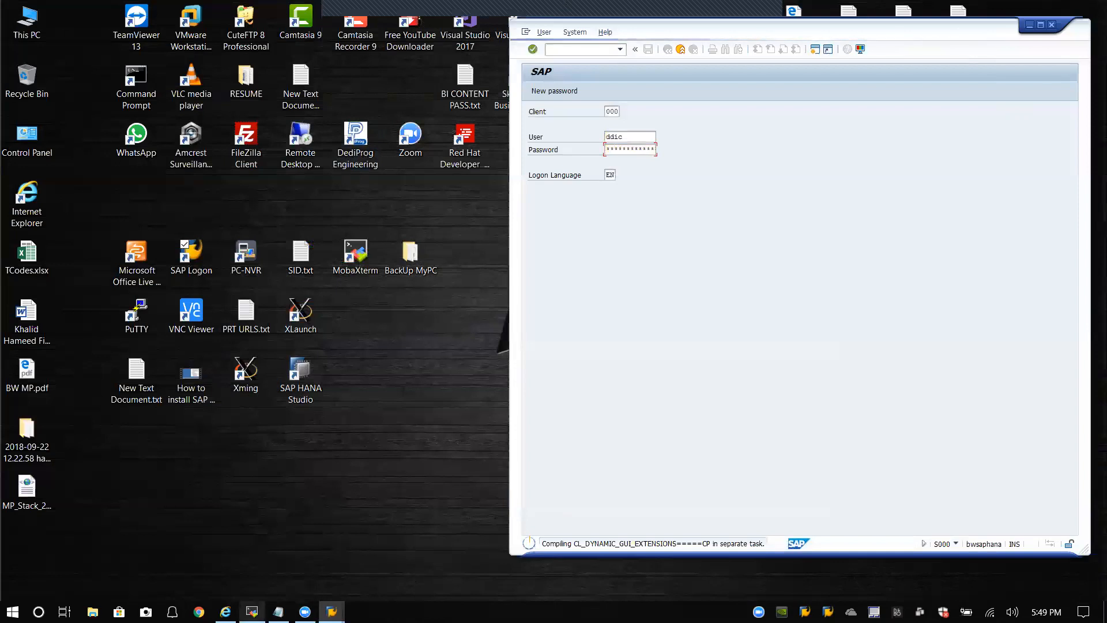
Step: Minimize Internet Explorer and bring the MobaXterm BH1 session back up
mouse_move(225, 611)
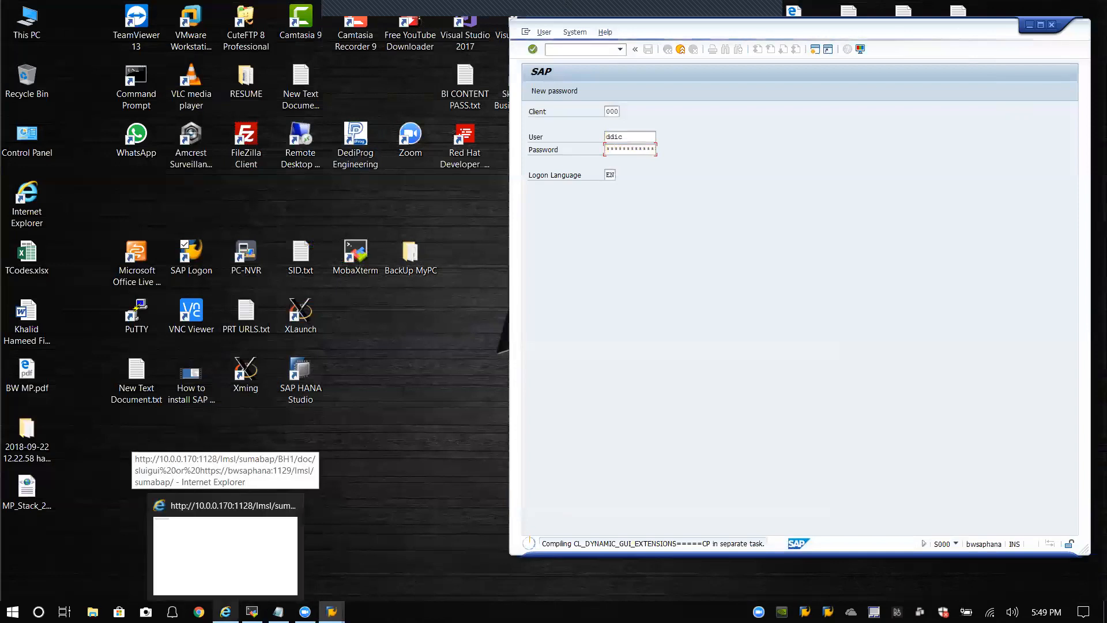
click(225, 537)
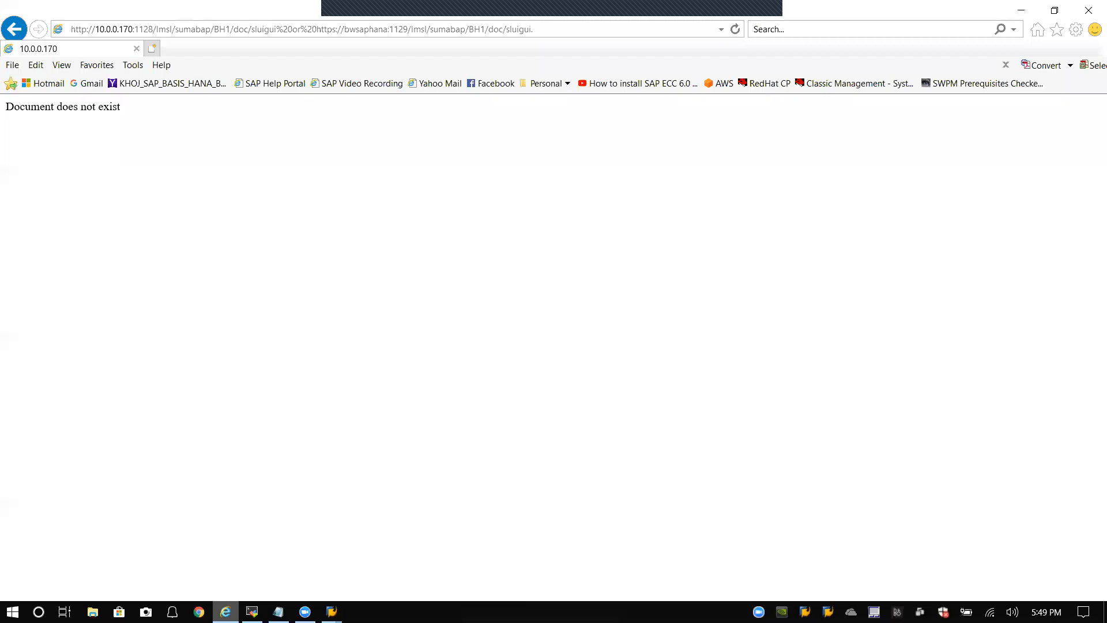
click(225, 612)
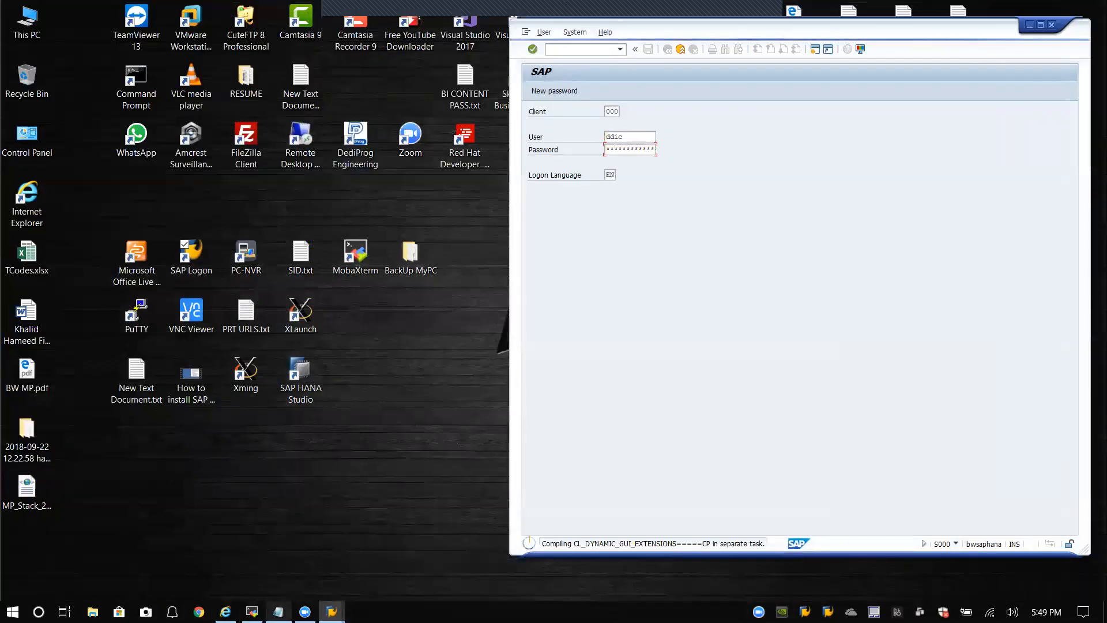
click(252, 611)
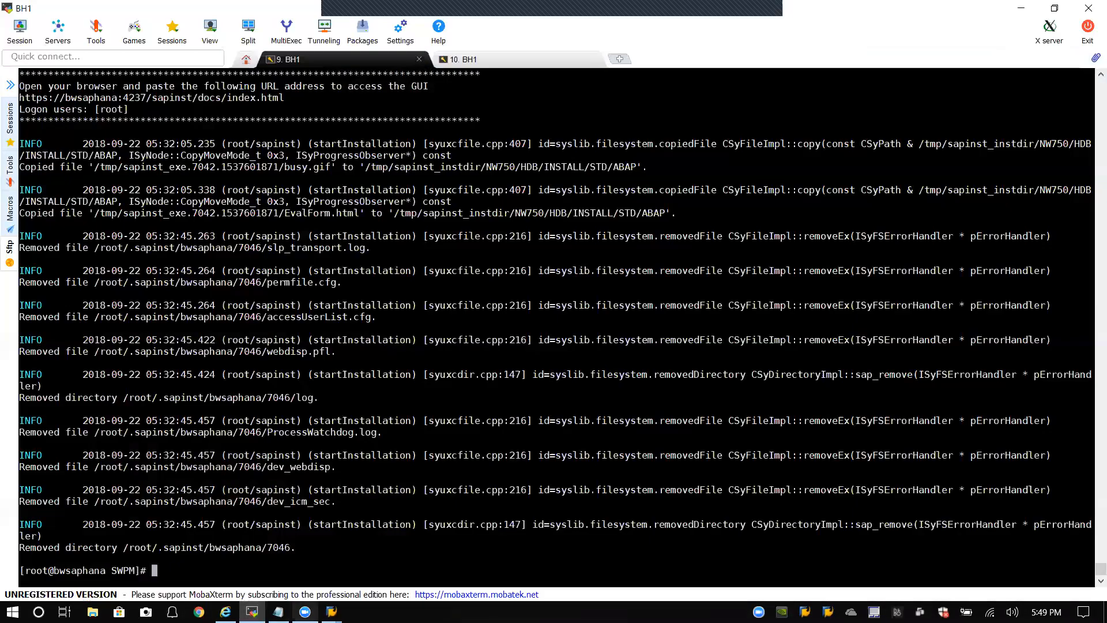
Step: Bring the SAP GUI window showing runtime error START_CALL_SICK (uuidd not active) forward
mouse_move(332, 611)
click(416, 567)
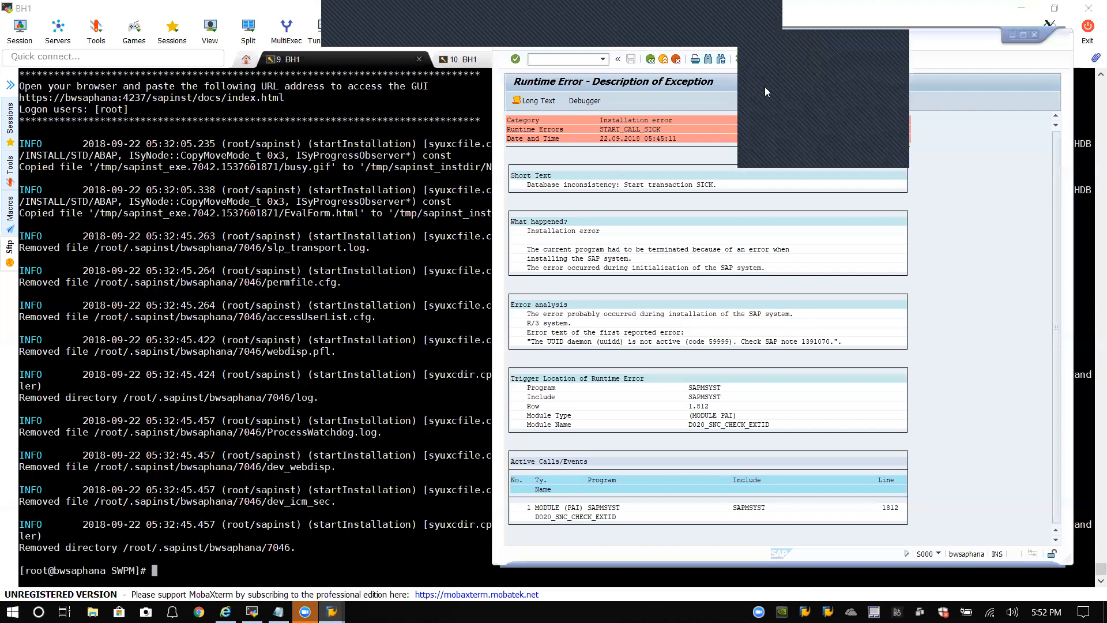
Step: Run transaction /nsick so the consistency check flags uuidd as not active
click(584, 60)
text(/nsick)
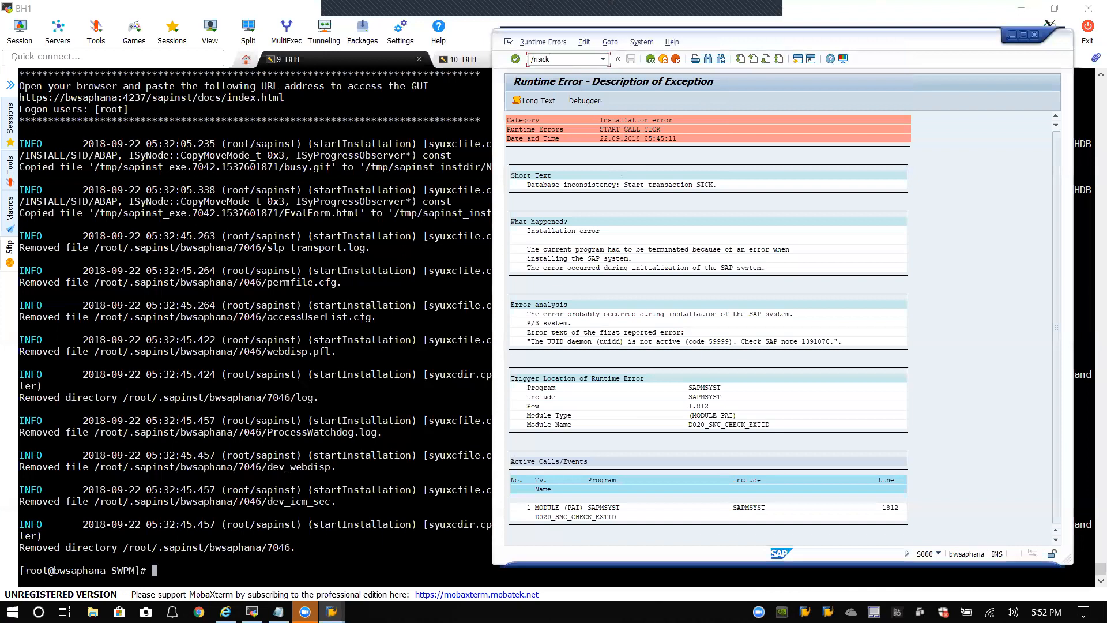
key(Return)
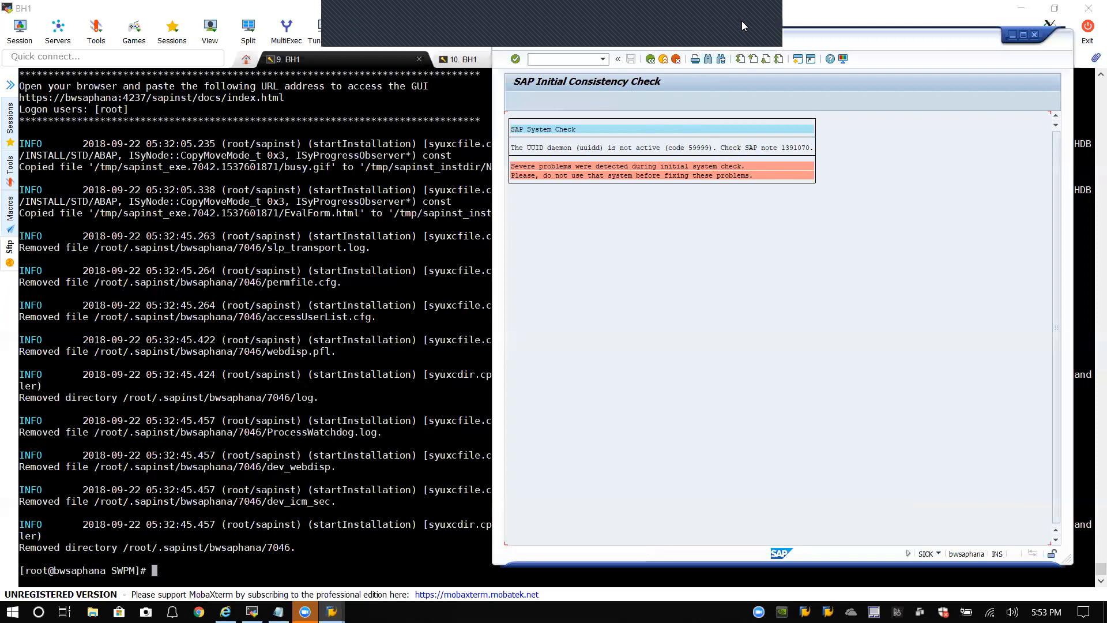
click(743, 22)
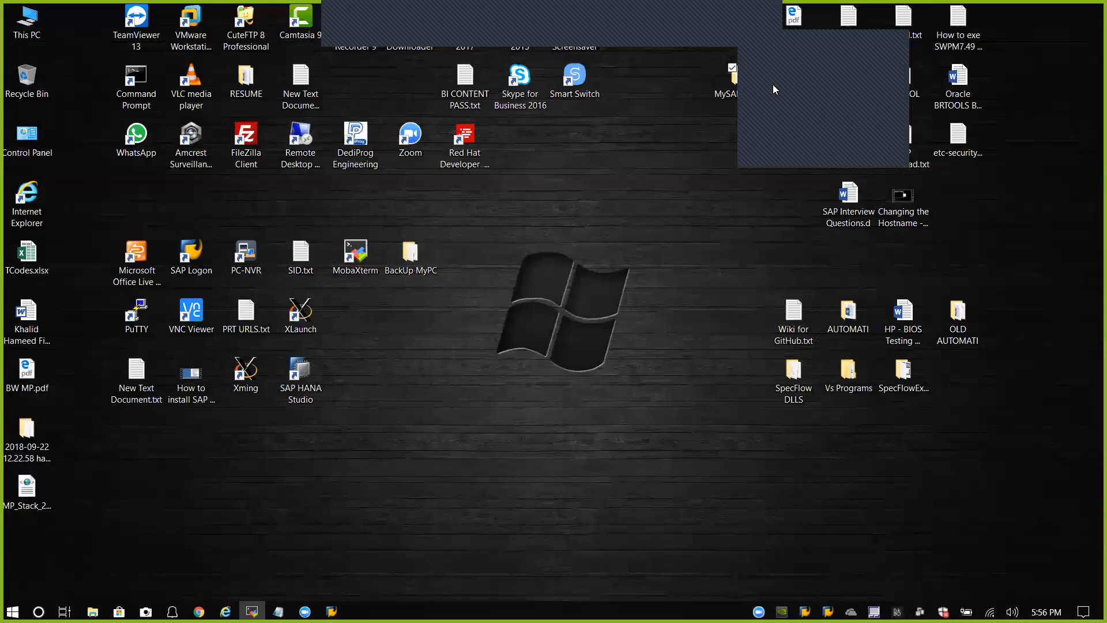
click(773, 86)
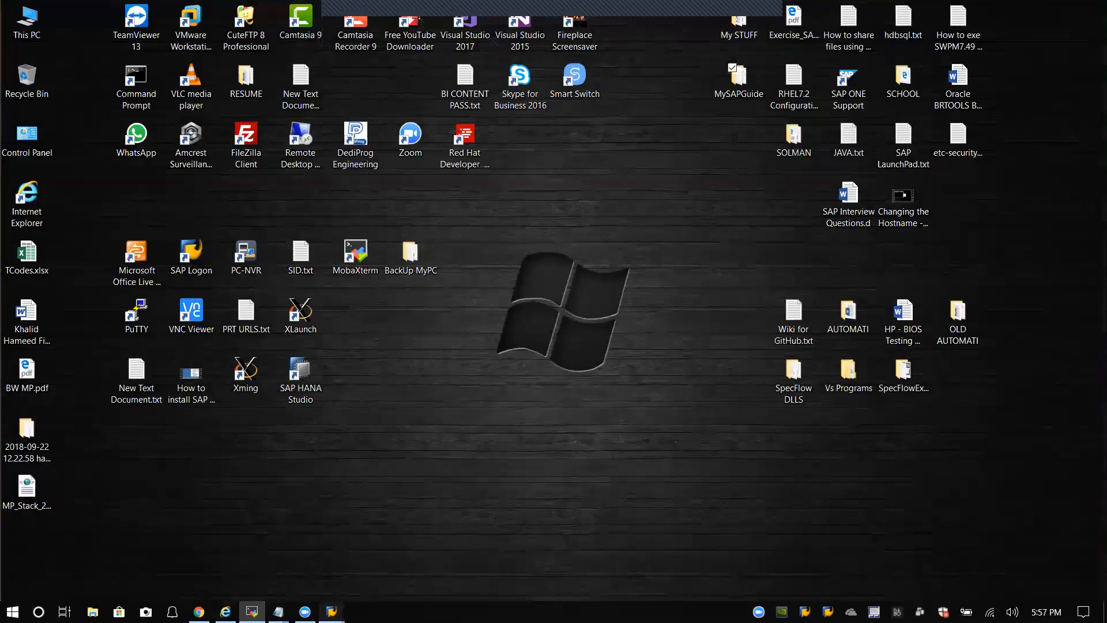
click(332, 612)
click(375, 568)
click(252, 612)
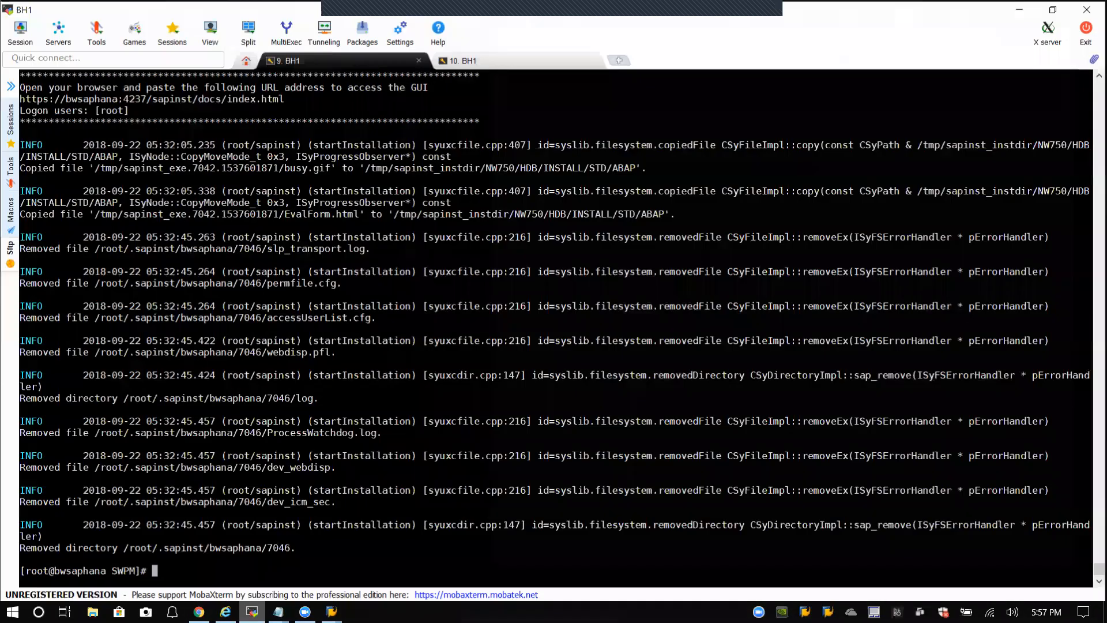
mouse_move(332, 612)
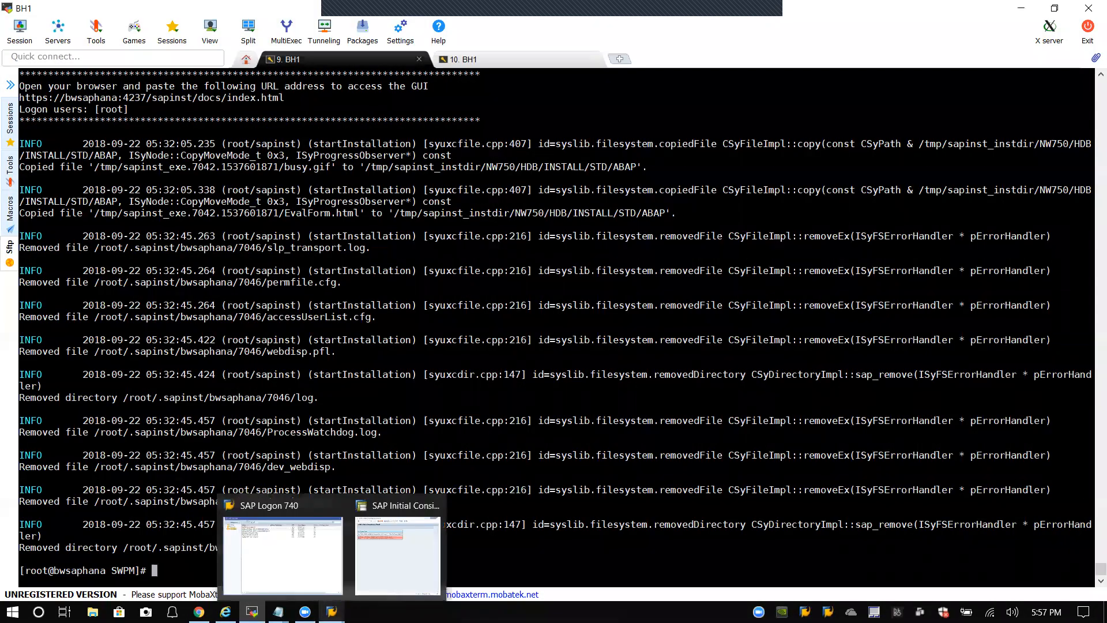
click(376, 577)
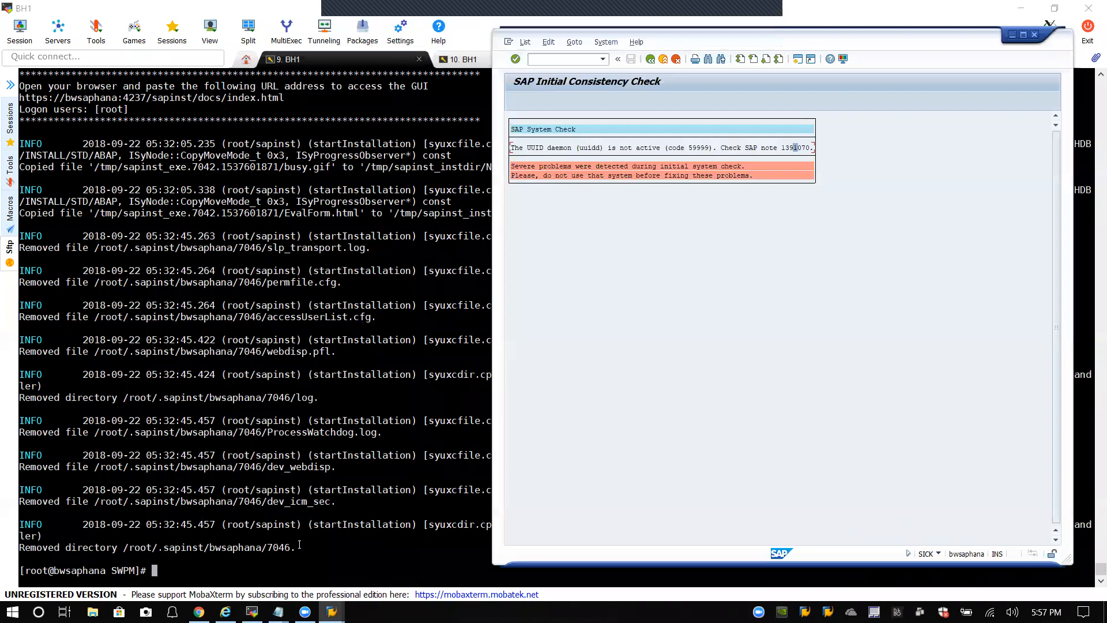
click(209, 565)
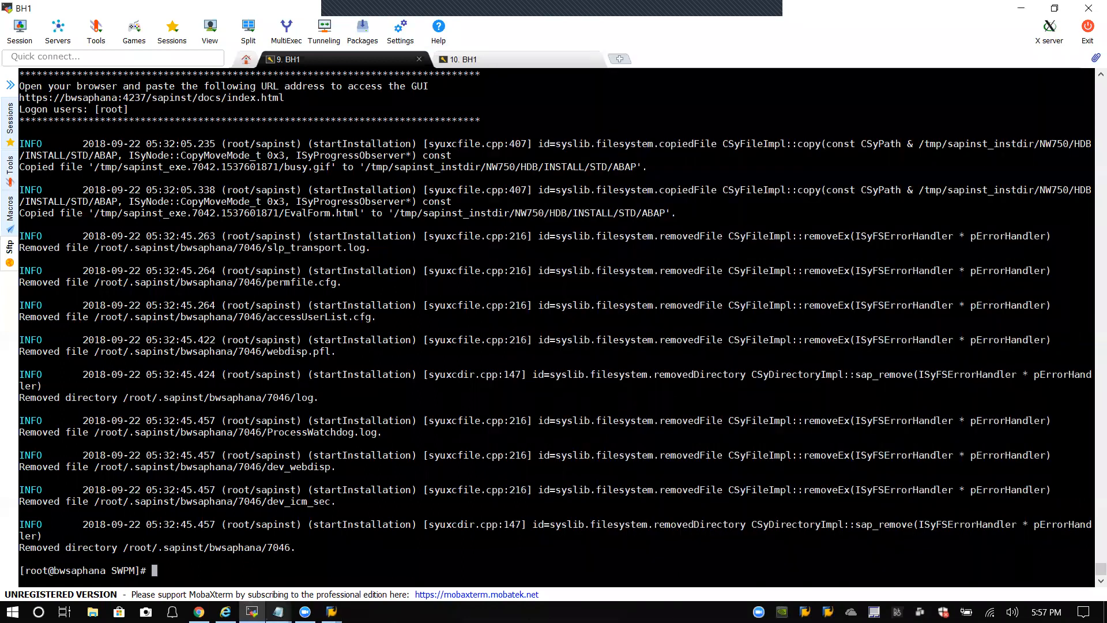
mouse_move(225, 612)
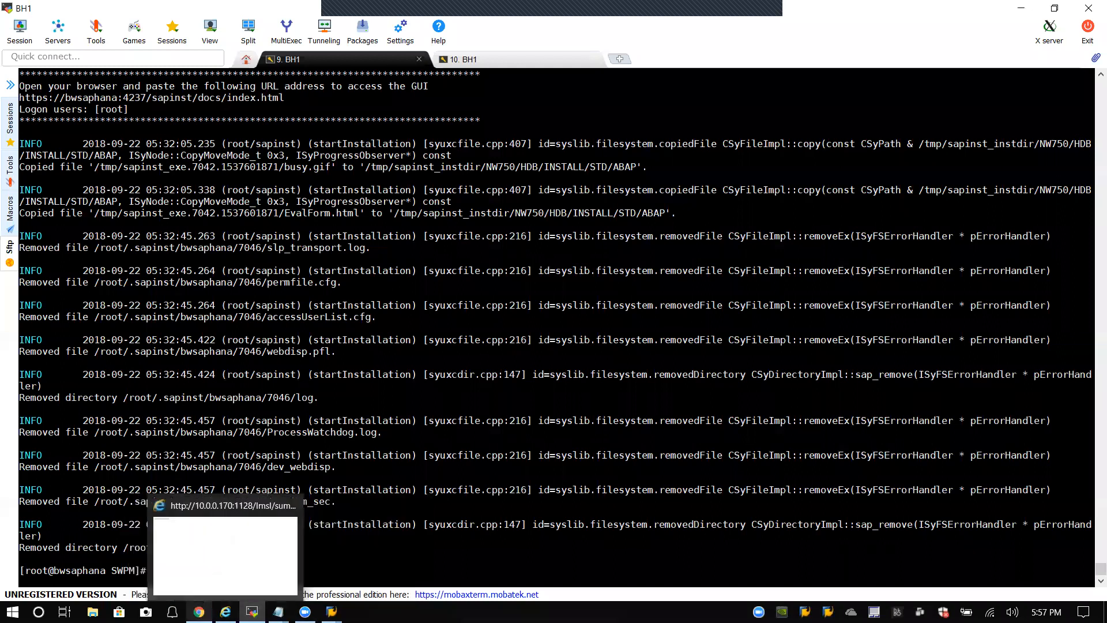
click(398, 545)
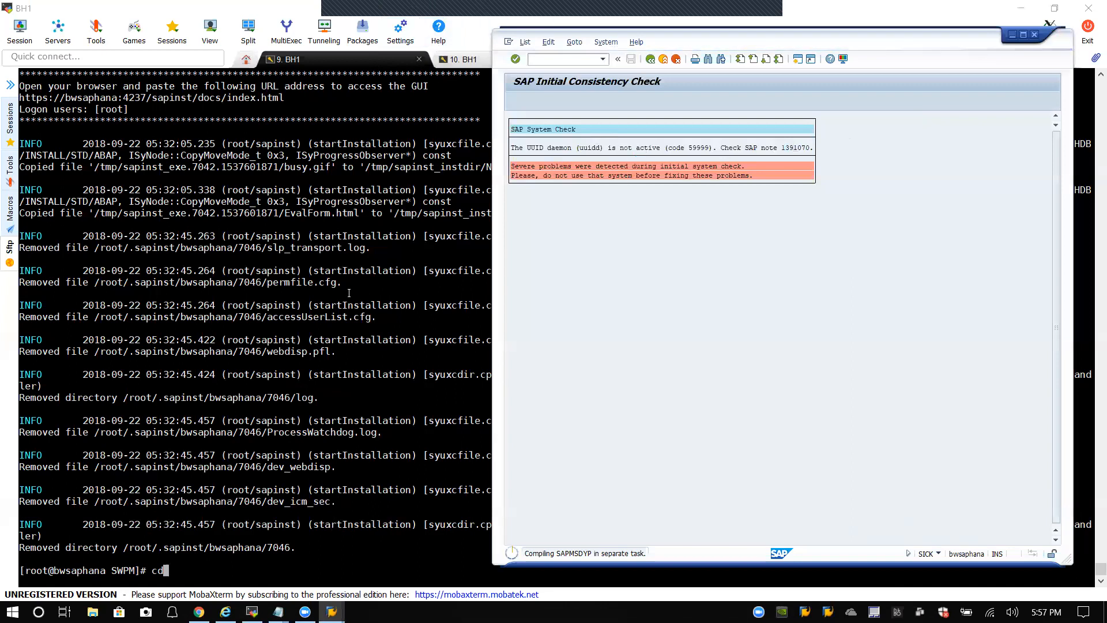
Step: Change the BH1 terminal shell to the root directory with cd /
click(235, 563)
text(cd /)
key(Return)
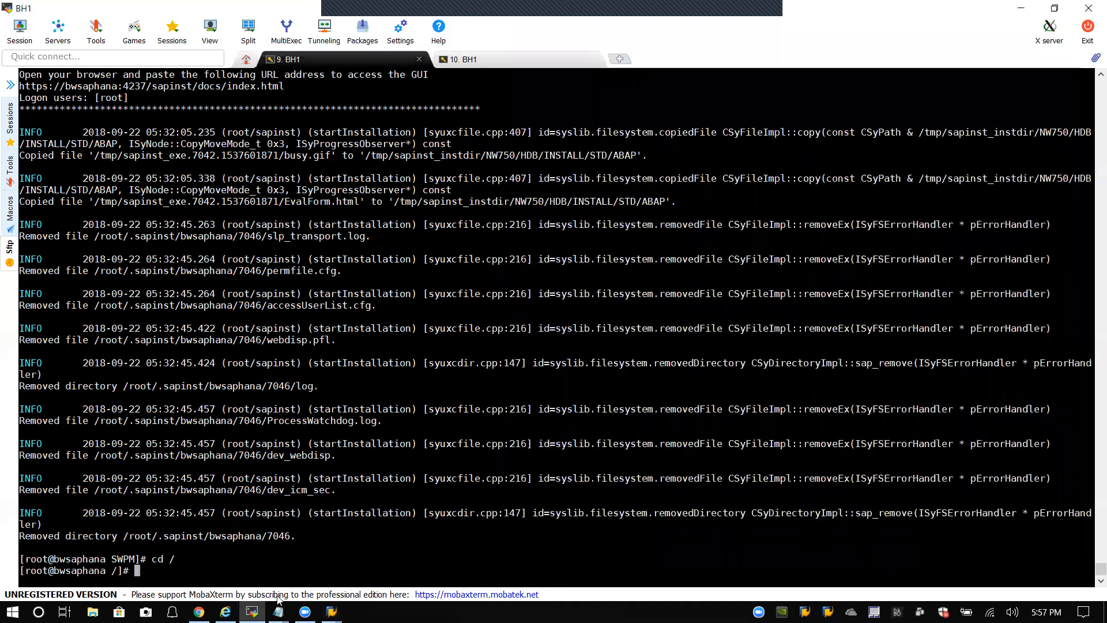
Step: Log off the SAP session that shows the consistency error, confirming with Yes
mouse_move(332, 612)
click(383, 568)
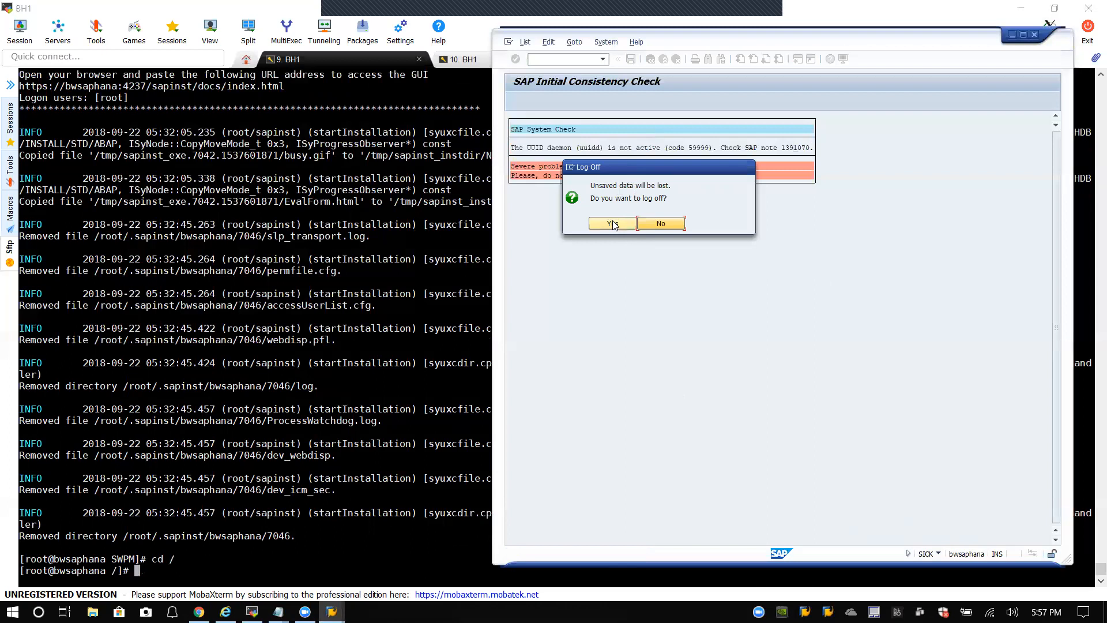
click(613, 224)
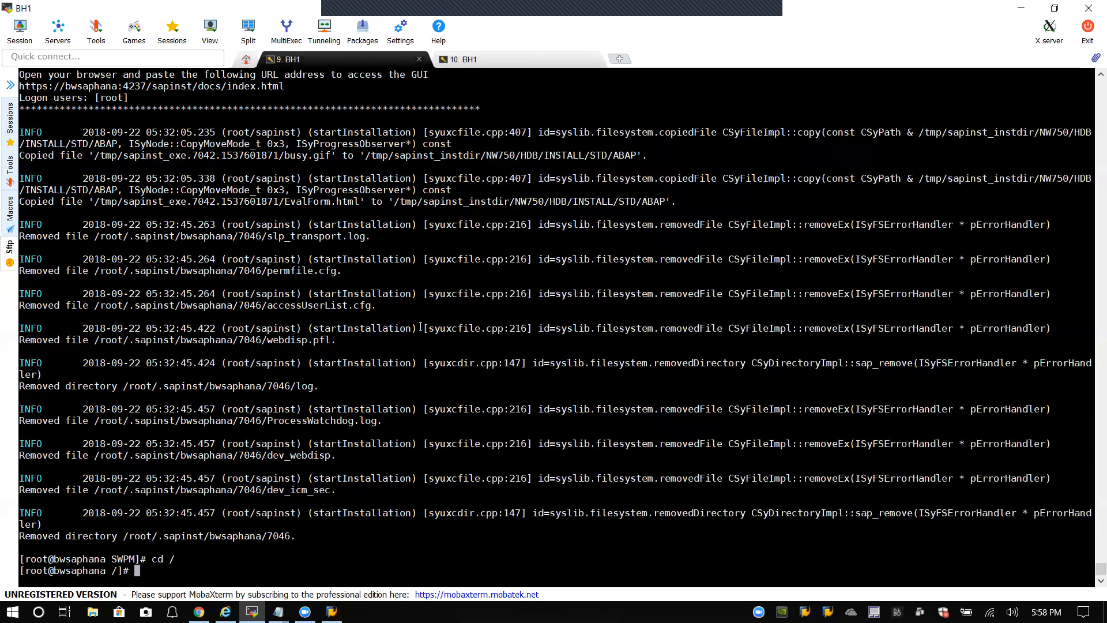
Step: Close the second BH1 session and install uuidd.x86_64 via yum, answering y
click(531, 61)
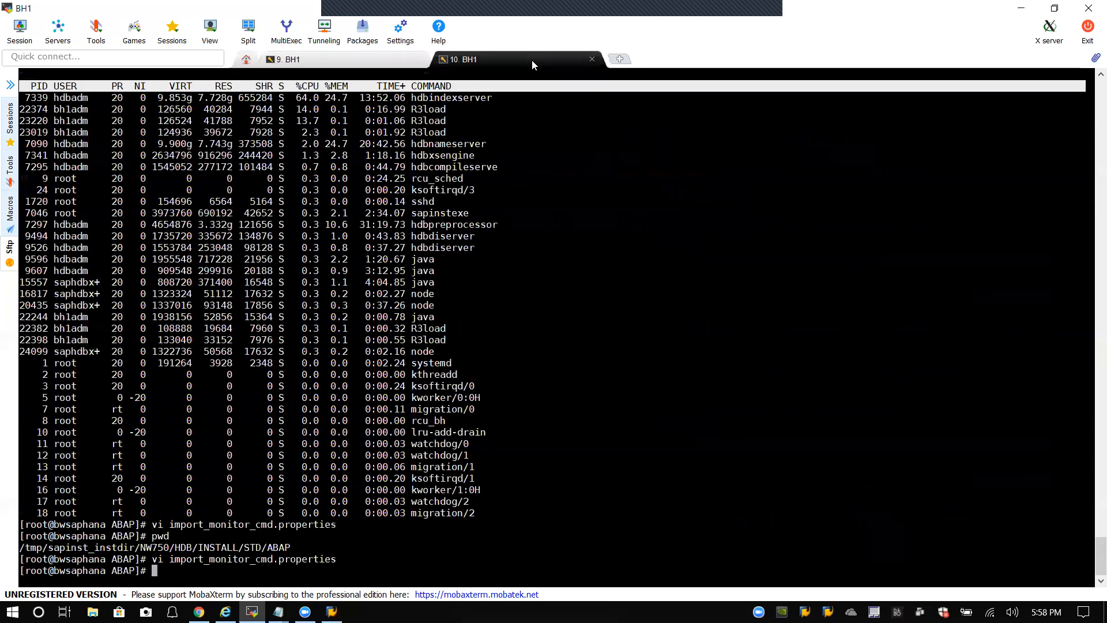
click(591, 59)
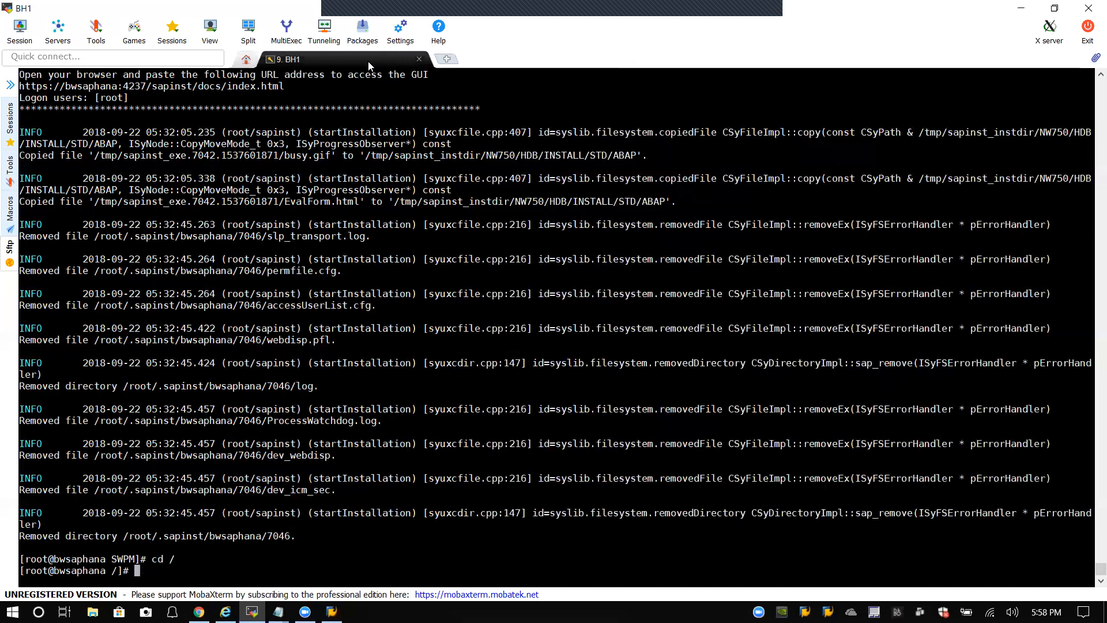
right_click(133, 573)
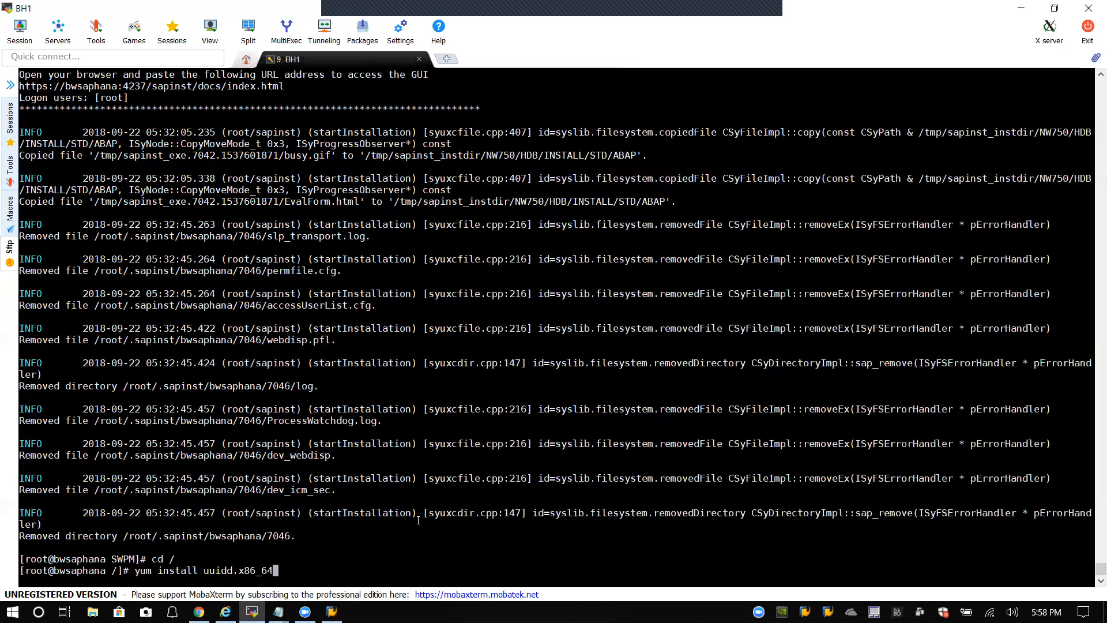
key(Return)
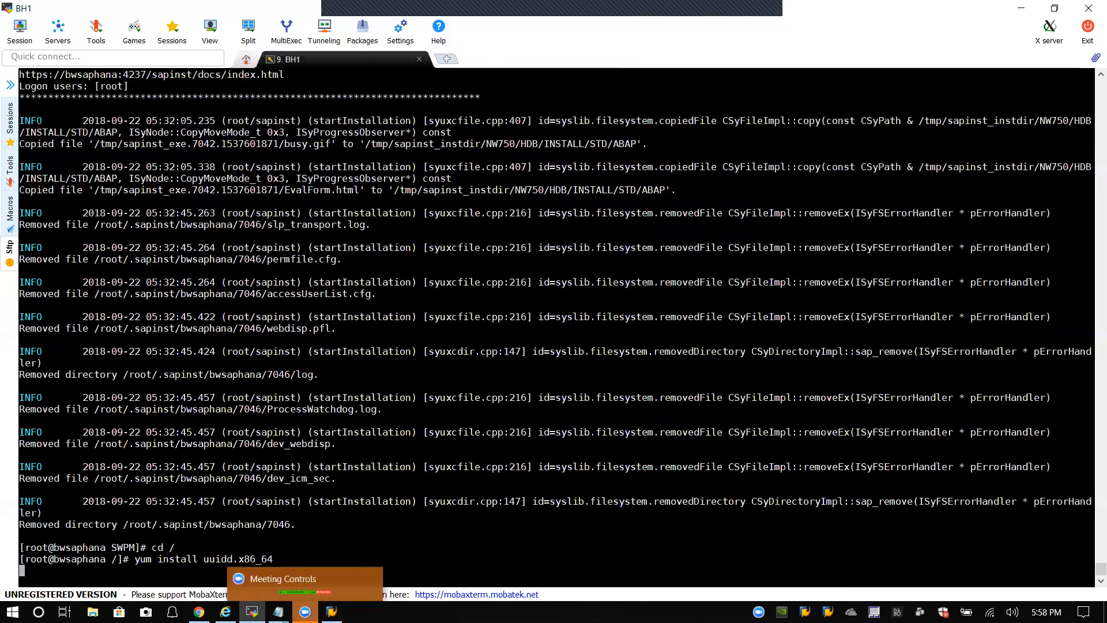
mouse_move(331, 612)
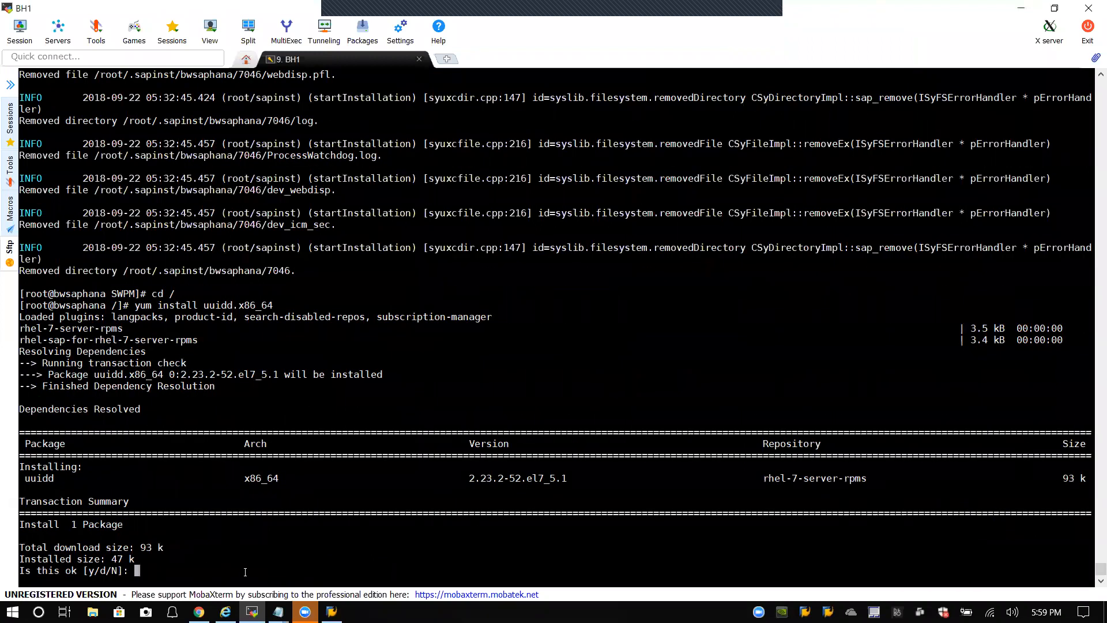
text(y)
key(Return)
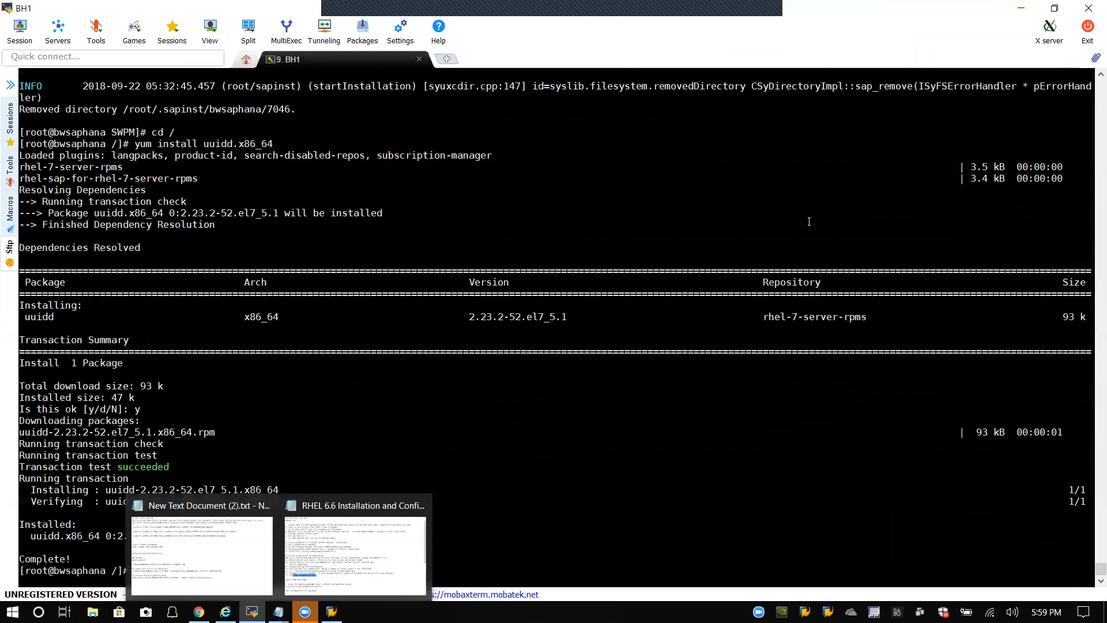
Step: Open SAP Logon and start the BH1 BW on HANA ABAP Server connection
click(1021, 8)
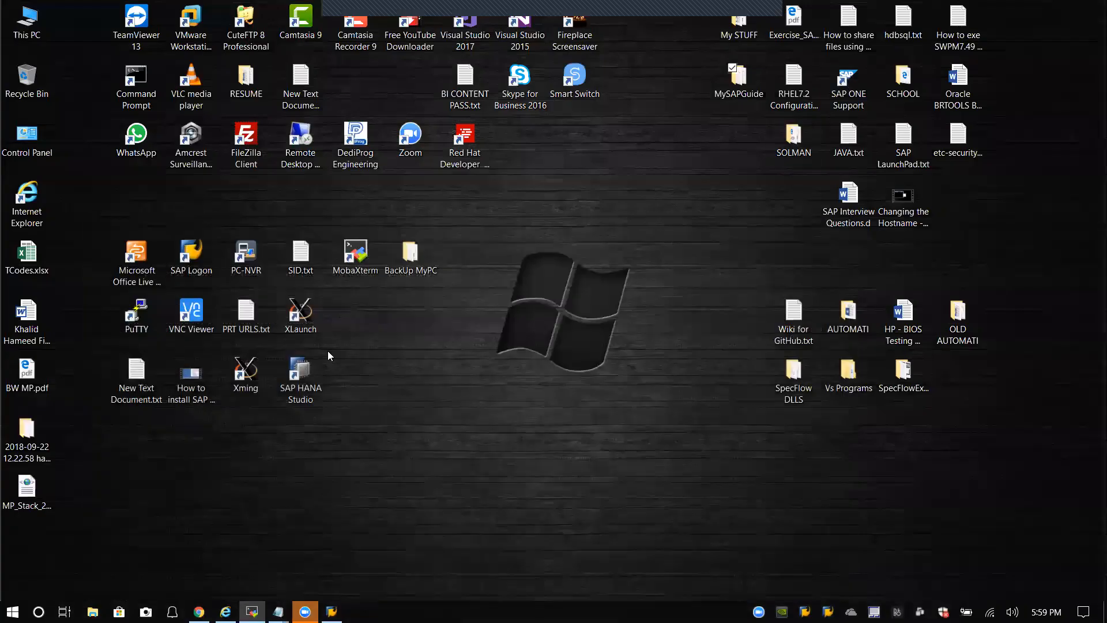
double_click(197, 267)
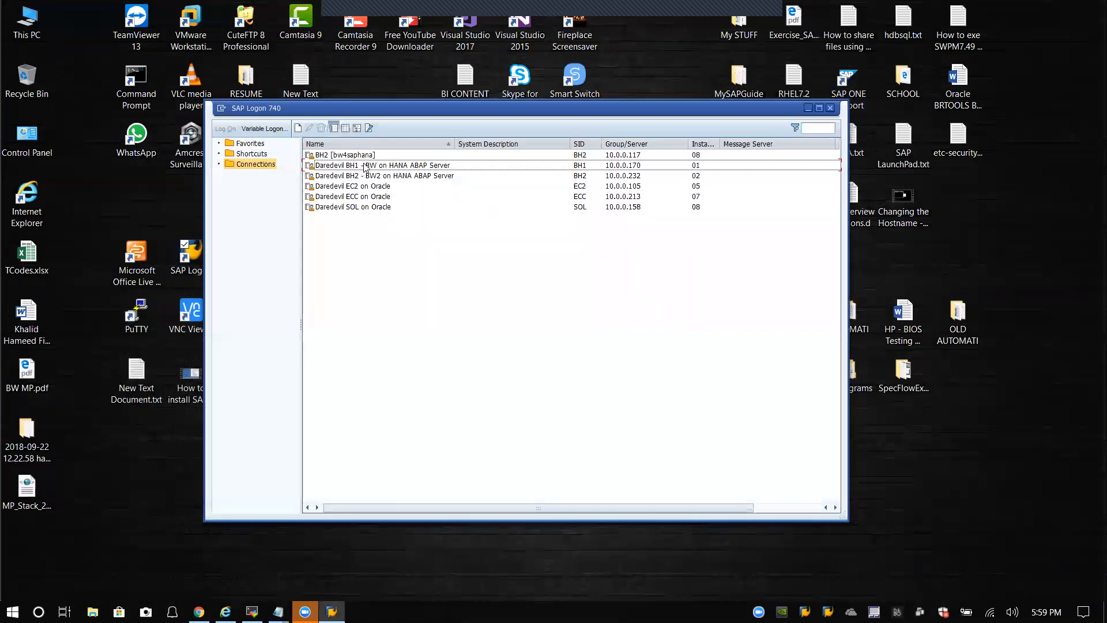
click(366, 165)
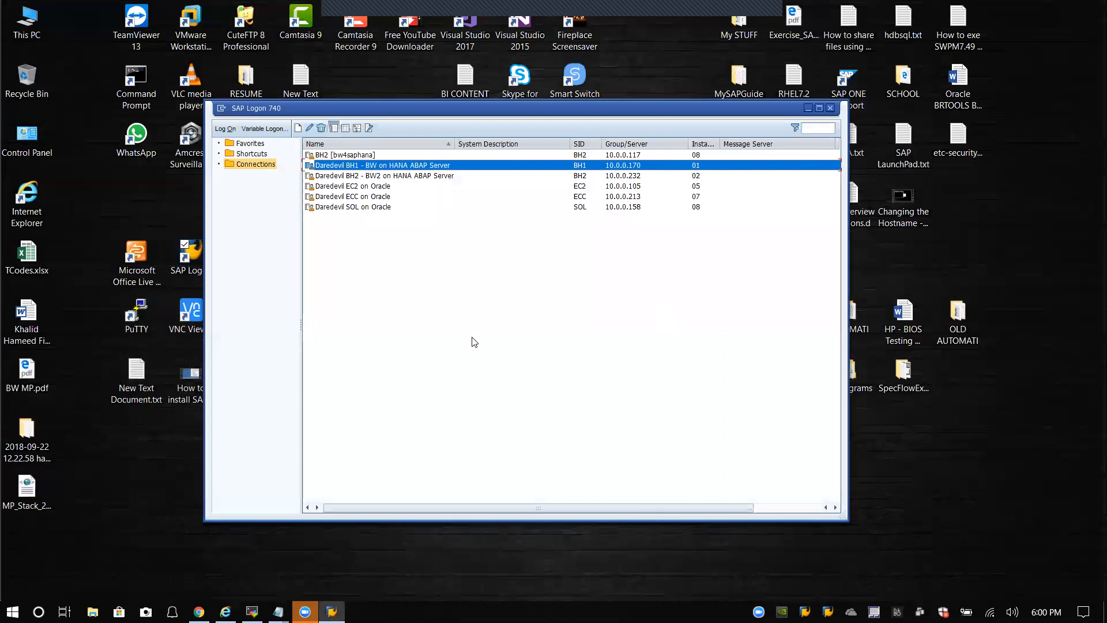
key(Return)
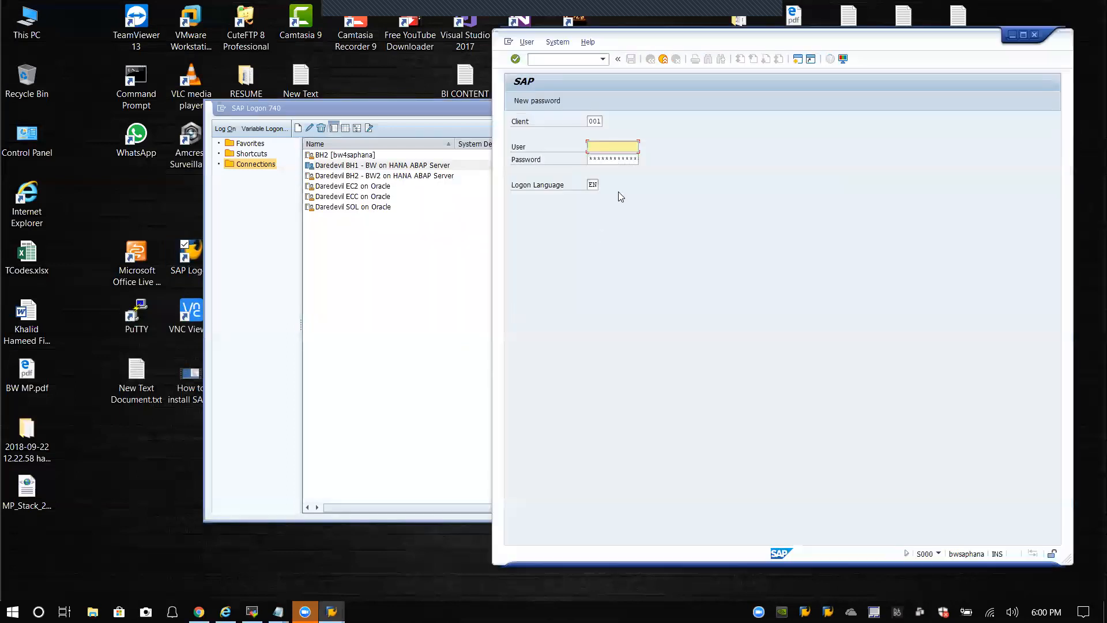
Step: Log on to client 000 as DDIC with its password and dismiss the copyright notice
click(602, 122)
key(BackSpace)
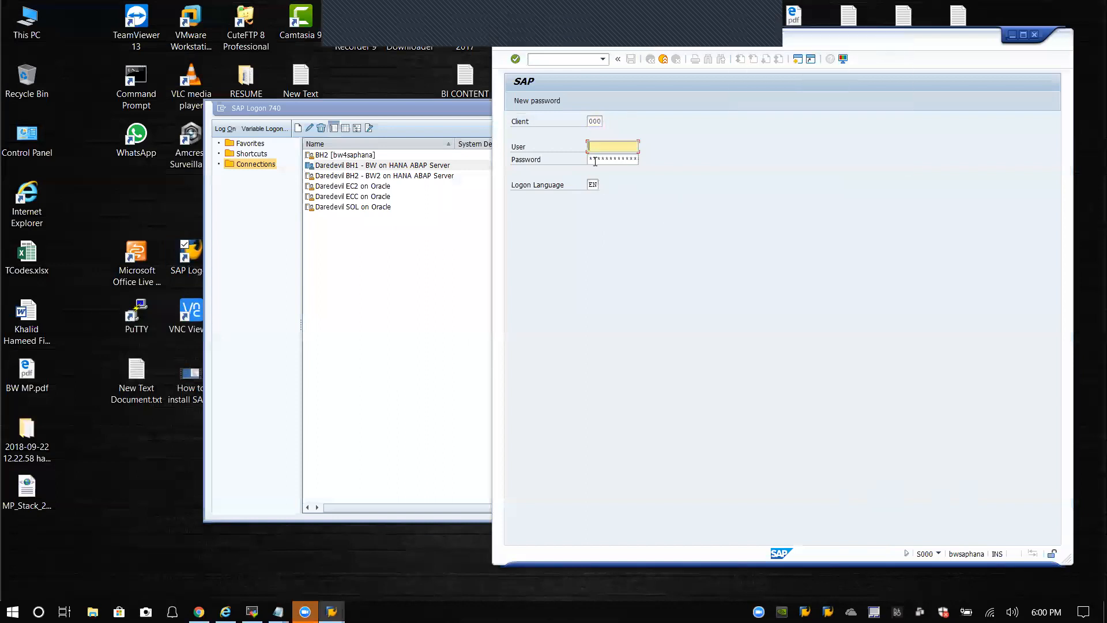
text(ddic)
key(Tab)
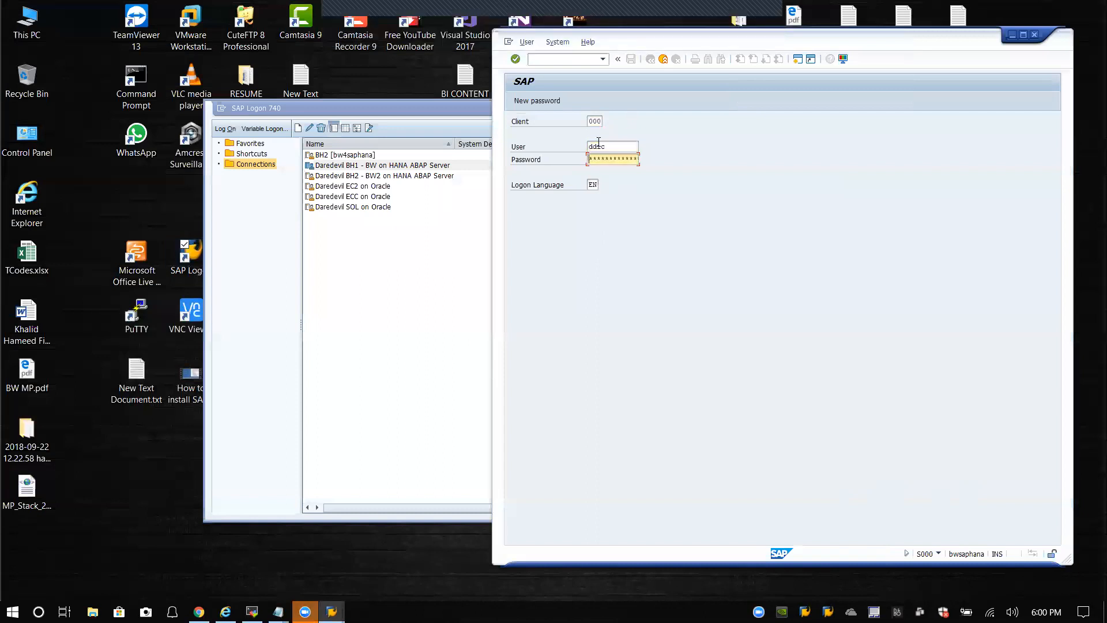
text(**********)
key(Return)
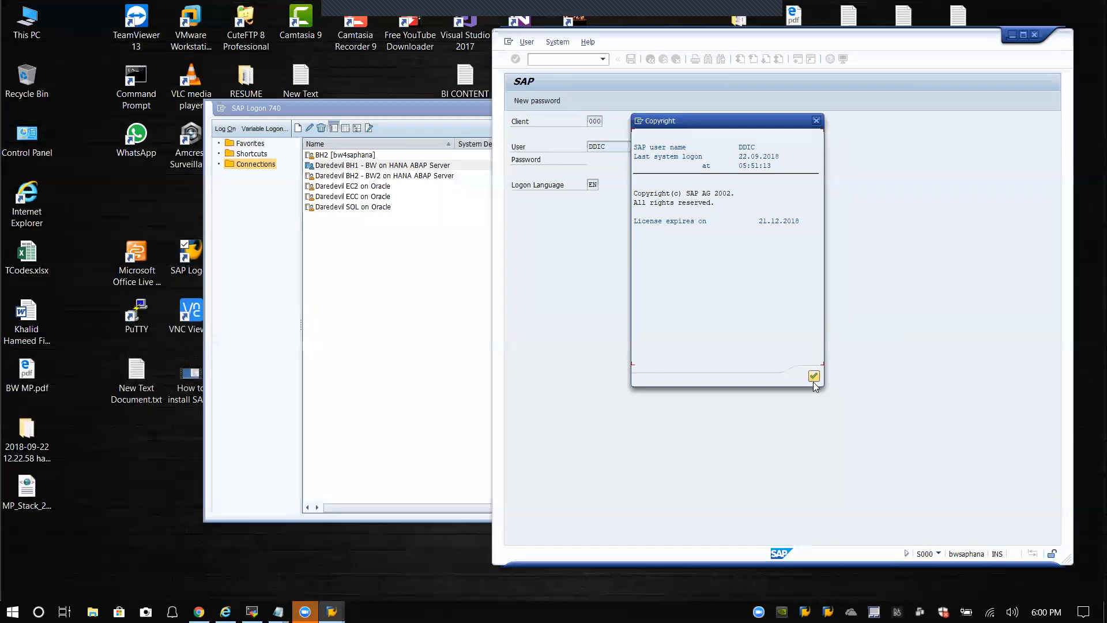
click(814, 378)
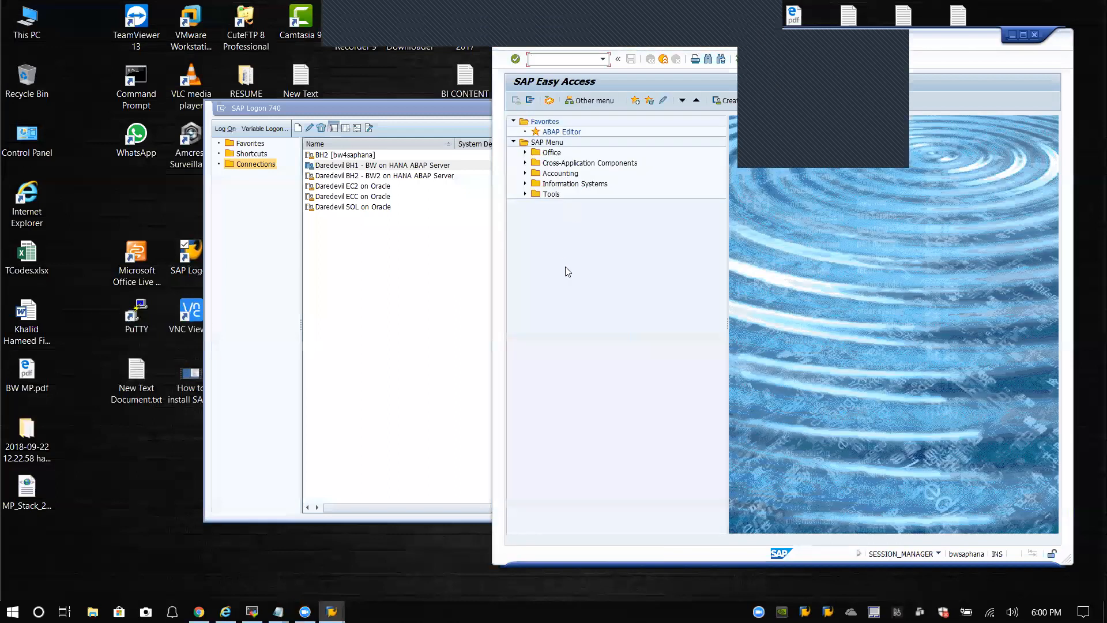
Step: Rerun /nsick, which now reports no errors
click(595, 59)
text(/nsick)
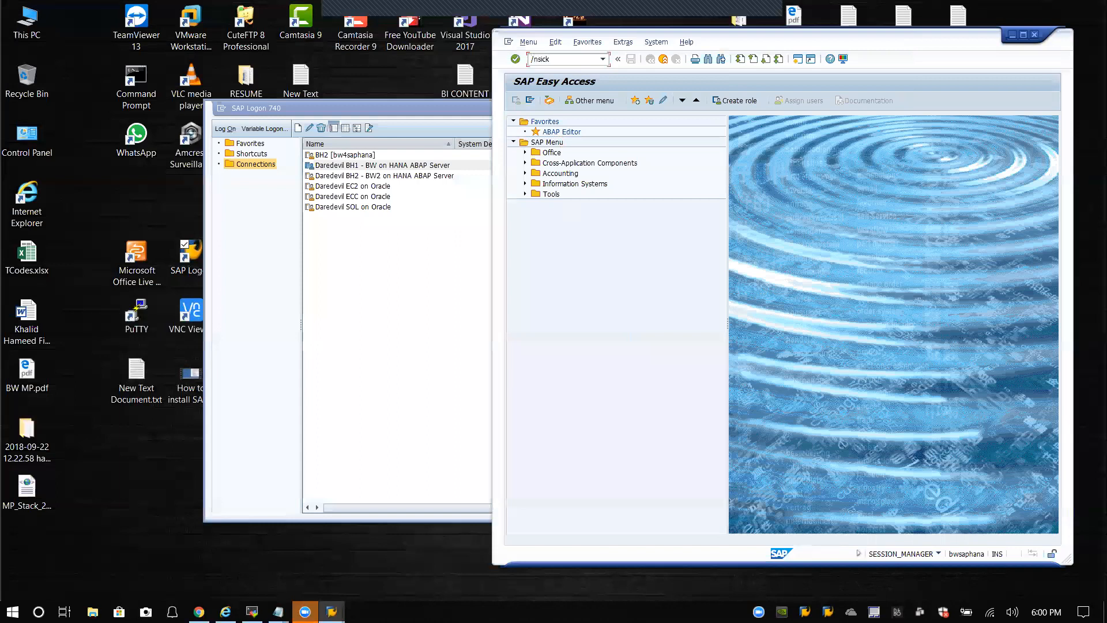
key(Return)
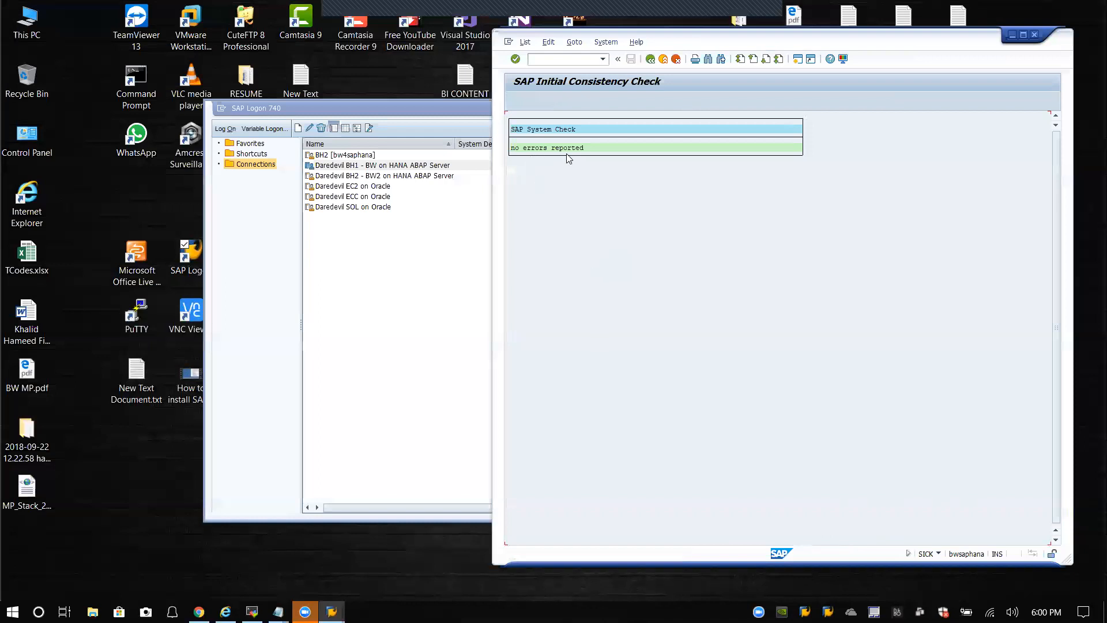
Step: Review System Status, including kernel information and installed software component and product versions
click(616, 45)
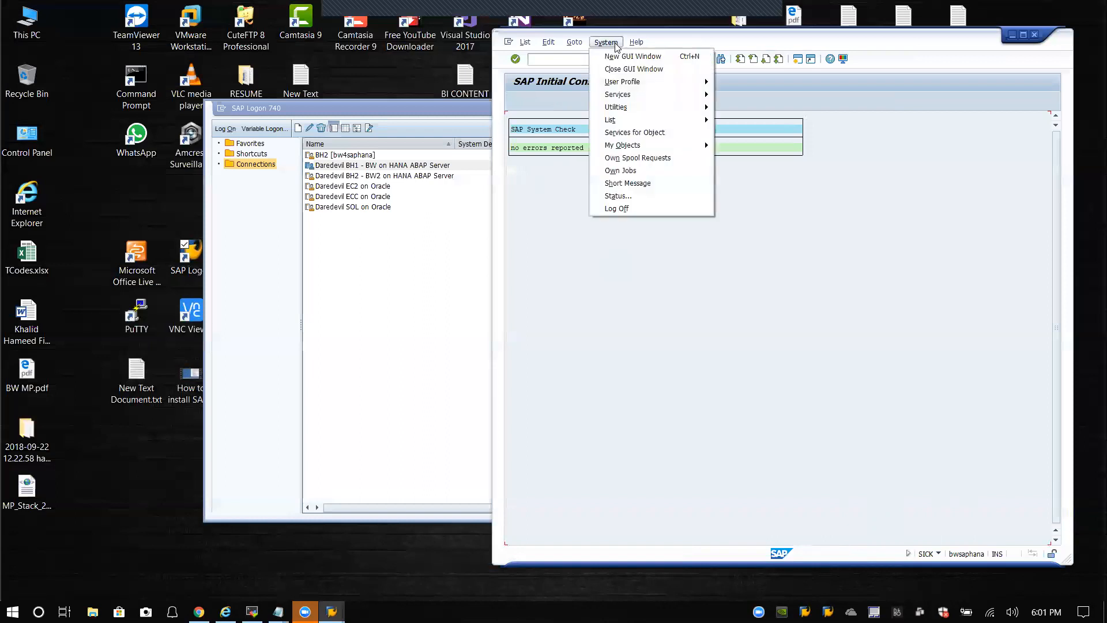
click(630, 201)
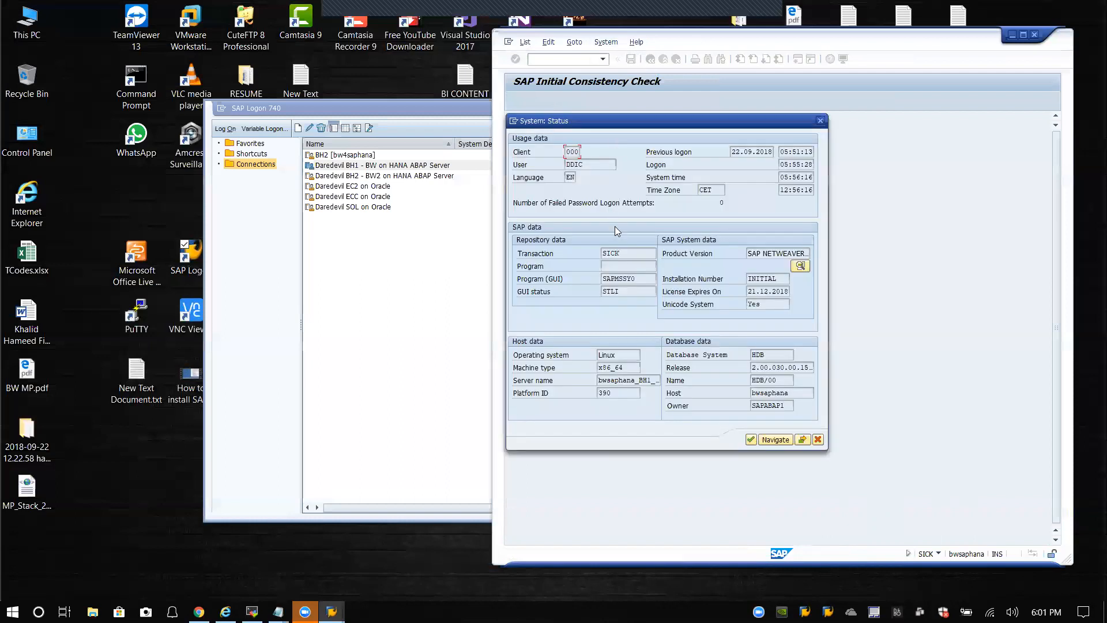
click(804, 441)
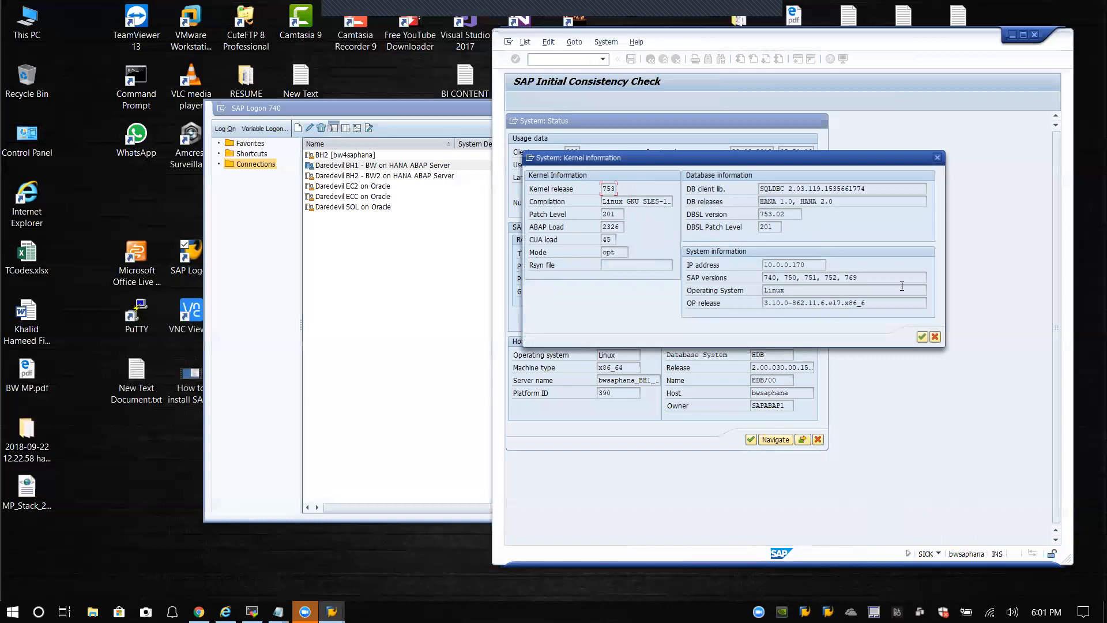
click(935, 337)
click(804, 269)
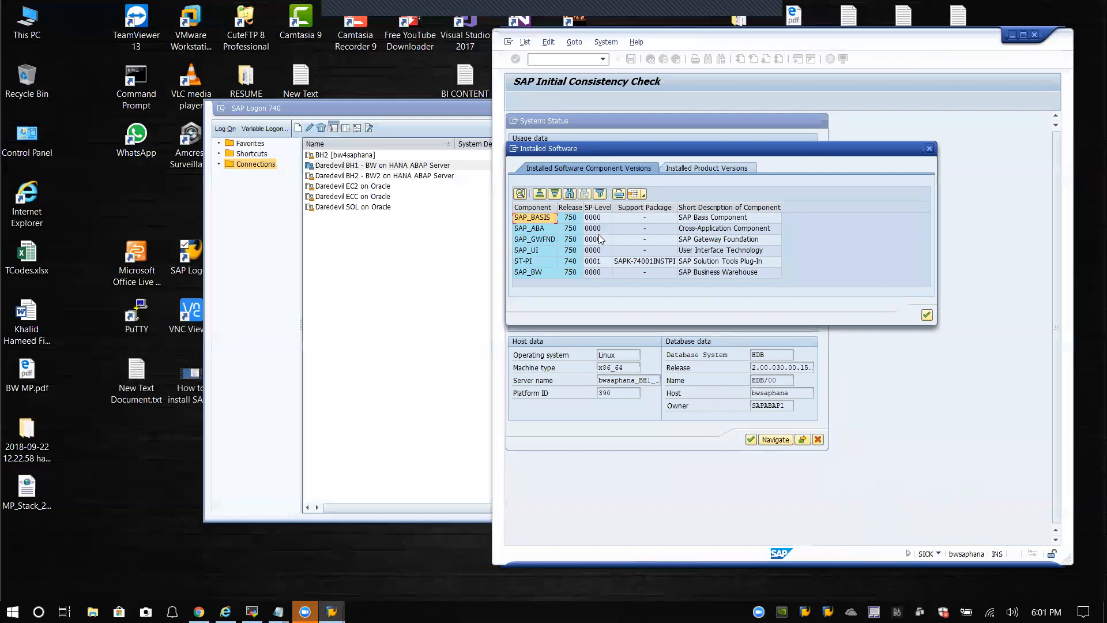
click(705, 168)
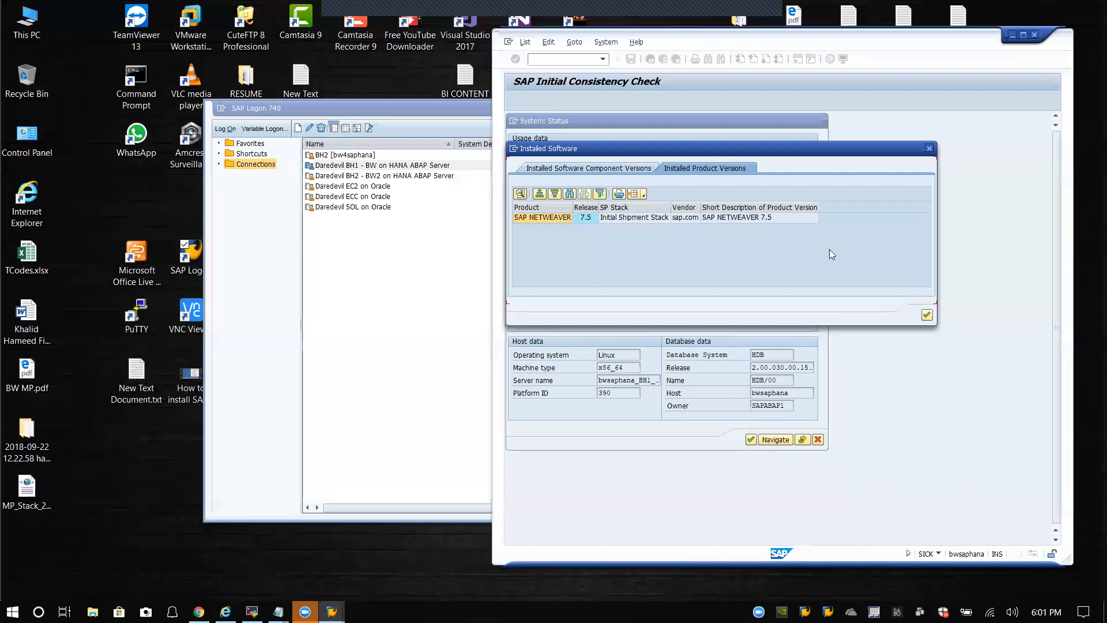
click(596, 168)
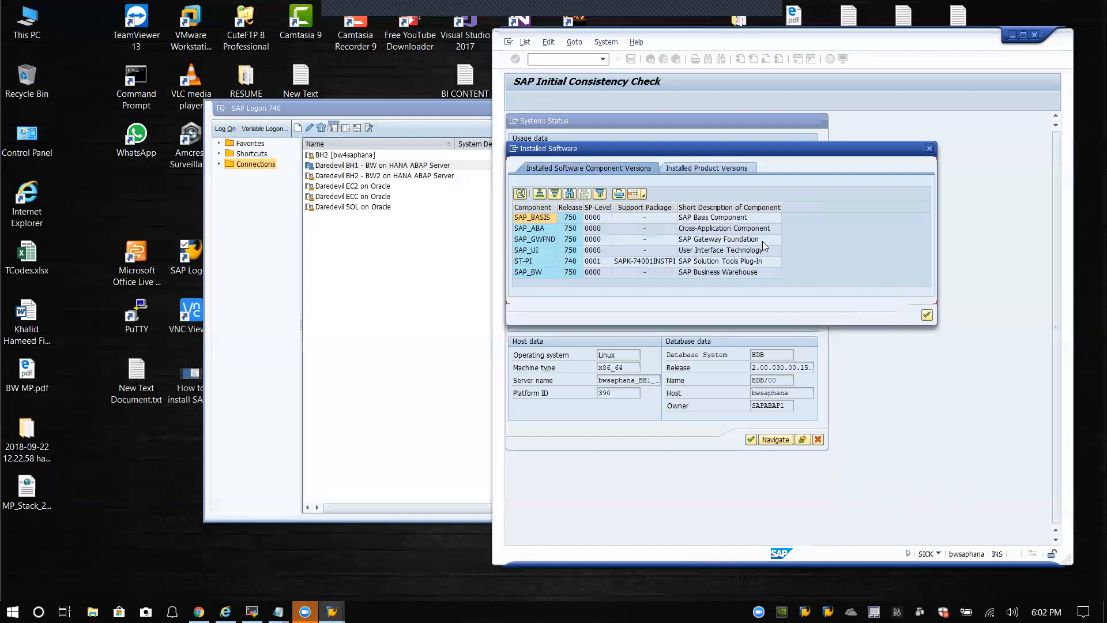
click(927, 316)
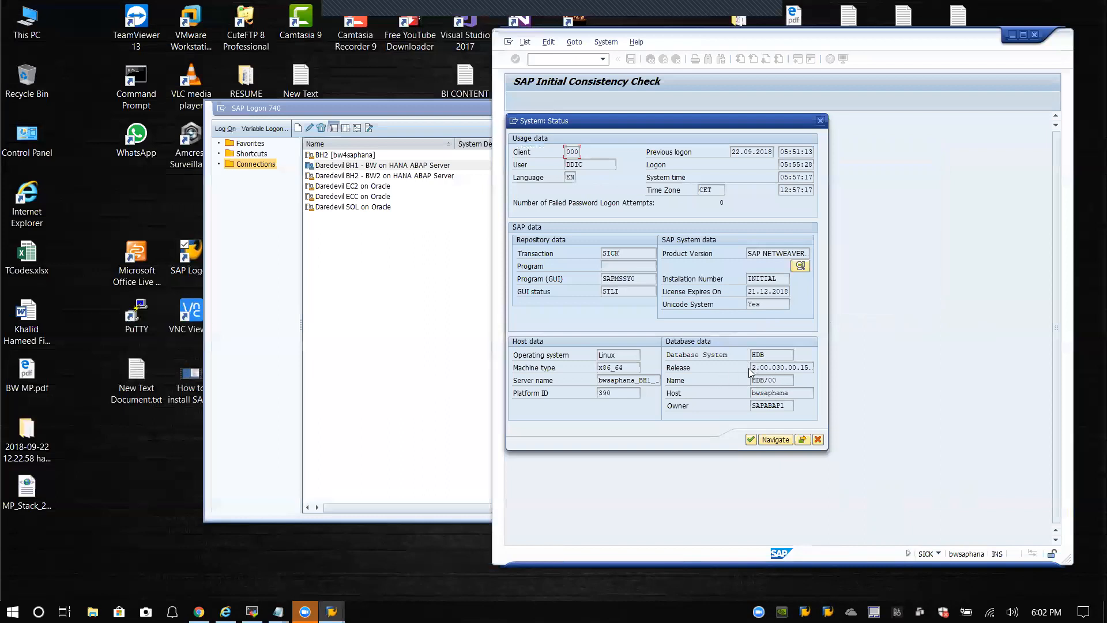
click(751, 440)
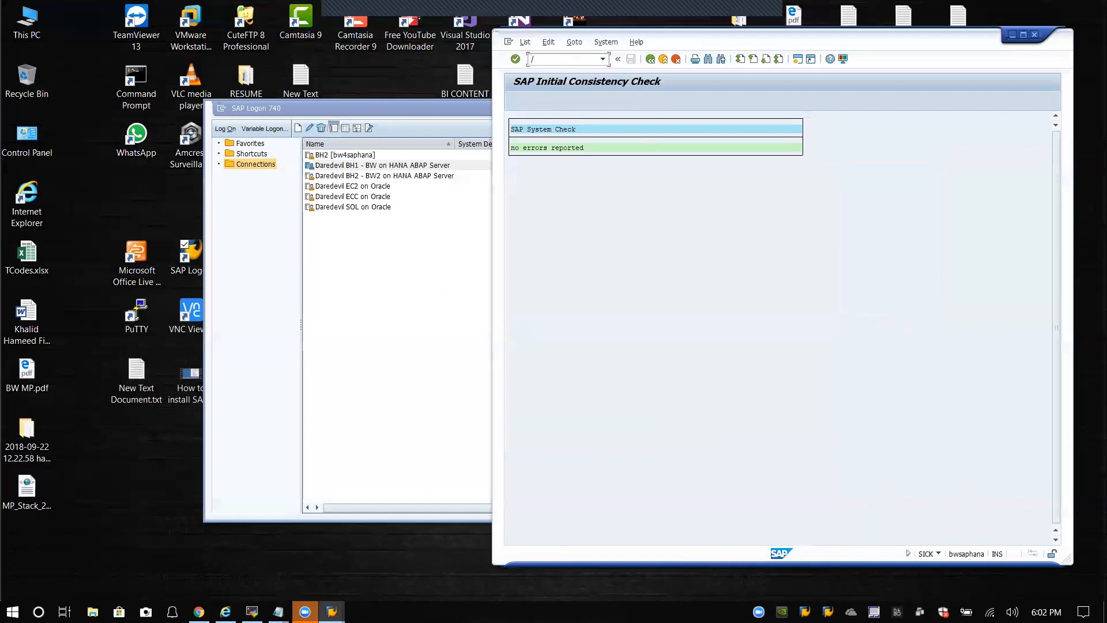
Step: Open the Support Package Manager (SPAM) to check its status
text(am)
key(Return)
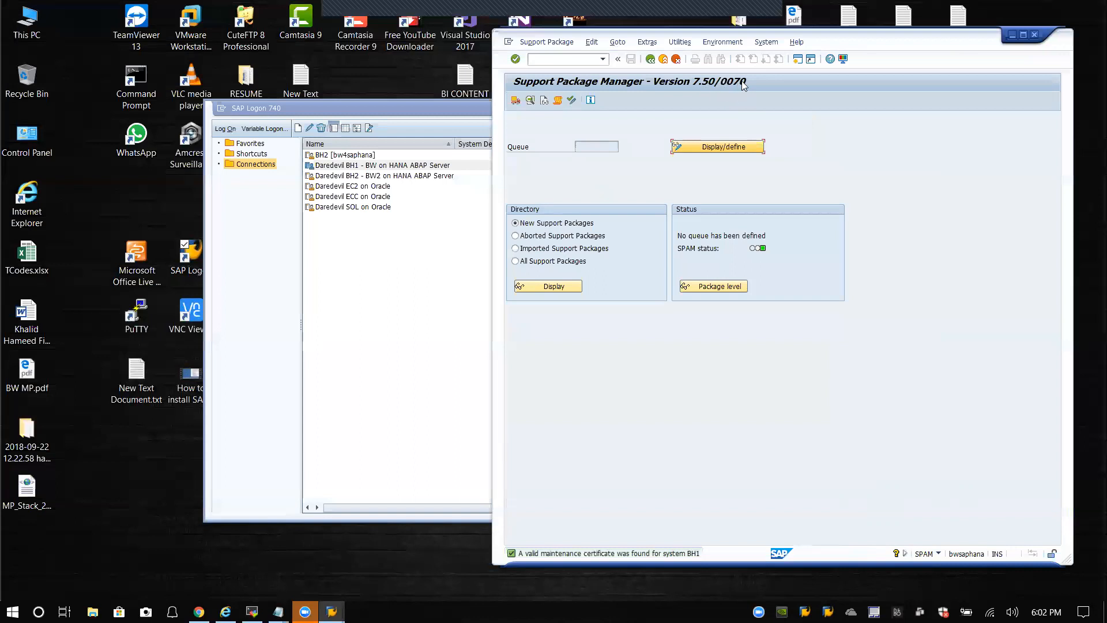
click(602, 59)
click(577, 58)
Step: Open SAINT, review installed add-ons and Load packages options, then exit to Easy Access
text(int)
key(Return)
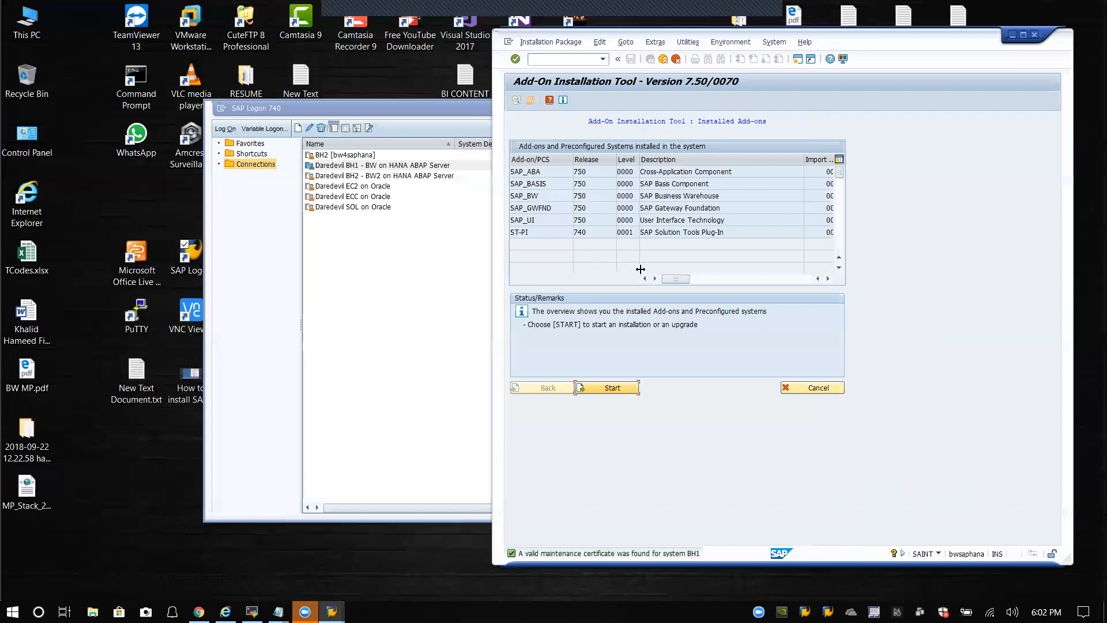
drag(679, 279, 644, 281)
click(571, 42)
mouse_move(576, 60)
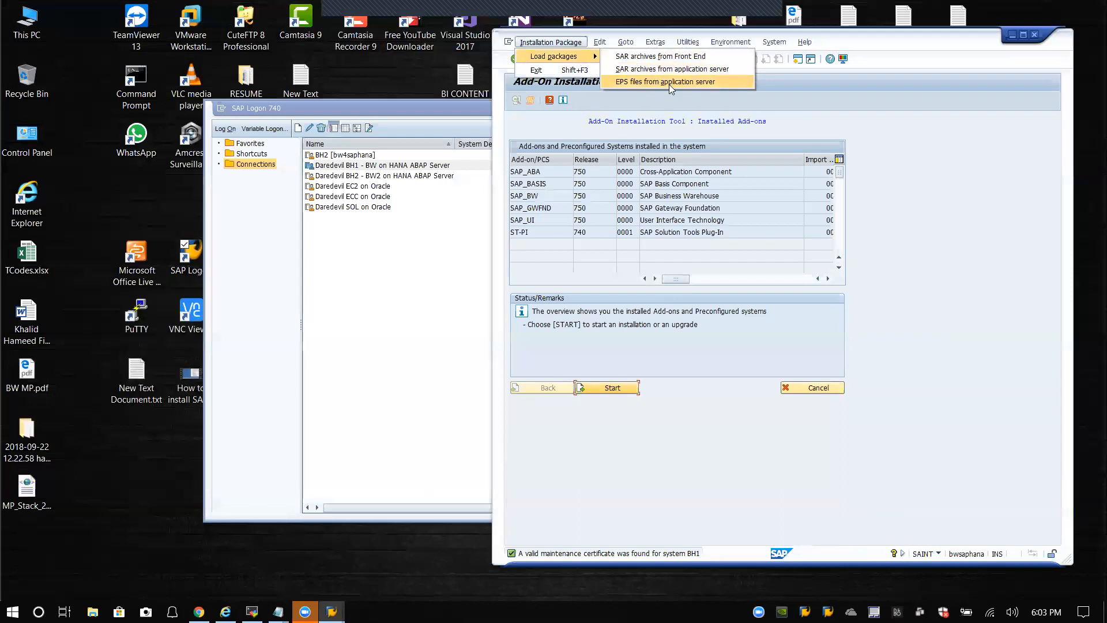
click(934, 148)
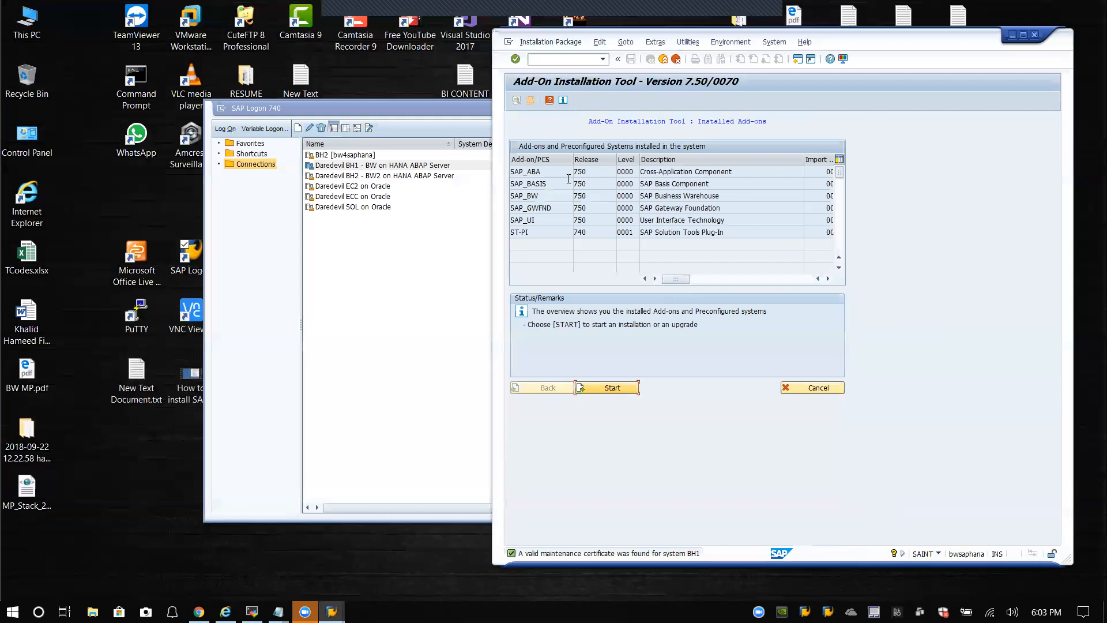
click(664, 59)
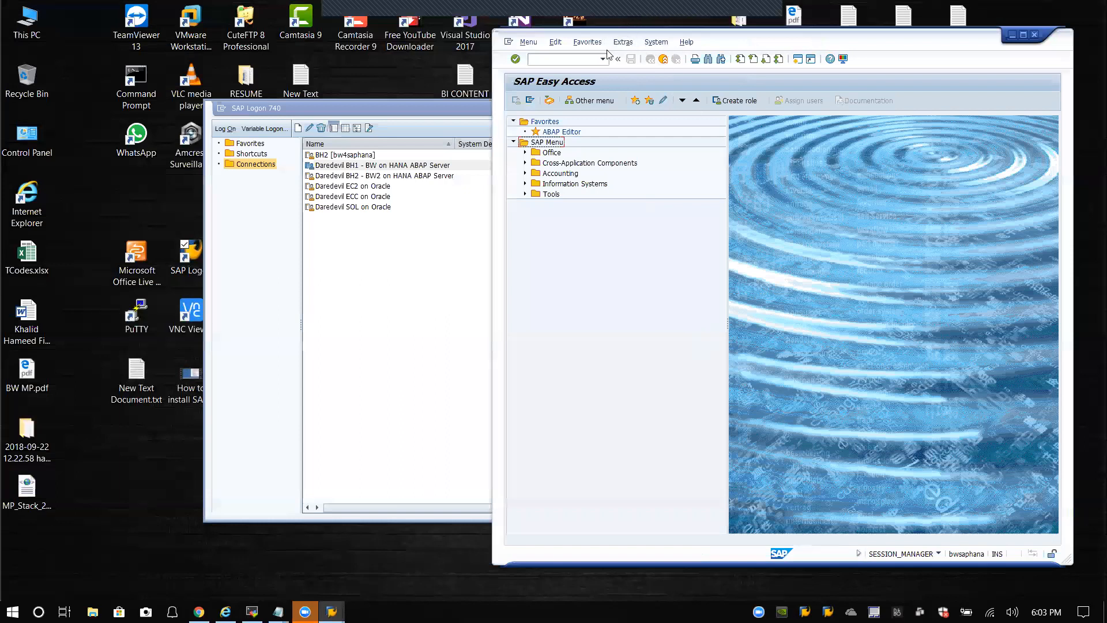
Step: Open and refresh the BH1 work process overview, confirming processes are waiting or running
click(457, 110)
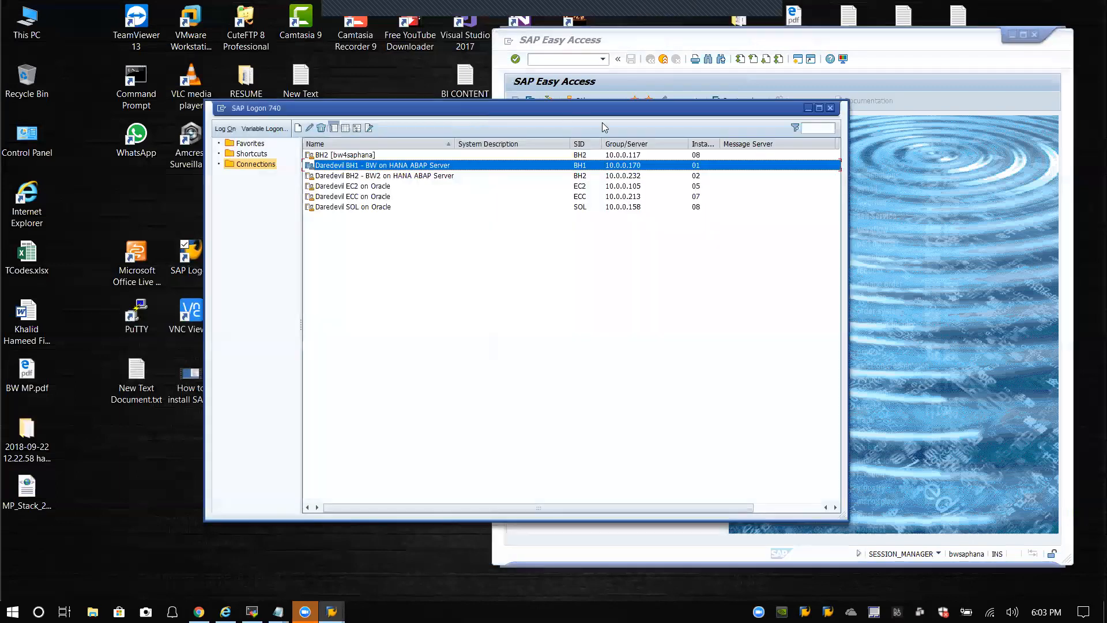
click(807, 109)
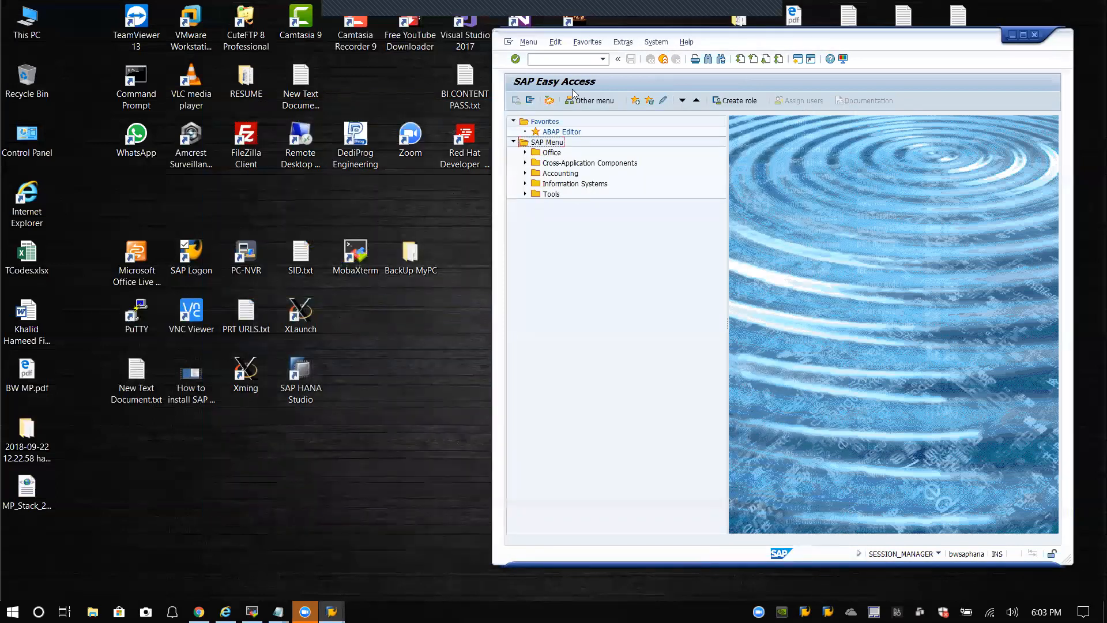
click(602, 60)
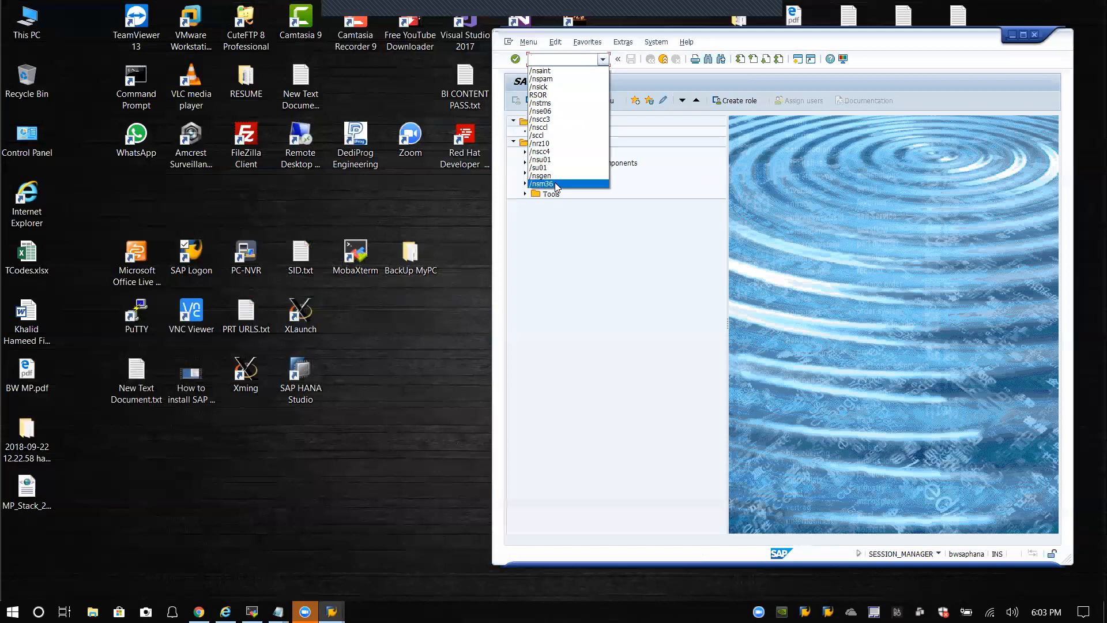
click(565, 59)
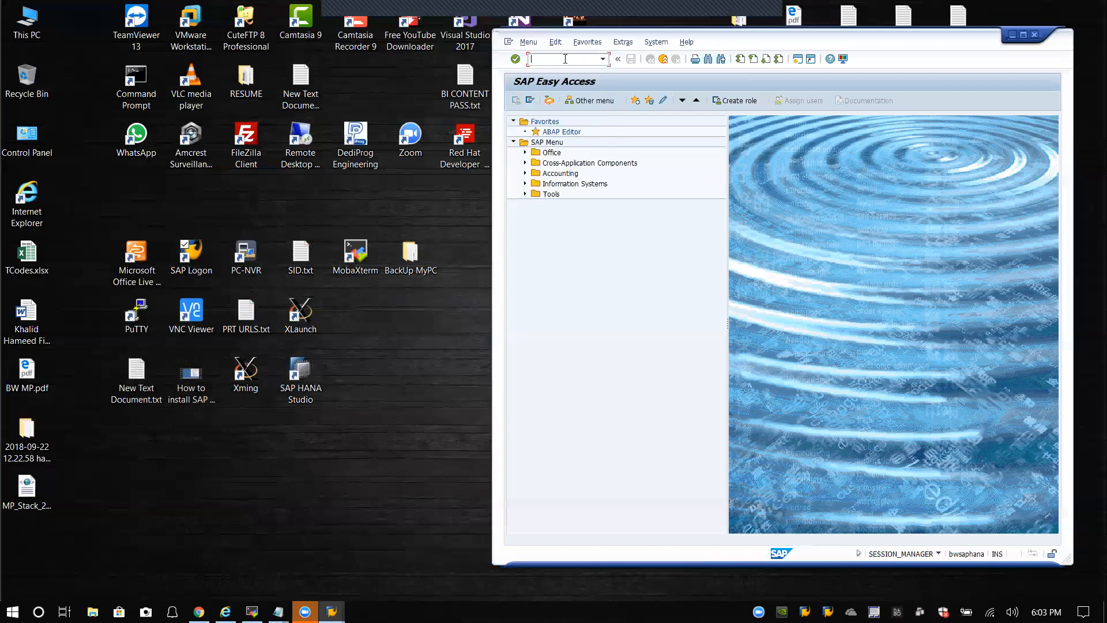
text(/nsm36)
key(Return)
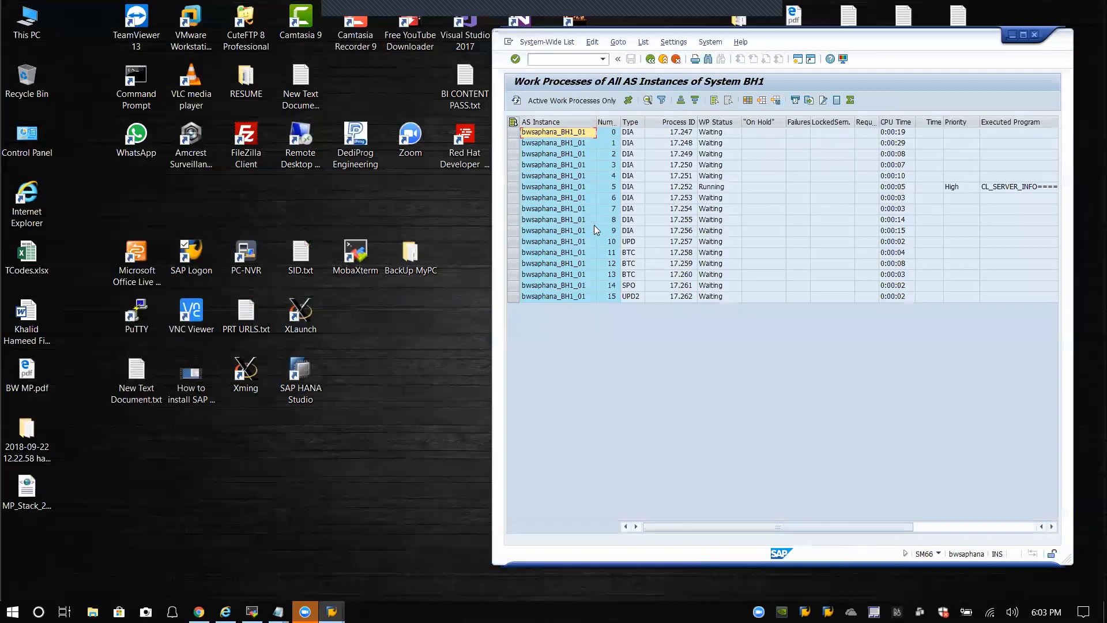
click(517, 101)
click(651, 58)
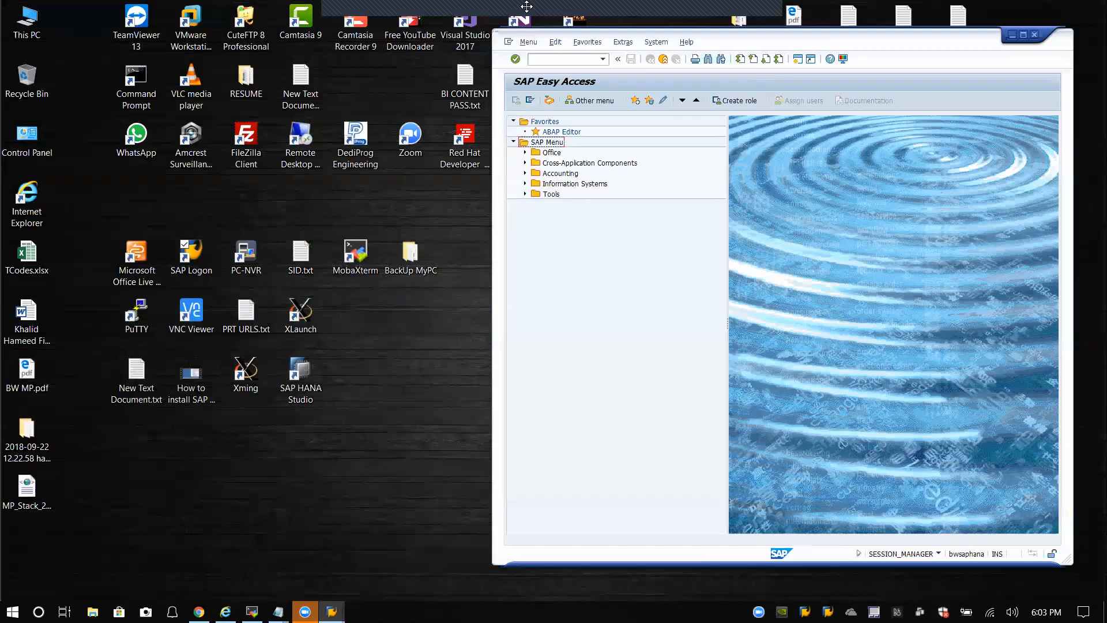
Step: Close the SAP window and confirm logging off BH1
mouse_move(762, 26)
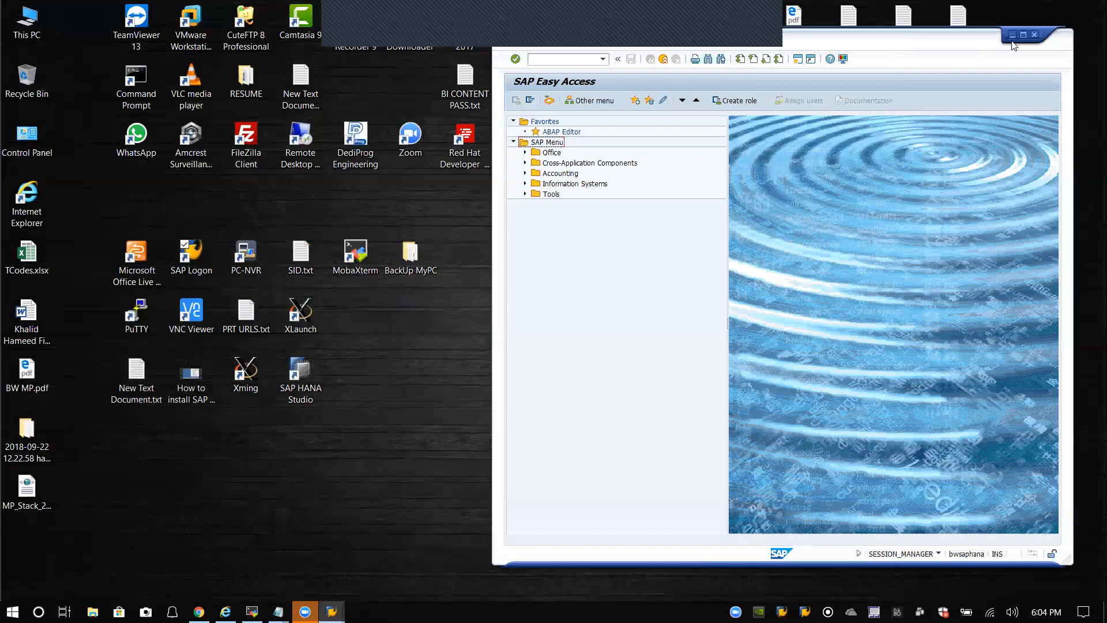
click(1035, 36)
click(611, 244)
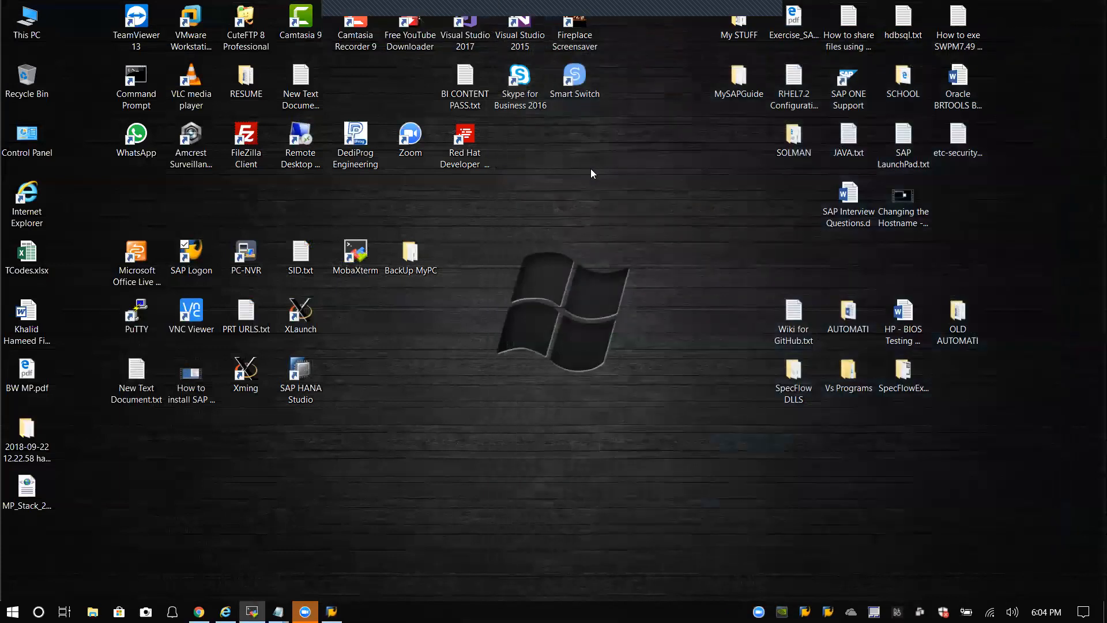